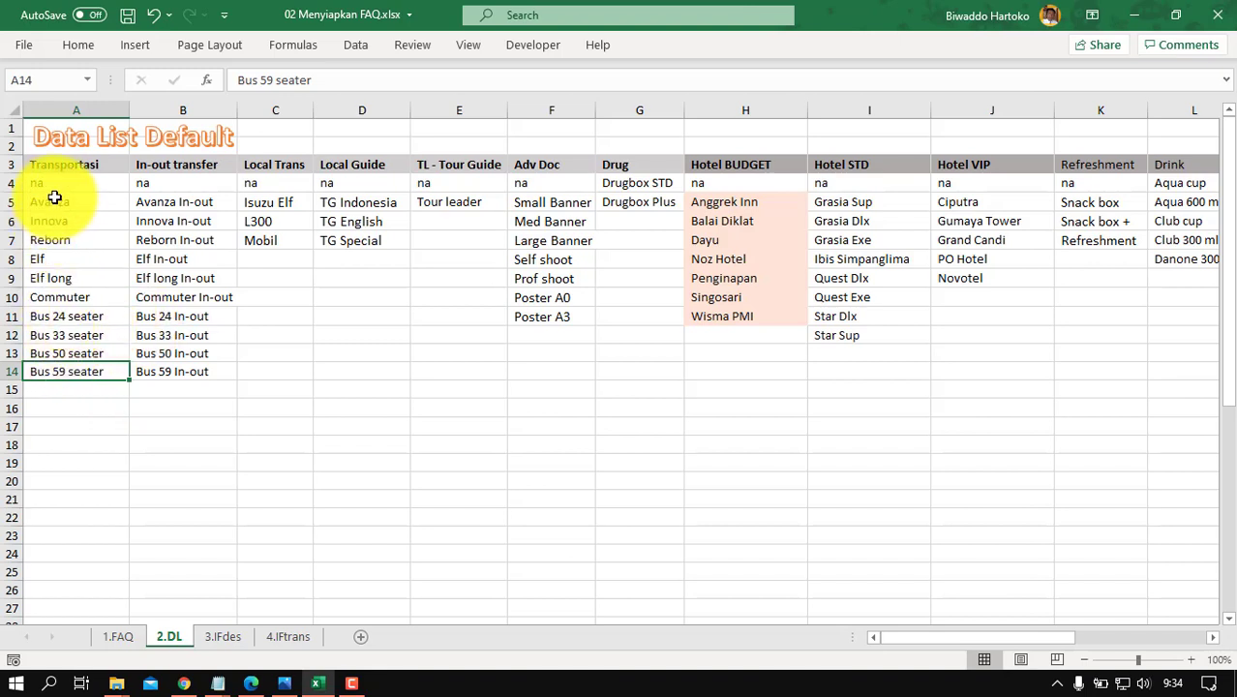
Step: Compare the Transportasi list on sheet 2.DL with the vehicle, Tolpar and DTip entries on sheet 4.IFtrans
drag(55, 182, 58, 372)
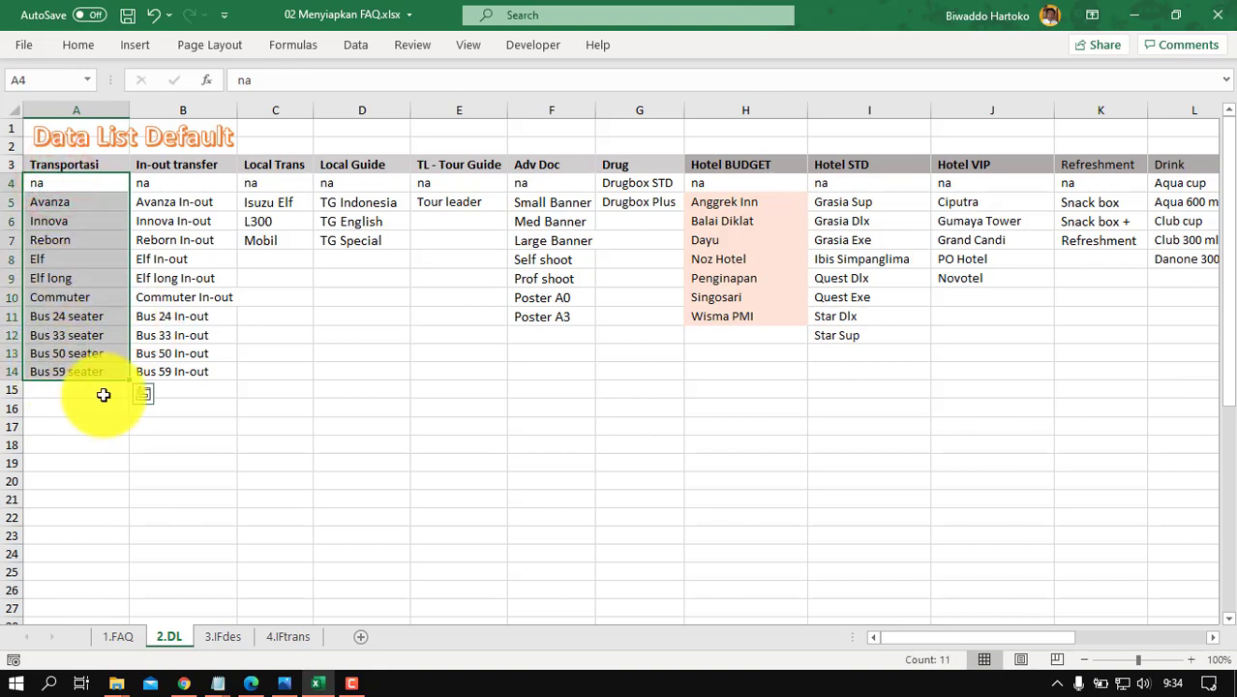
click(296, 637)
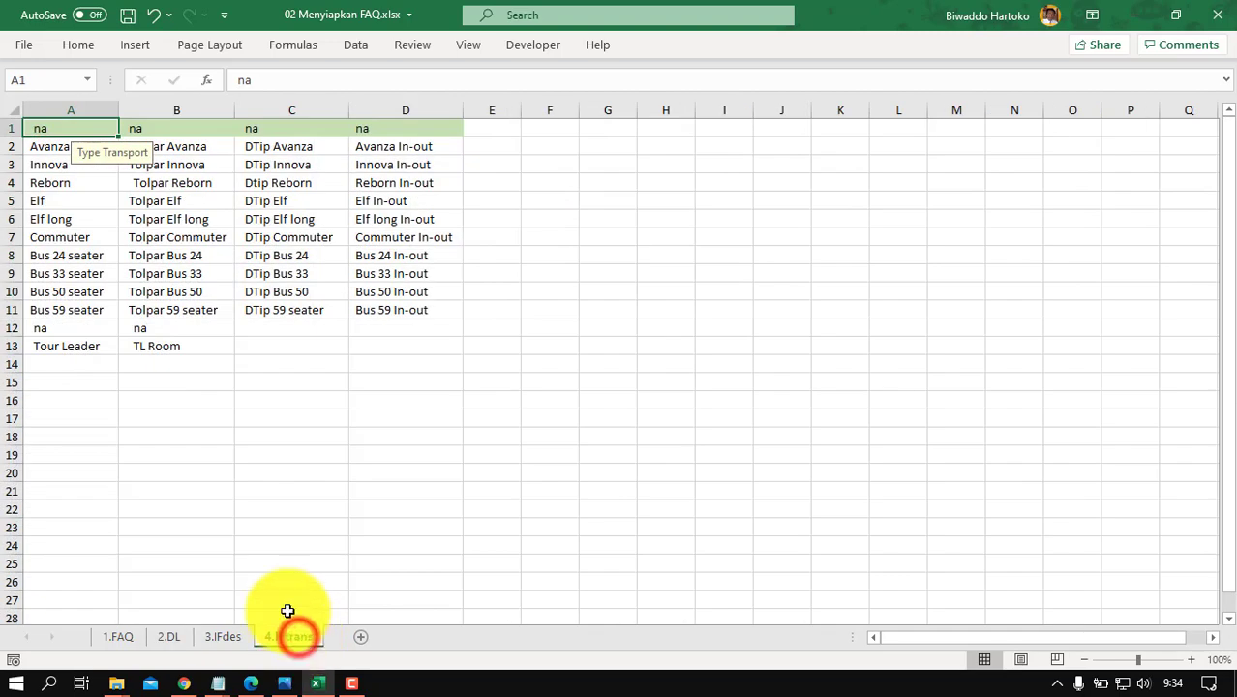
click(65, 312)
drag(58, 145, 60, 305)
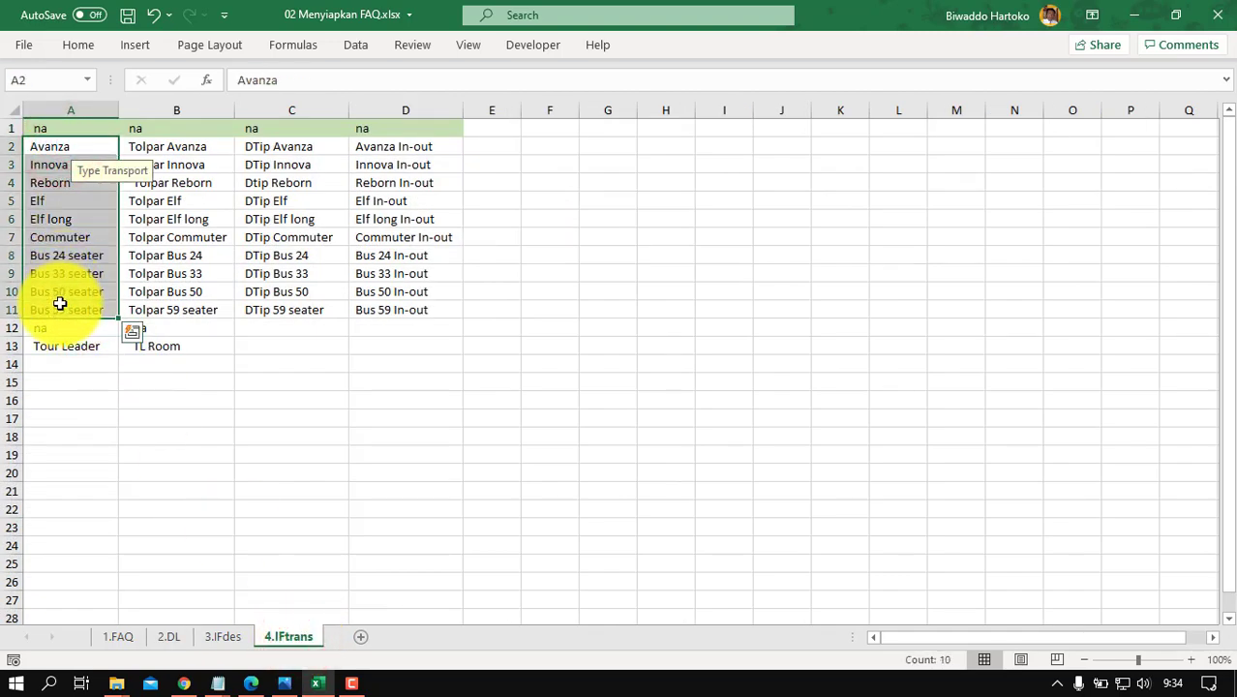
click(282, 332)
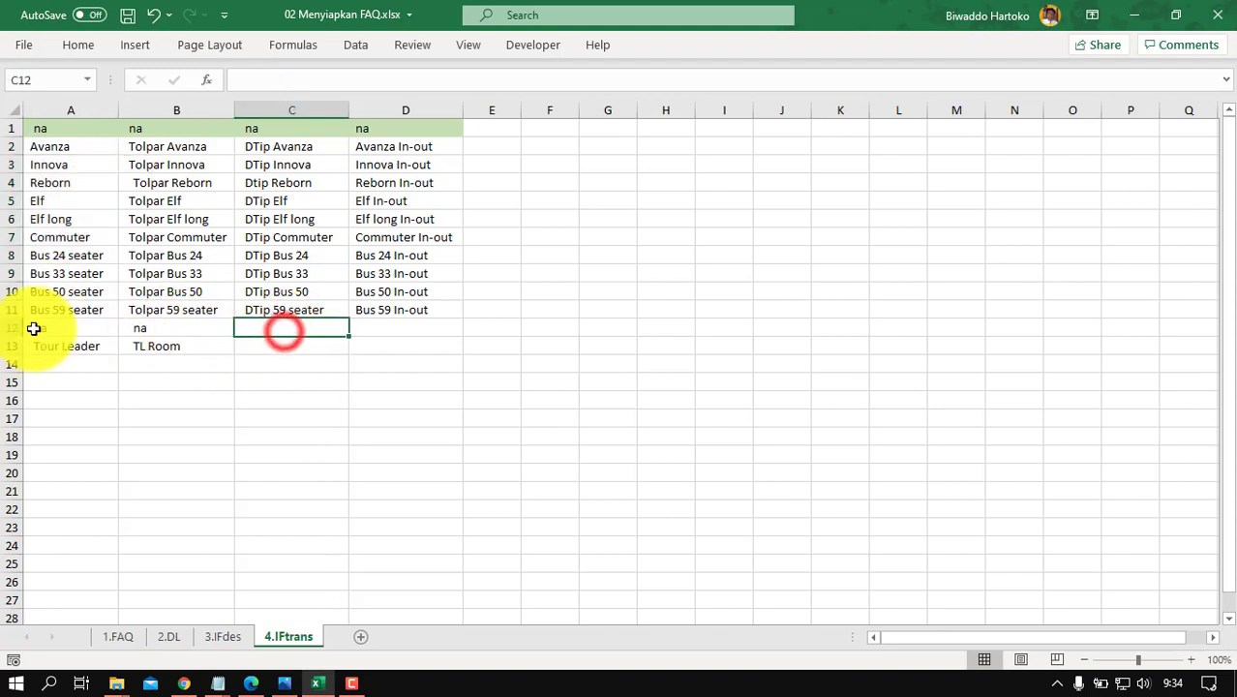
click(31, 327)
drag(129, 344, 163, 345)
click(293, 331)
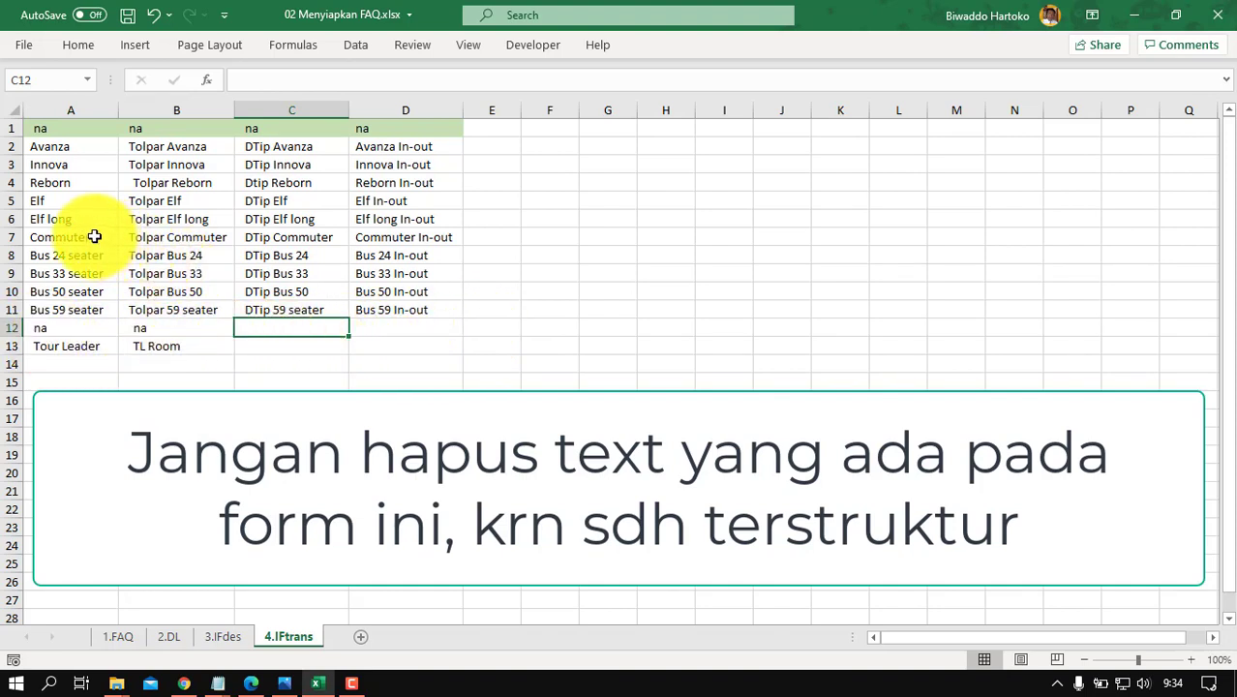
click(49, 256)
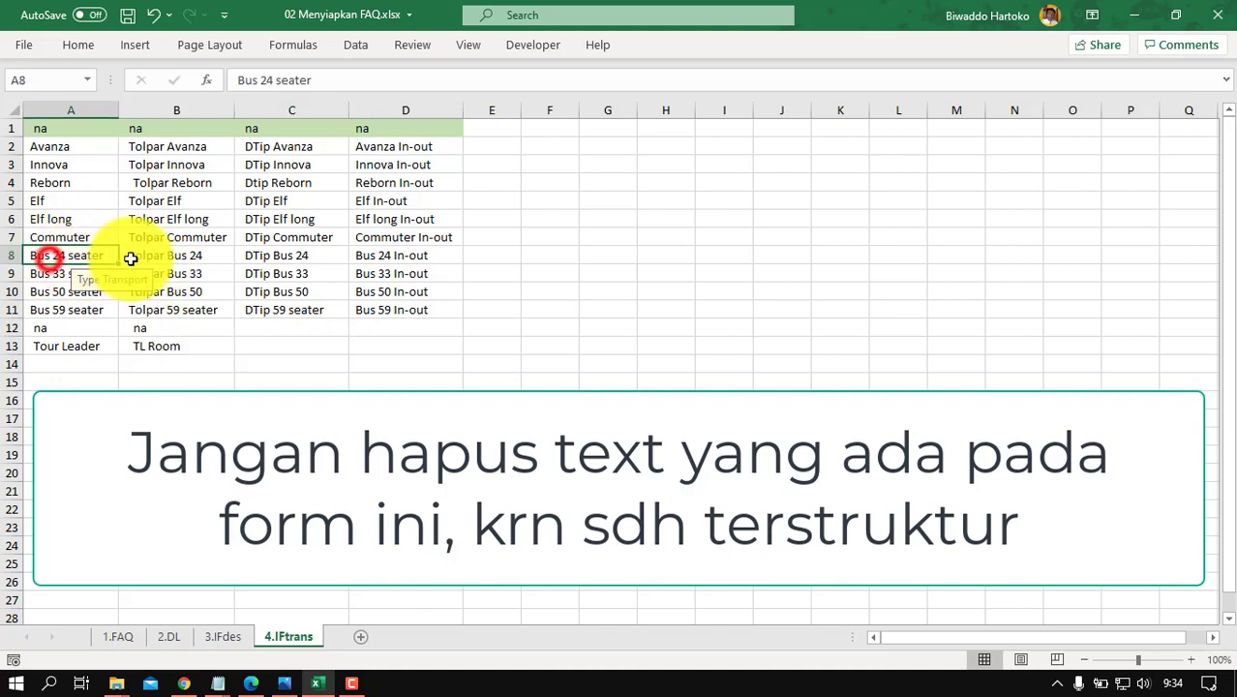
click(193, 257)
click(299, 255)
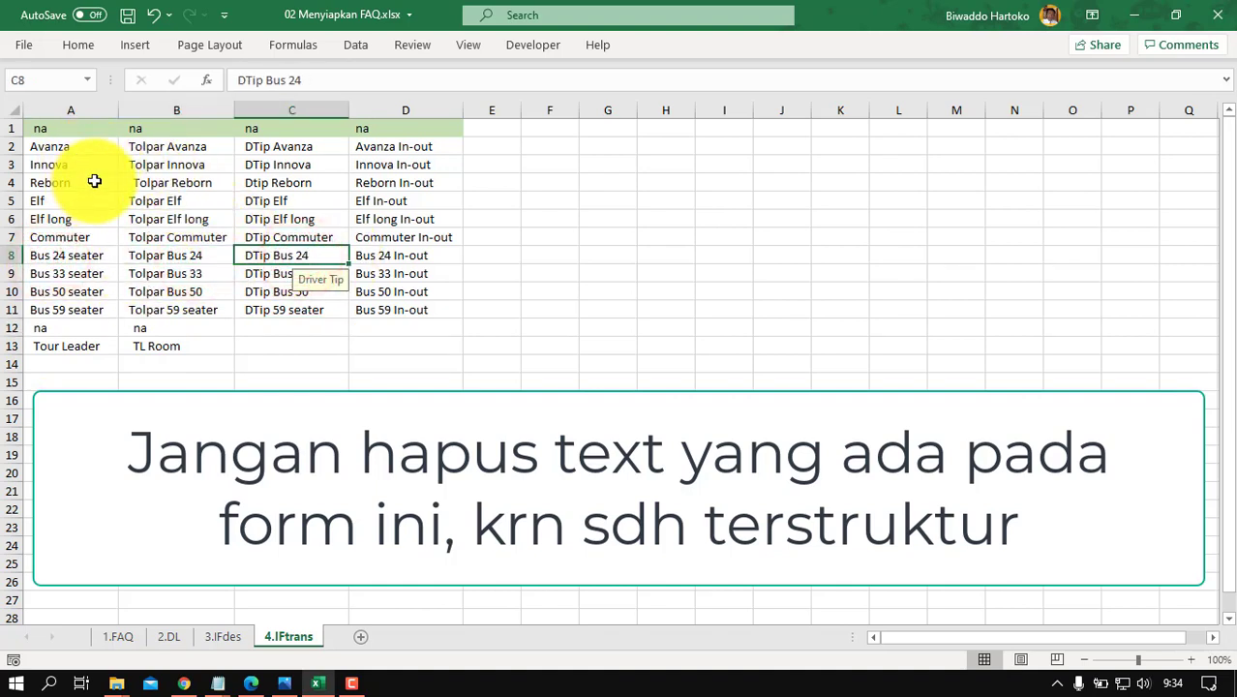
Step: Examine the Transportasi, In-out transfer and Local Trans columns on sheet 2.DL, including their na entries
click(170, 635)
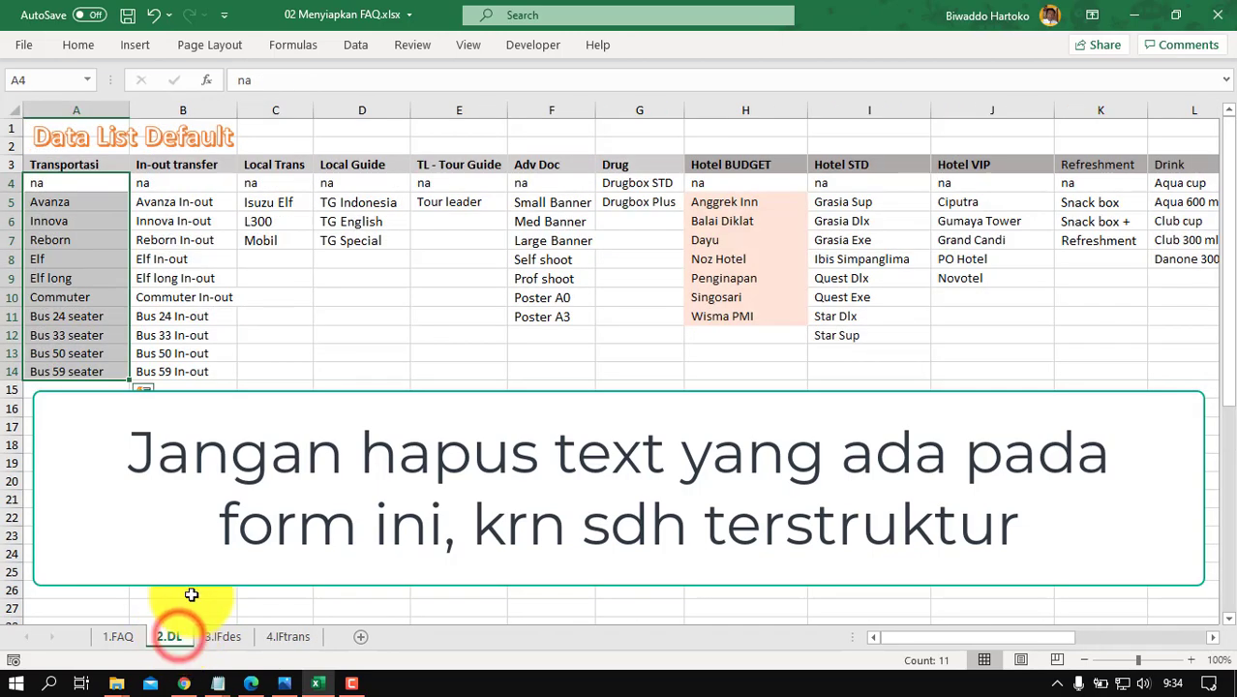
click(169, 166)
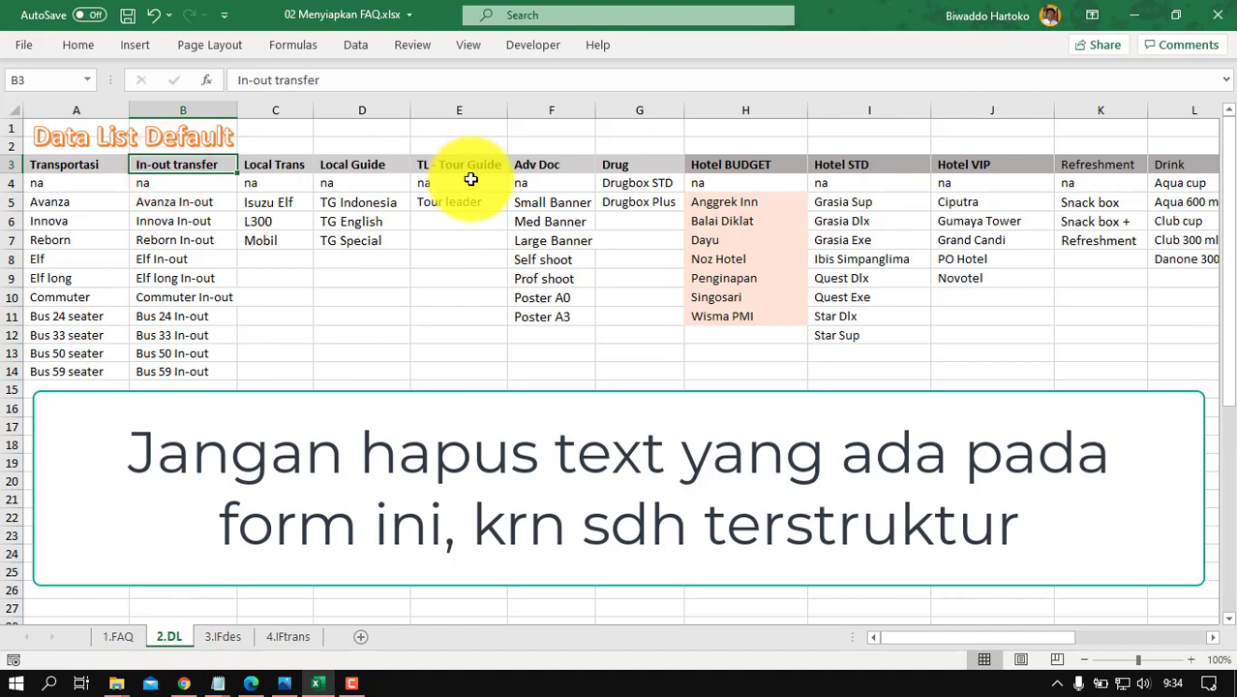
click(289, 167)
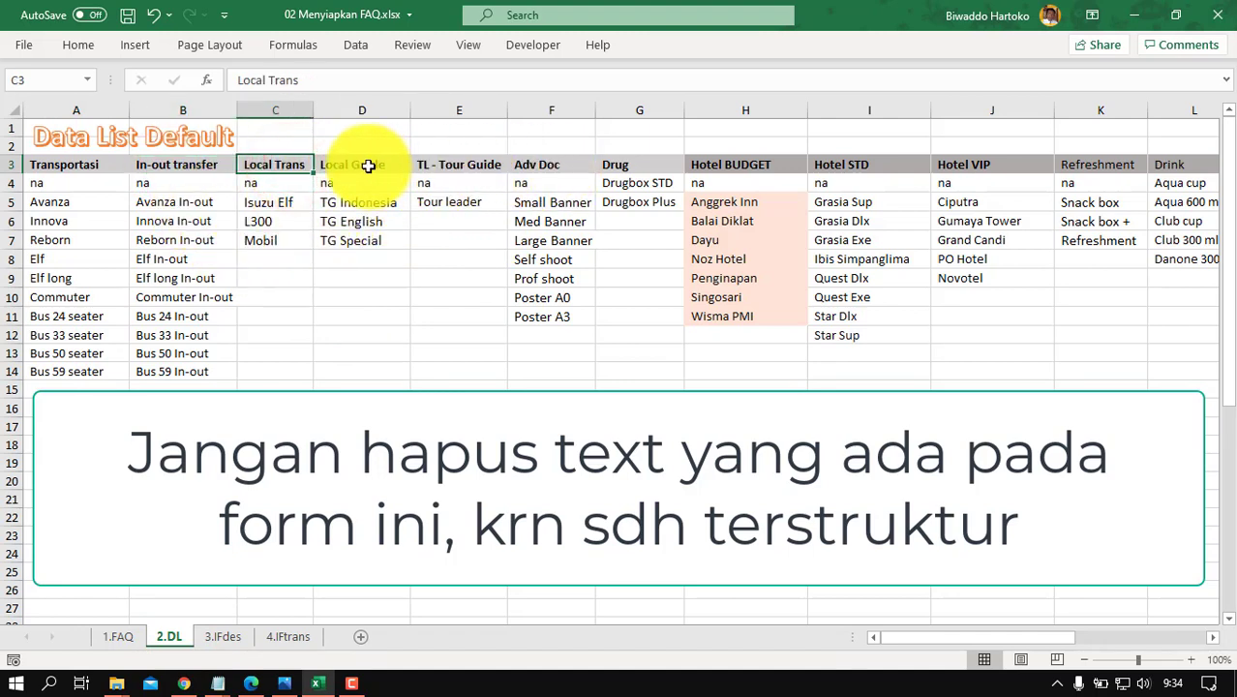
drag(263, 185, 261, 239)
click(45, 183)
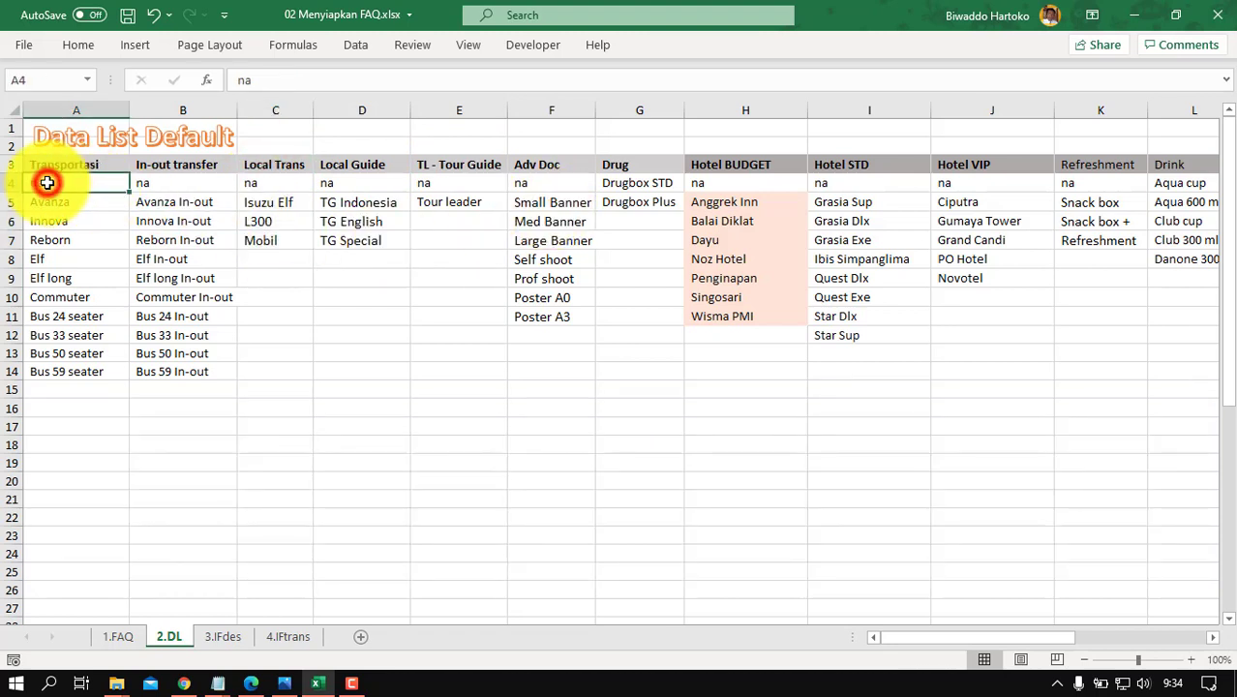
click(170, 185)
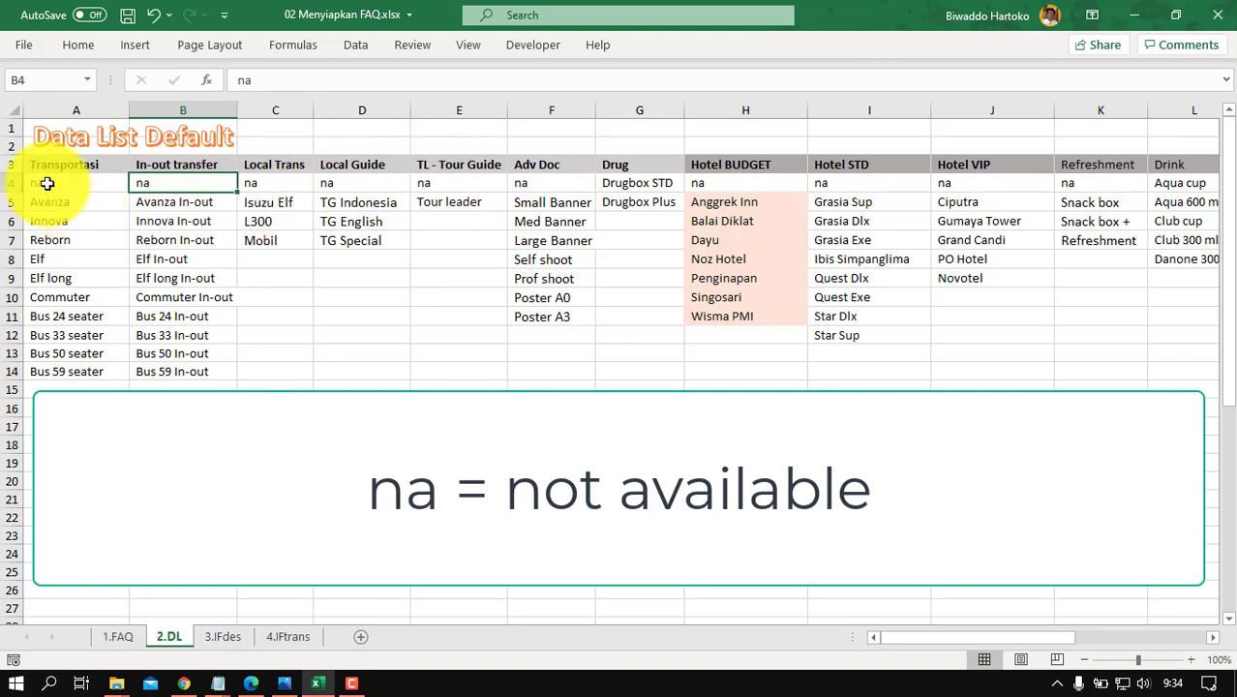
drag(50, 202, 60, 367)
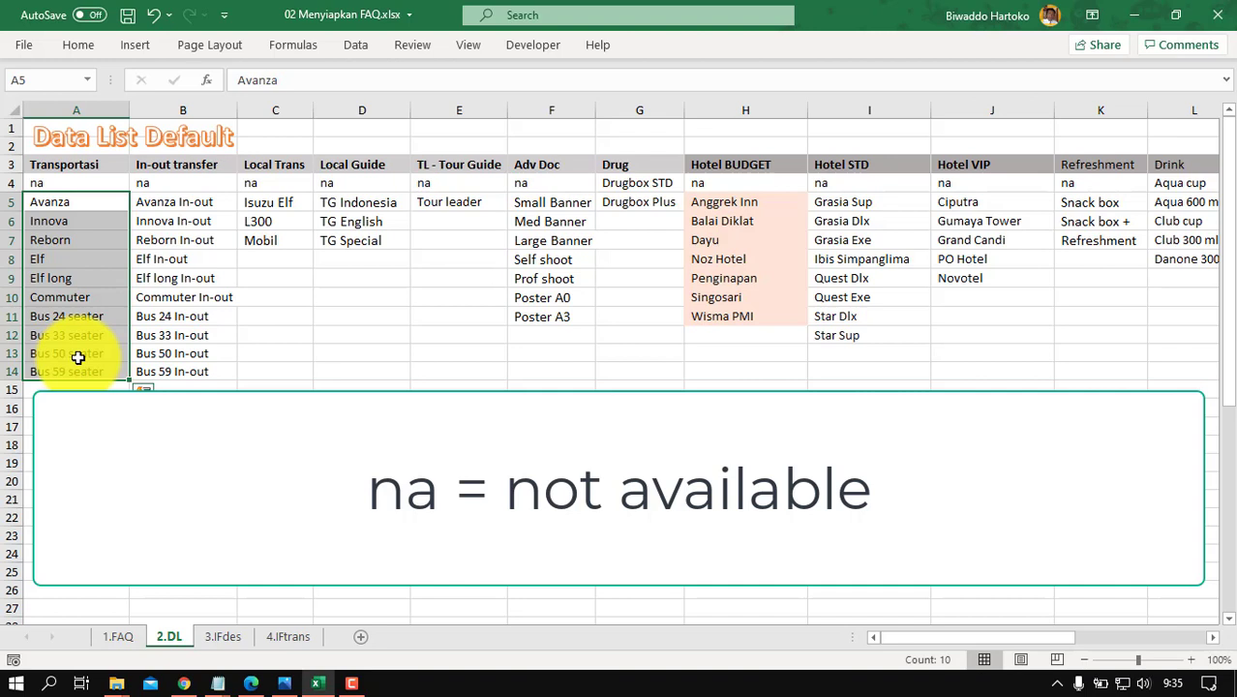
click(48, 185)
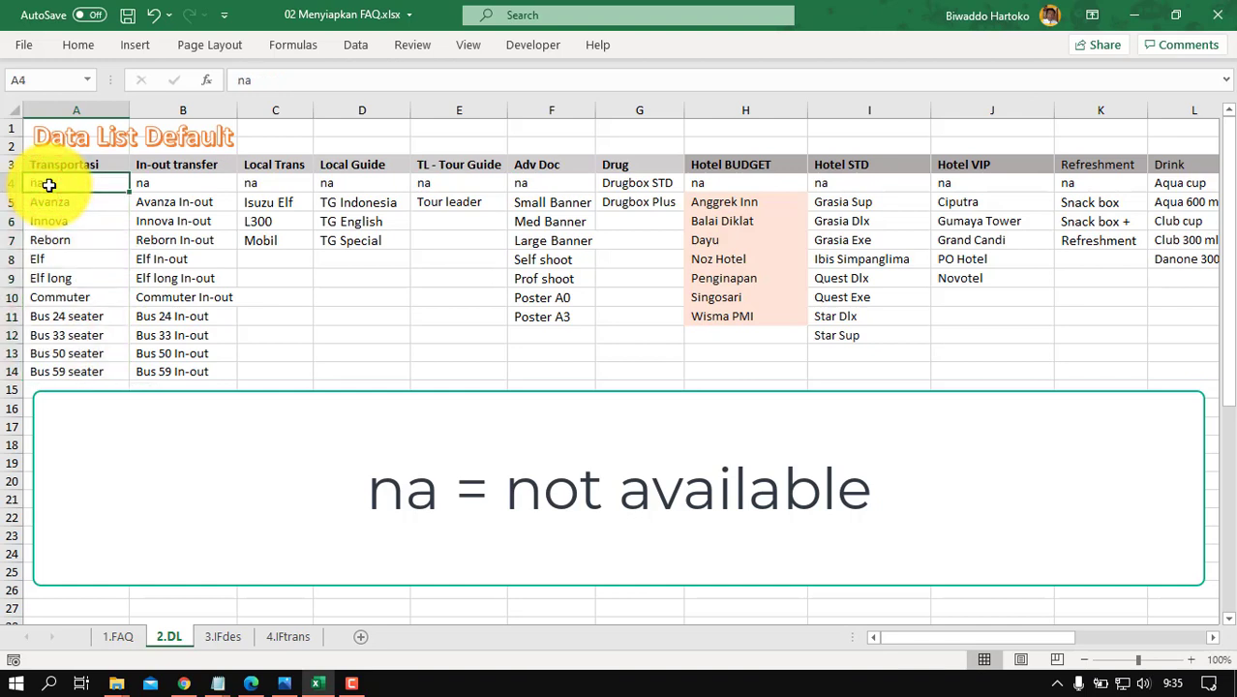
Step: Review the Hotel BUDGET, Hotel STD and Hotel VIP lists and the Refreshment, Drink and Soft Drink columns
click(738, 166)
click(845, 165)
click(981, 163)
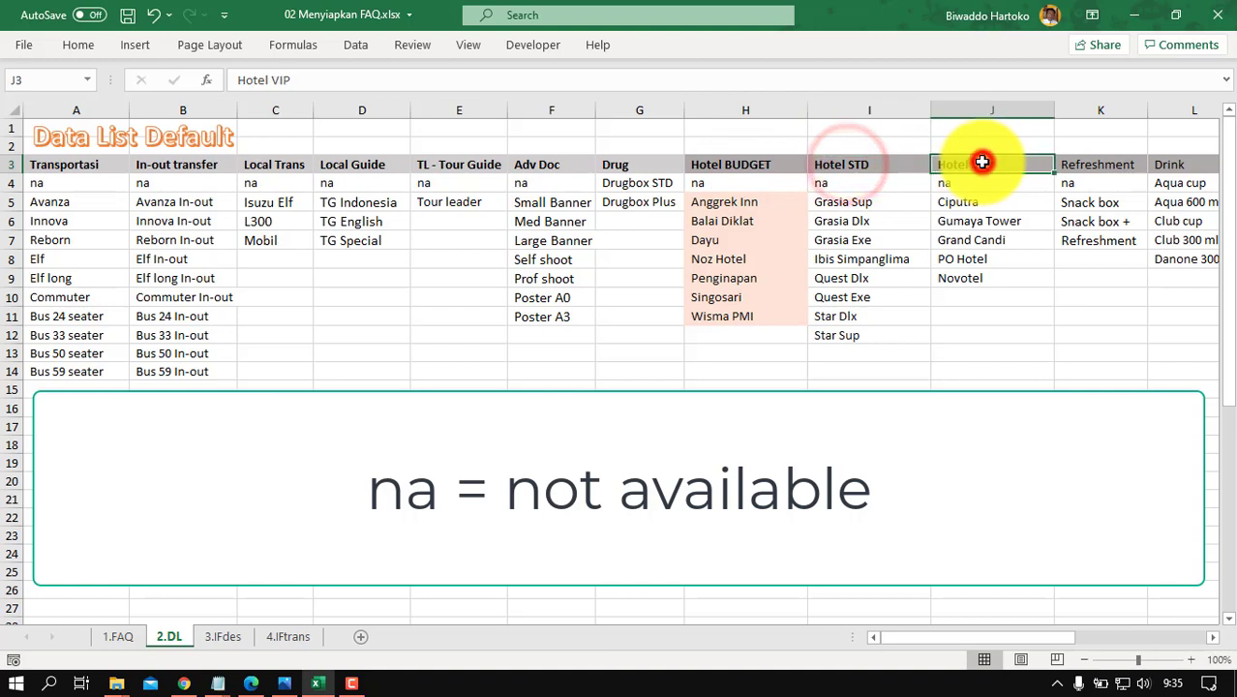
drag(726, 184, 735, 316)
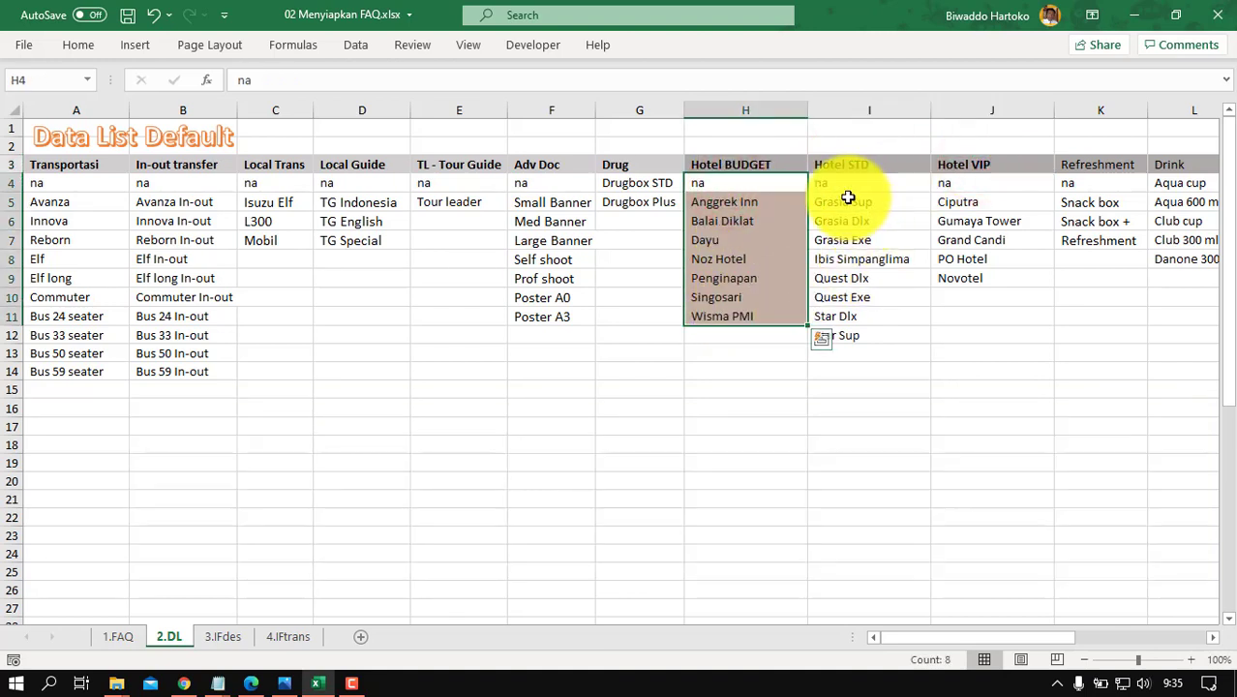
drag(849, 200, 856, 329)
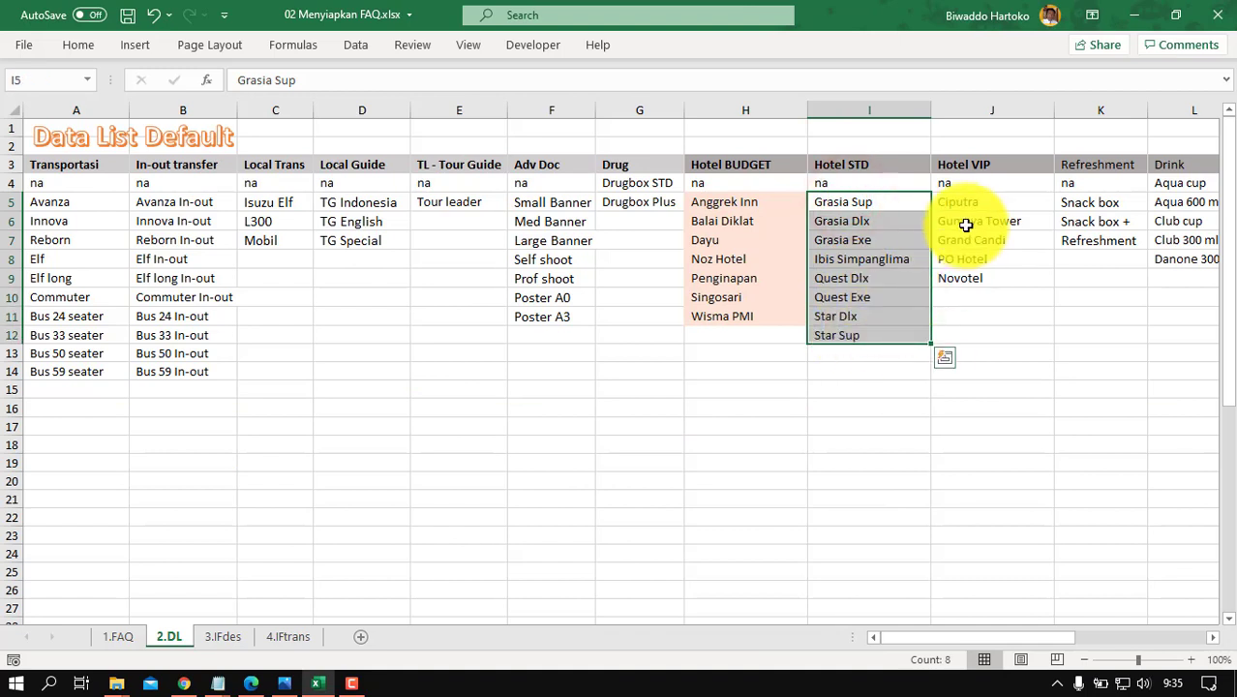
drag(970, 202, 968, 277)
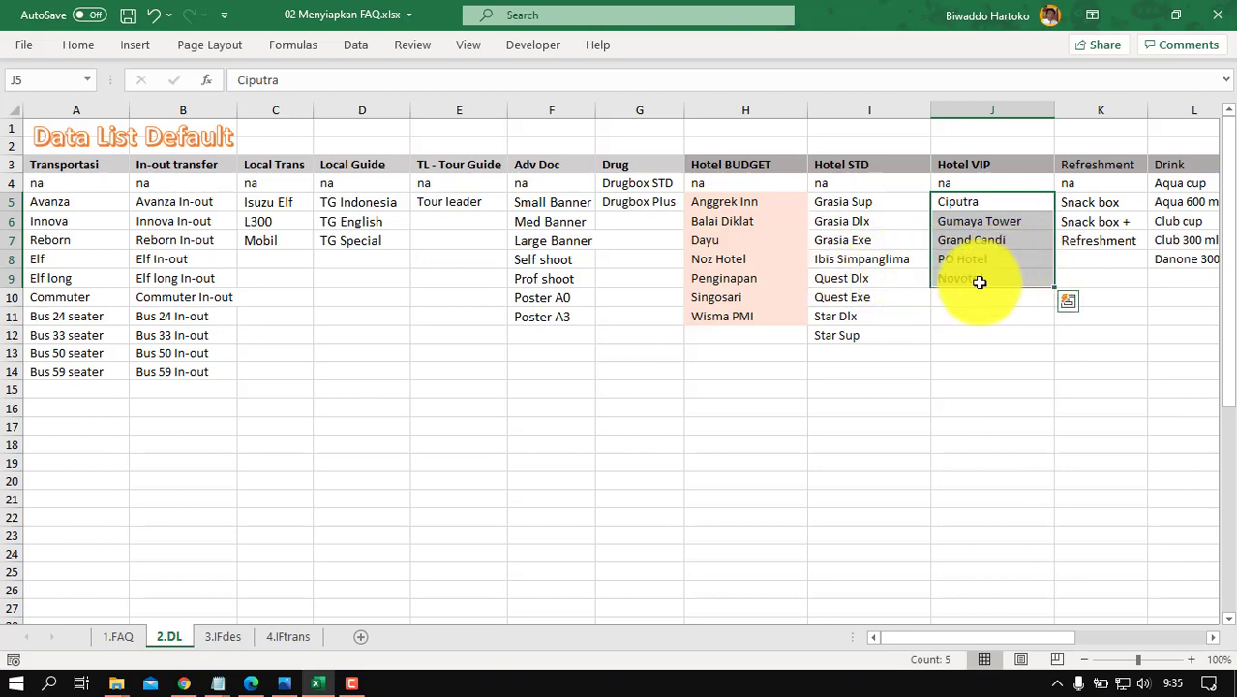
drag(931, 637, 1062, 635)
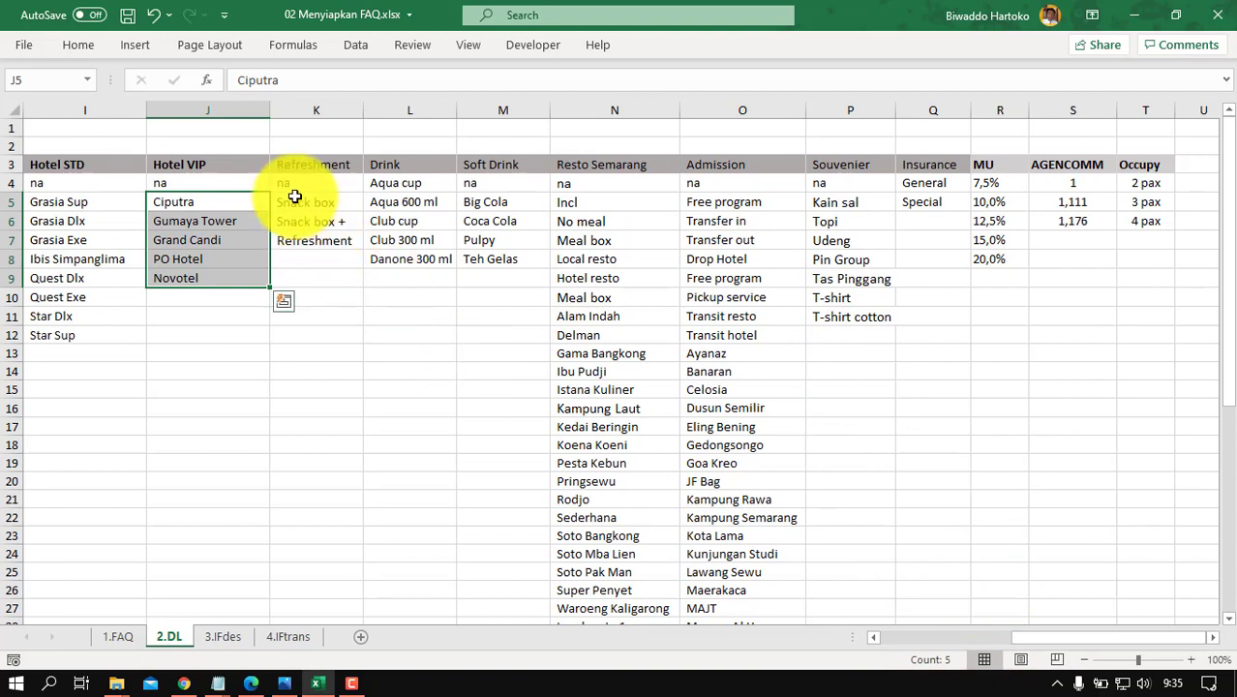
drag(323, 167, 542, 257)
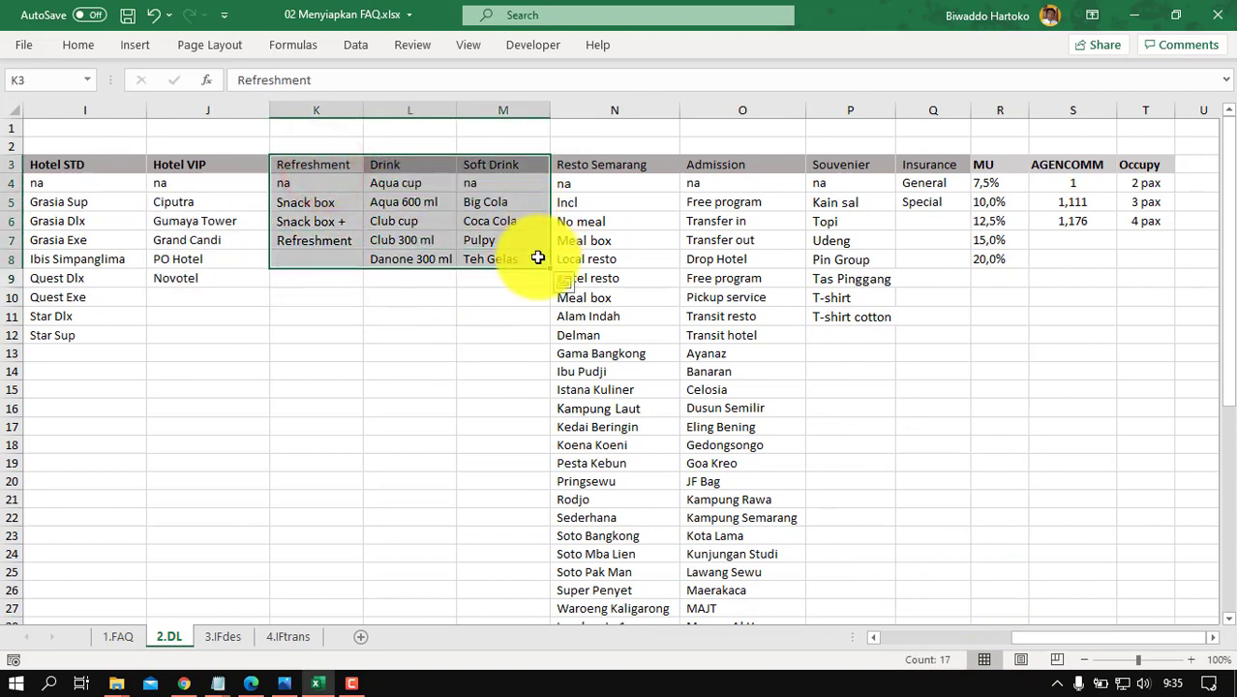
Step: Shade the generic entries from na to the second Meal box (N4:N10) in the Resto Semarang column light grey
click(602, 167)
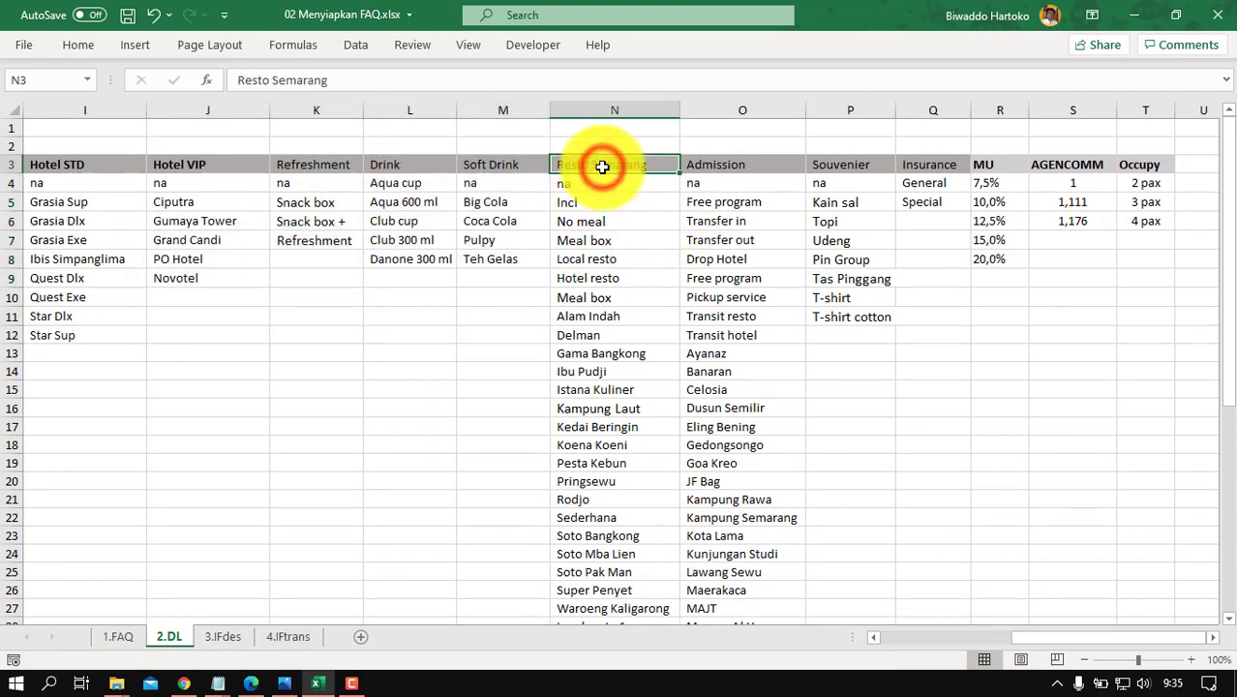
click(594, 300)
scroll(595, 299, down, 2)
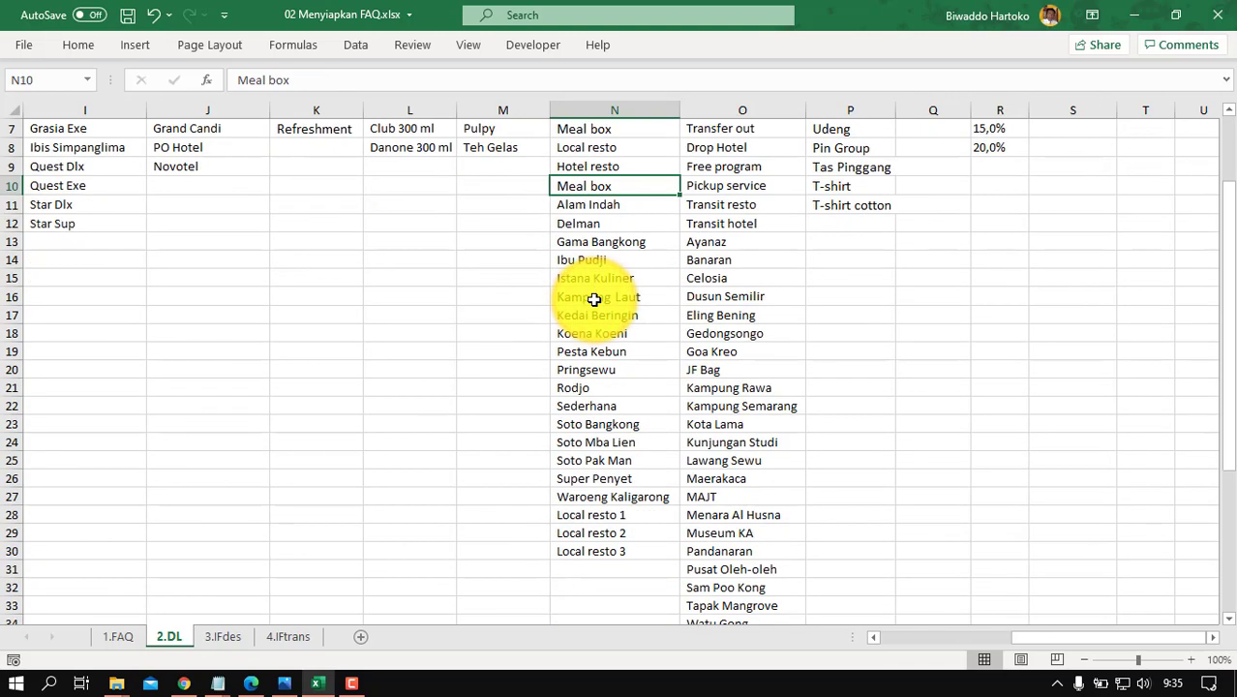
click(591, 205)
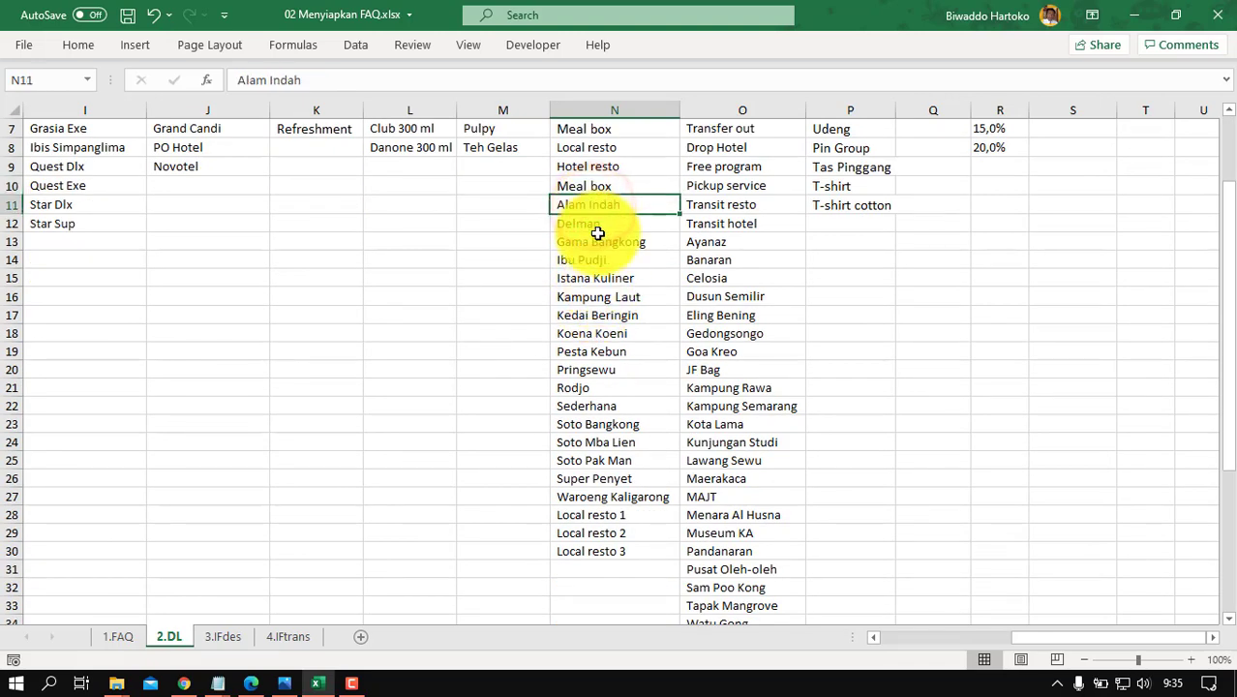
scroll(591, 194, up, 1)
click(590, 129)
drag(591, 174, 590, 243)
click(79, 51)
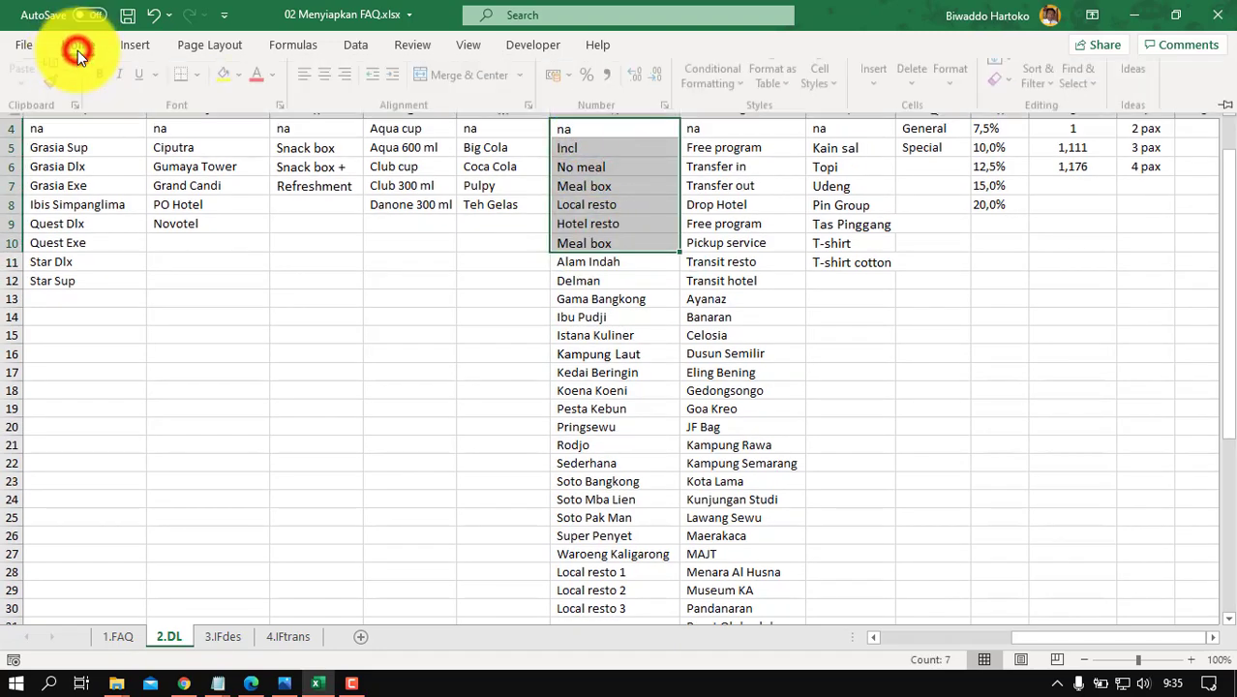
click(250, 109)
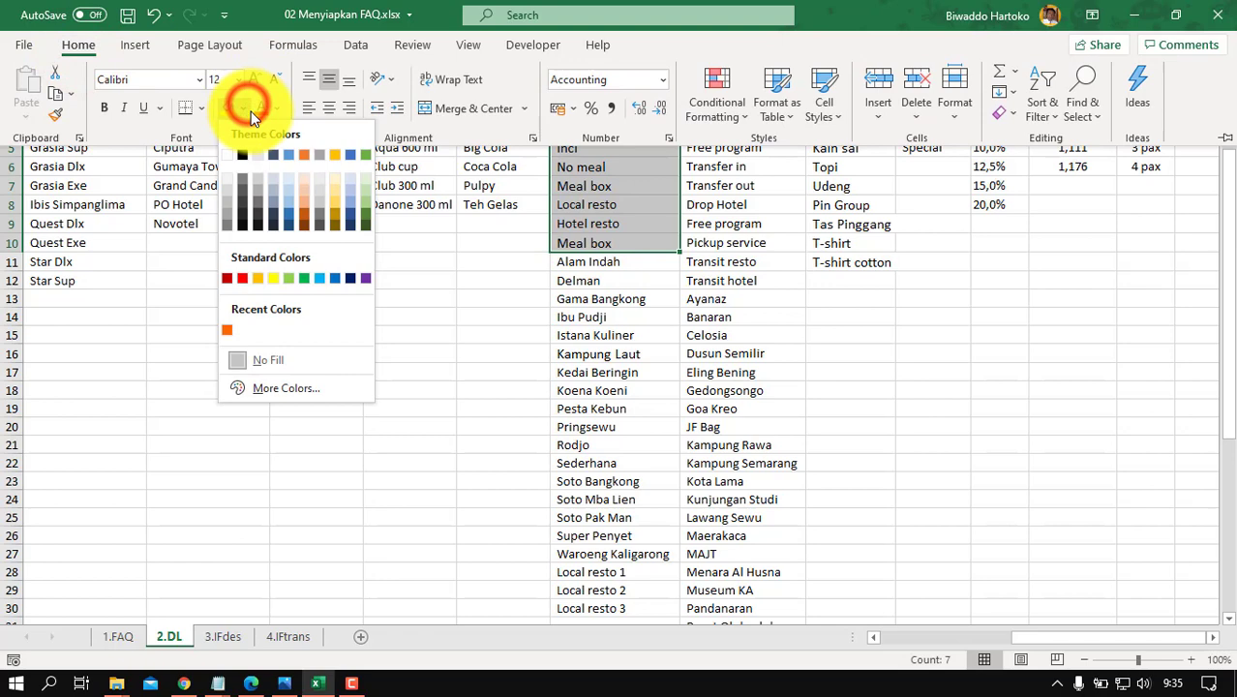
click(231, 189)
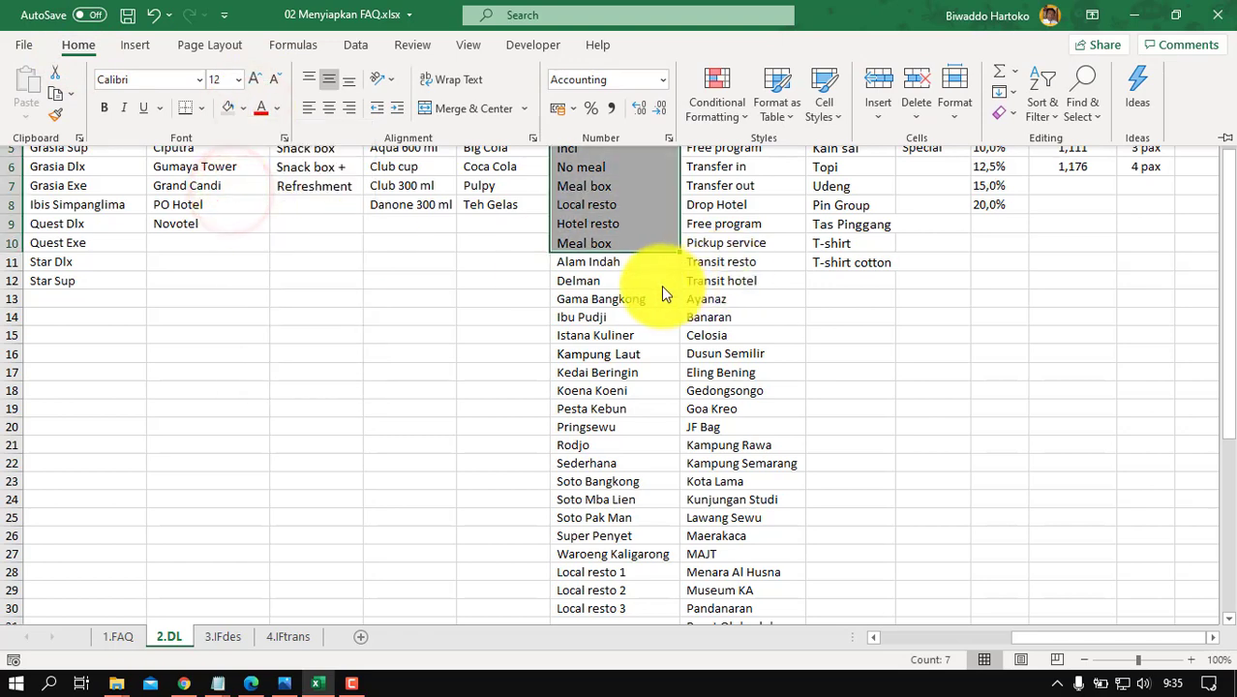
click(630, 290)
scroll(624, 281, up, 1)
Step: Go through the shaded Resto Semarang entries one by one, from na in N4 down to Meal box in N10
click(620, 278)
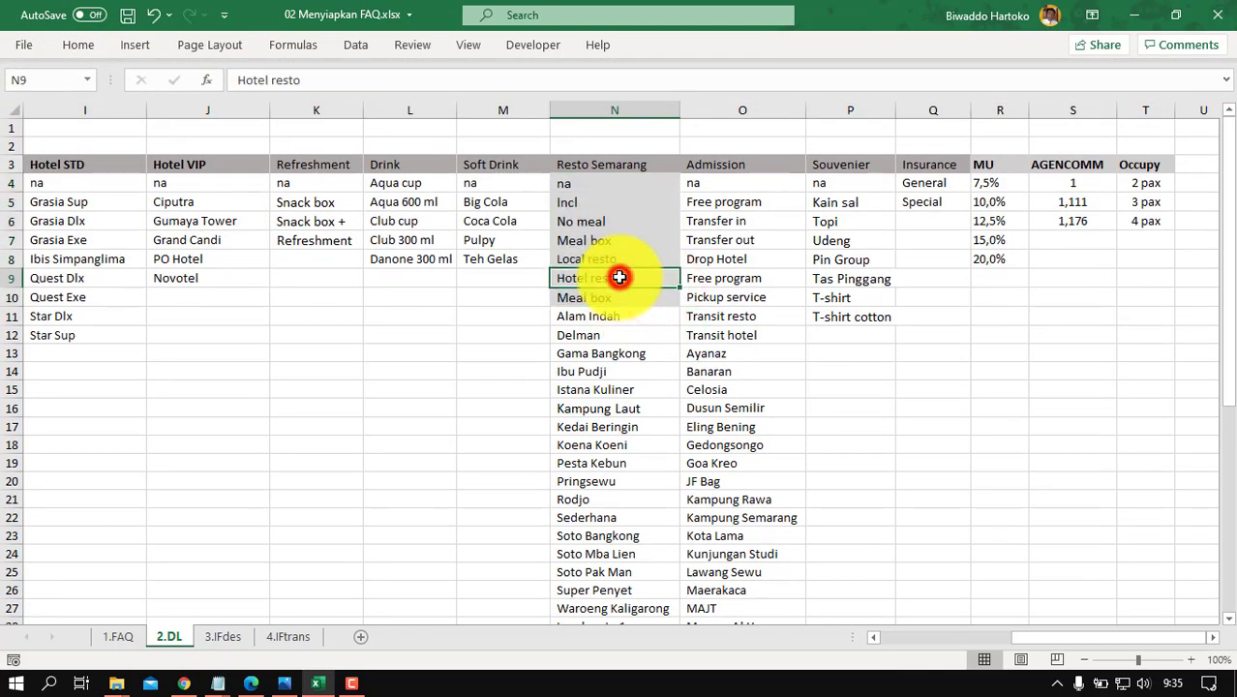
click(580, 182)
click(578, 204)
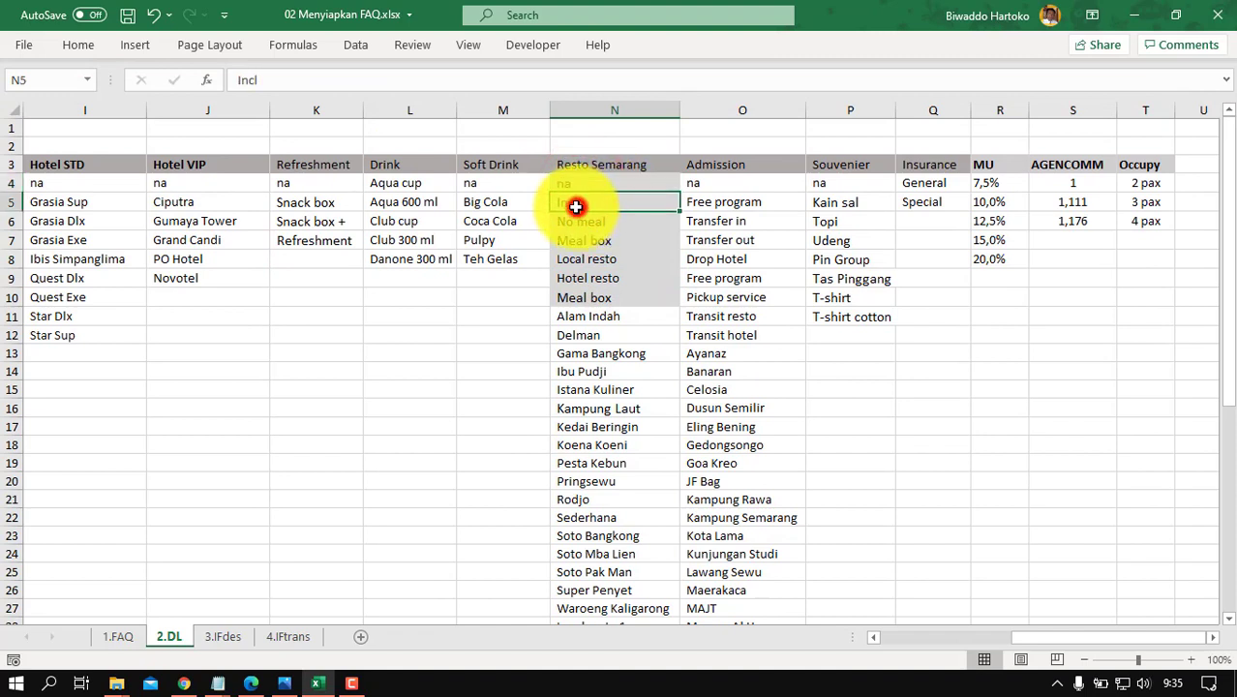
click(586, 222)
click(585, 238)
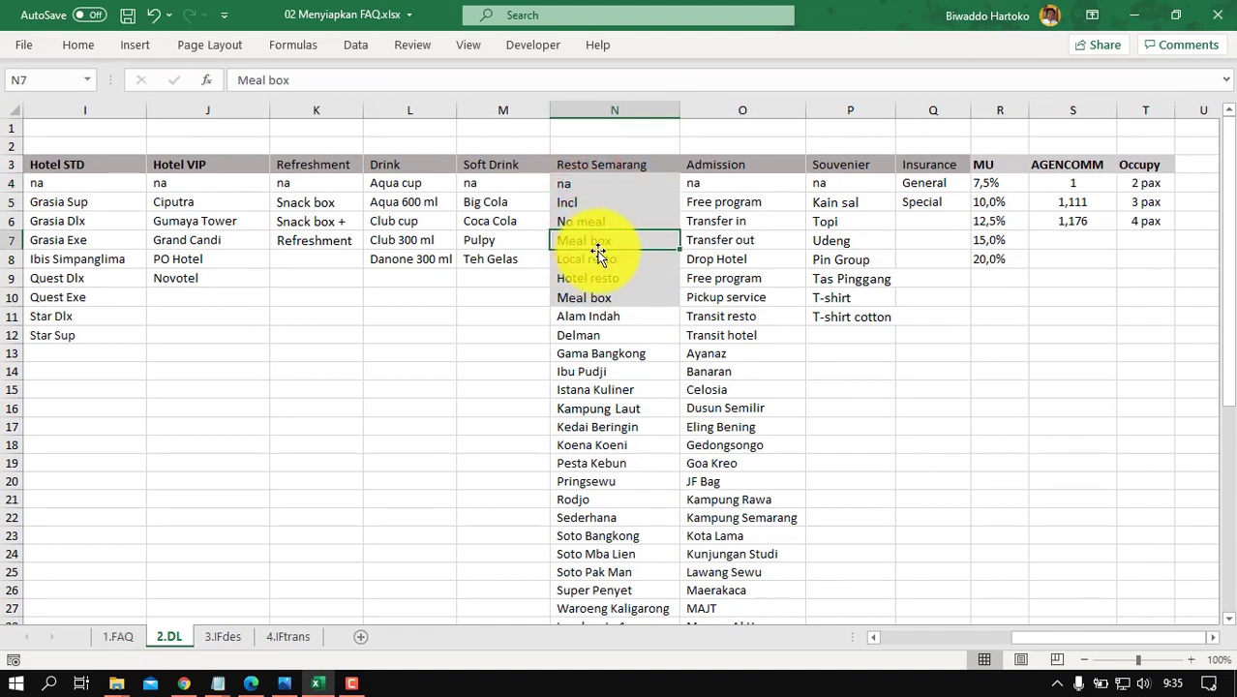
click(590, 259)
click(592, 278)
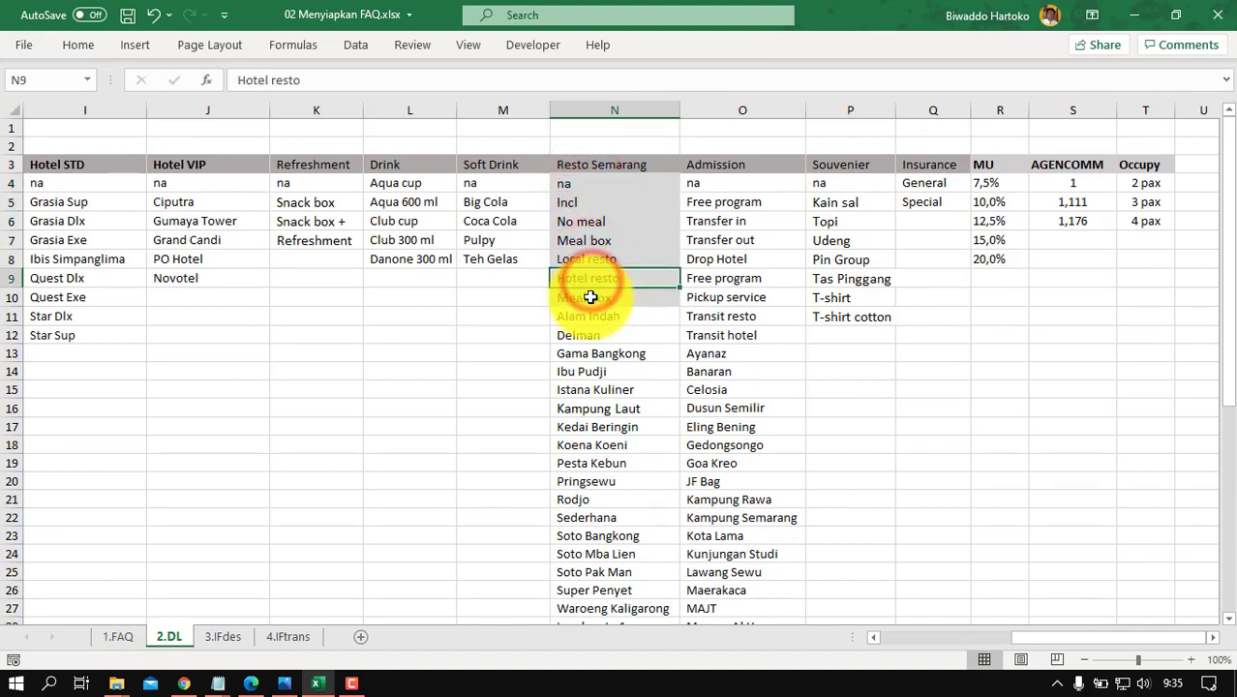
click(592, 297)
Step: Fill the Admission entries from na to Transit hotel (O4:O12) with the same light grey
drag(715, 184, 723, 334)
click(77, 44)
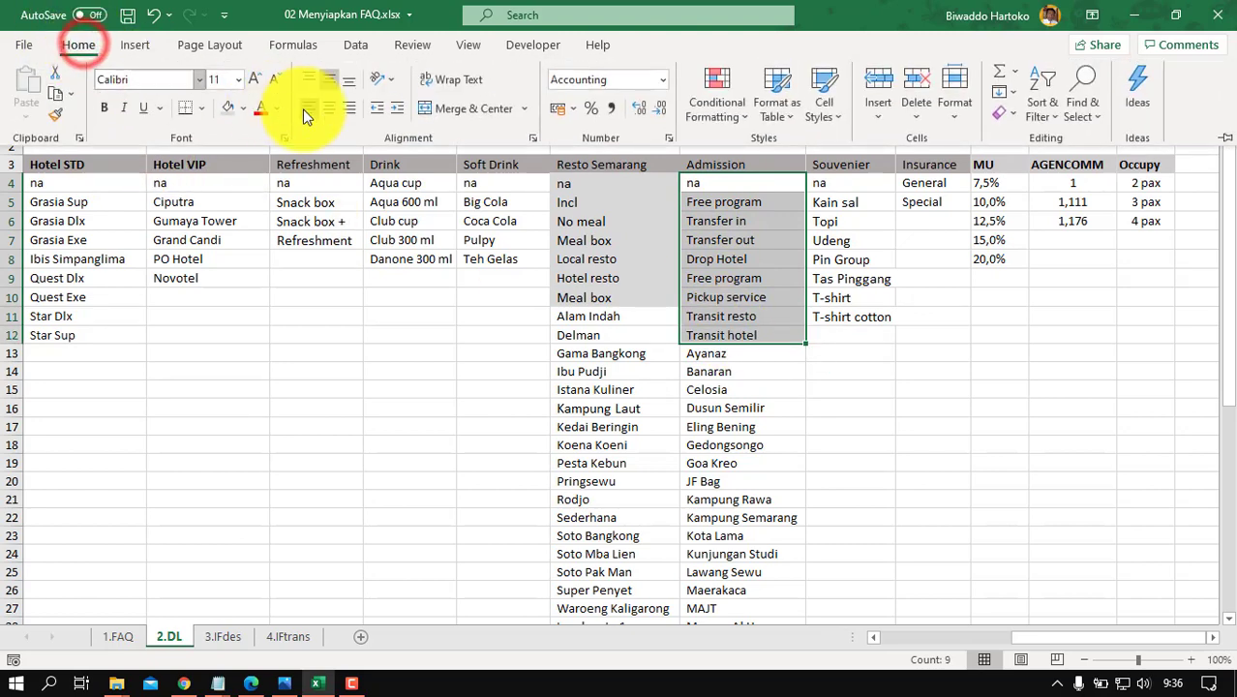
click(231, 108)
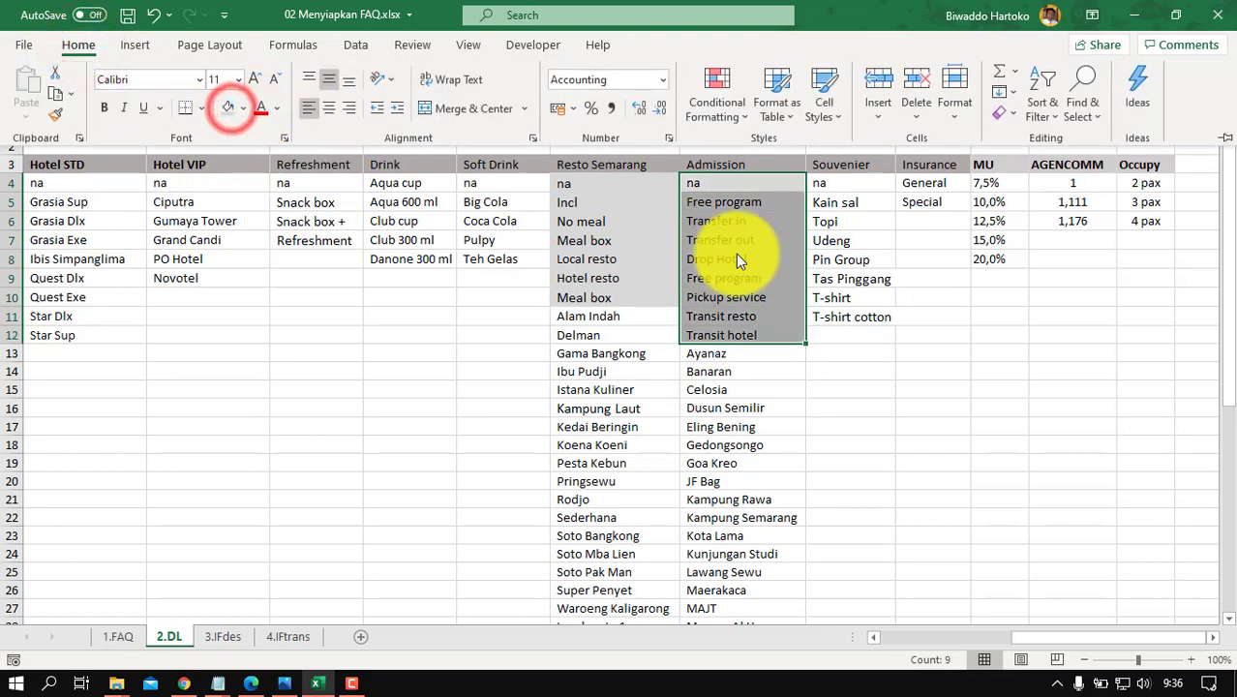
Step: Review the Souvenier list and the percentage options in the MU column
click(861, 256)
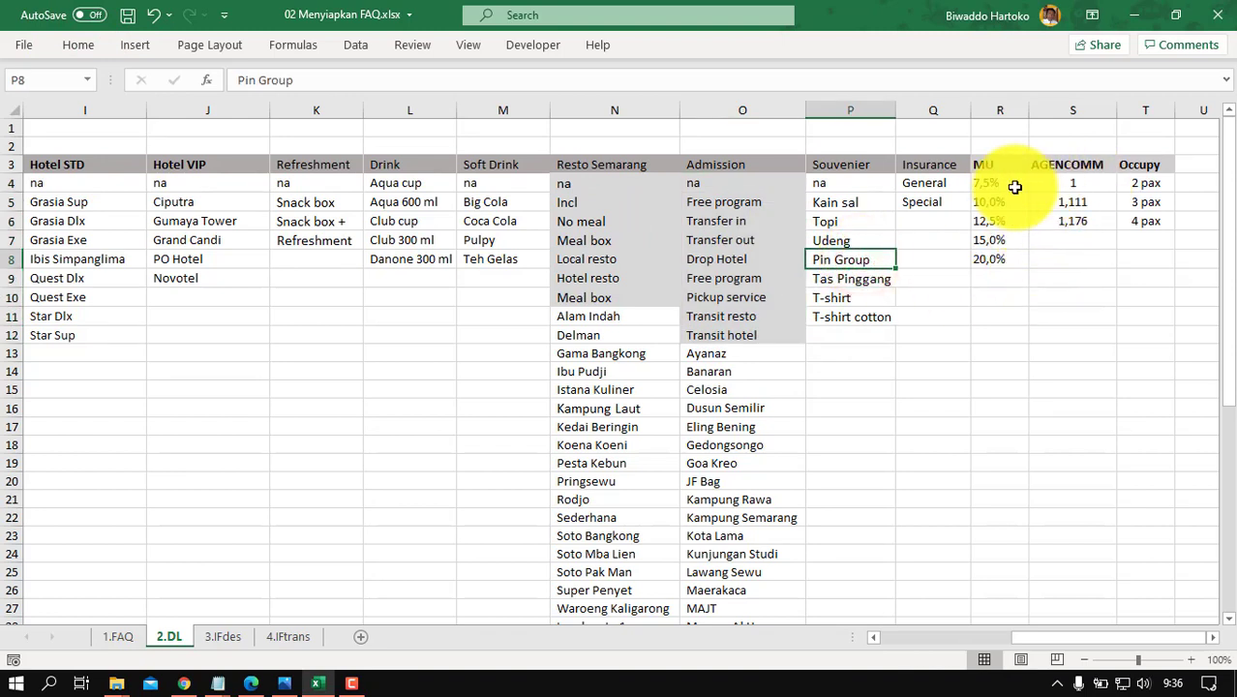
drag(994, 183, 1004, 255)
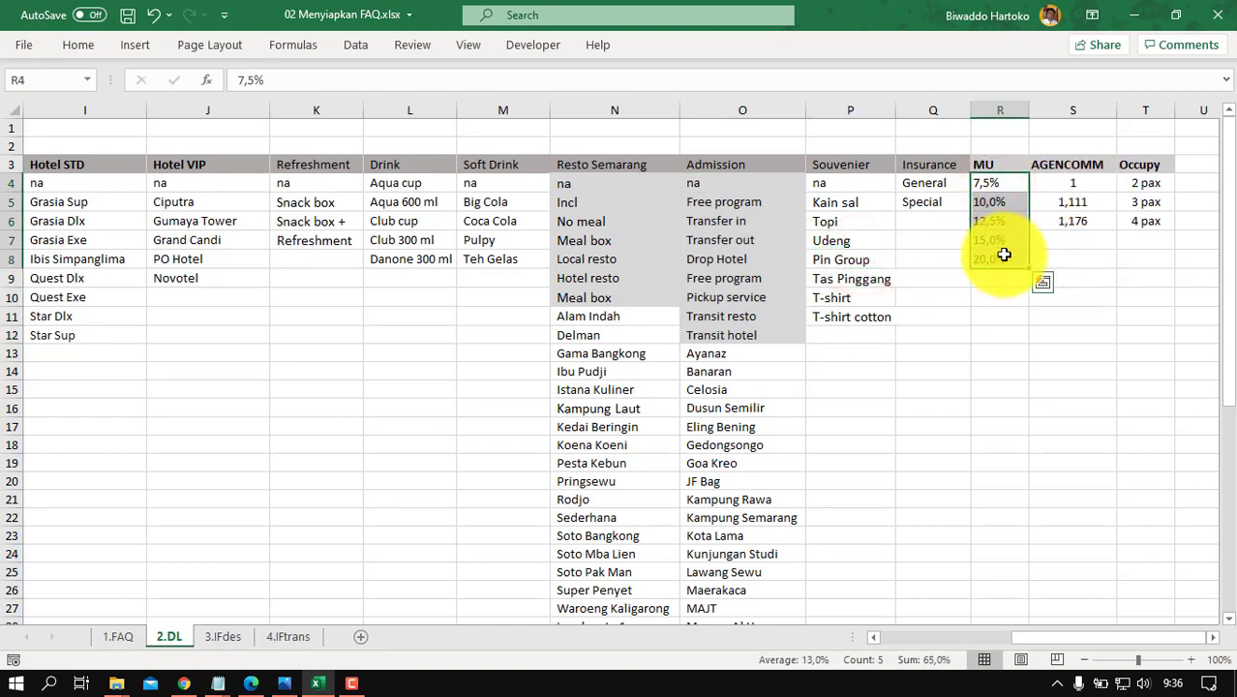
click(993, 180)
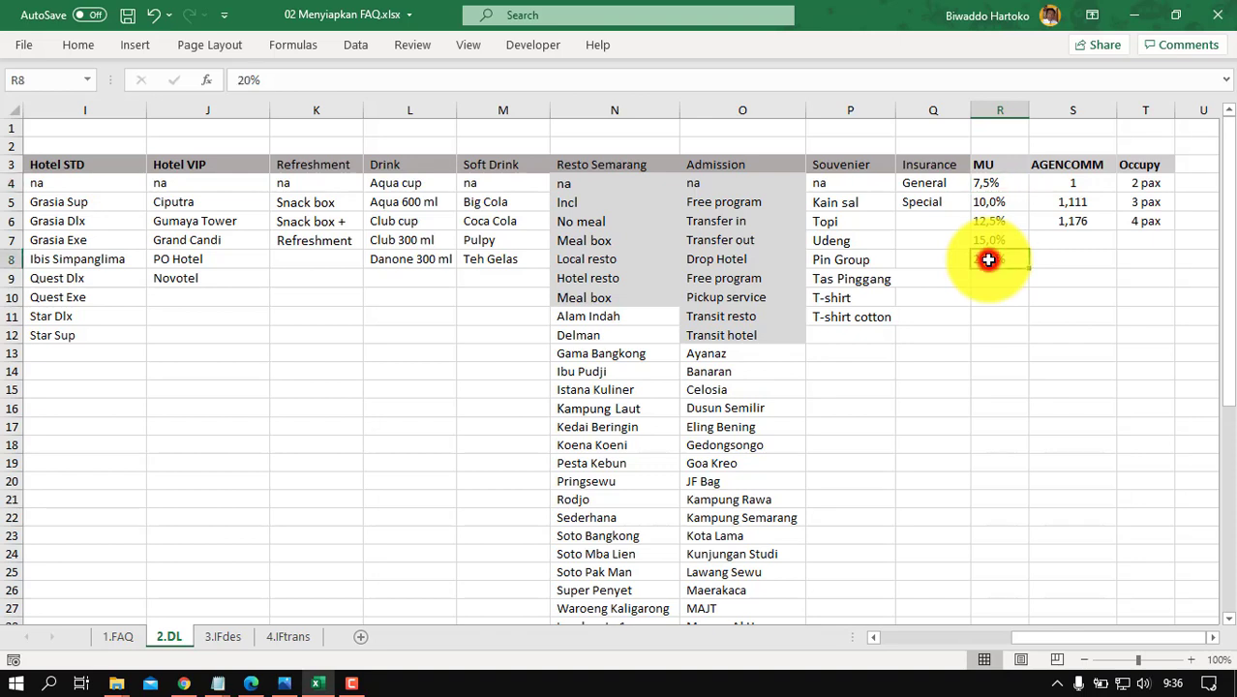
Step: Review the percentage options under MU, the AGENCOMM factors and the 2 to 4 pax options under Occupy
drag(992, 187, 993, 259)
click(1082, 183)
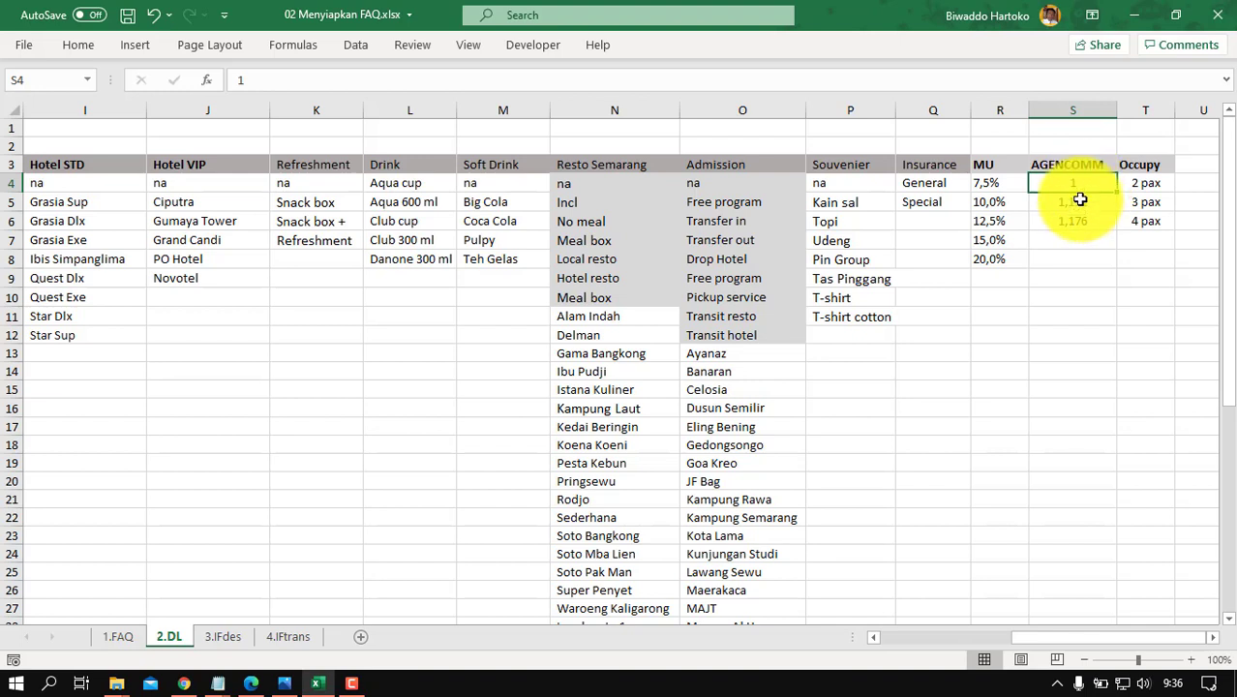
click(1078, 202)
click(1078, 222)
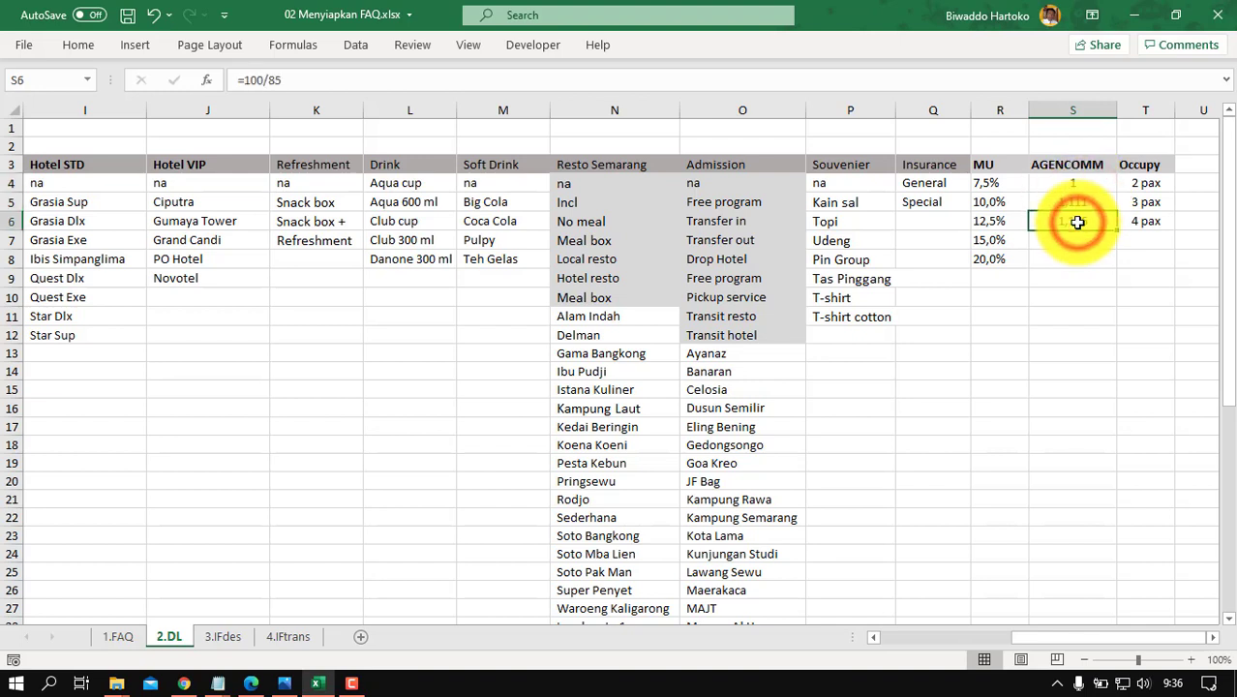
drag(1149, 184, 1146, 221)
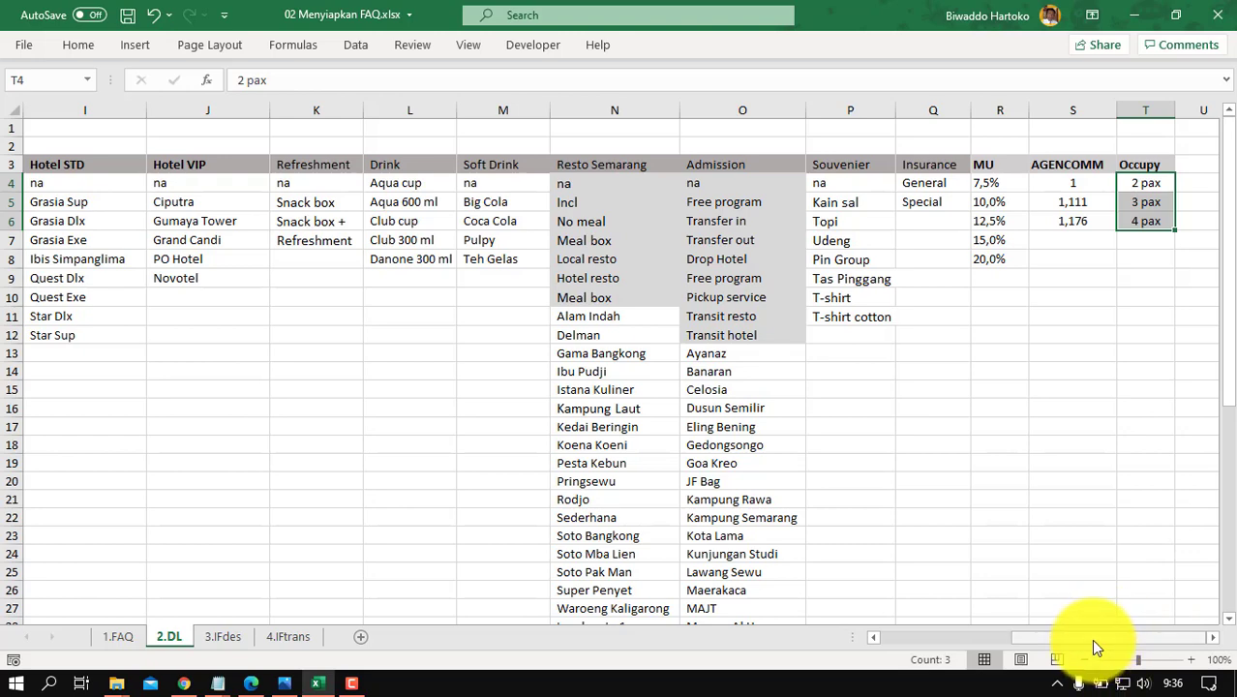
Step: Name the Transportasi entries from na to Bus 59 seater (A4:A14) moda_trans
drag(1092, 639, 958, 666)
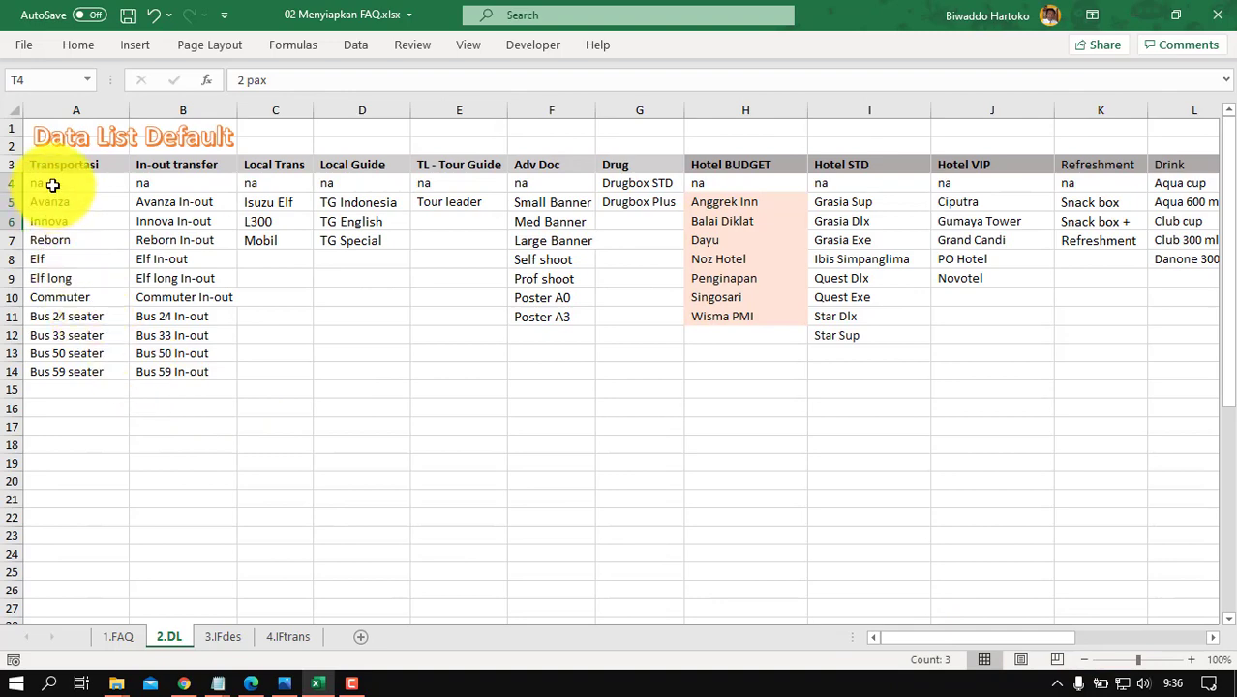
drag(52, 184, 53, 371)
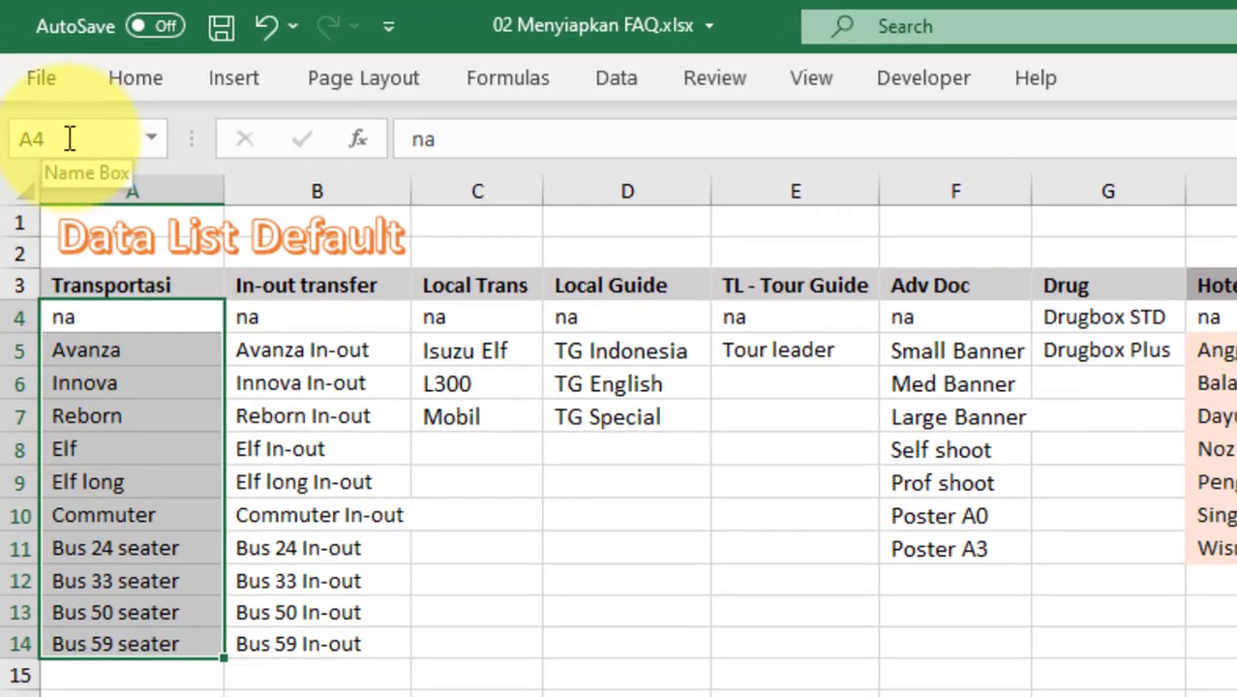
click(39, 136)
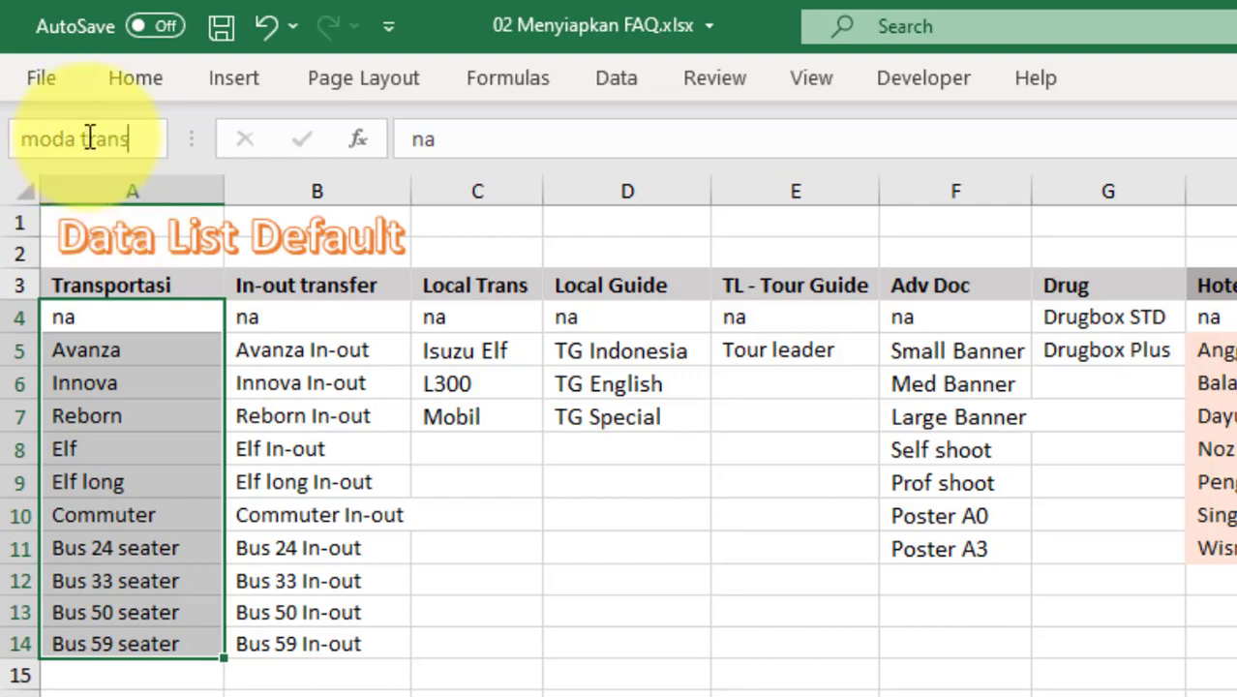
click(85, 135)
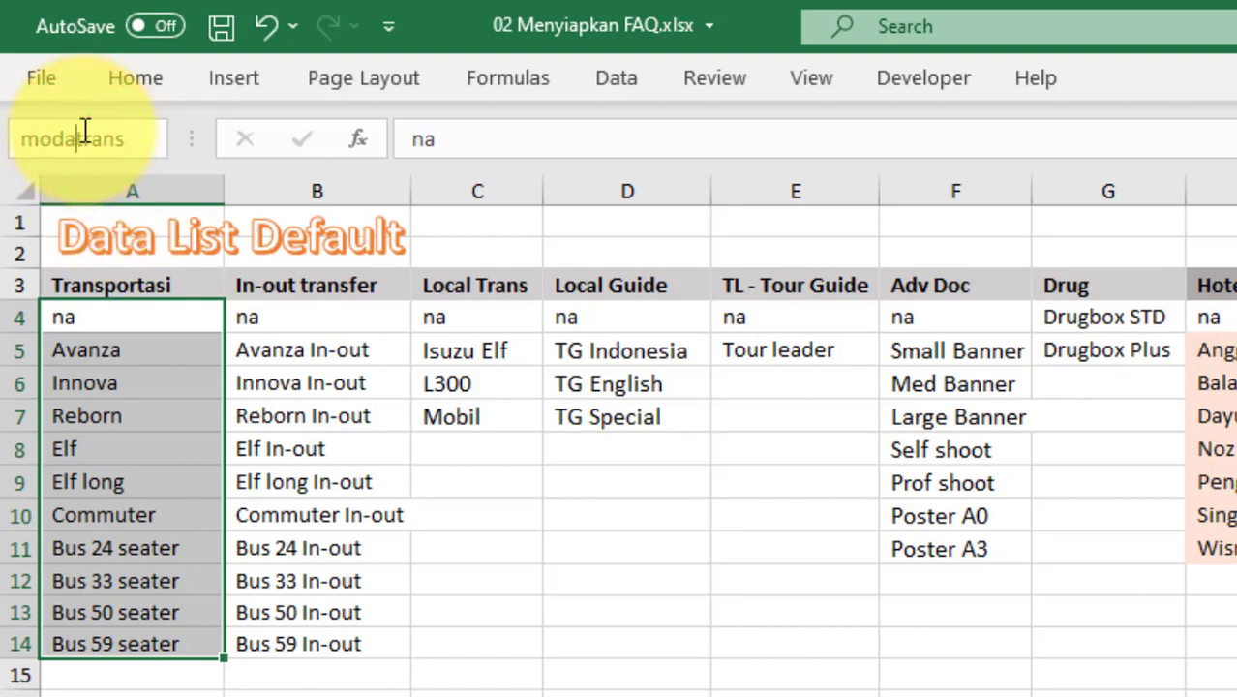
click(137, 136)
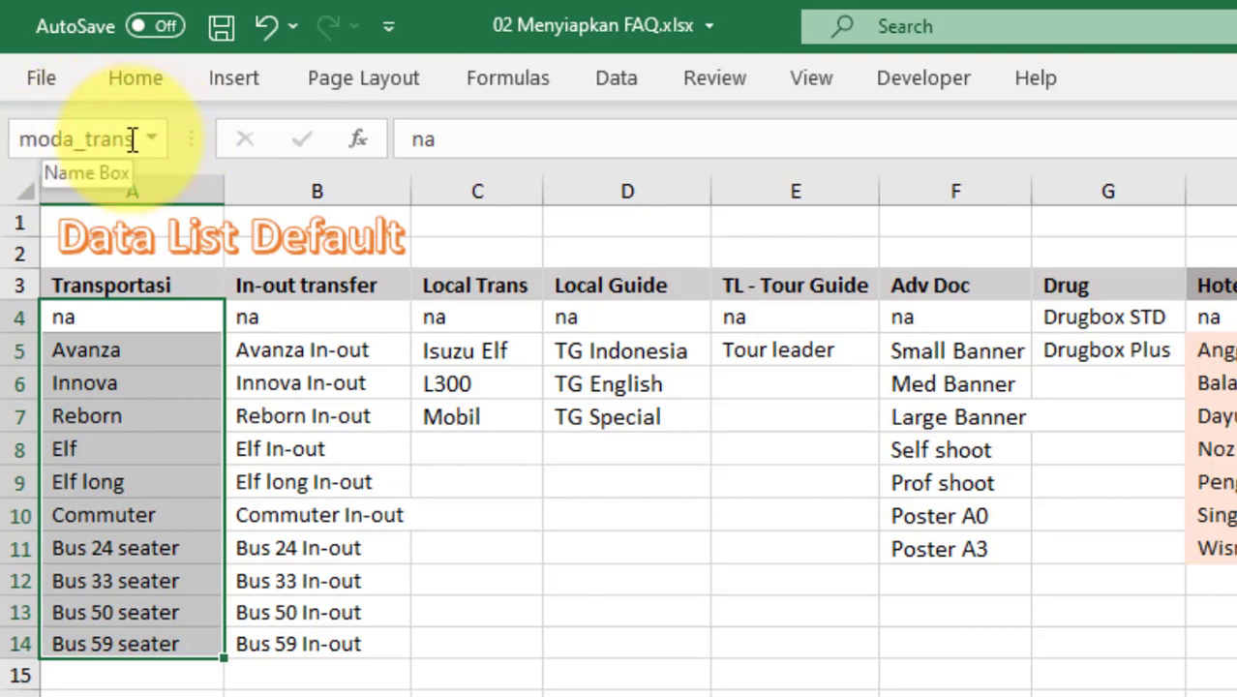
Step: Check the moda_trans name by deselecting the range, switching to the 1.FAQ sheet and jumping to the named range from there
click(413, 693)
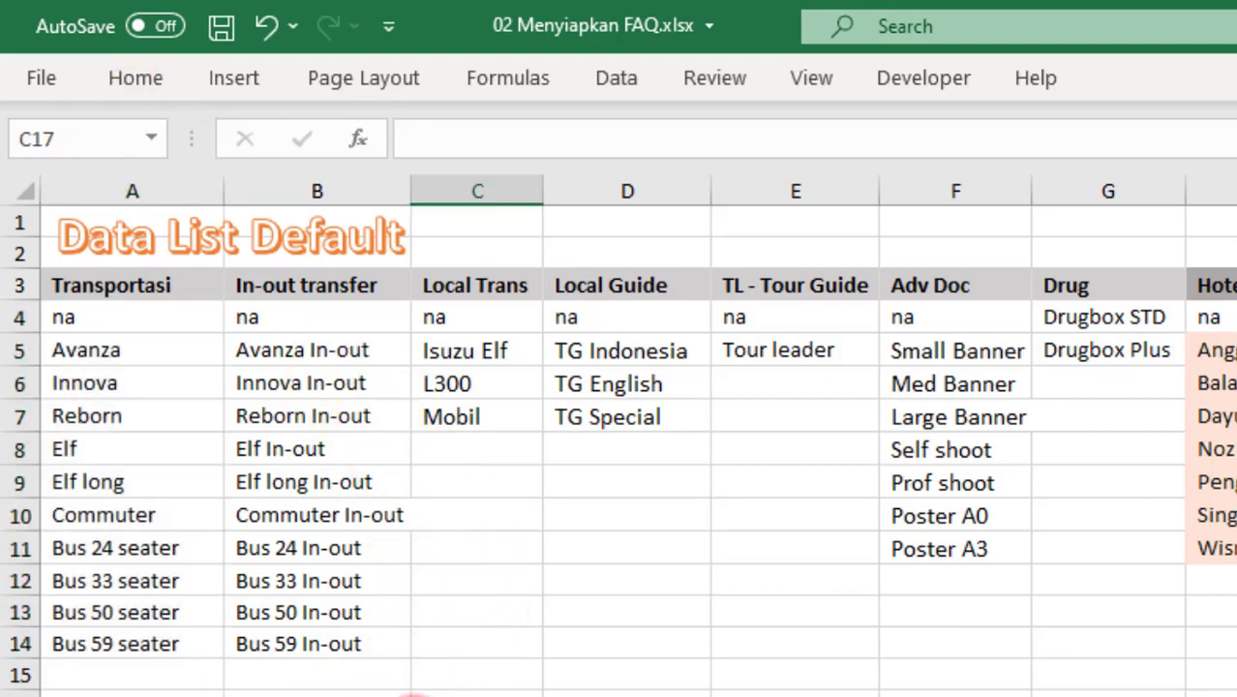
click(413, 696)
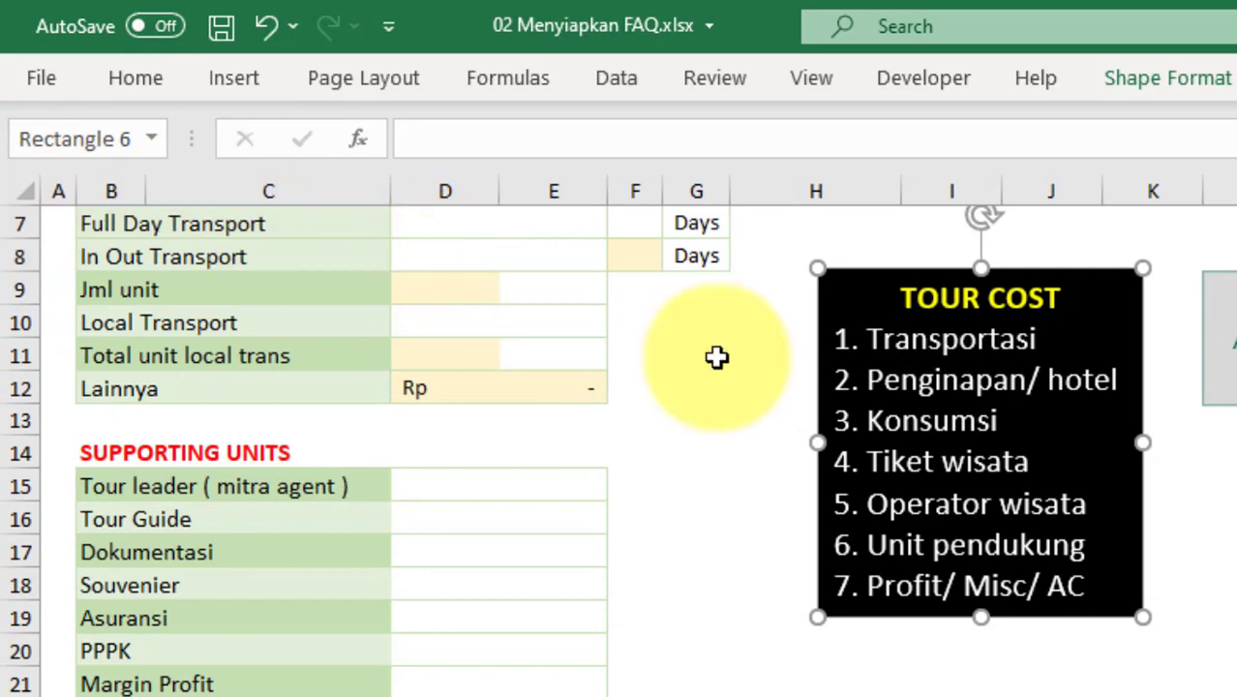
click(687, 322)
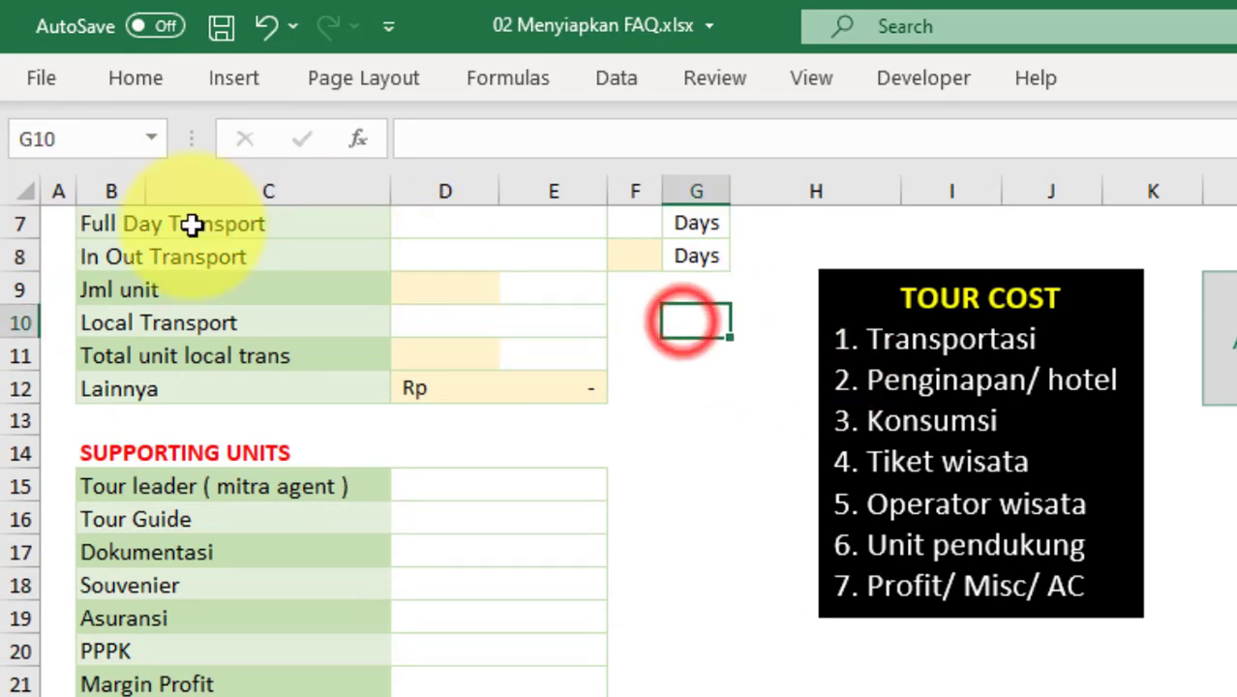
click(152, 137)
click(79, 175)
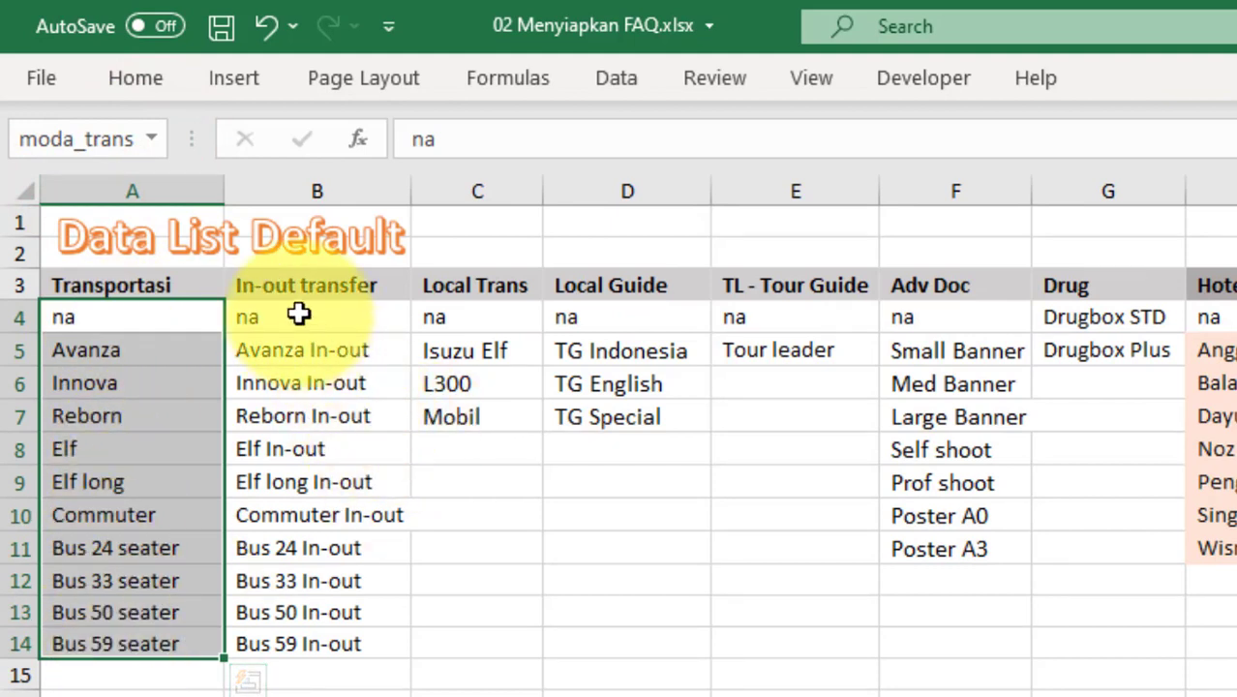
Step: Define the name moda_inout for the In-out transfer entries from na to Bus 59 In-out (B4:B14)
drag(298, 312, 307, 643)
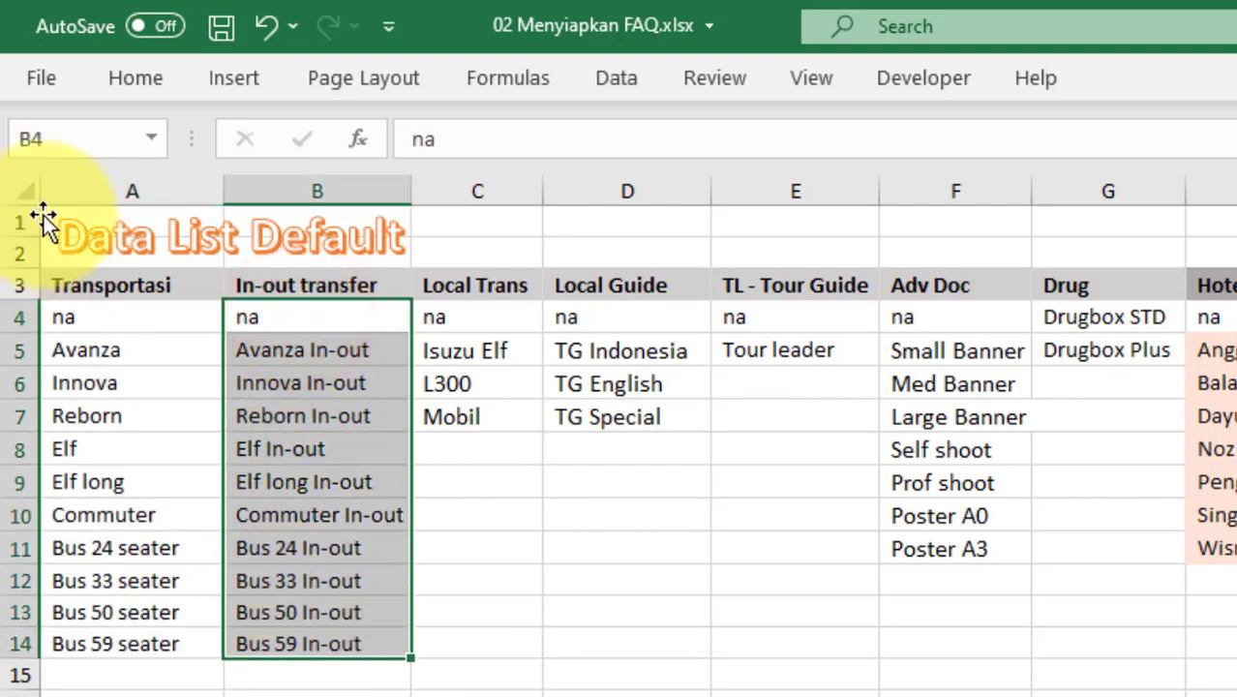
click(47, 137)
text(m)
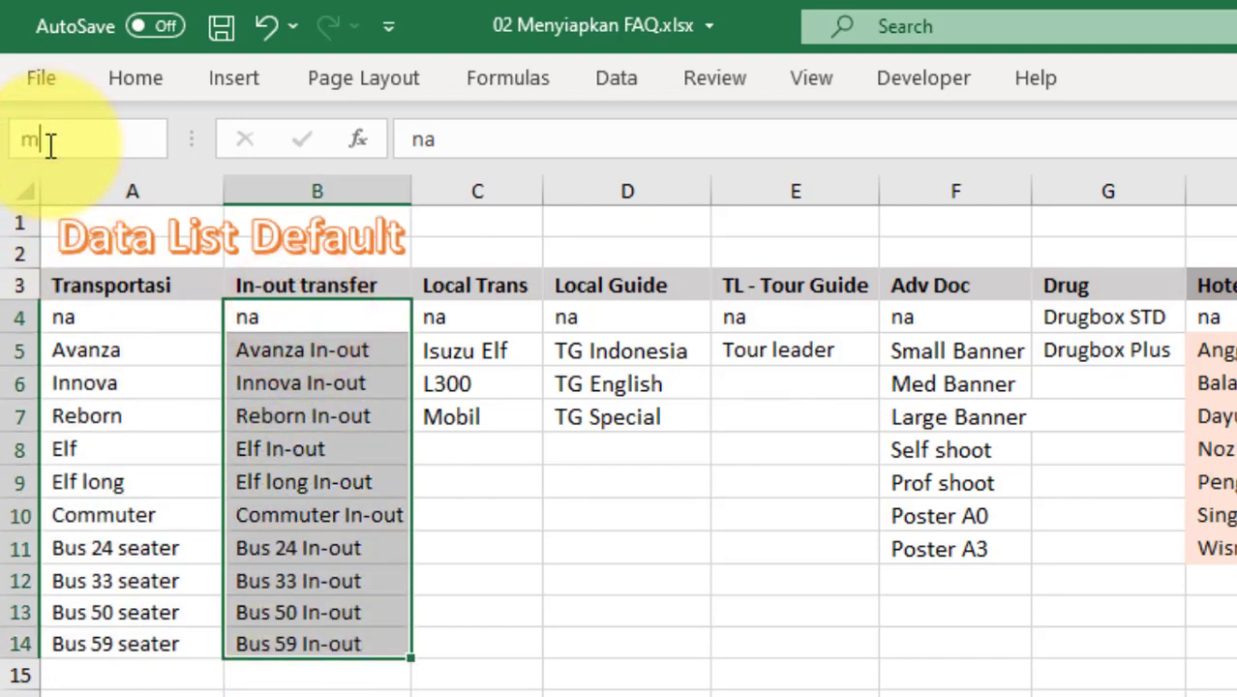
text(oda_inout)
key(Return)
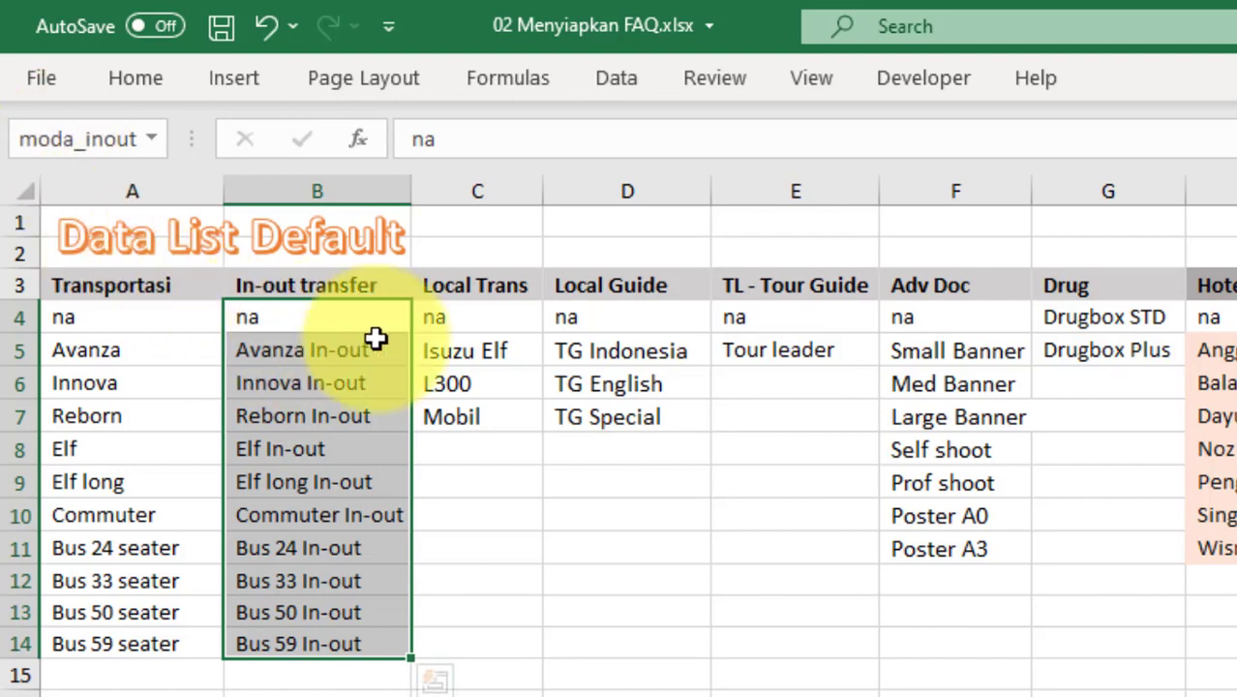
Step: Define the name localtrans for the Local Trans entries from na to Mobil (C4:C7)
drag(455, 316, 457, 408)
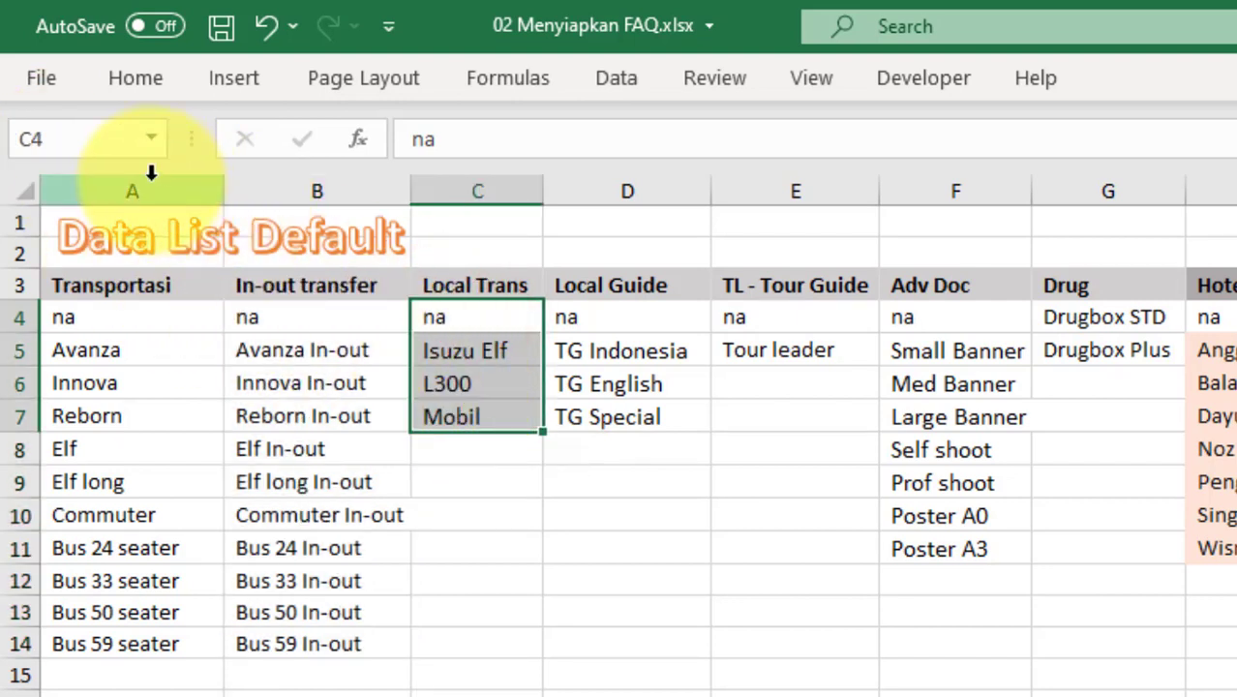
click(92, 144)
text(lo)
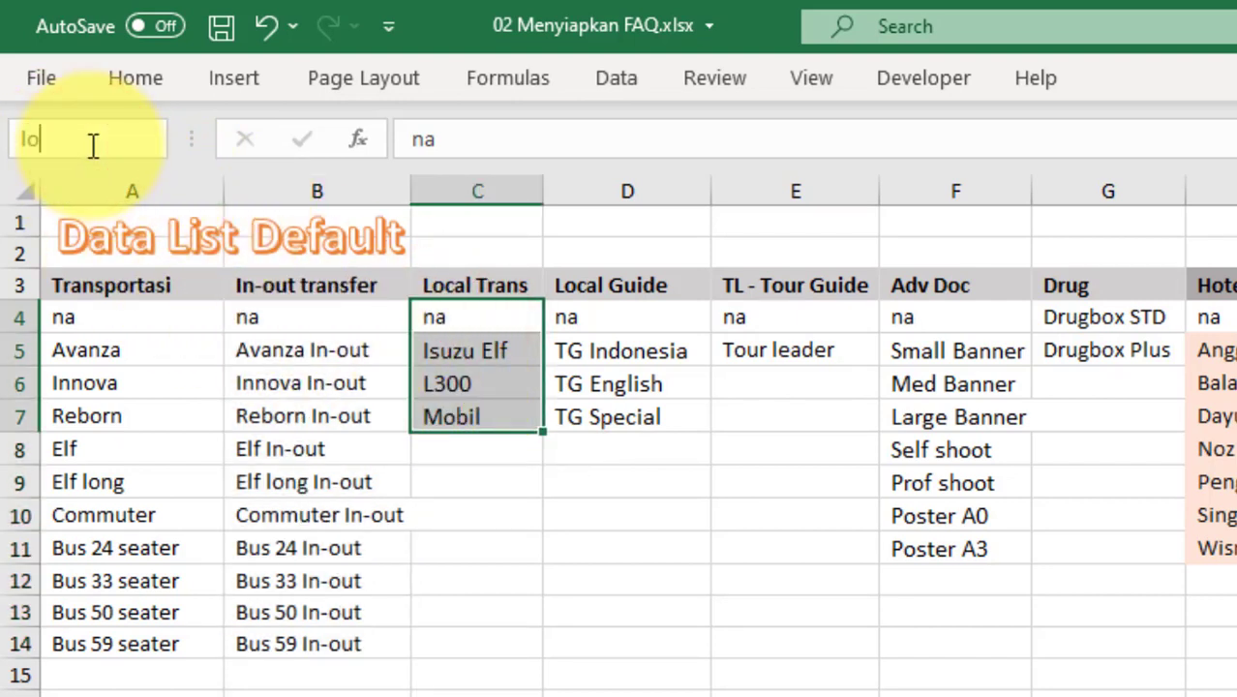
text(caltrans)
key(Return)
Step: Define the name localguide for the Local Guide entries from na to TG Special (D4:D7)
drag(597, 312, 599, 418)
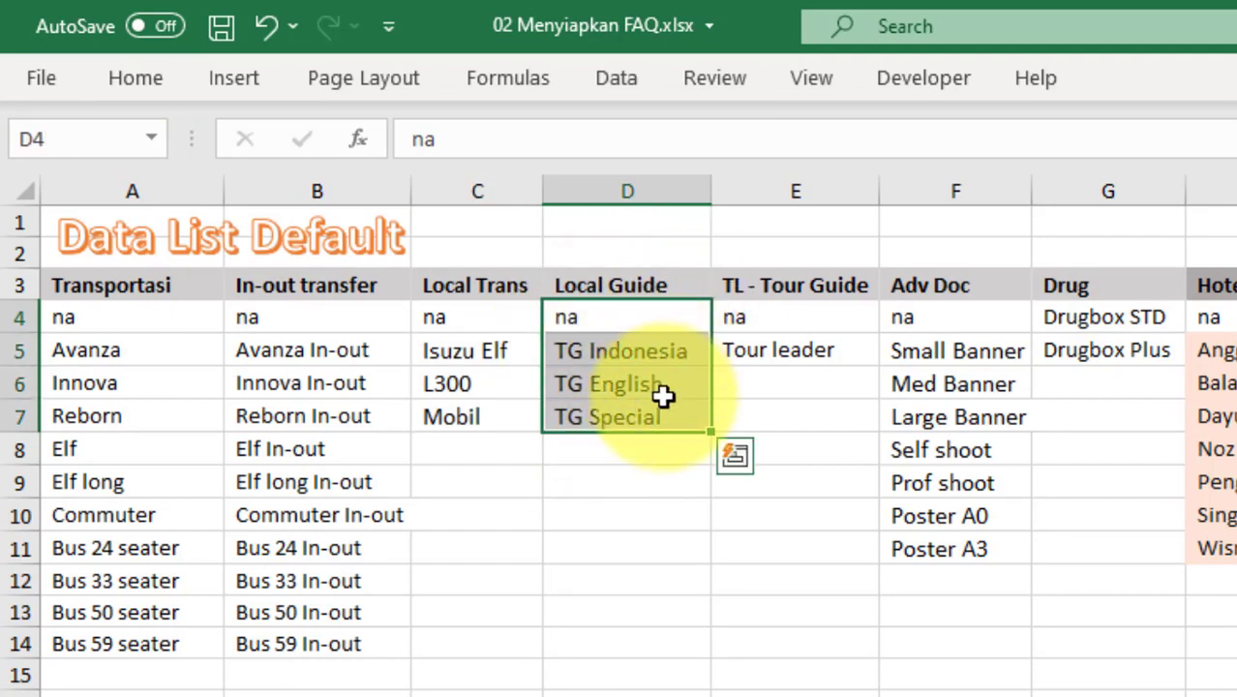
click(62, 139)
text(l)
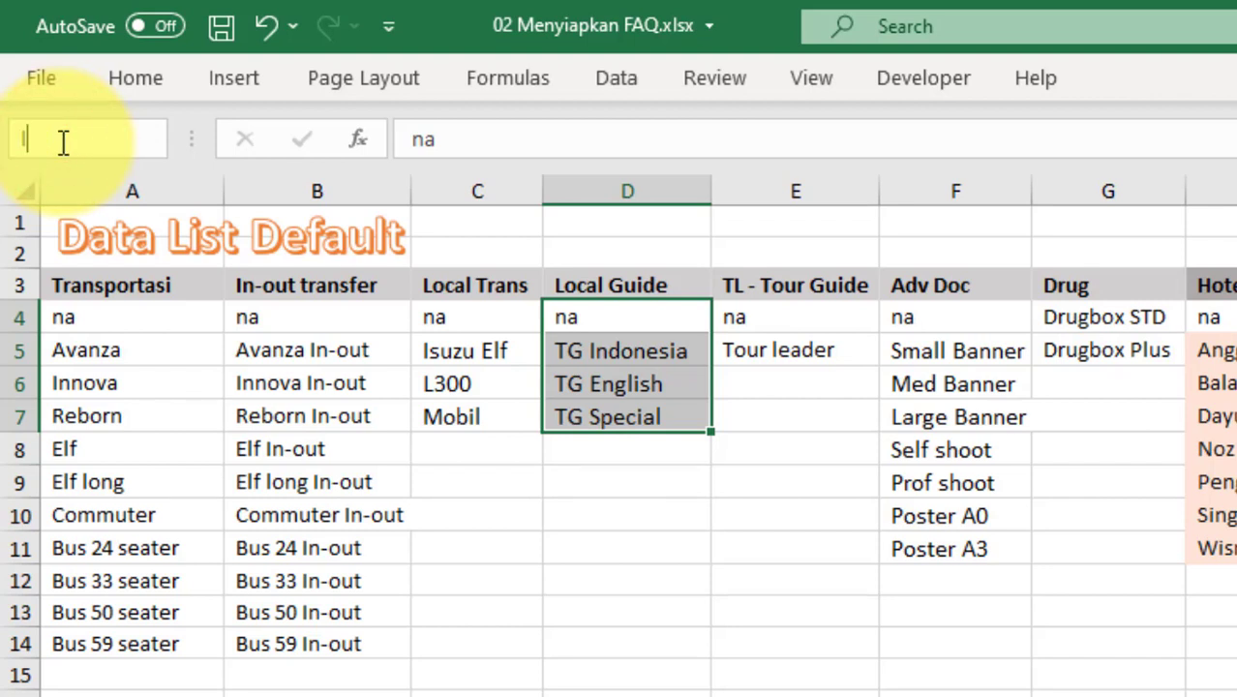
text(ocal_guide)
key(Return)
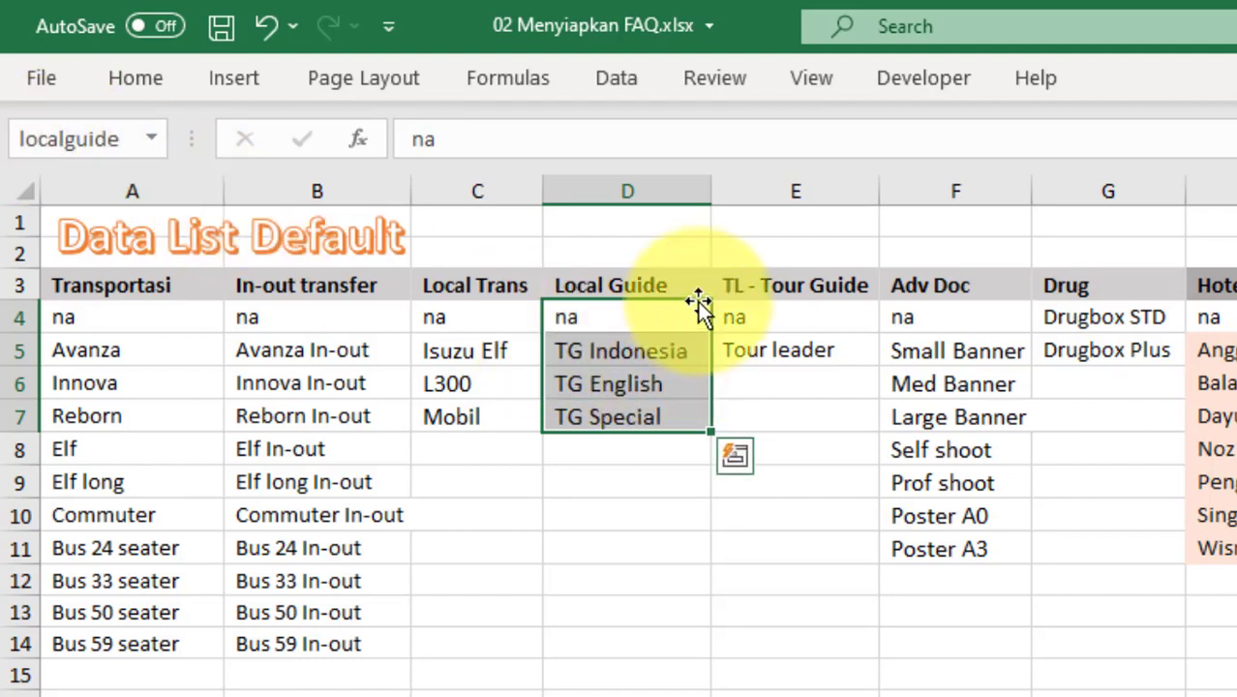
Step: Change the Local Guide column header in D3 to Tour Guide
drag(789, 321, 780, 345)
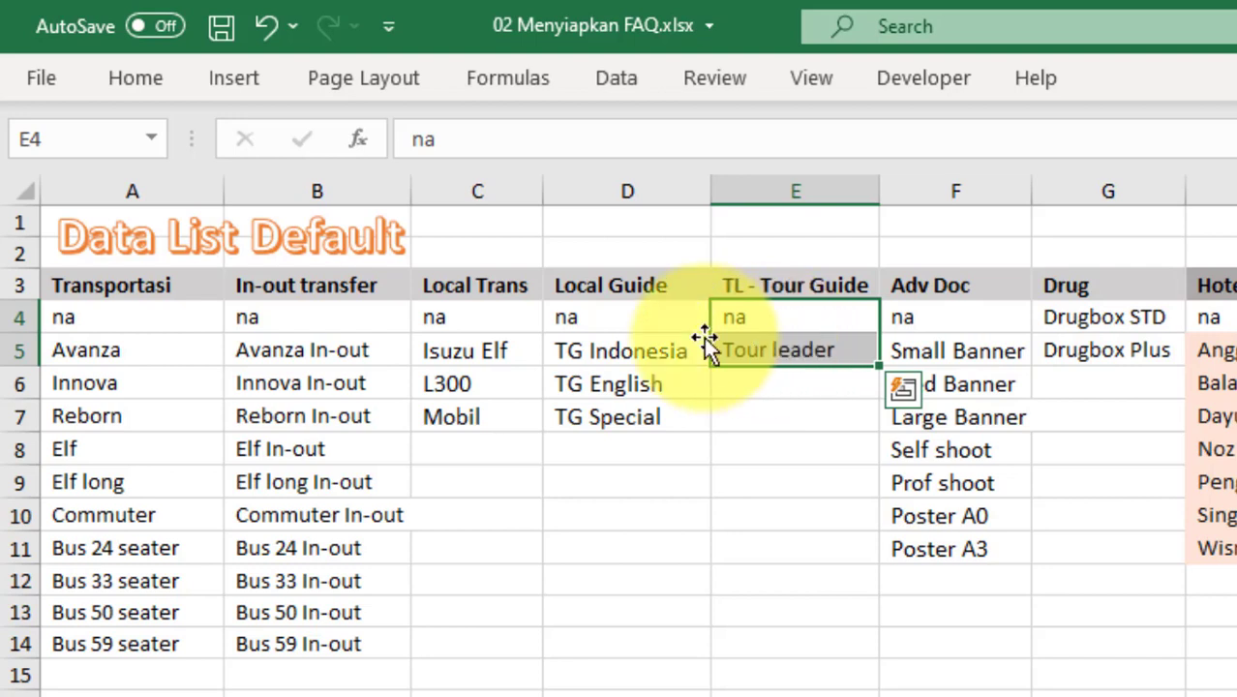
click(599, 287)
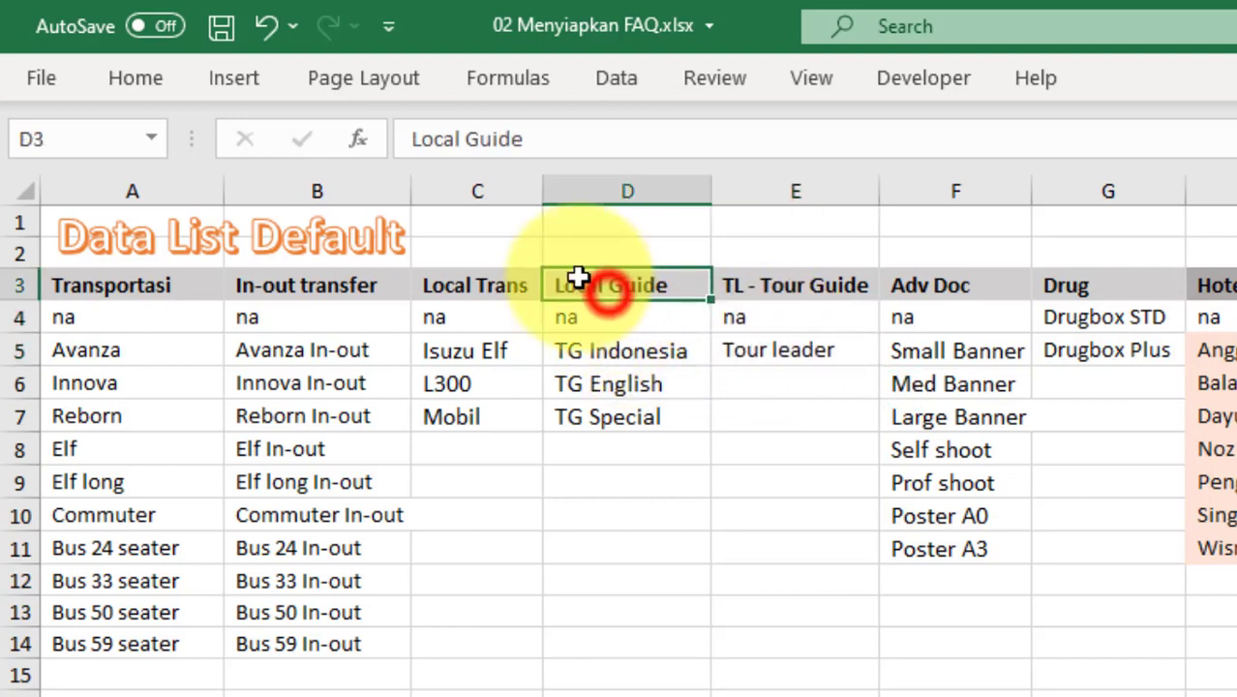
click(463, 140)
double_click(412, 142)
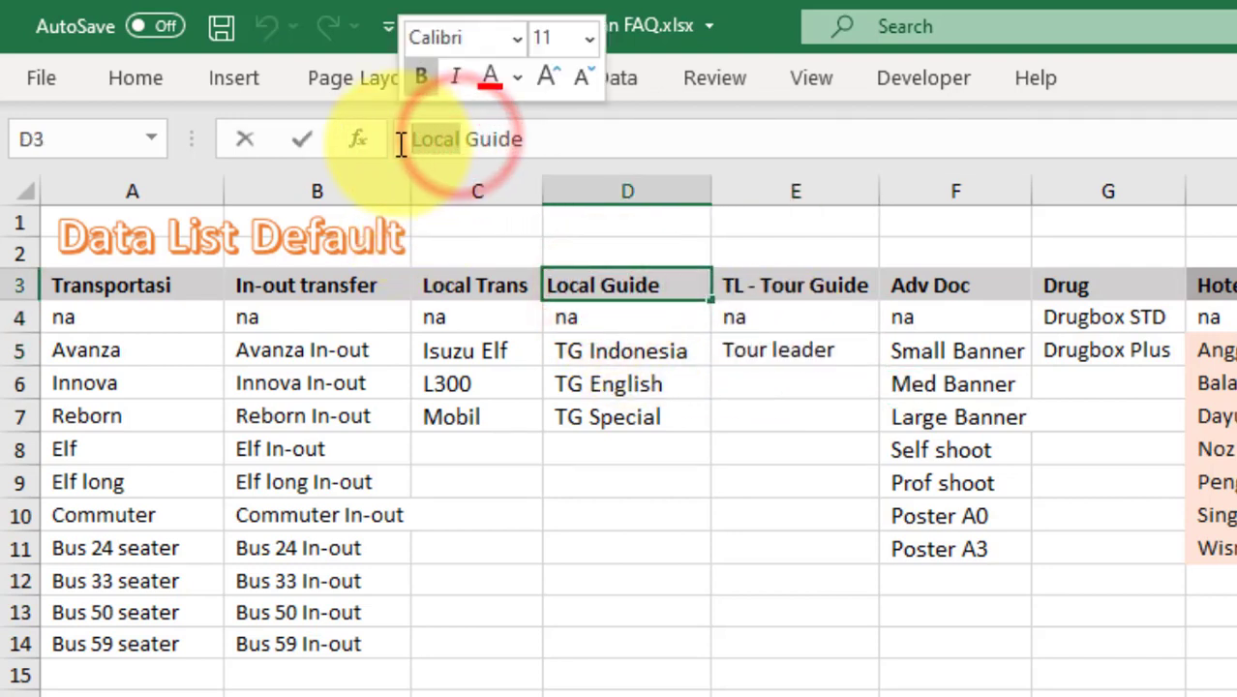
text(Tour)
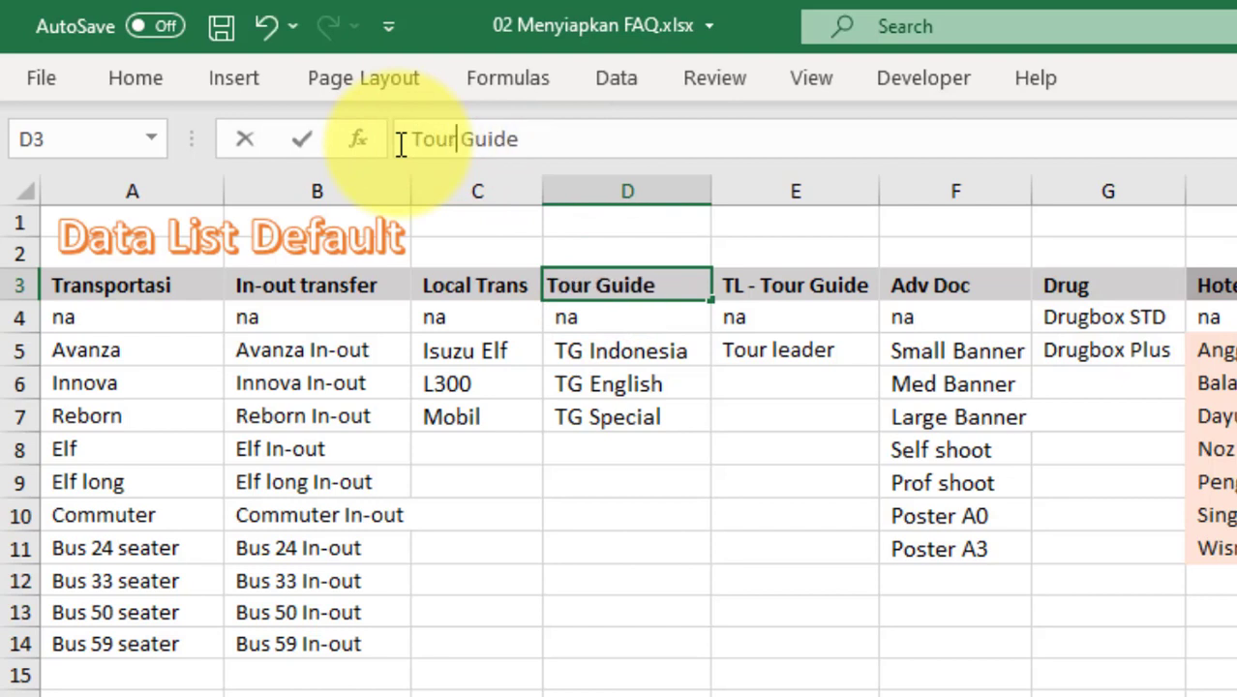
key(Return)
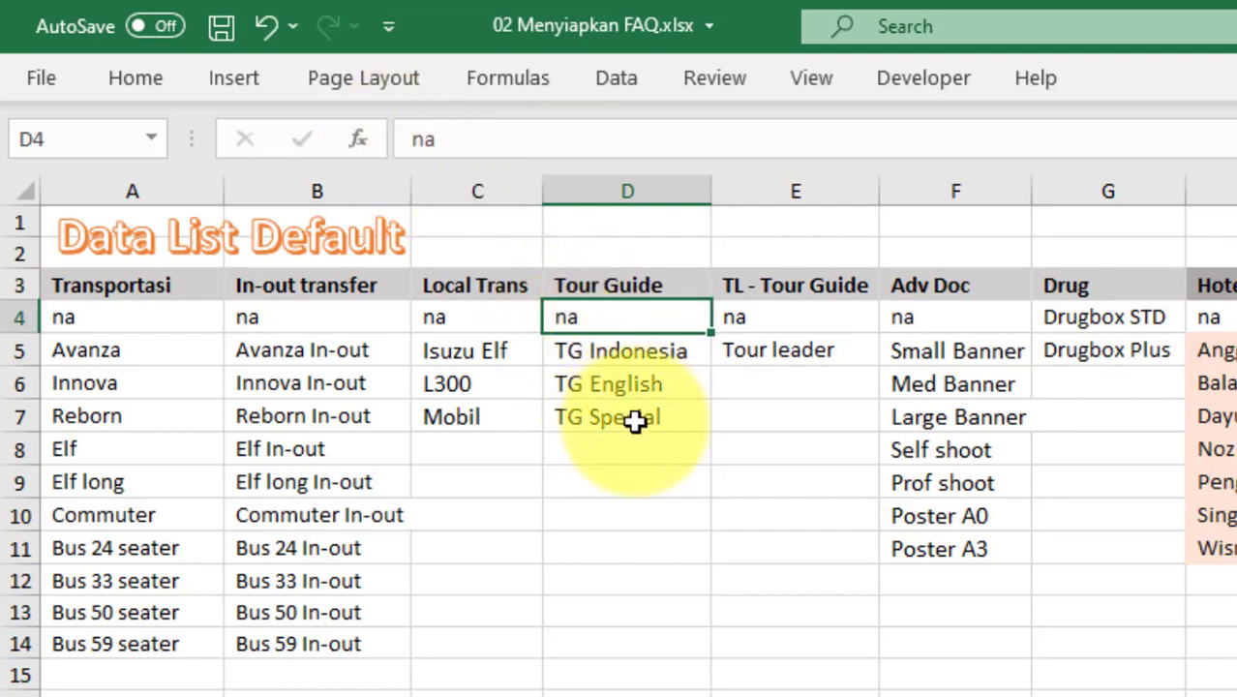
Step: Replace the TL - Tour Guide column header in E3 with Mitra Agent
click(807, 286)
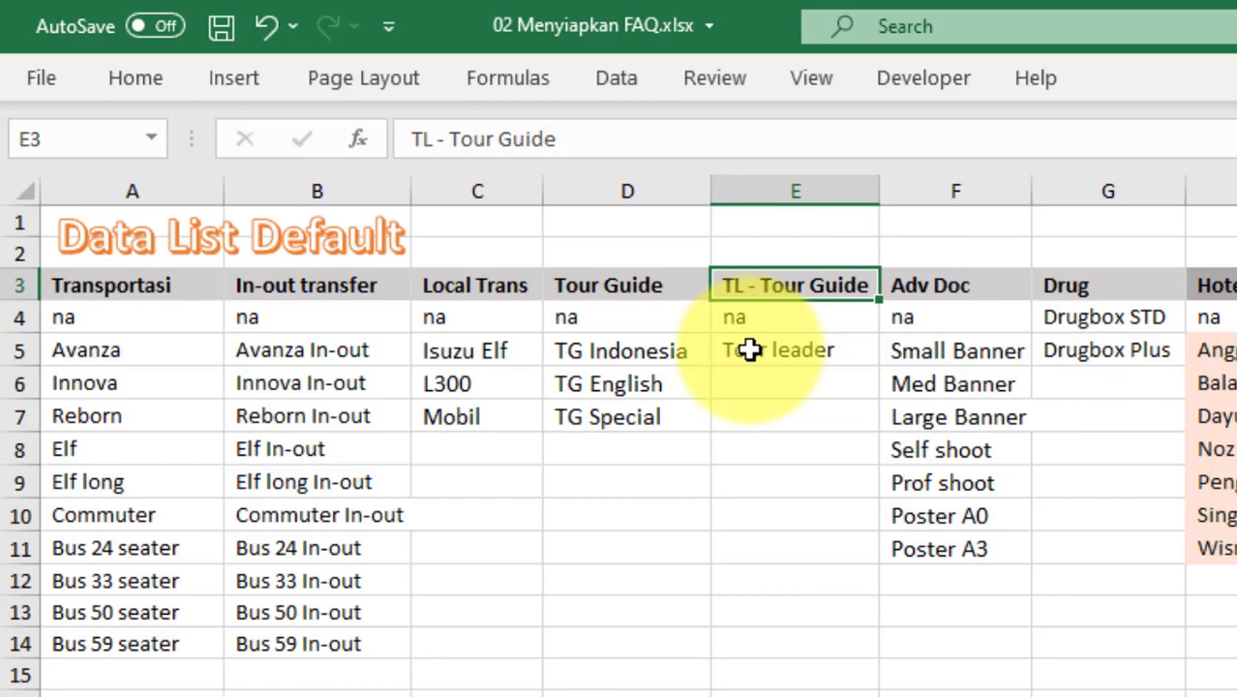
drag(574, 140, 415, 143)
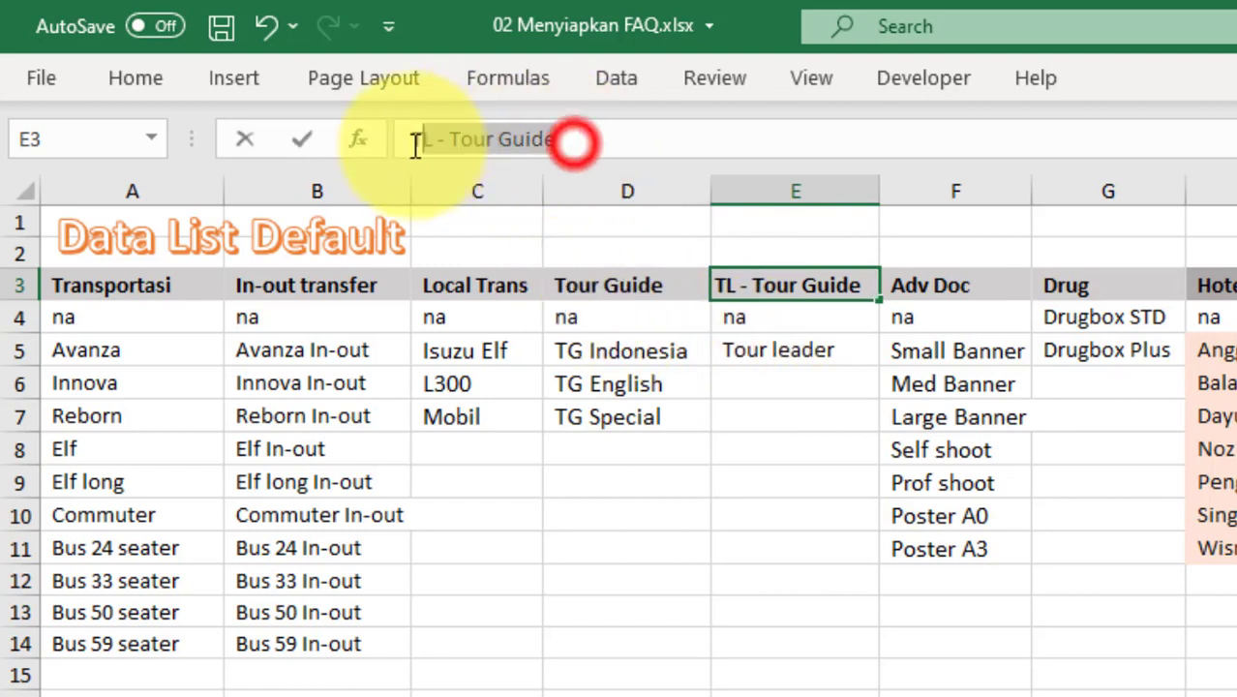
text(Mitra)
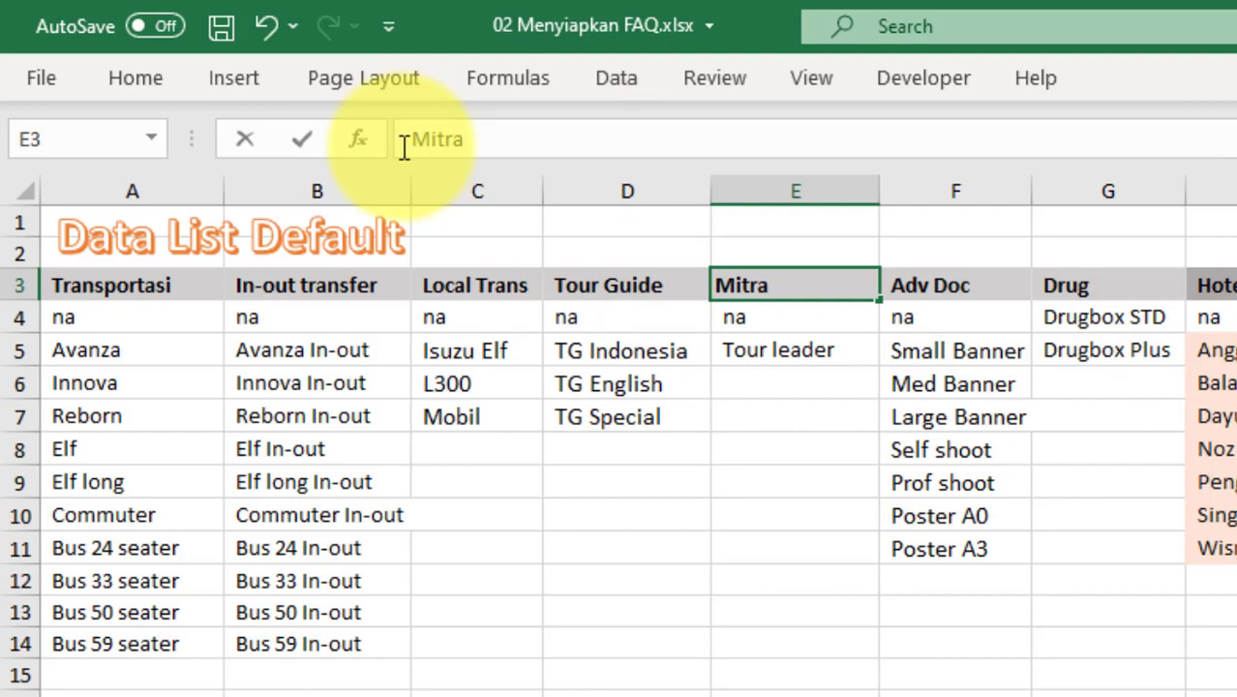
text( Agent)
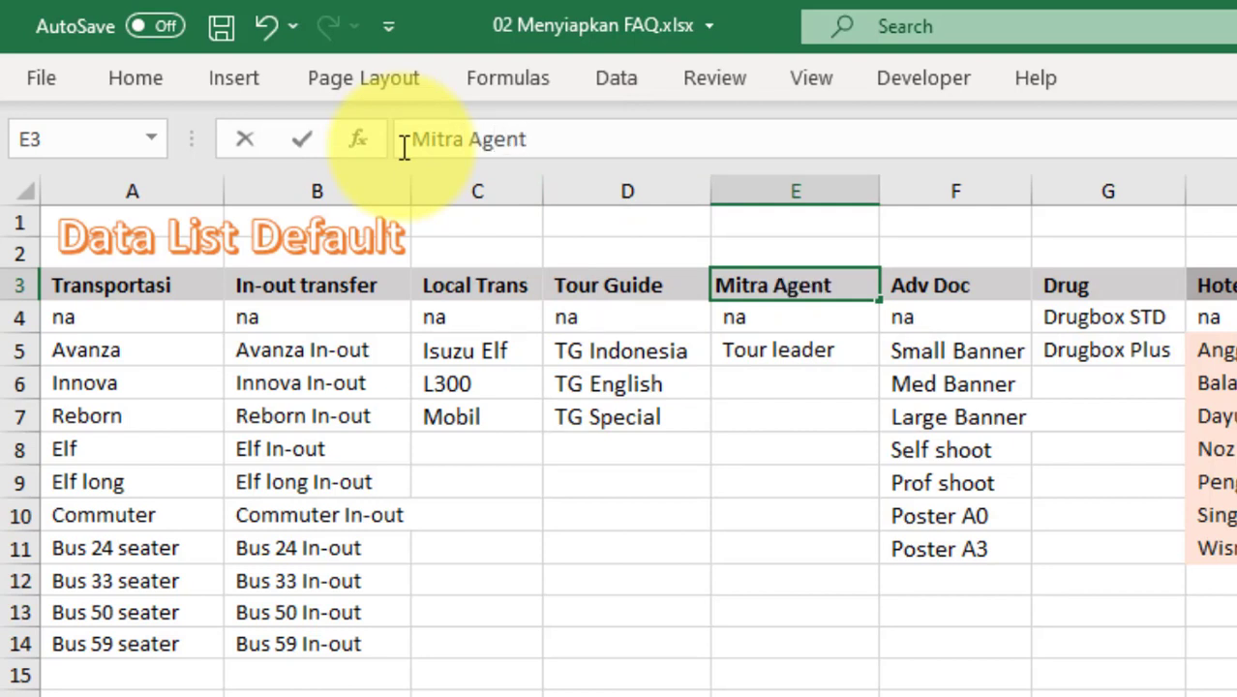
key(Return)
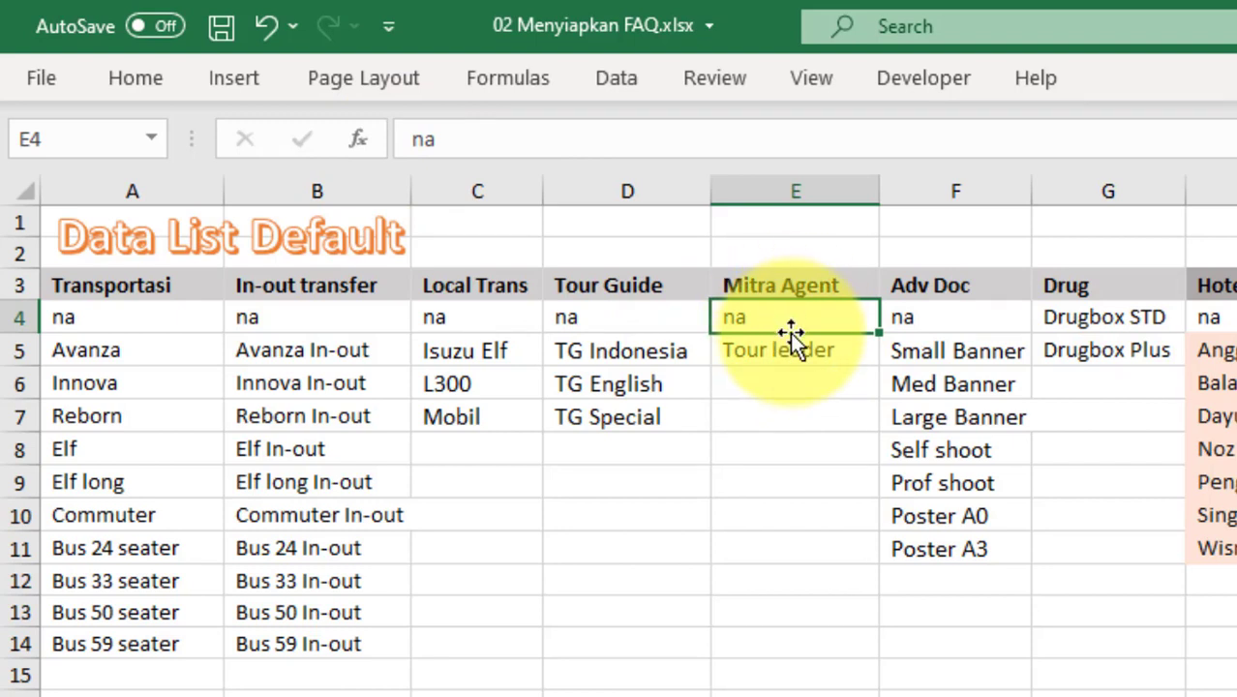
Step: Review the Mitra Agent header and its Tour leader entry, and check the range name of the Tour Guide entries (D4:D7)
click(796, 285)
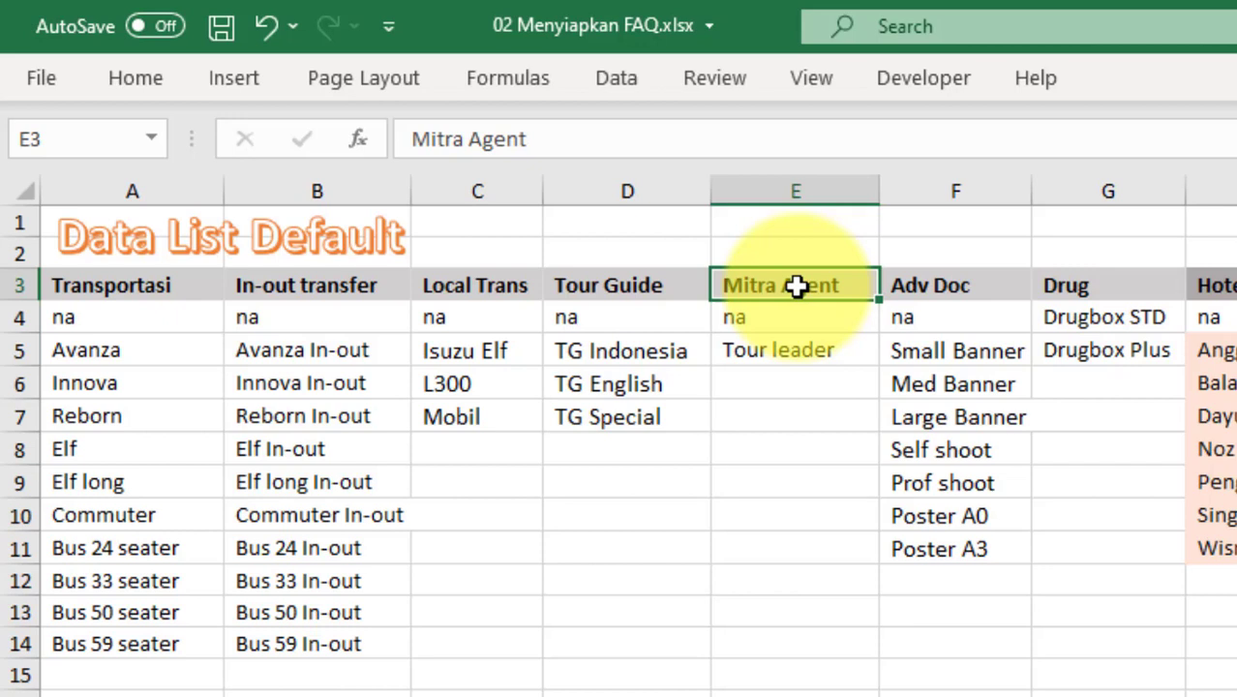
click(755, 351)
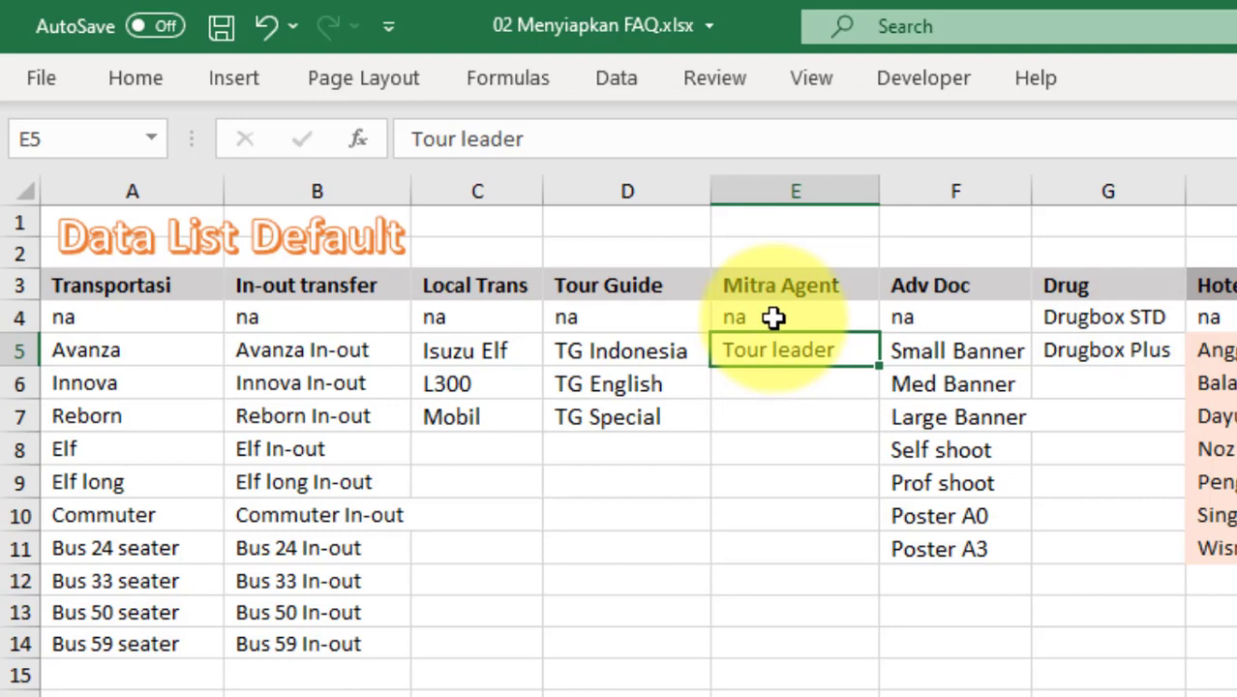
click(765, 377)
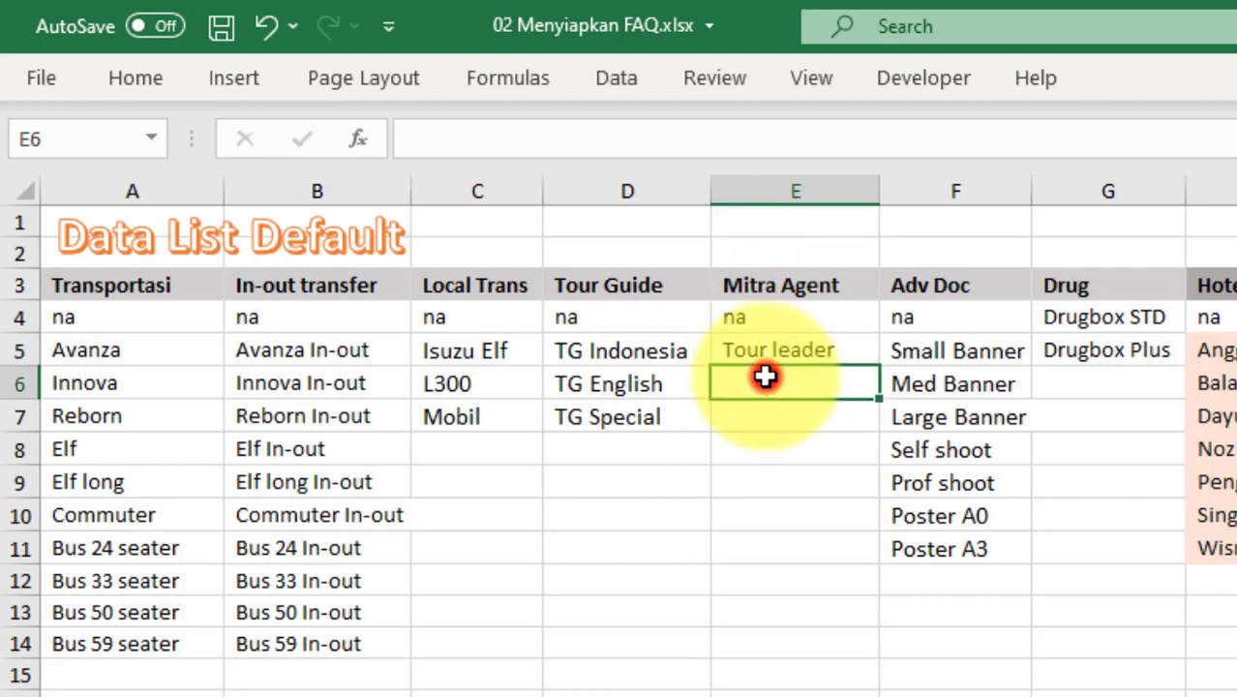
click(768, 354)
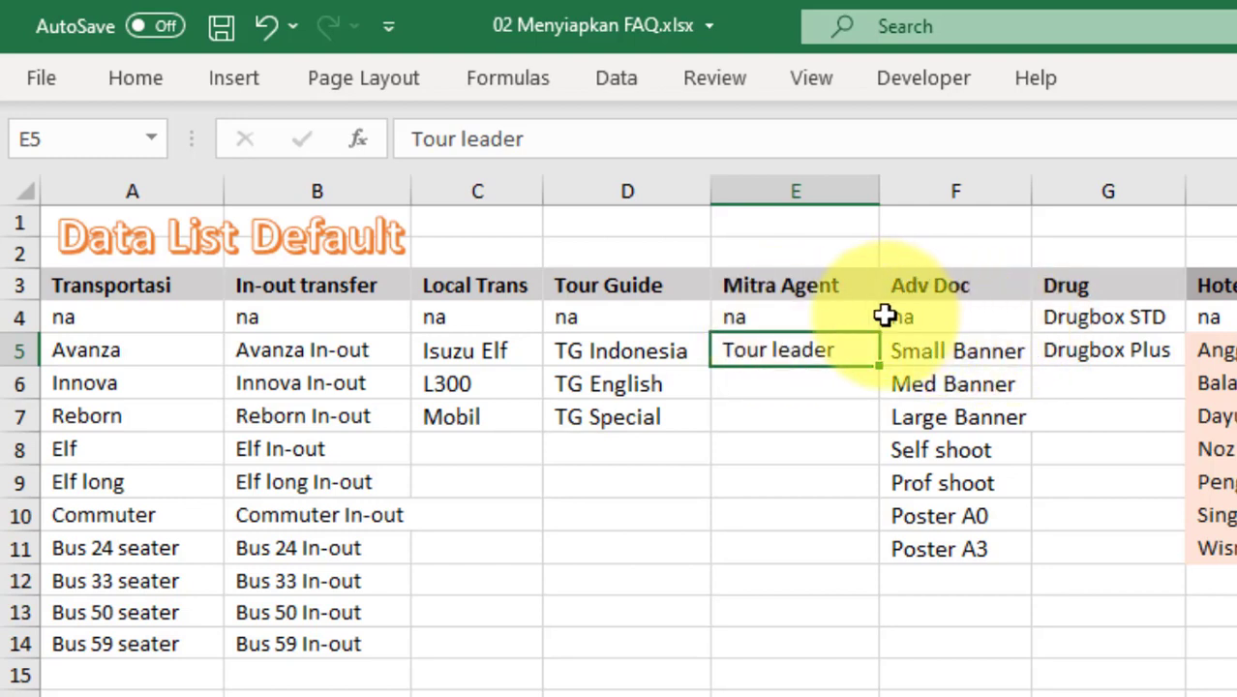
drag(585, 312, 595, 407)
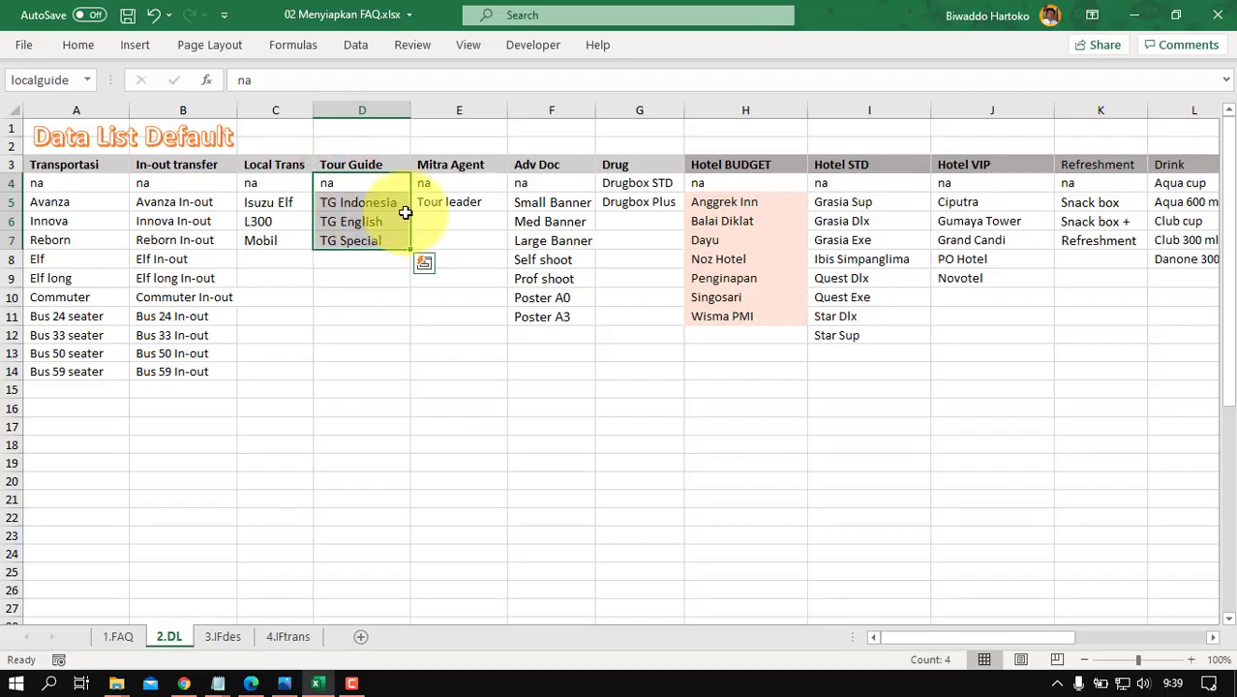
Step: Define the name tourleader for the Mitra Agent entries na and Tour leader (E4:E5)
drag(443, 186, 443, 201)
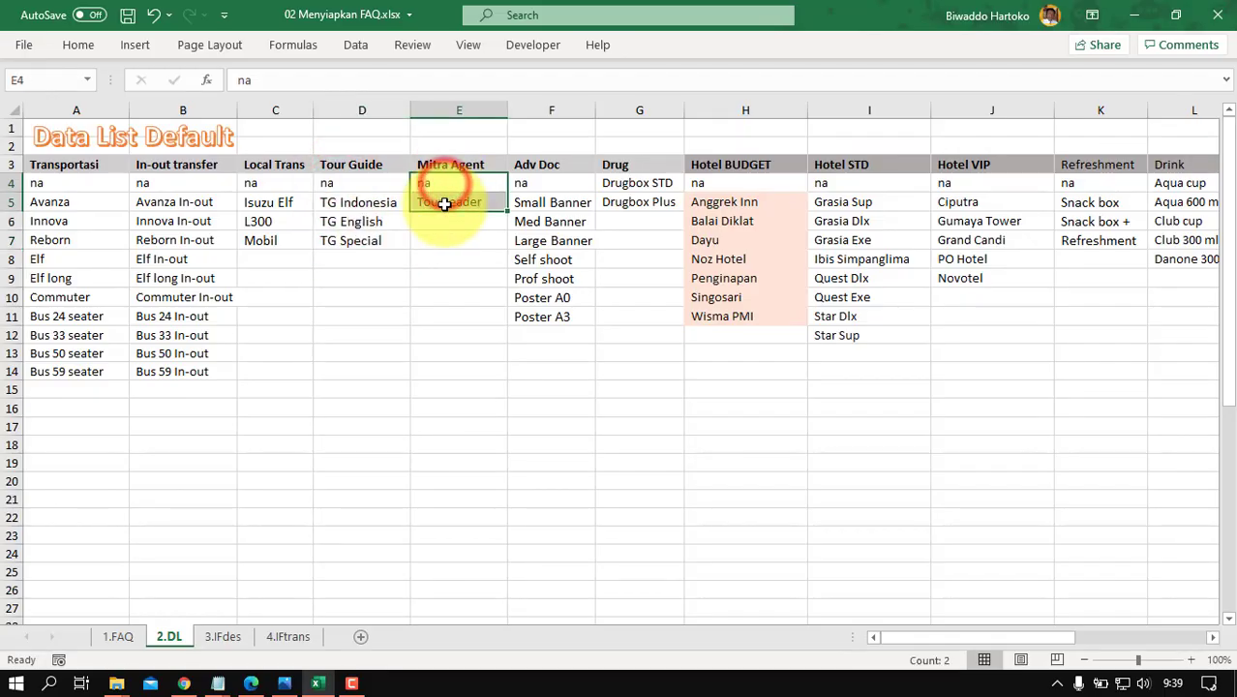
click(31, 82)
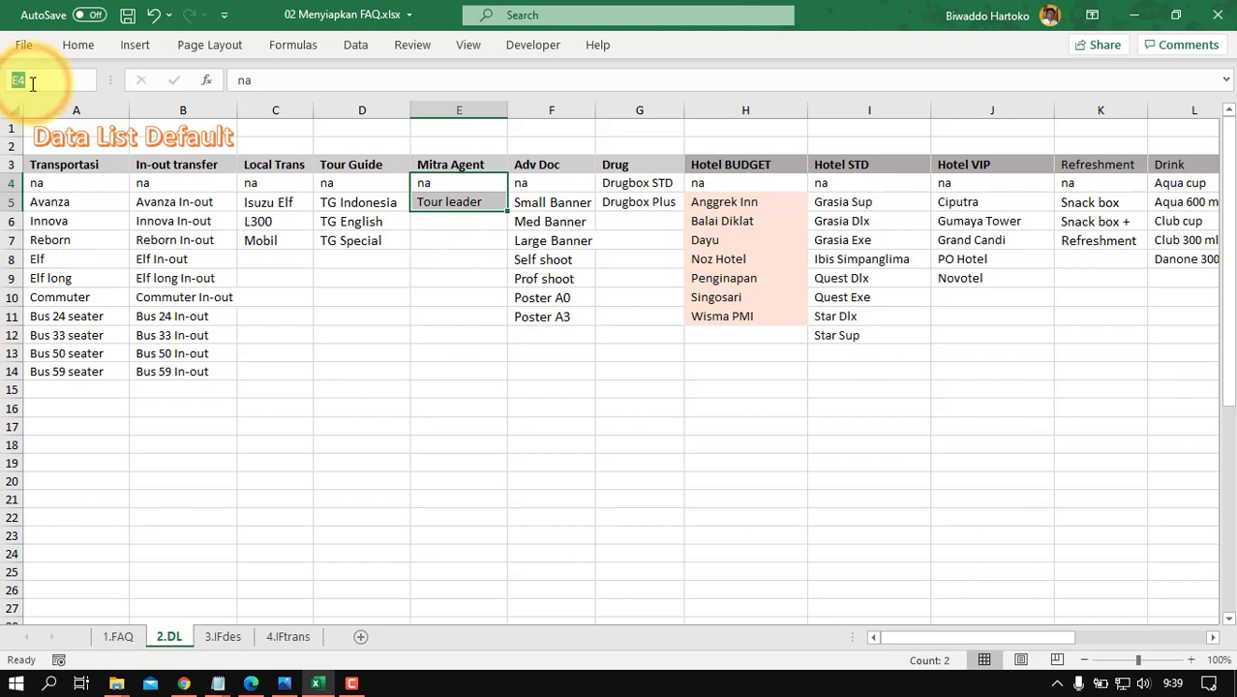
text(mitra)
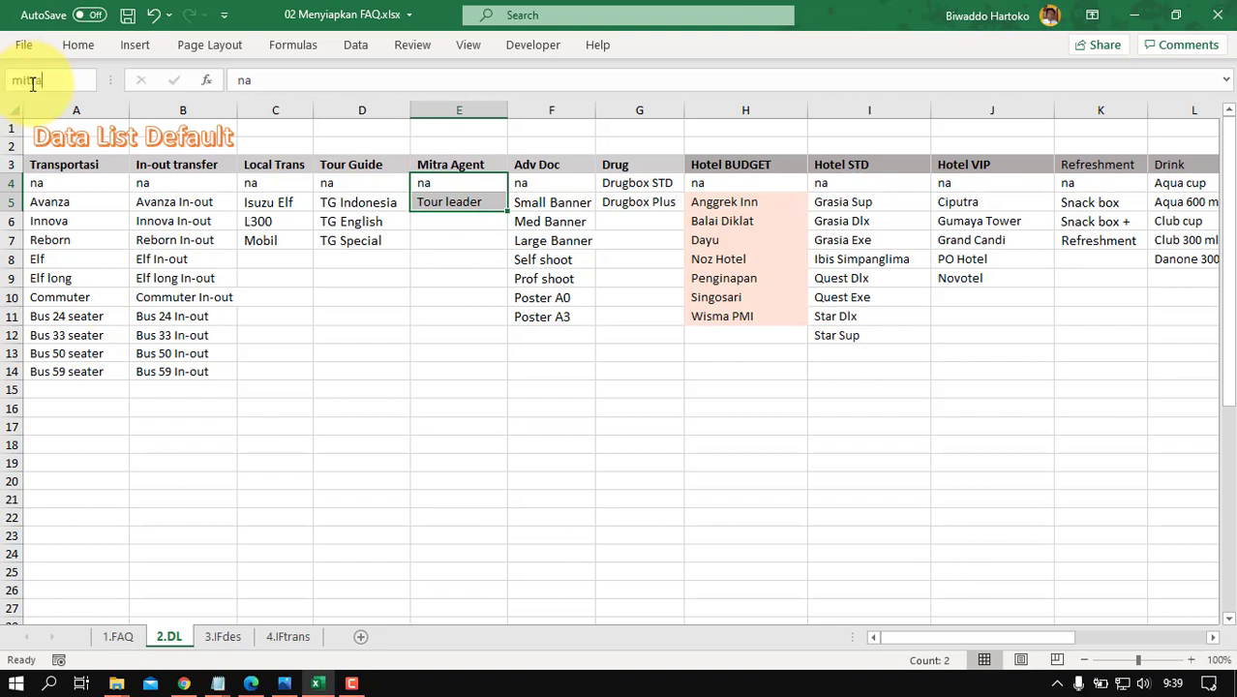
text(_agent)
key(BackSpace)
key(BackSpace)
key(BackSpace)
key(BackSpace)
key(BackSpace)
key(BackSpace)
key(BackSpace)
key(BackSpace)
key(BackSpace)
key(BackSpace)
text(tour_leader)
key(Return)
Step: Define the name dikumentasi for the Adv Doc entries from na to Poster A3 (F4:F11), and select the Drug entries (G4:G5)
drag(529, 187, 531, 316)
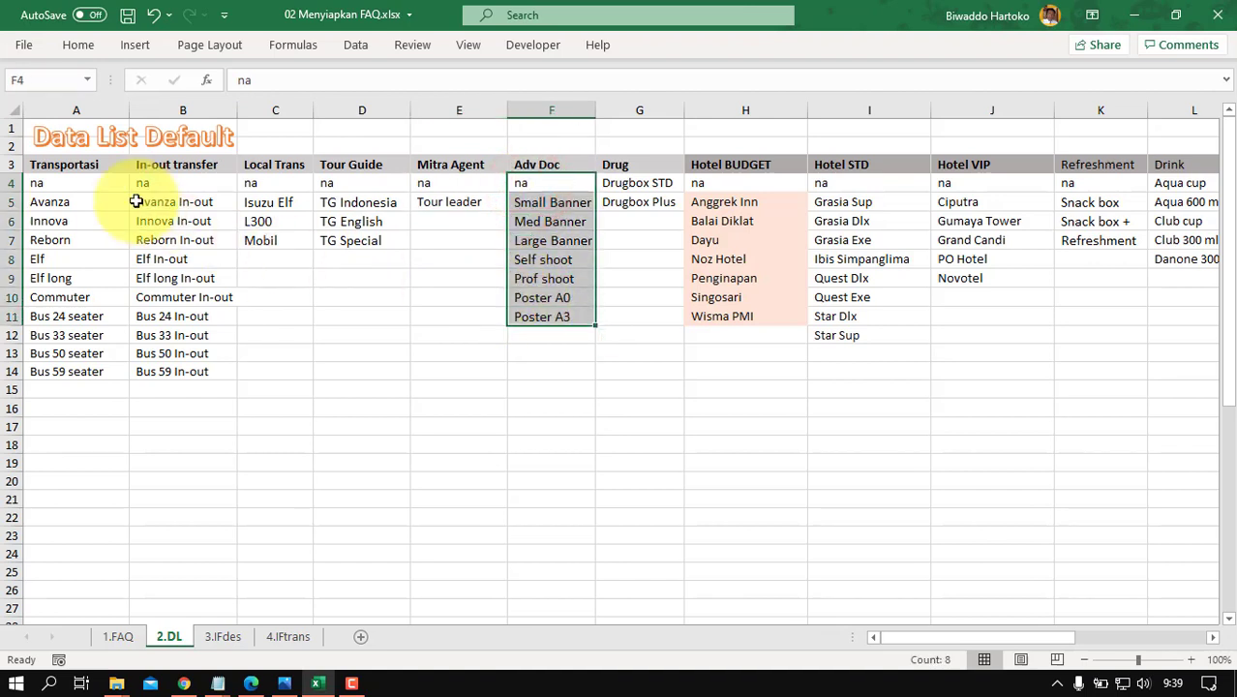
click(35, 78)
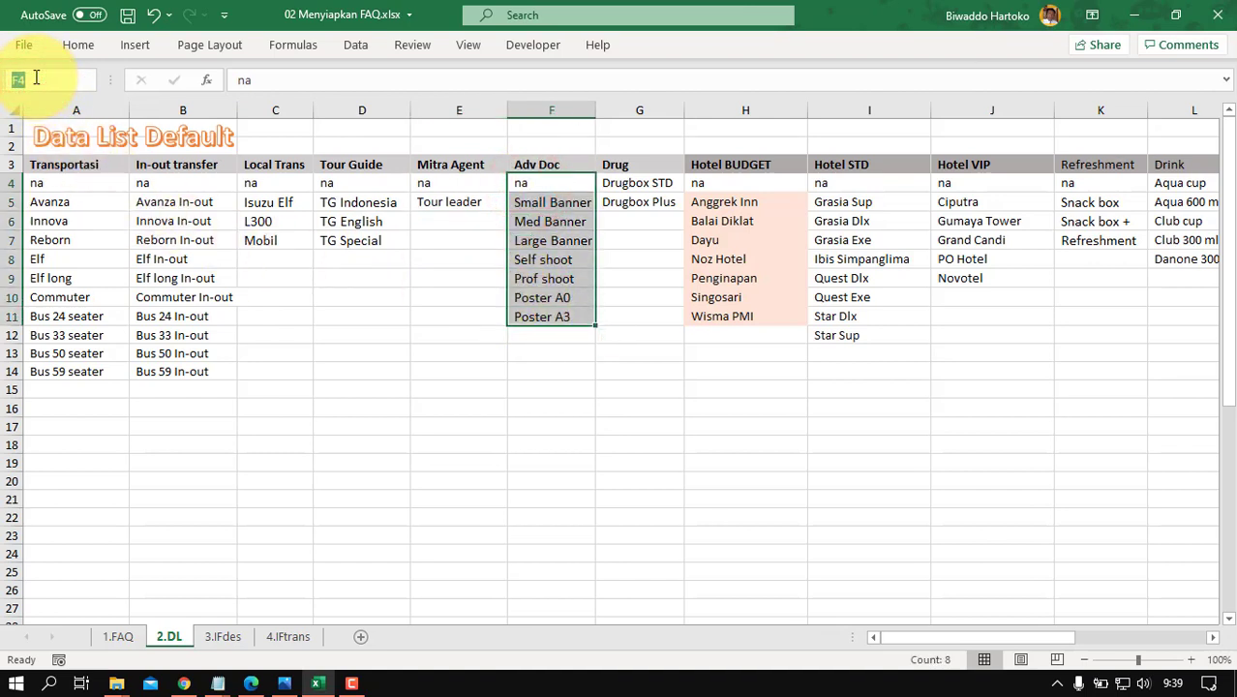
text(dikl)
text(mentasi)
key(Return)
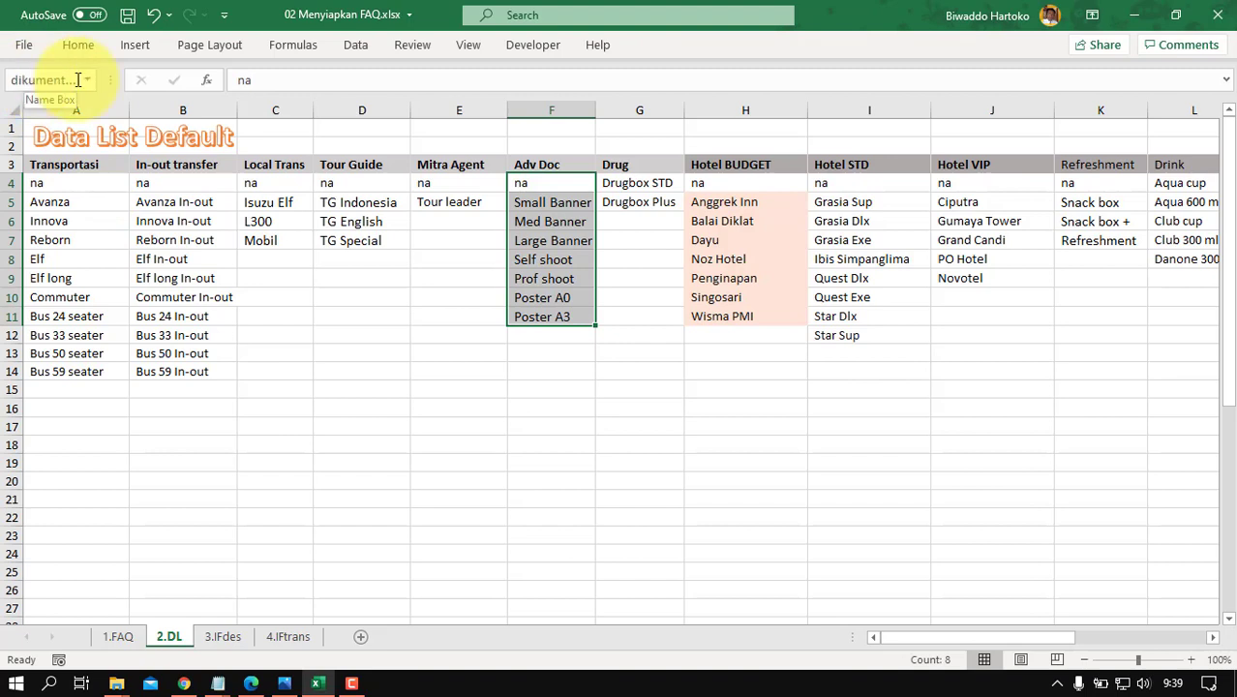
drag(622, 184, 626, 201)
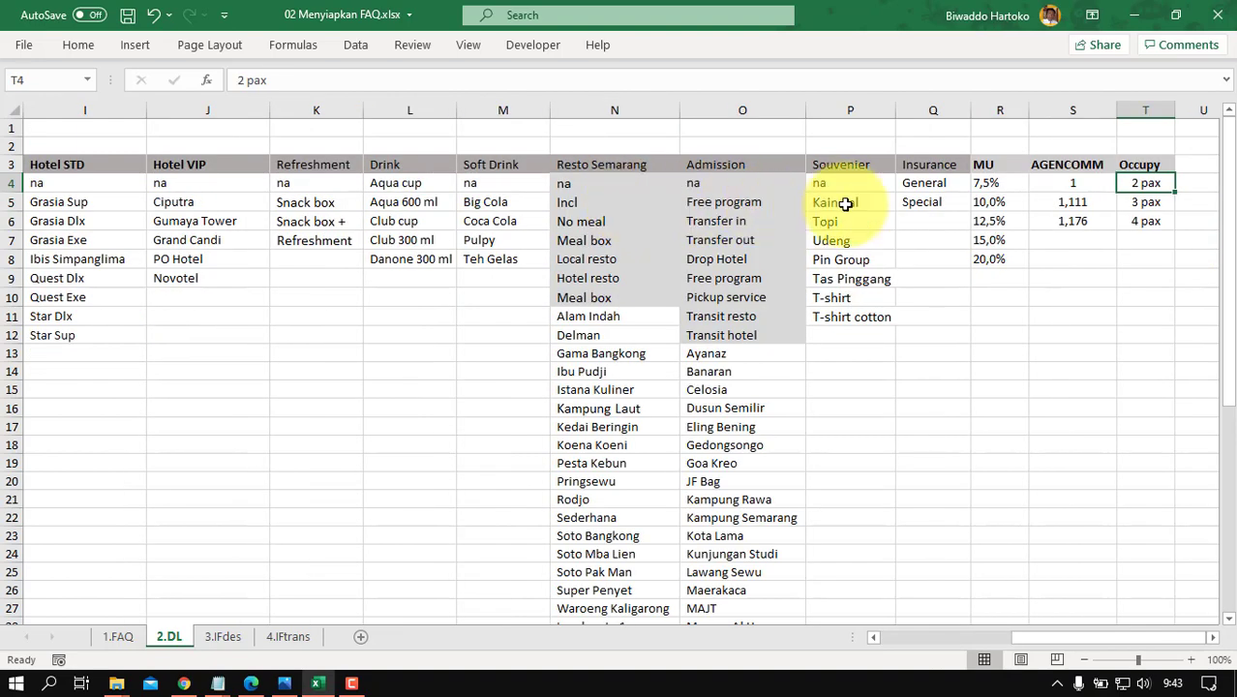
Step: Go to the named ranges localguide, mu_profit and dtw in turn and check which entries each one covers
click(86, 81)
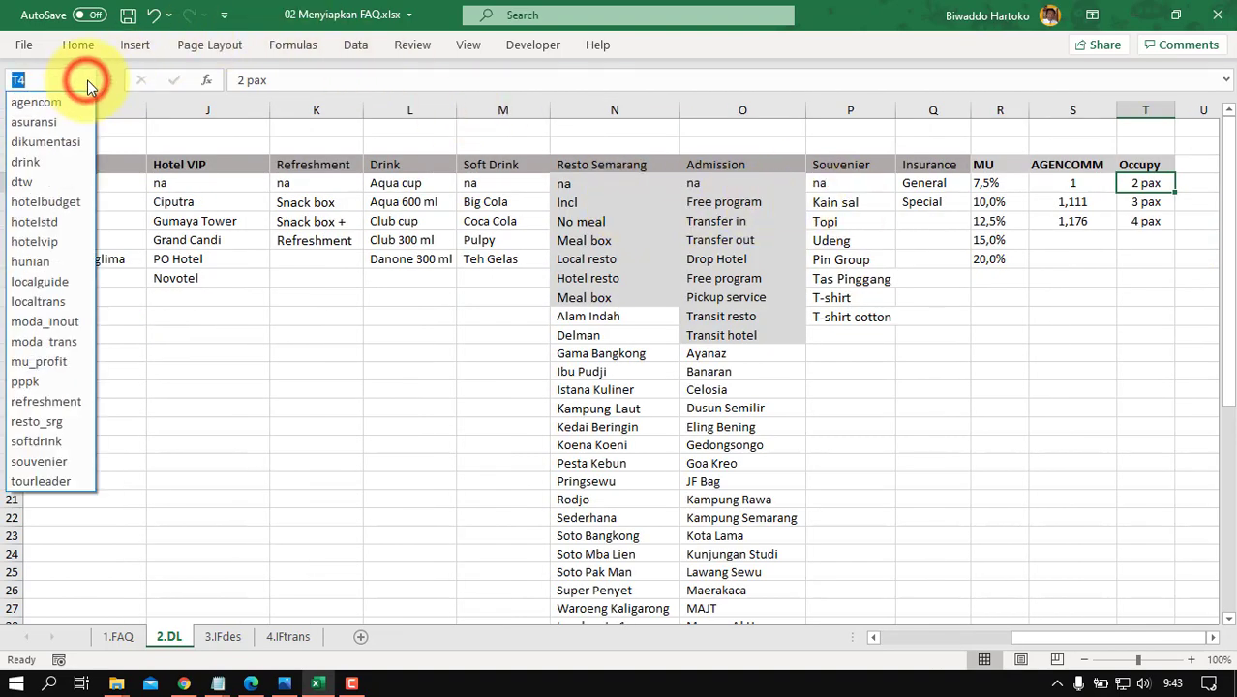
click(39, 281)
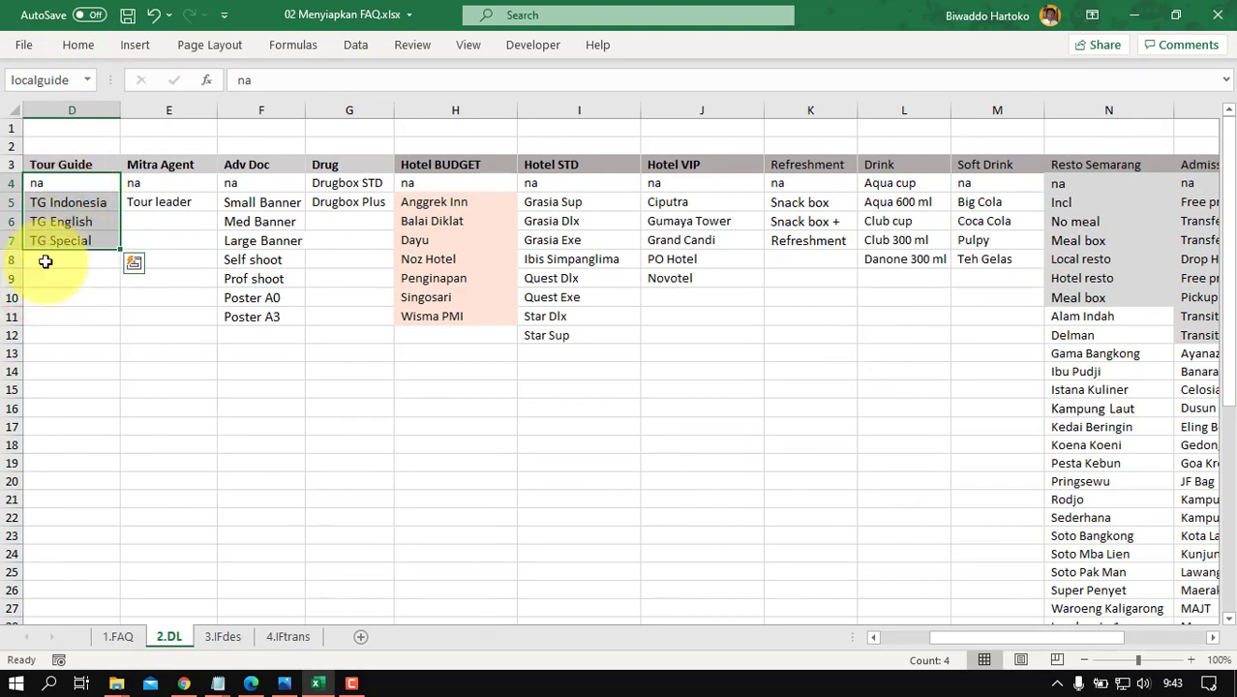
click(89, 77)
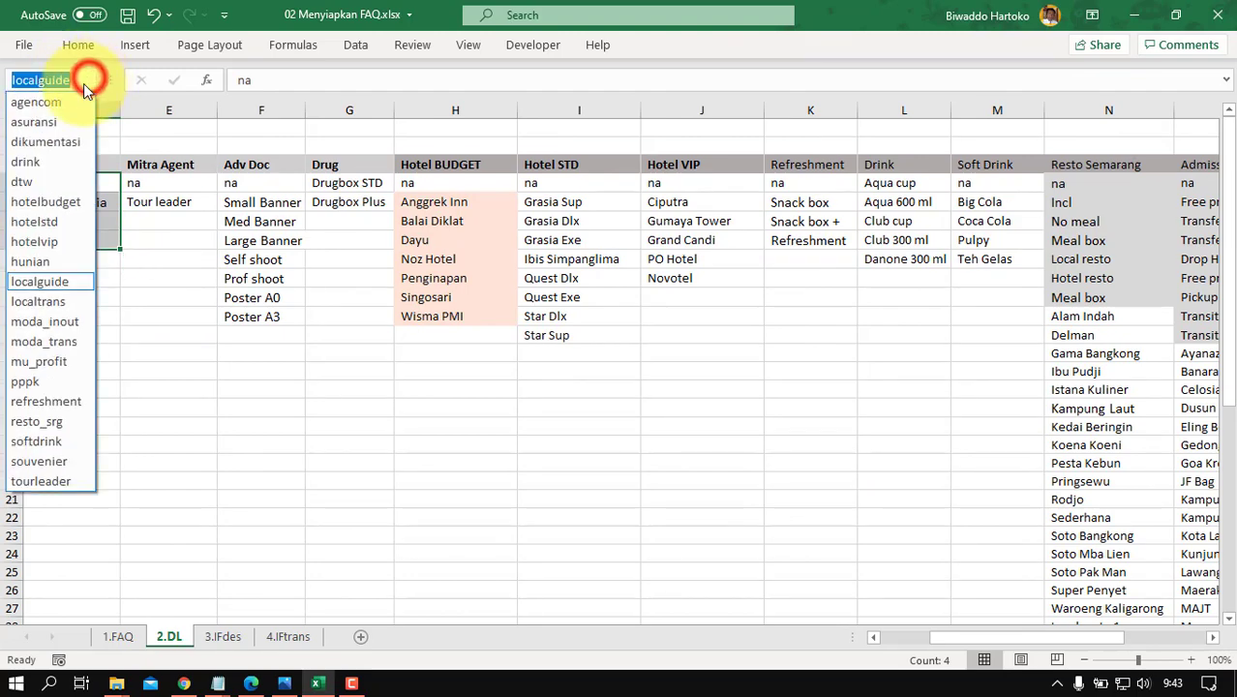
click(37, 366)
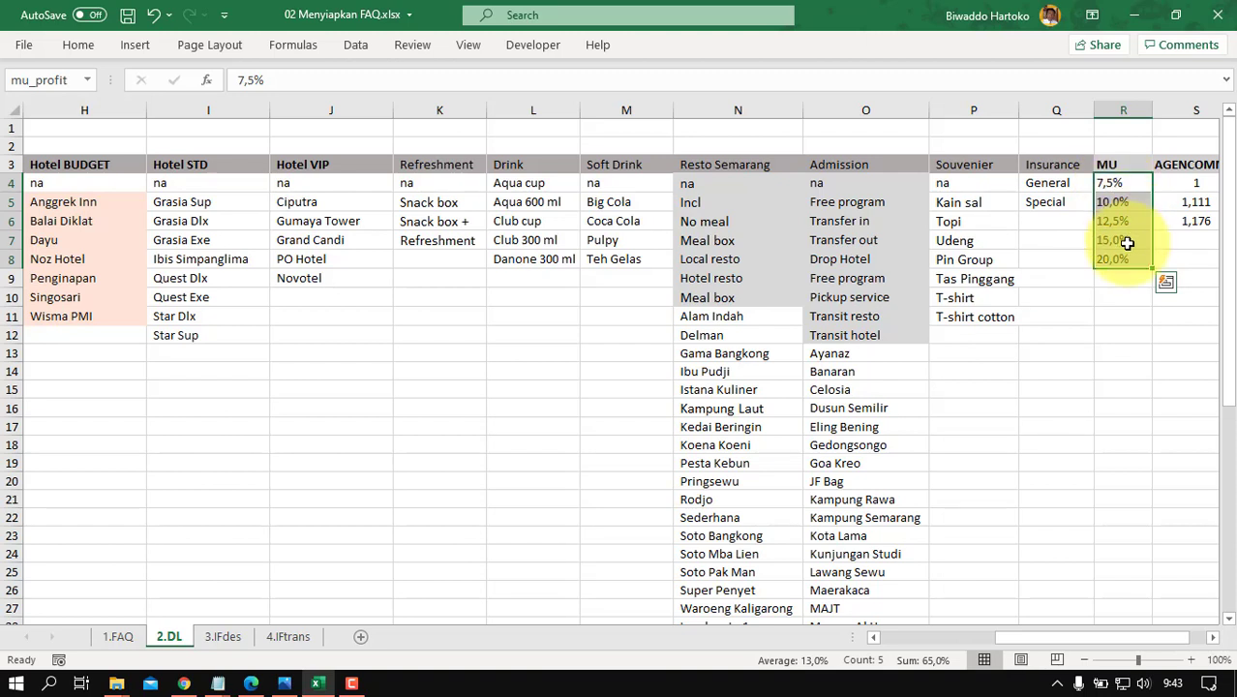
click(87, 79)
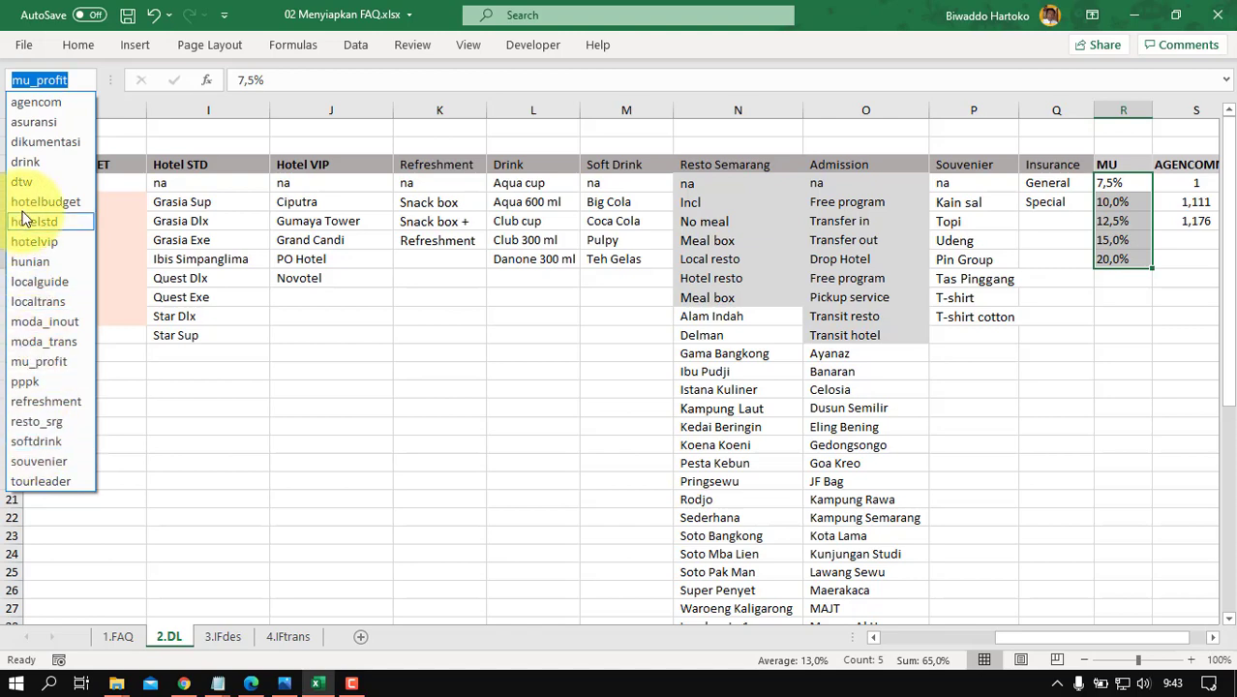
click(34, 184)
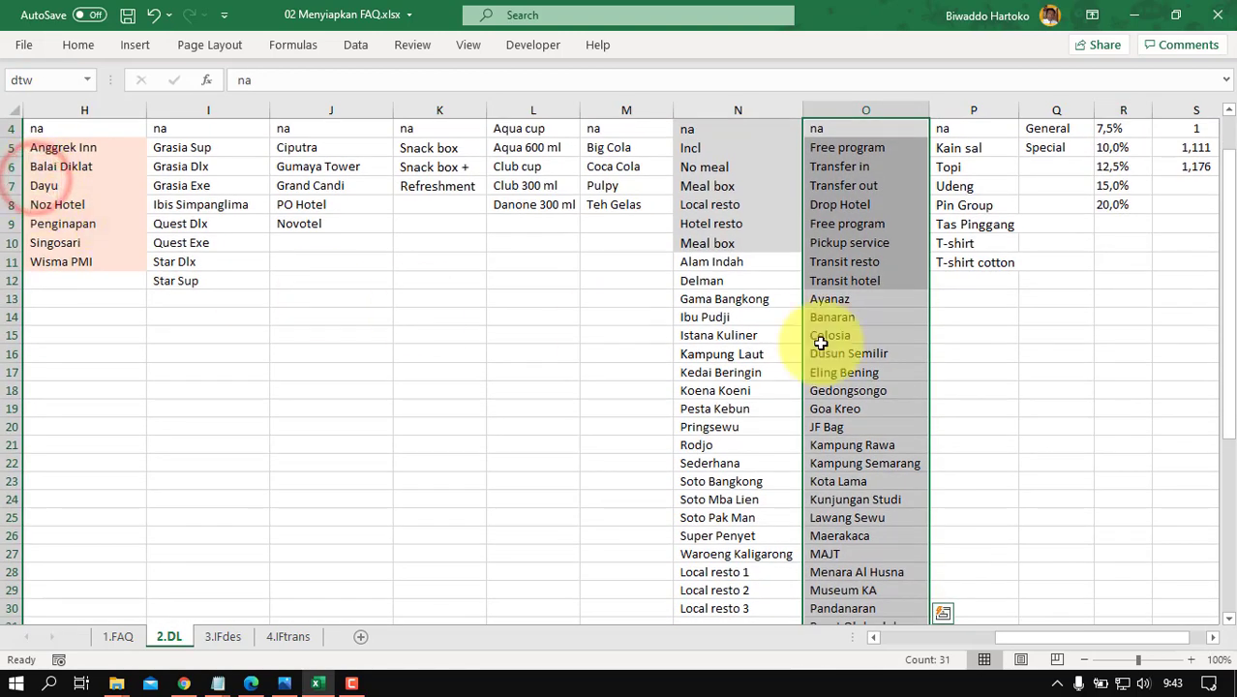
scroll(870, 458, down, 2)
scroll(870, 458, down, 1)
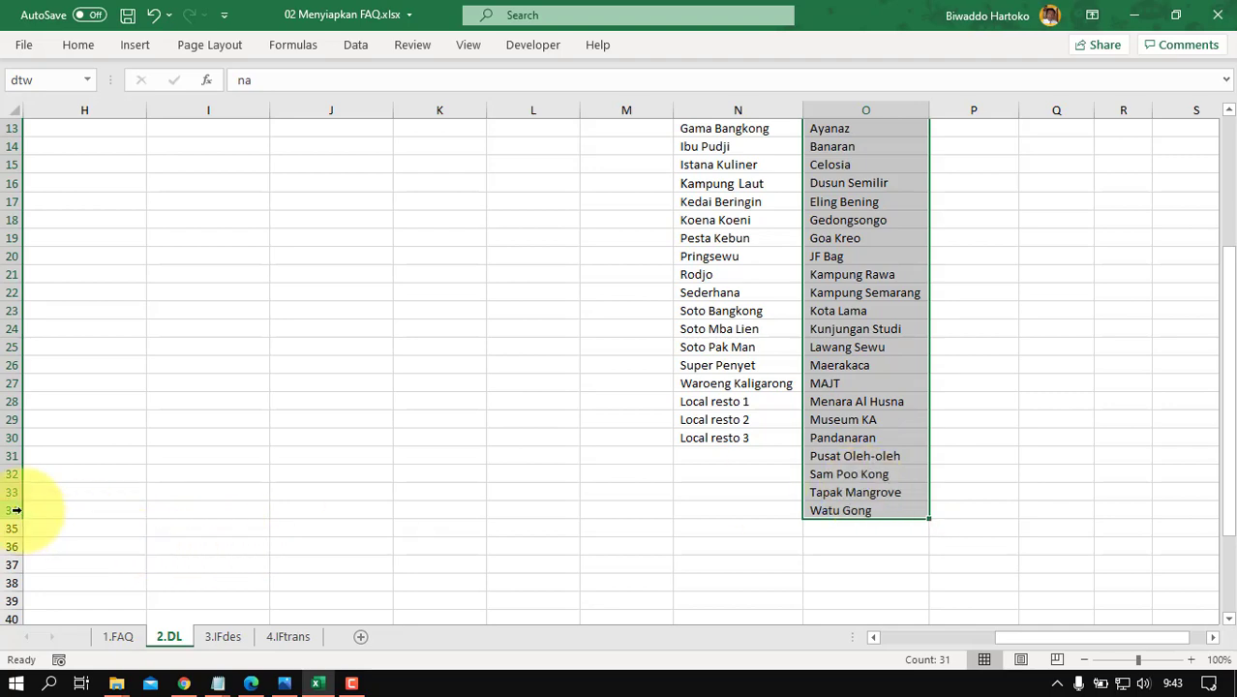
scroll(848, 497, up, 3)
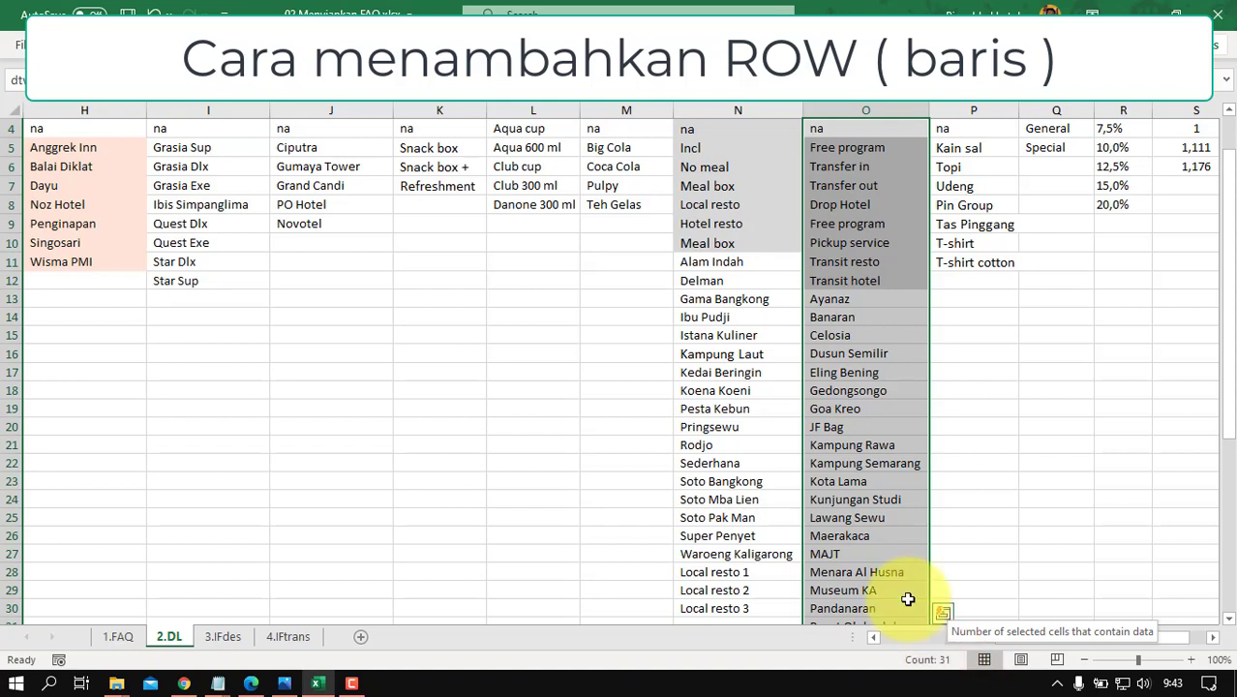
Step: Insert a cell above Kota Lama in the Admission list, shifting cells down, and enter Kandri in it (O23)
drag(848, 355, 839, 412)
click(838, 412)
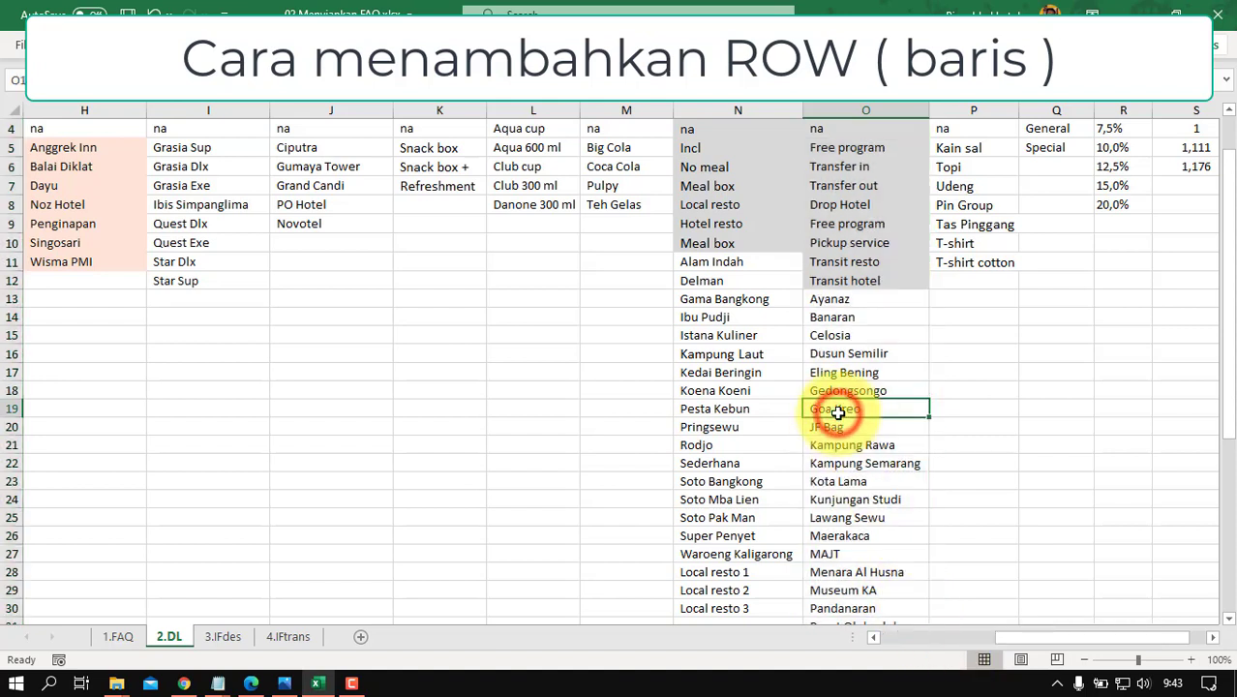
click(841, 430)
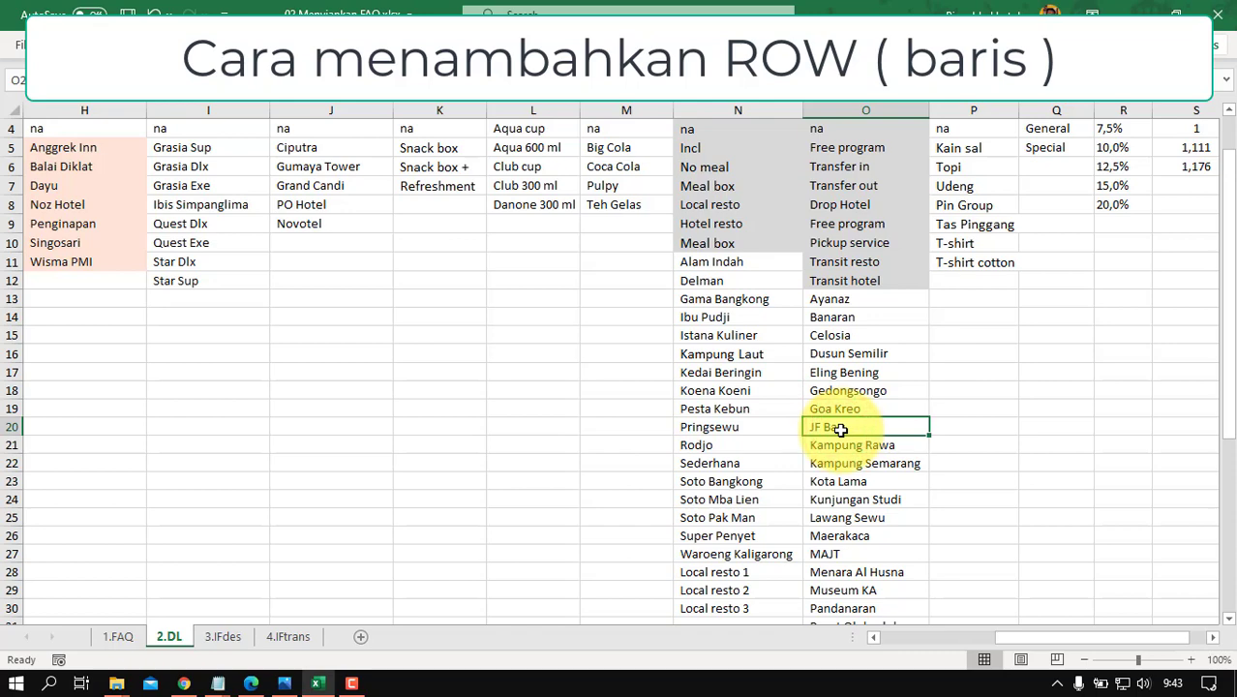
scroll(838, 431, down, 2)
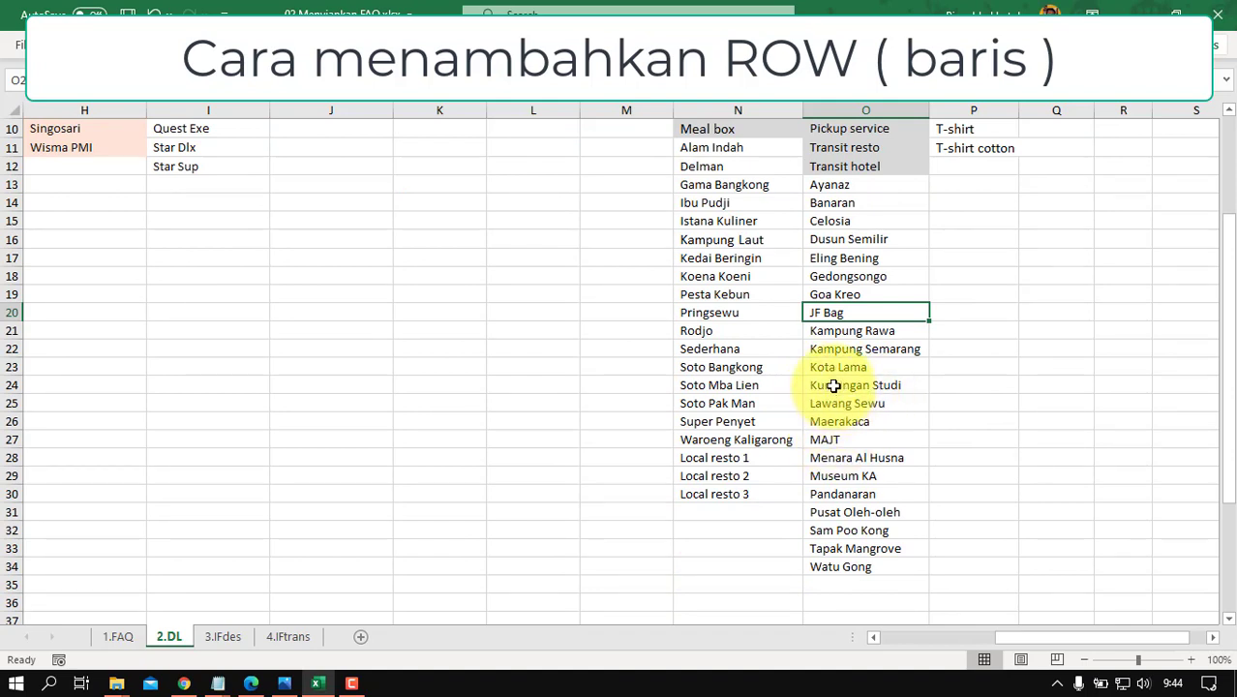
click(830, 332)
click(834, 350)
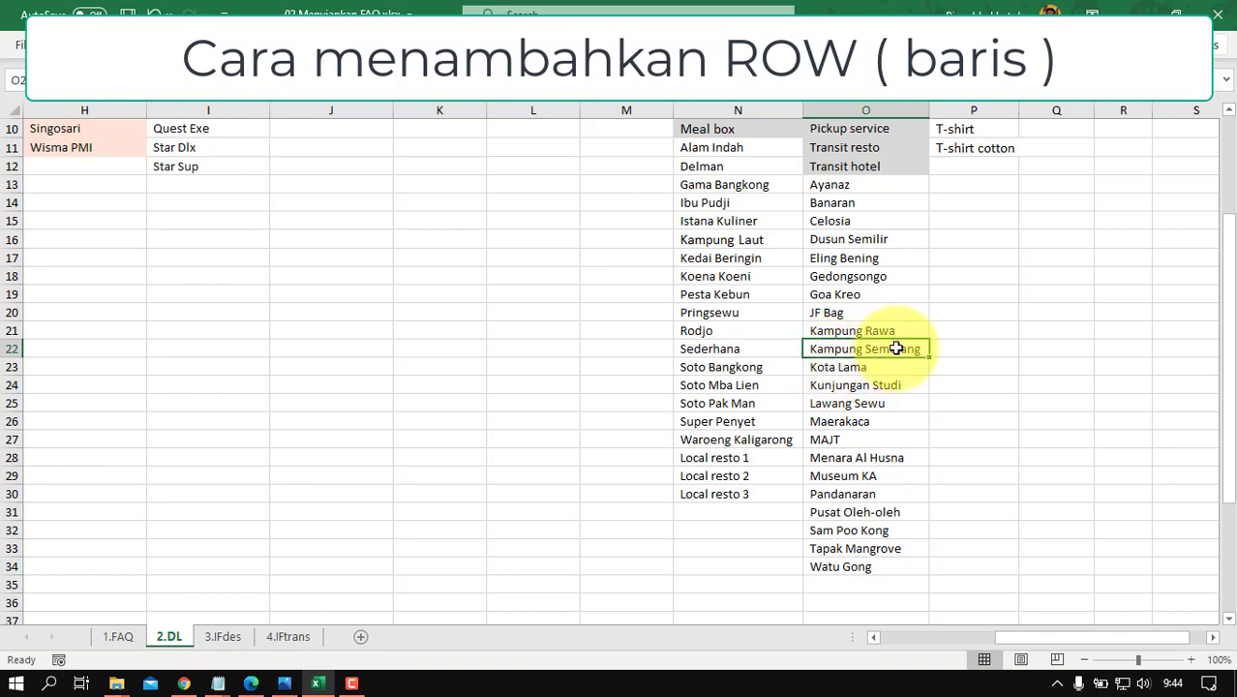
click(844, 368)
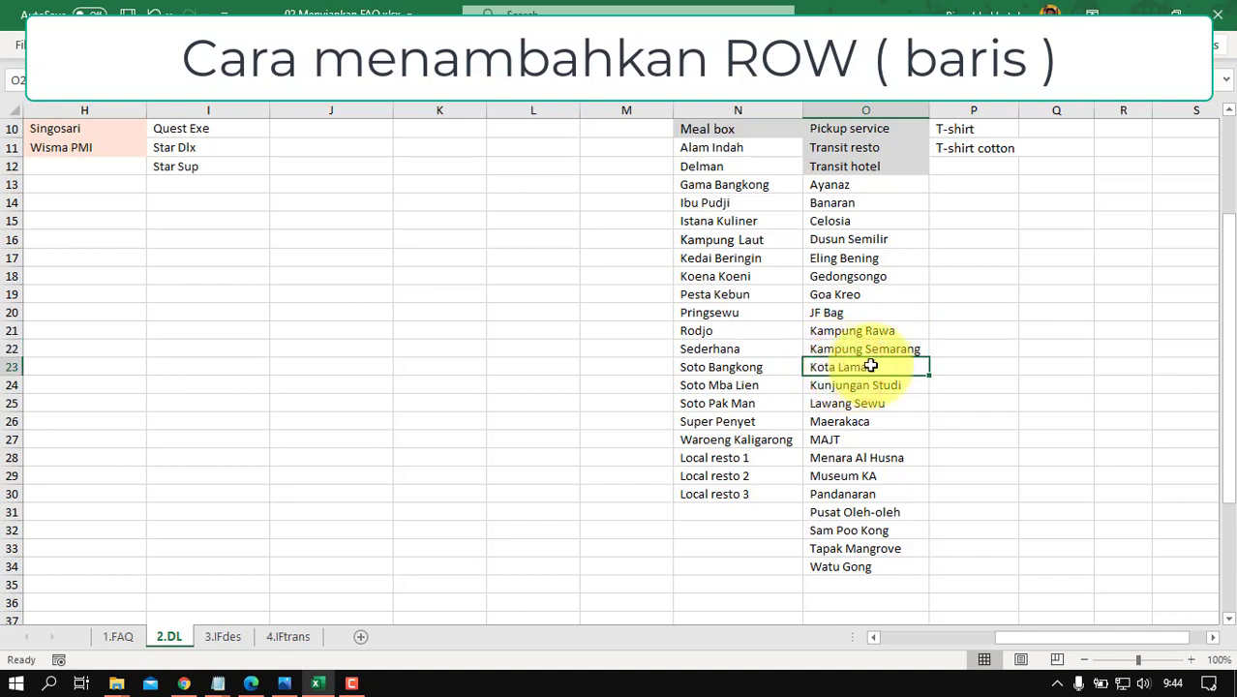
right_click(844, 373)
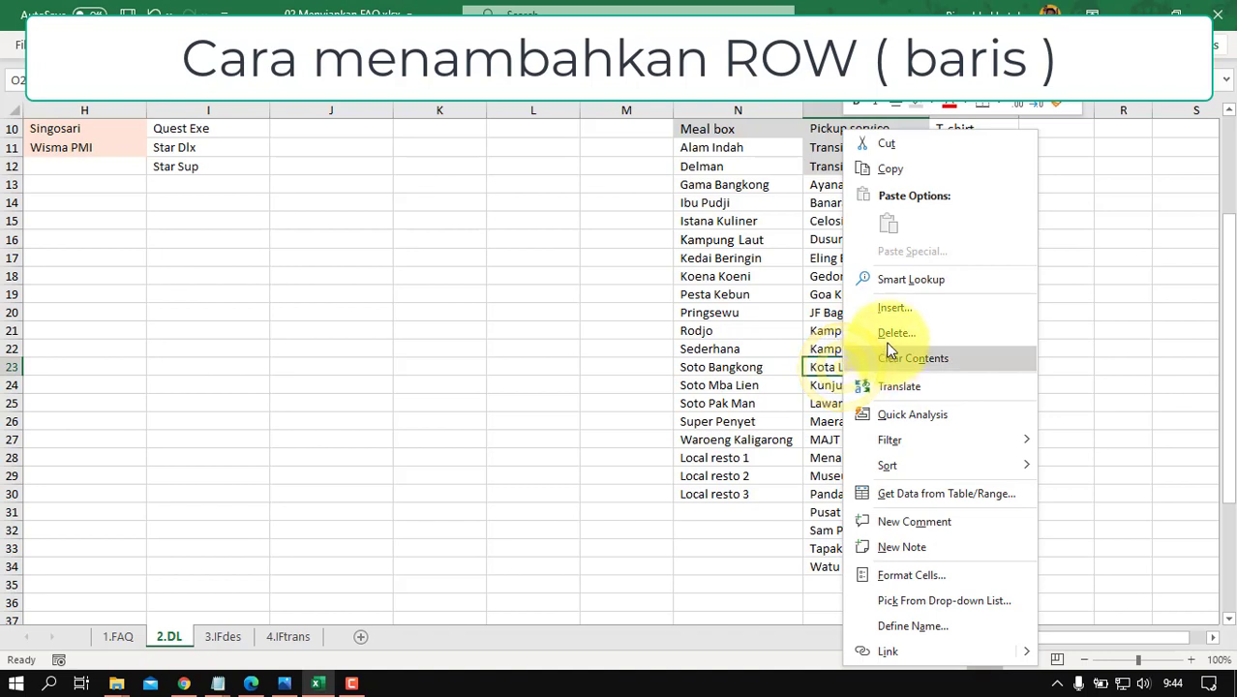
click(910, 307)
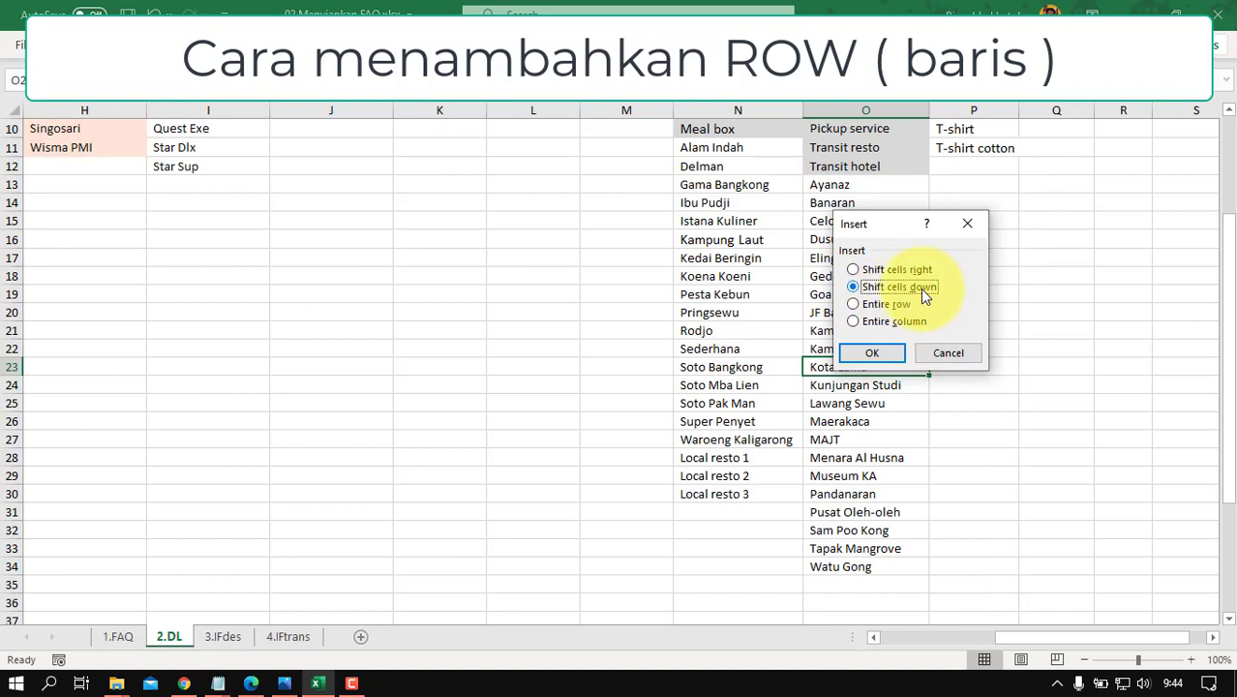
click(874, 353)
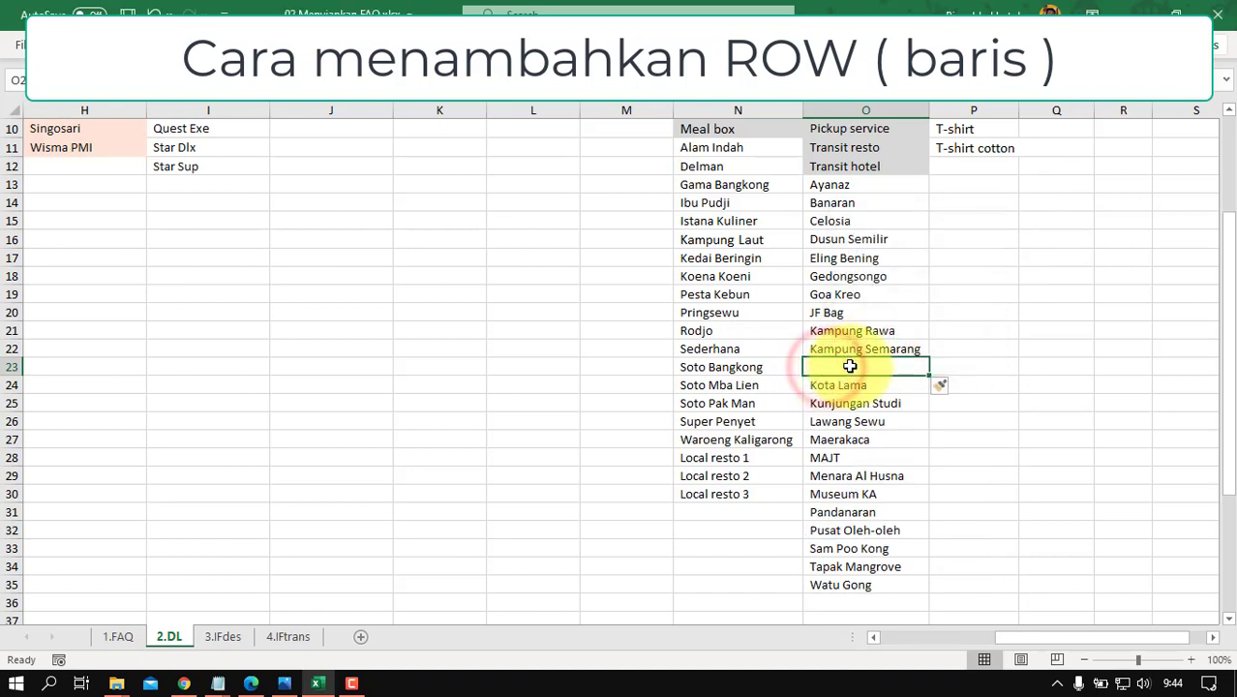
text(Kandri)
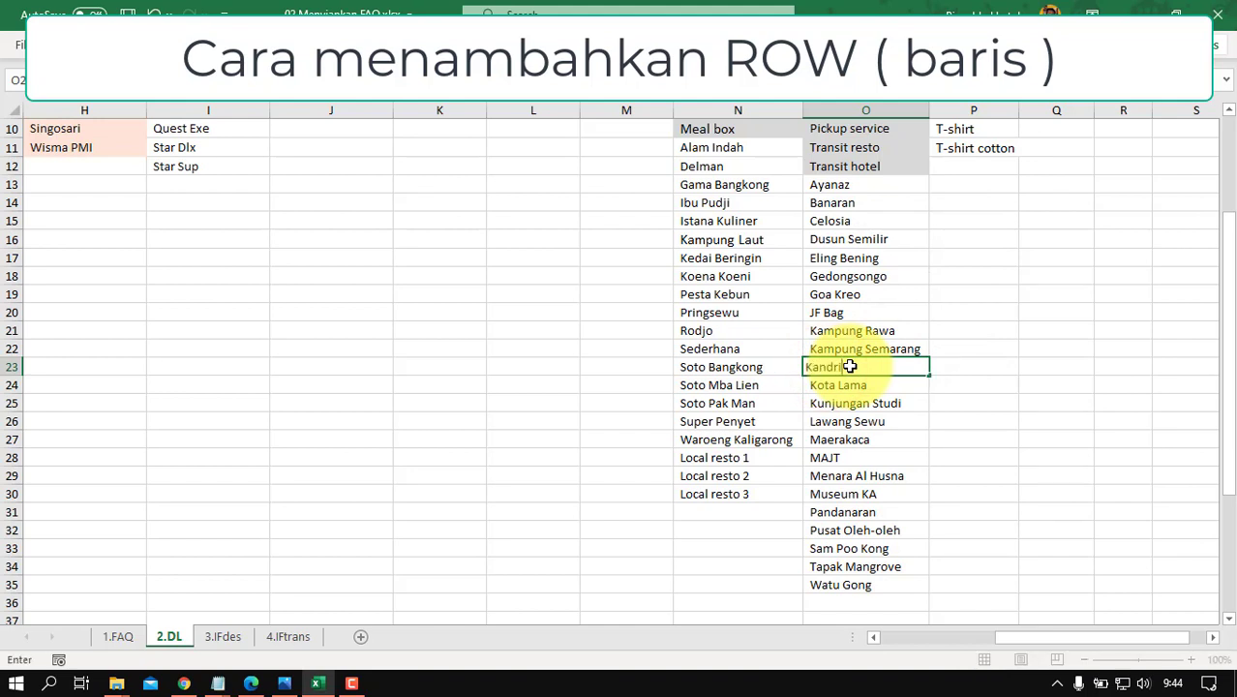
key(Return)
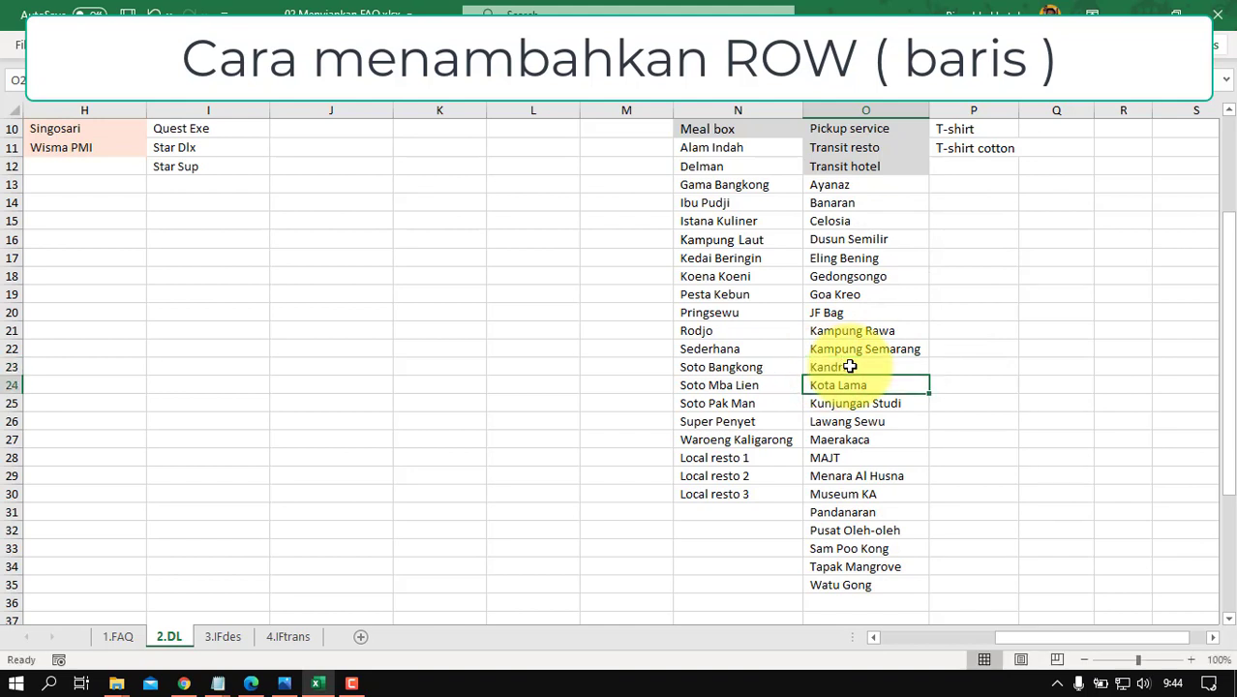
Step: Select the named range dtw and check whether it covers the inserted Kandri entry through the end of the list
click(846, 366)
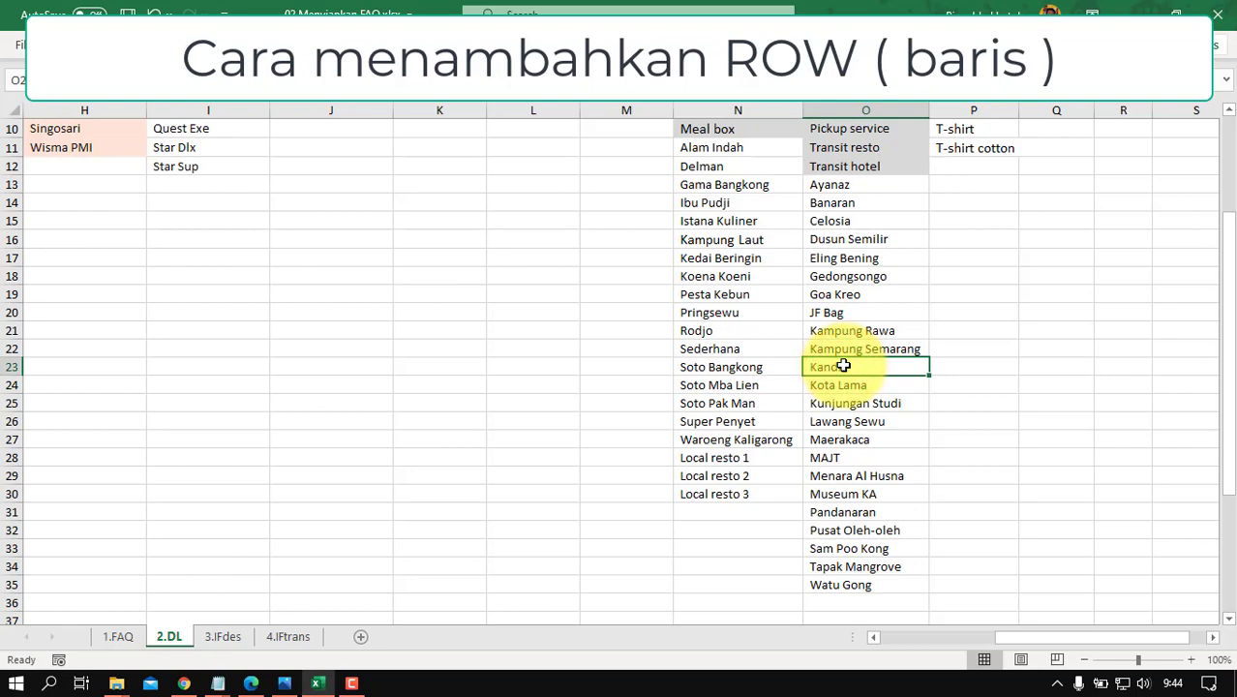
click(89, 79)
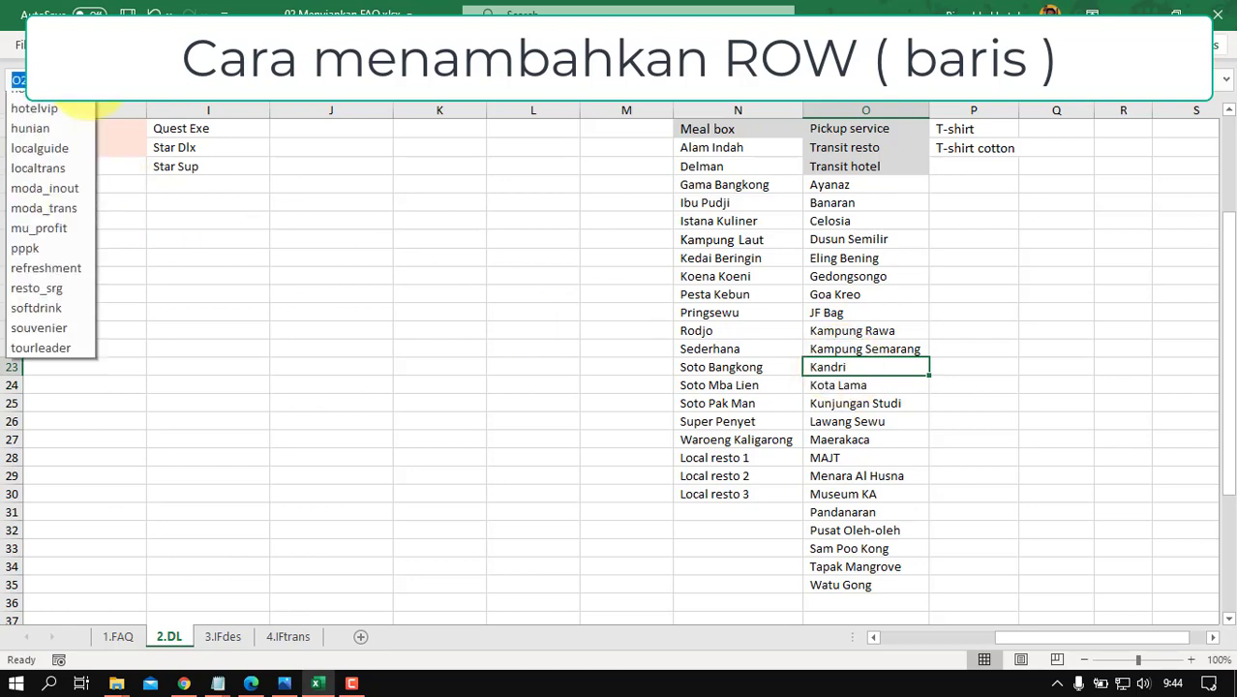
click(29, 184)
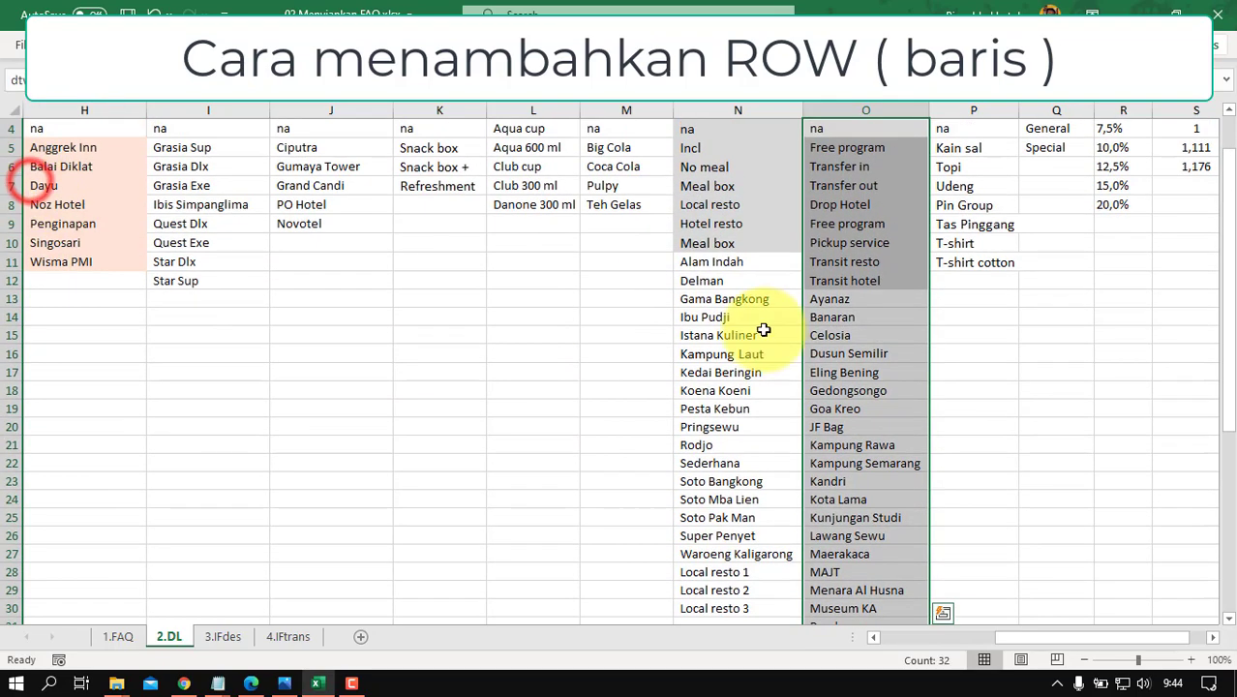
scroll(710, 317, down, 4)
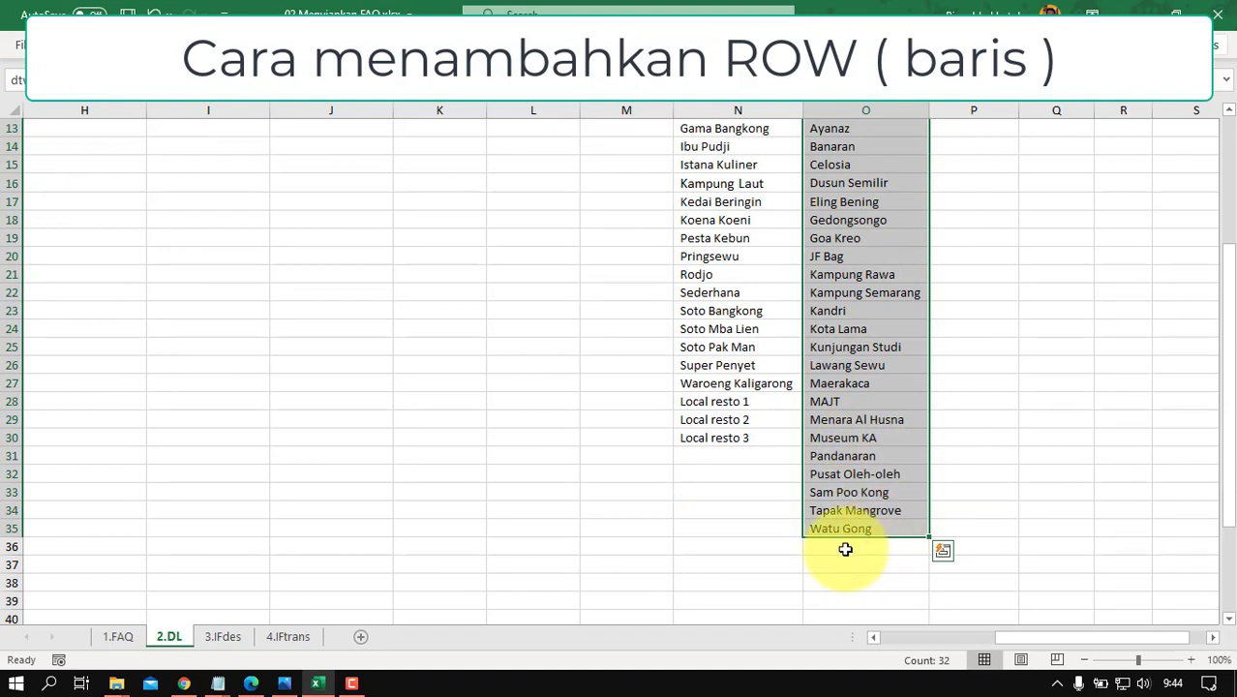
Step: Enter kandri in the empty cell directly below Watu Gong in the Admission column (O36)
click(845, 550)
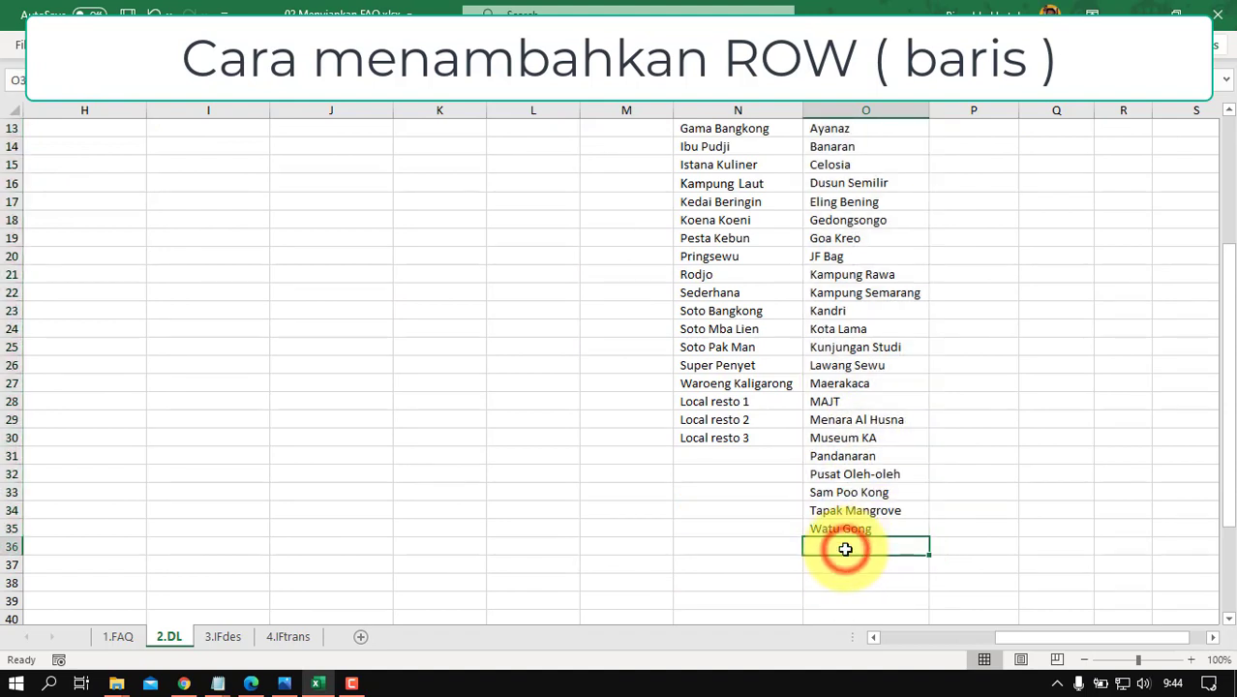
text(kandri)
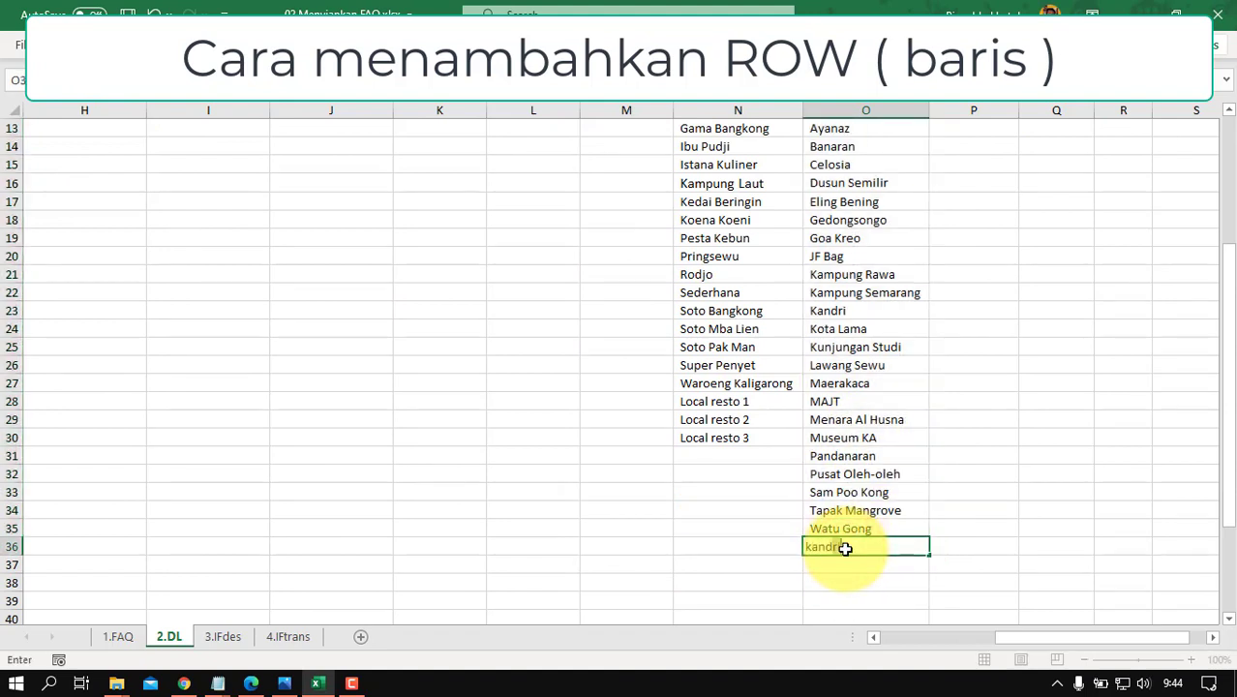
key(Return)
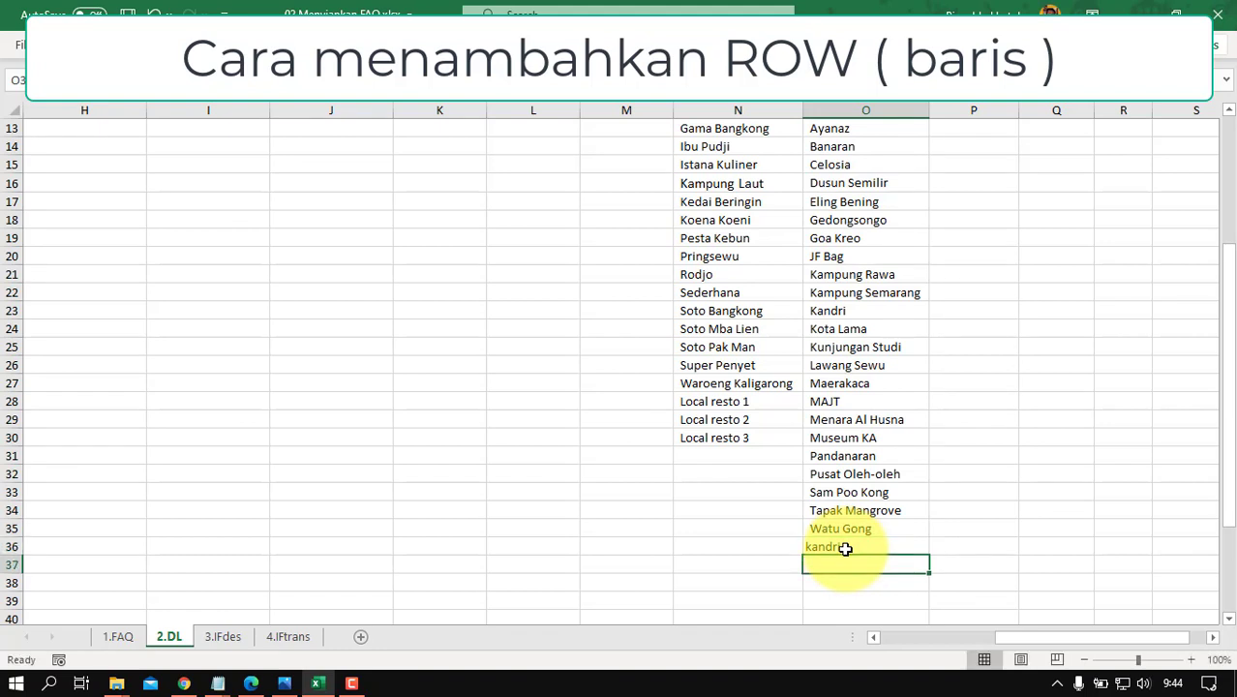
Step: Select the named range dtw again and check whether it includes the kandri entry in O36
click(857, 544)
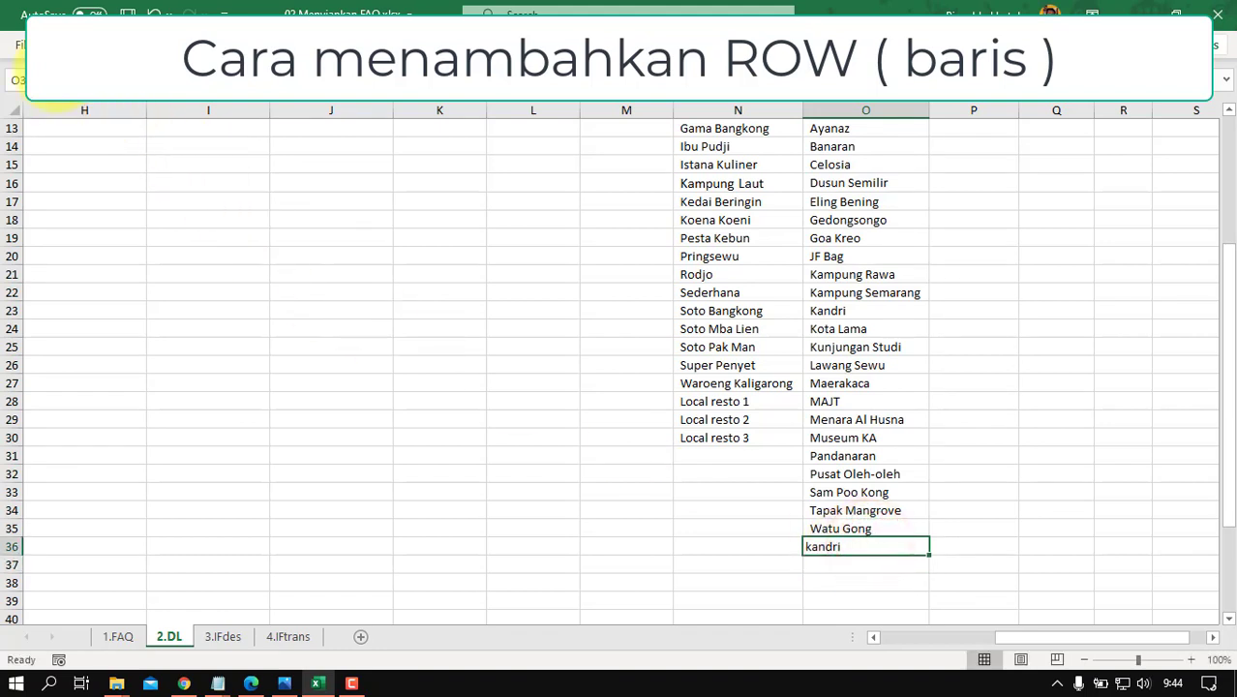
click(94, 80)
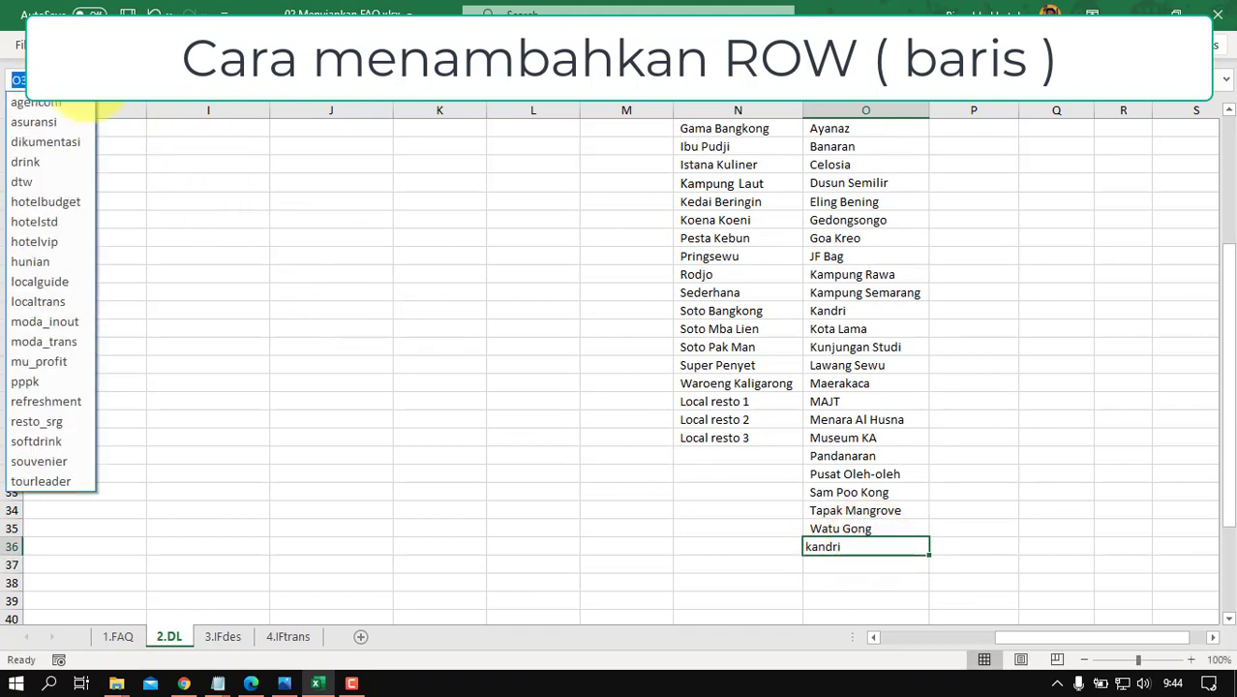
click(38, 184)
scroll(852, 464, down, 4)
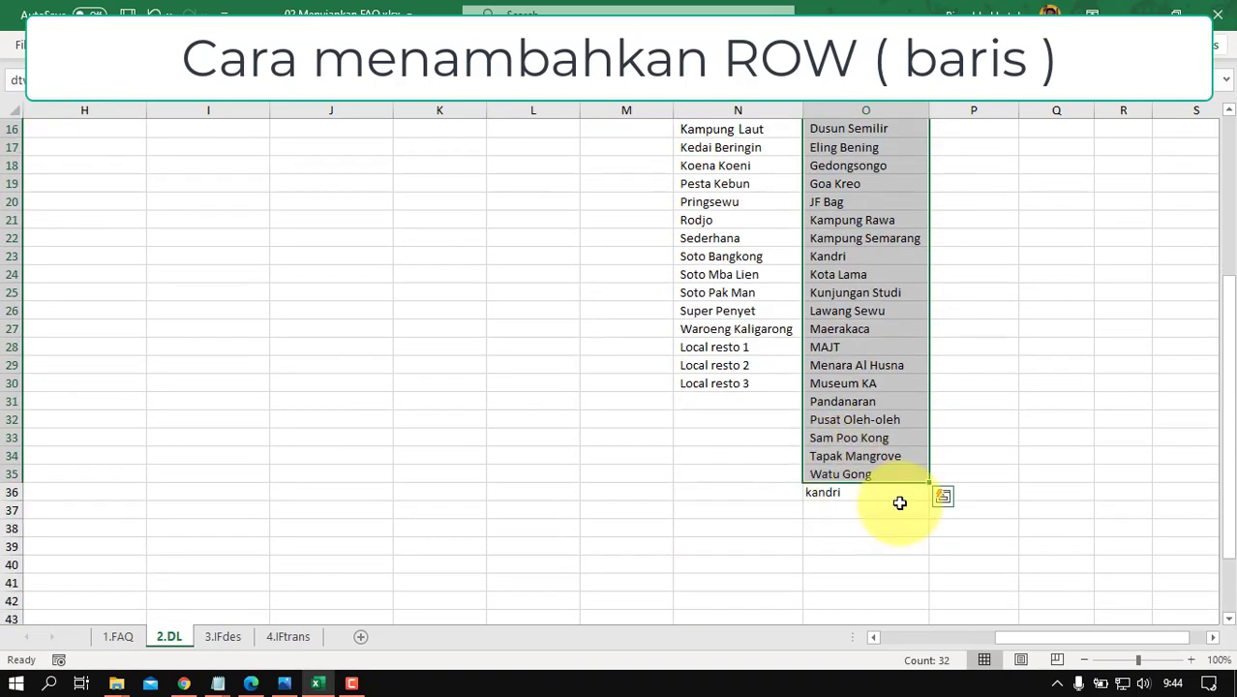
Step: Clear the kandri entry in O36 below the Admission list, keeping the Kandri entry within the list in O23
click(857, 496)
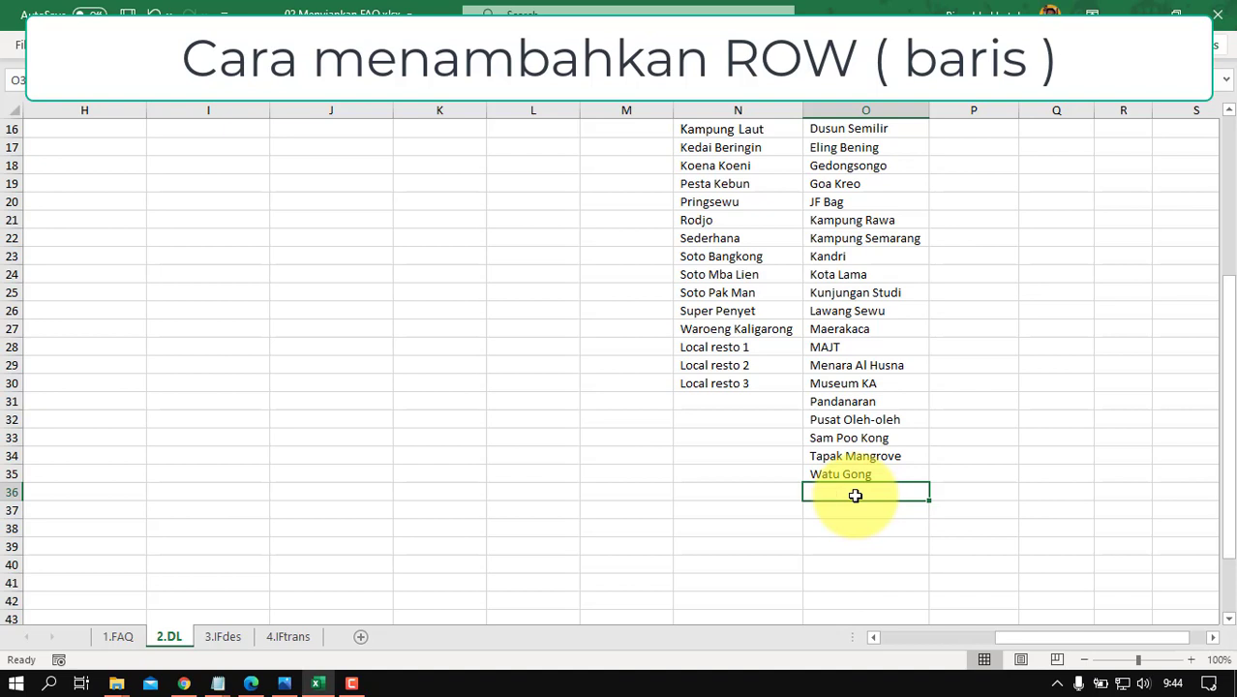
click(846, 256)
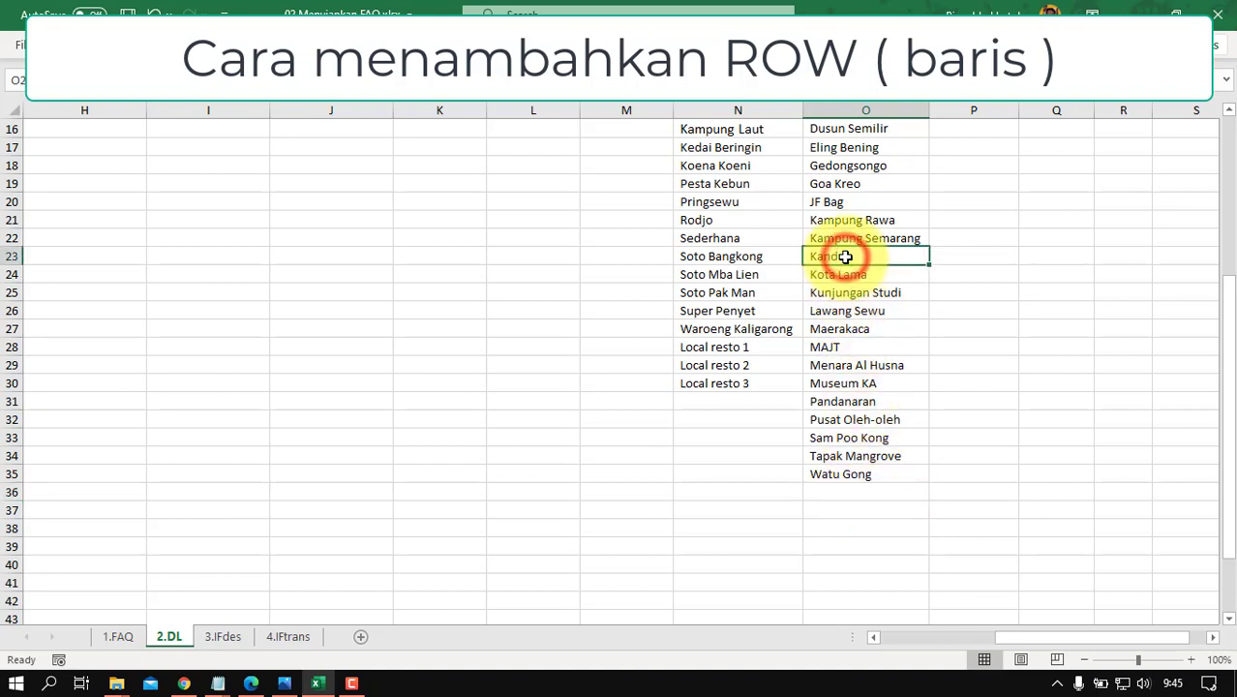
Step: On the 3.IFdes sheet, insert a blank row above Kunjungan Studi at row 20
click(223, 638)
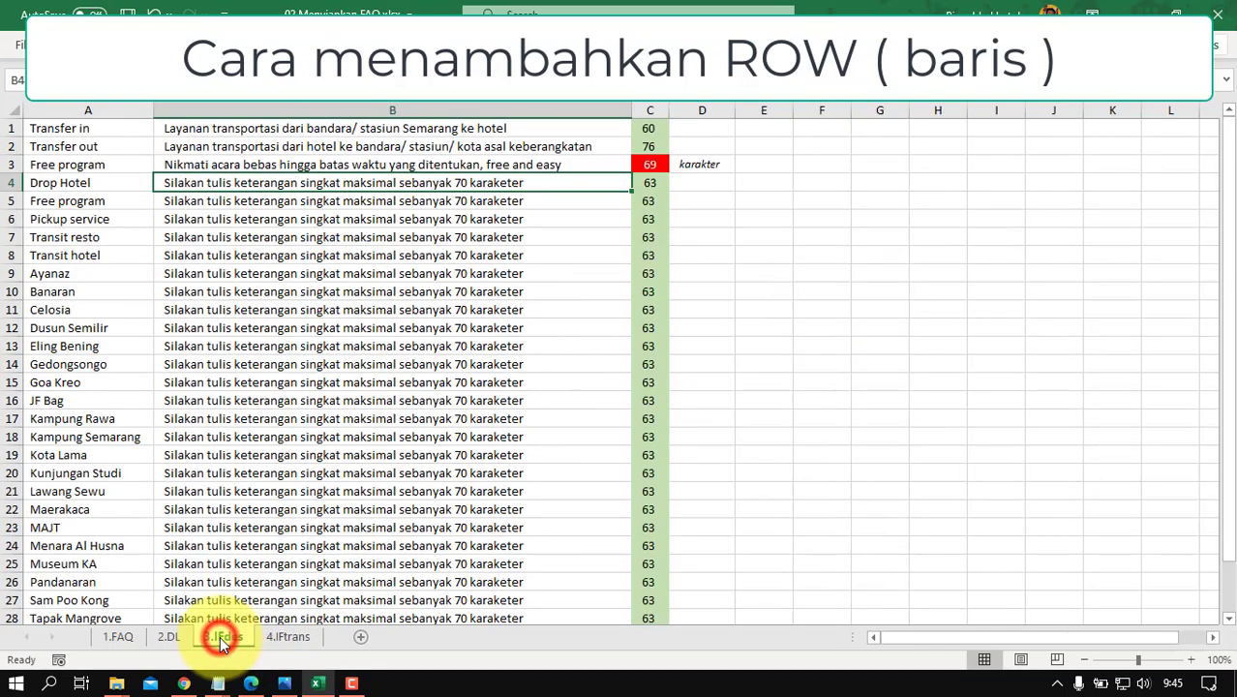
click(10, 472)
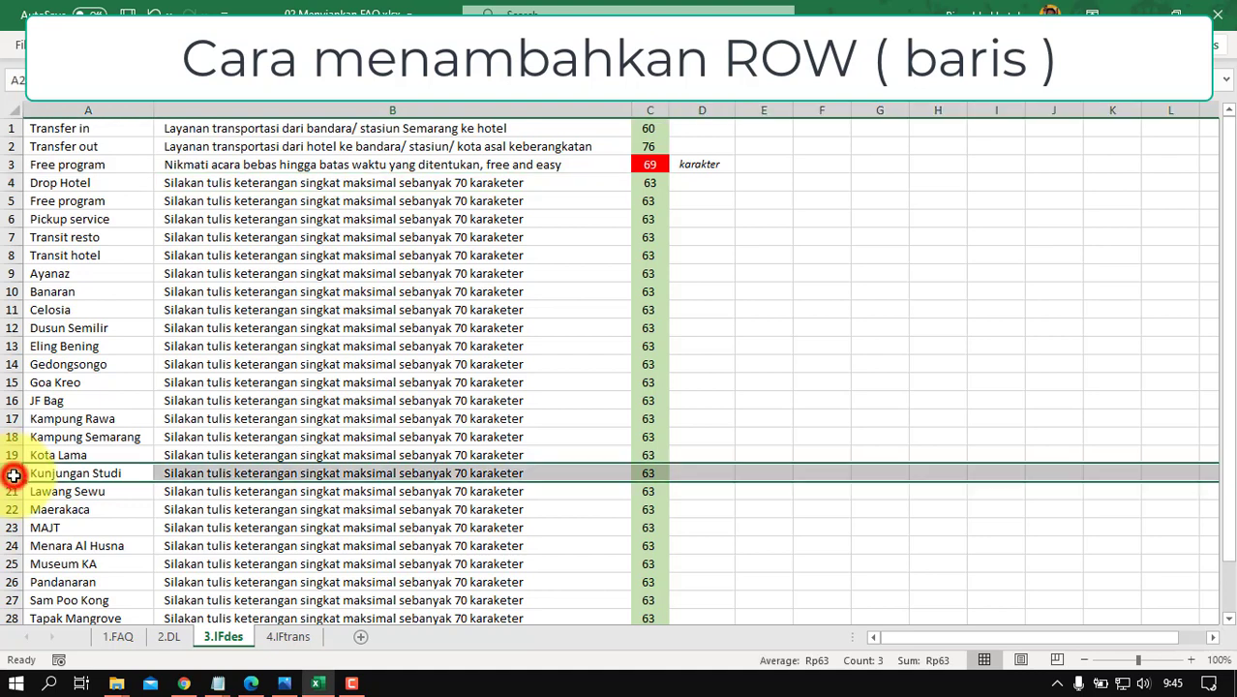
right_click(12, 473)
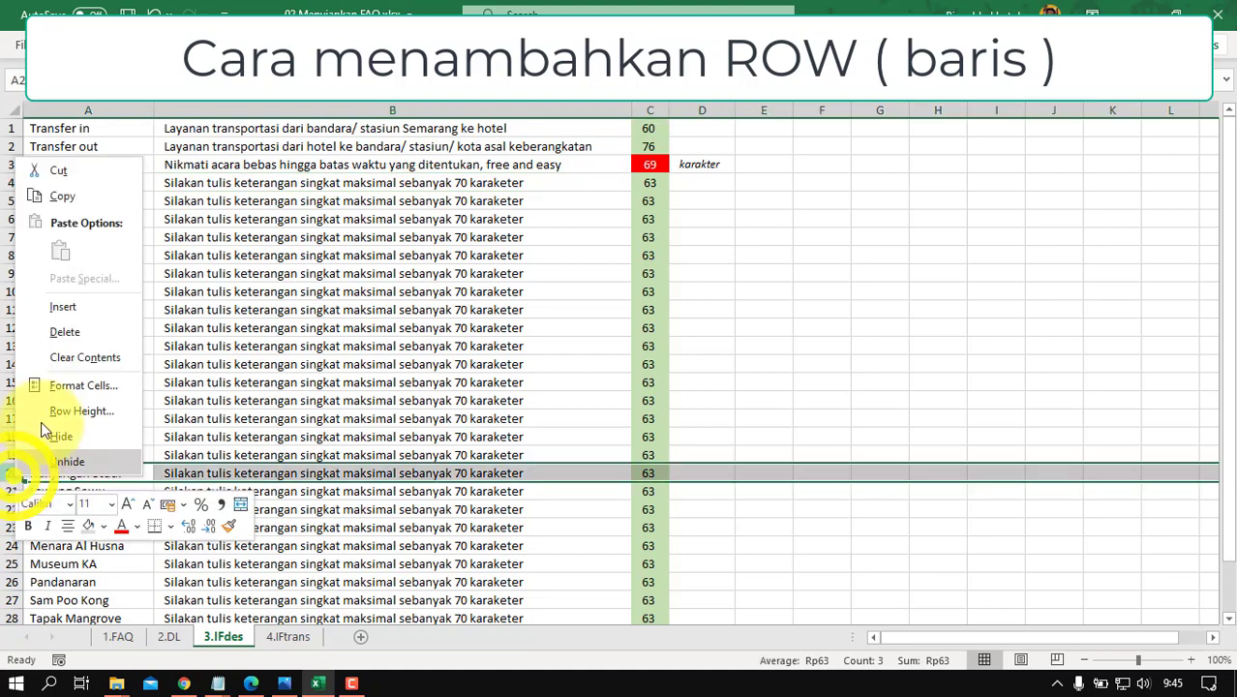
click(63, 308)
Step: Copy the Kota Lama entry (A19:C19) into the blank row 20 and rename the copy Kandri in A20
drag(55, 455, 640, 455)
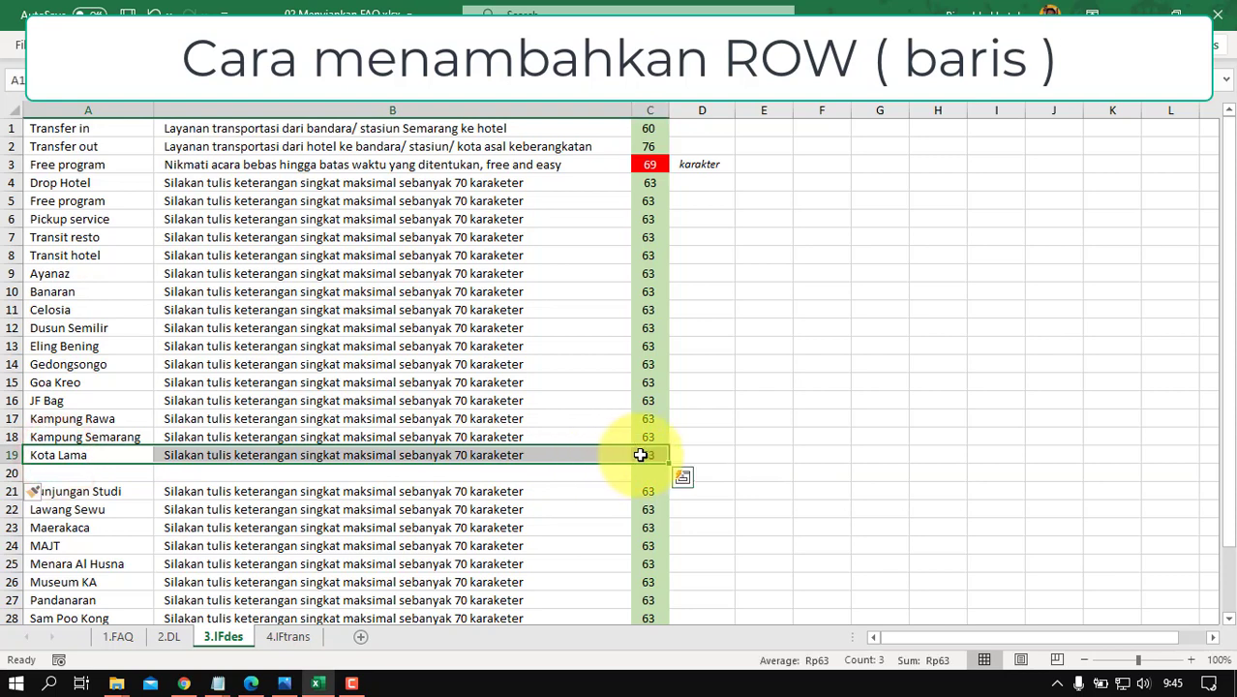
key(ctrl+c)
click(80, 474)
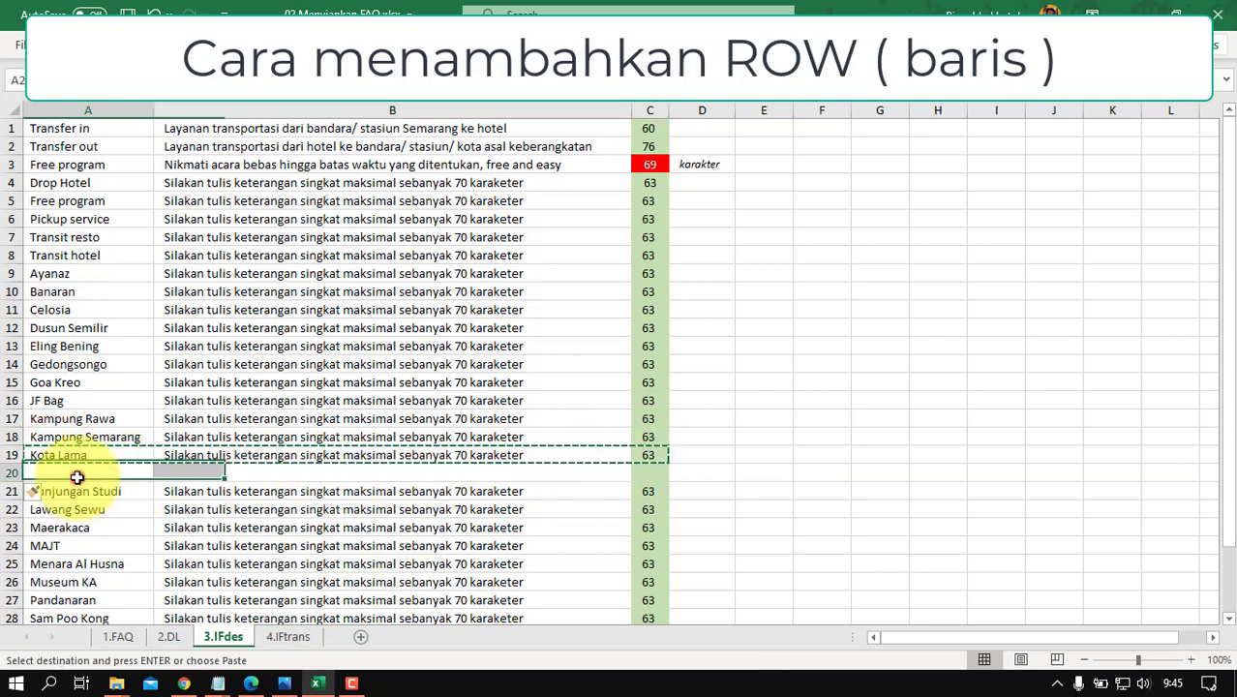
key(ctrl+v)
click(81, 472)
key(Escape)
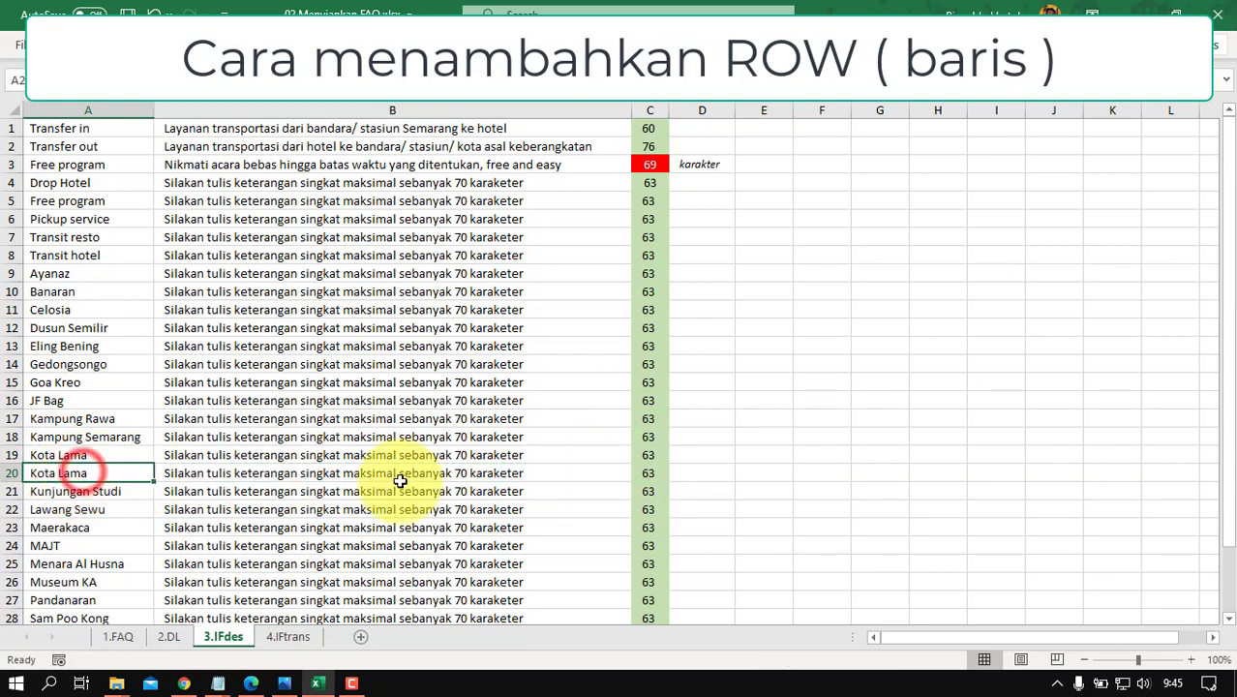
text(Kandri)
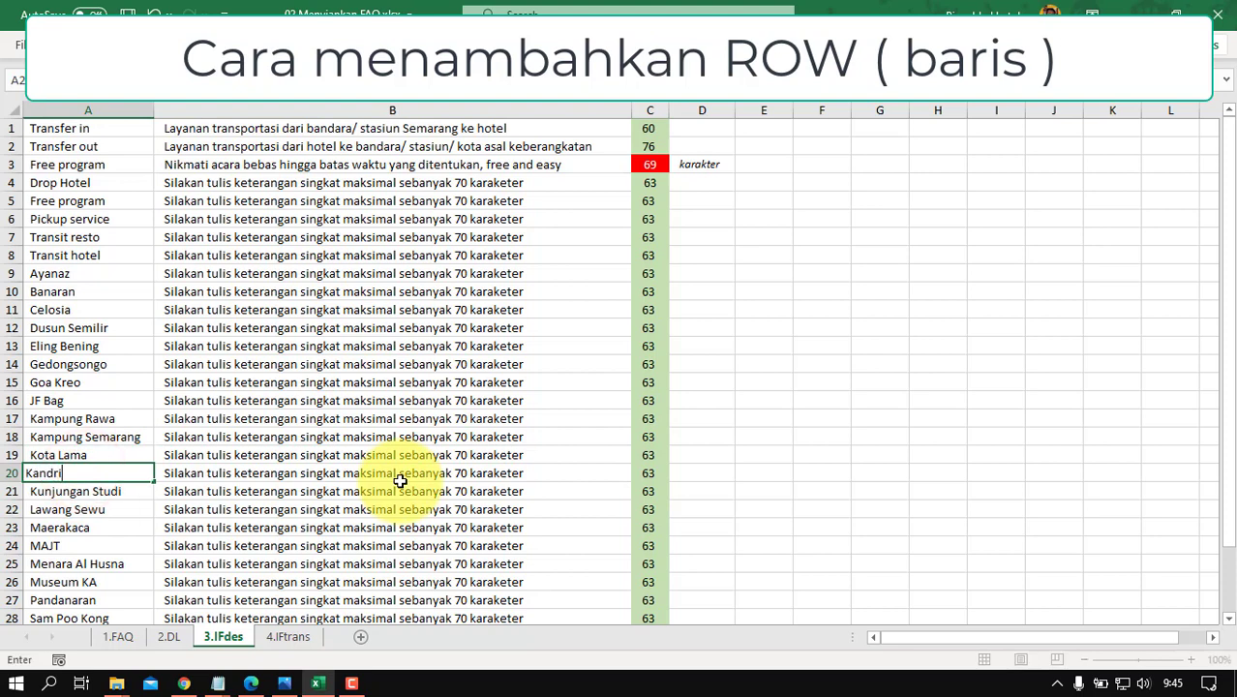
key(Return)
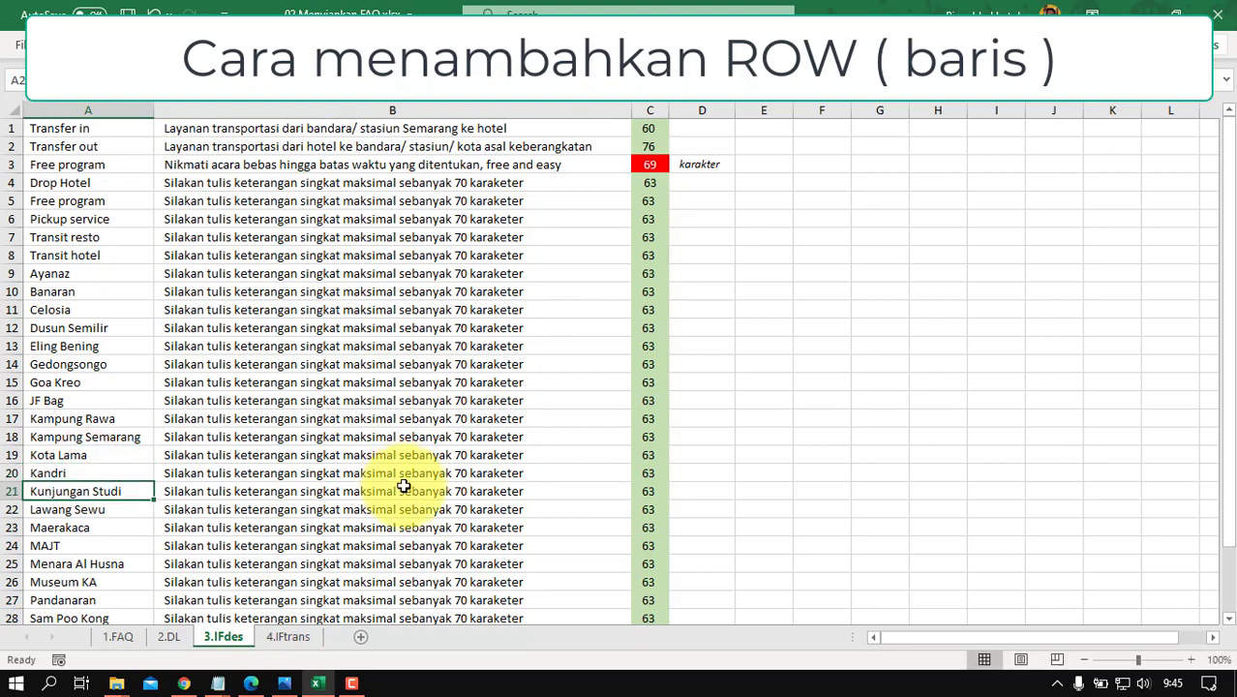
Step: Change the description in B20 to "Silakan tulis keterangan singkat Kandri maksimal sebanyak 70 karaketer"
click(179, 473)
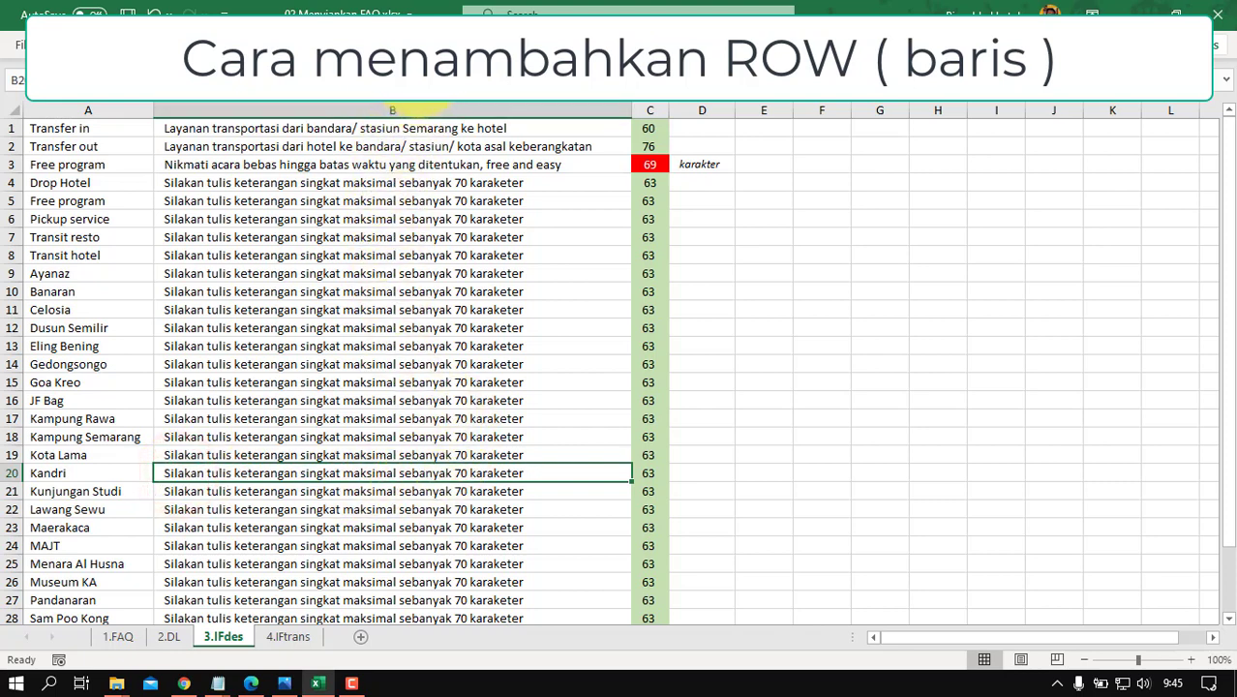
key(F2)
text(Kandri)
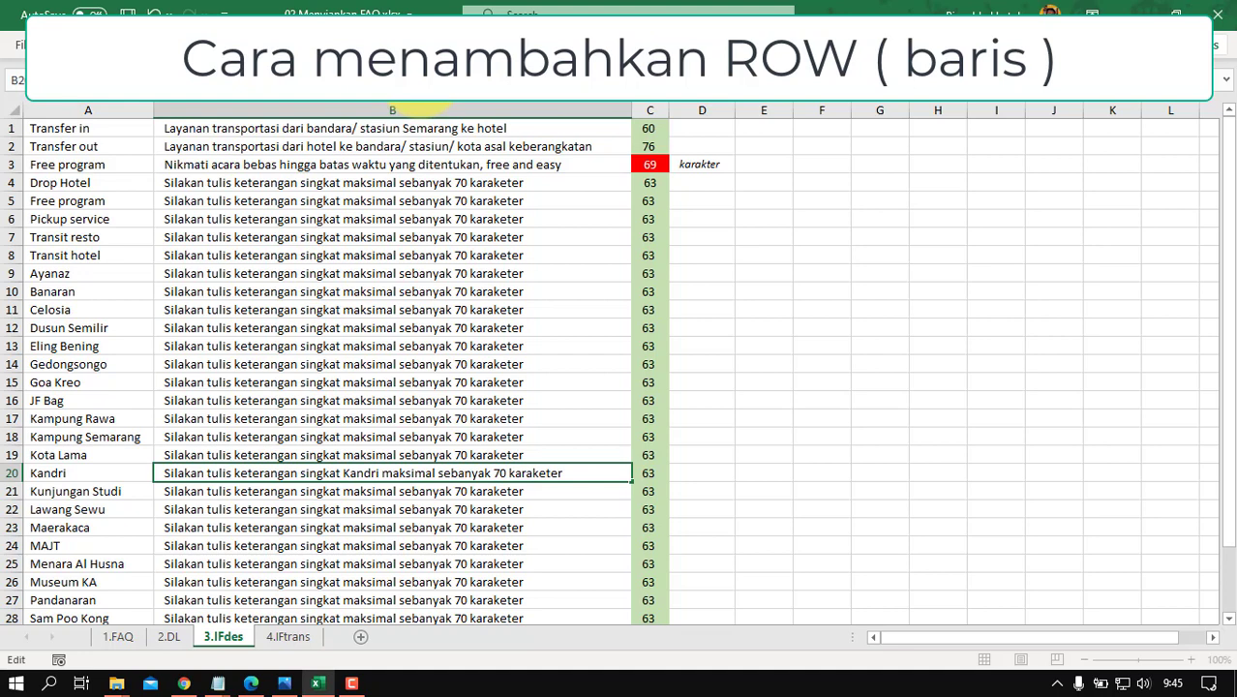
key(Return)
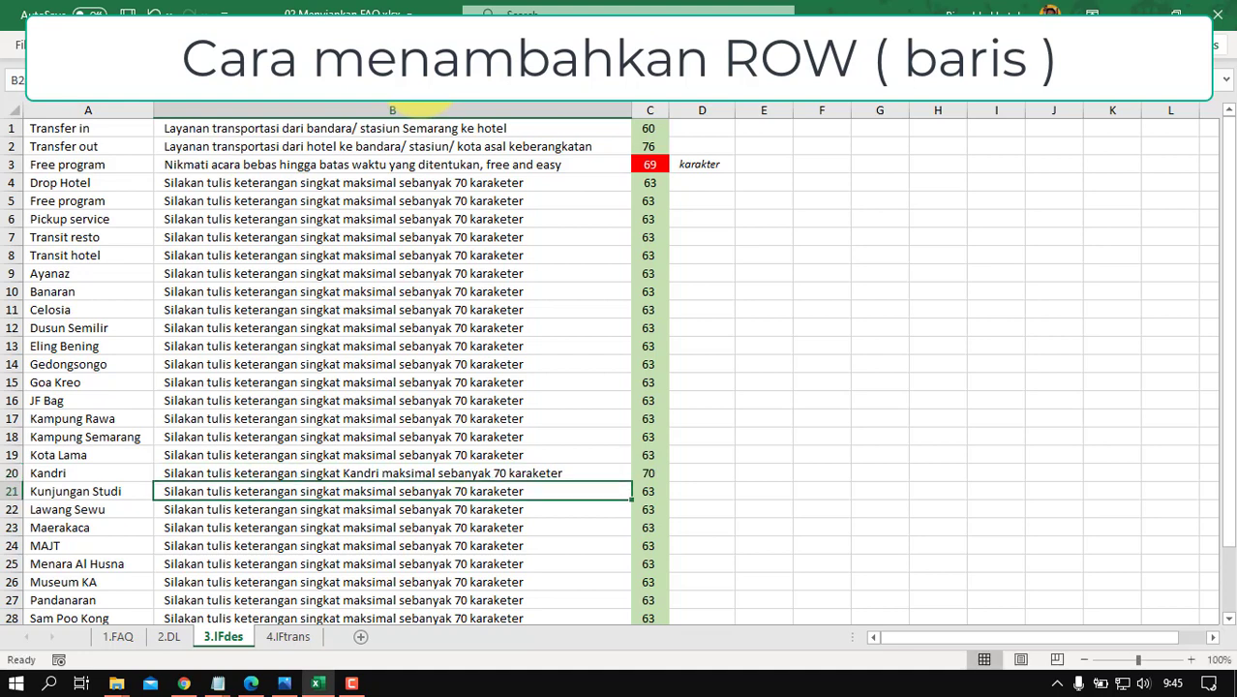
Step: Check the Kandri row's character count in C20 and the character limit note on C3 against the descriptions
click(75, 472)
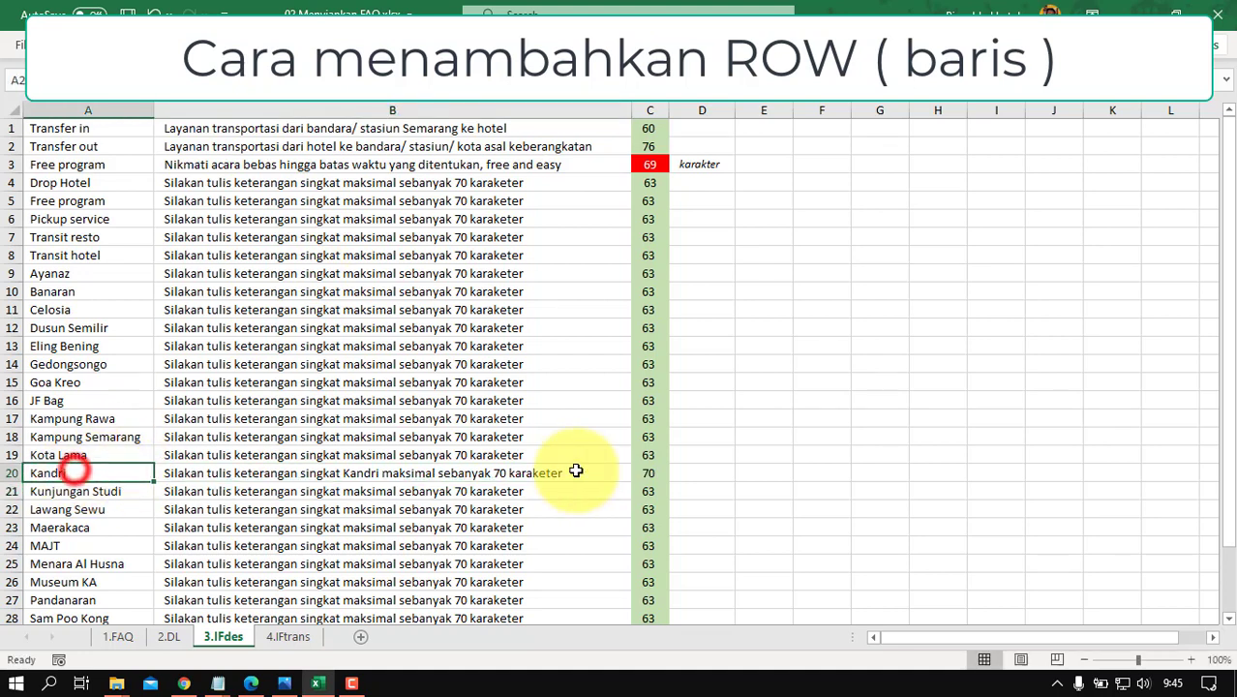
click(651, 475)
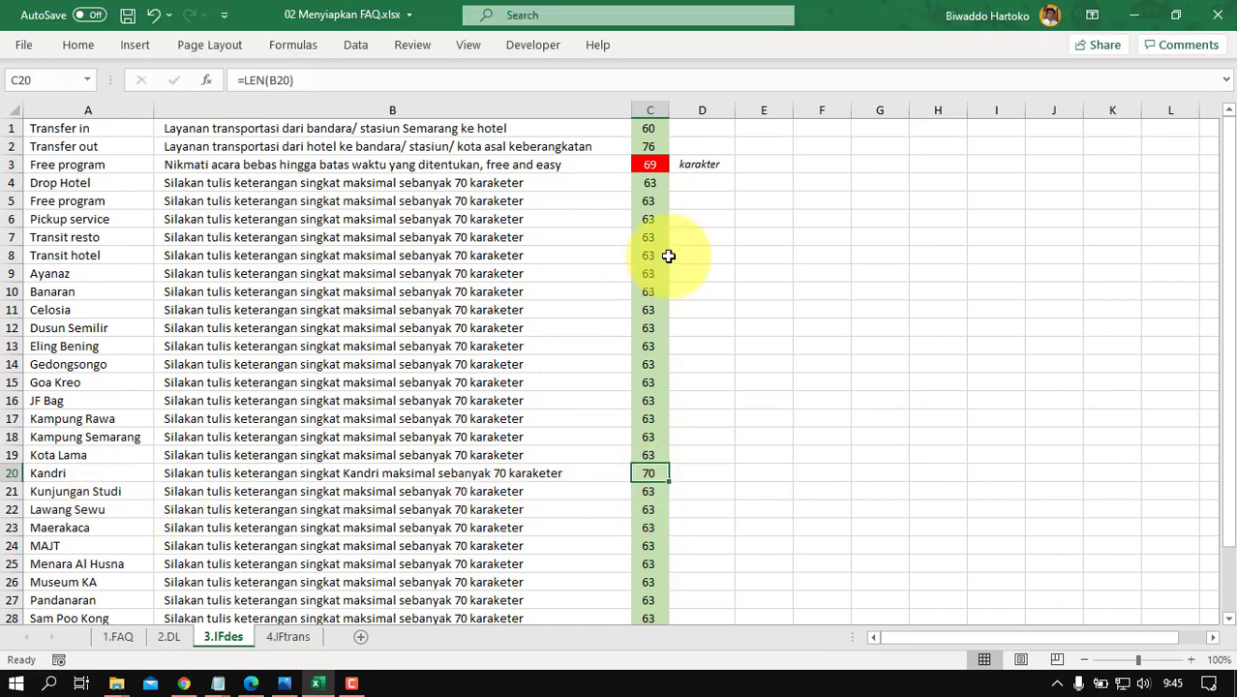
click(658, 168)
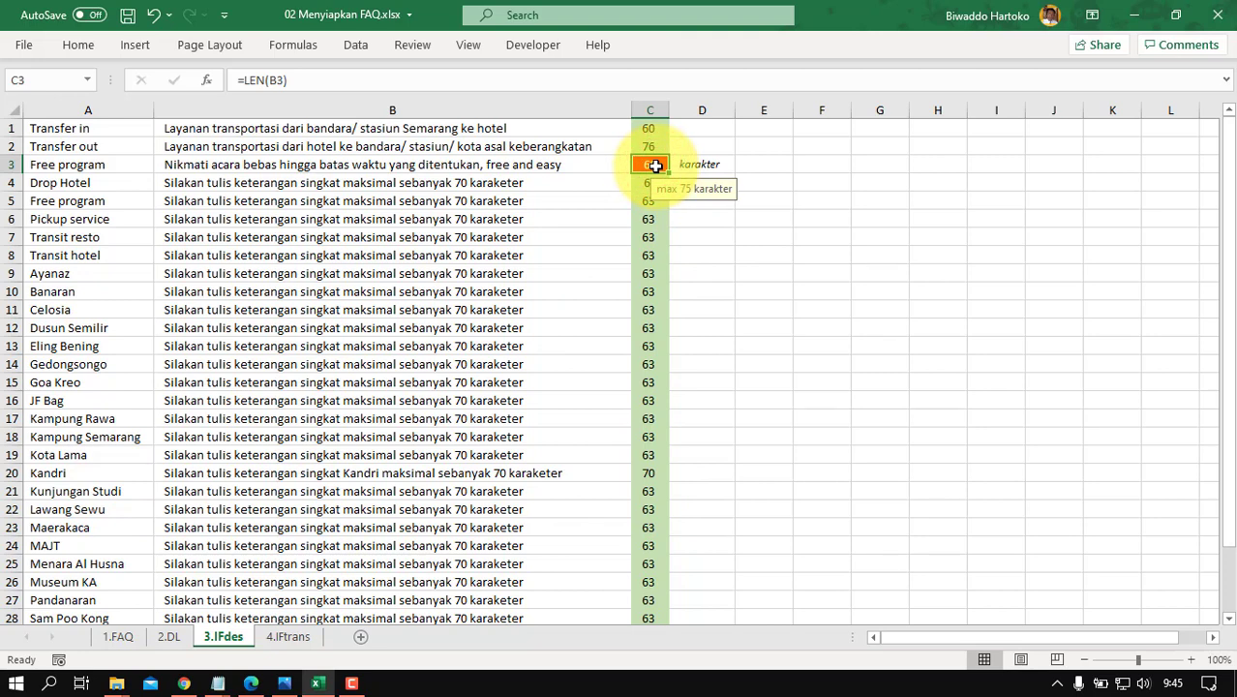
click(465, 184)
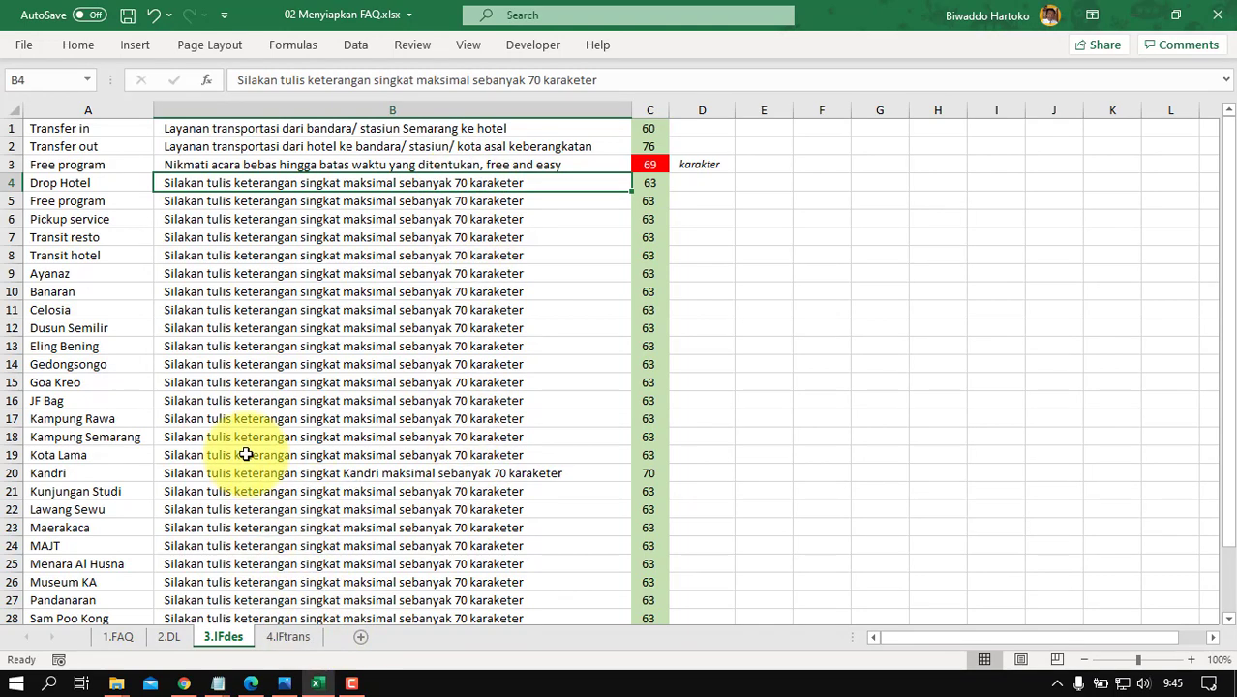
Step: Compare the transport types in A2:A11 of the 4.IFtrans sheet with the Transportasi list A4:A14 on the 2.DL sheet
click(292, 636)
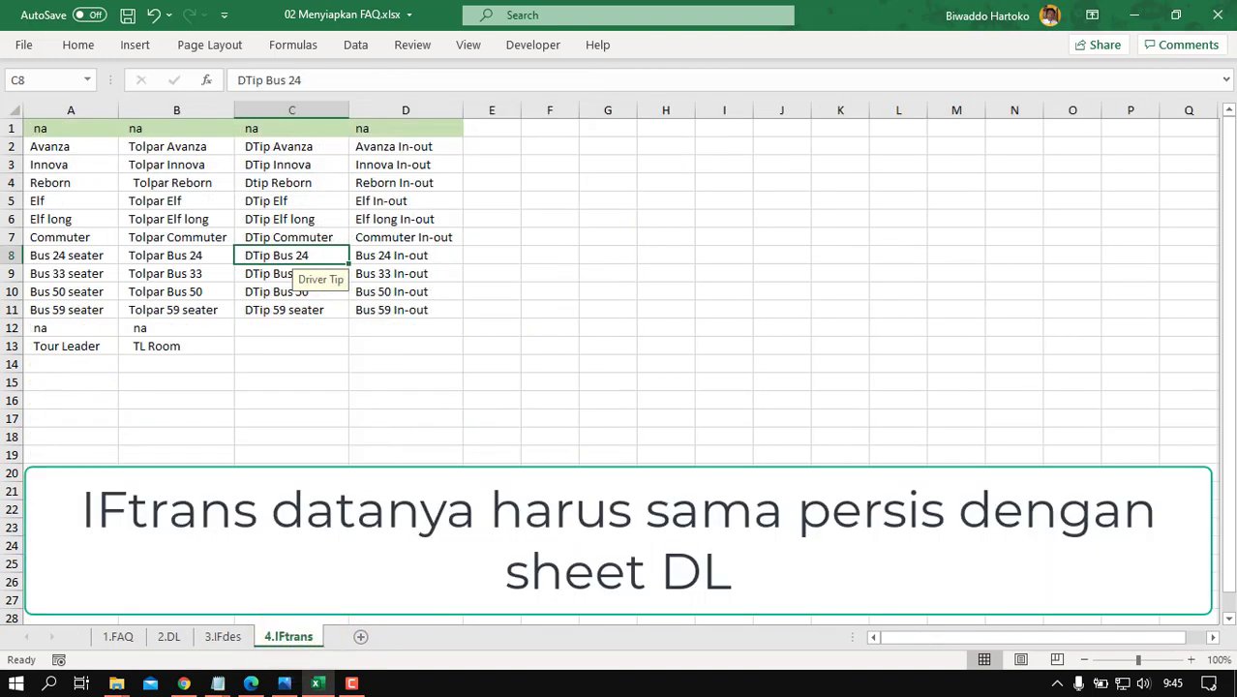
drag(61, 145, 64, 316)
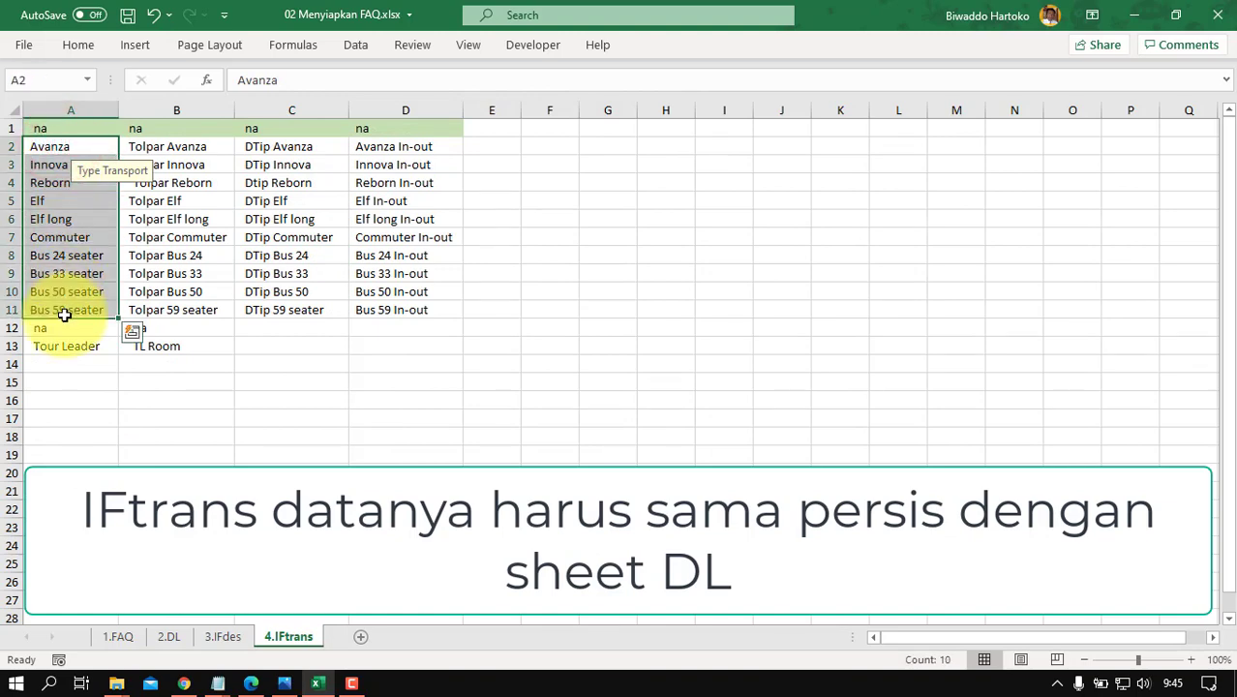
click(176, 637)
drag(1051, 642, 895, 648)
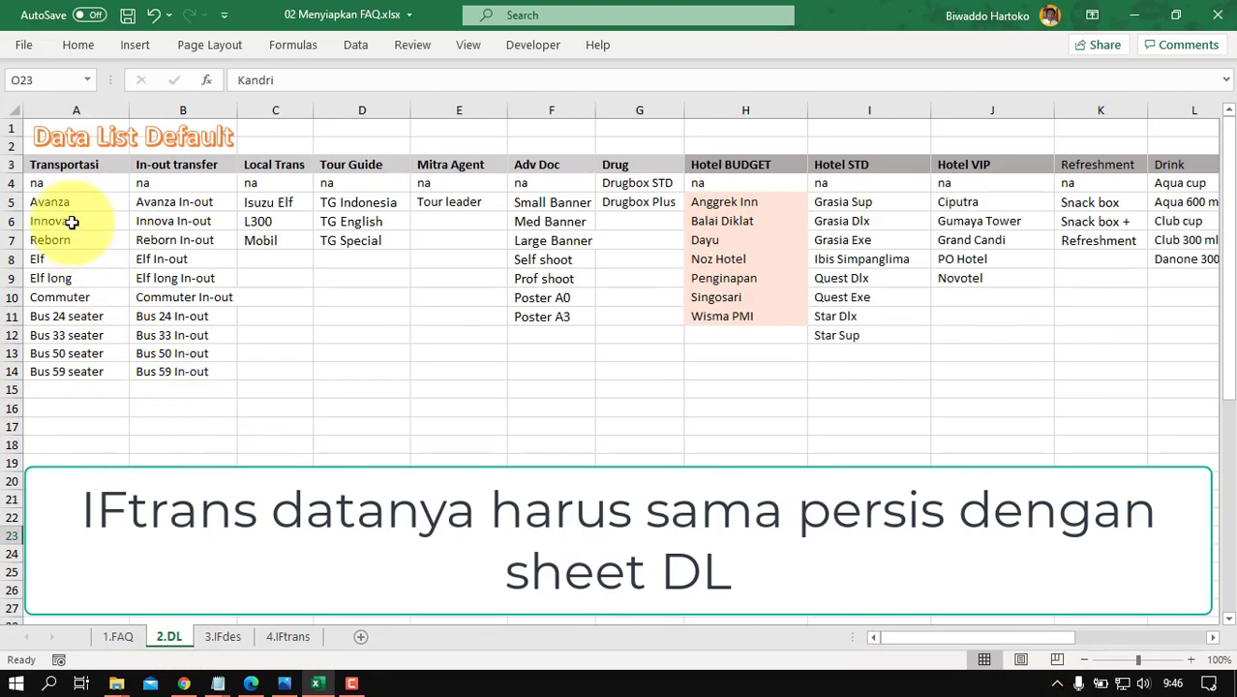
drag(54, 181, 49, 370)
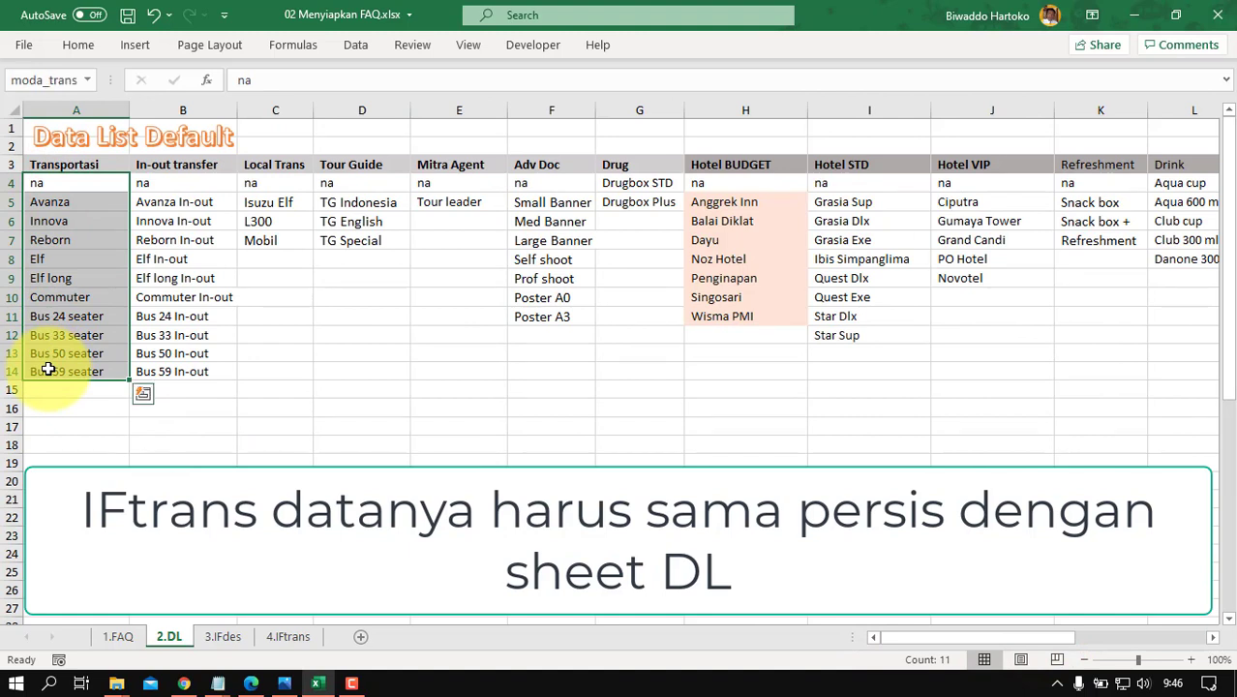
Step: Replace Commuter with Hi Ace in the Transportasi list (A10) of the 2.DL sheet
click(44, 297)
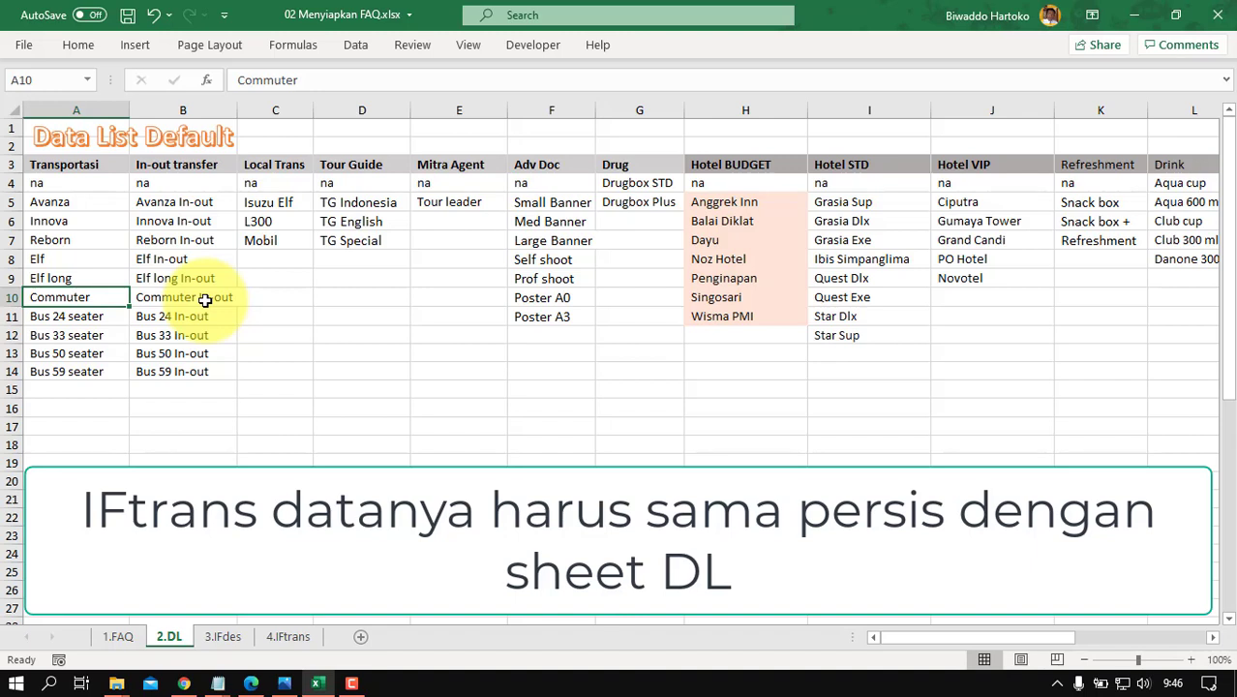
text(Hi Ac)
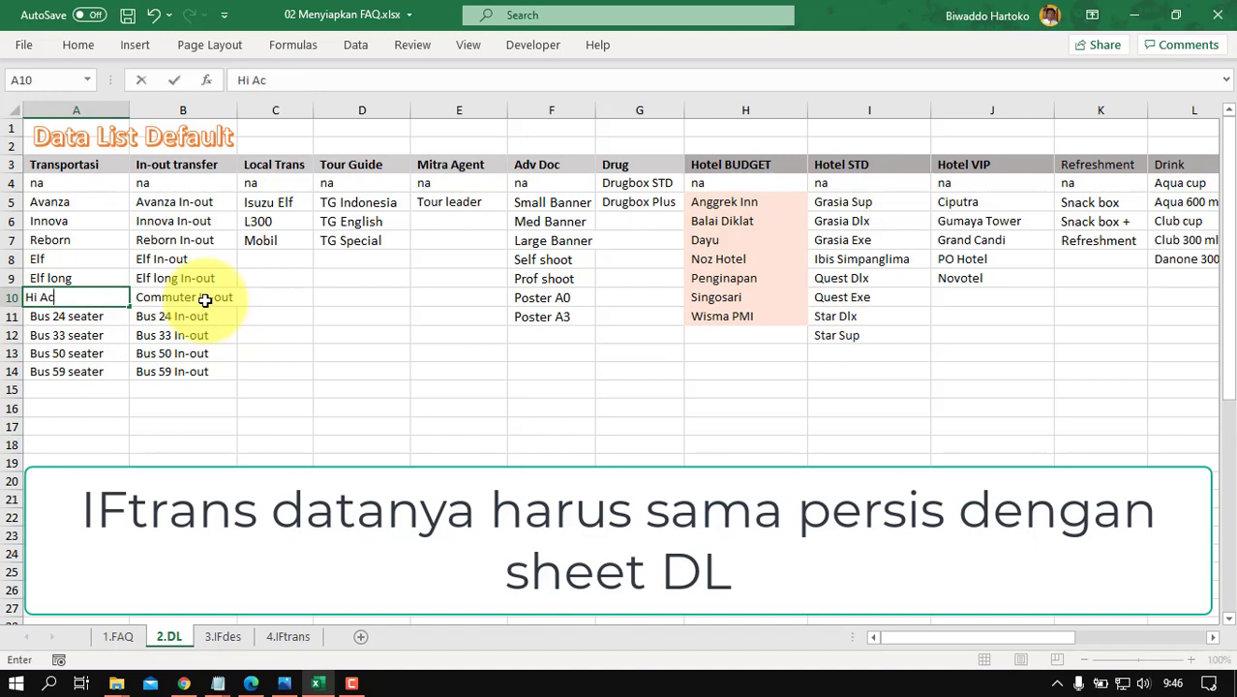
text(e)
key(Return)
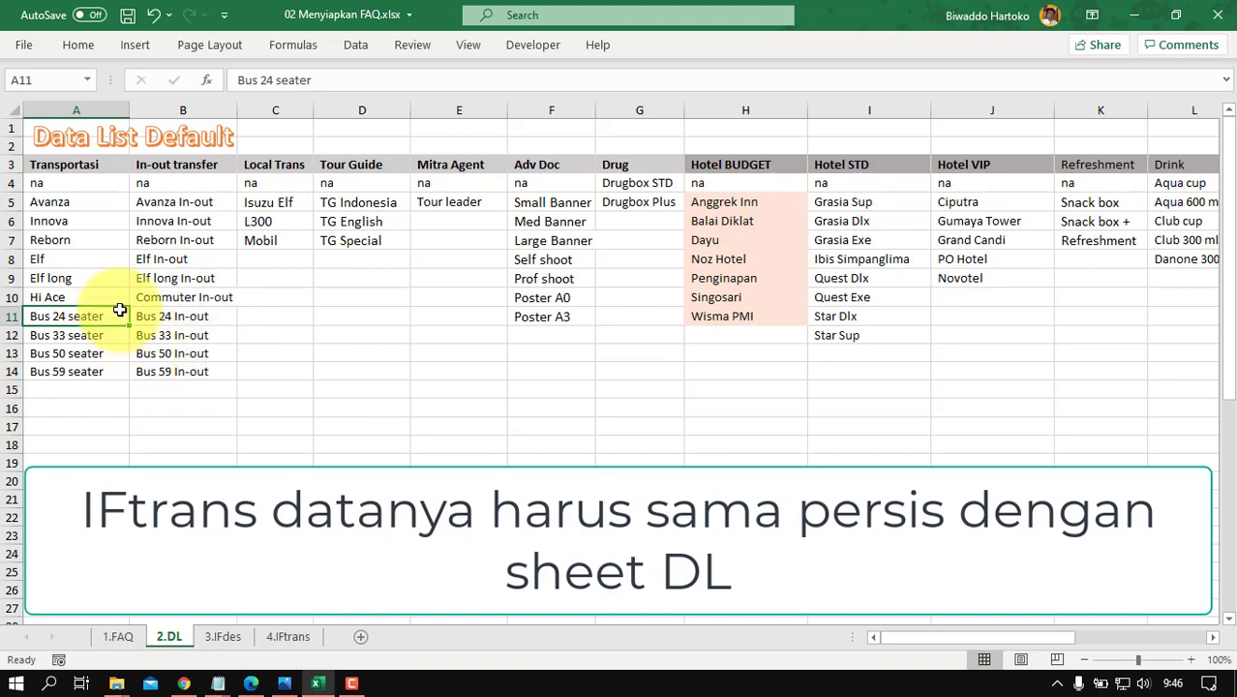
Step: Change the Commuter entry in the In-out transfer list (B10) to Hi Ace In-out
click(147, 298)
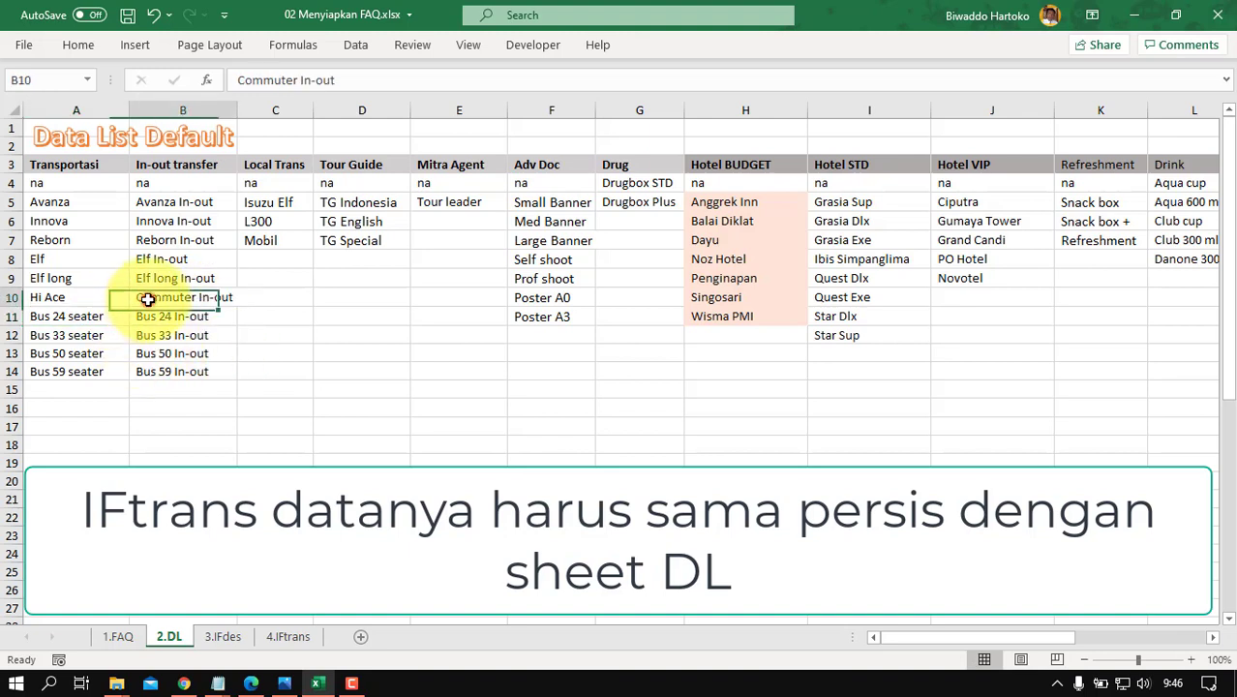
click(294, 80)
double_click(267, 80)
text(Hi Ac)
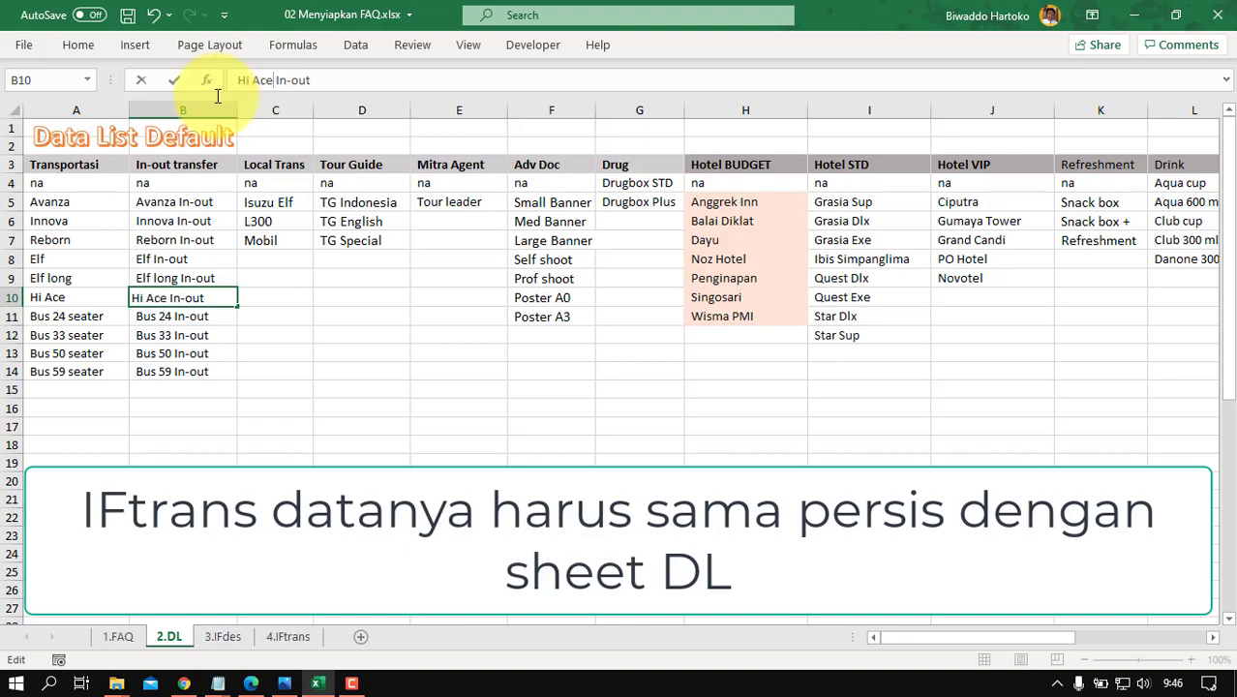
text(e)
key(Return)
Step: Copy Hi Ace from A10 of the 2.DL sheet over Commuter in A7 of the 4.IFtrans sheet
click(56, 297)
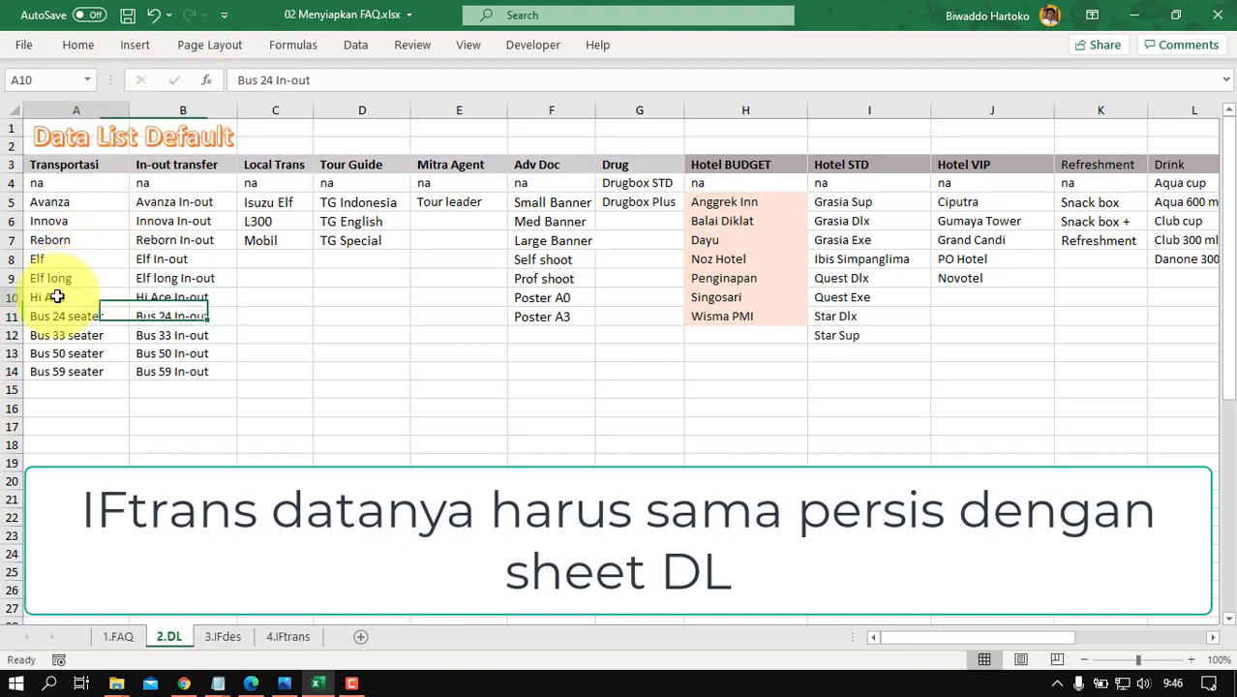
key(ctrl+c)
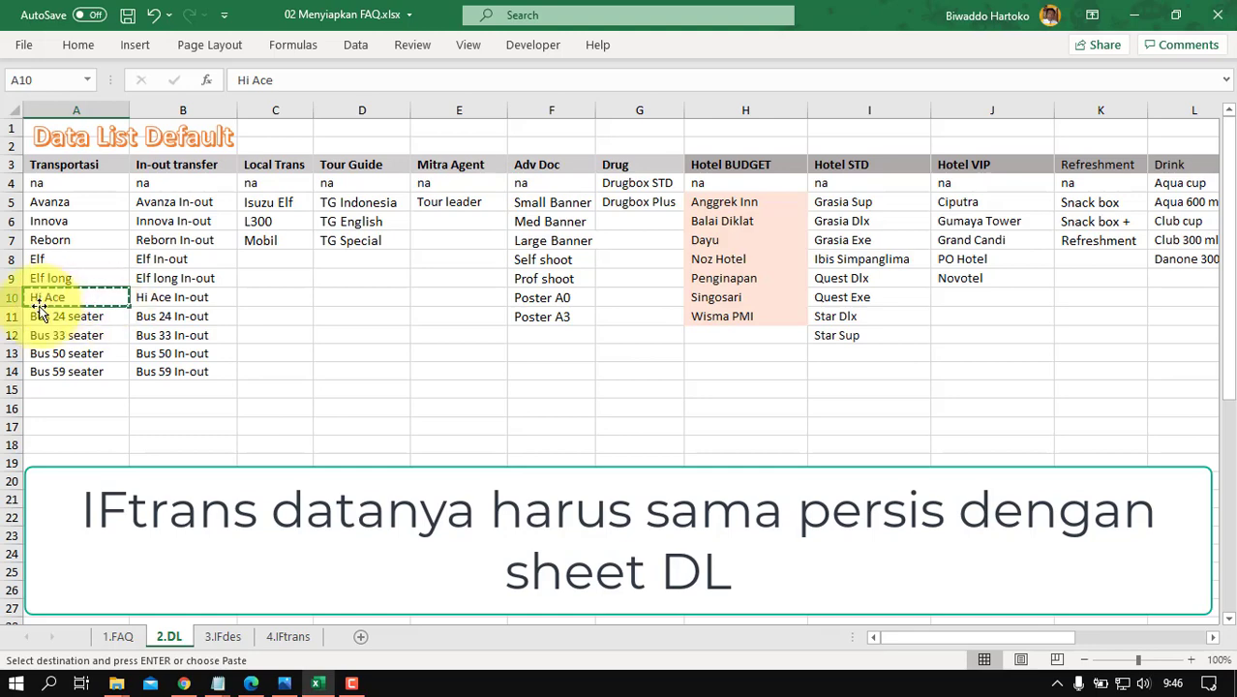
click(293, 638)
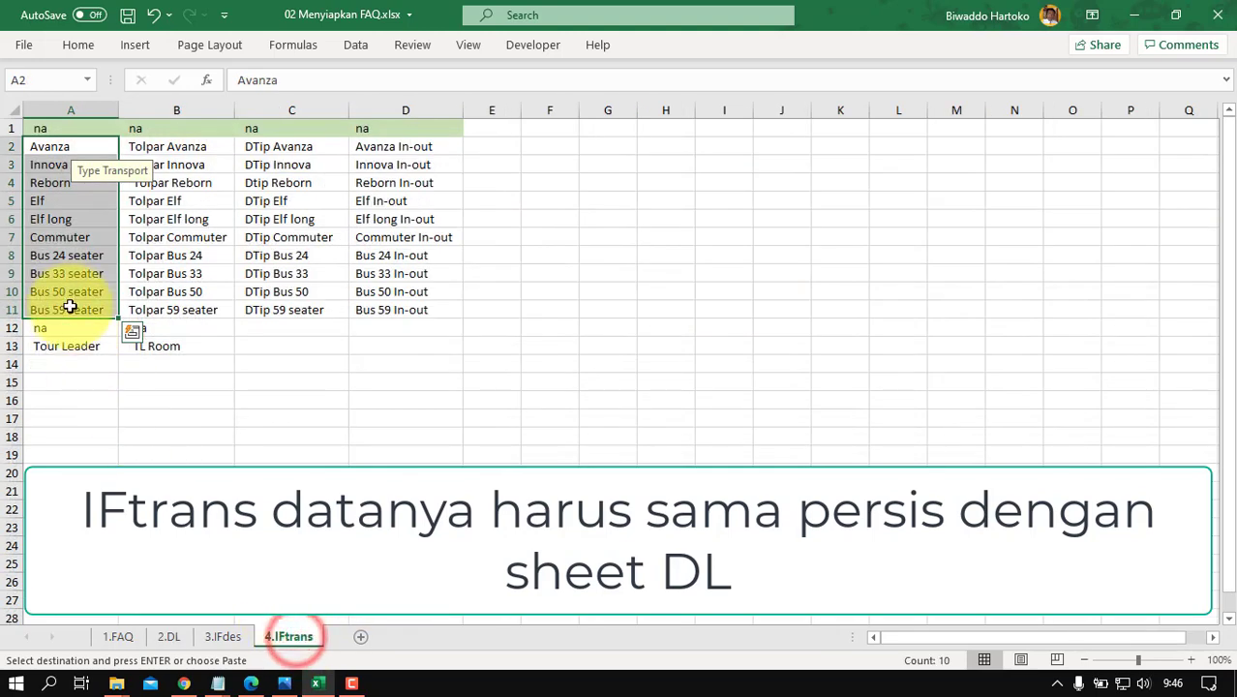
click(52, 240)
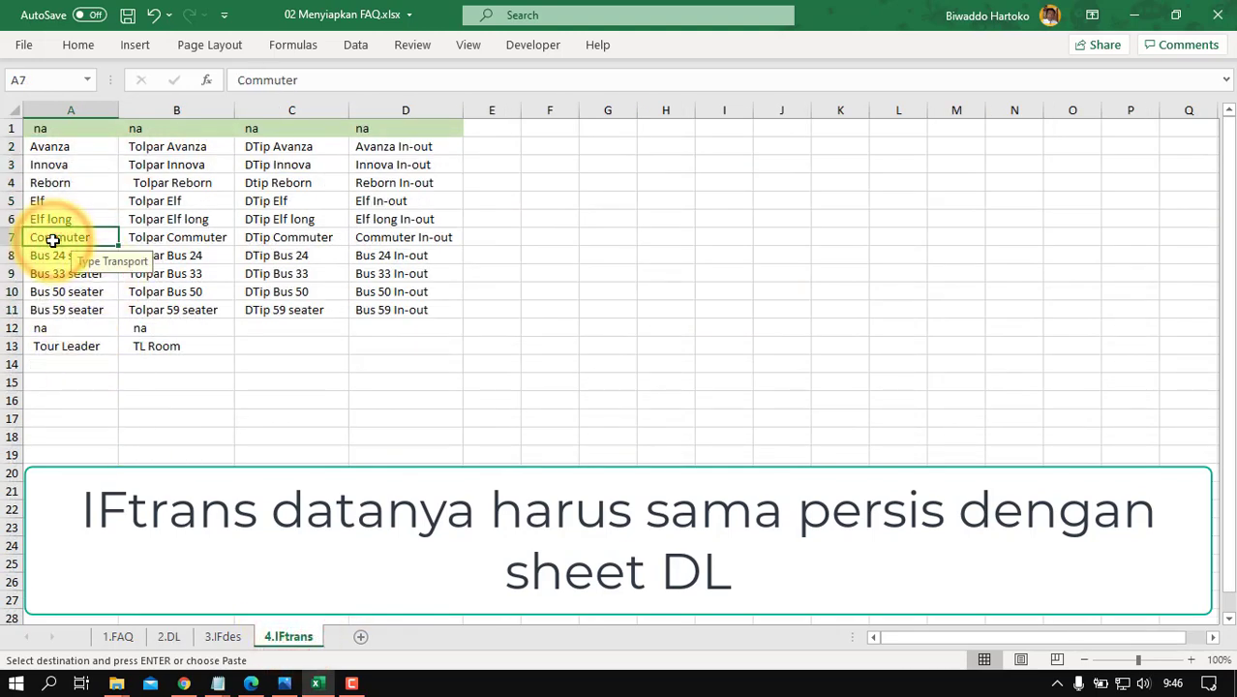
key(Return)
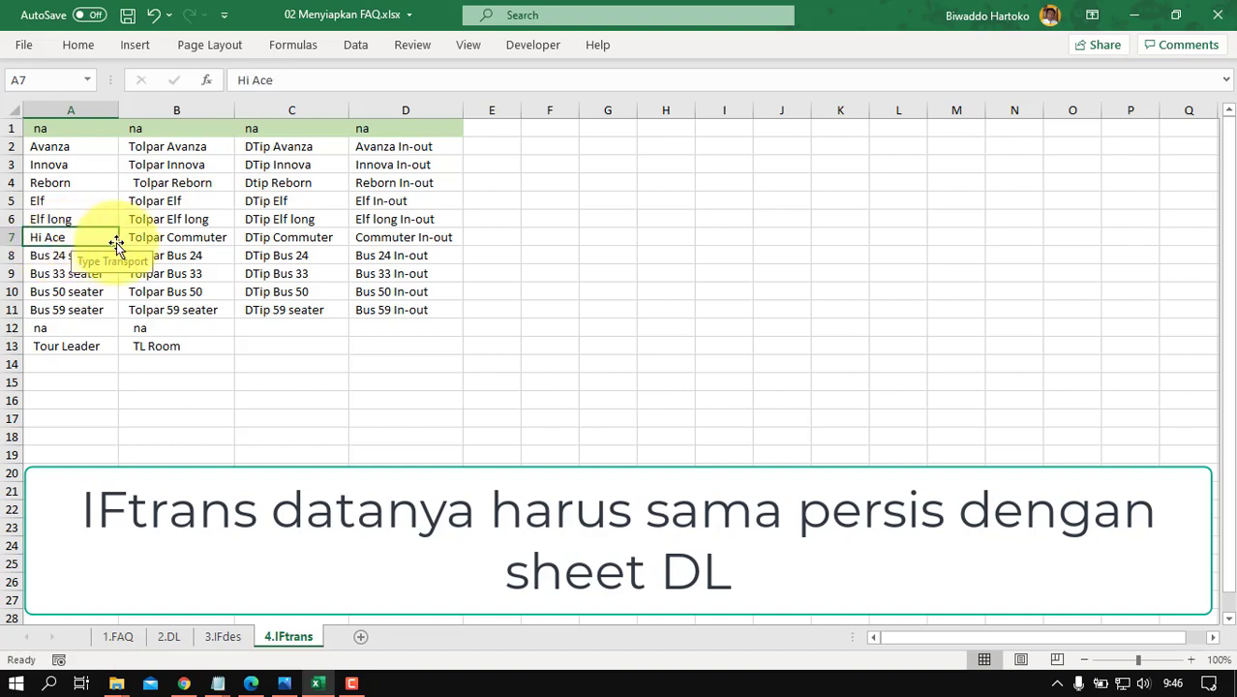
Step: Change the toll parking entry in B7 of the 4.IFtrans sheet to Tolpar Hi Ace
click(155, 237)
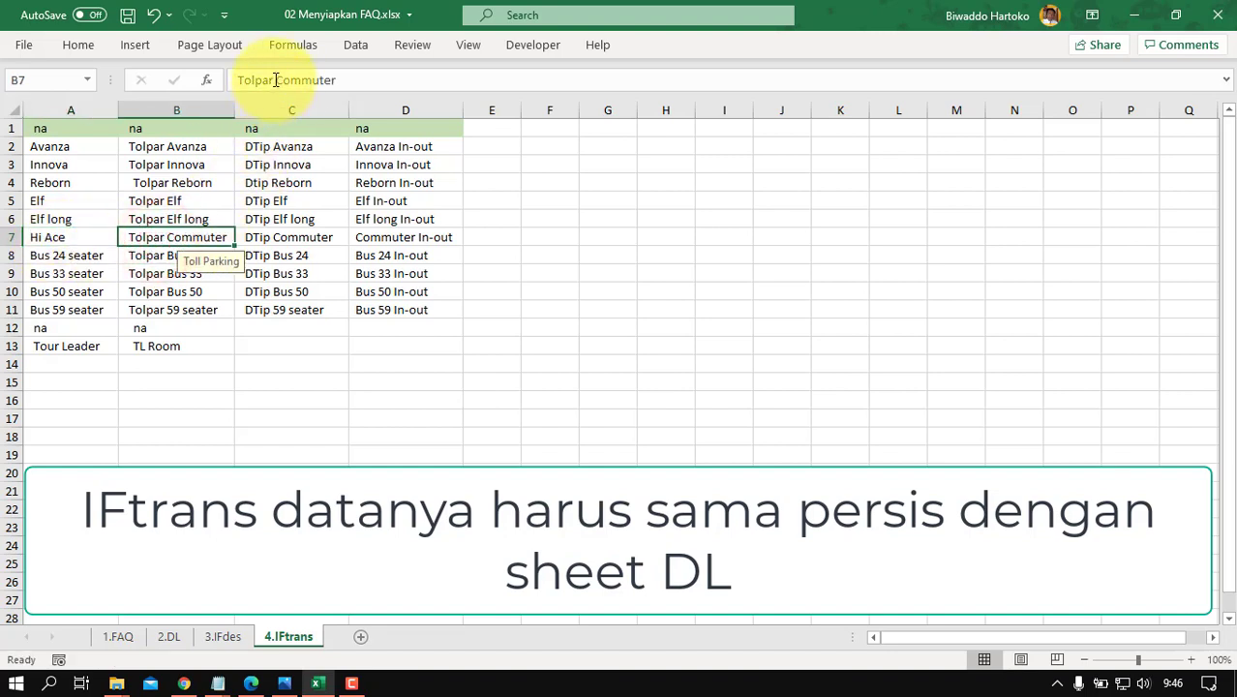
drag(276, 80, 414, 84)
text(Hi Ac)
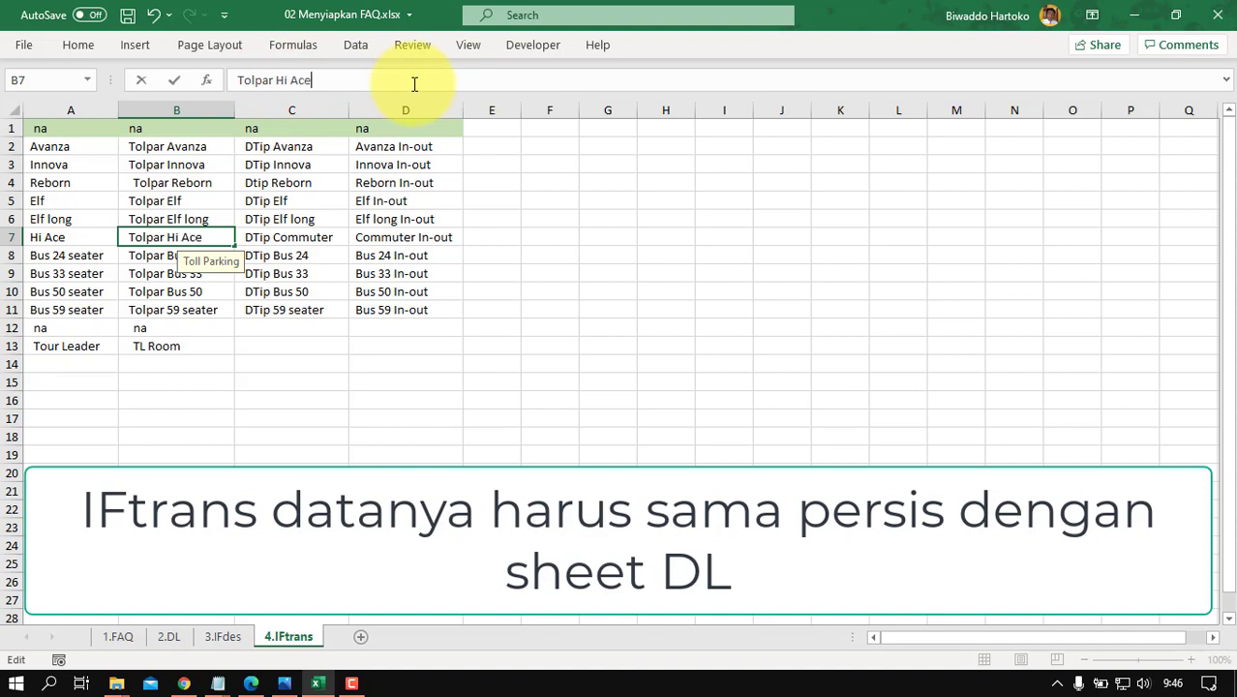
key(Return)
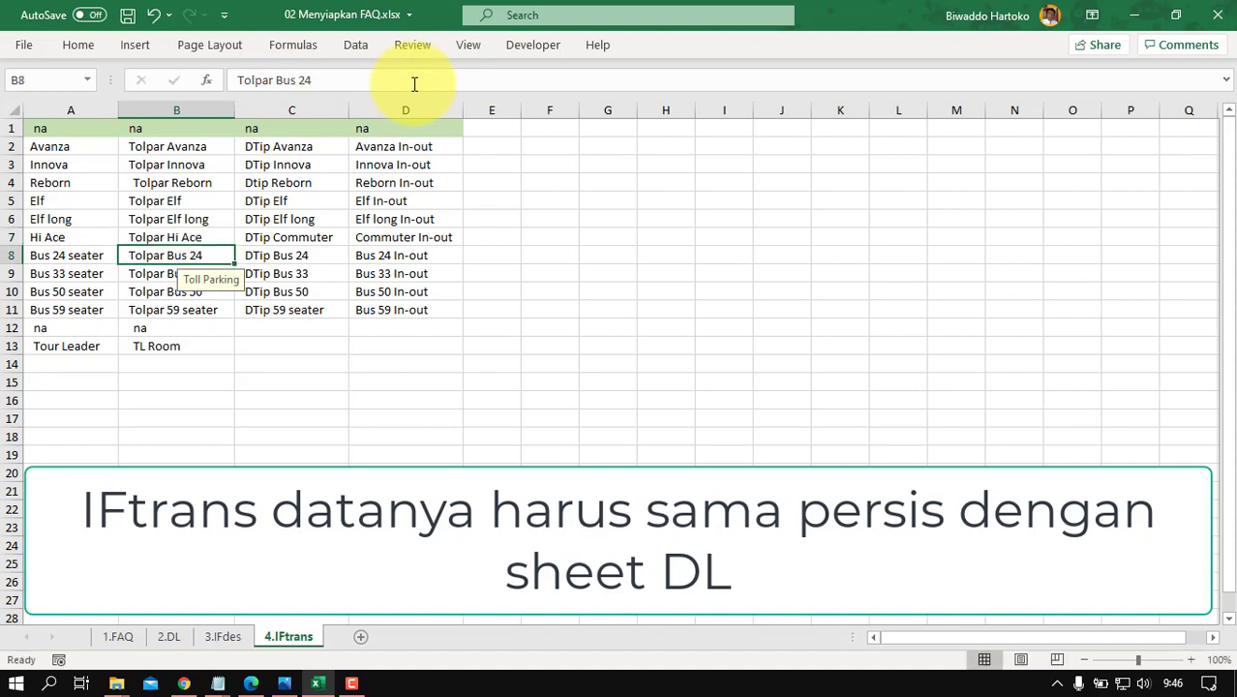
Step: Change the driver tip entry in C7 of the 4.IFtrans sheet to DTip Hi Ace
click(295, 237)
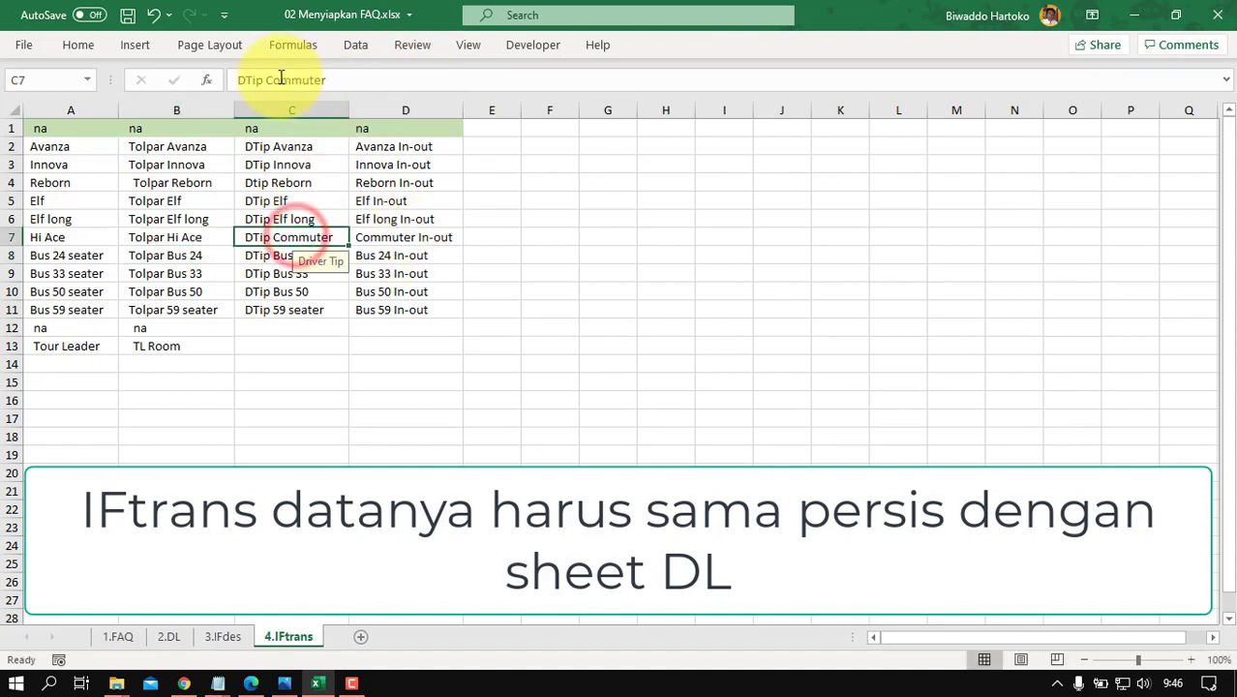
drag(268, 79, 374, 80)
text(Hi Ace)
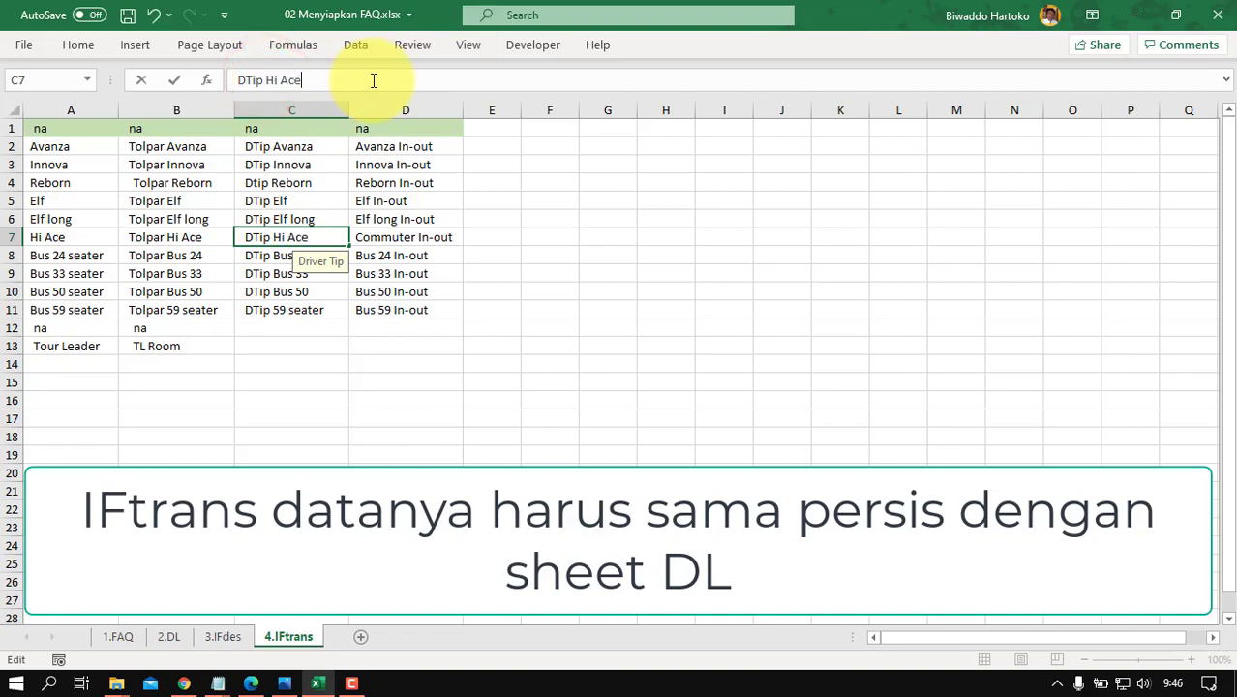
key(Return)
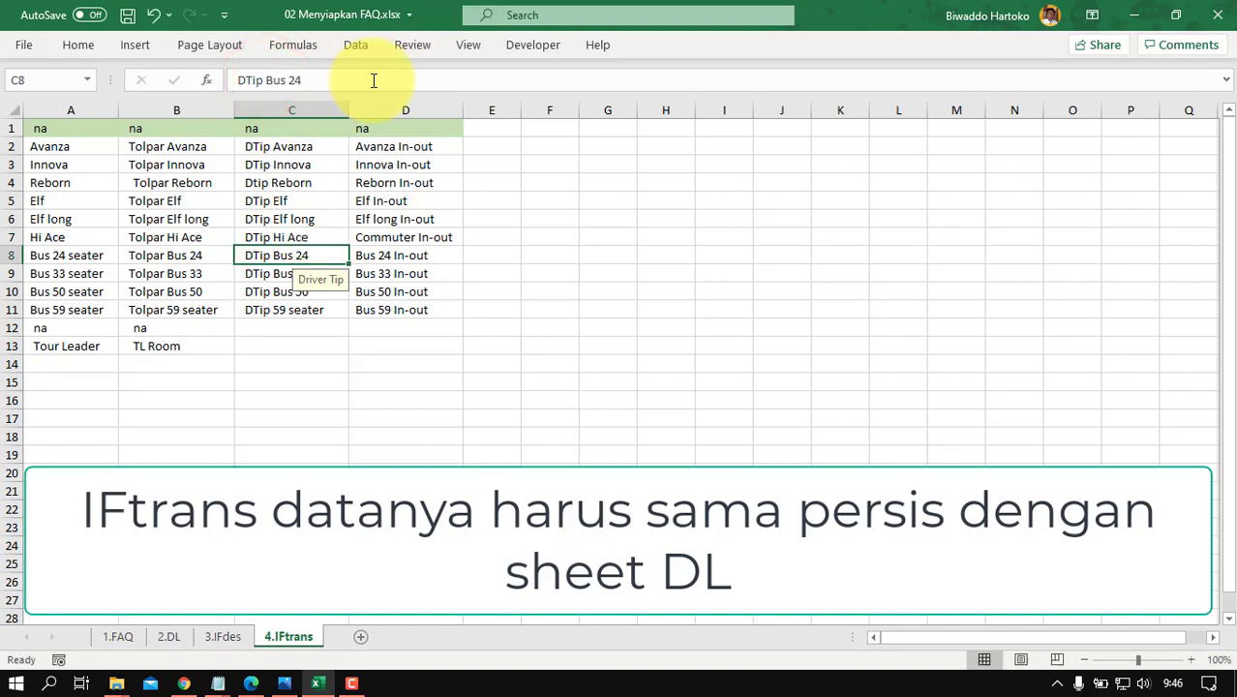
Step: Change the in-out transfer entry in D7 of the 4.IFtrans sheet to Hi Ace In-out
click(397, 239)
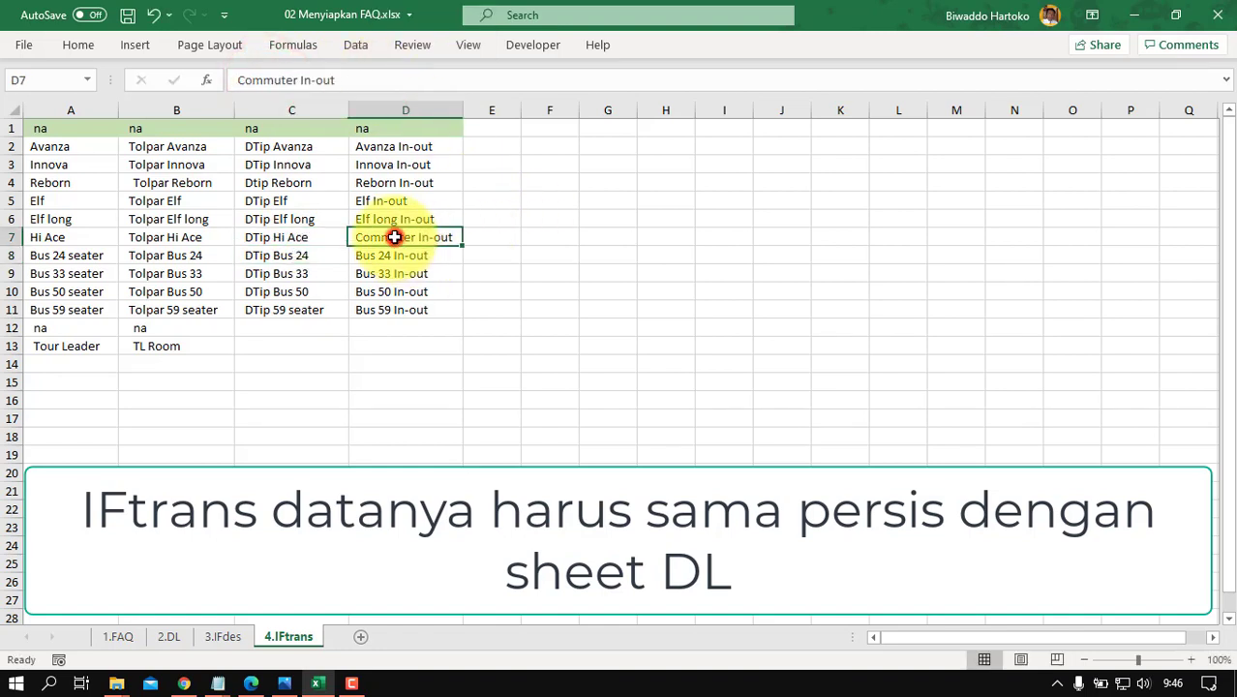
double_click(295, 81)
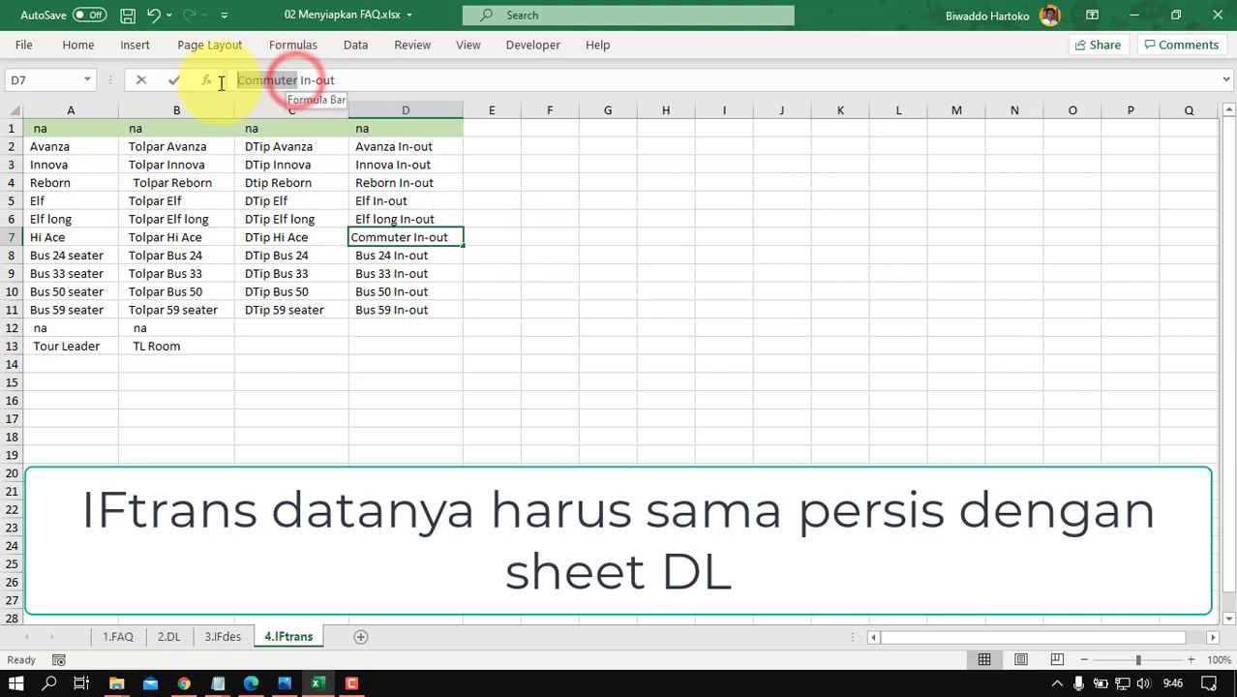
text(Hi Ac)
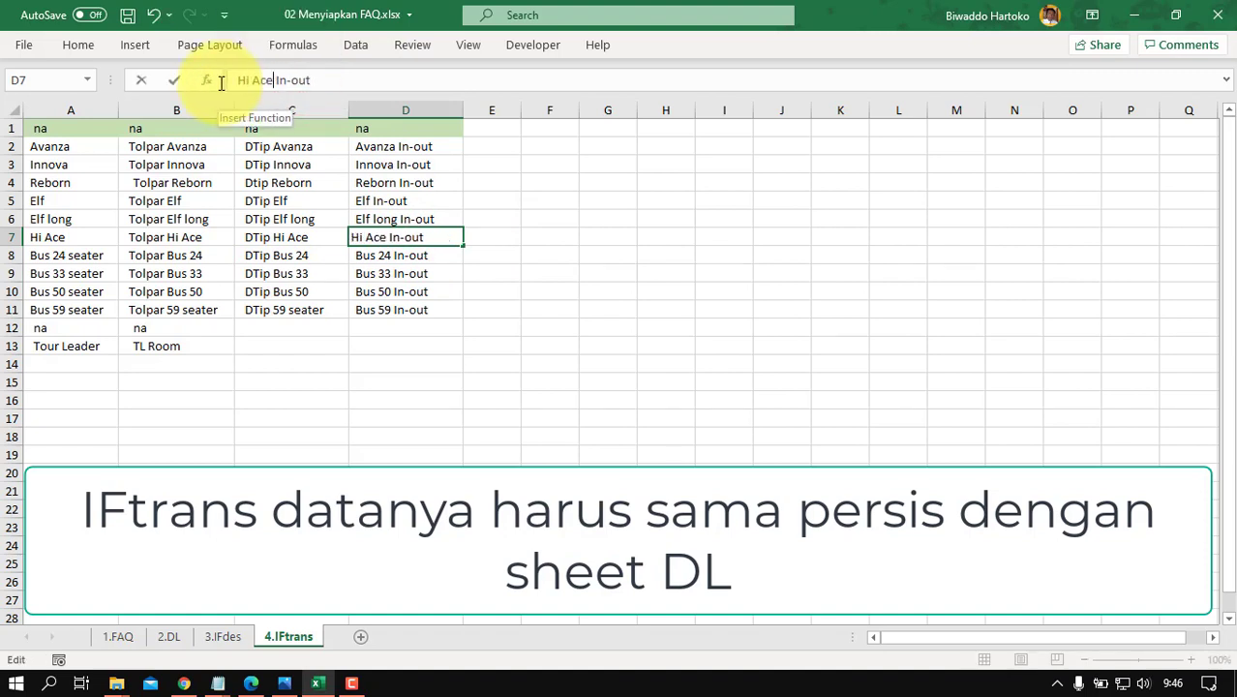
key(Return)
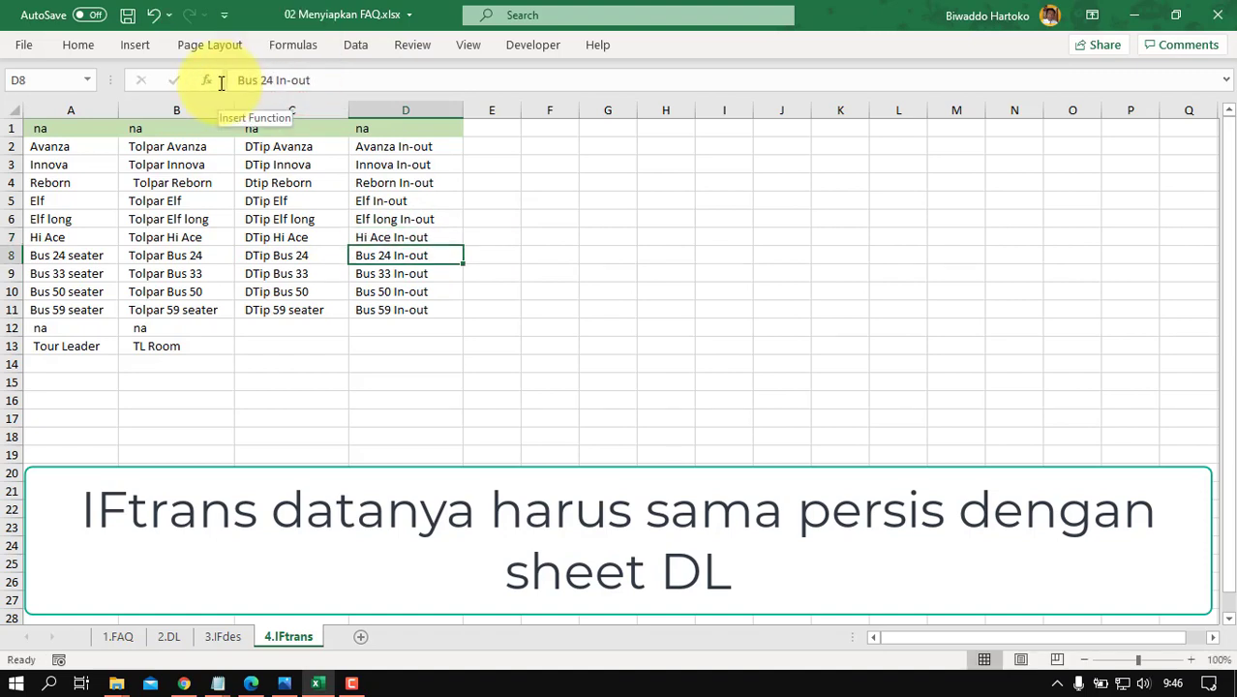
Step: Review the transport types in A1:A11 and the tour leader and room pairs in A12:B13 of the 4.IFtrans sheet
drag(51, 129, 60, 310)
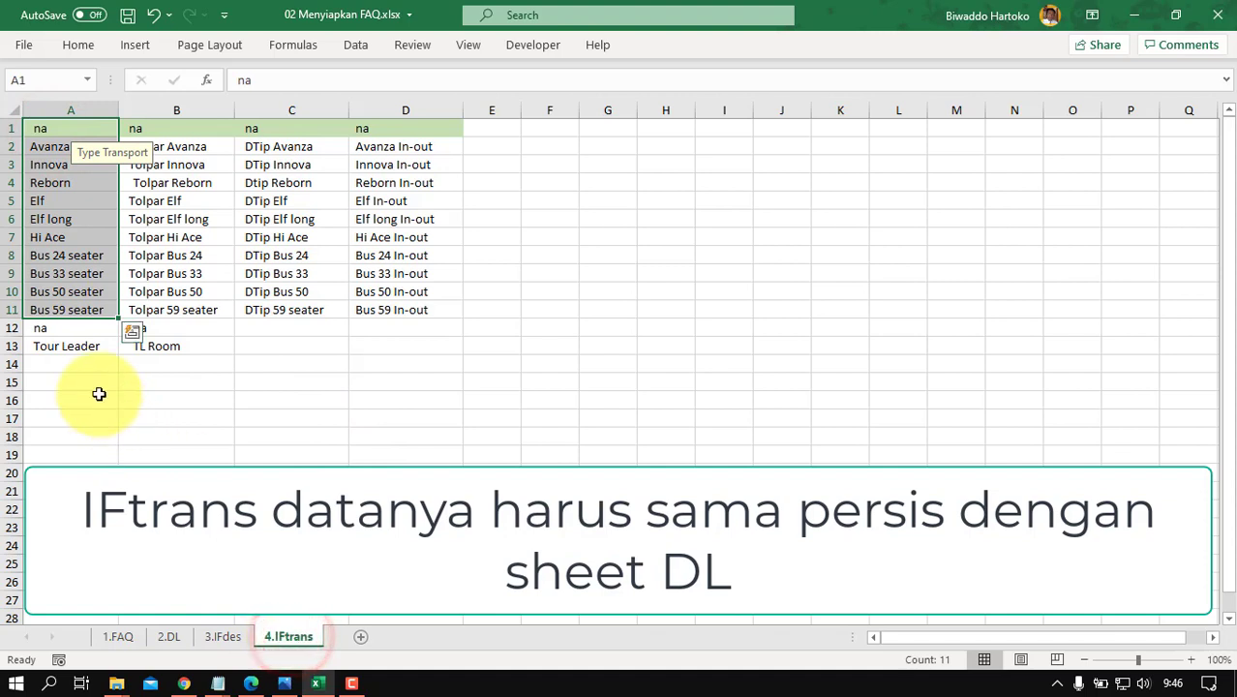
click(54, 328)
drag(91, 336, 160, 346)
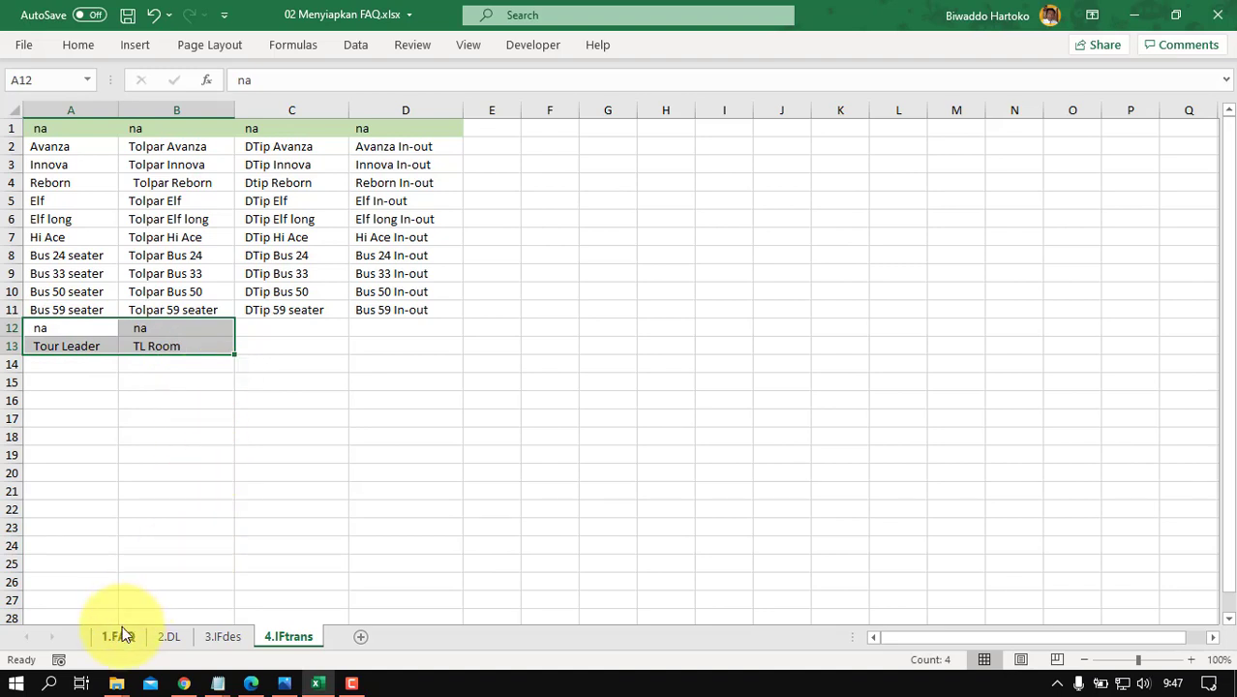
click(57, 332)
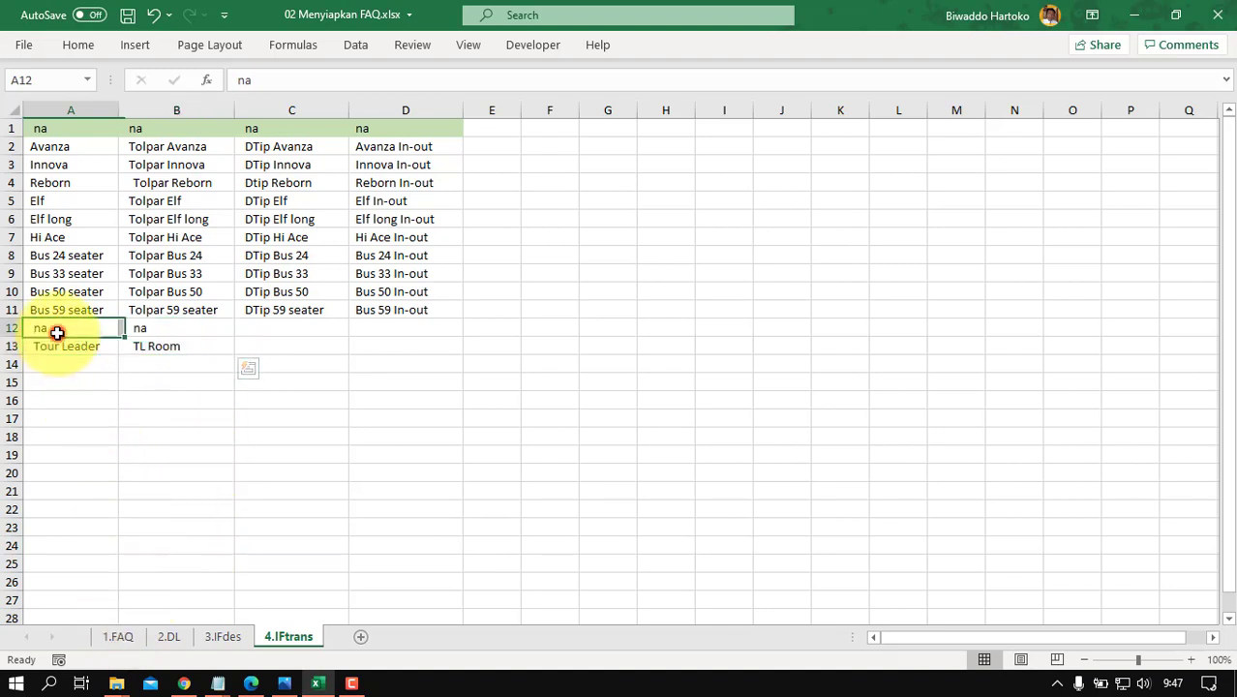
click(170, 334)
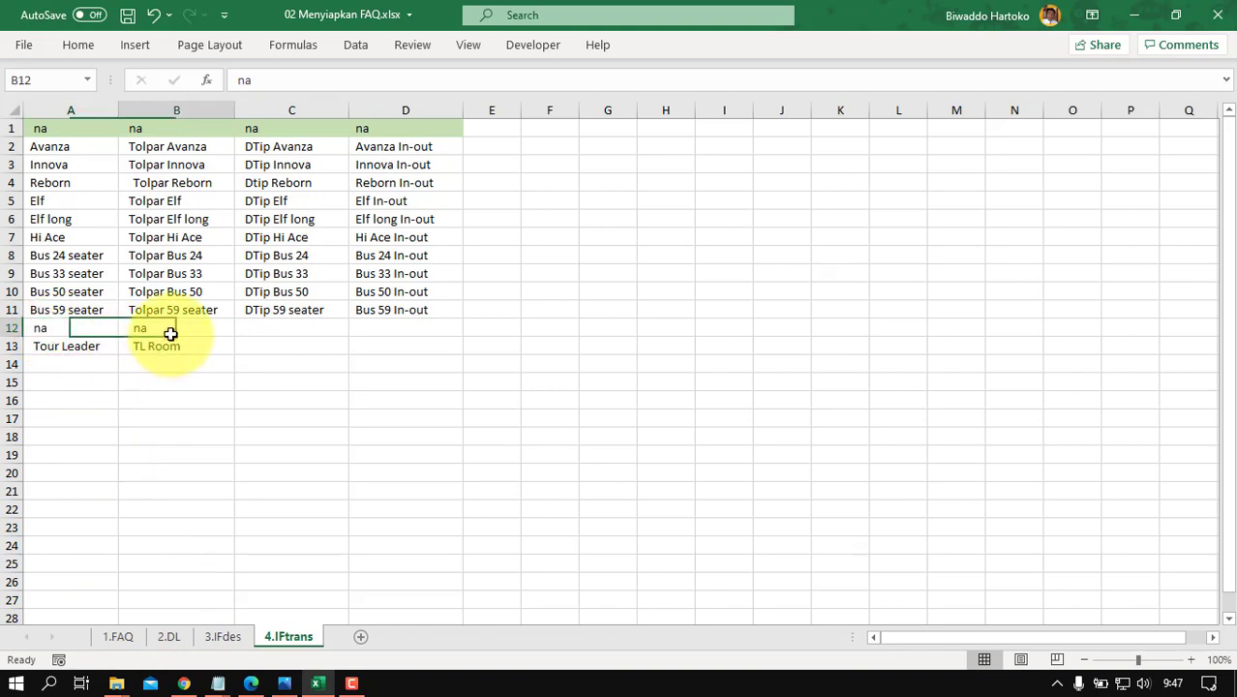
click(57, 350)
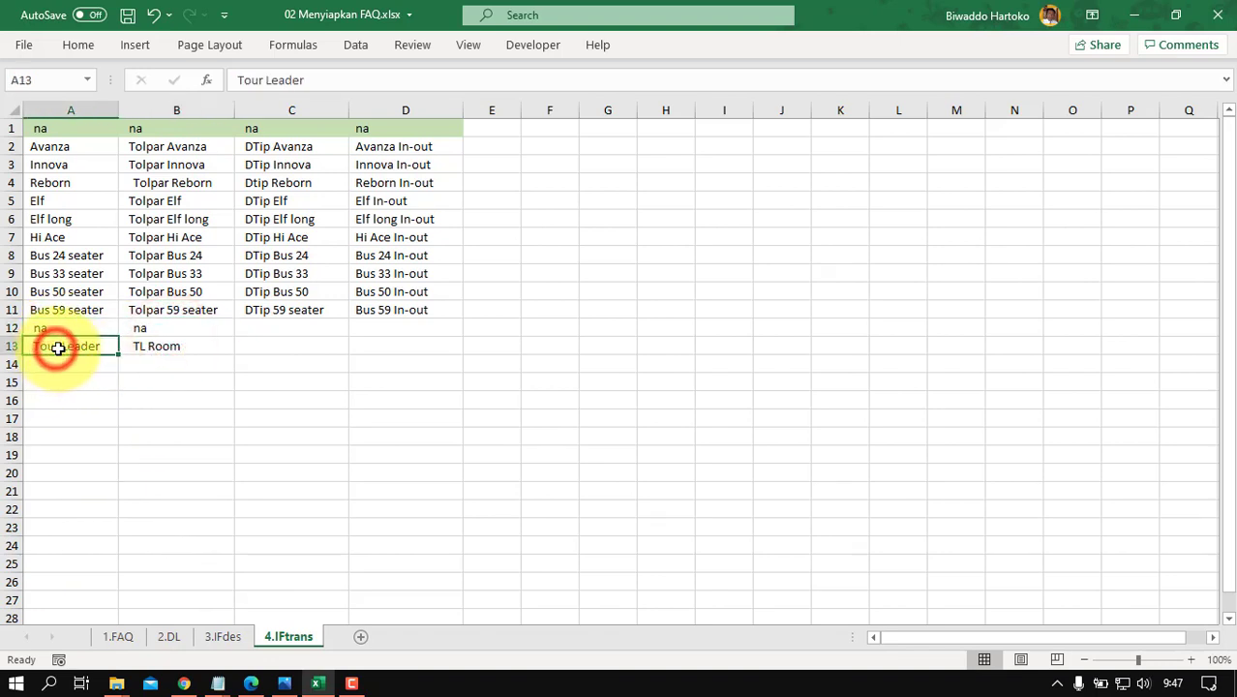
click(171, 346)
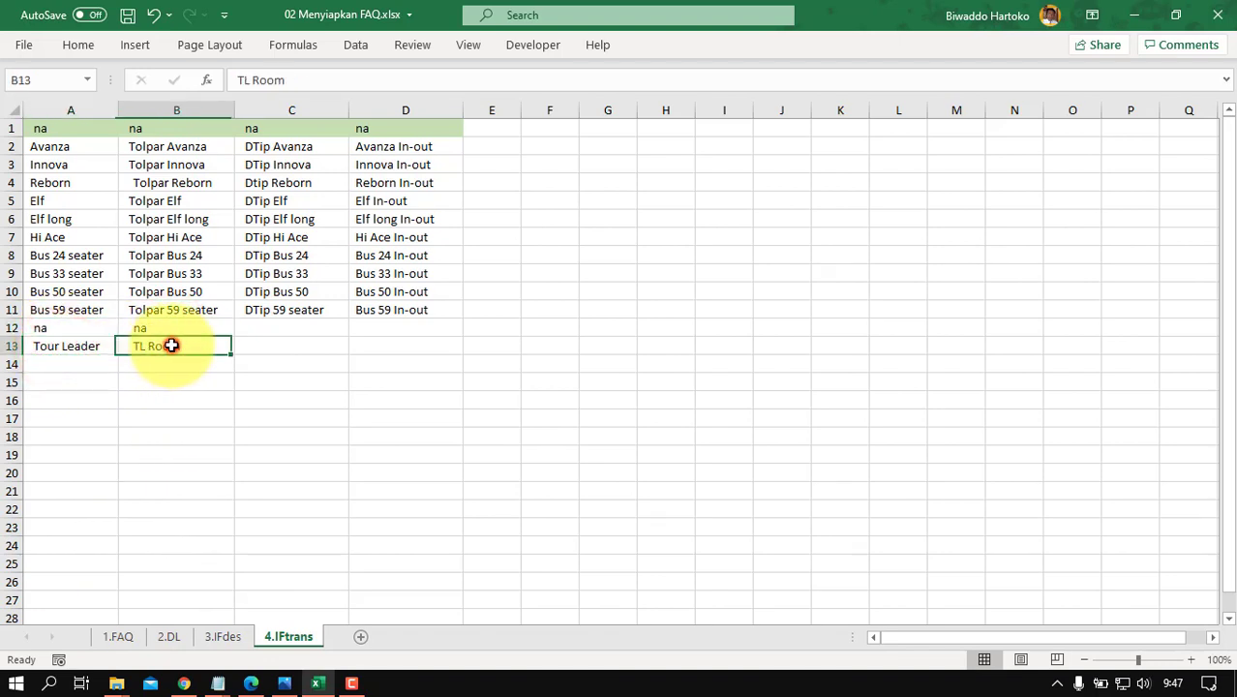
click(54, 328)
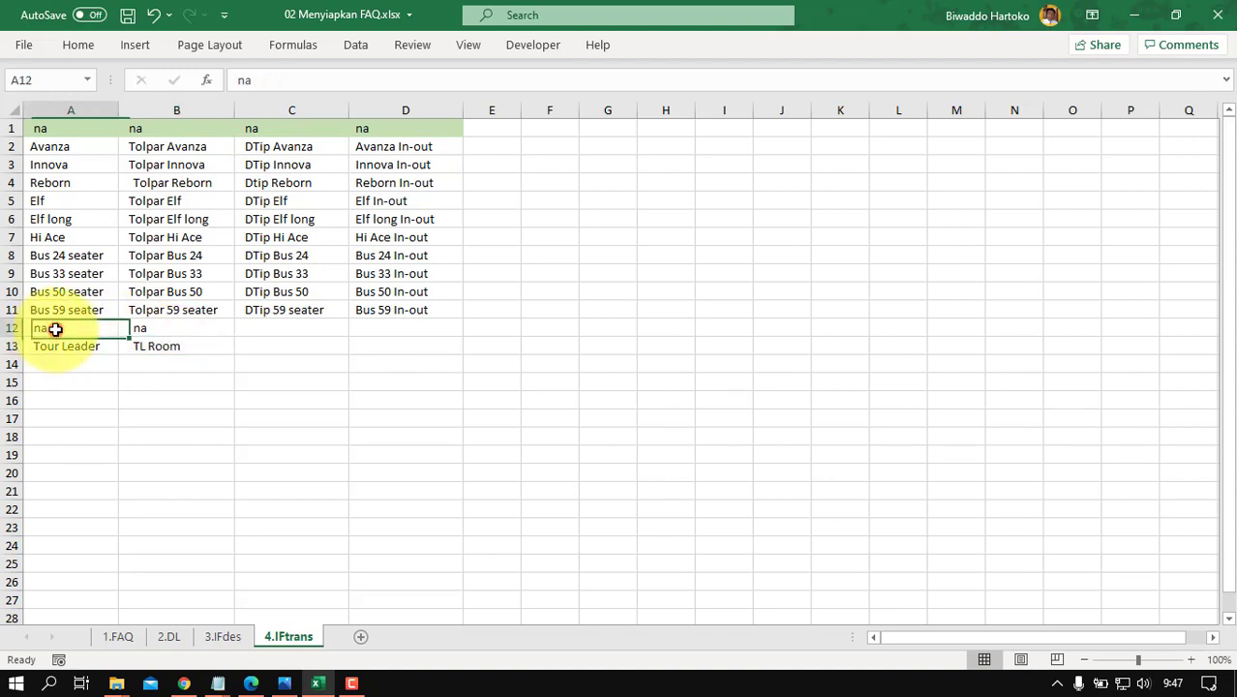
Step: Enter na for Tour leader ( mitra agent ) in D15 of the 1.FAQ sheet
click(116, 638)
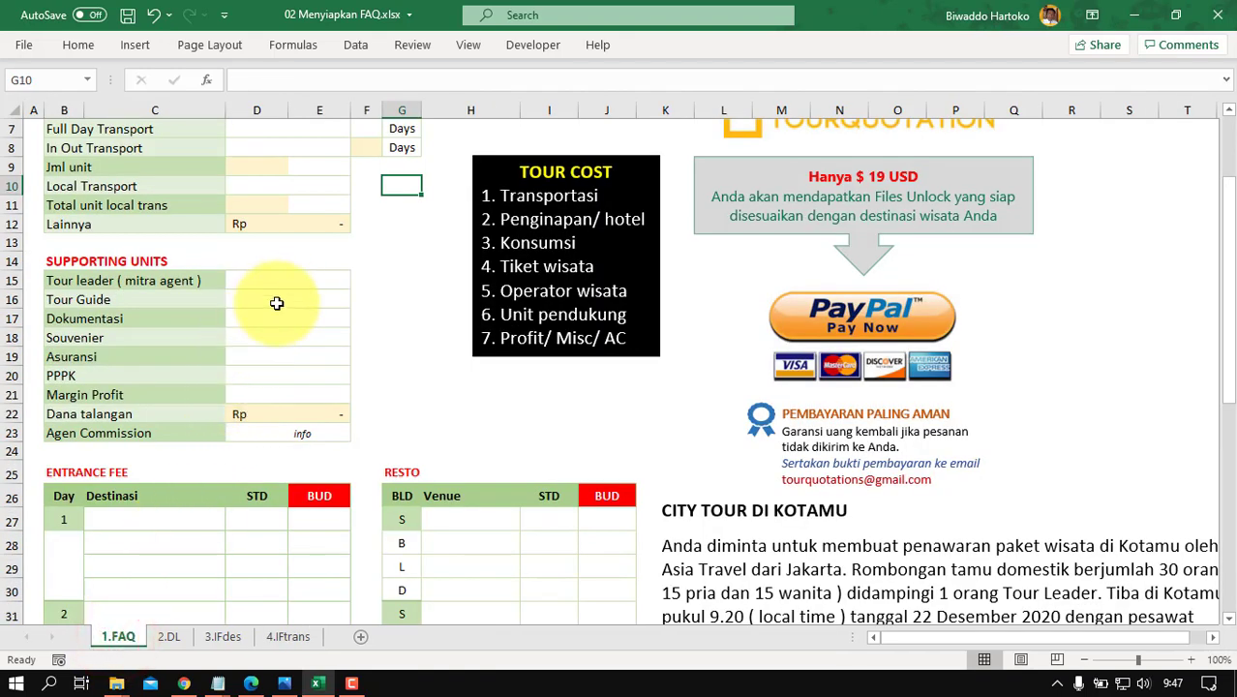
click(275, 279)
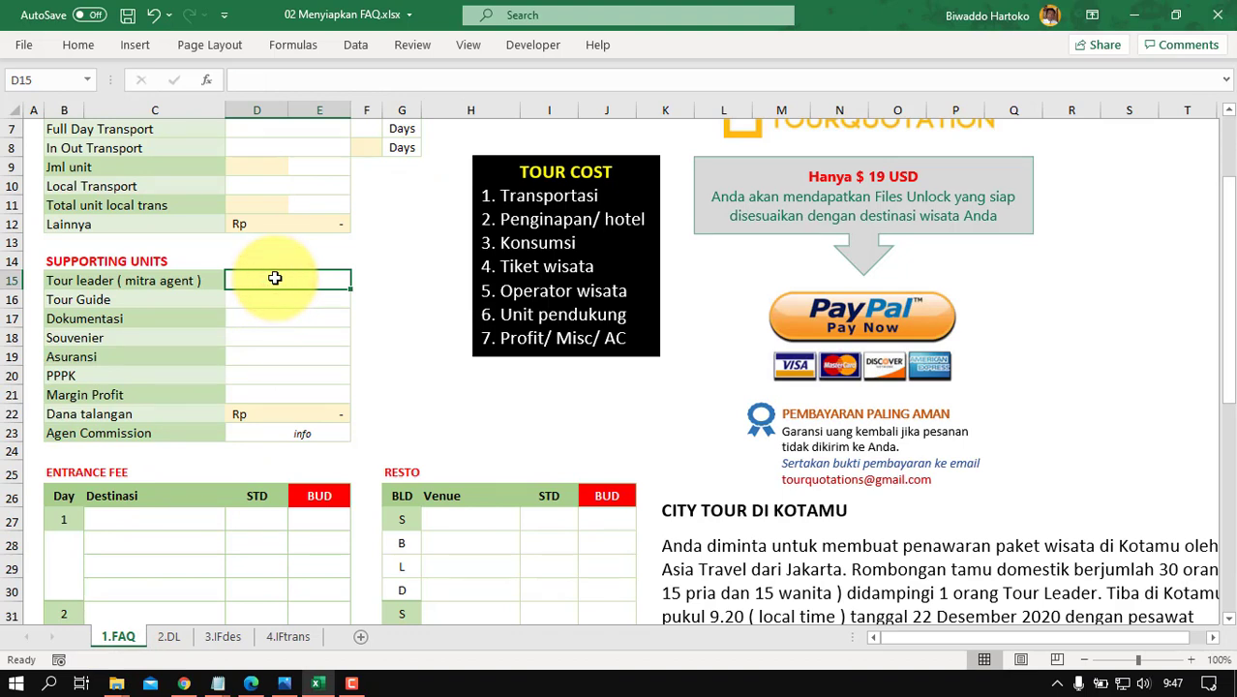
text(va)
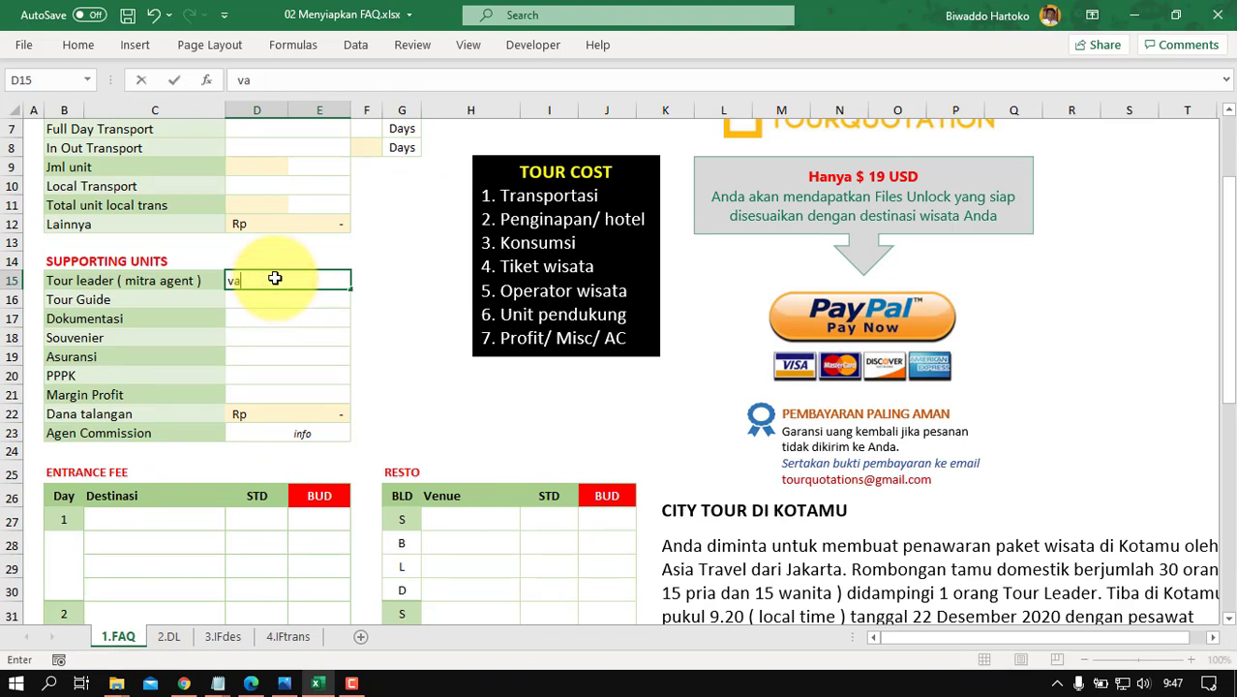
key(BackSpace)
key(BackSpace)
text(na)
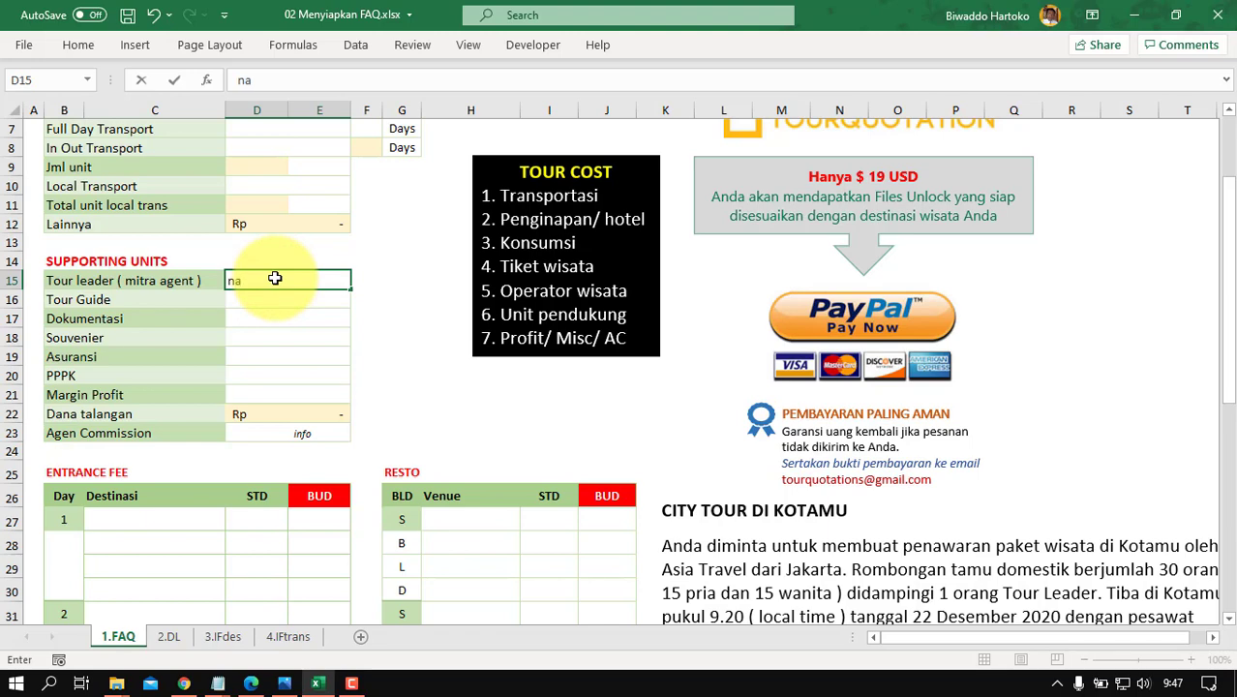
Step: Check which room value in B12:B13 of the 4.IFtrans sheet corresponds to each tour leader option
click(288, 636)
click(161, 330)
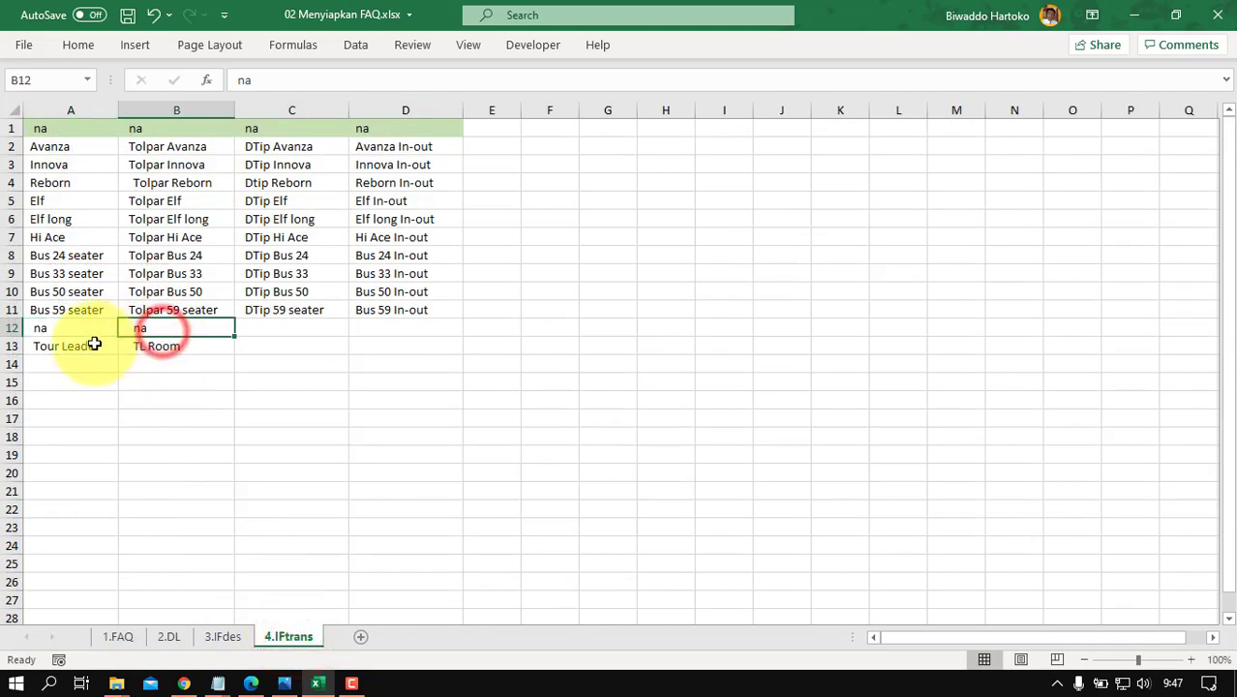
click(52, 348)
click(157, 346)
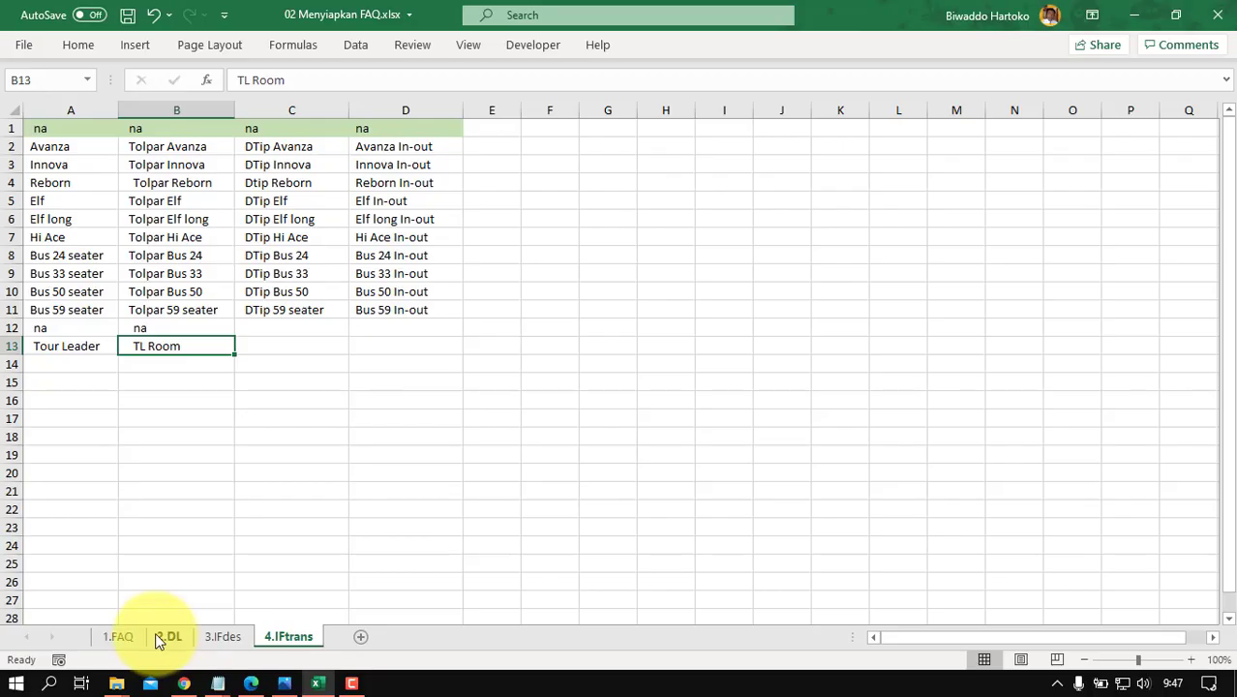
Step: Enter the tour code CTSRG32-V1 in E1 of the 1.FAQ sheet's General Info section
click(118, 637)
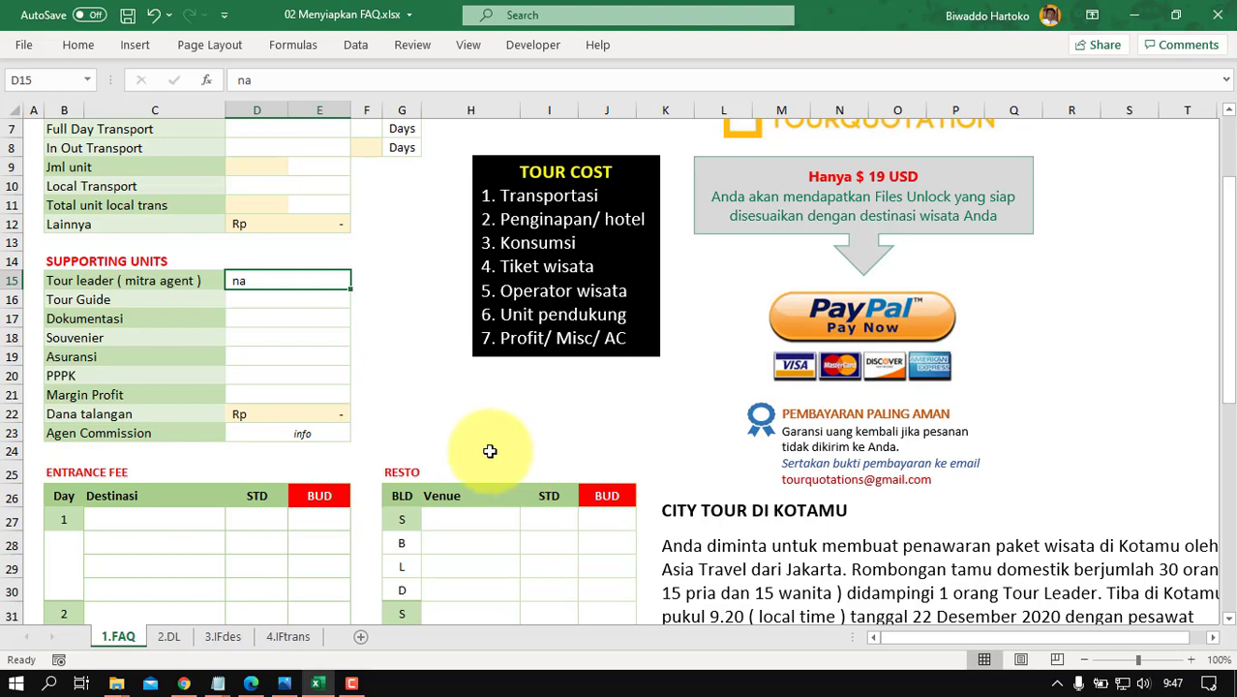
scroll(470, 426, up, 2)
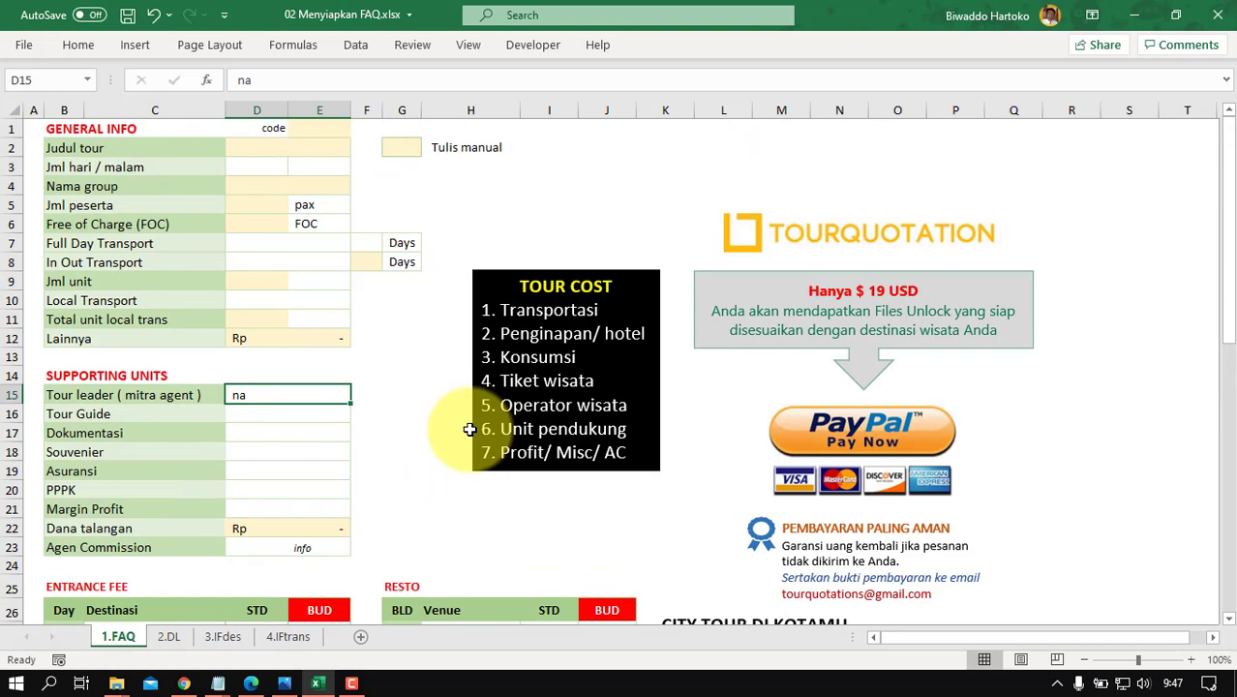
click(401, 145)
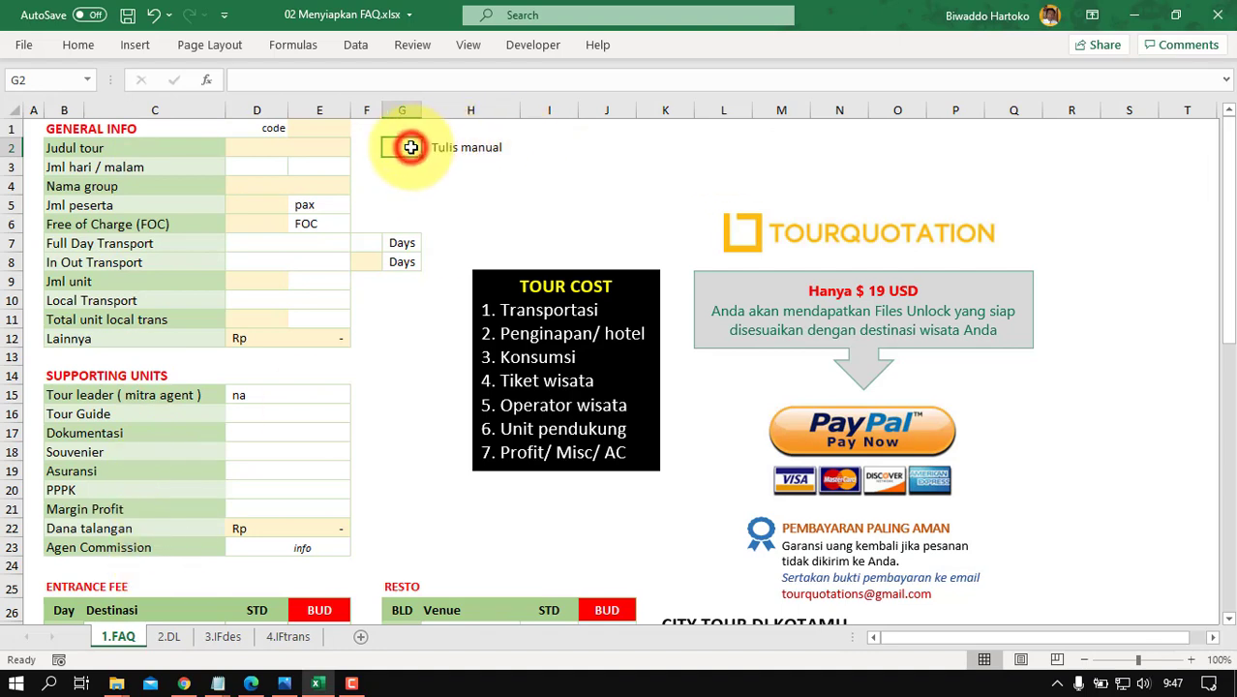
click(278, 240)
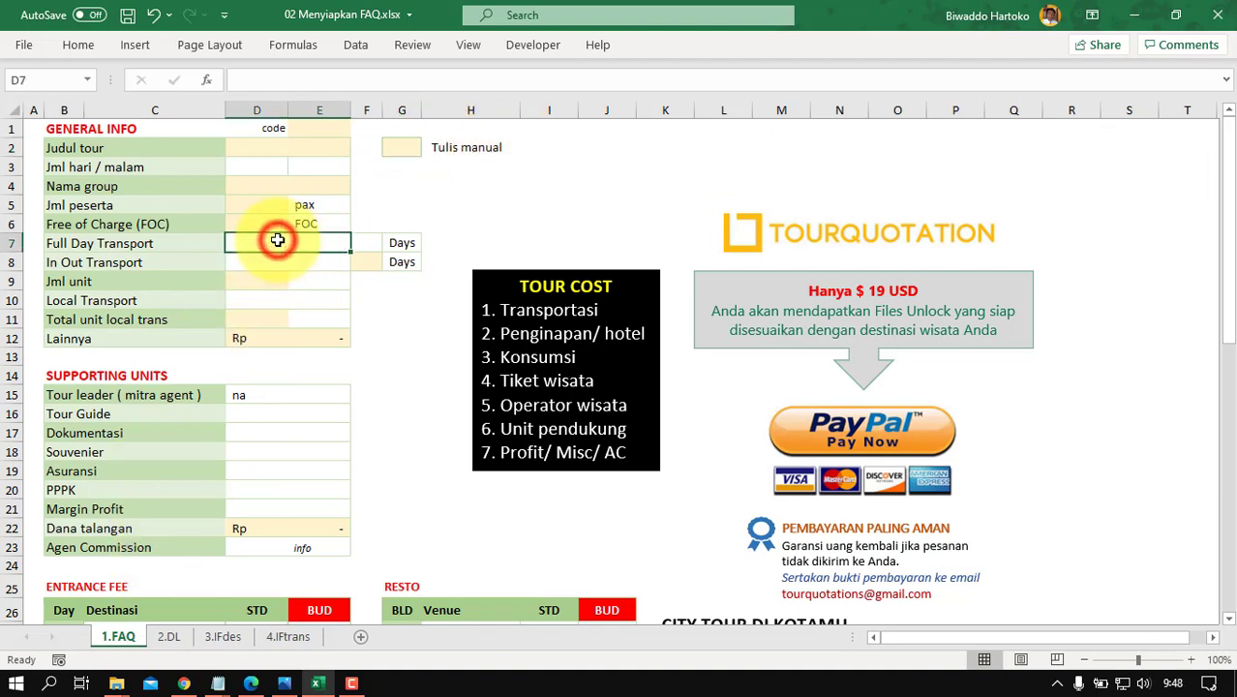
click(402, 147)
click(315, 127)
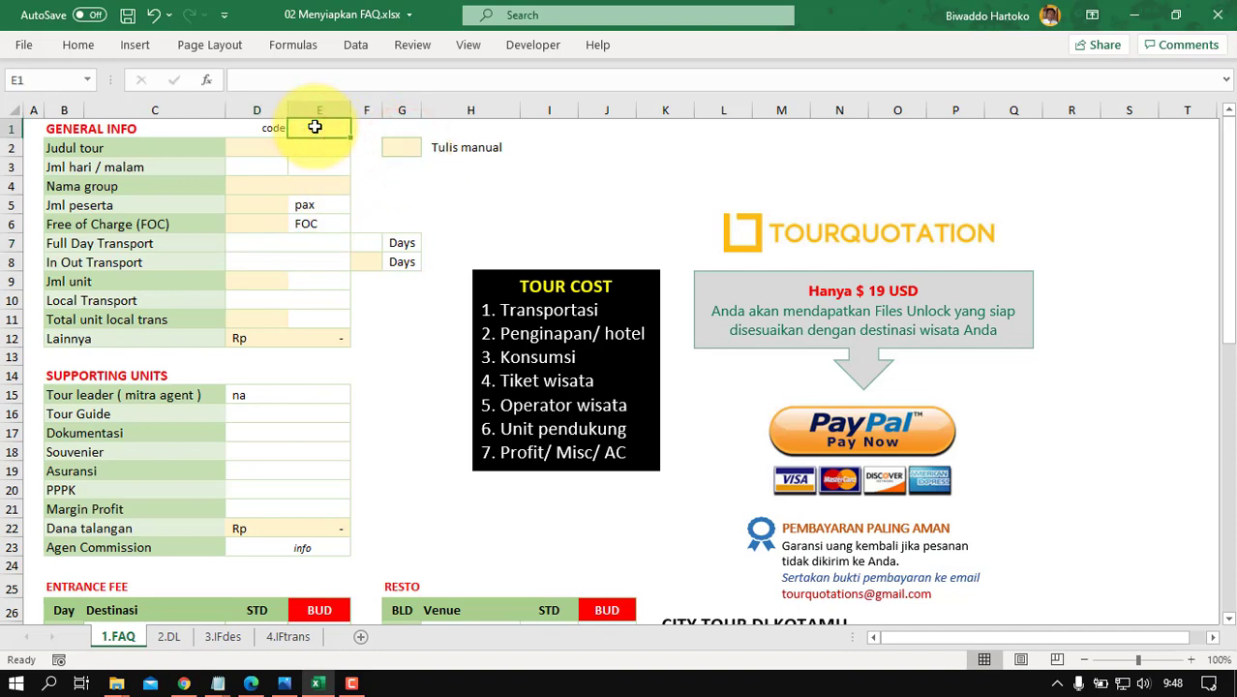
text(CT)
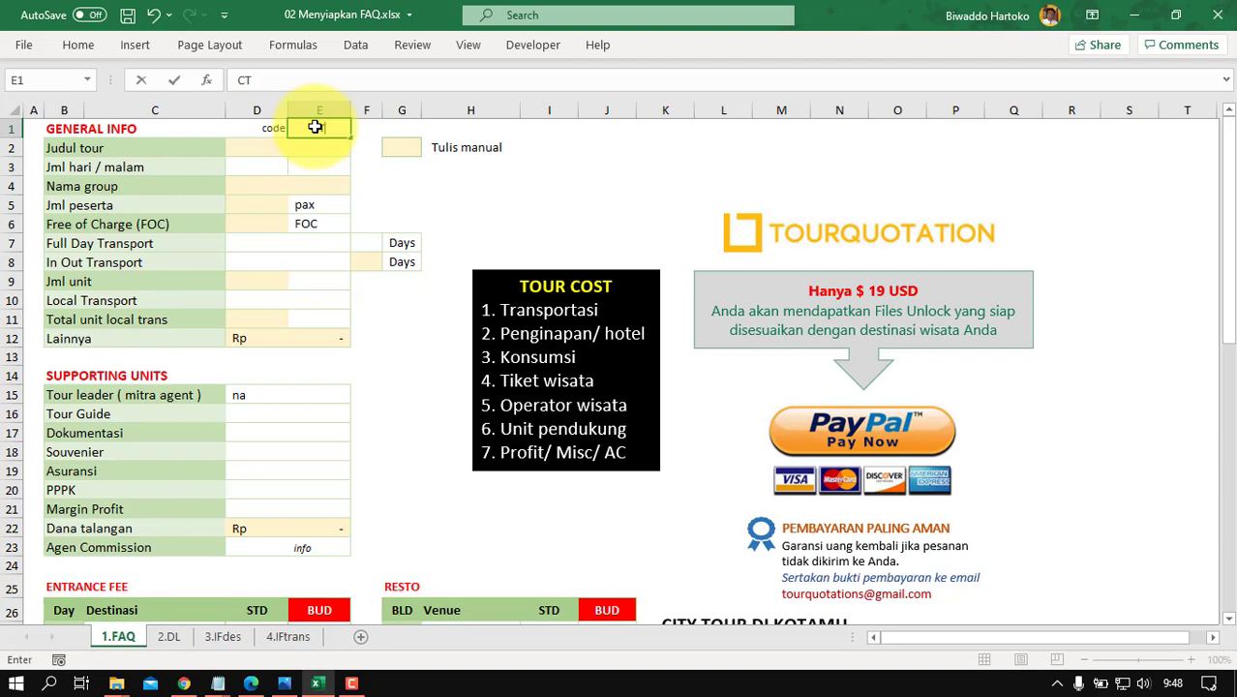
text(SRG32-V1)
key(Return)
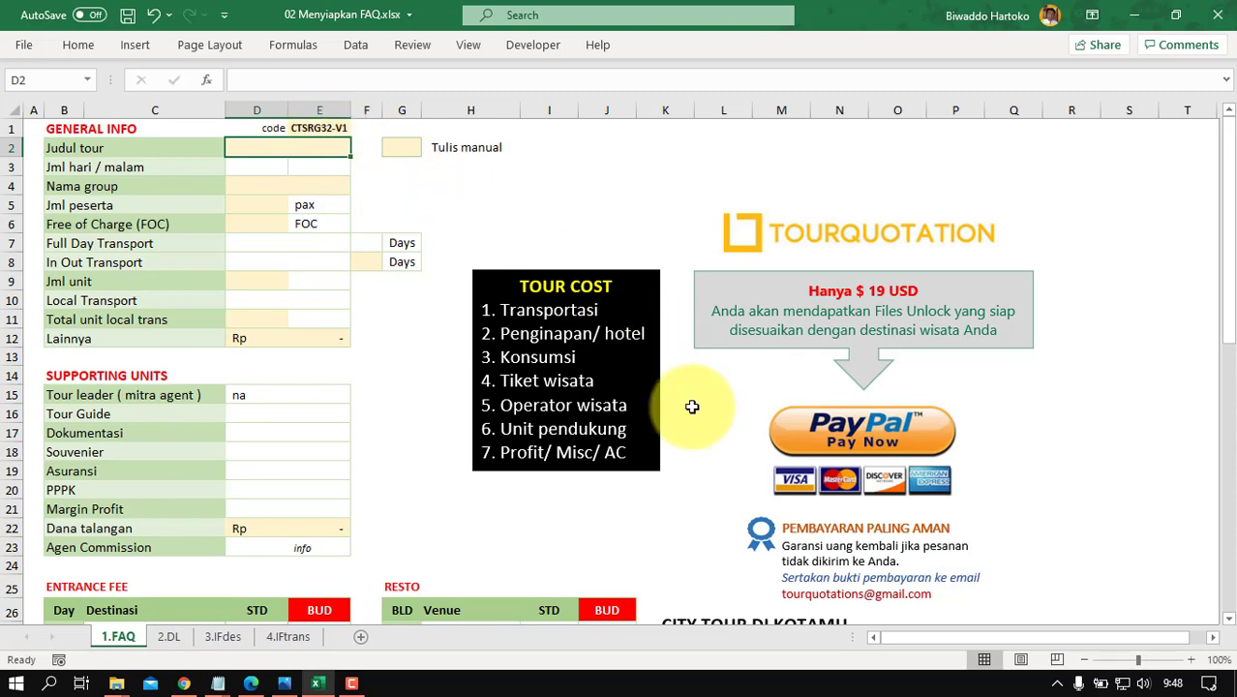
Step: Examine the Entrance Fee table's day rows against the arrival time and package requirements in the City Tour di Kotamu brief
scroll(678, 402, down, 5)
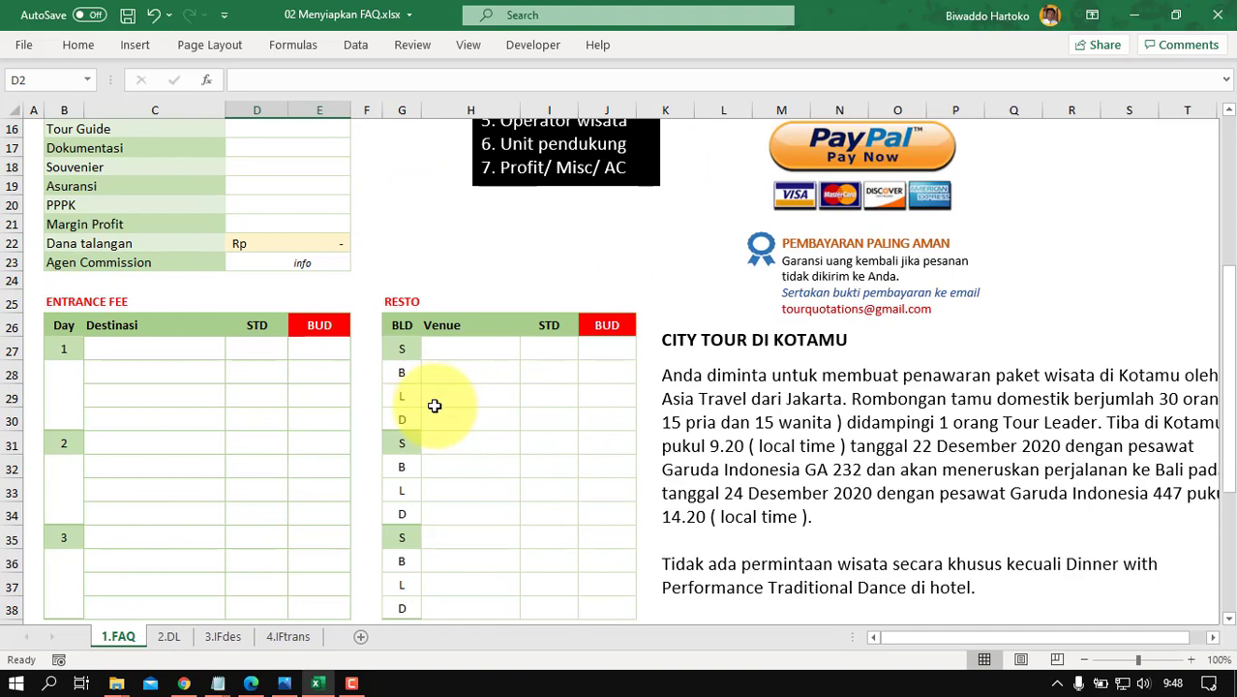
click(63, 325)
drag(105, 343, 314, 398)
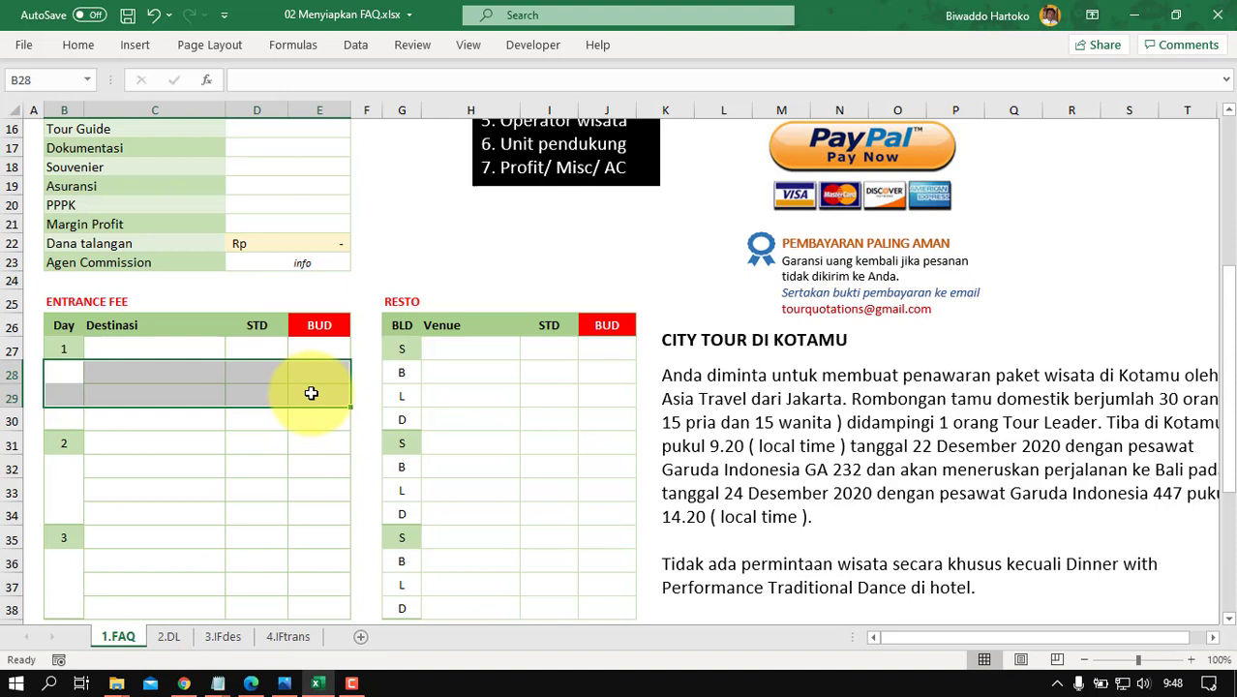
click(721, 446)
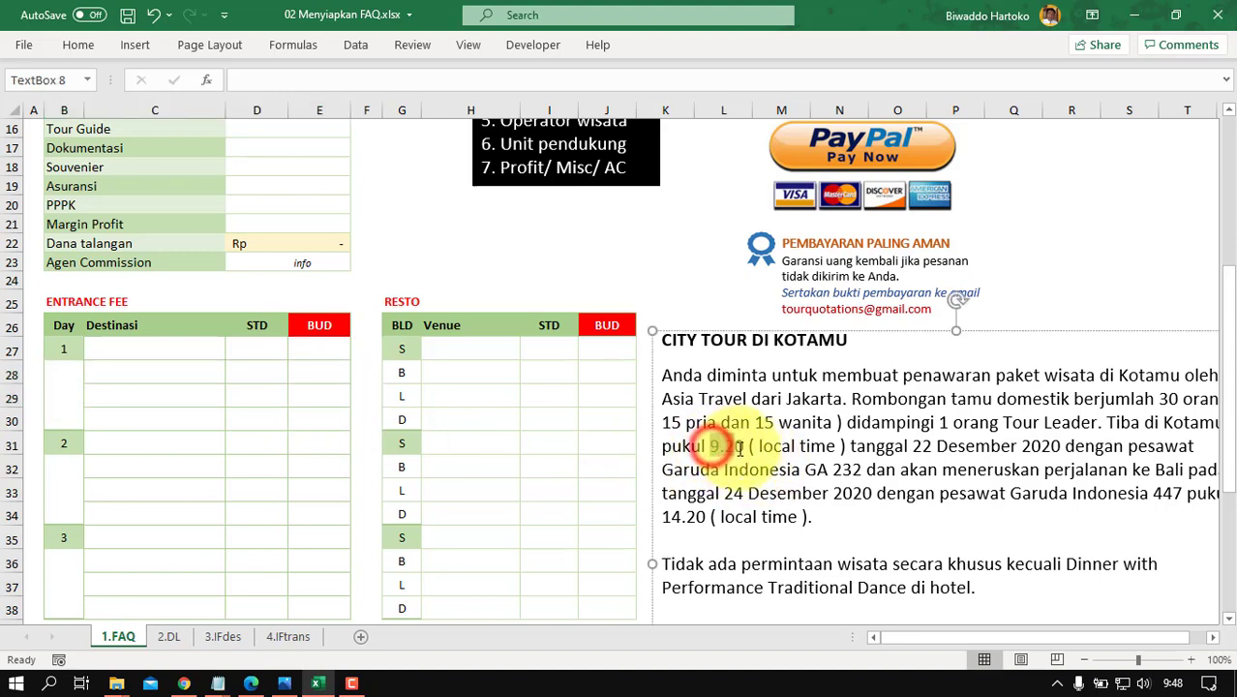
double_click(740, 448)
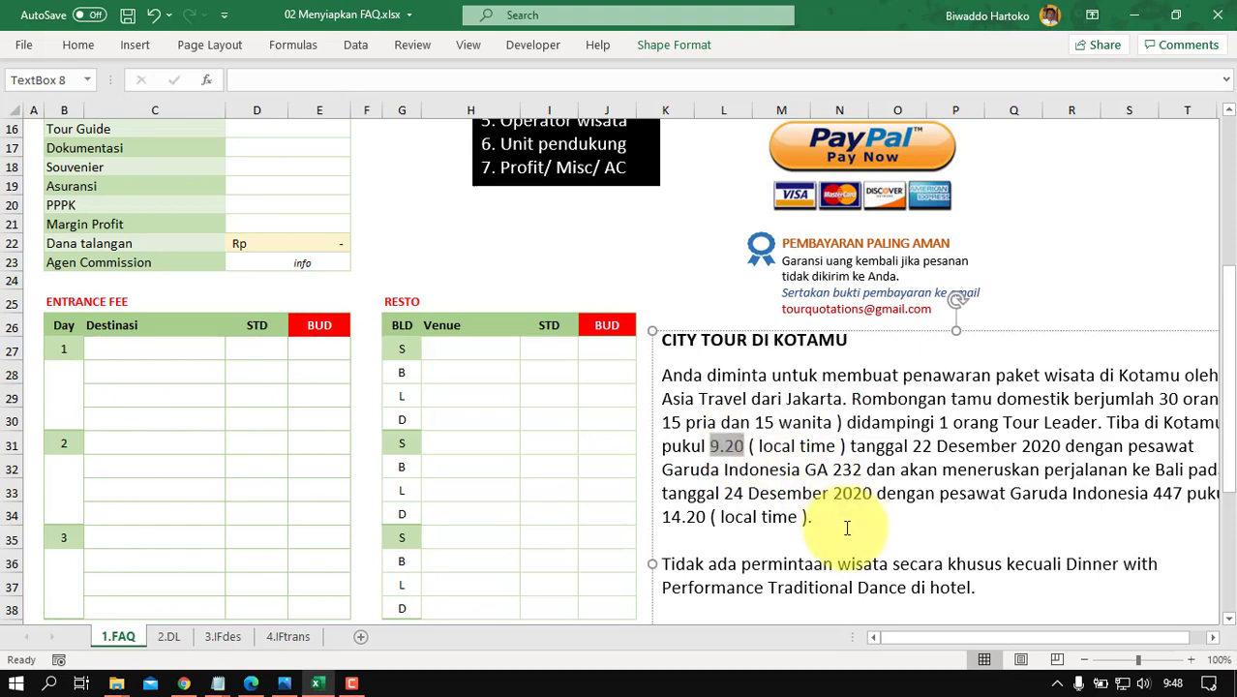
scroll(794, 512, down, 3)
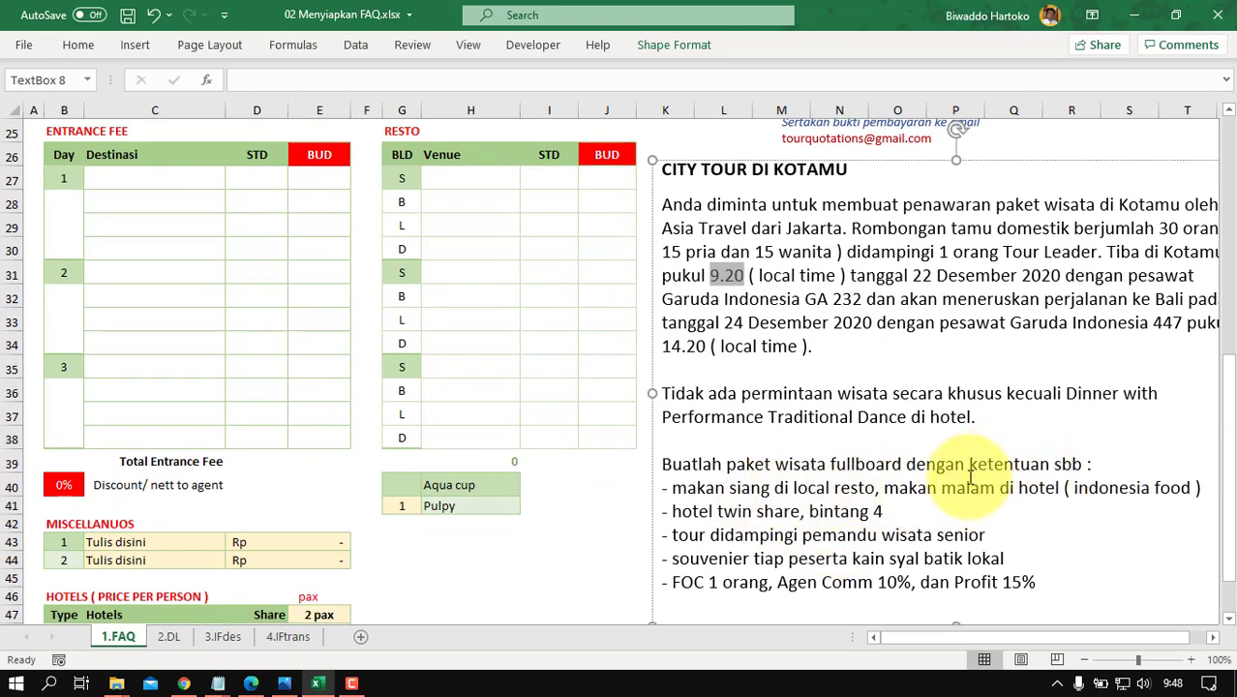
scroll(877, 496, up, 1)
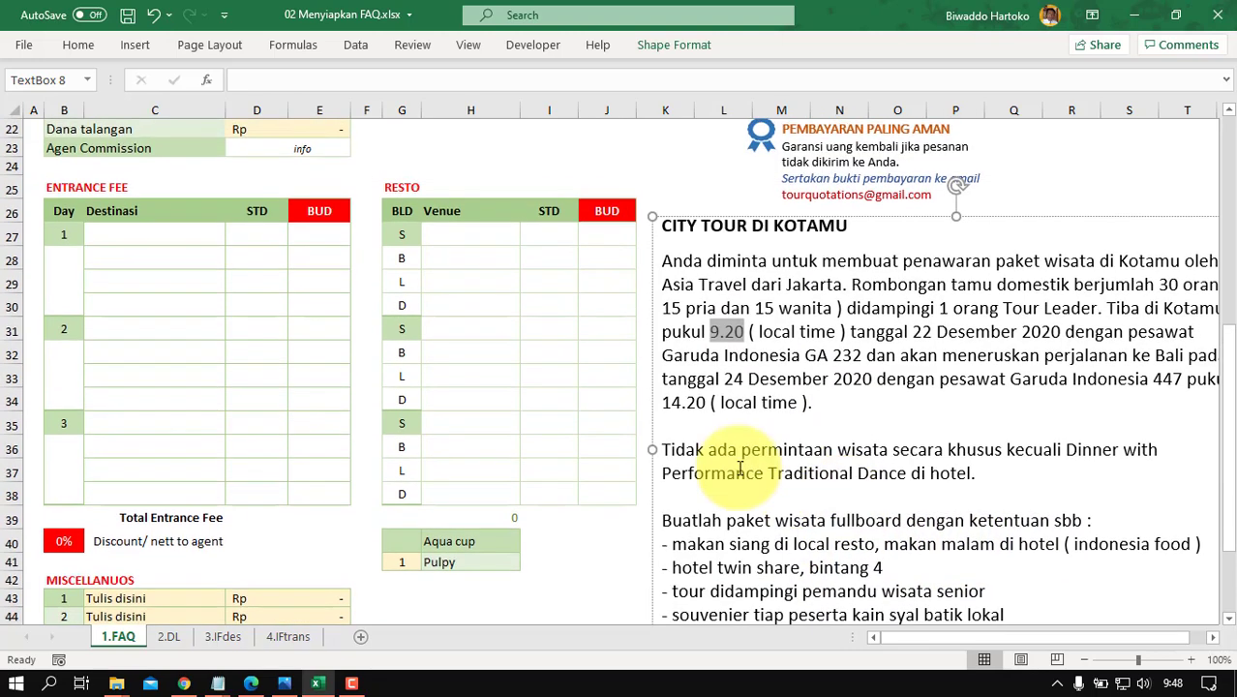
click(134, 235)
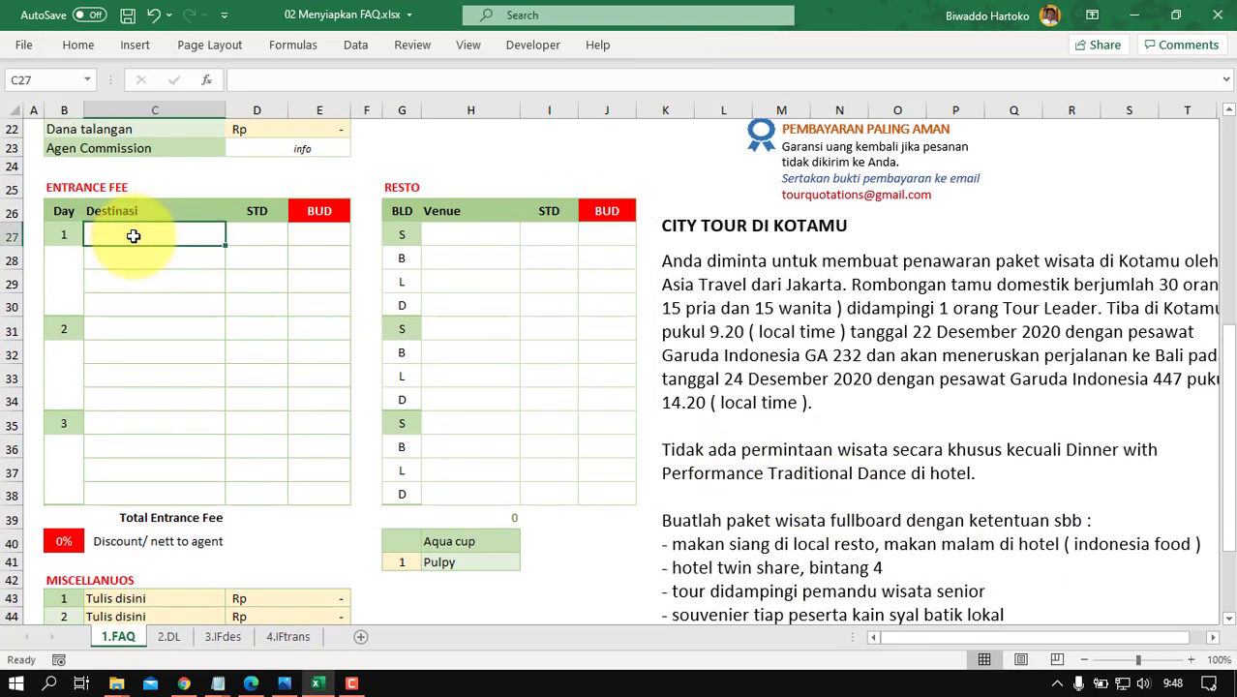
scroll(420, 363, up, 3)
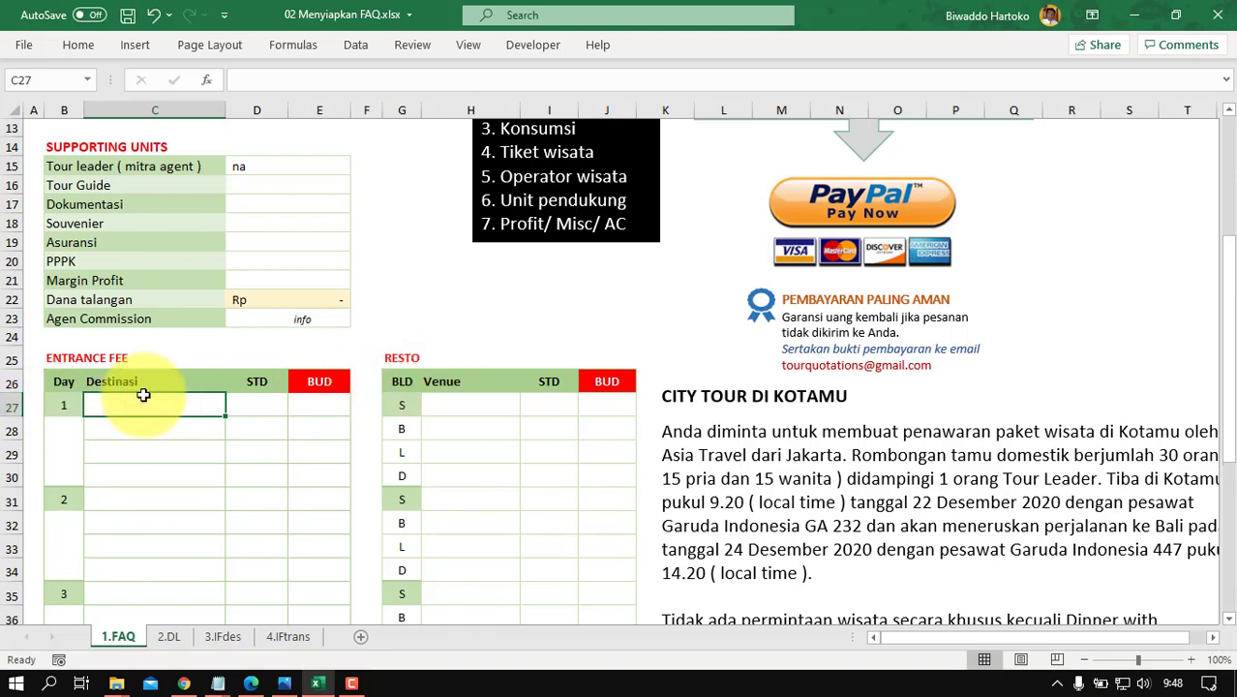
Step: Enter Semarang Citur 3D2N as the Judul tour and ASIA TRAVEL as the Nama group in the 1.FAQ sheet's General Info section
scroll(189, 426, up, 4)
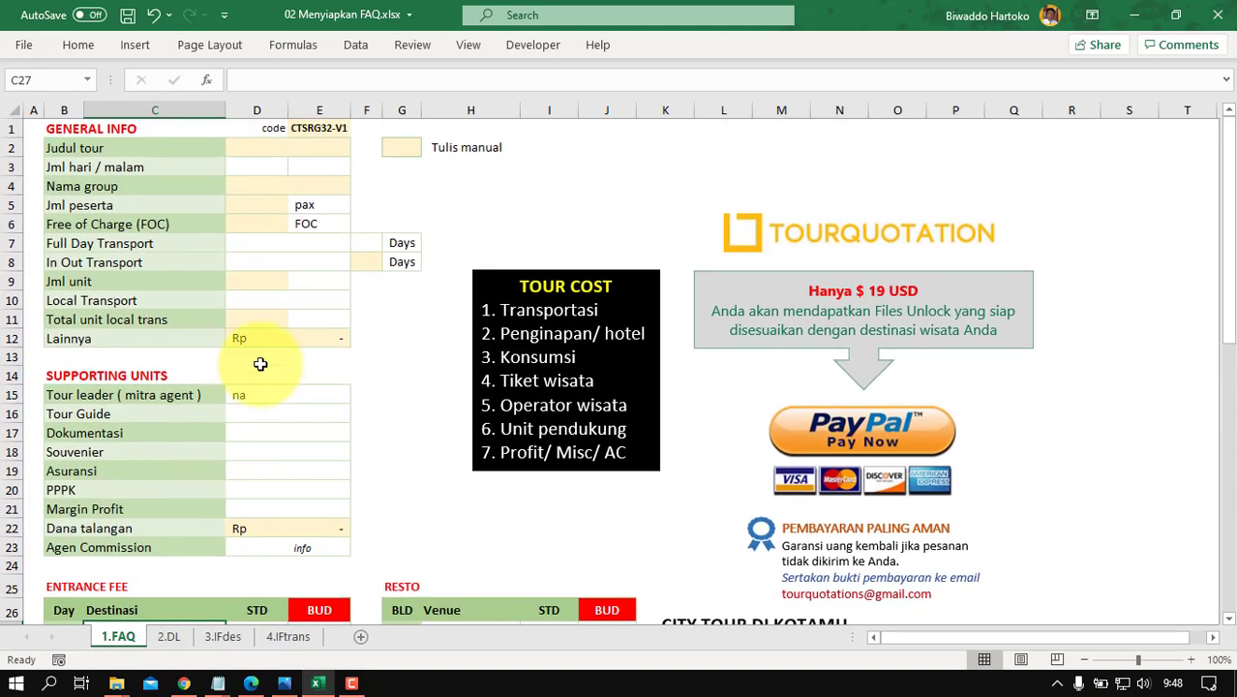
click(278, 145)
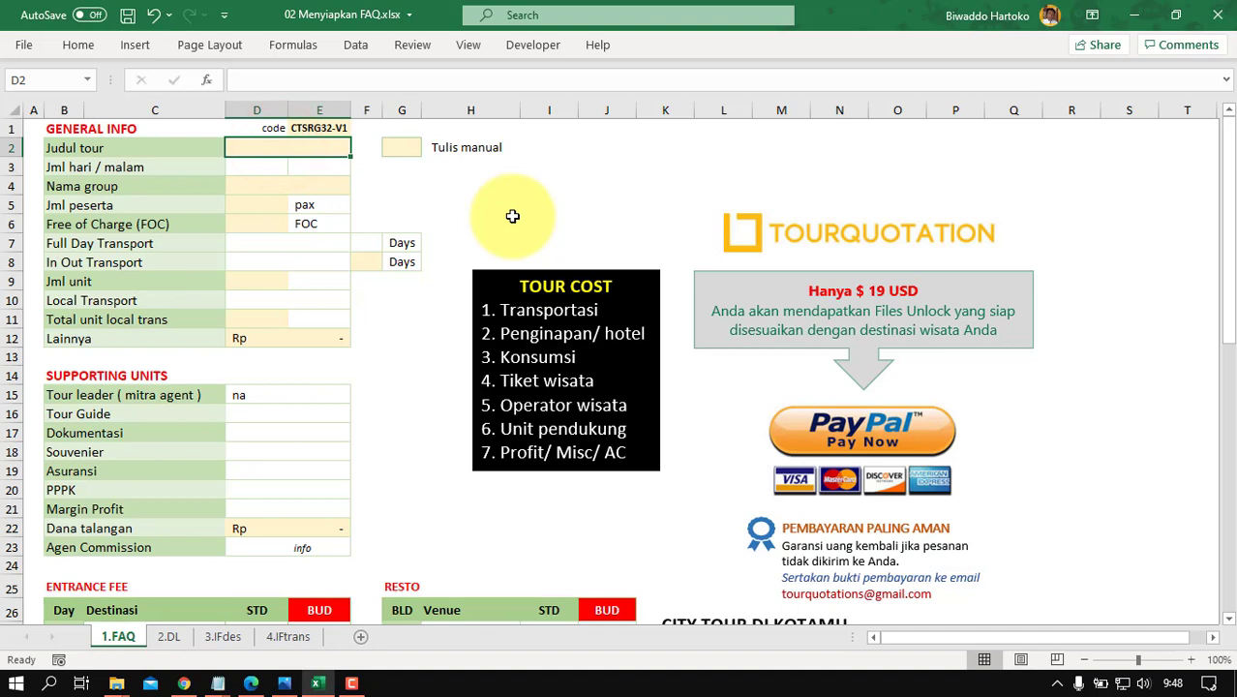
text(sE)
key(BackSpace)
key(BackSpace)
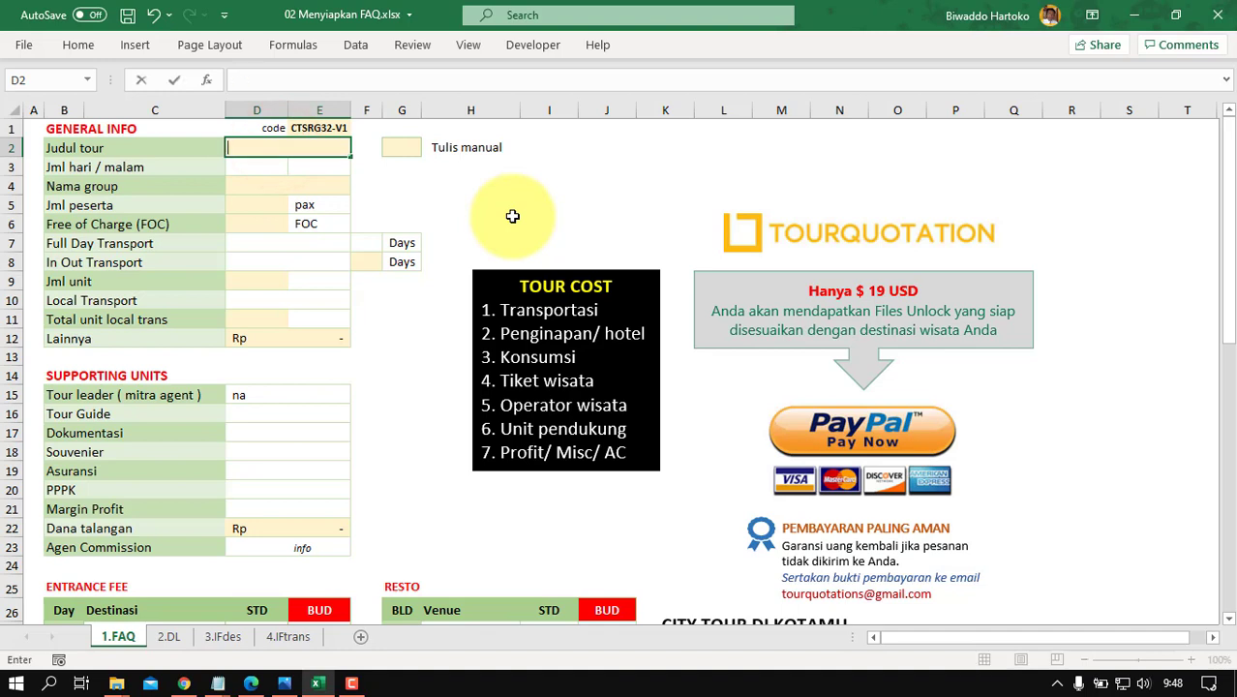
text(Semarang Citu)
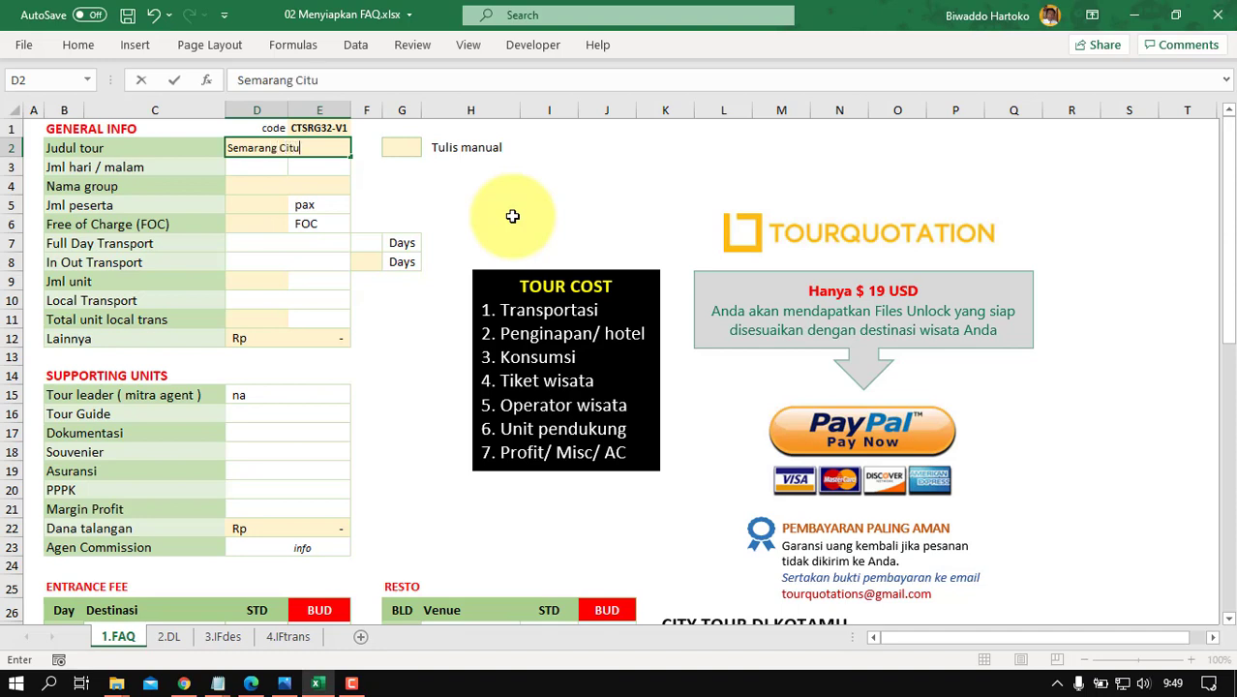
text(r 3D2N)
key(Return)
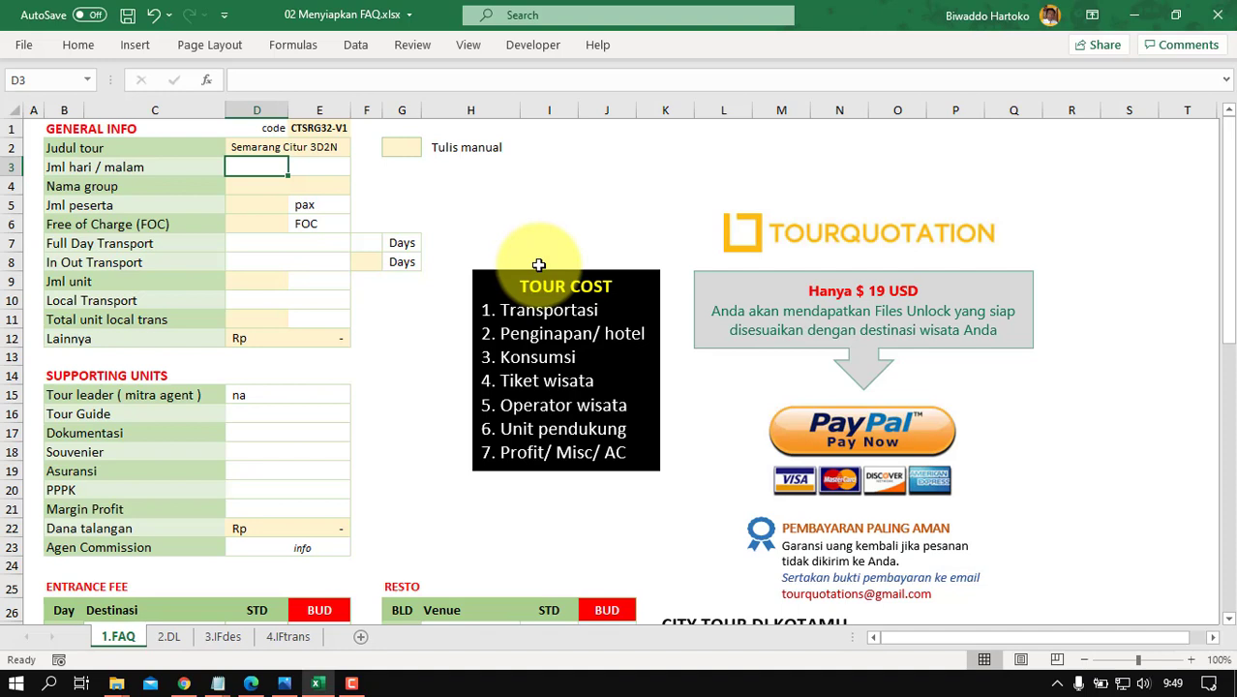
click(272, 185)
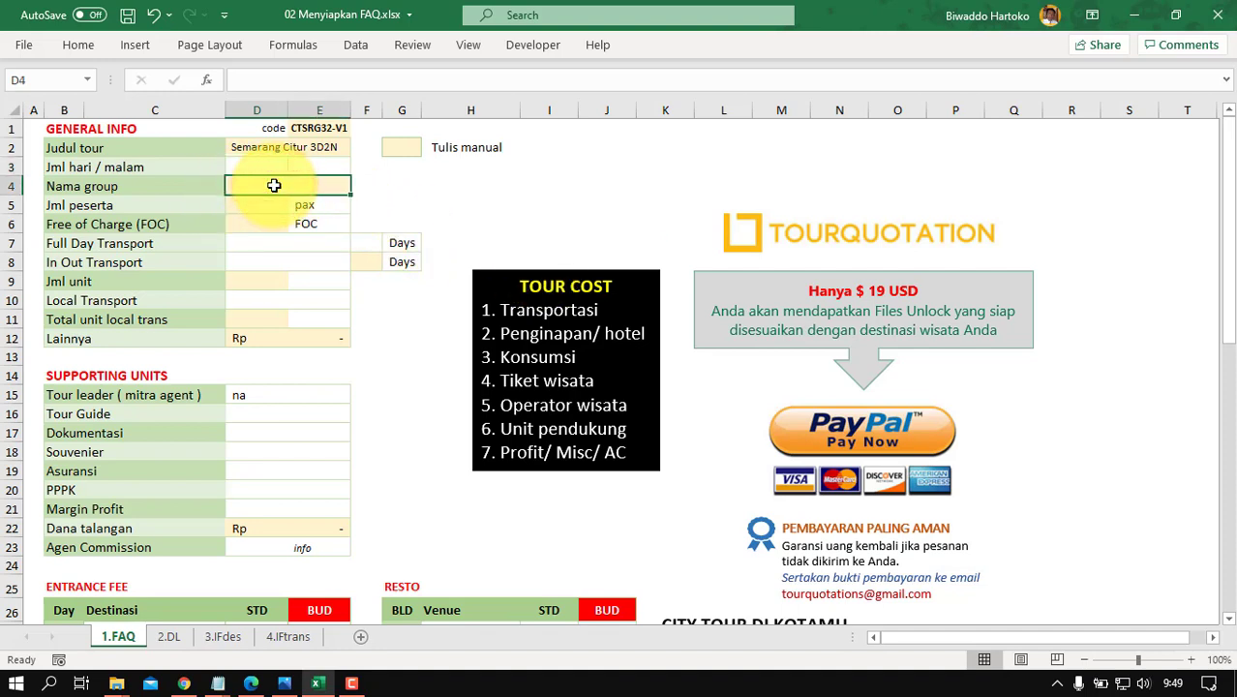
text(ASIA TRAVEL)
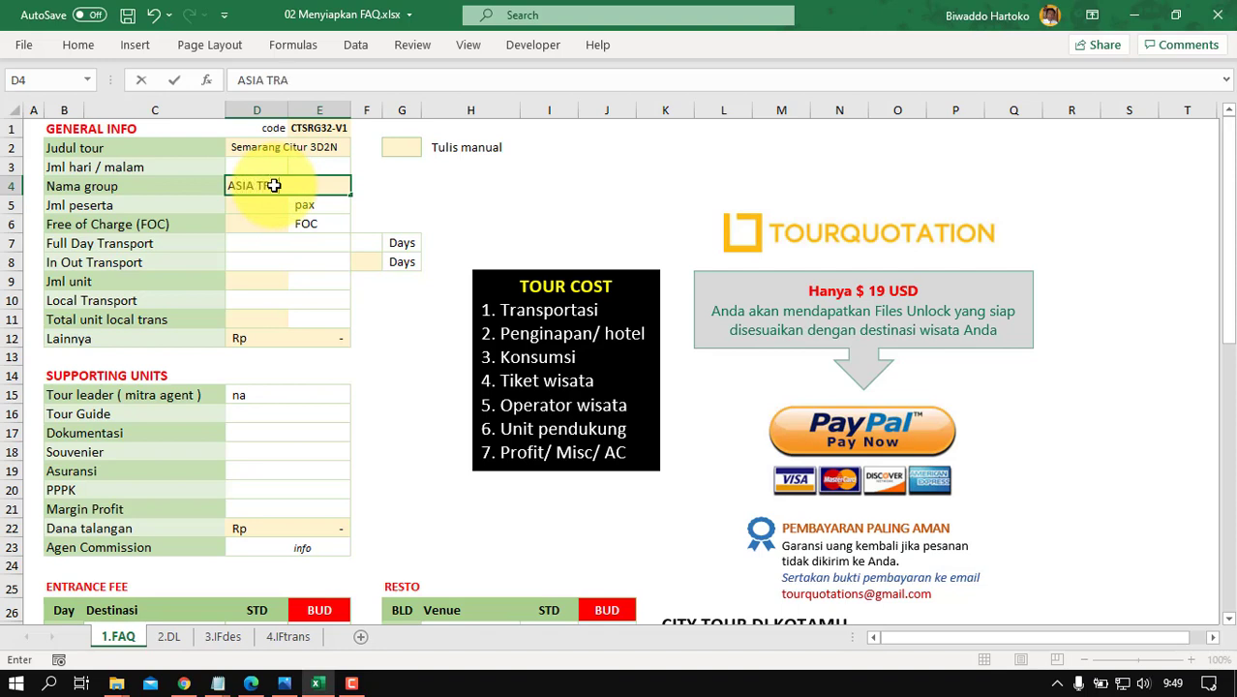
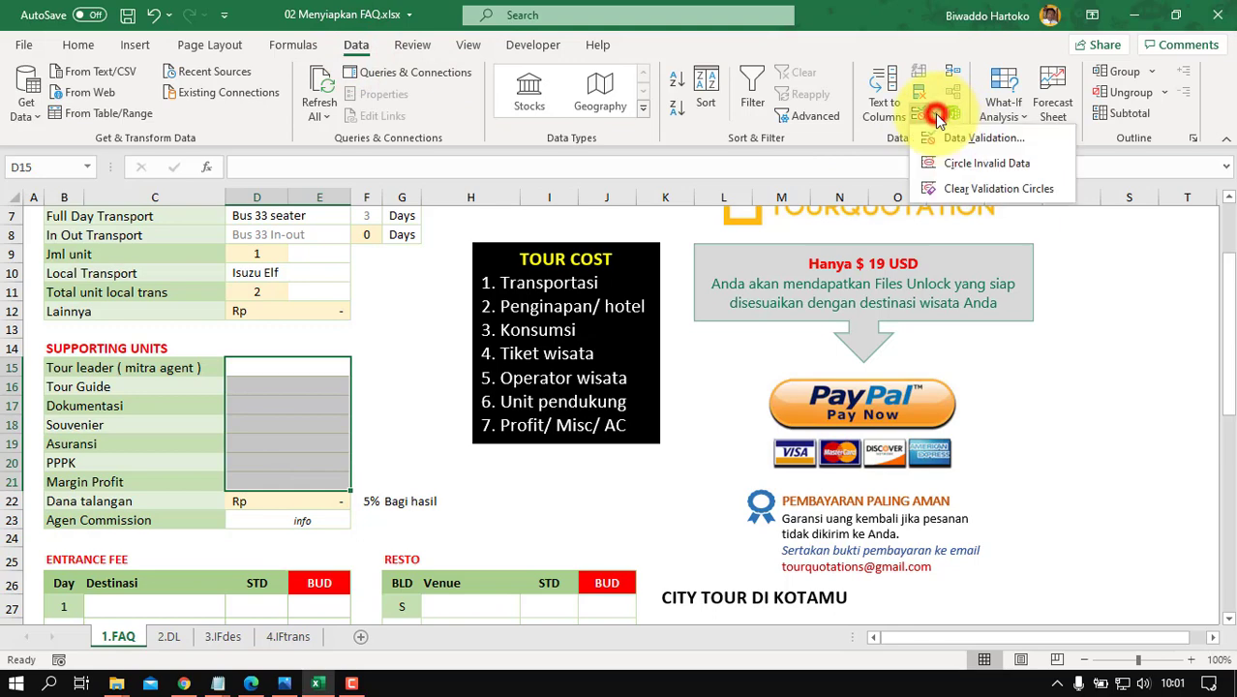
Step: Clear all data validation from the Supporting Units cells D15:E21, from Tour leader through Margin Profit
click(957, 133)
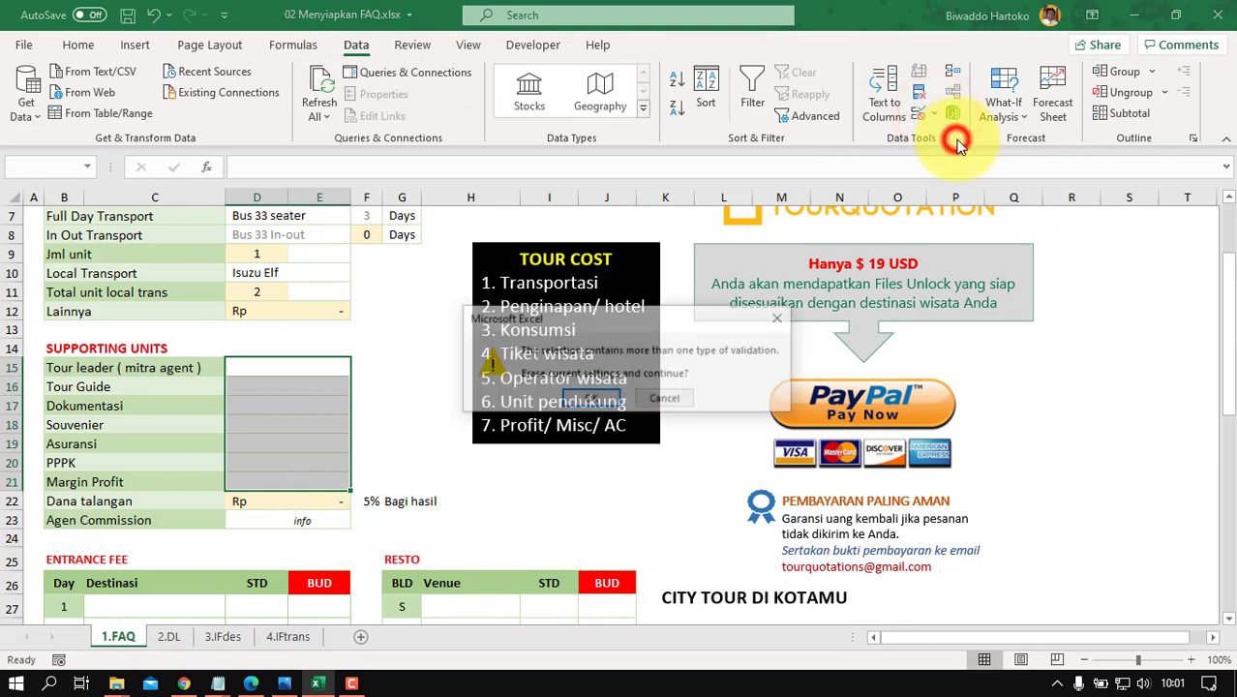
click(591, 399)
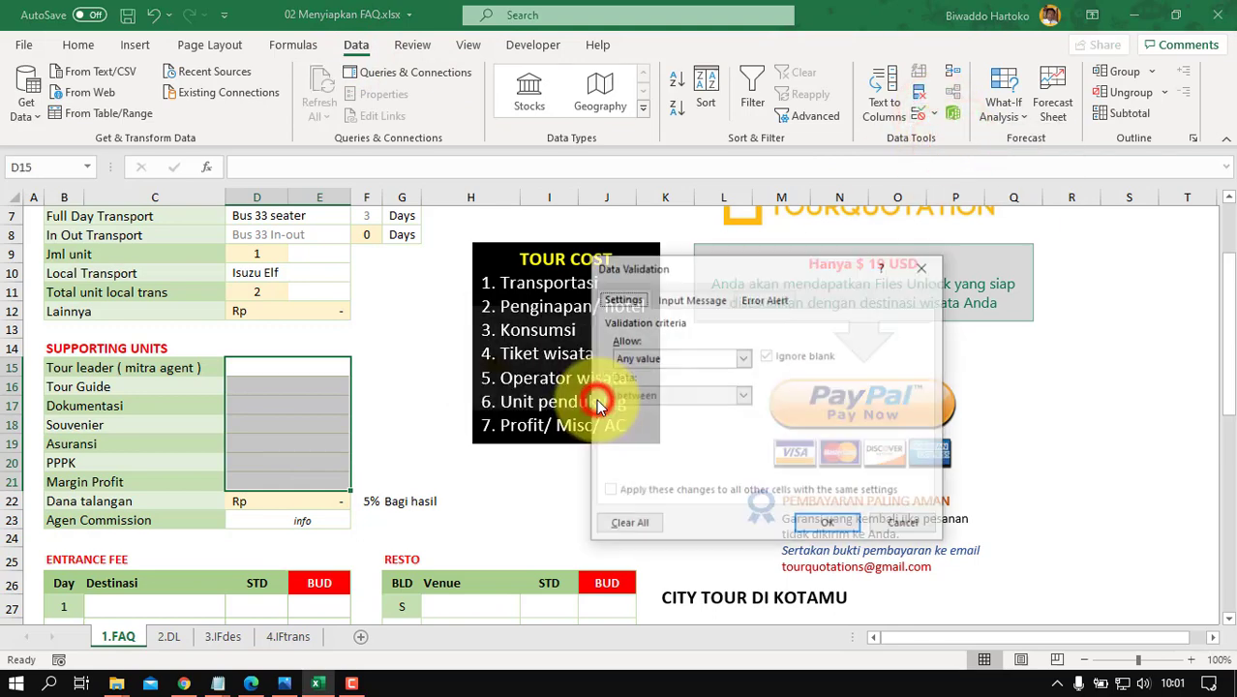
click(629, 525)
click(829, 524)
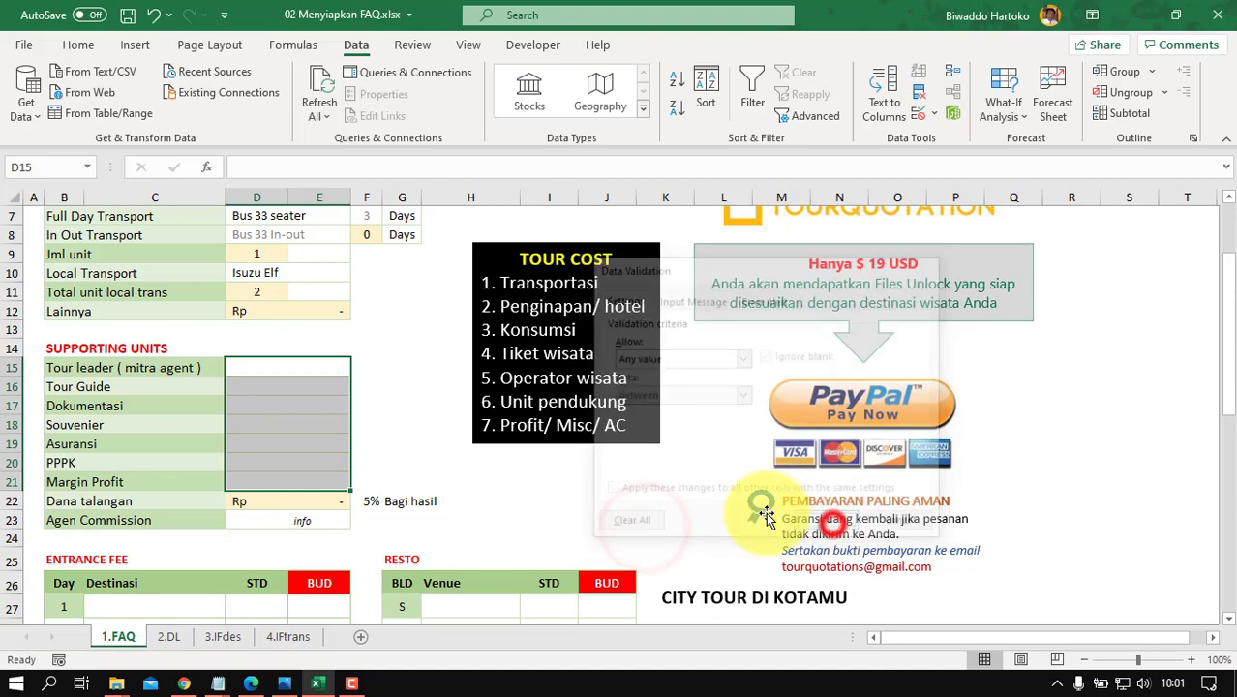
click(303, 372)
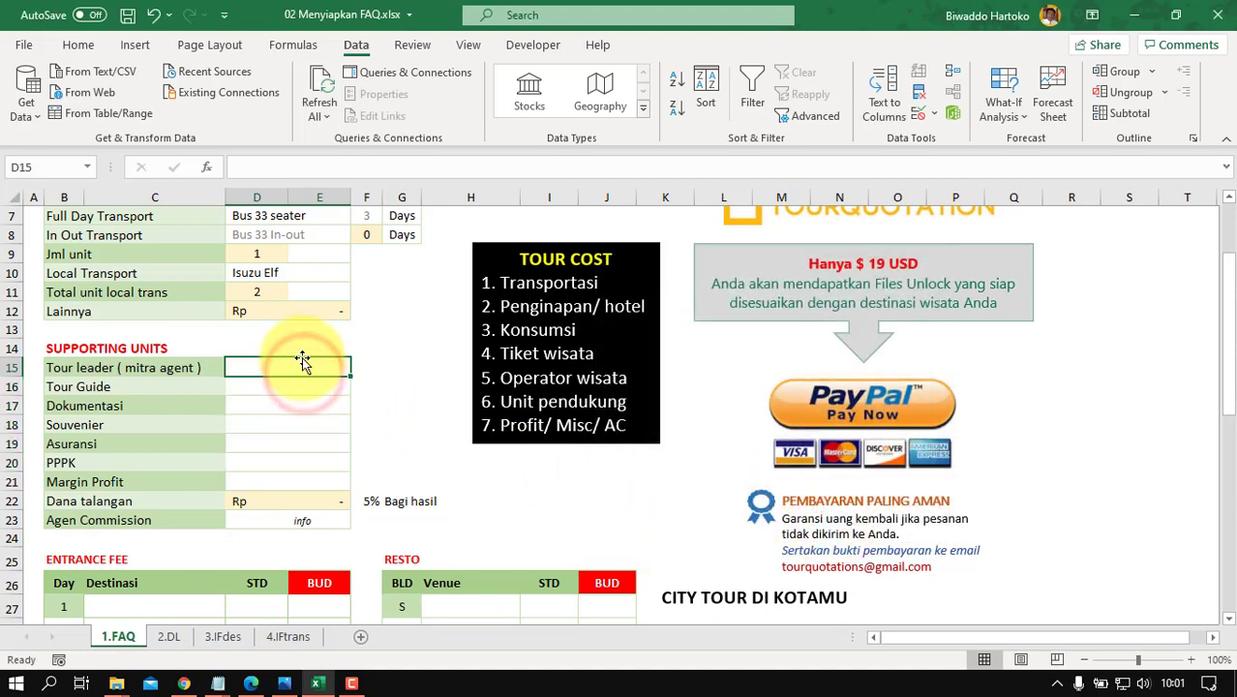
Step: Clear the data validation from the Agen Commission cell D23
click(265, 519)
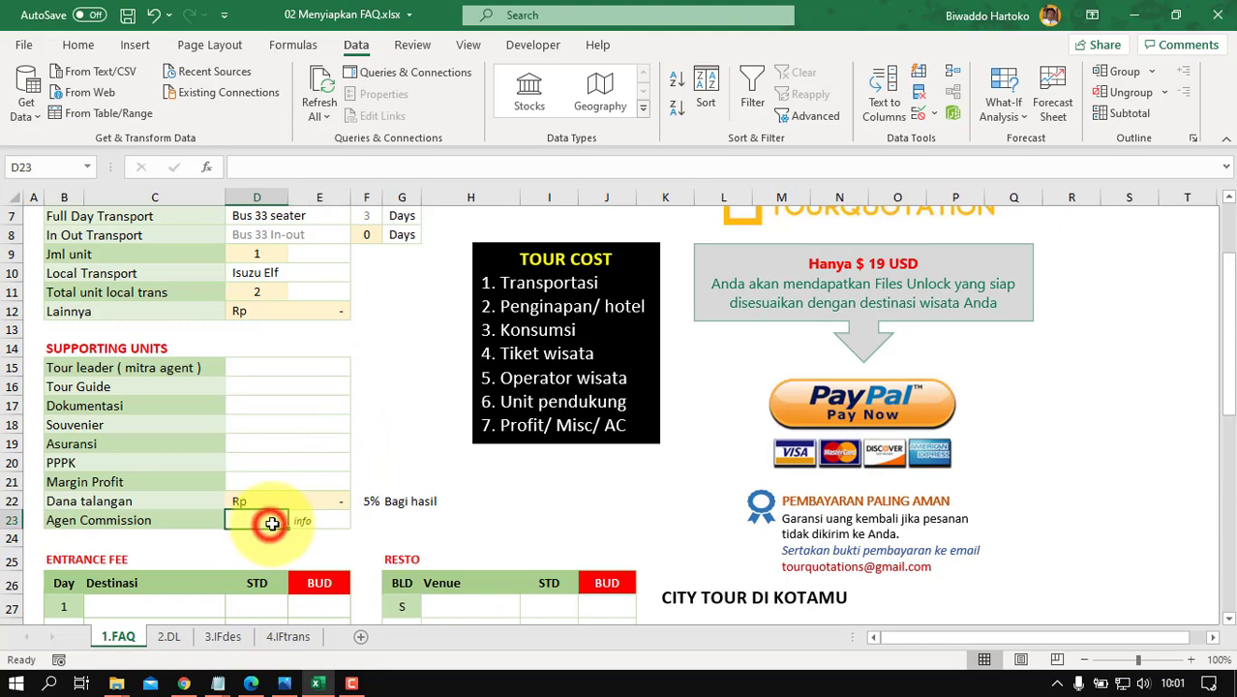
click(938, 116)
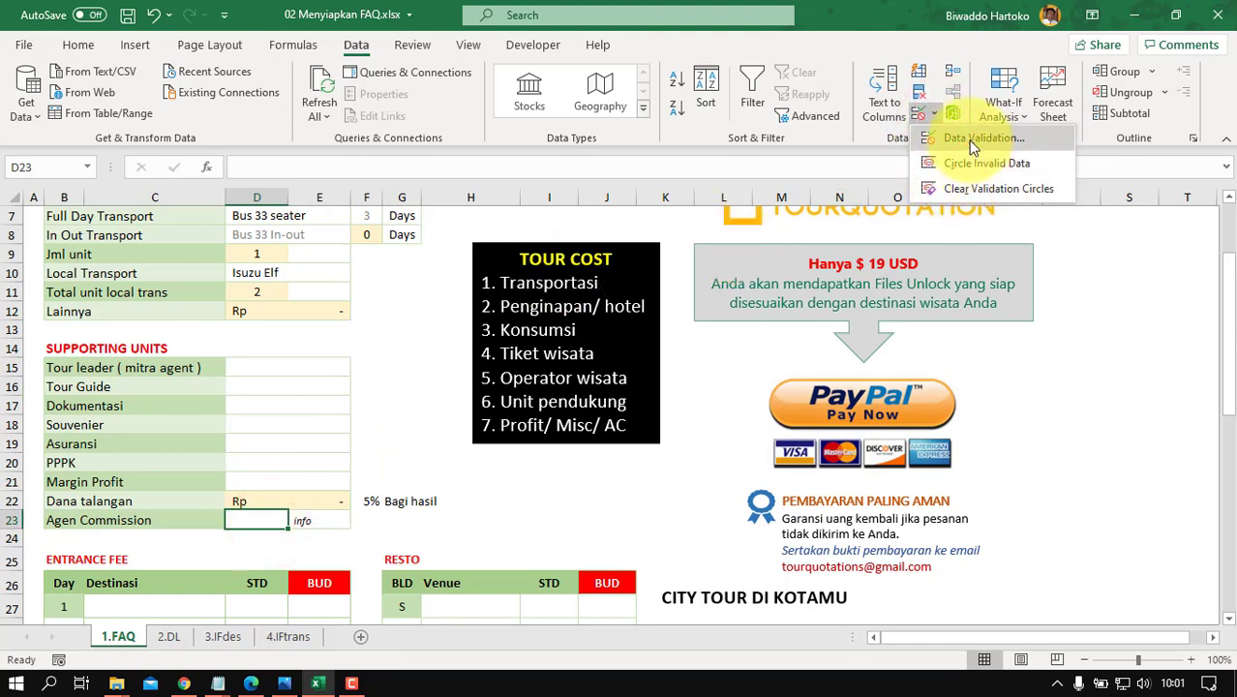
click(964, 141)
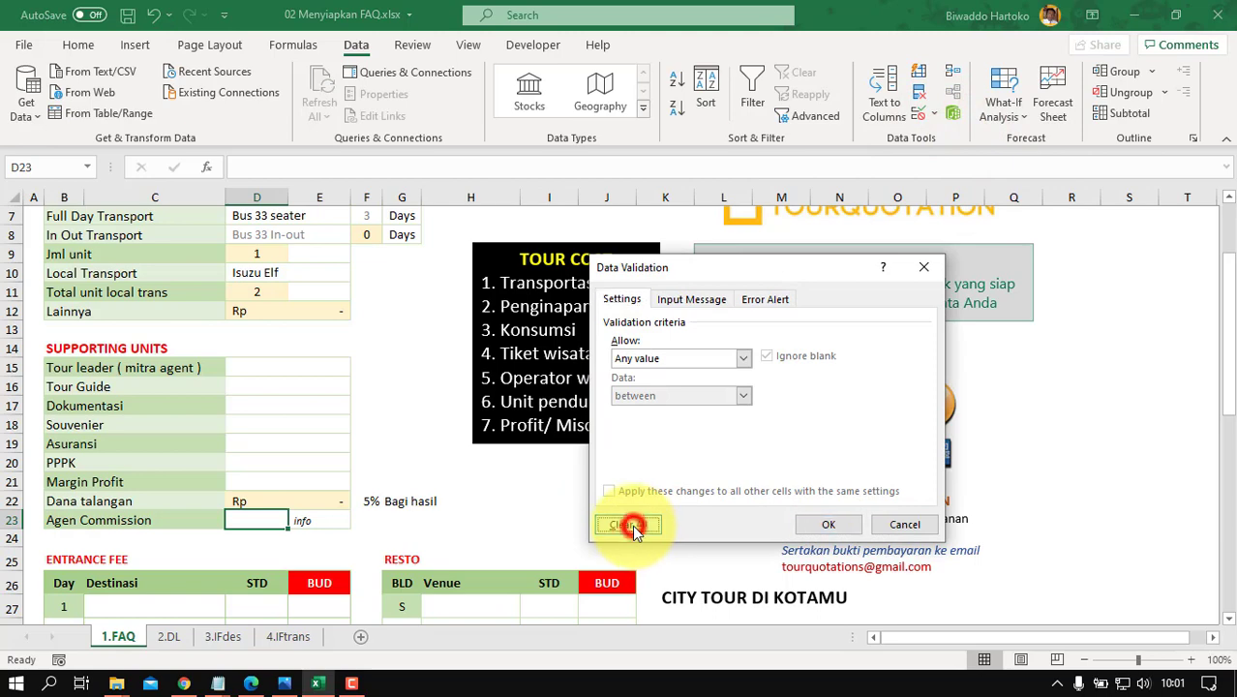
click(829, 524)
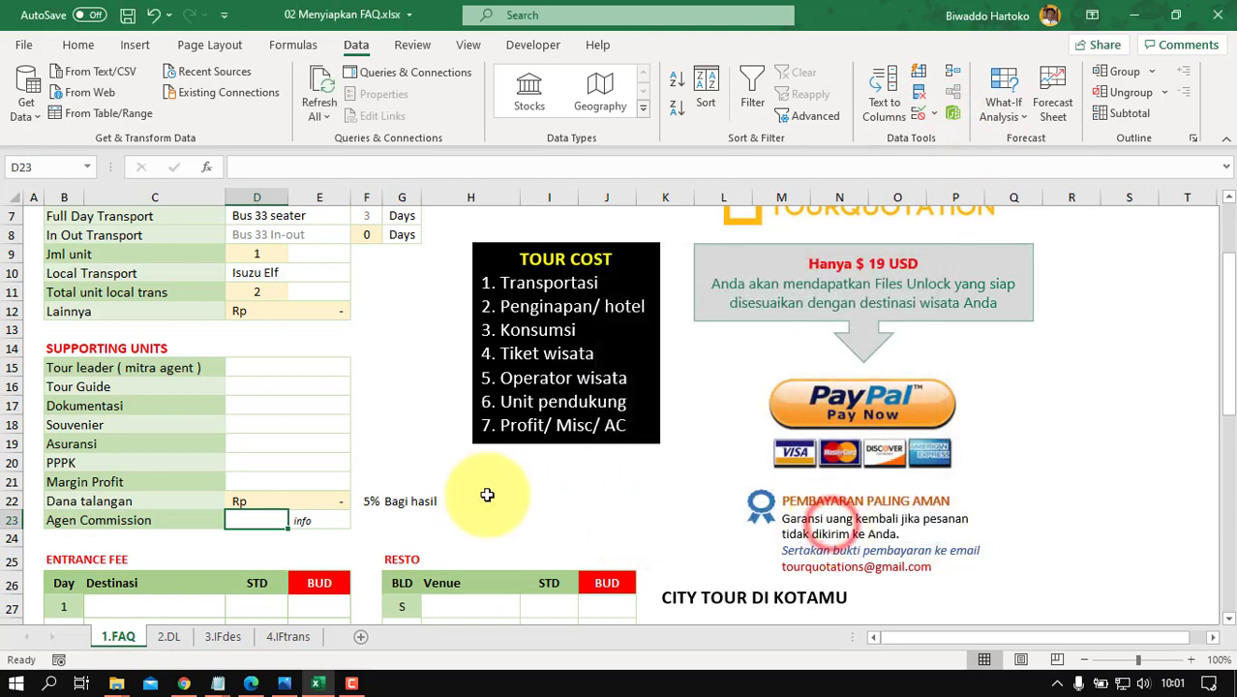
Step: Give Tour leader cell D15 a list validation sourced from the 2.DL sheet's Mitra Agent options (=tourleader) and choose Tour leader
click(262, 372)
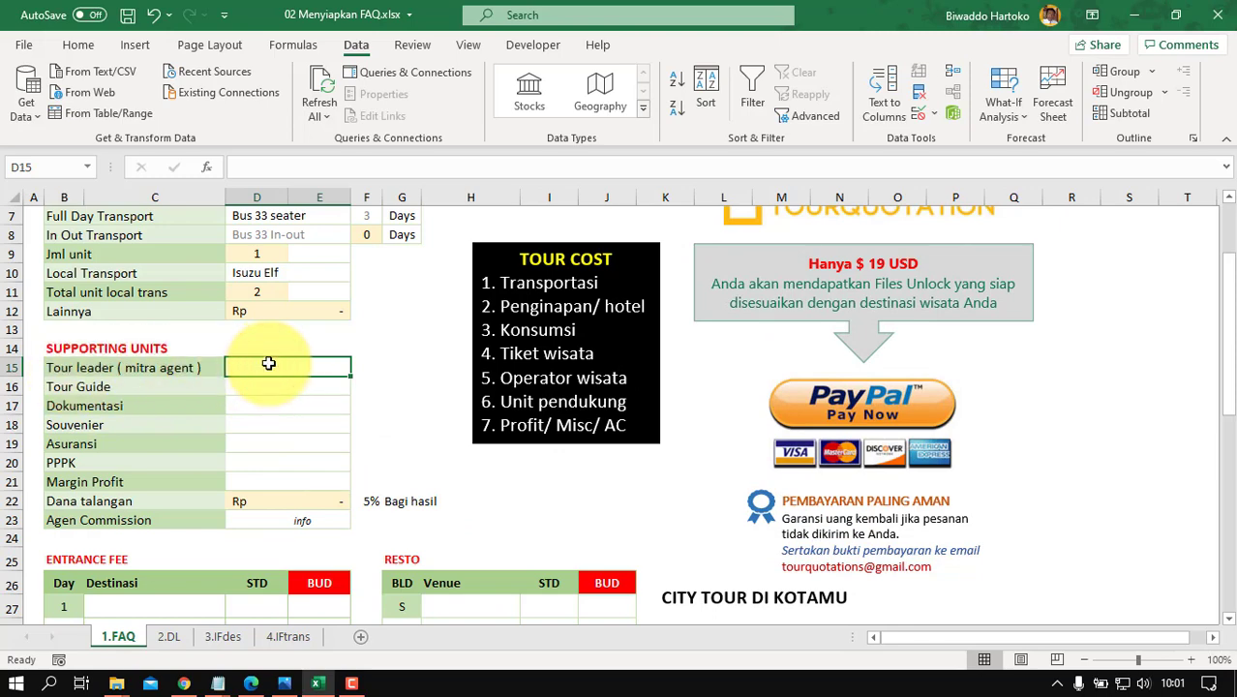
click(79, 45)
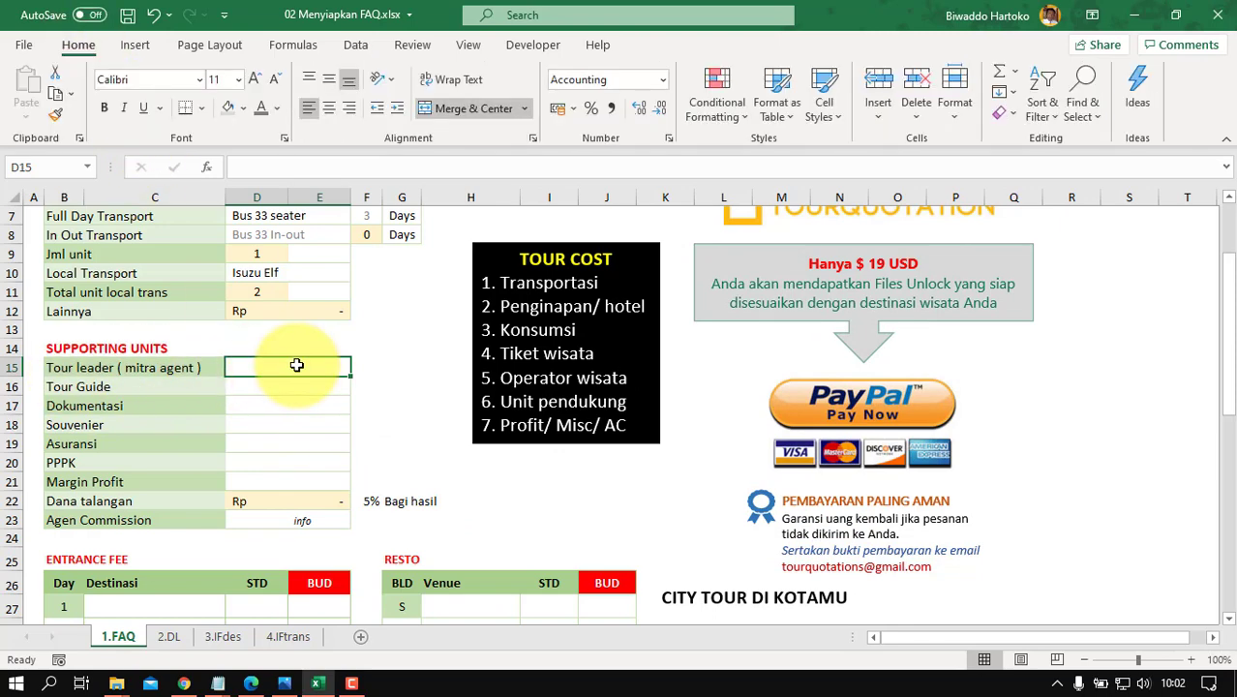
click(364, 49)
click(936, 114)
click(962, 136)
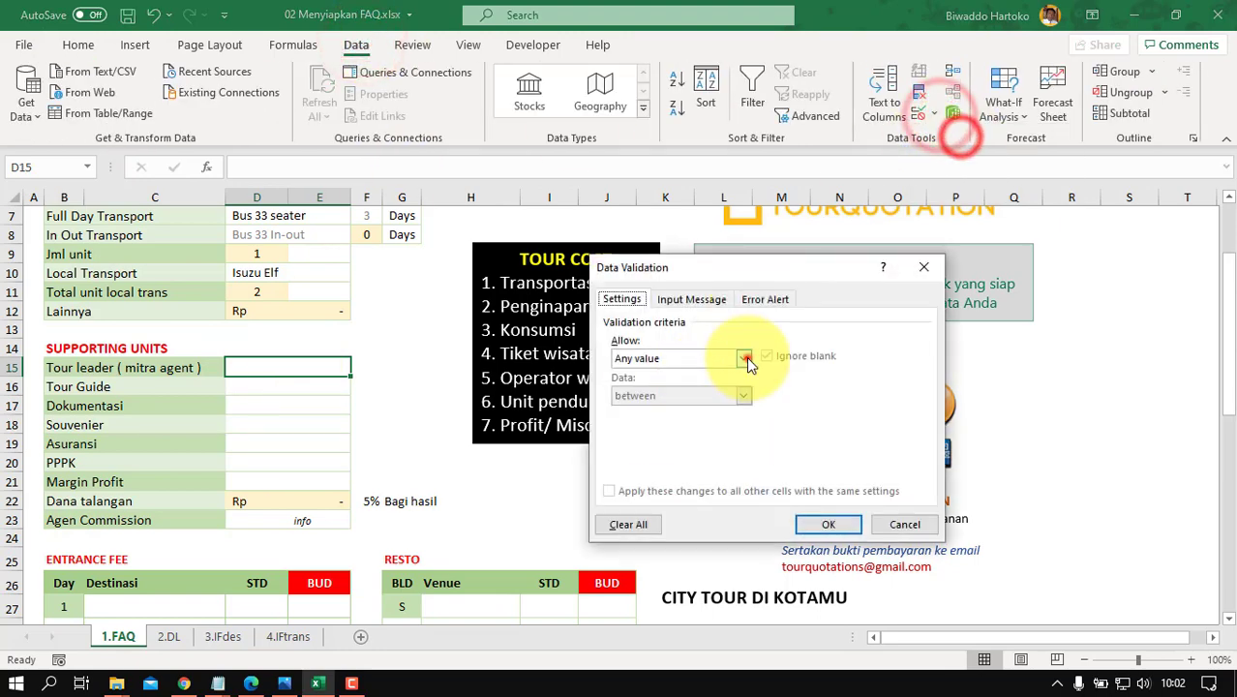
click(743, 358)
click(635, 414)
click(848, 432)
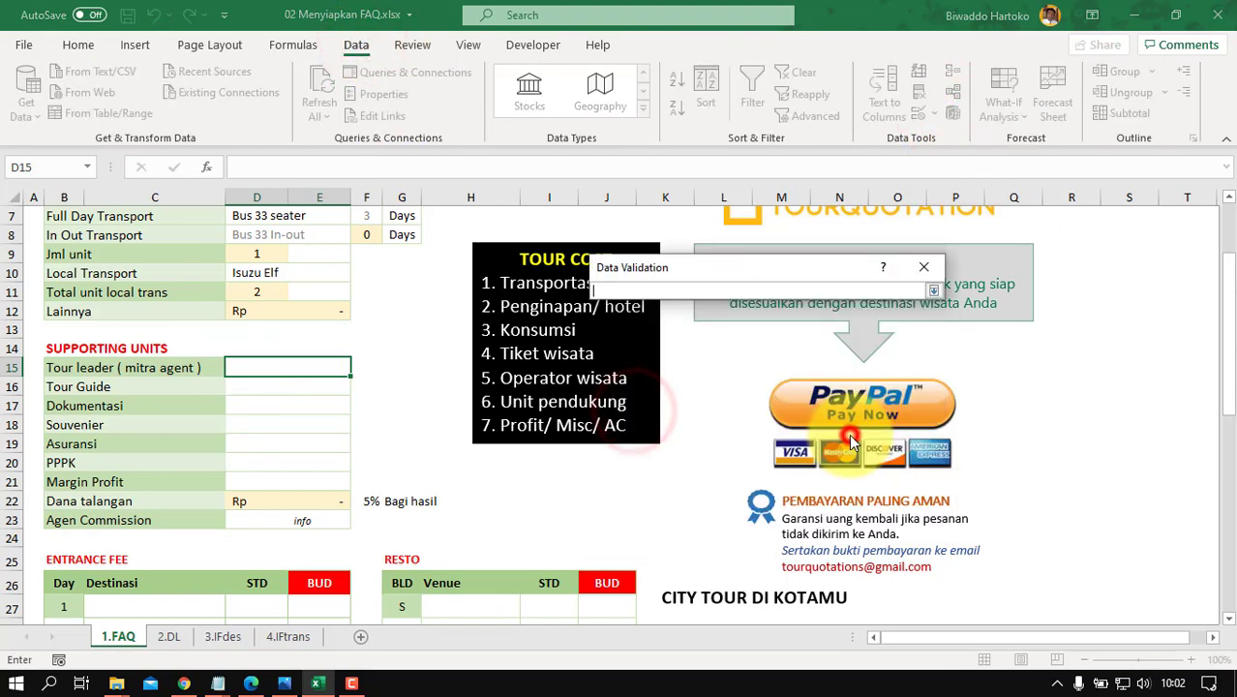
click(170, 637)
drag(438, 271, 445, 289)
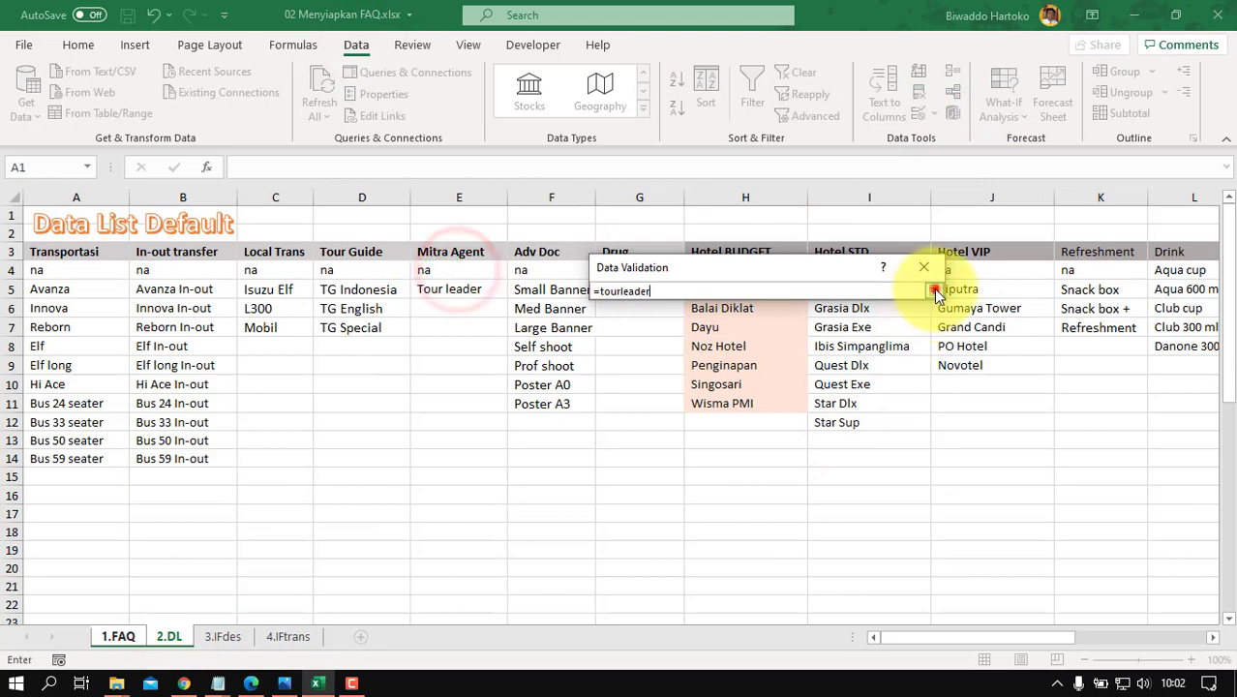
click(934, 290)
click(826, 525)
click(358, 366)
click(249, 387)
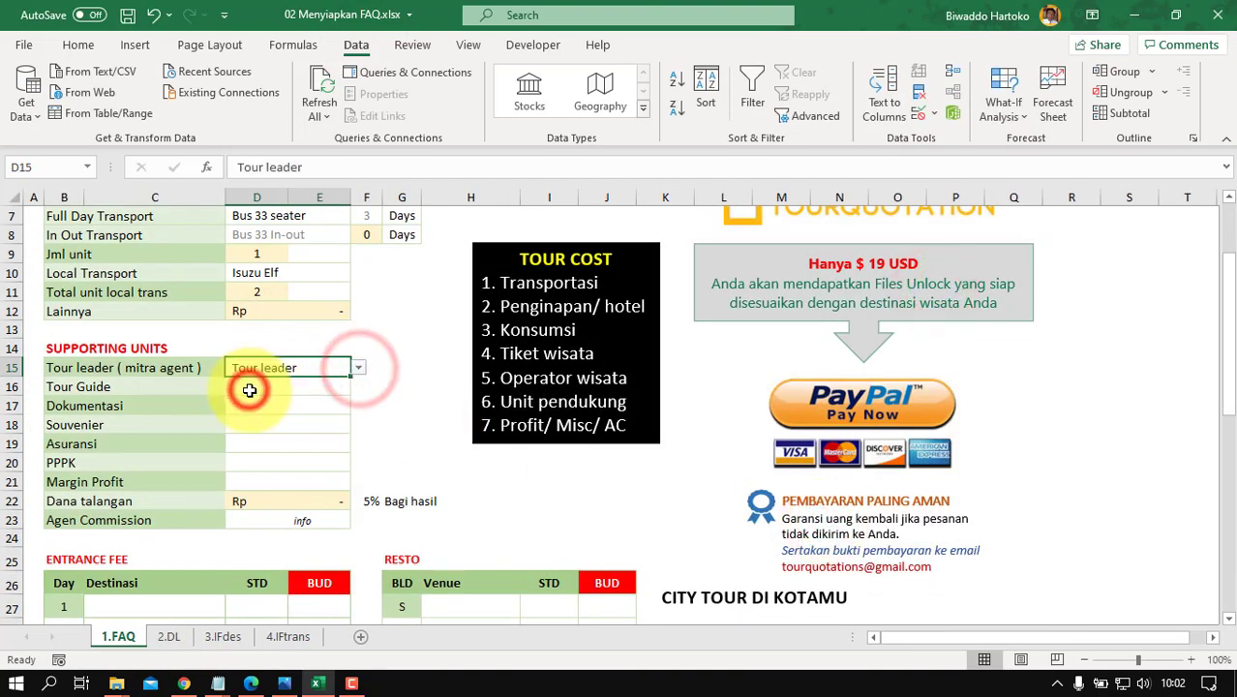
Step: Give Tour Guide cell D16 a list validation sourced from the 2.DL sheet's Tour Guide options (=localguide) and choose TG Indonesia
click(257, 390)
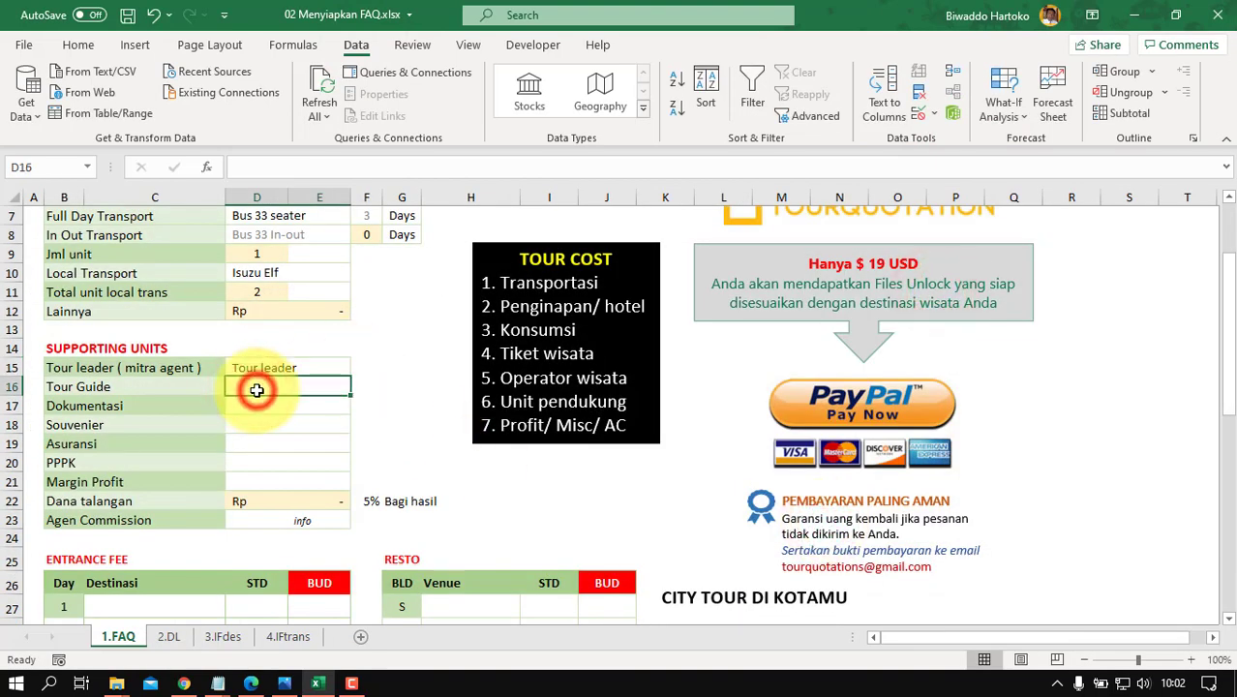
click(941, 116)
click(968, 130)
click(742, 358)
click(630, 417)
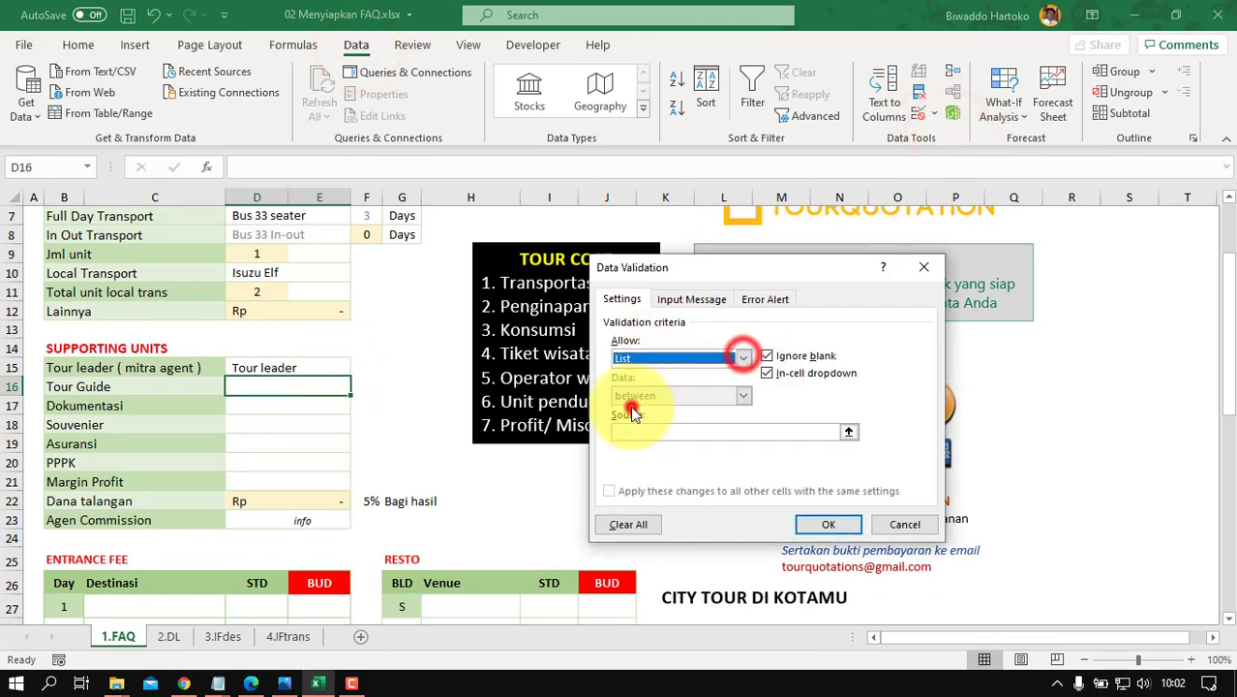
click(849, 433)
click(170, 636)
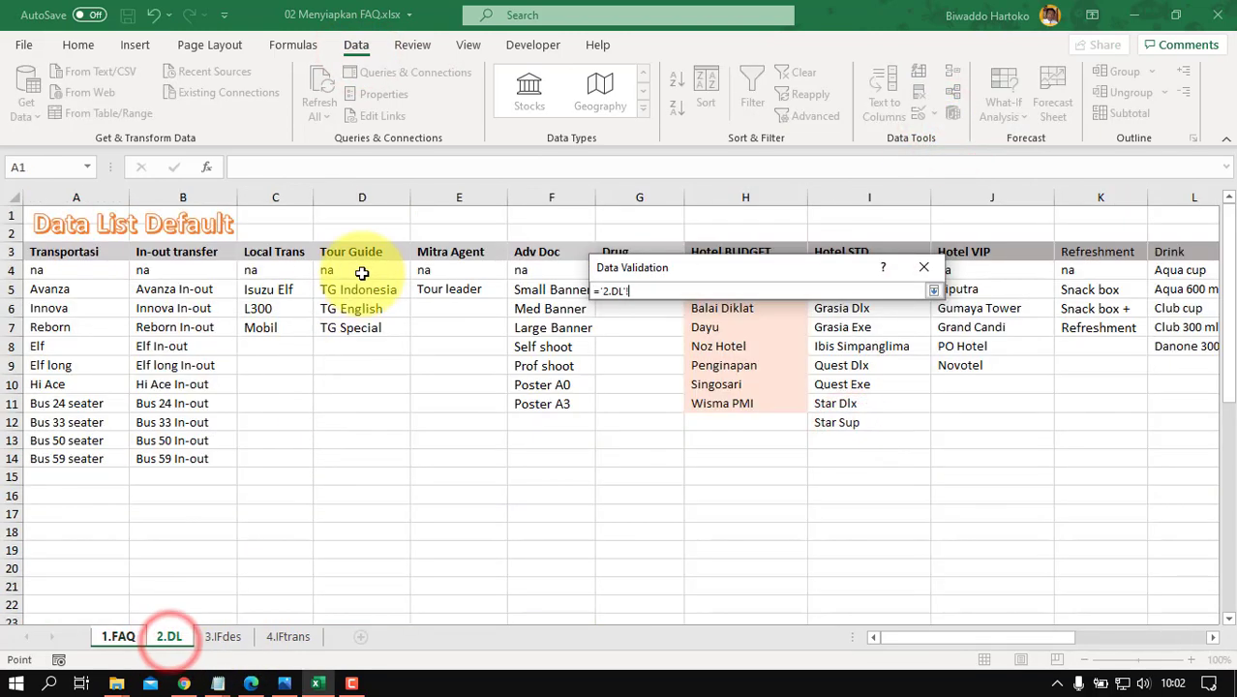
drag(361, 270, 358, 323)
click(933, 290)
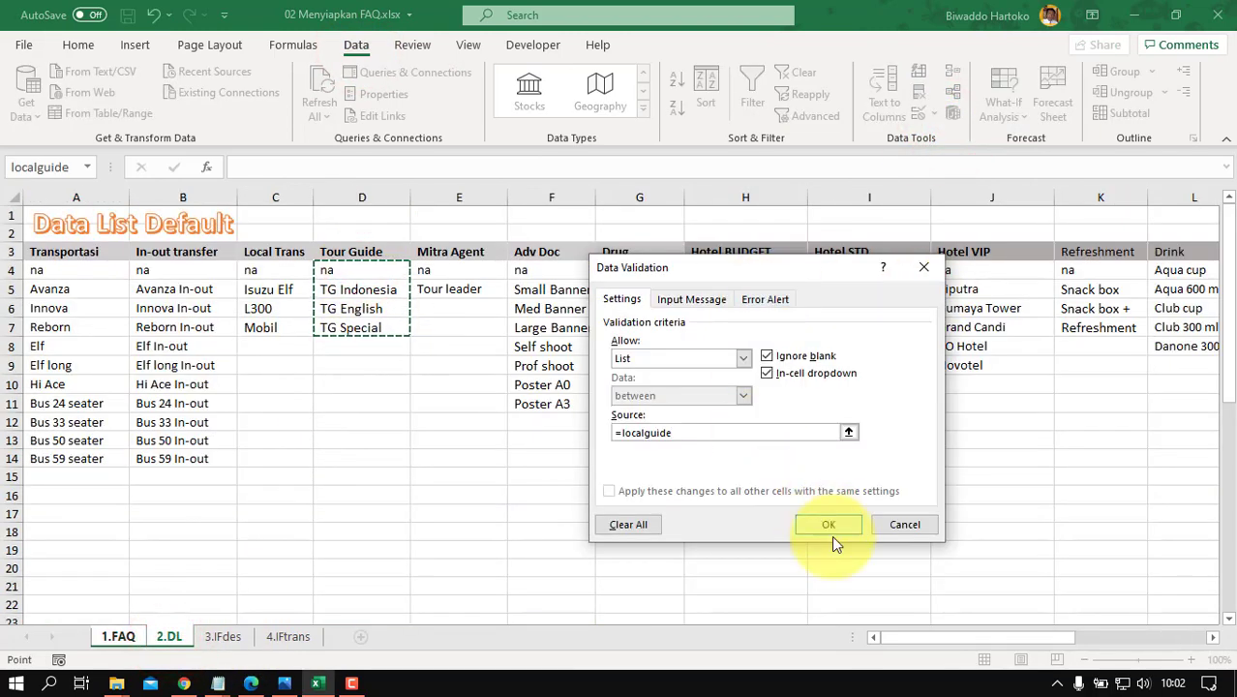
click(834, 540)
click(359, 386)
click(254, 398)
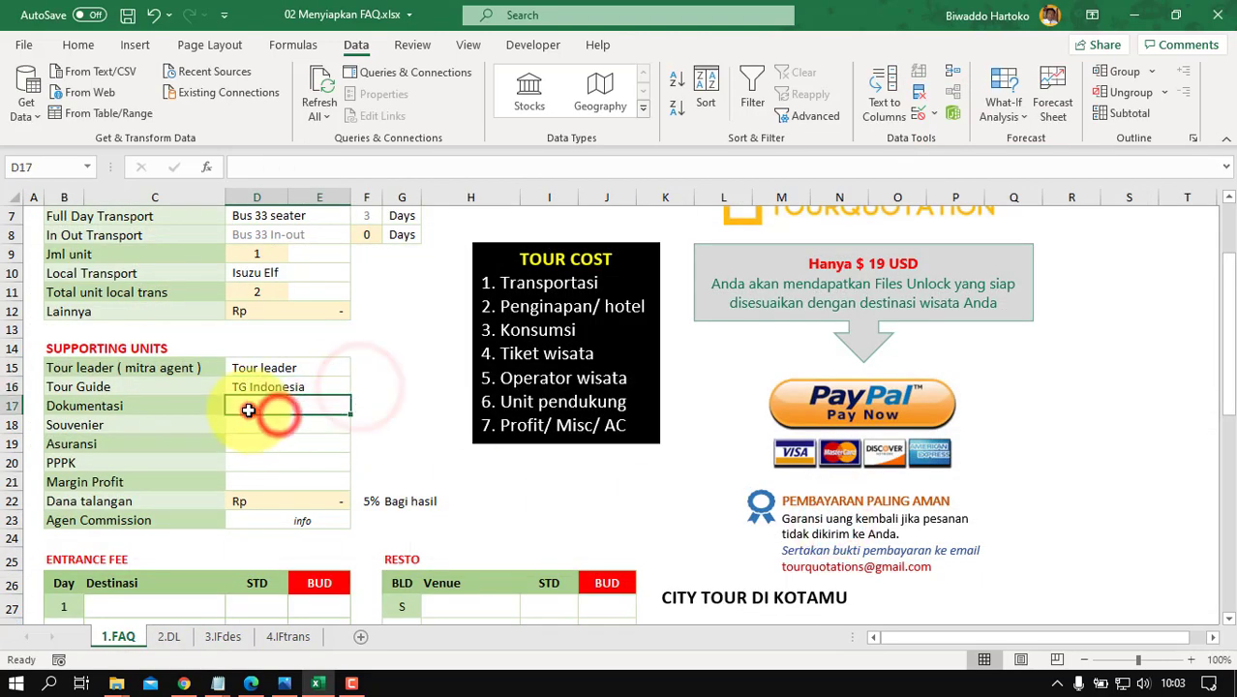
Step: Give Dokumentasi cell D17 a list validation sourced from the 2.DL sheet's Adv Doc options (=dikumentasi) and choose Prof shoot
click(356, 45)
click(953, 114)
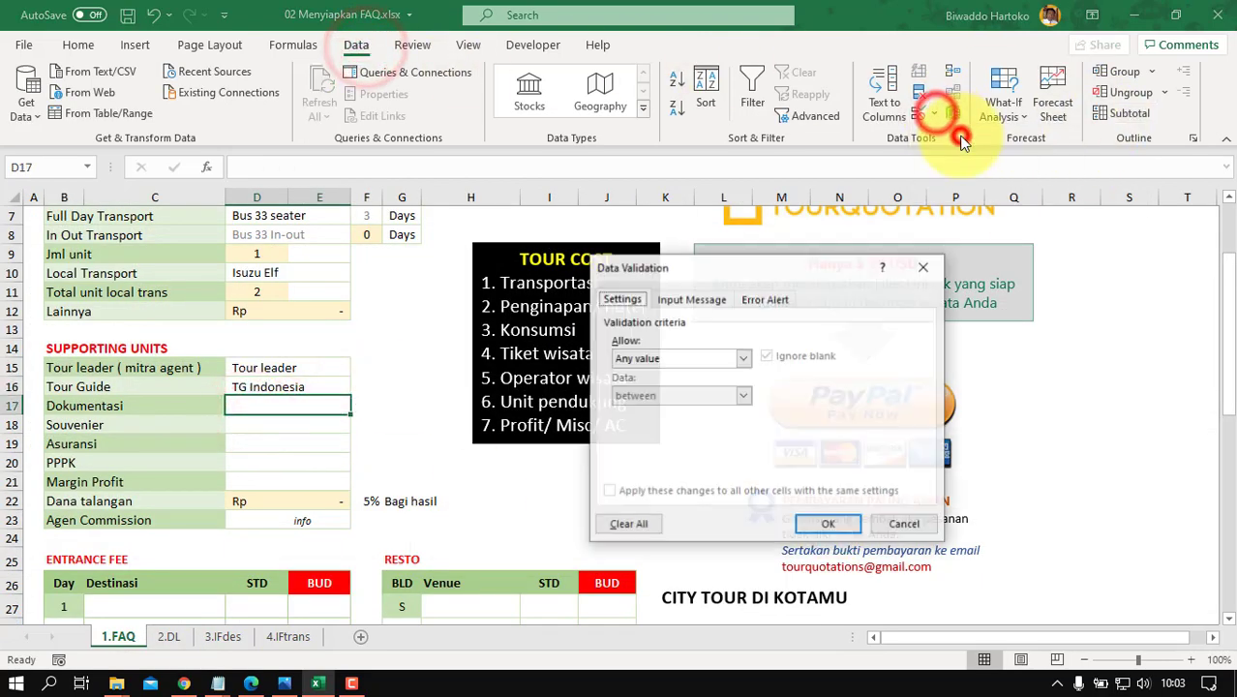
click(742, 358)
click(622, 409)
click(850, 436)
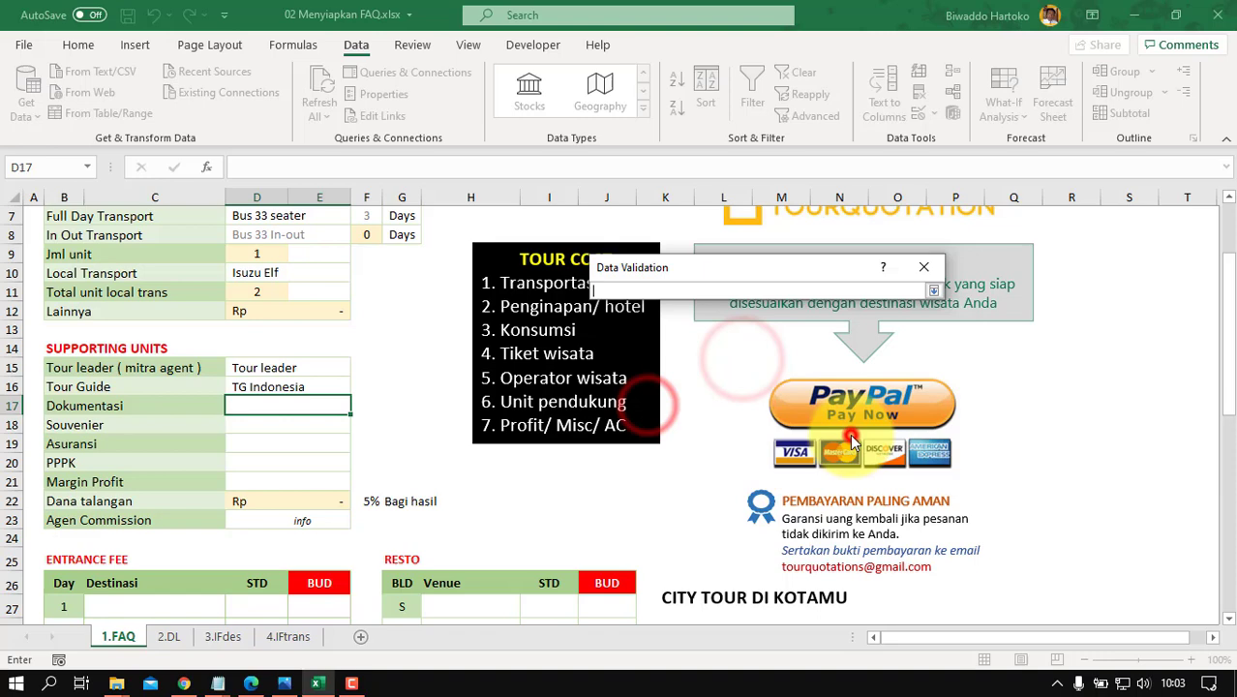
click(170, 636)
drag(522, 270, 547, 403)
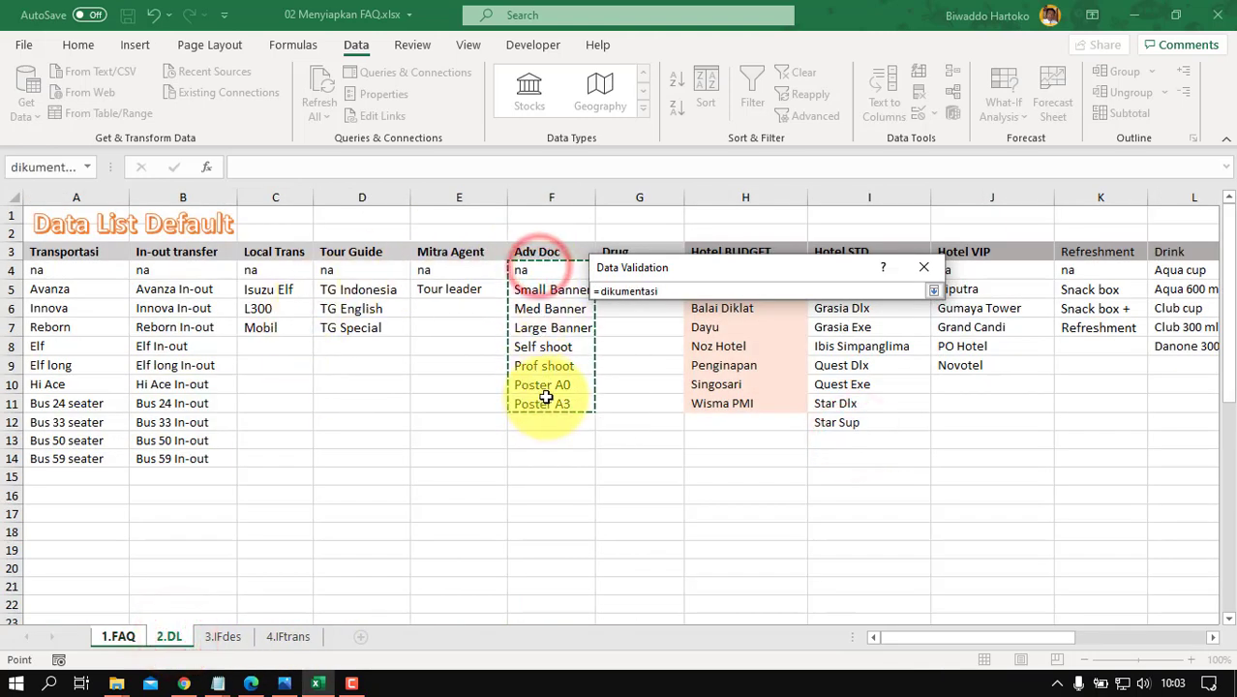
key(Return)
click(829, 525)
click(358, 405)
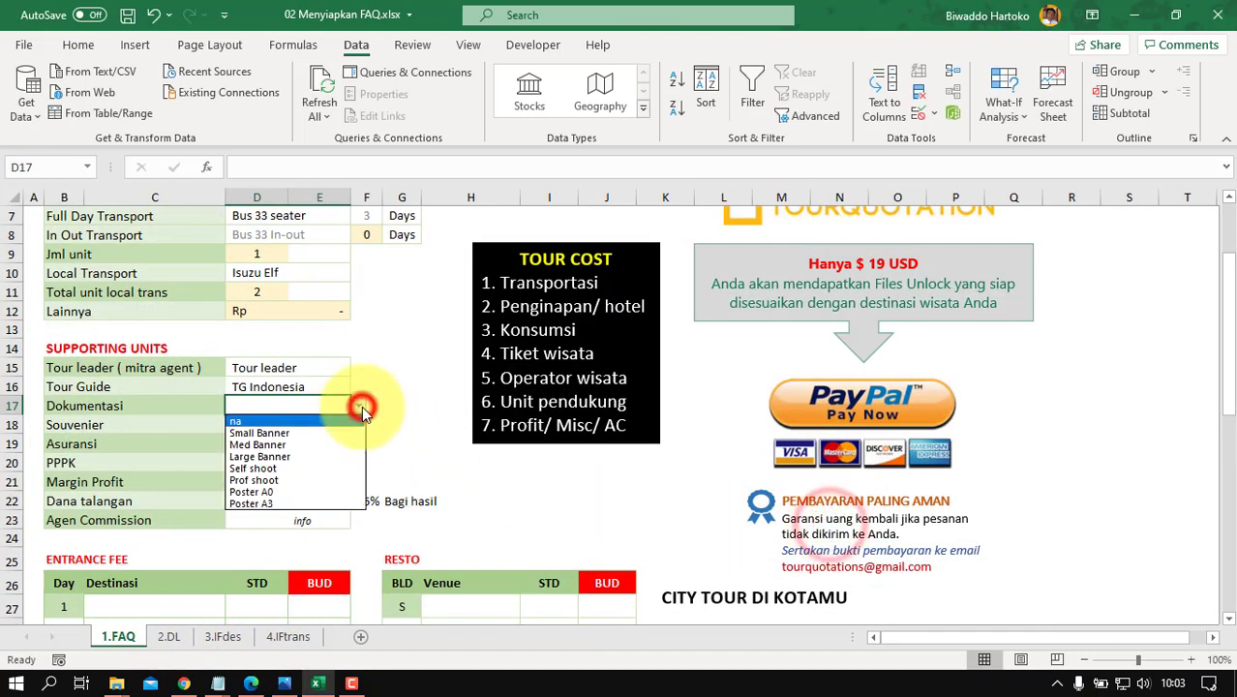
click(262, 481)
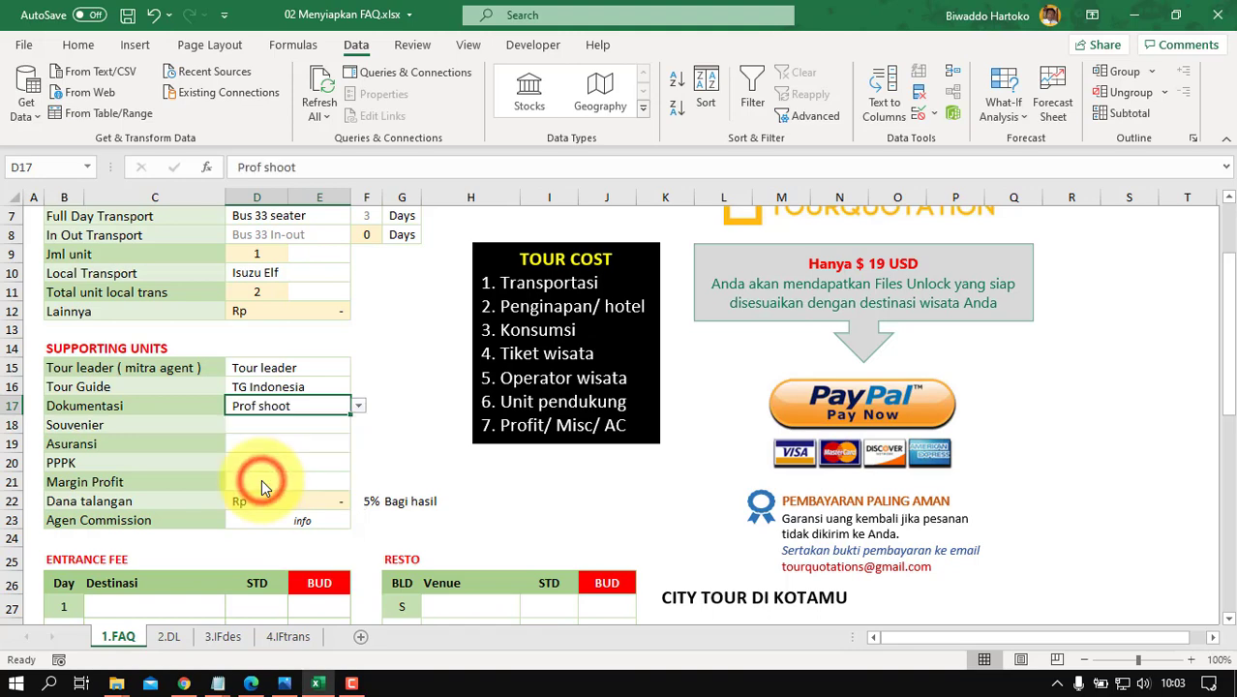
Step: Give Souvenier cell D18 a list validation with the source =Souvenier and choose Kain sal
click(267, 425)
click(928, 113)
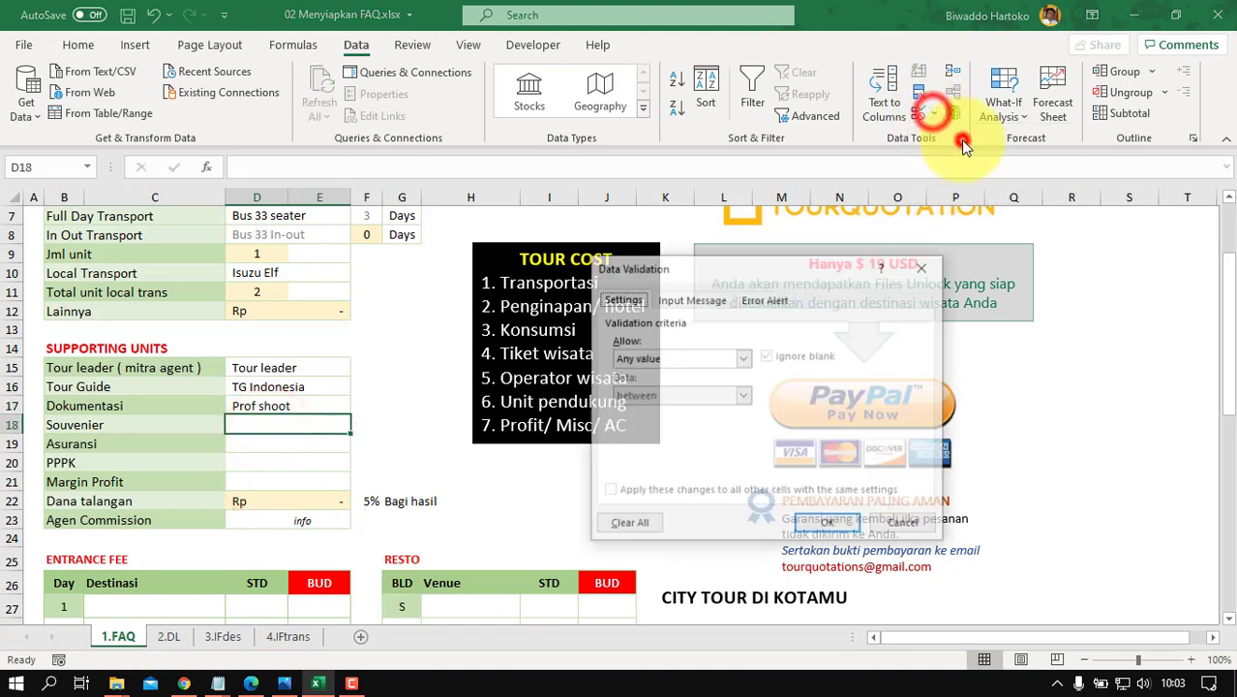
click(741, 358)
click(629, 410)
click(624, 434)
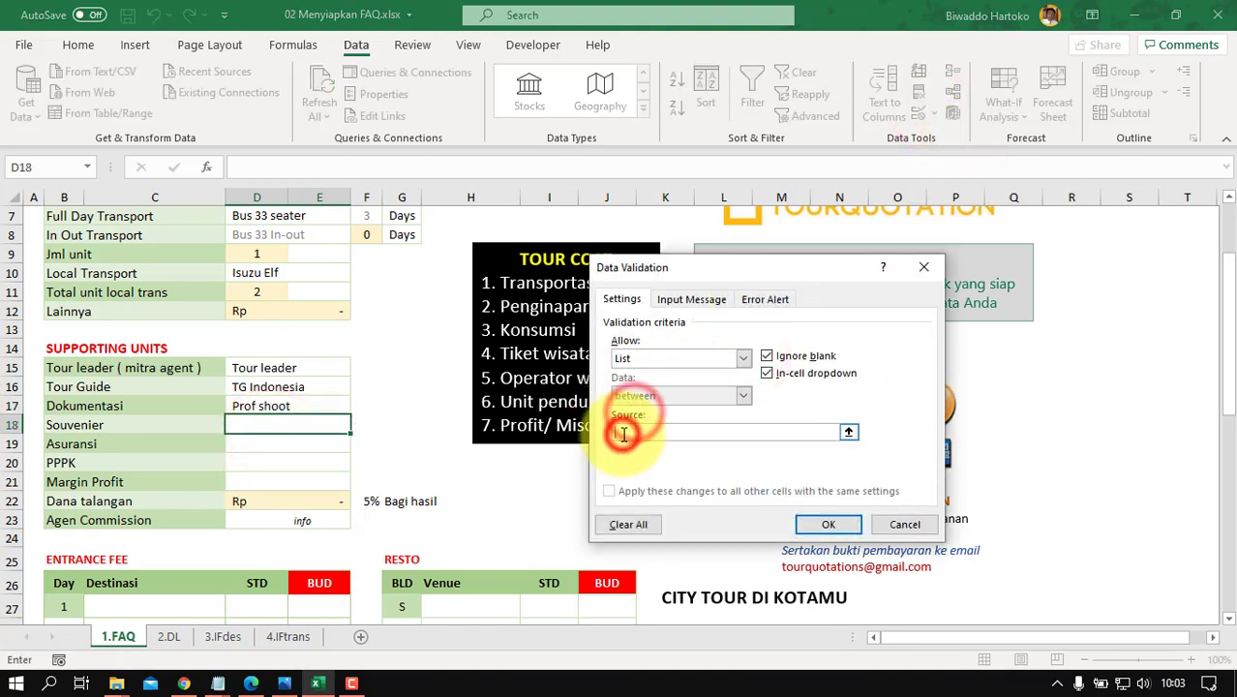
text(=)
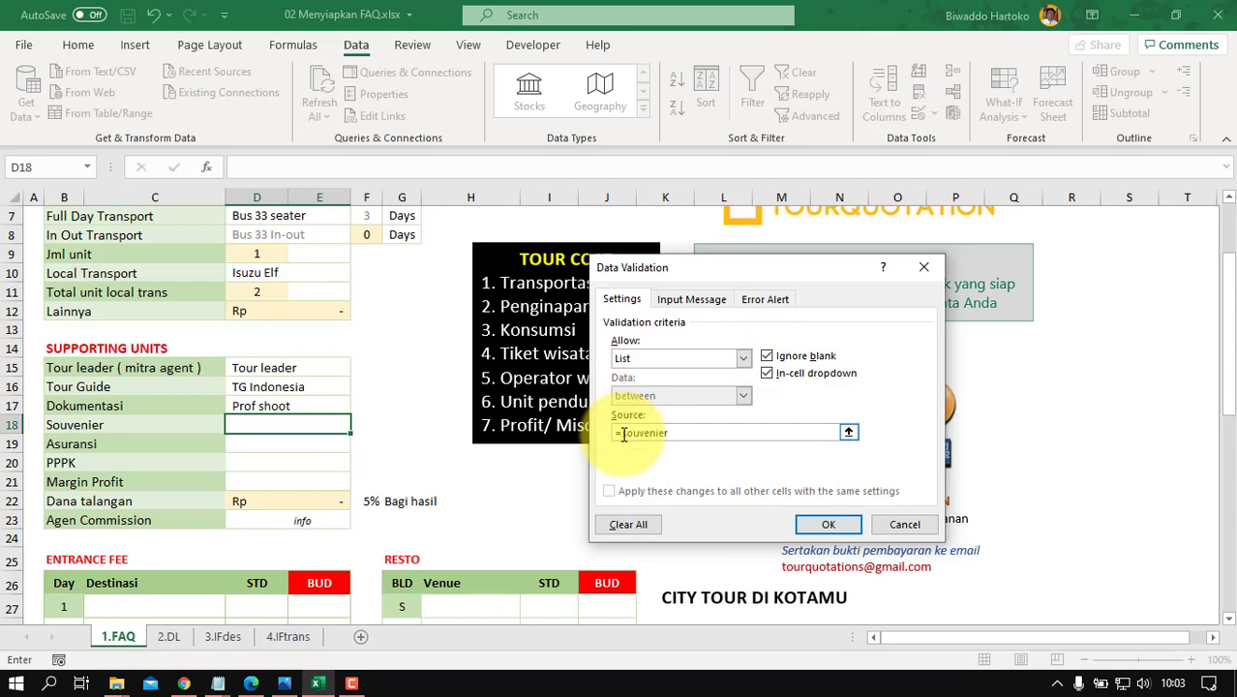
text(Souvenier)
key(Return)
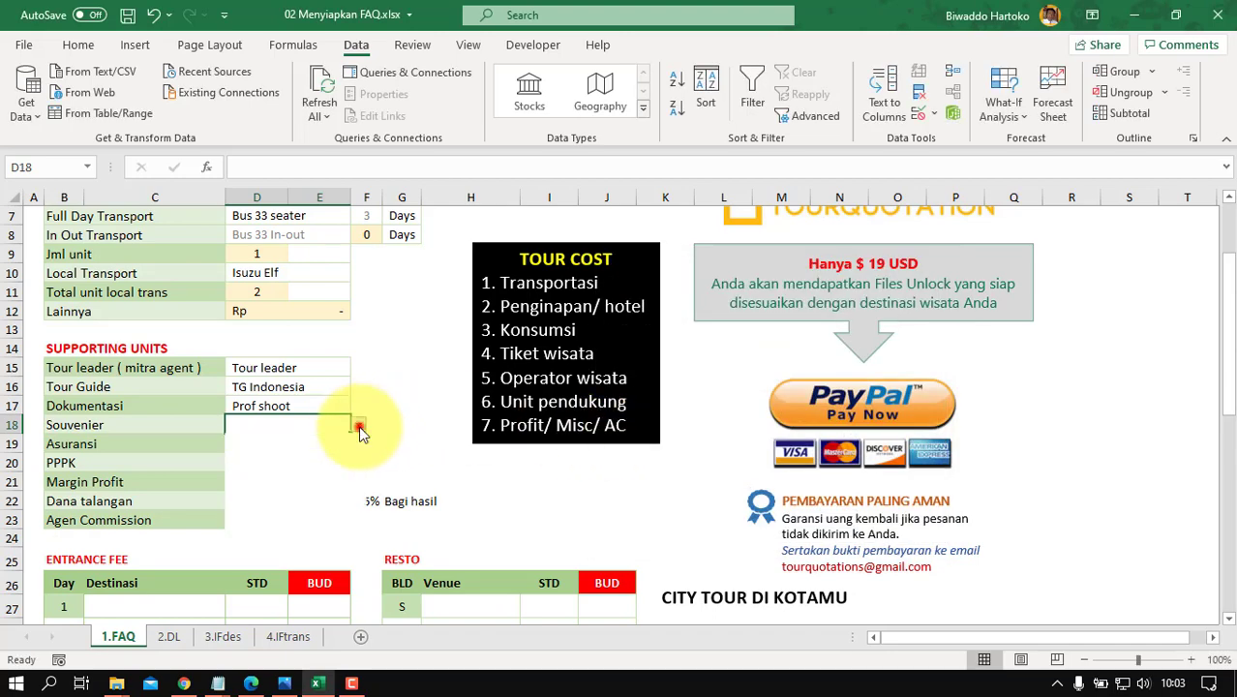
click(358, 425)
click(279, 444)
Step: Give Asuransi cell D19 a list validation with the source =asuransi and choose General
click(279, 444)
click(934, 113)
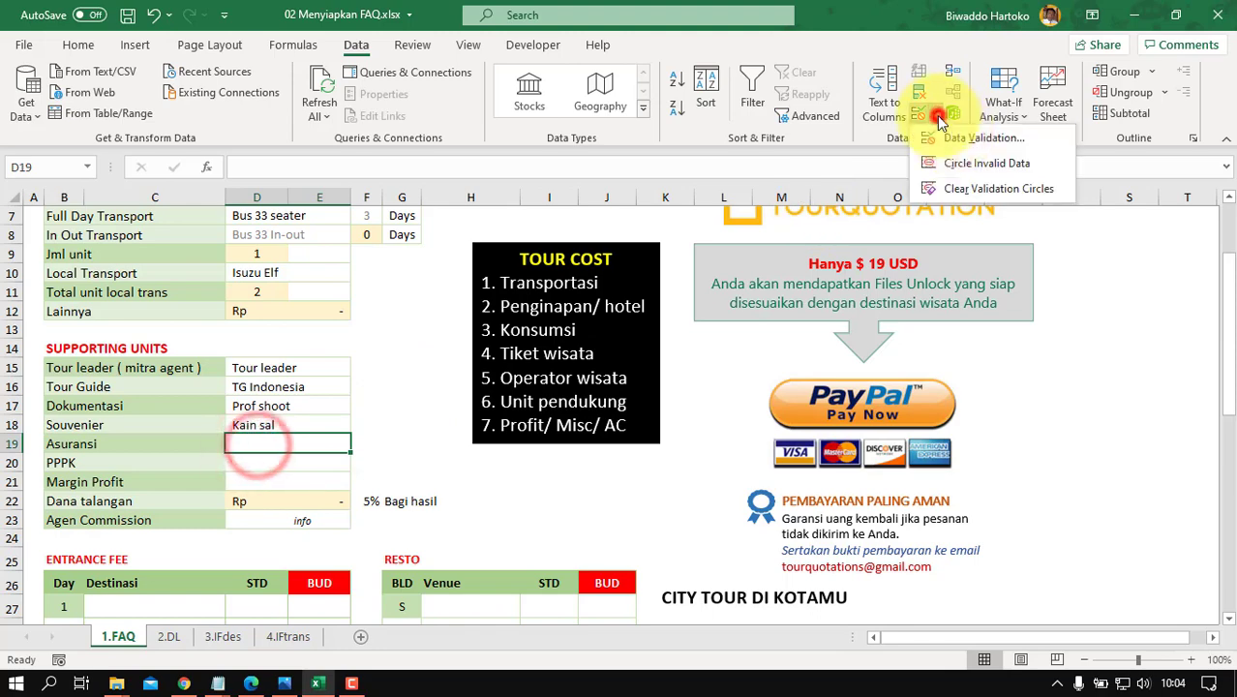
click(964, 141)
click(746, 358)
click(659, 417)
click(743, 359)
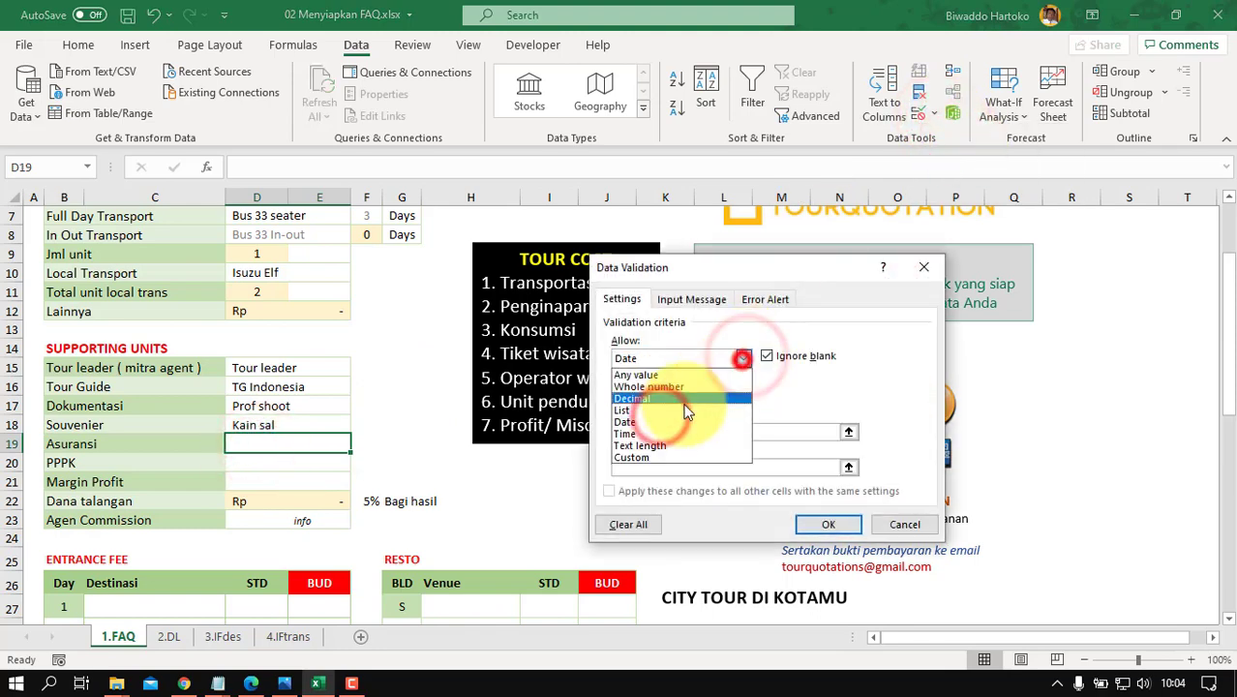
click(678, 411)
click(646, 429)
text(=asuransi)
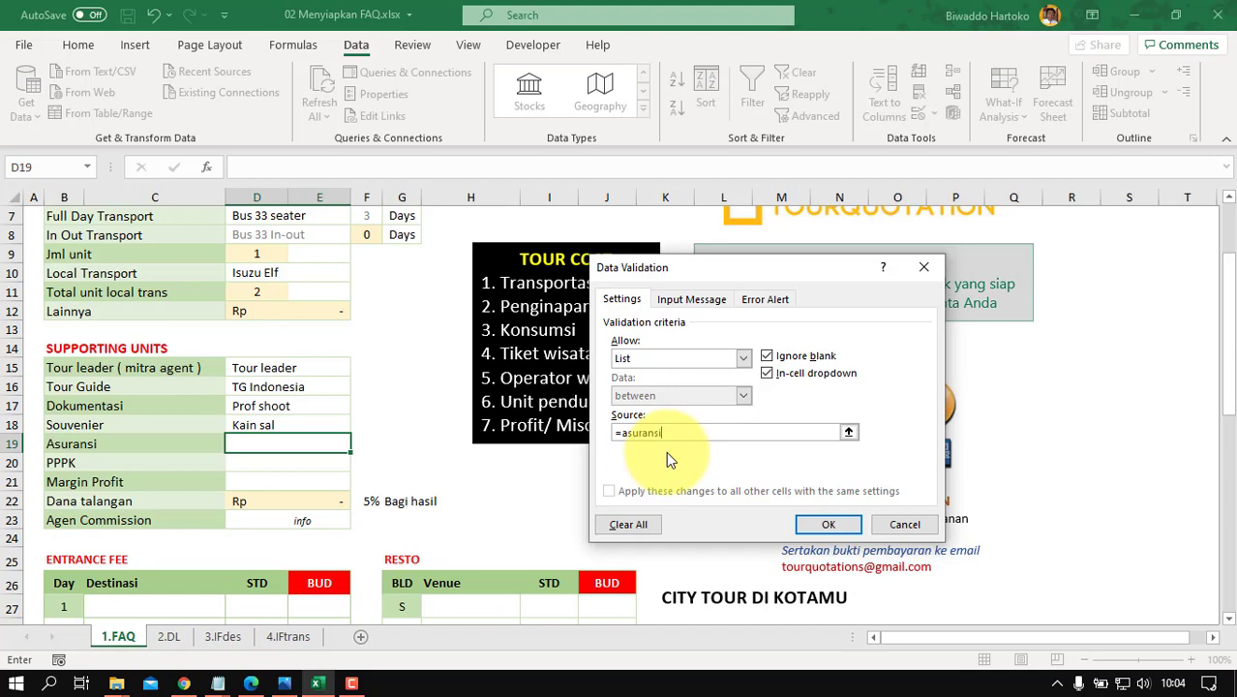
click(829, 524)
click(358, 443)
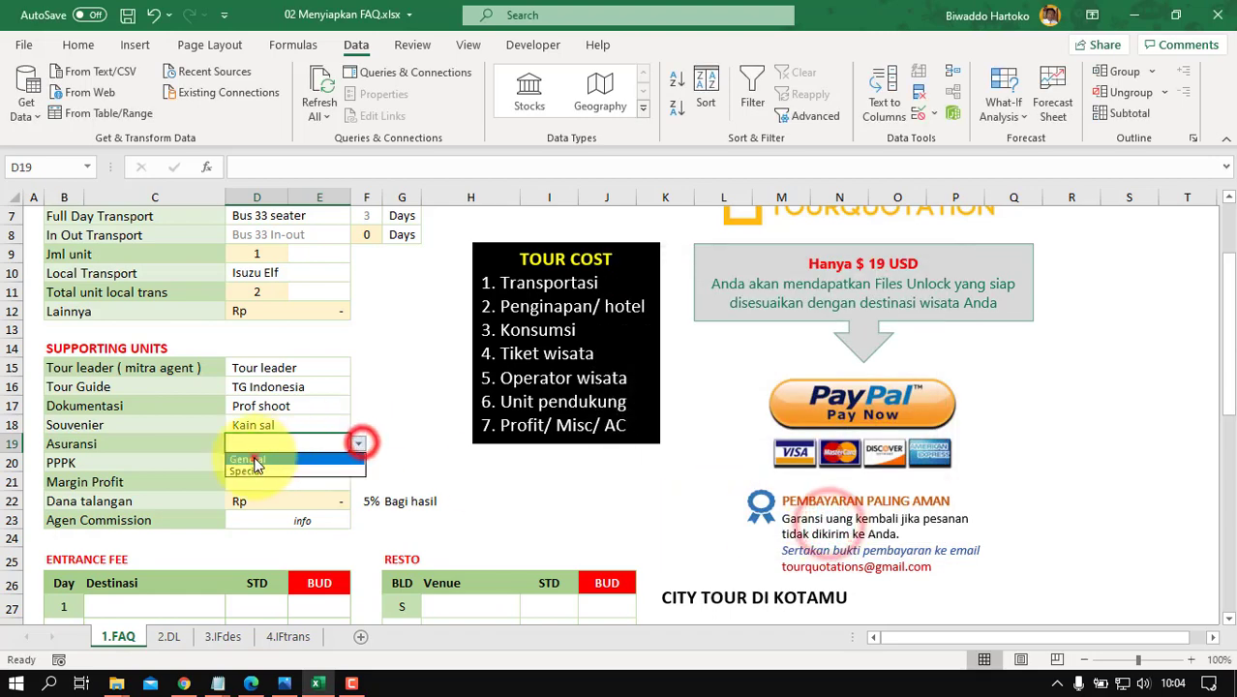
click(249, 460)
Step: Give PPPK cell D20 a list validation sourced from its named list and choose Drugbox STD
click(254, 464)
click(934, 114)
click(954, 134)
click(746, 358)
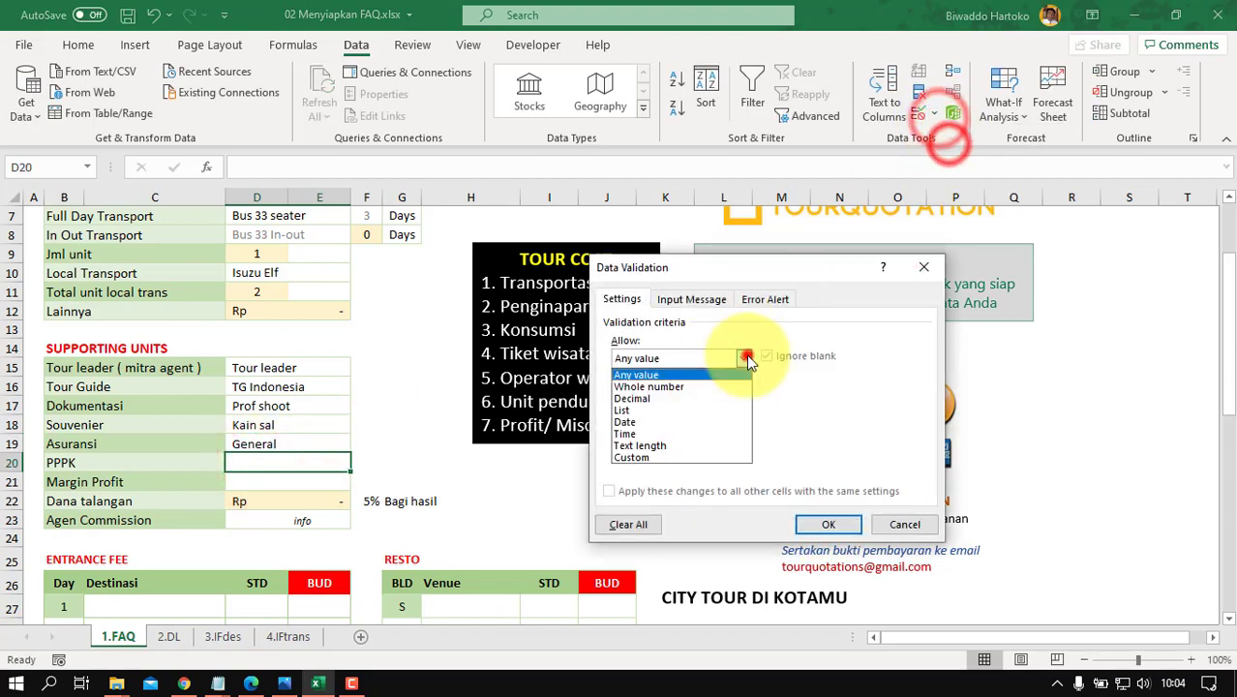
click(622, 410)
key(Return)
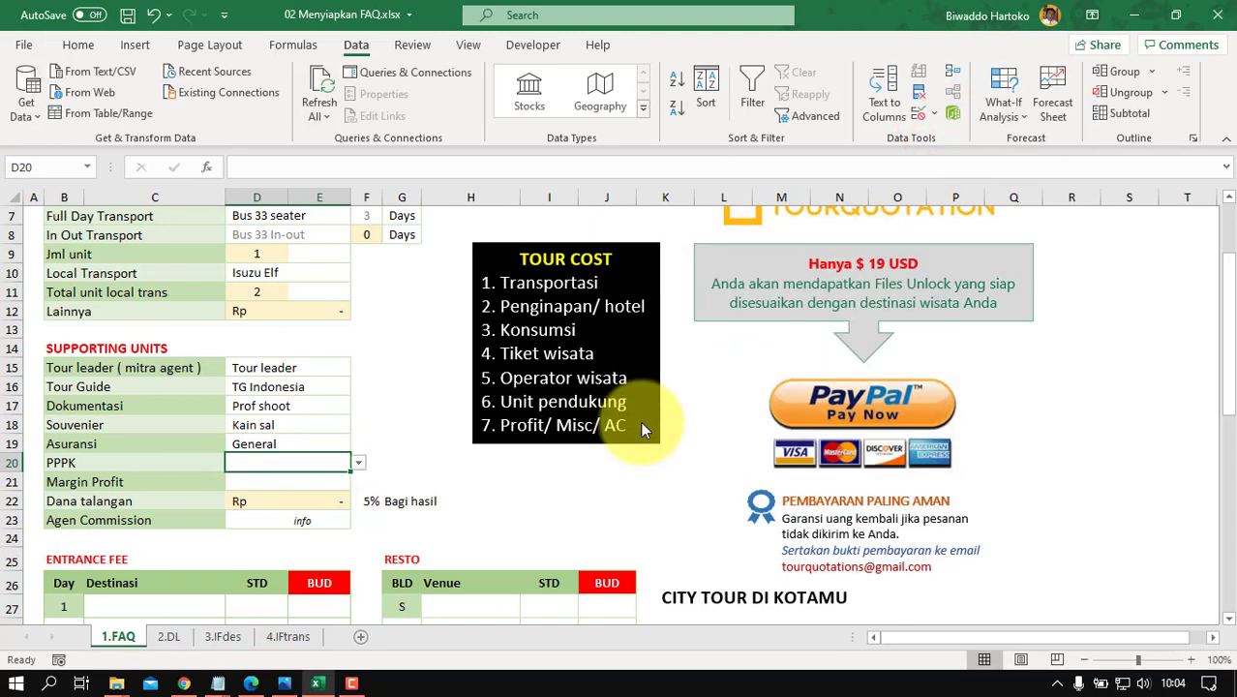
click(359, 462)
click(291, 481)
Step: Give Margin Profit cell D21 a list validation with the source =mu_profit and choose 15,0%
click(290, 482)
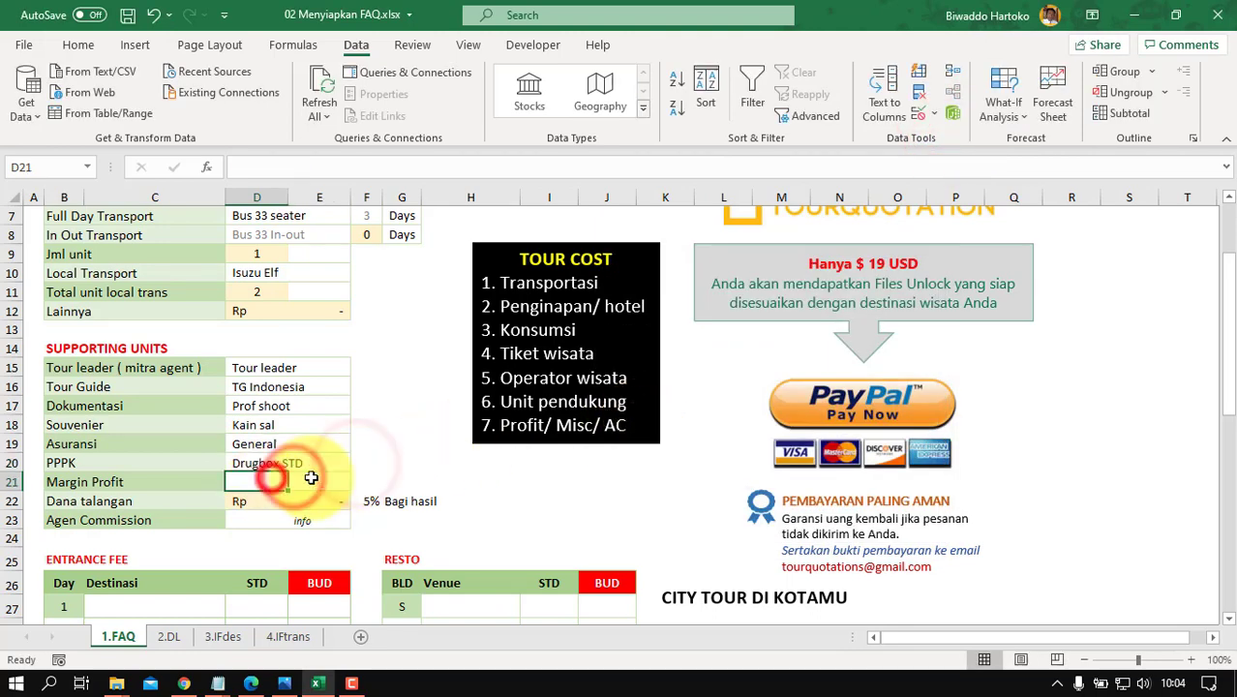
click(934, 115)
click(954, 133)
click(747, 359)
click(621, 411)
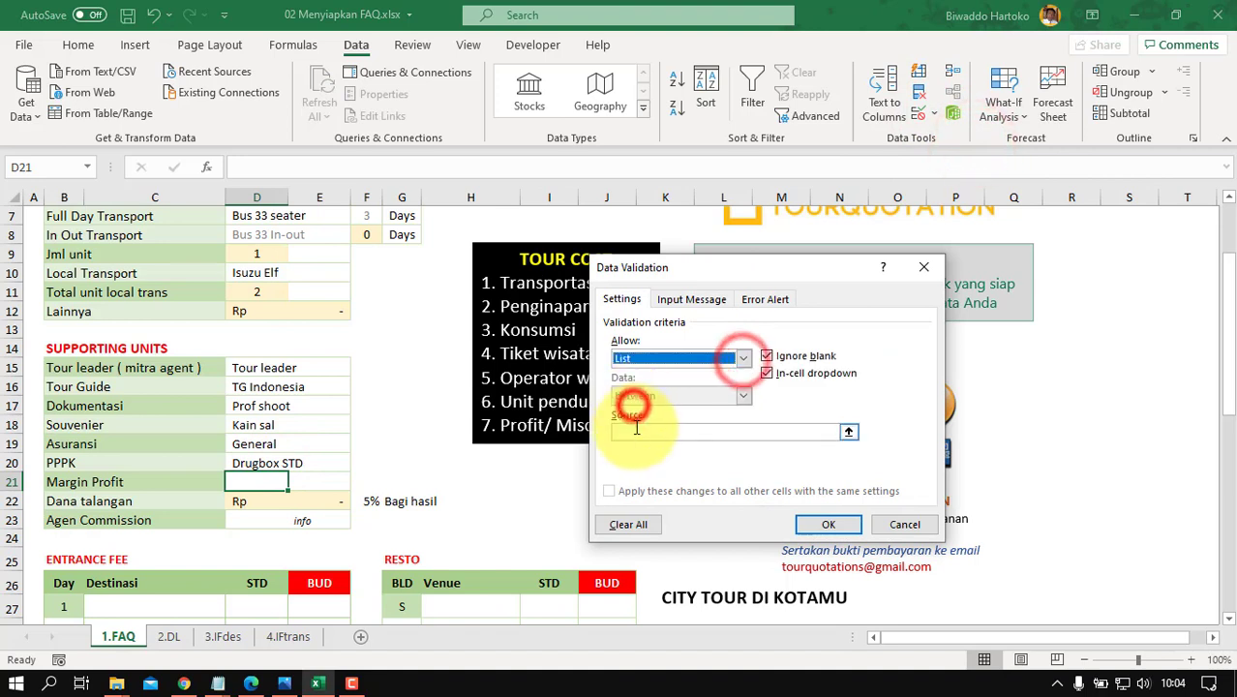
click(637, 431)
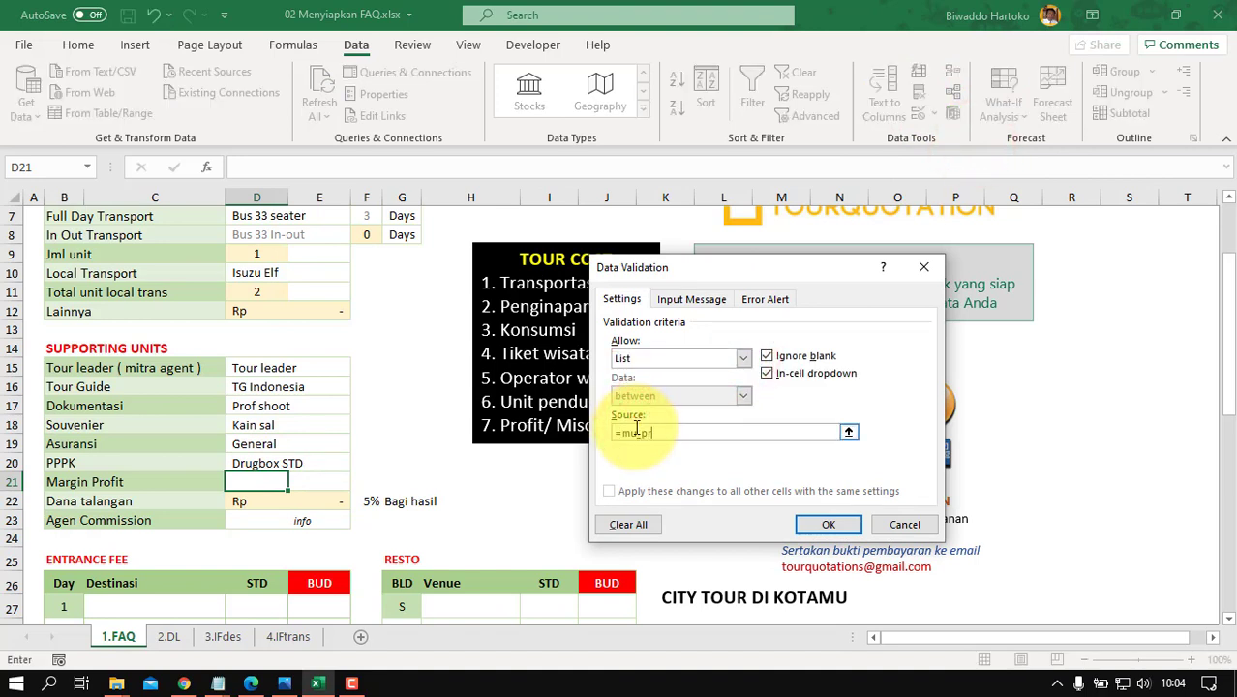
text(=mu_profit)
key(Return)
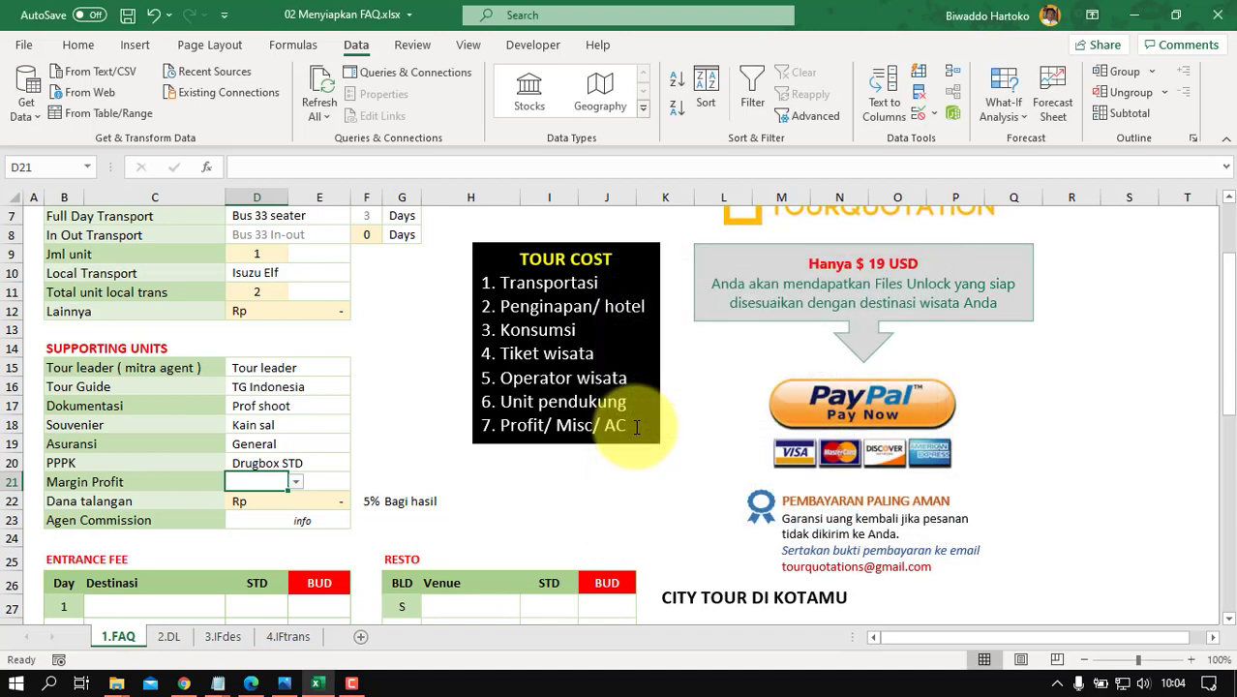
click(296, 482)
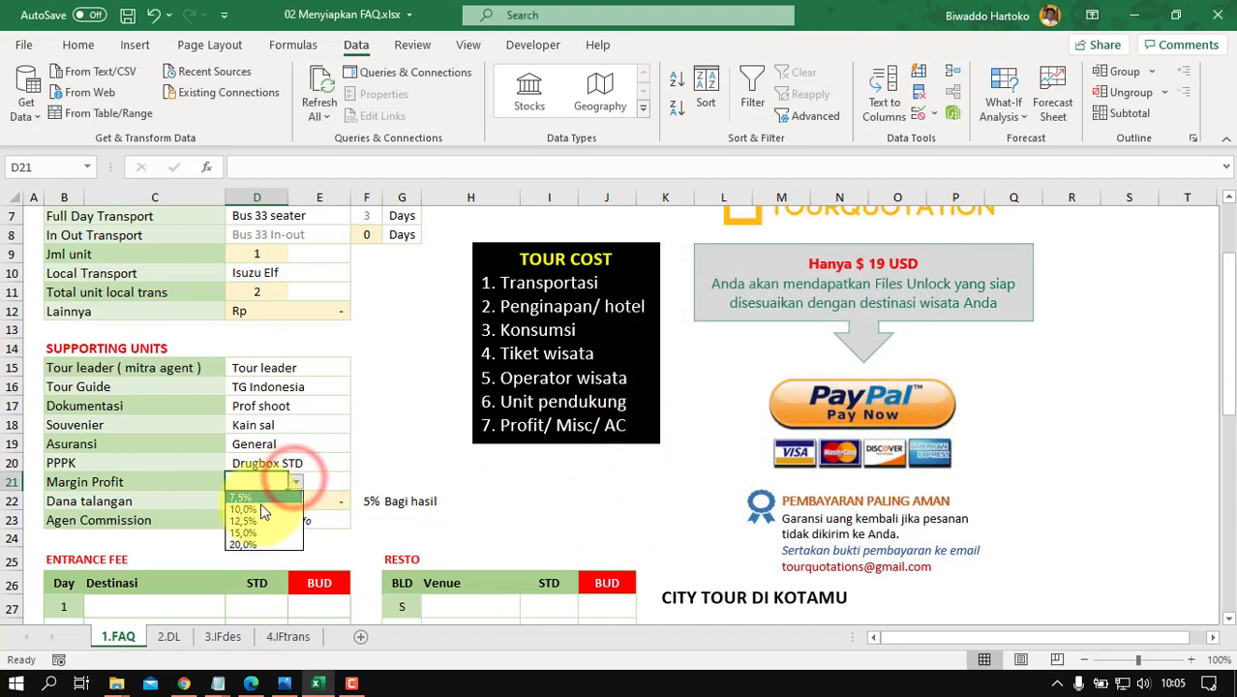
click(246, 530)
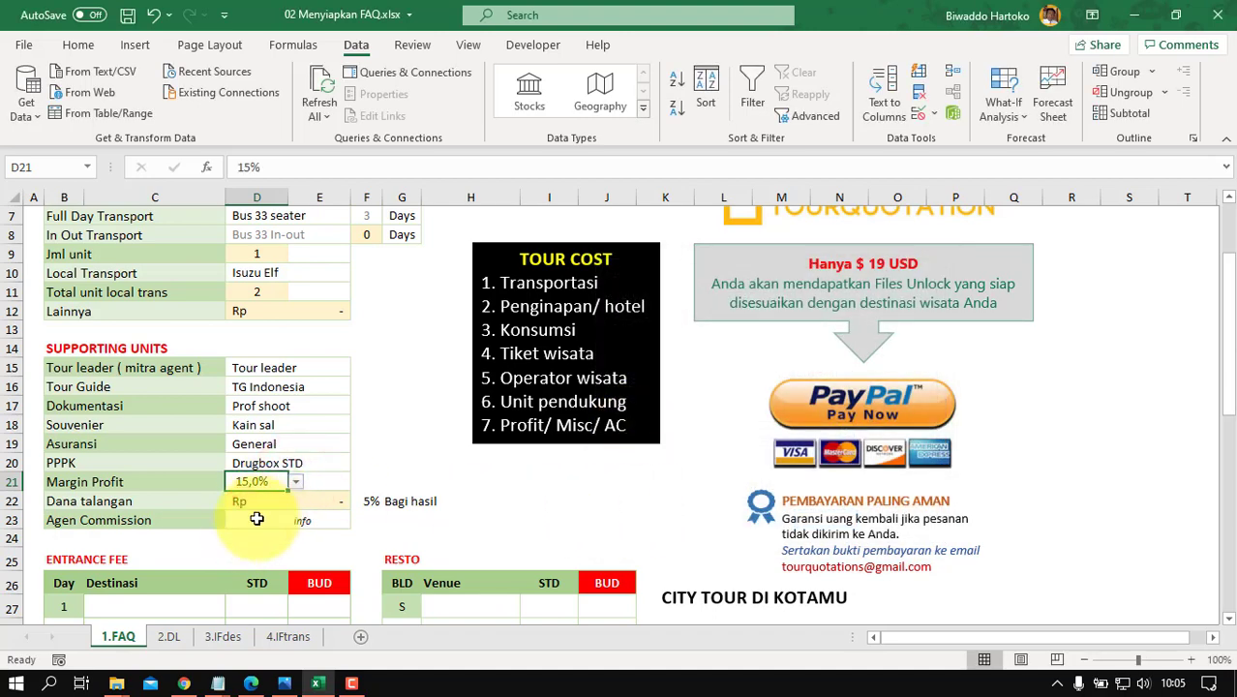
Step: Give Agen Commission cell D23 a list validation with the source =agencom and choose 1,111
click(256, 520)
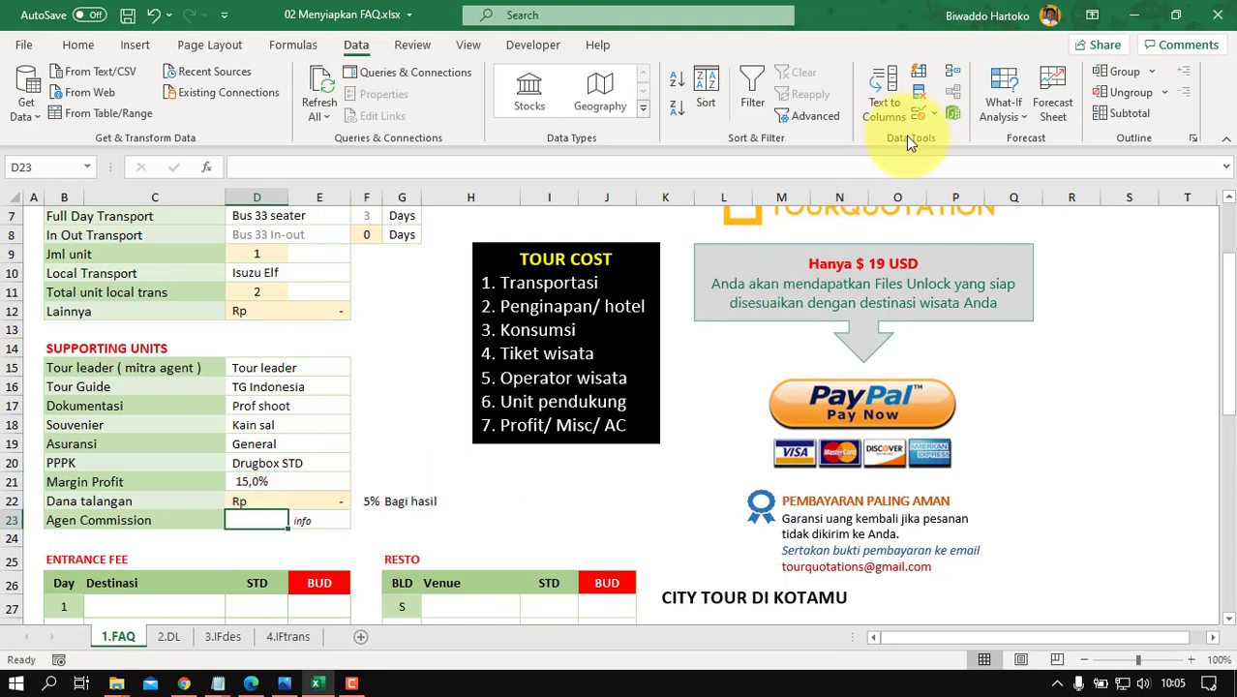
click(935, 116)
click(944, 129)
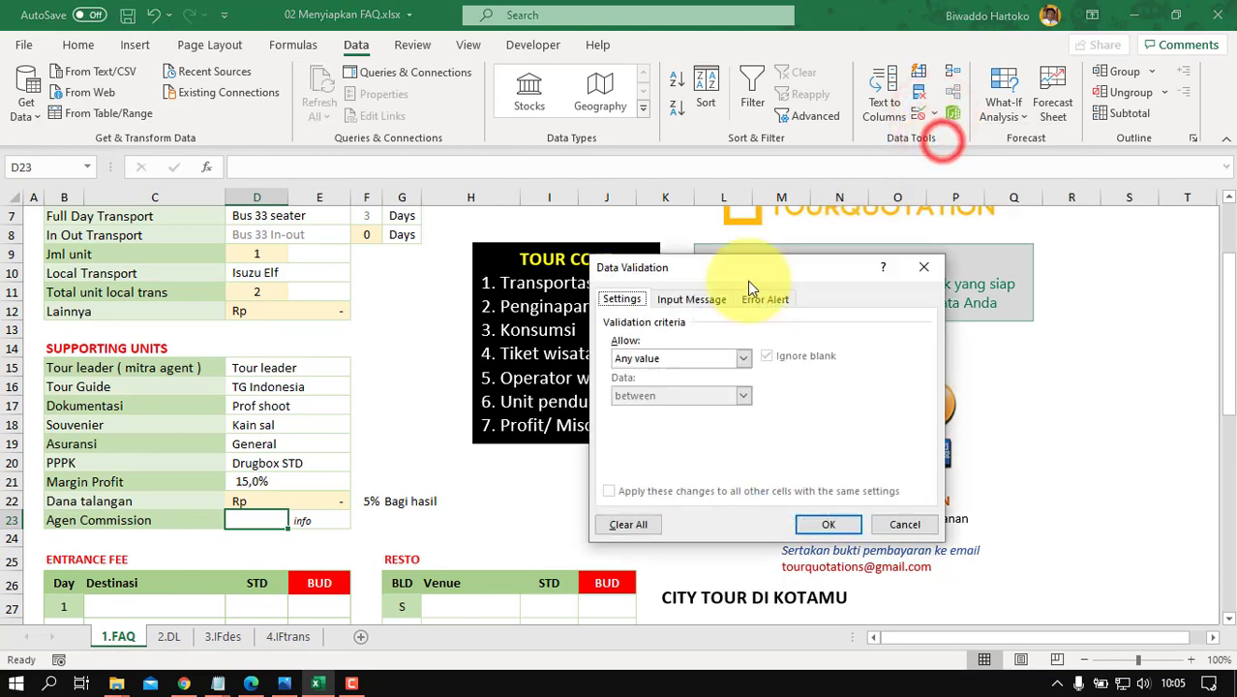
click(743, 359)
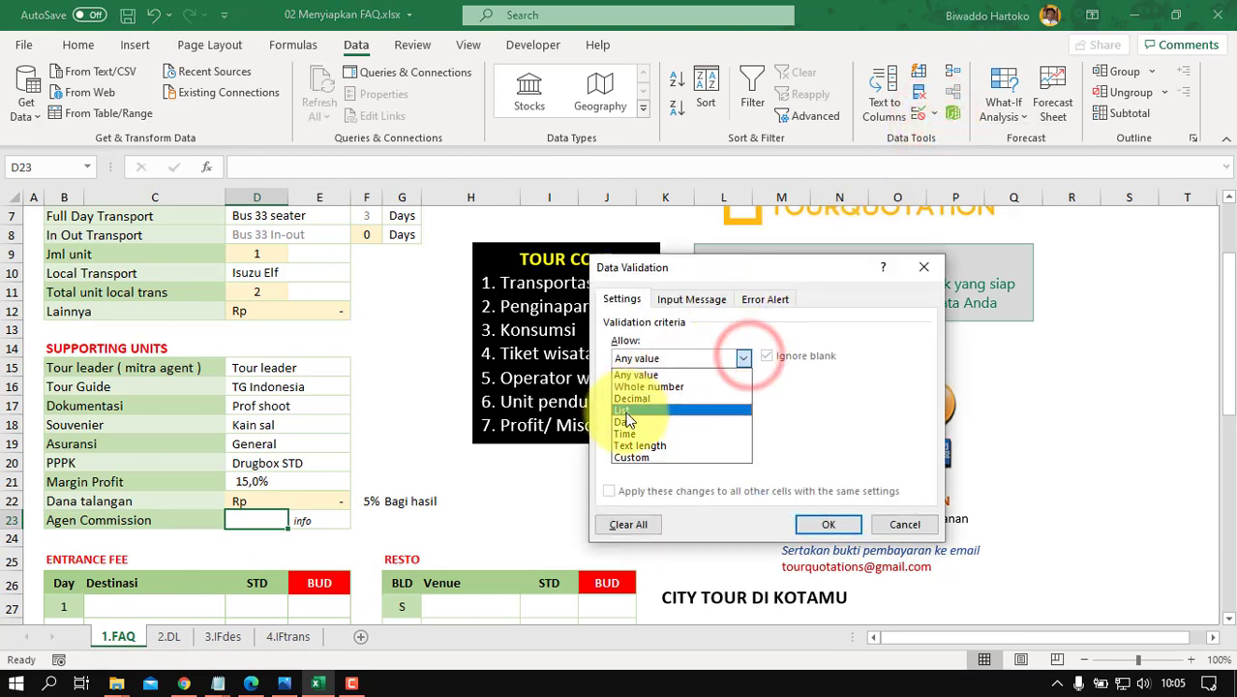
click(714, 420)
click(649, 430)
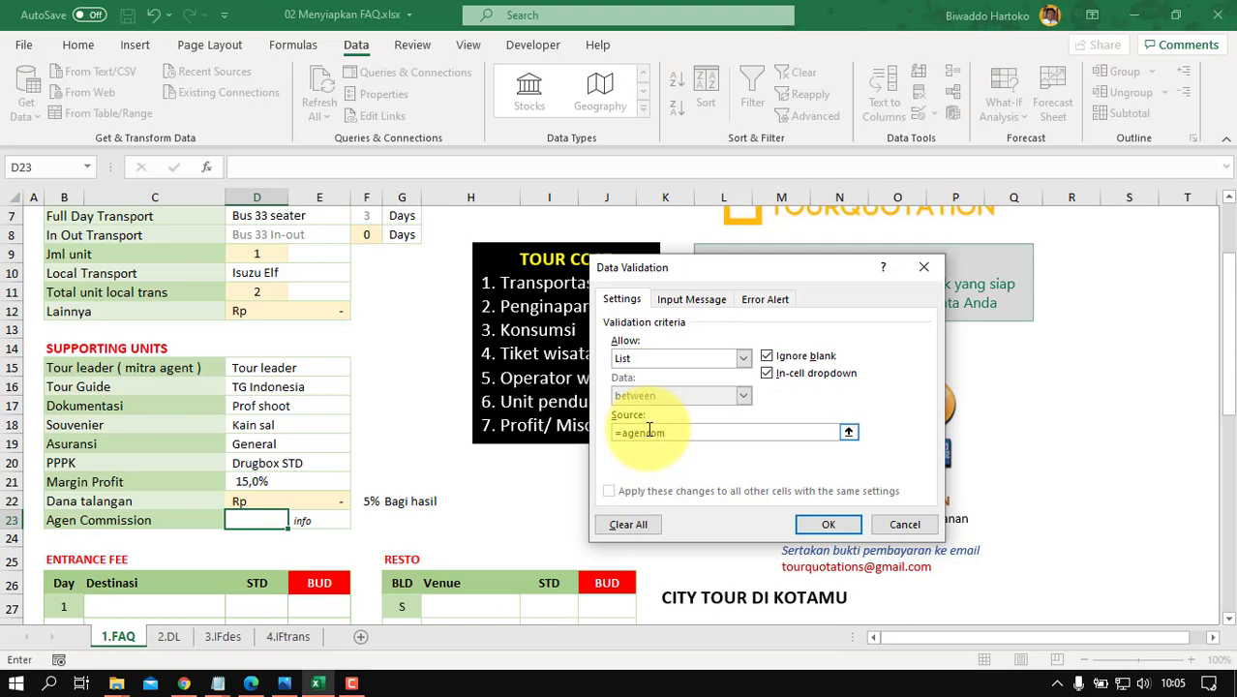
key(Return)
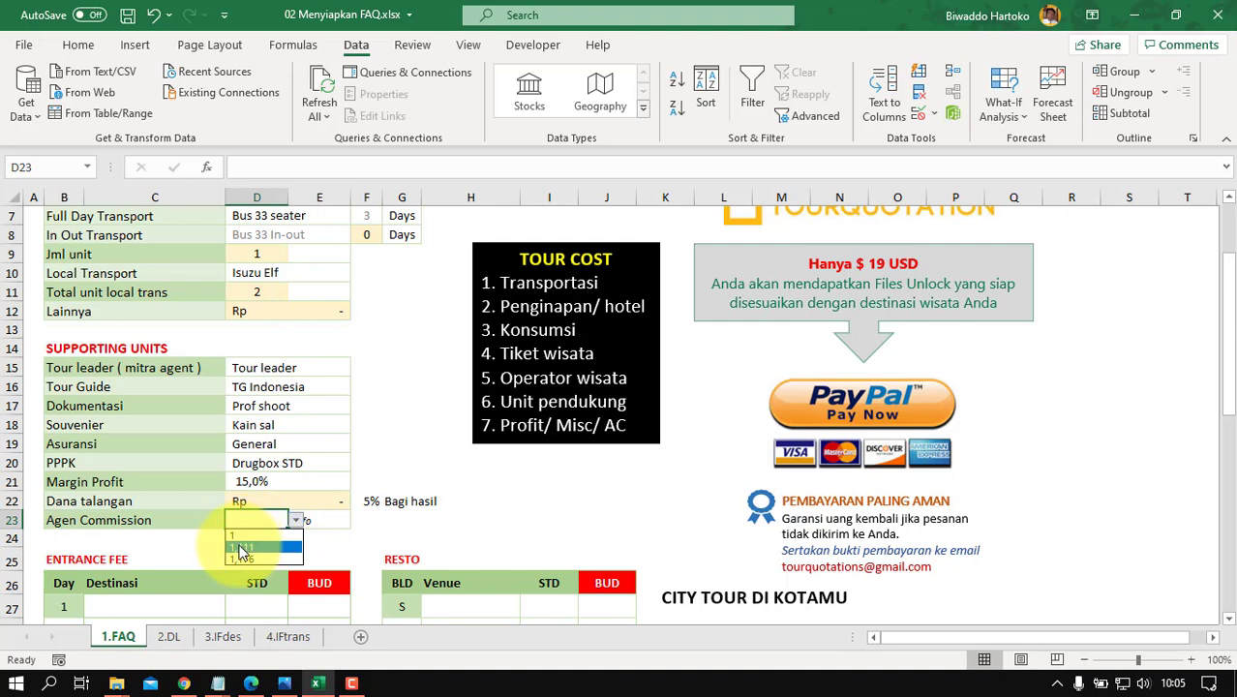
click(328, 518)
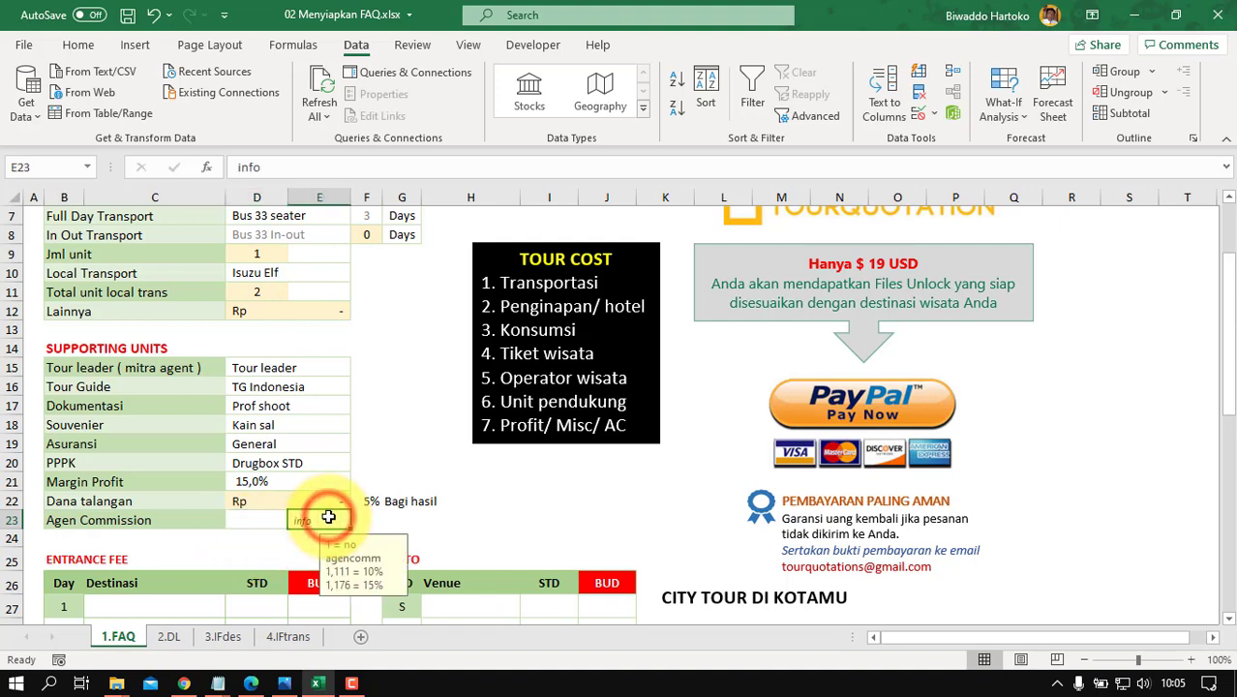
click(260, 520)
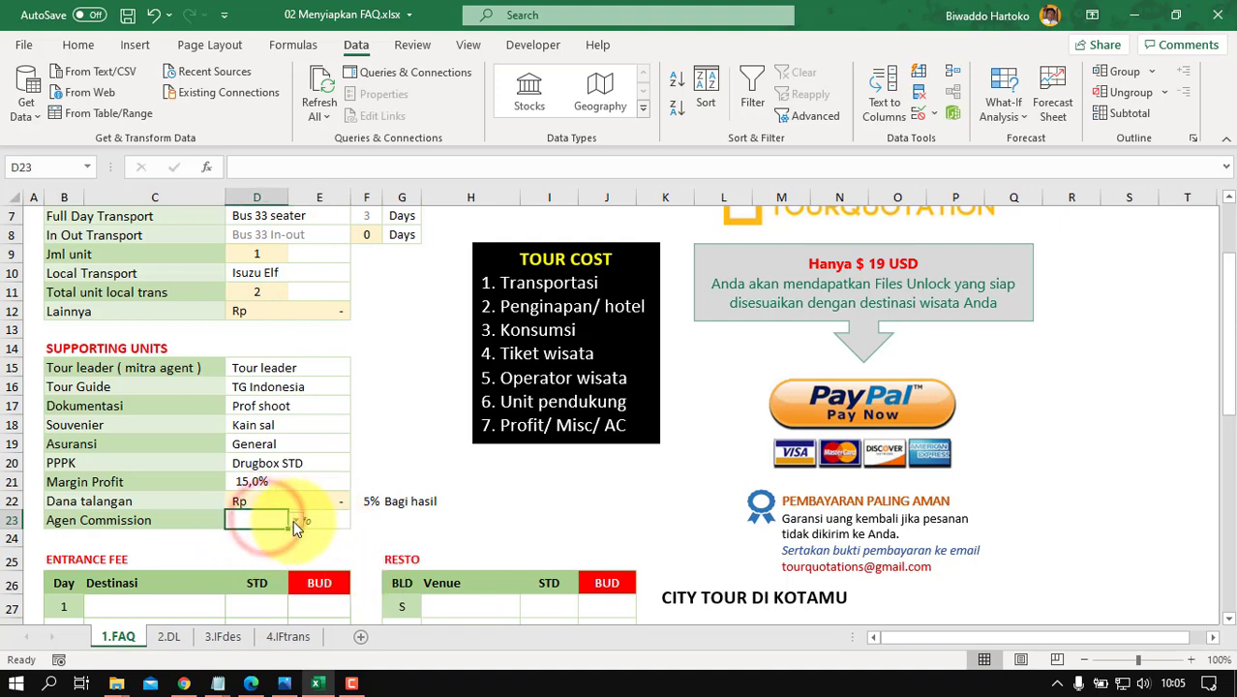
click(295, 521)
click(271, 547)
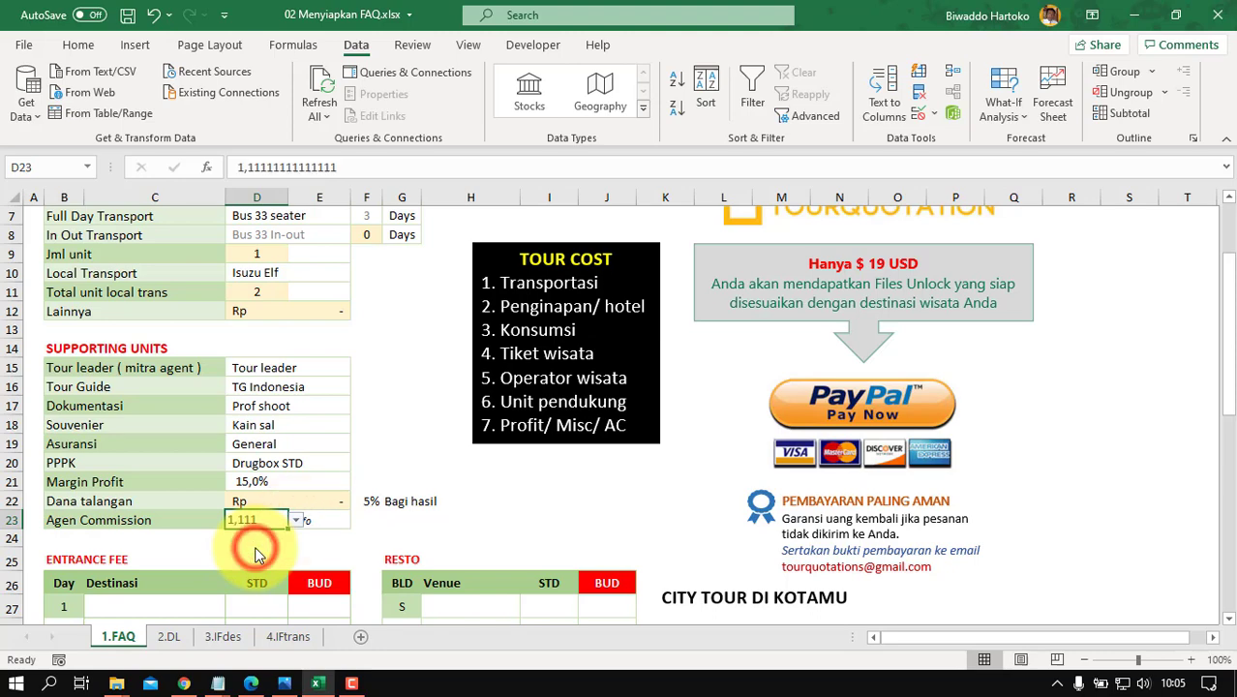
click(413, 528)
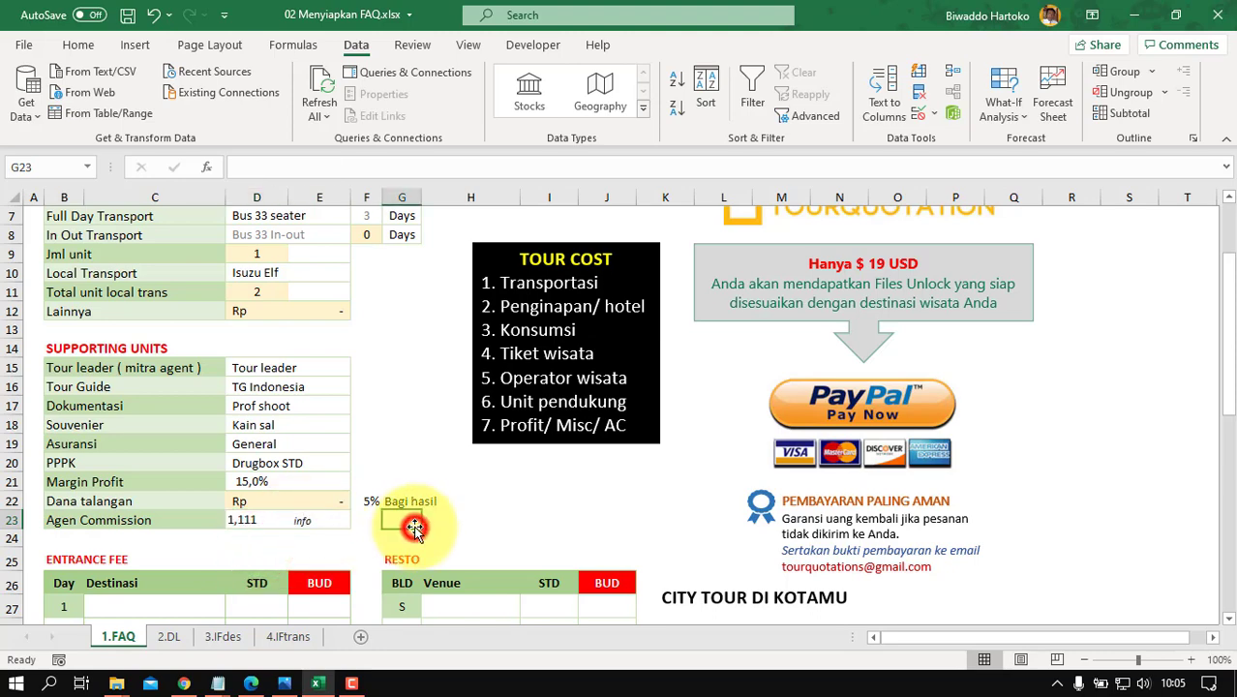
Step: Open the fill colour choices for the Bagi hasil percentage cell F22
click(368, 502)
click(79, 49)
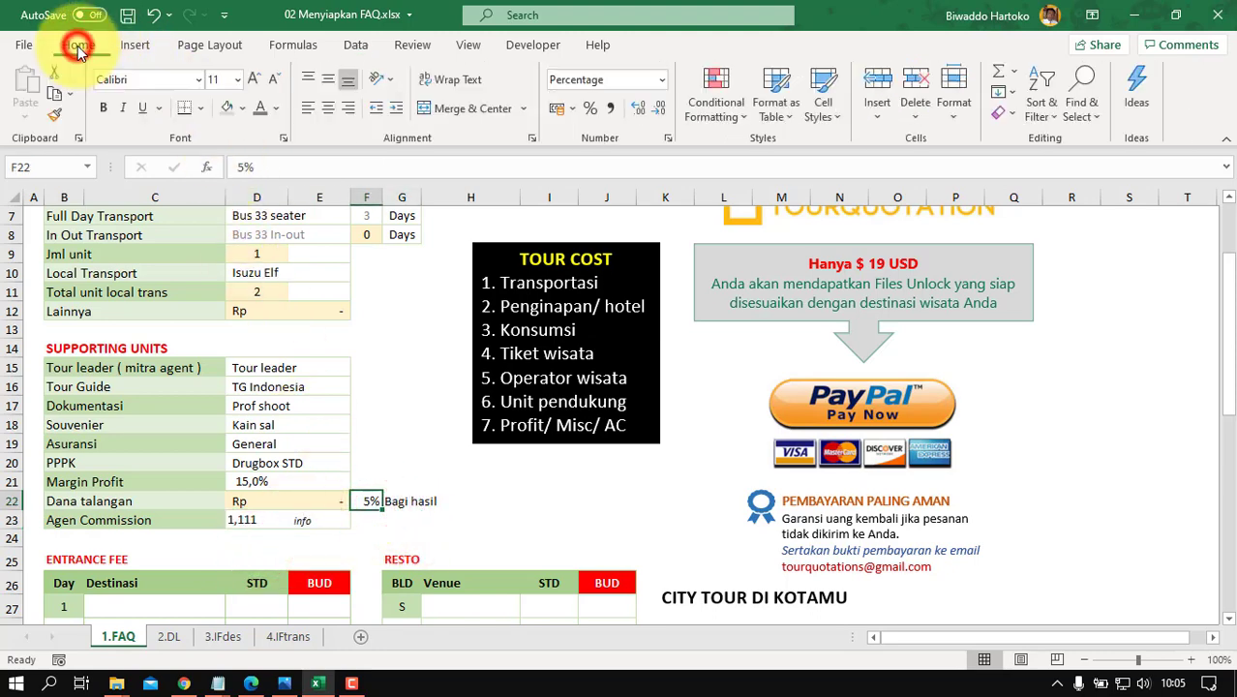
click(243, 110)
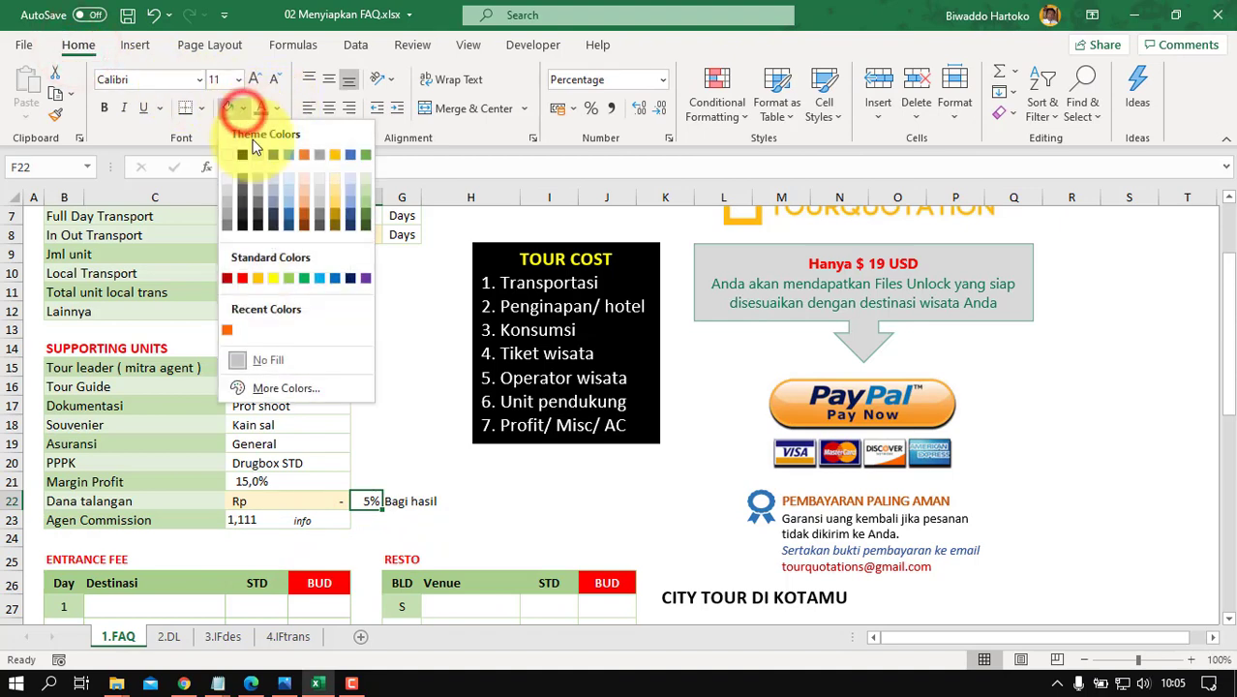
Step: Fill the profit-sharing percentage cell F22 beside Dana talangan with a light orange tint
click(303, 184)
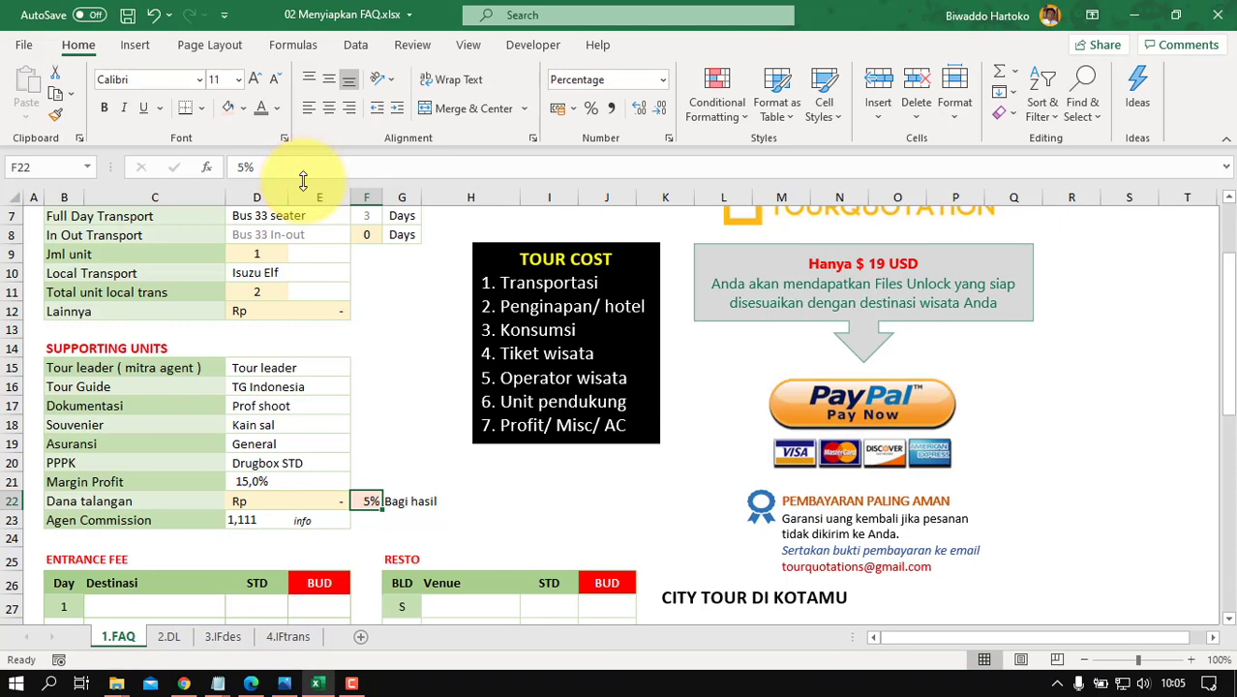
click(273, 505)
scroll(273, 505, down, 3)
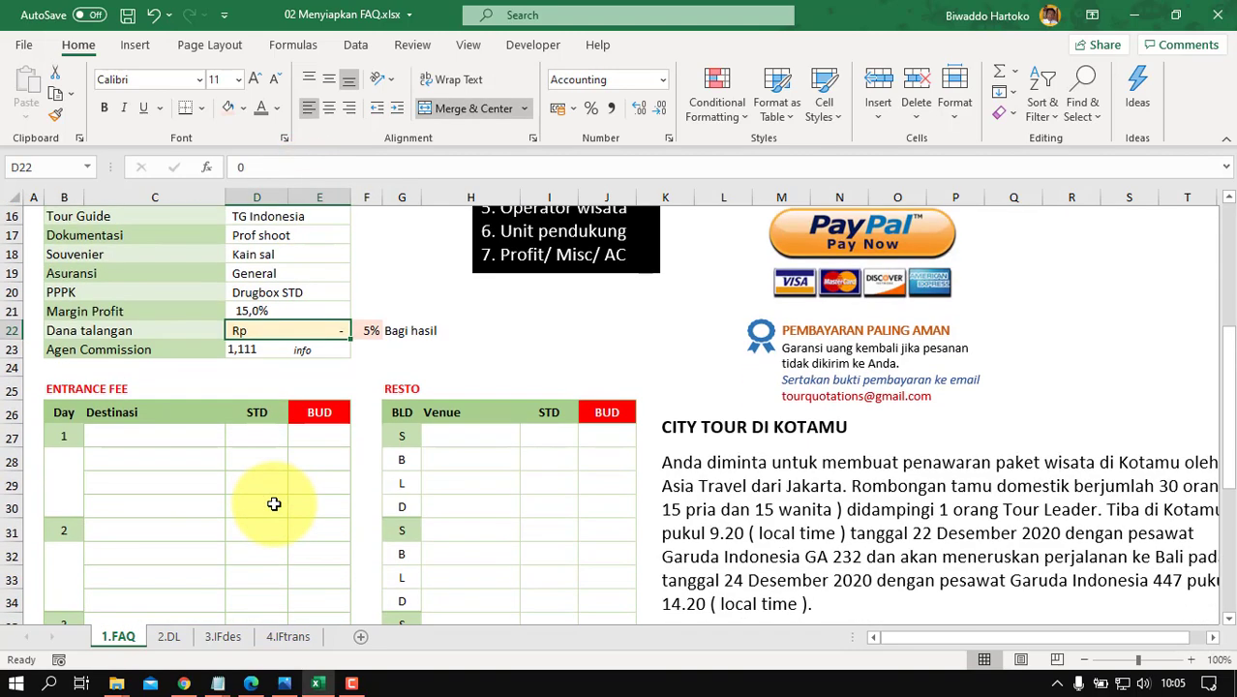
scroll(274, 503, down, 1)
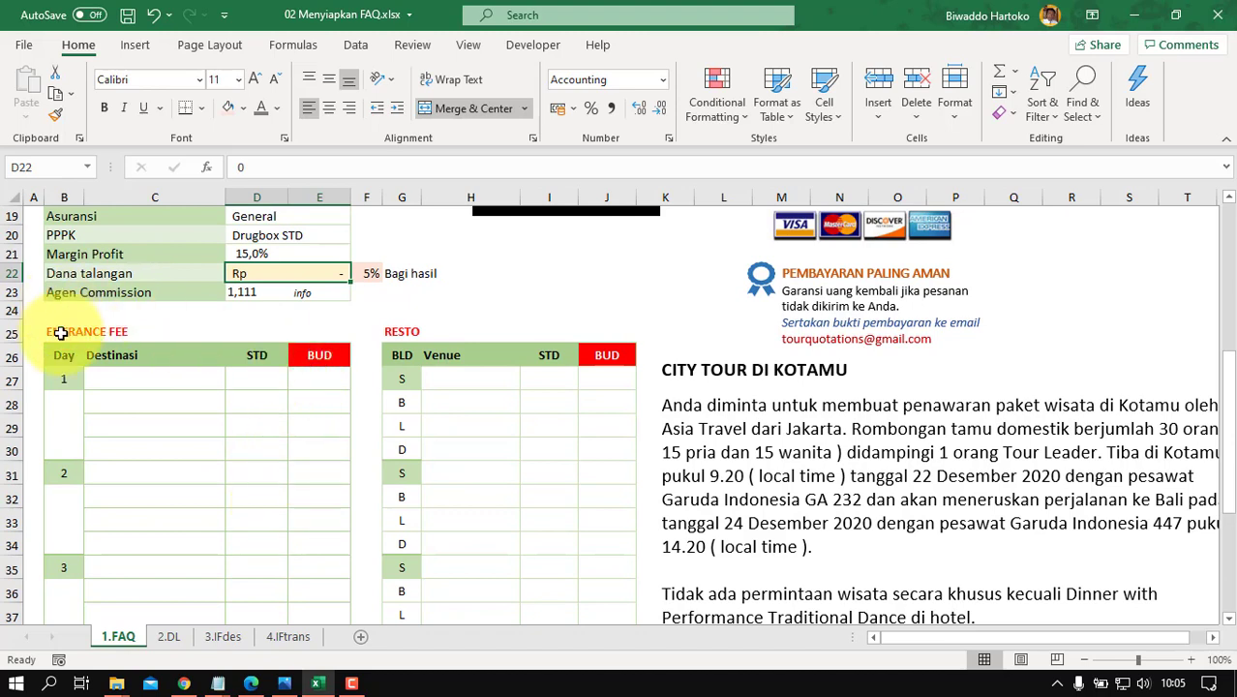
Step: Review the City Tour di Kotamu brief and move its text box down to clear the space beside the Resto table
click(61, 332)
click(152, 378)
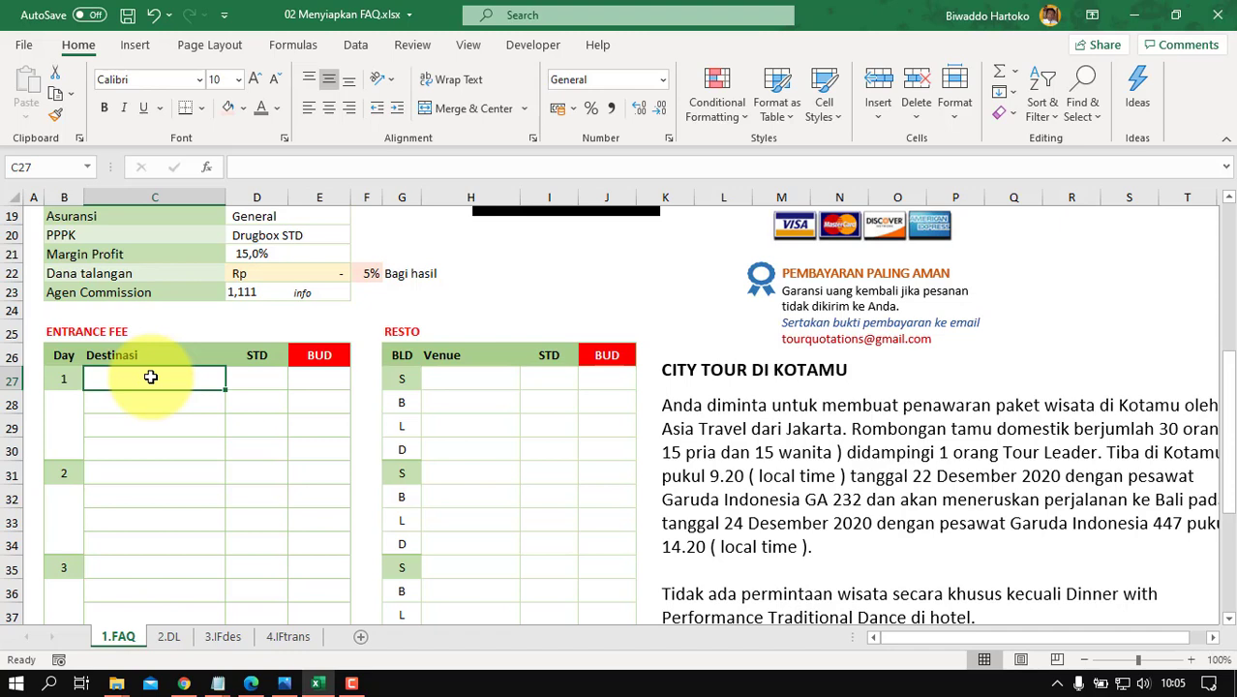
click(812, 429)
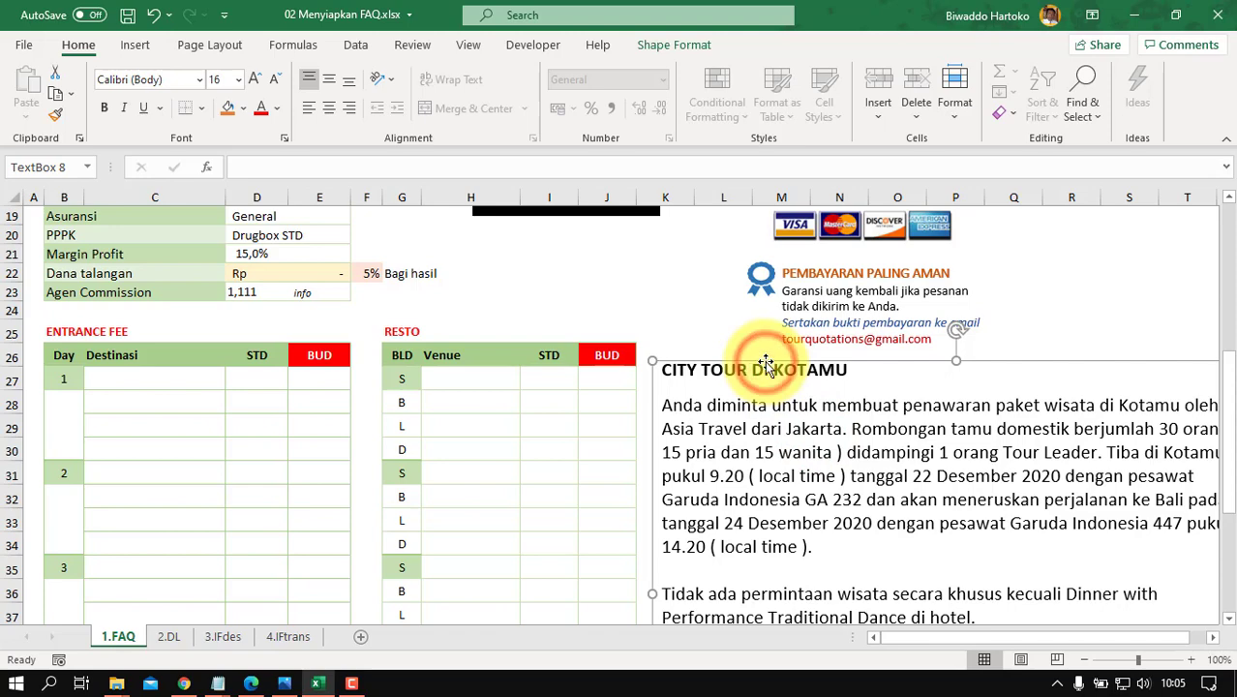
scroll(794, 407, down, 3)
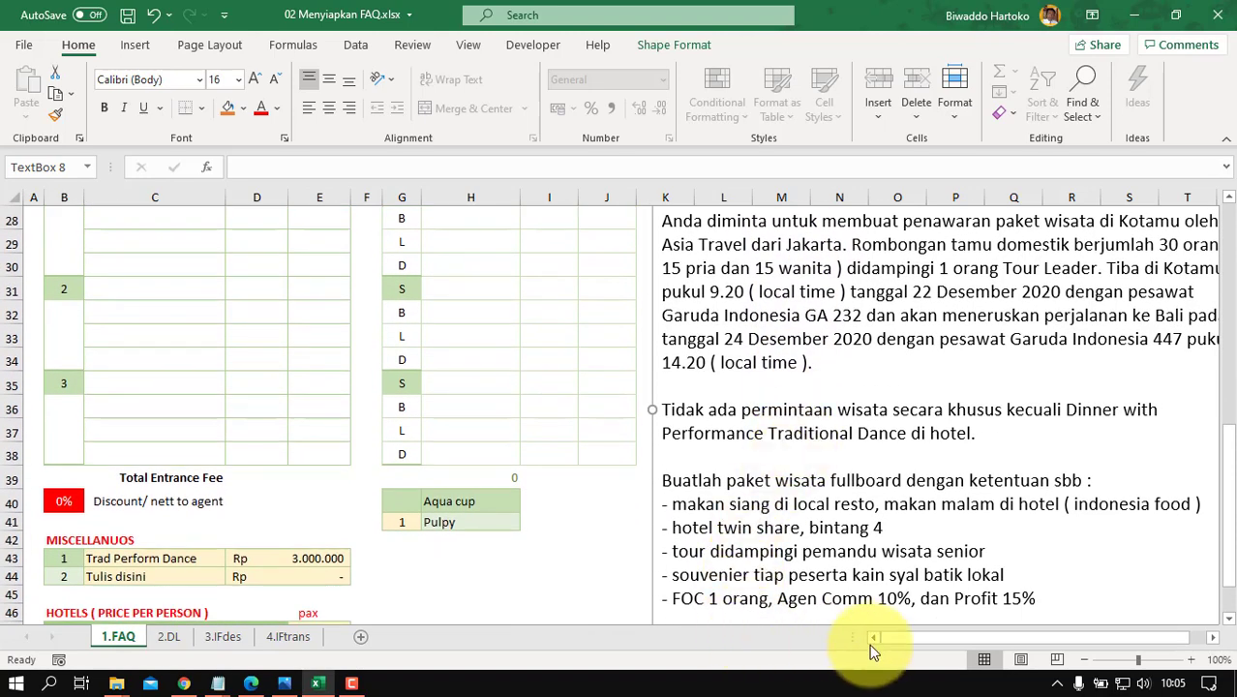
drag(934, 645, 1002, 651)
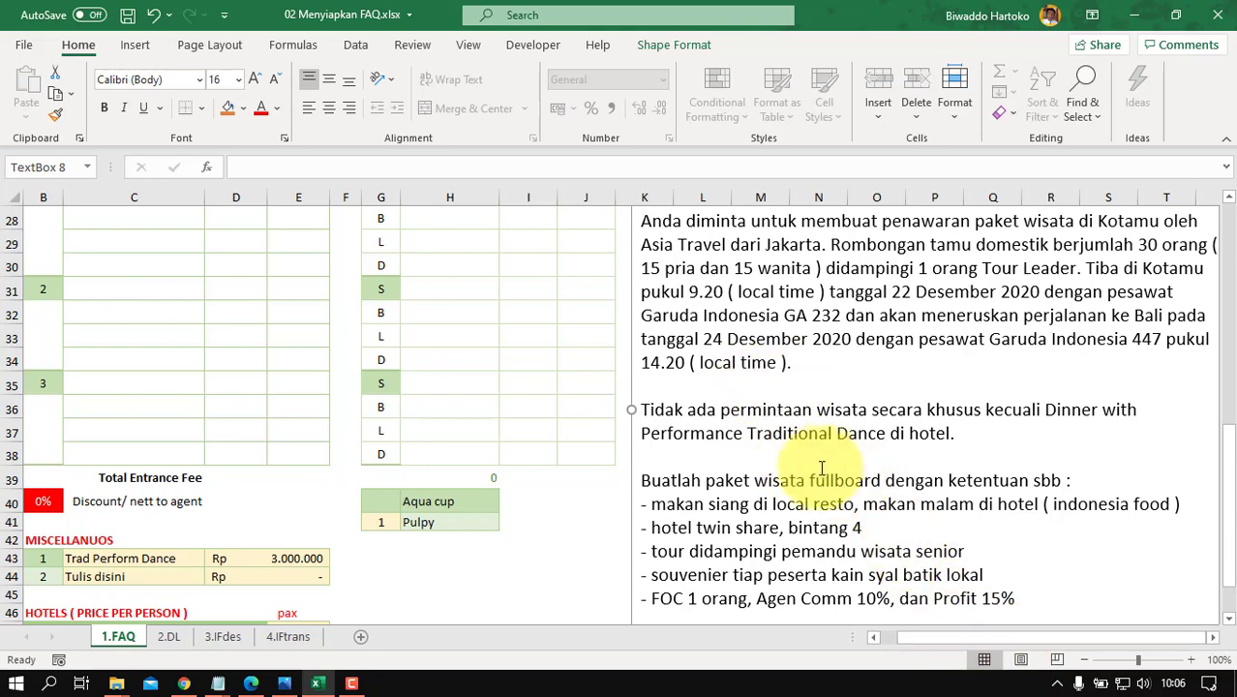
scroll(832, 468, up, 2)
scroll(832, 467, up, 1)
scroll(860, 484, down, 2)
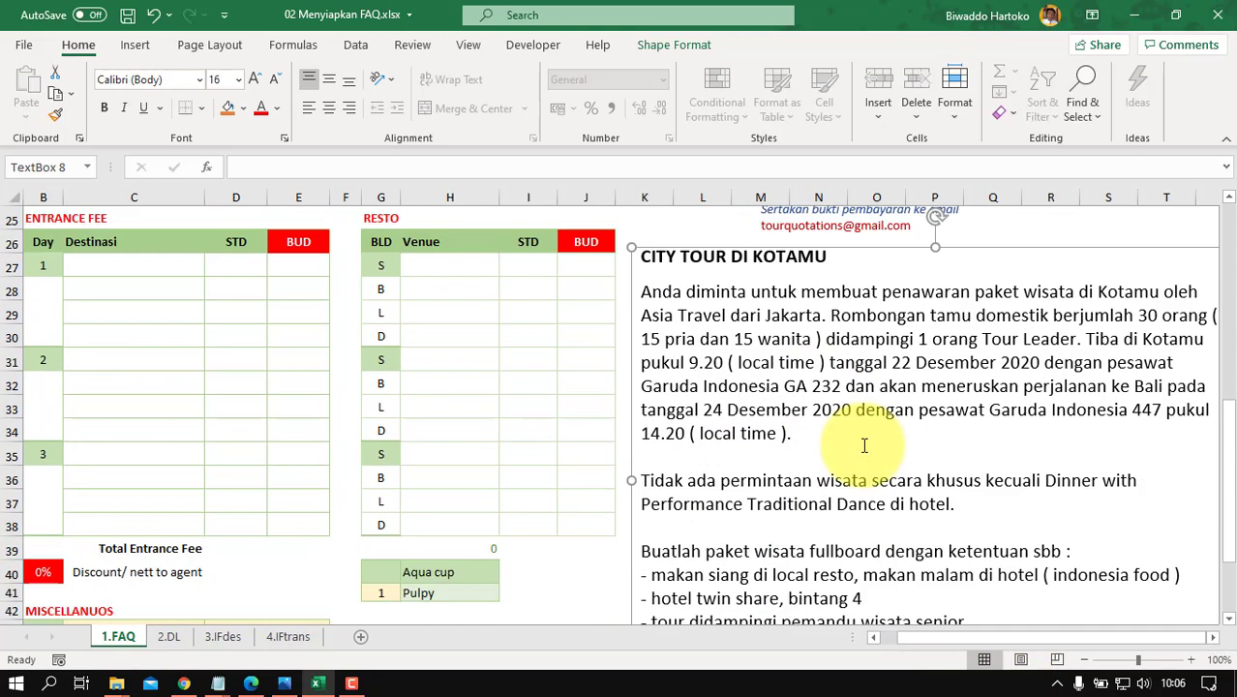
drag(784, 249, 780, 616)
scroll(780, 496, up, 3)
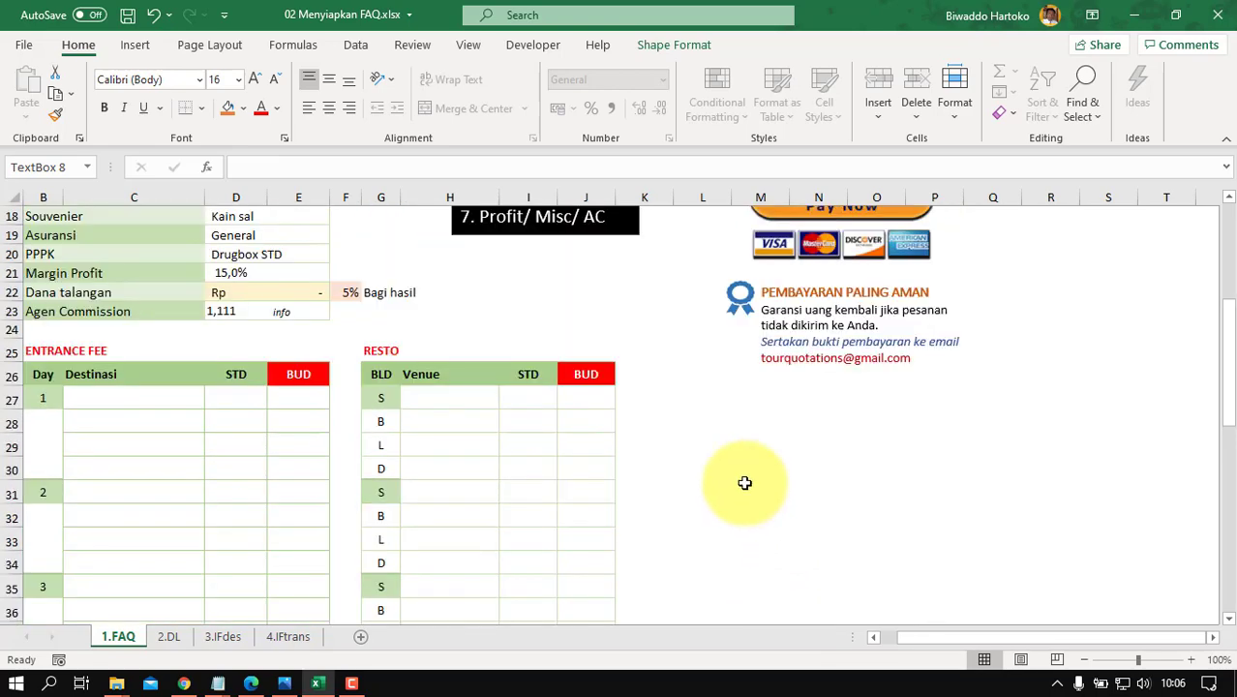
Step: Insert a text box beside the Resto table reading "DRAF ITIN", "H1", "- Pickup 9.20", "- Lunch 12.00" and "- Dinner 19.00" on separate lines
click(137, 46)
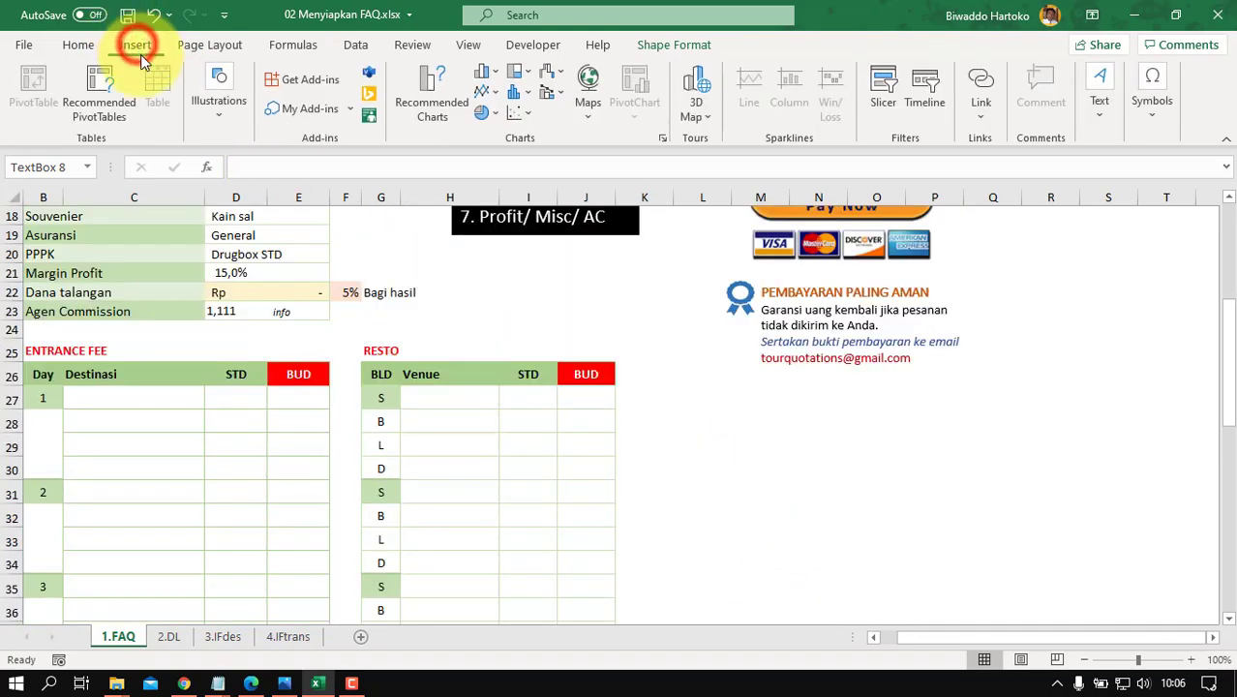
click(1105, 114)
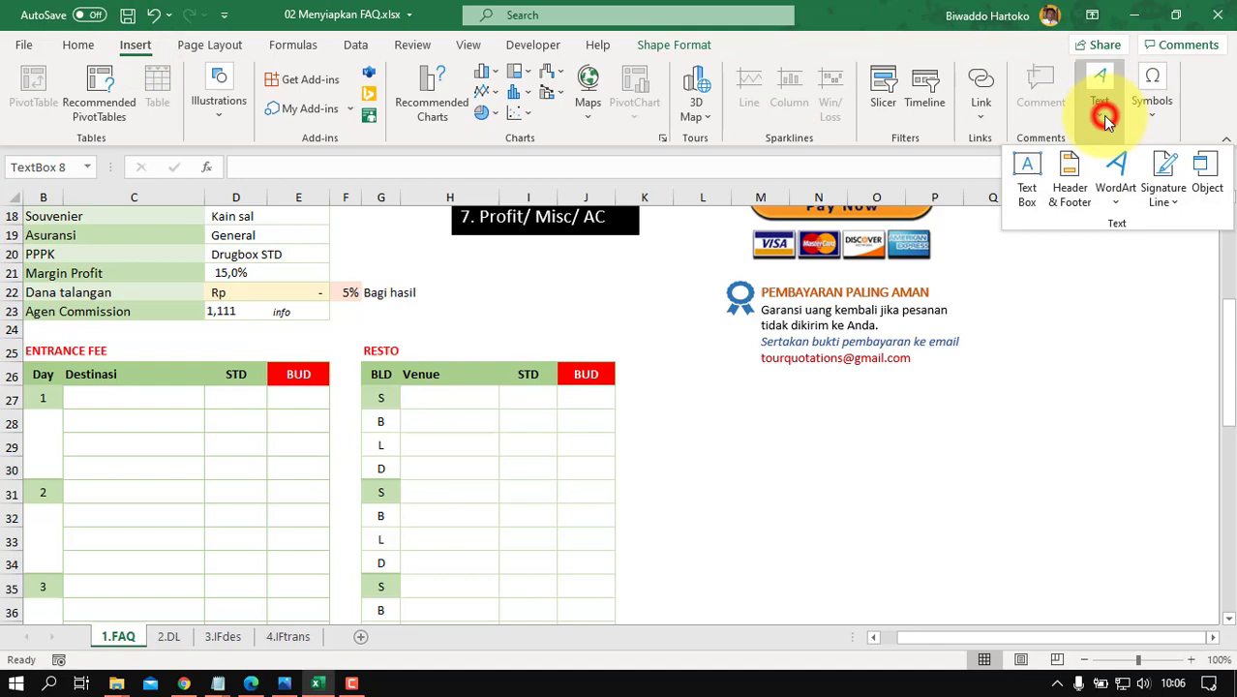
click(1028, 179)
drag(647, 382, 839, 599)
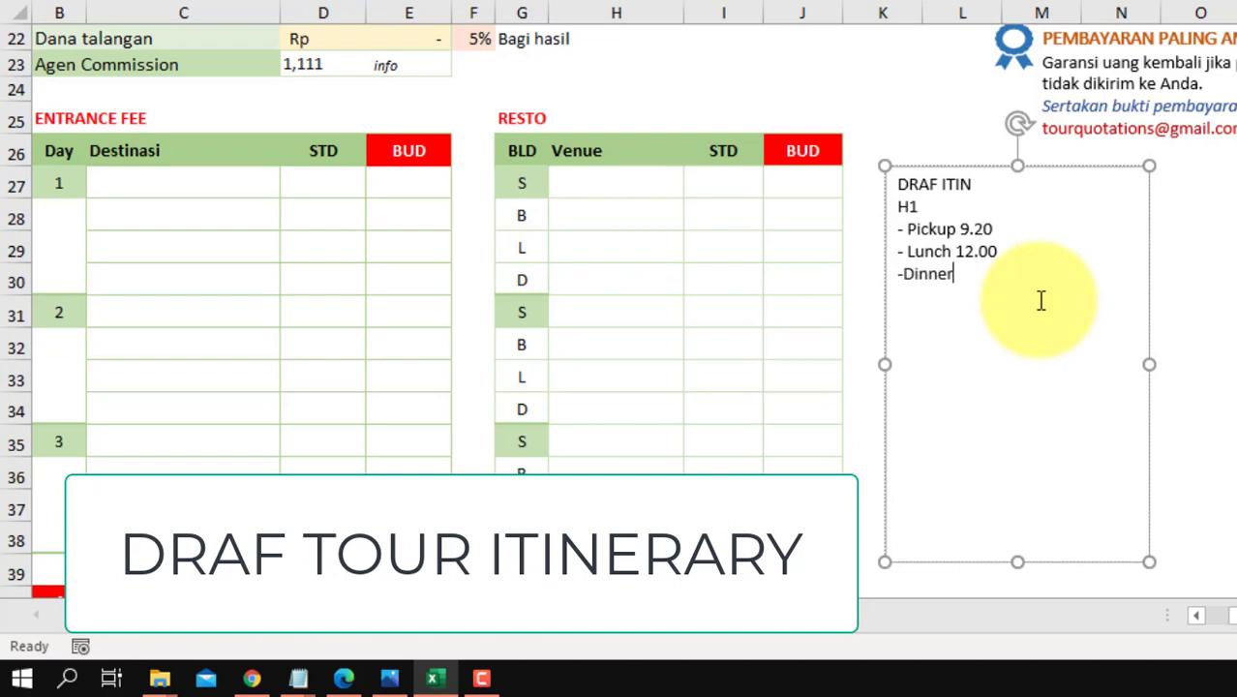
text(.00)
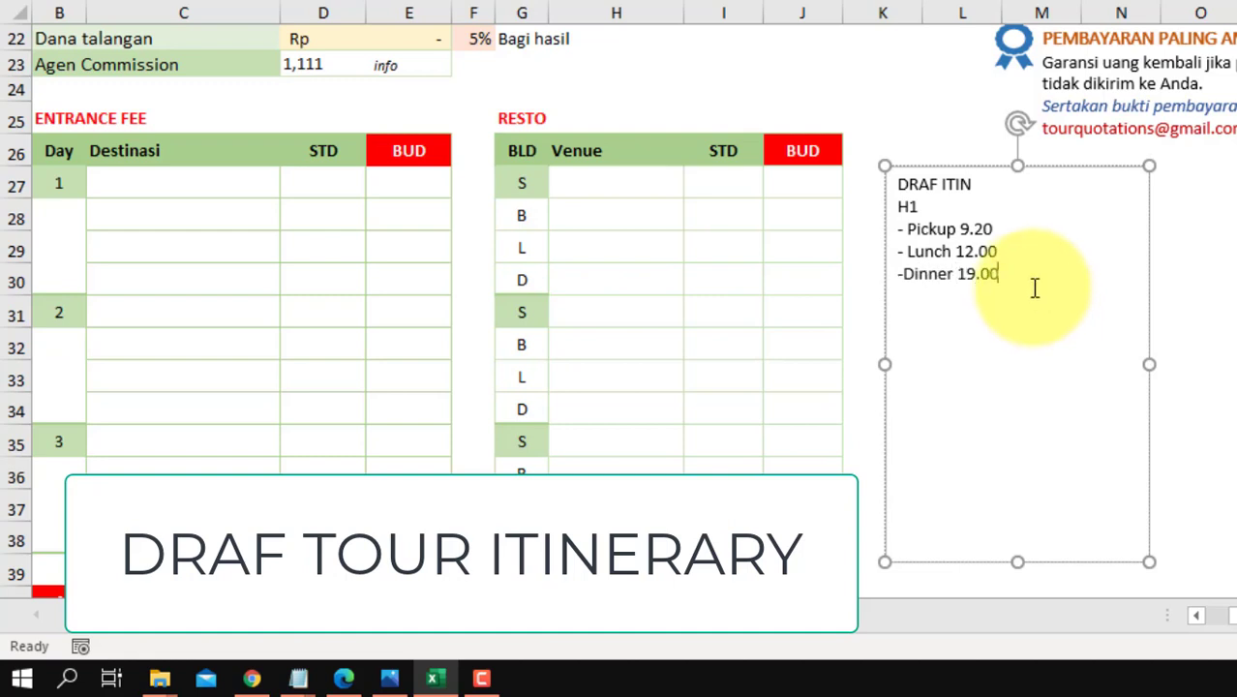
click(905, 275)
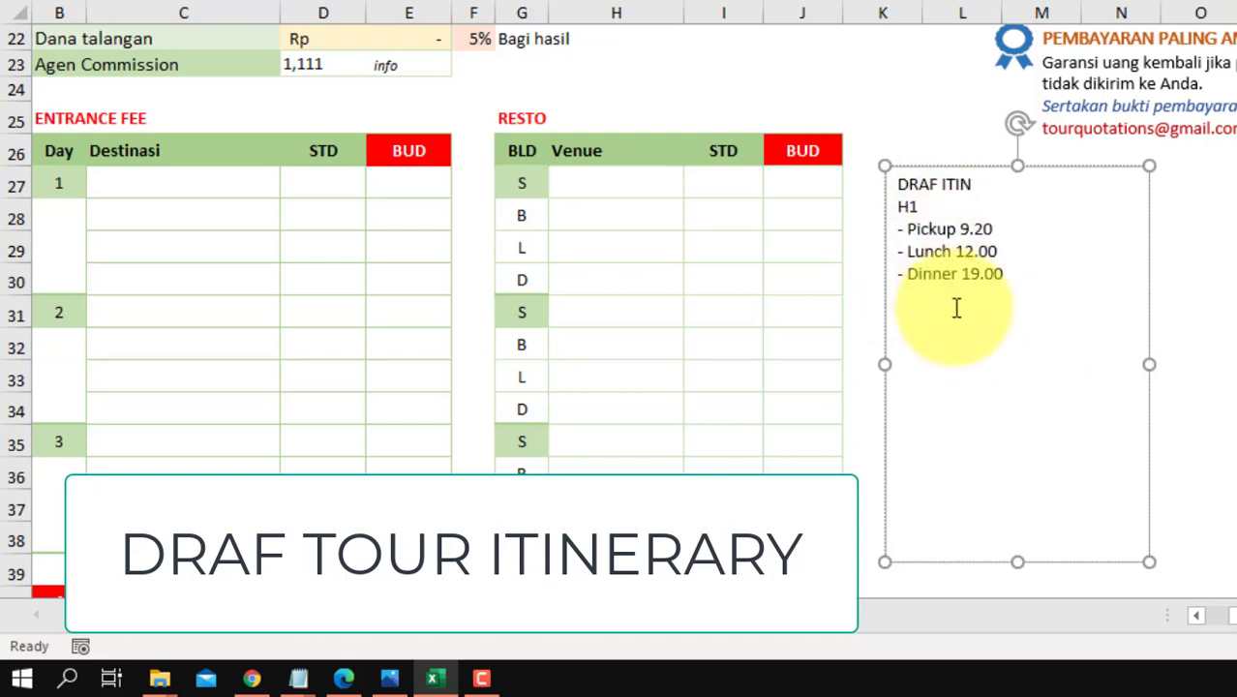
Step: Add the line "- 1x dtw / Maerakaca" between the Pickup and Lunch entries of the draft itinerary
click(1009, 233)
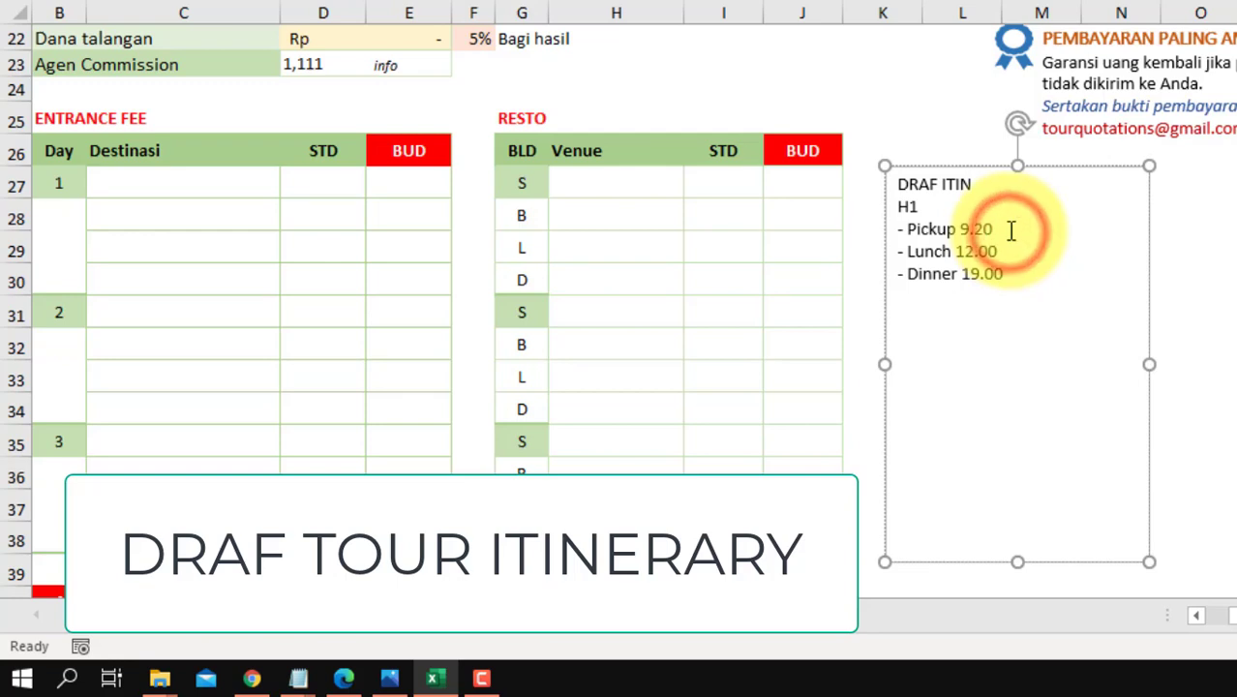
key(Return)
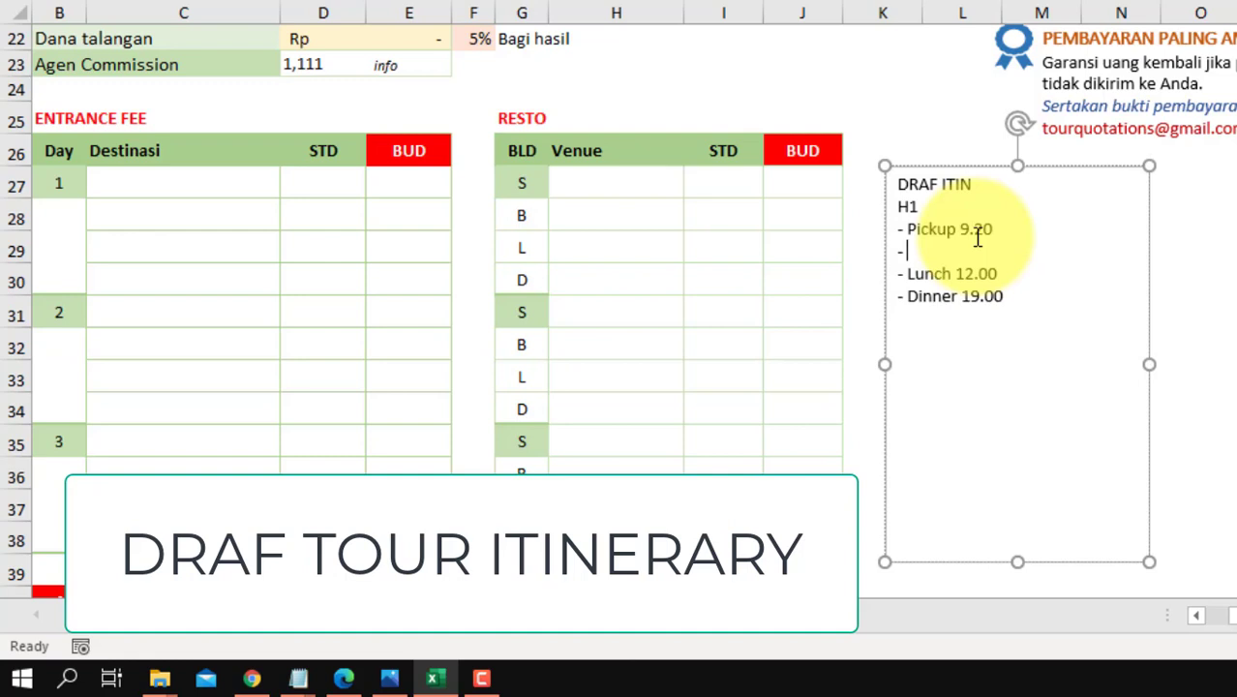
text(1x dtw)
click(976, 250)
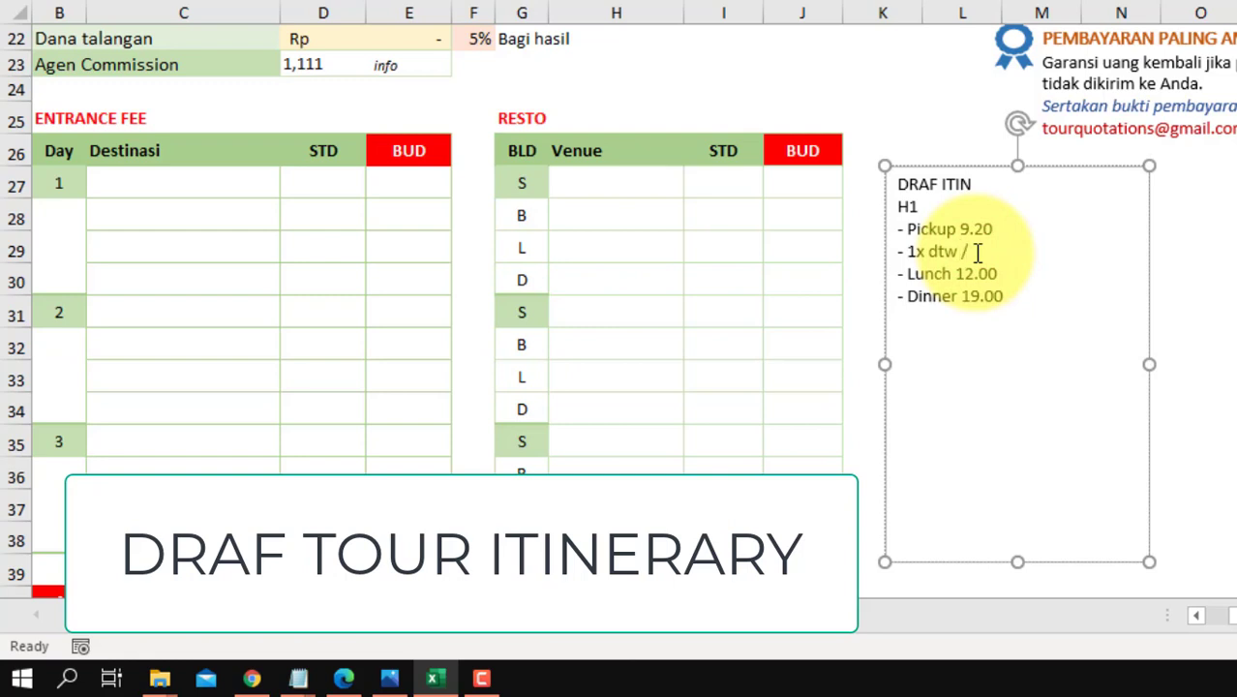
text(/ Maerakaca)
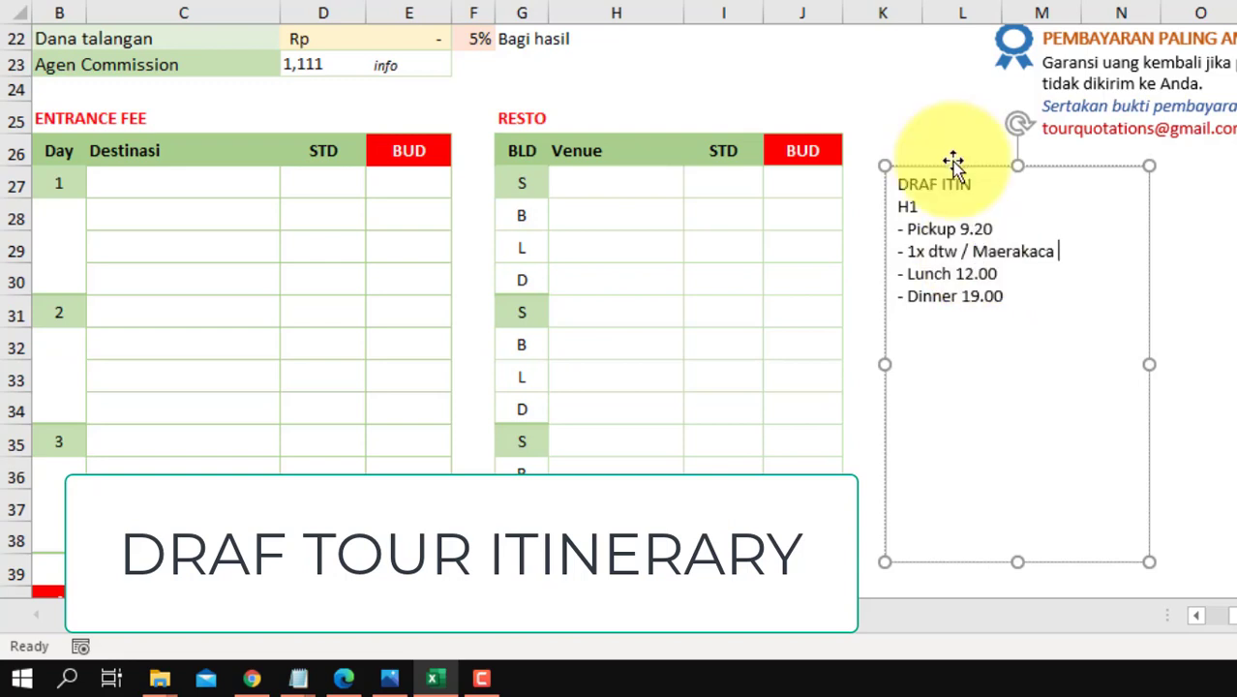
Step: Append "/" to the Lunch 12.00 line and check the restaurant options on the 2.DL data list sheet
click(1018, 272)
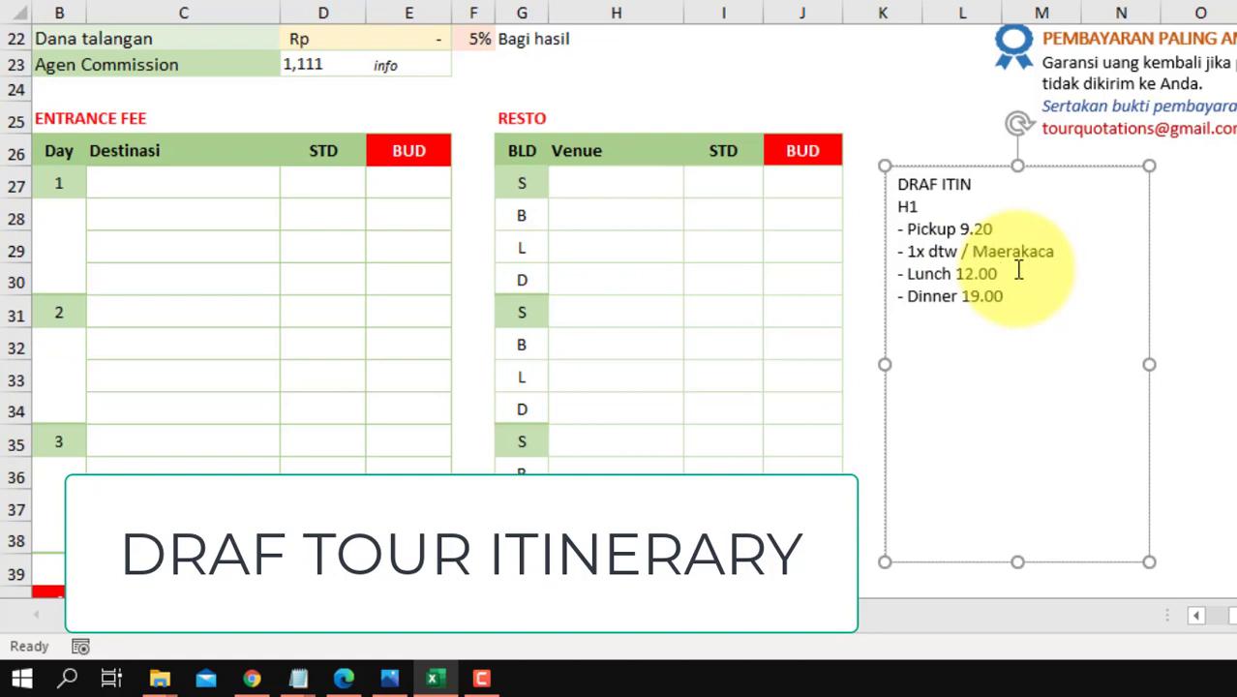
text(/)
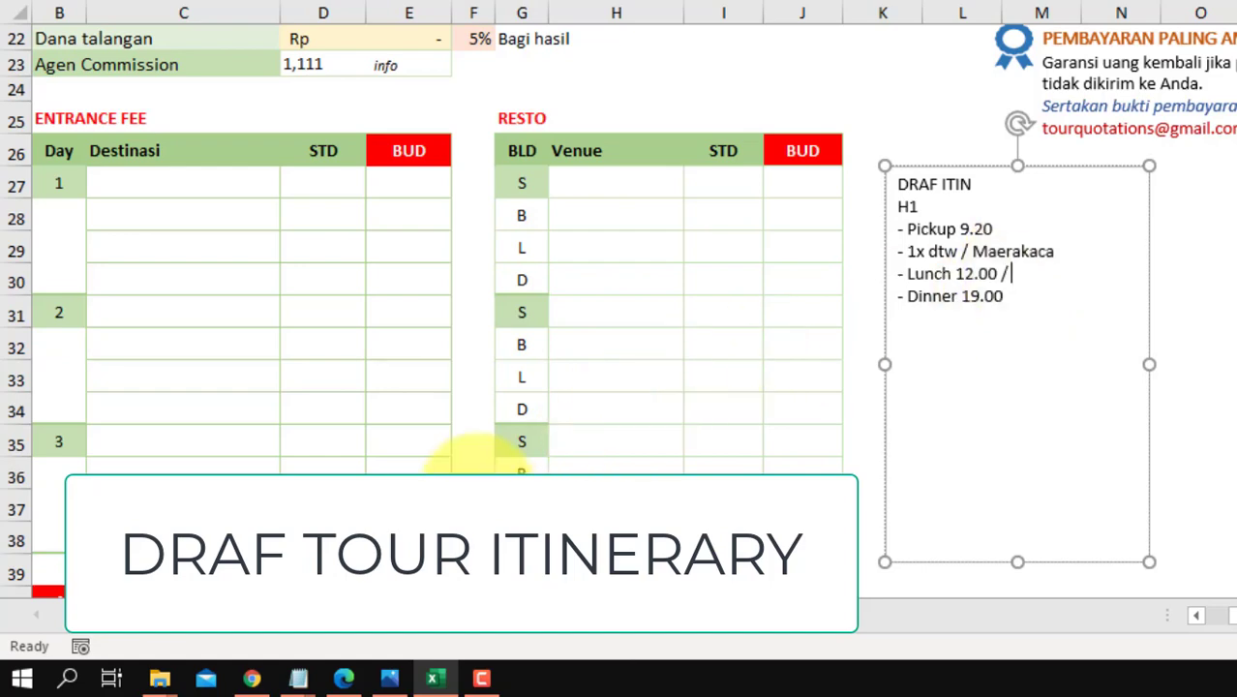
click(249, 619)
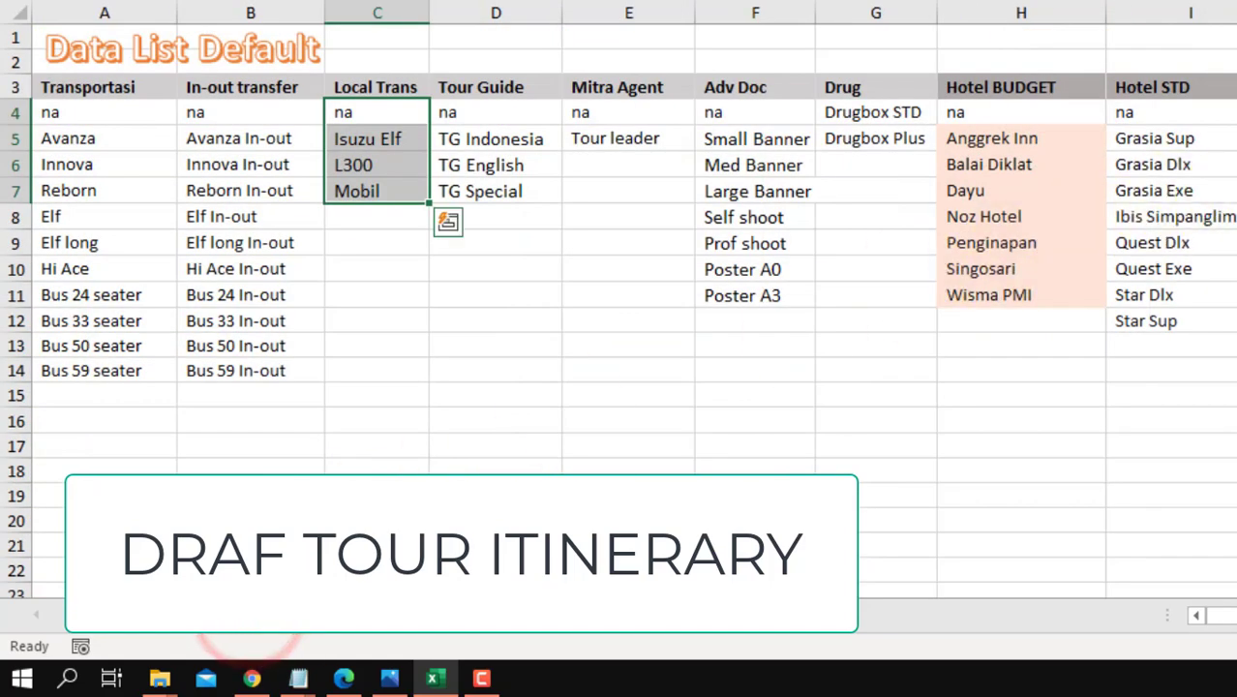
scroll(634, 300, right, 5)
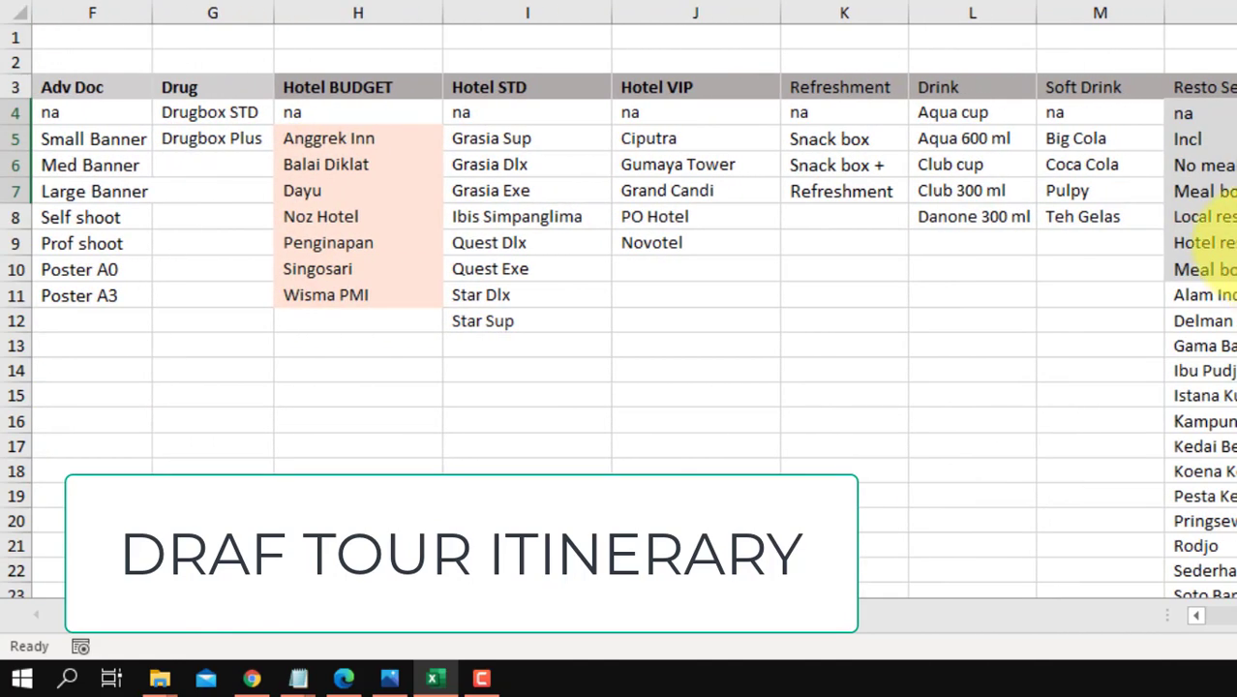
scroll(1205, 223, down, 2)
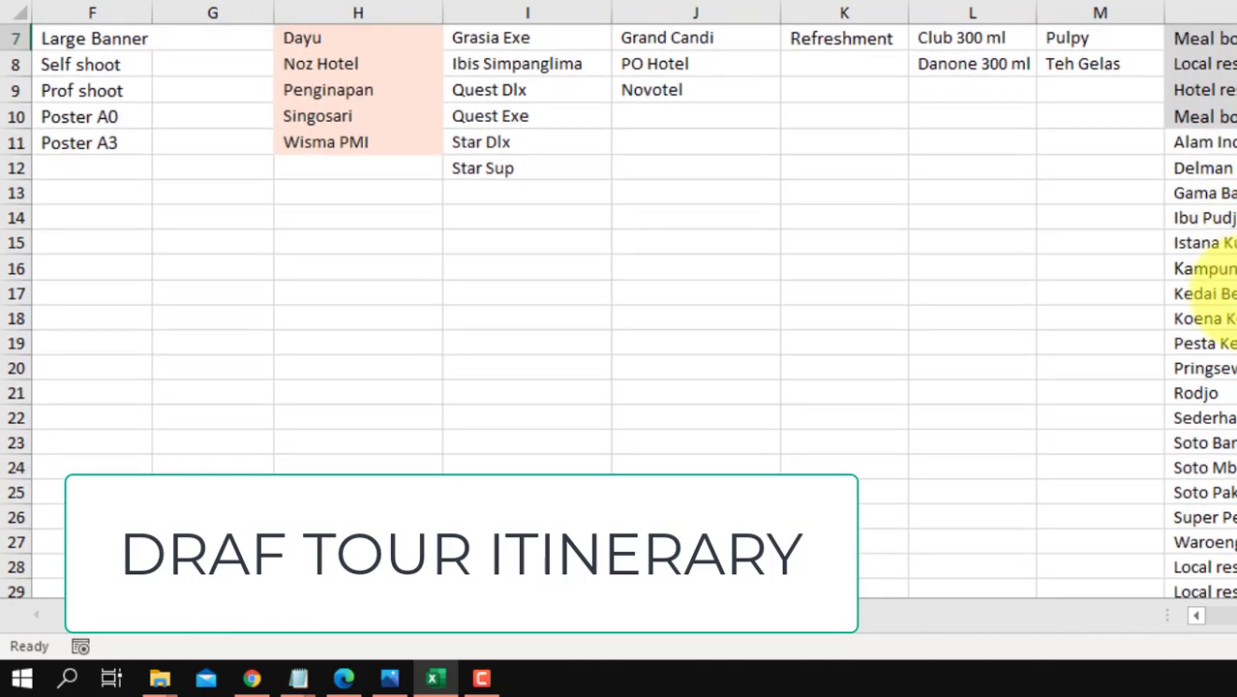
click(1218, 274)
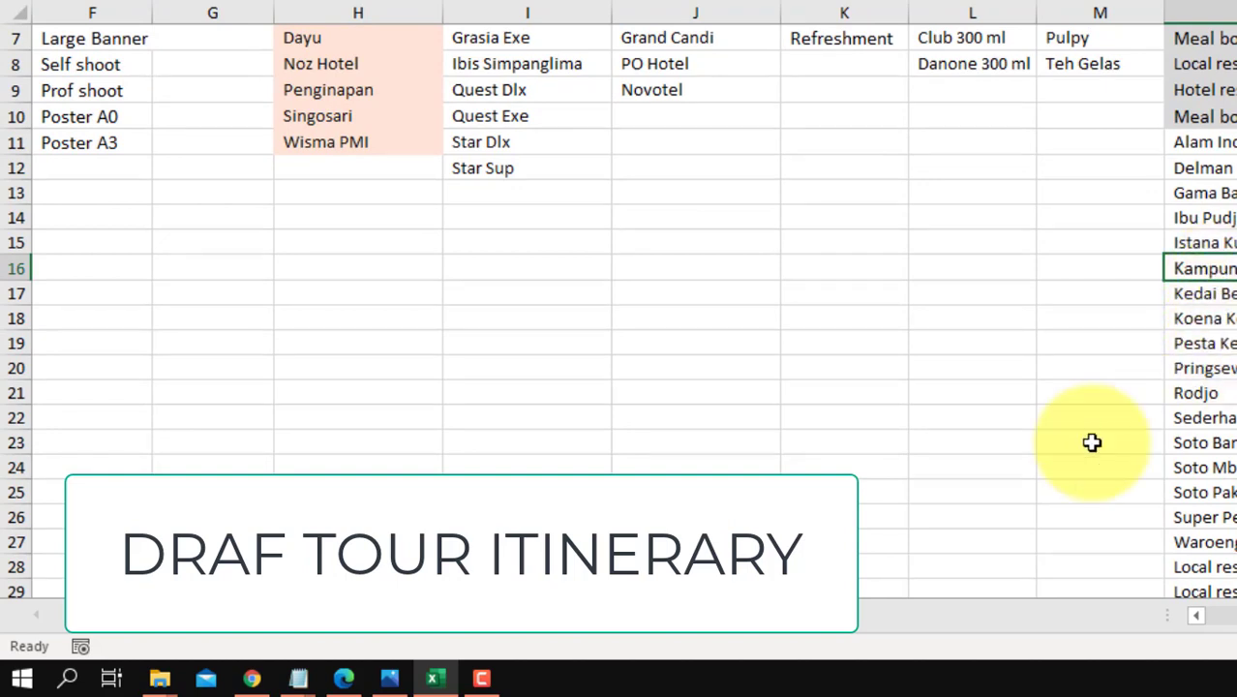
click(163, 639)
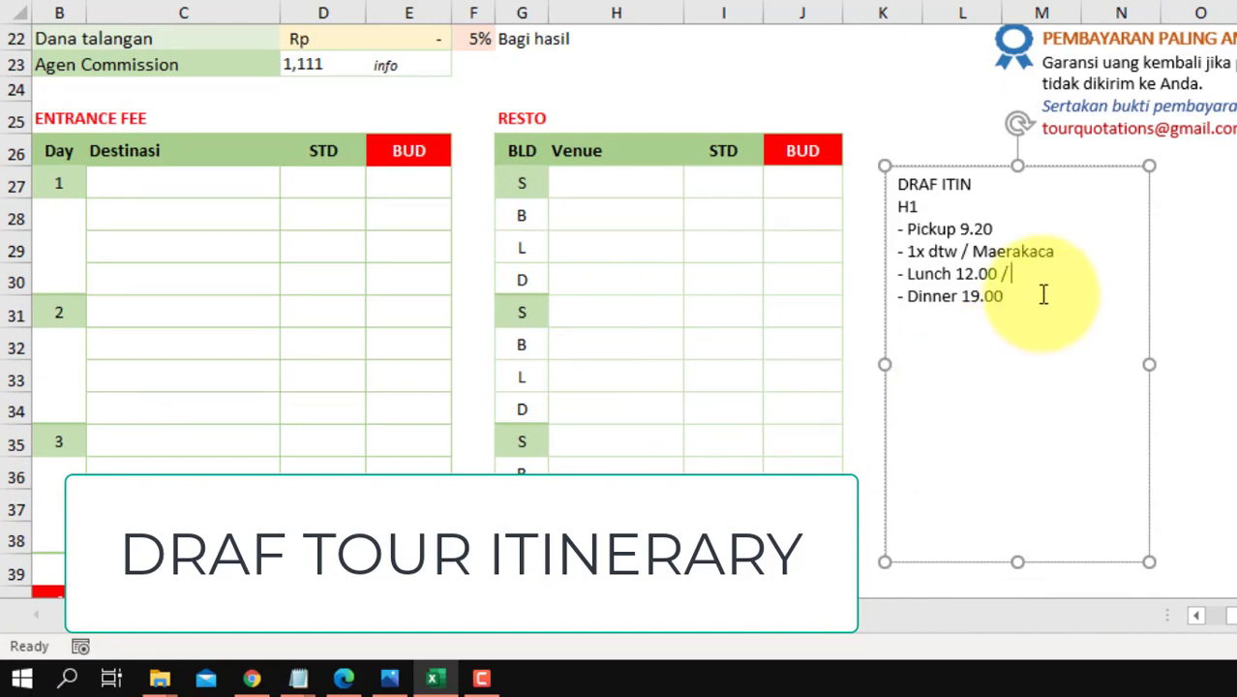
Step: Add an empty "-" bullet line between the Lunch and Dinner entries of the draft itinerary
key(Return)
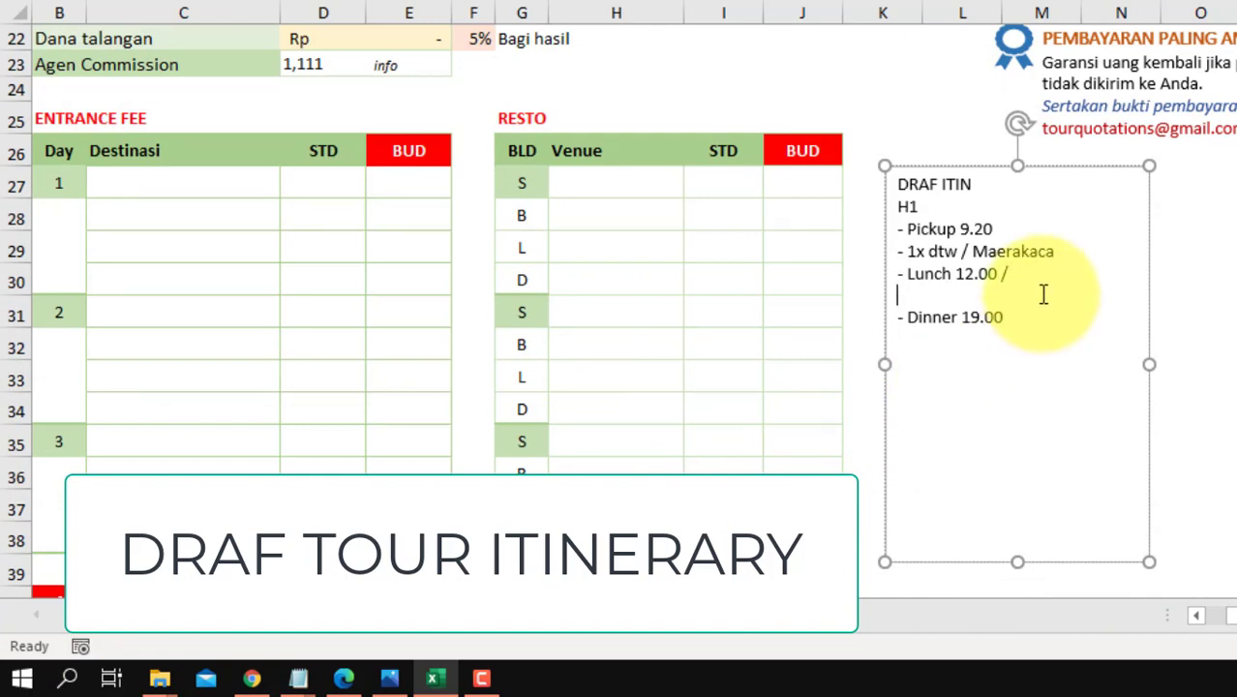
text(-)
key(Return)
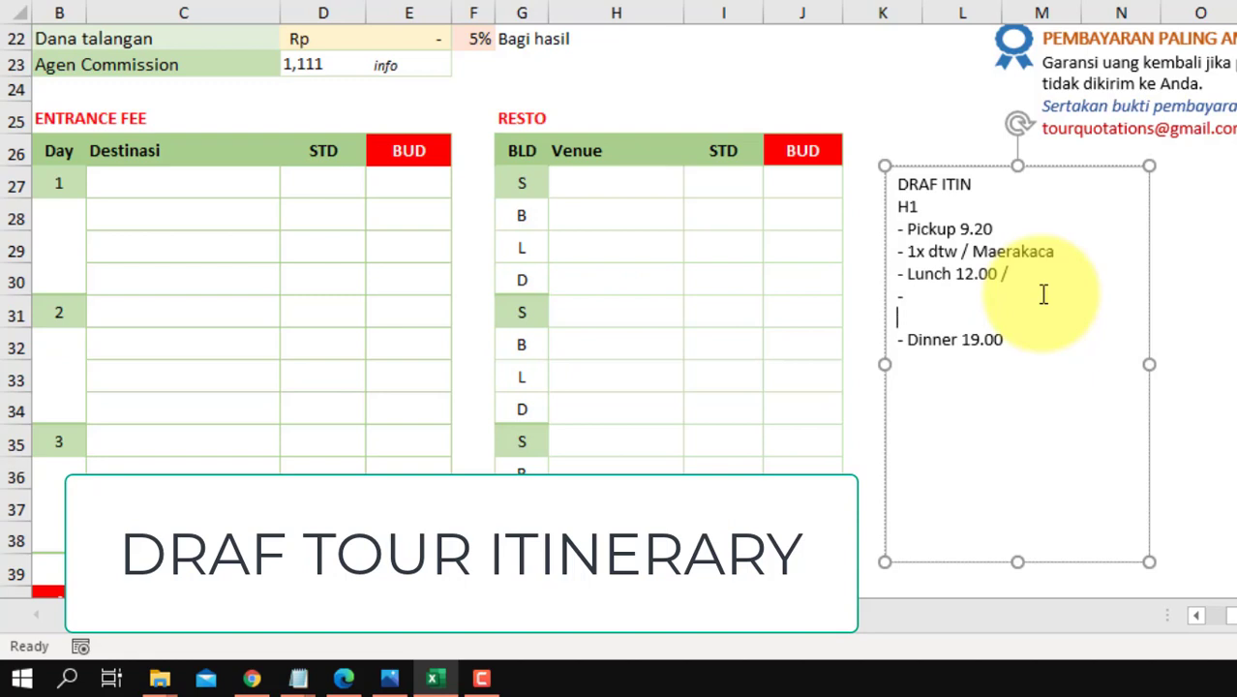
key(BackSpace)
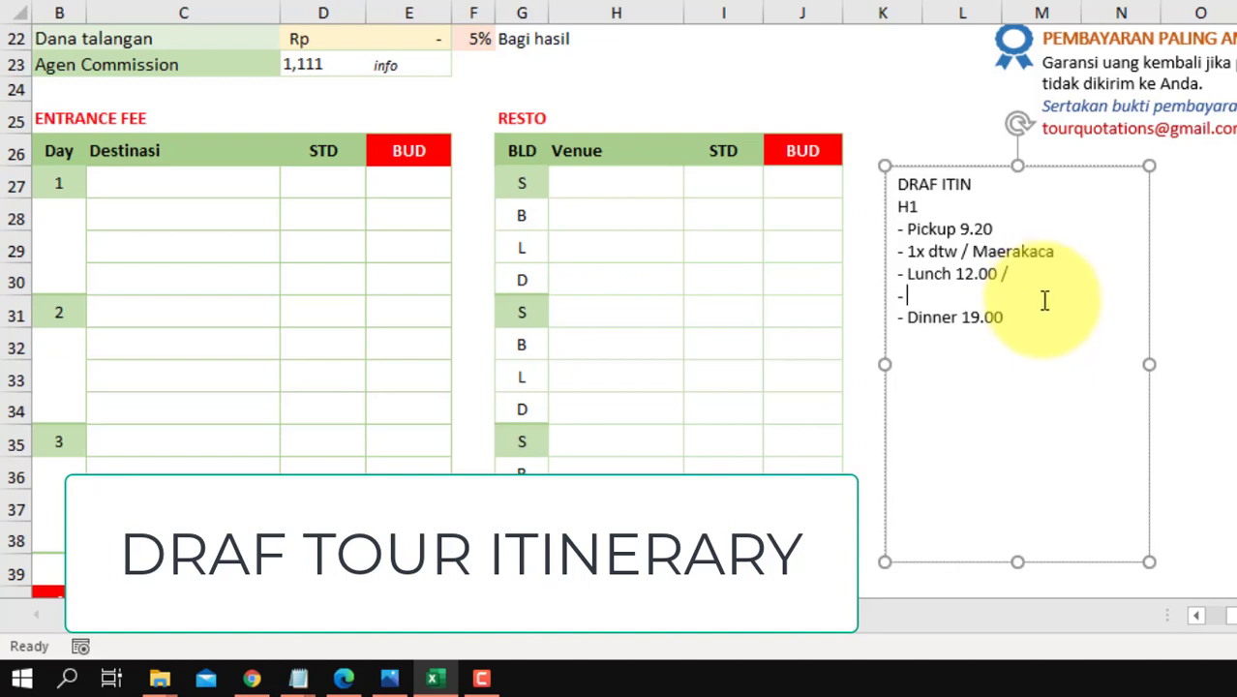
Step: Change the dinner time in the draft itinerary to 18.00
click(1036, 311)
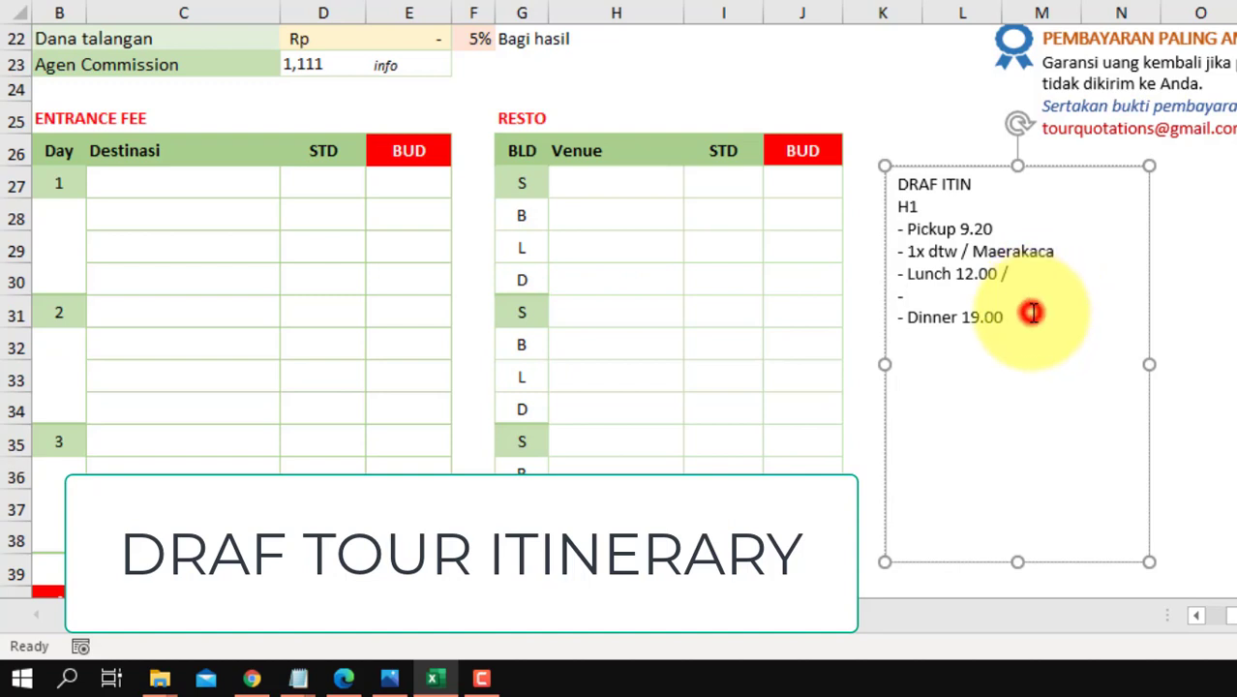
click(974, 309)
drag(974, 310, 980, 312)
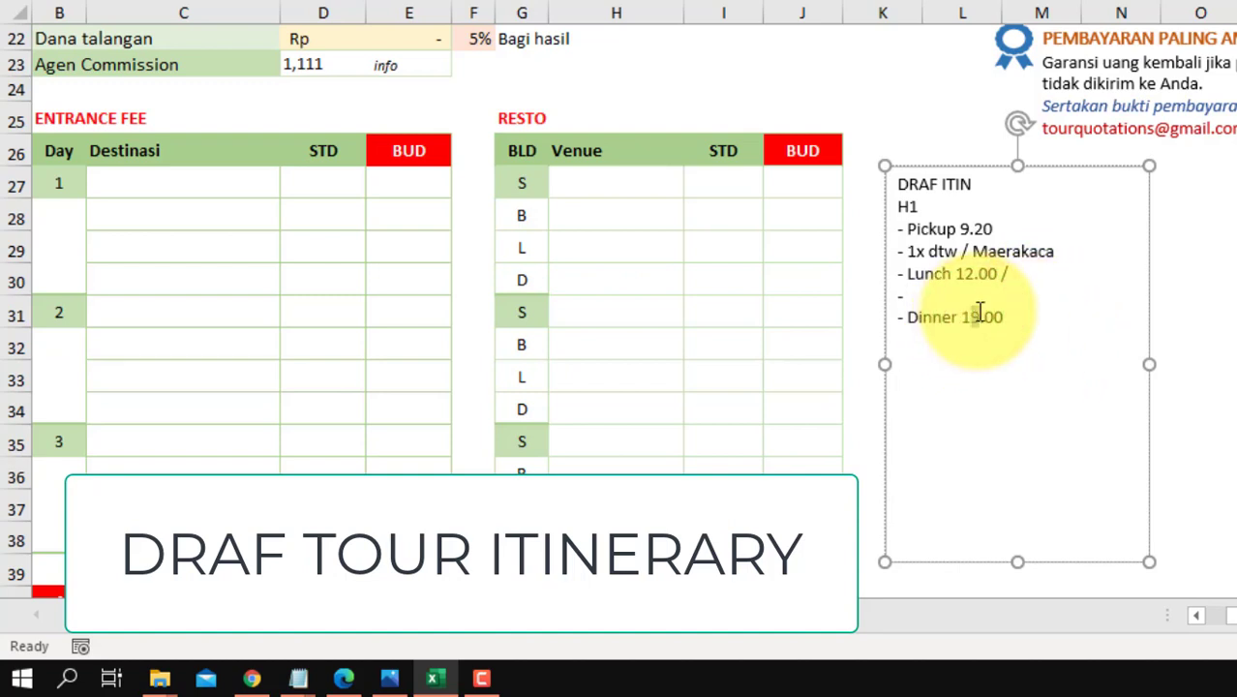
text(8)
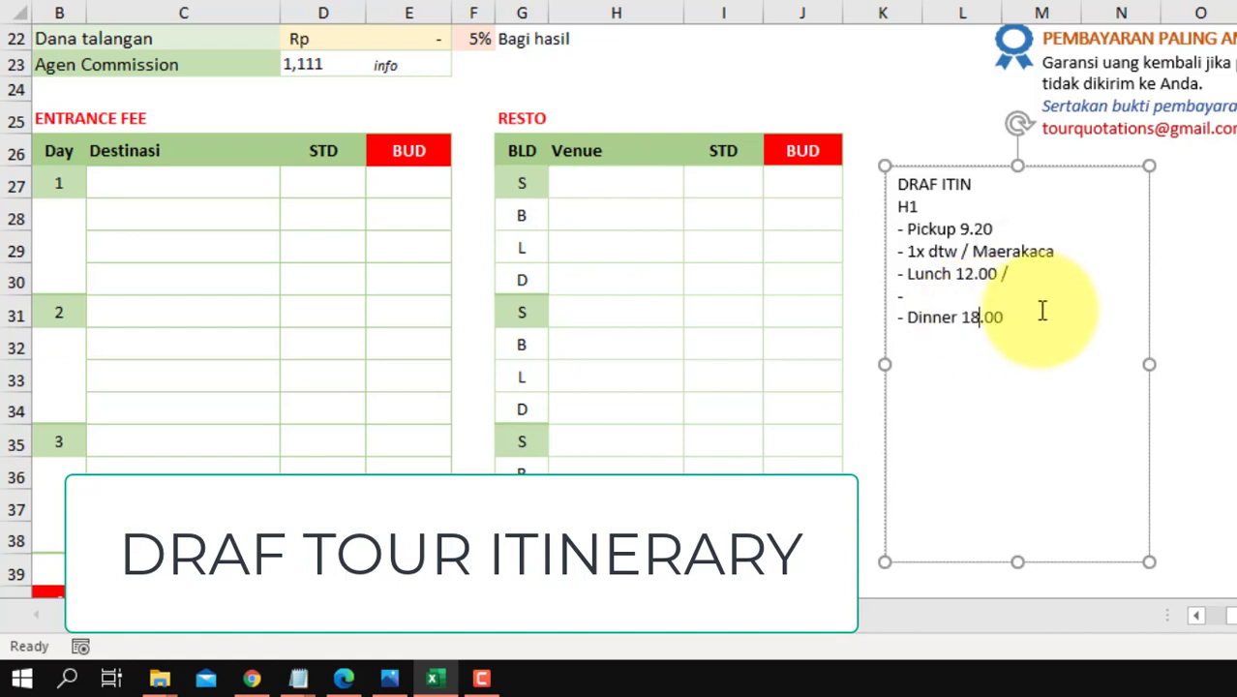
Step: Add the line "- C in hotel" below the Dinner entry in the draft itinerary
click(1042, 310)
key(Return)
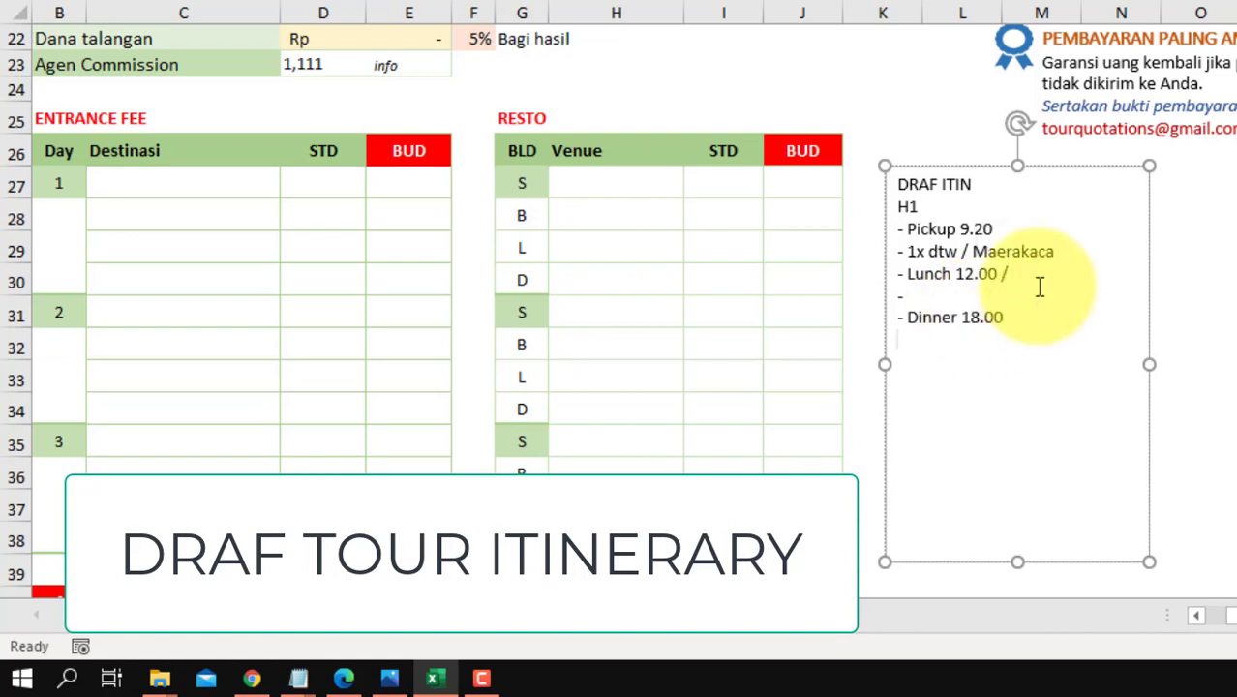
text(-)
text(C in hotel)
Step: Complete the empty bullet below Lunch as "- 2x dtw /" and widen the itinerary text box slightly to the right
click(934, 290)
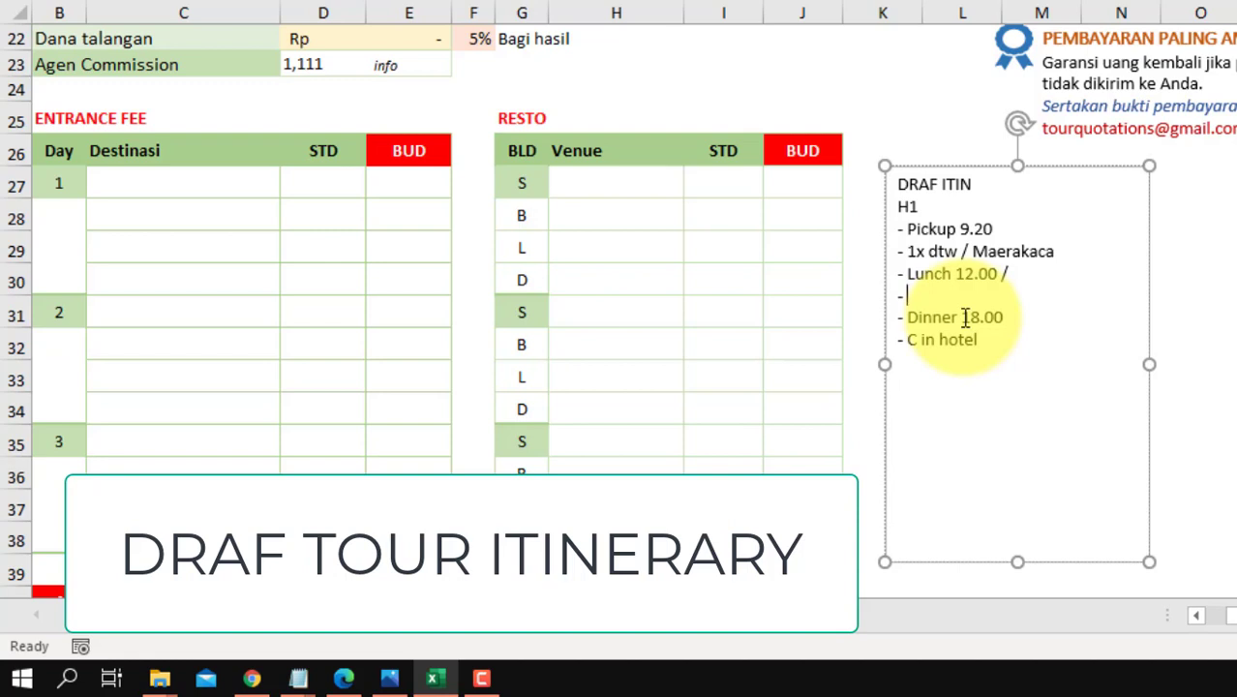
text(2x dtw /)
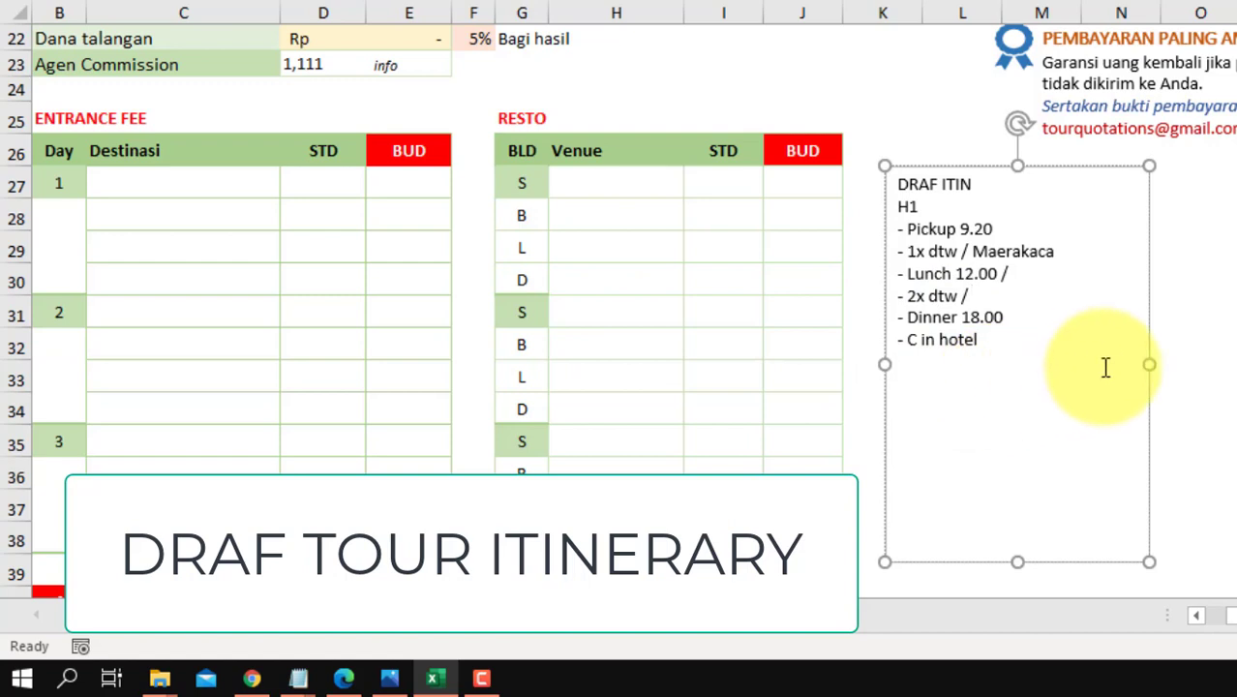
drag(1149, 364, 1188, 364)
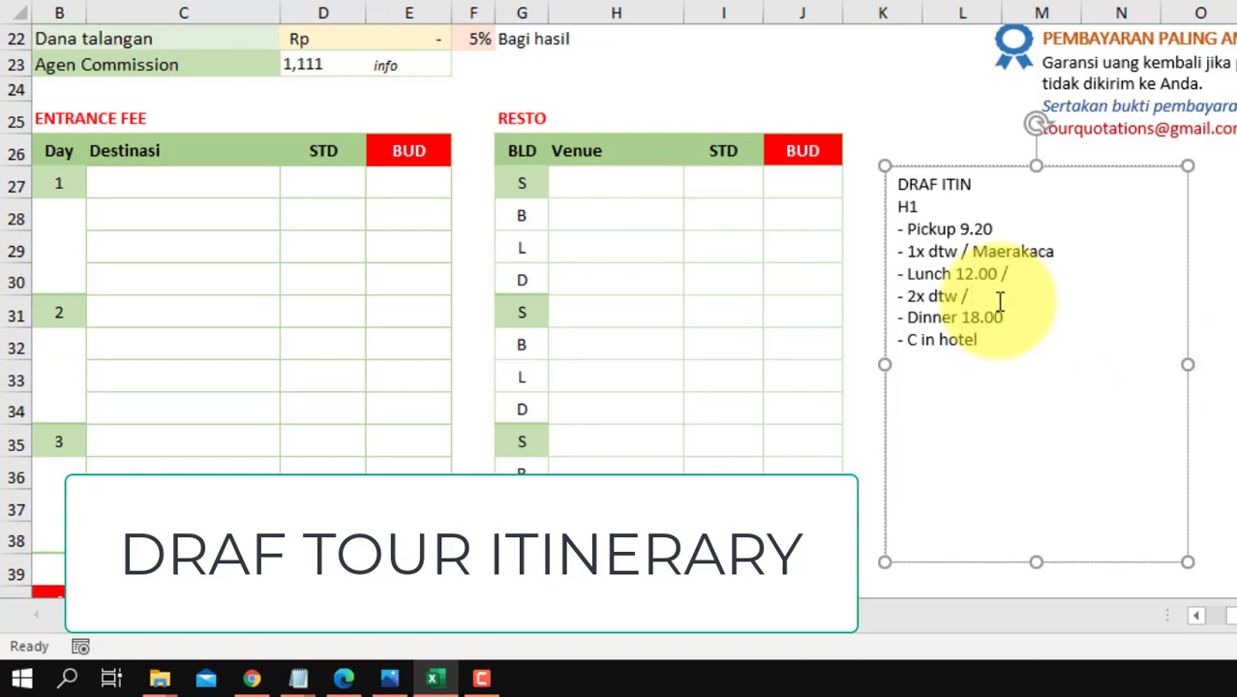
Step: Complete the H1 itinerary with "Sam PK + Lawang1000" after "2x dtw /" and "/ Bukit" after the Dinner time
text(Sam PK + Lawang100)
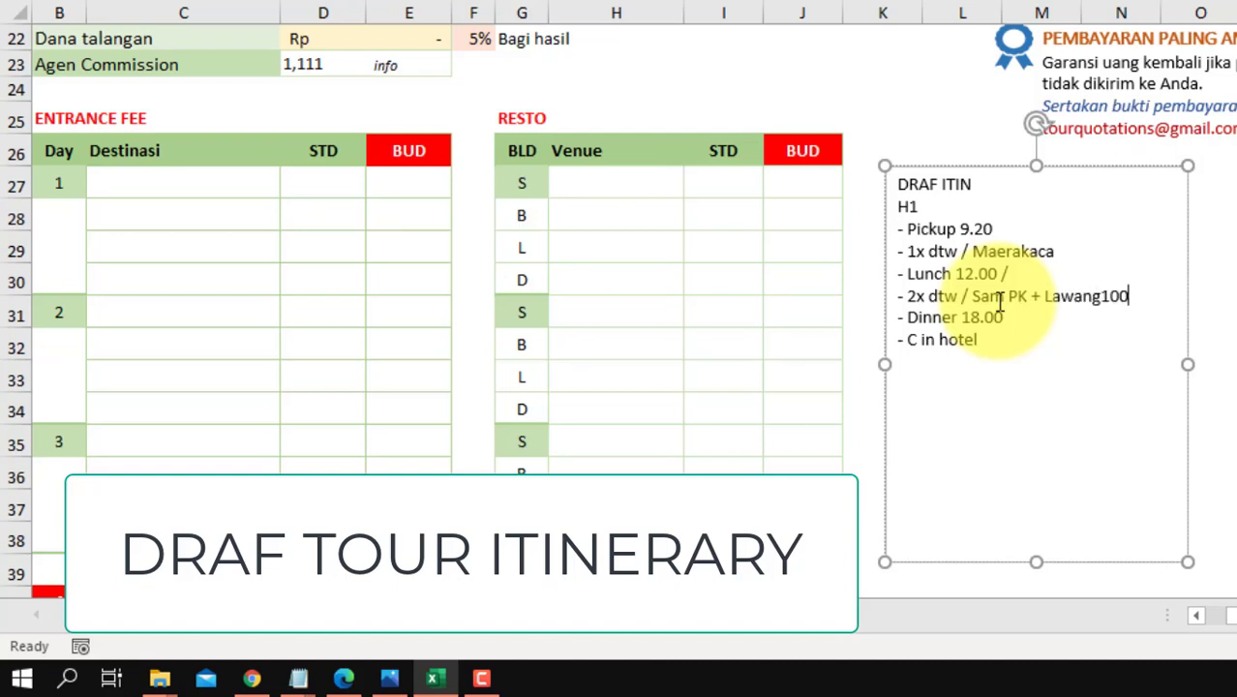
text(0)
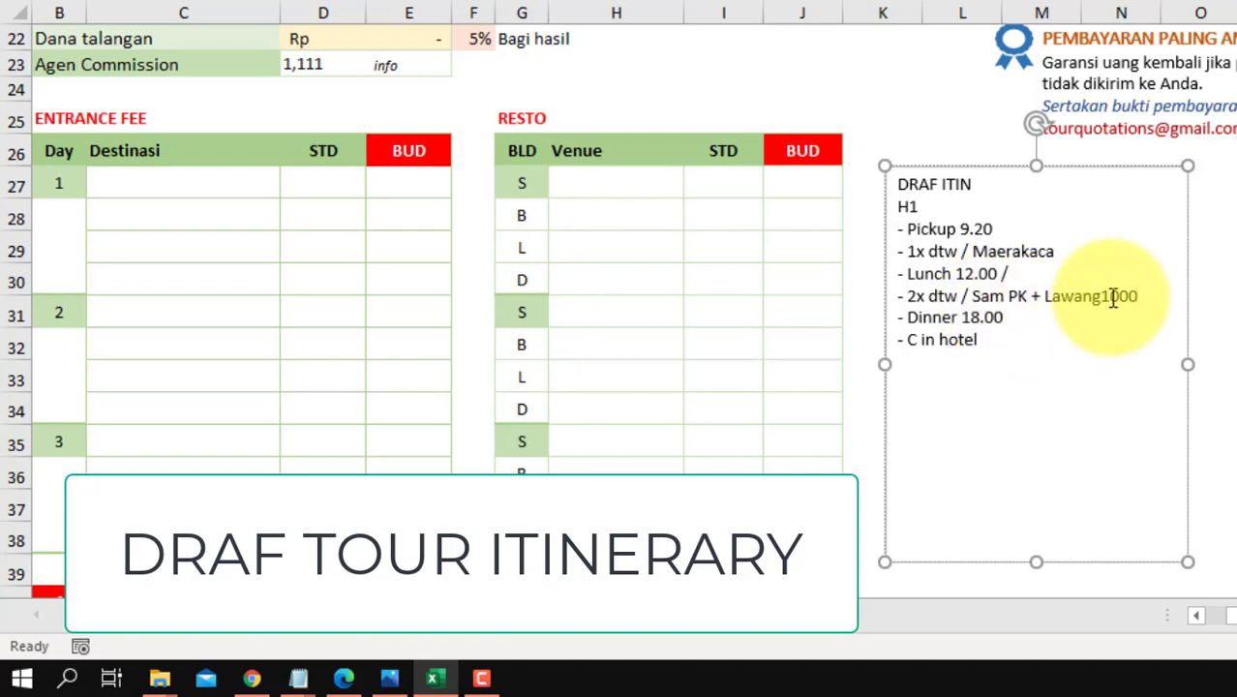
click(1034, 317)
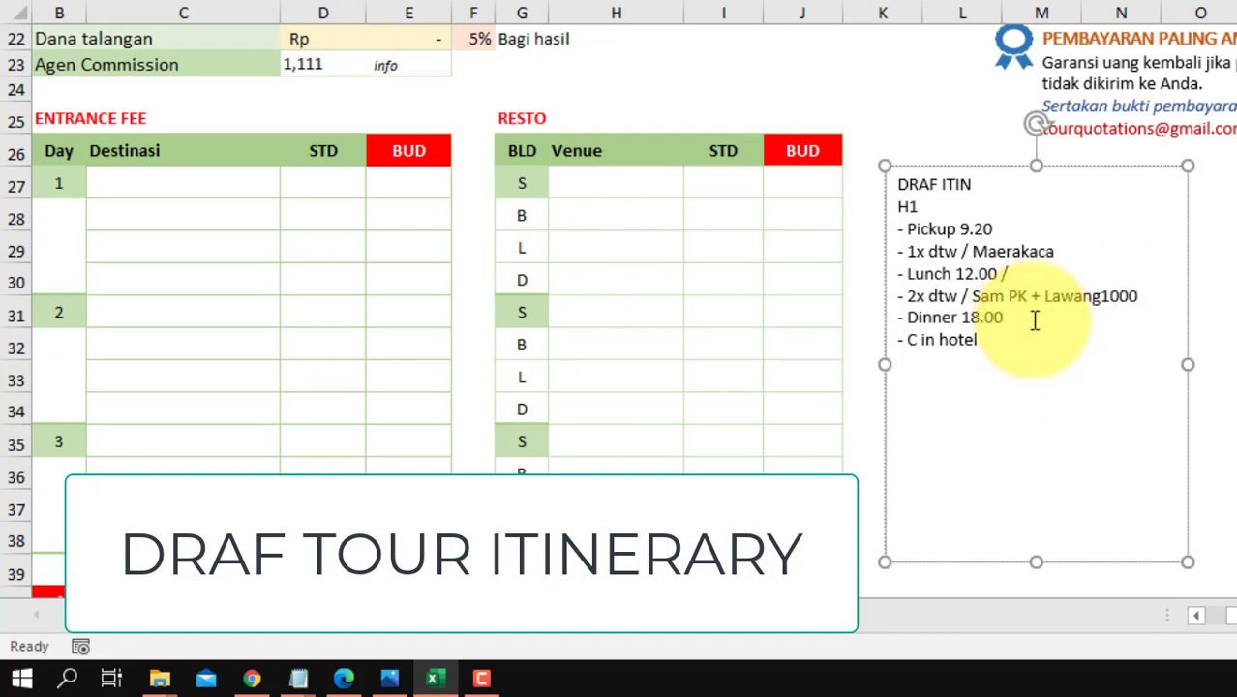
text(/ Bukit)
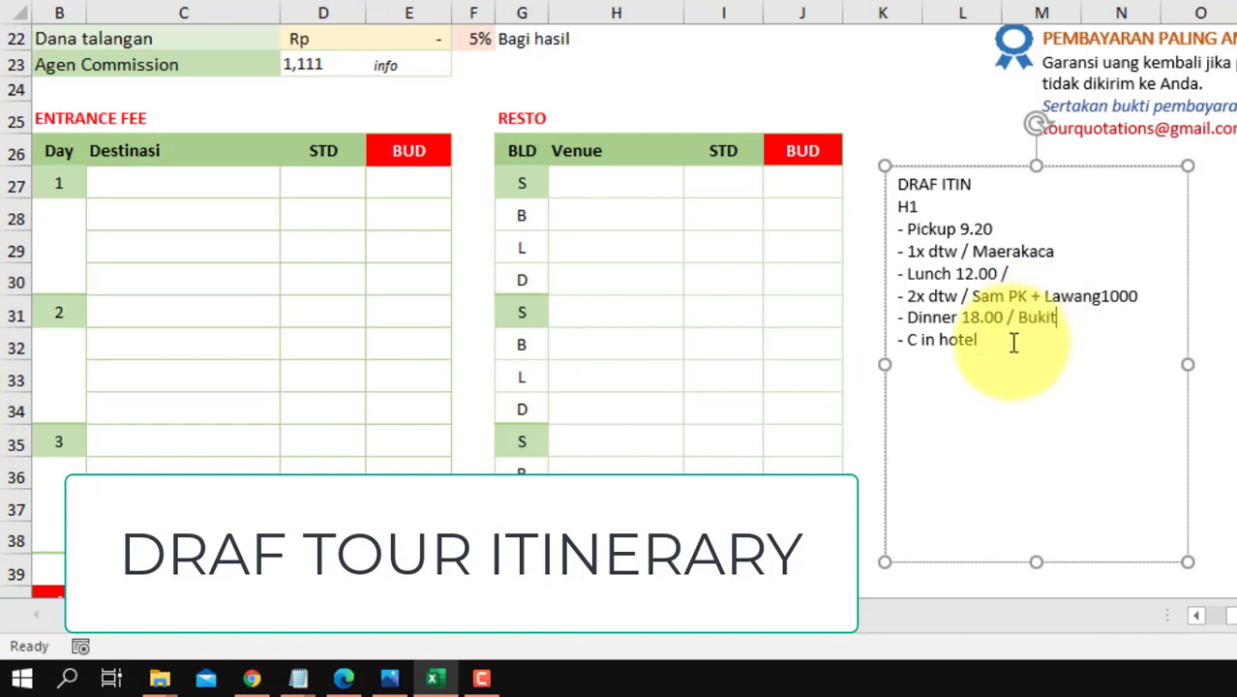
click(993, 341)
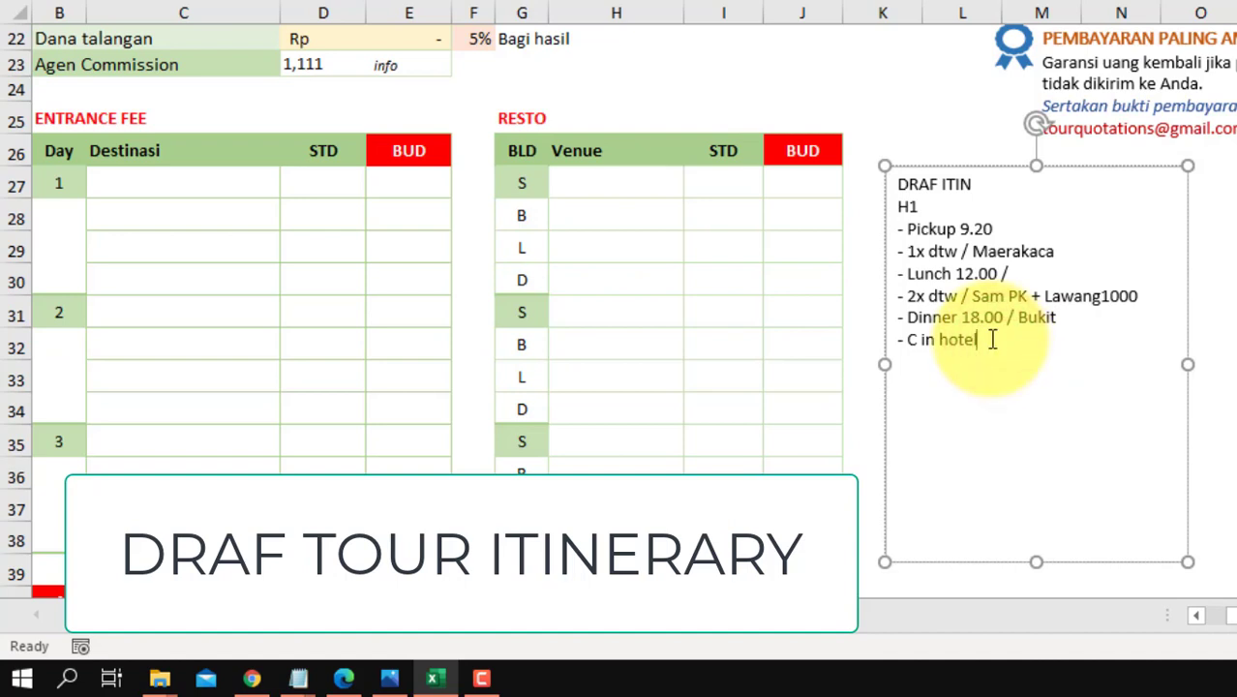
Step: Shrink the H1 itinerary text box to the height of its text and place a copy of it directly below
drag(1034, 559, 1014, 363)
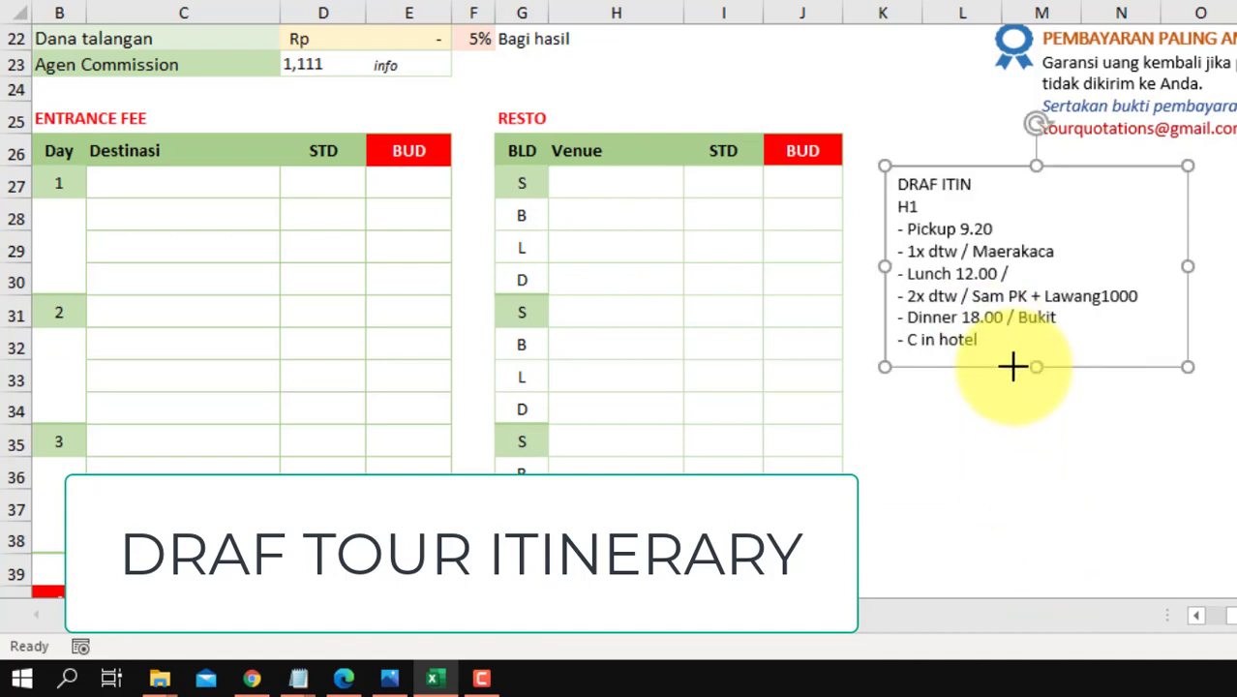
click(1082, 165)
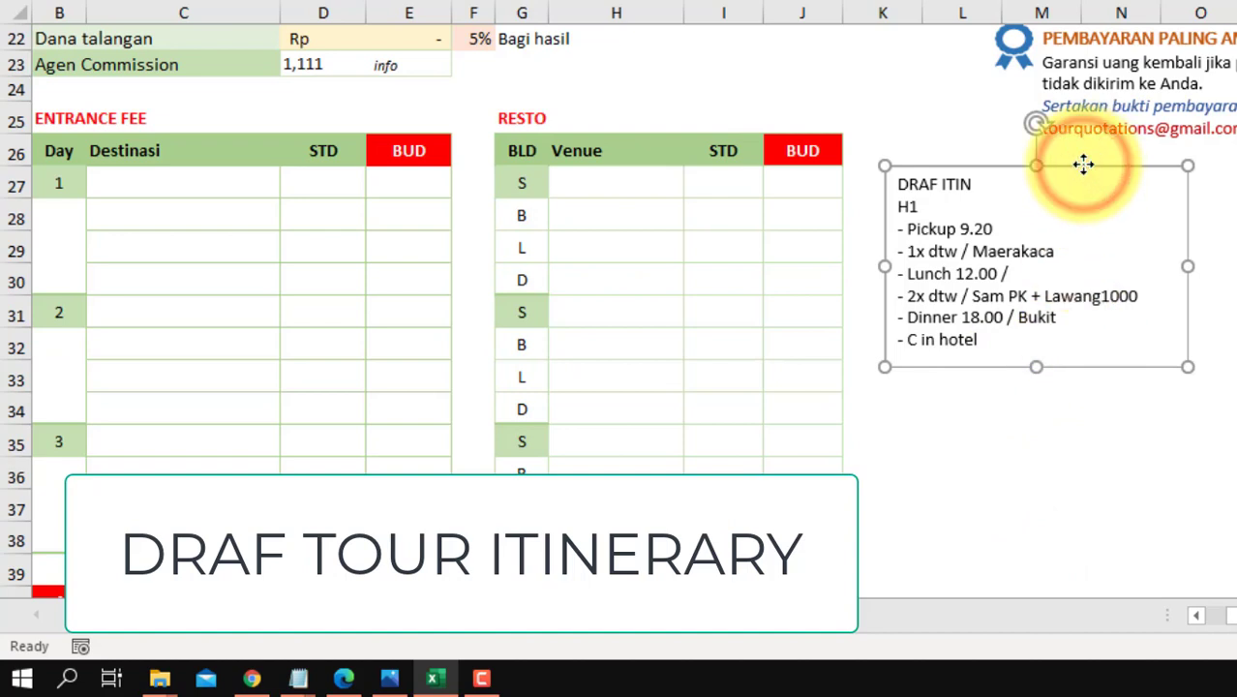
click(962, 439)
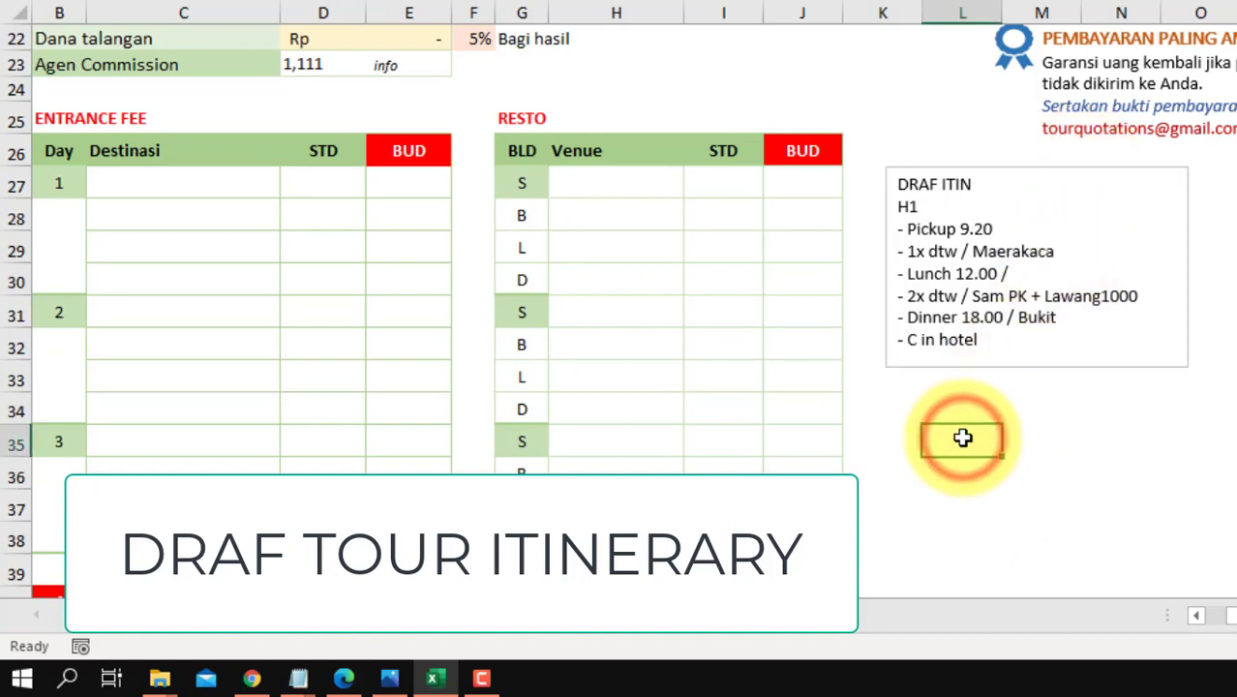
key(ctrl+v)
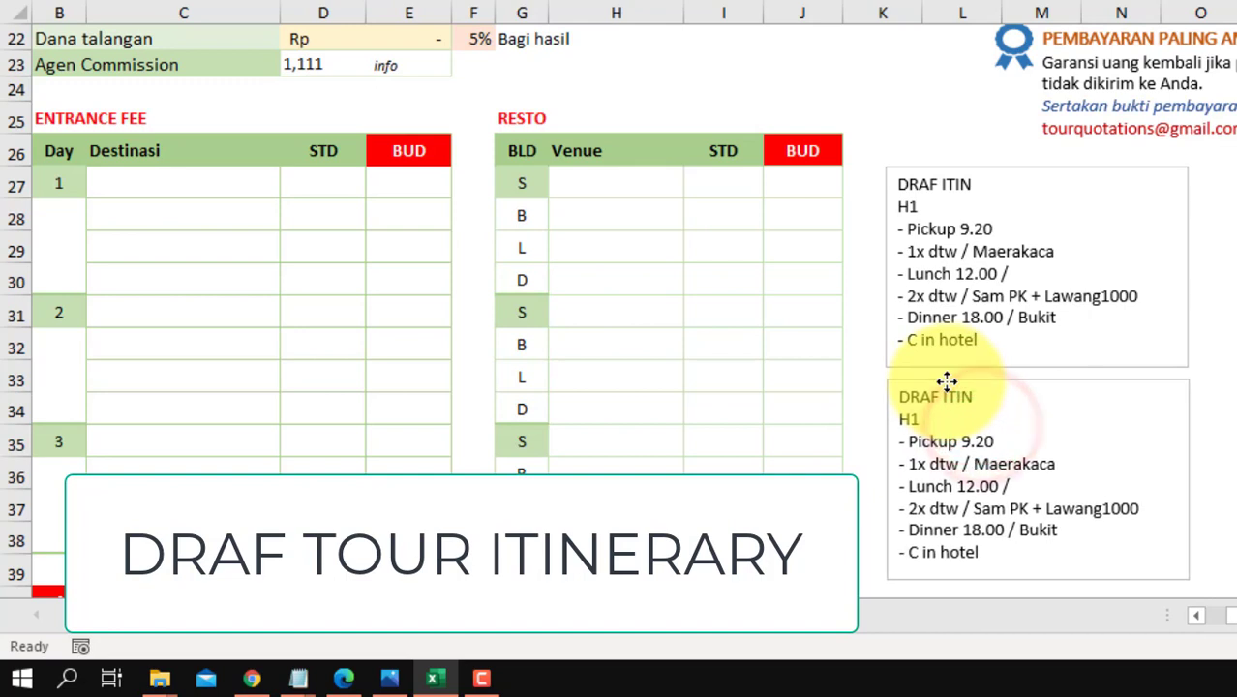
Step: Change the copied itinerary's day heading to H2 and delete its Pickup line
click(931, 421)
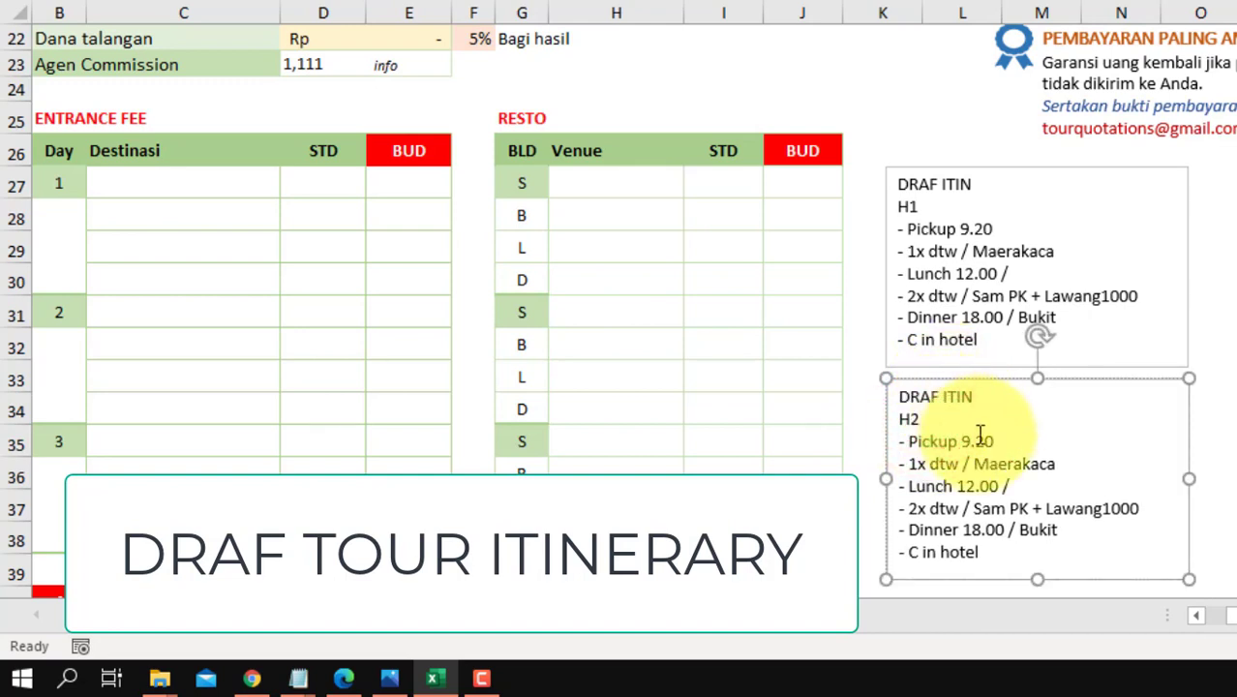
click(904, 442)
drag(904, 442, 998, 437)
key(Delete)
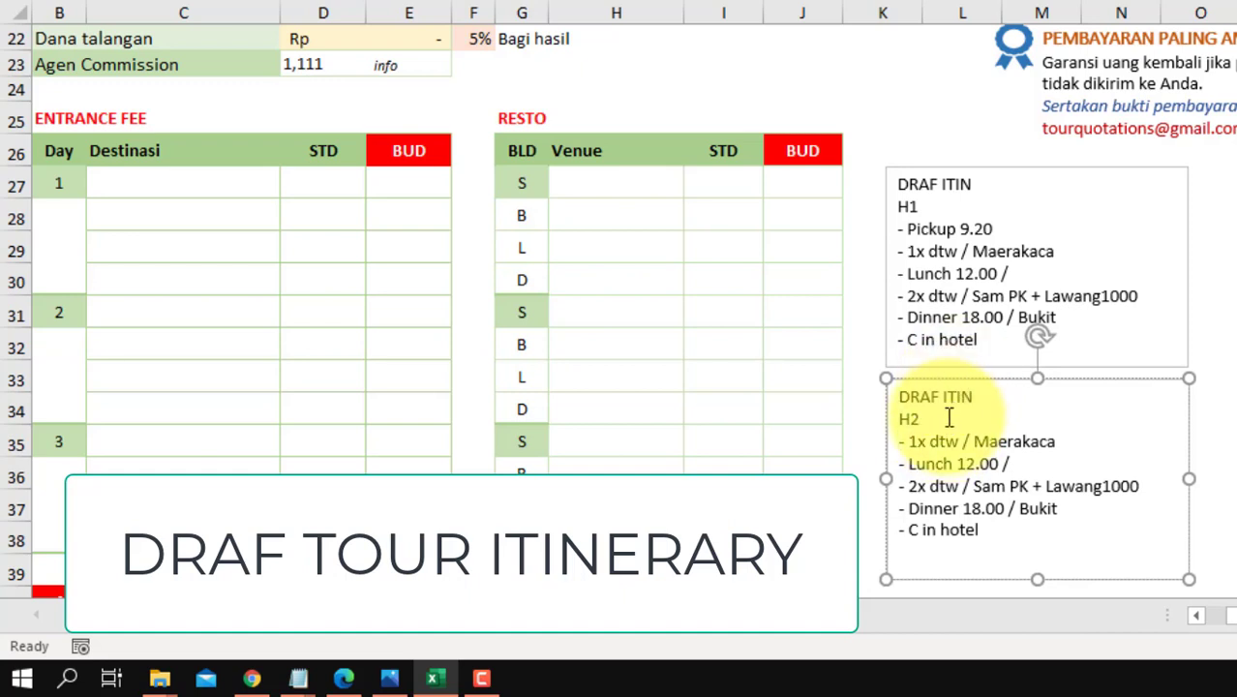
Step: Change the first visit line of the H2 itinerary to "- 2x dtw /" with no destination, keeping Lunch on its own line
click(916, 438)
drag(912, 441, 920, 441)
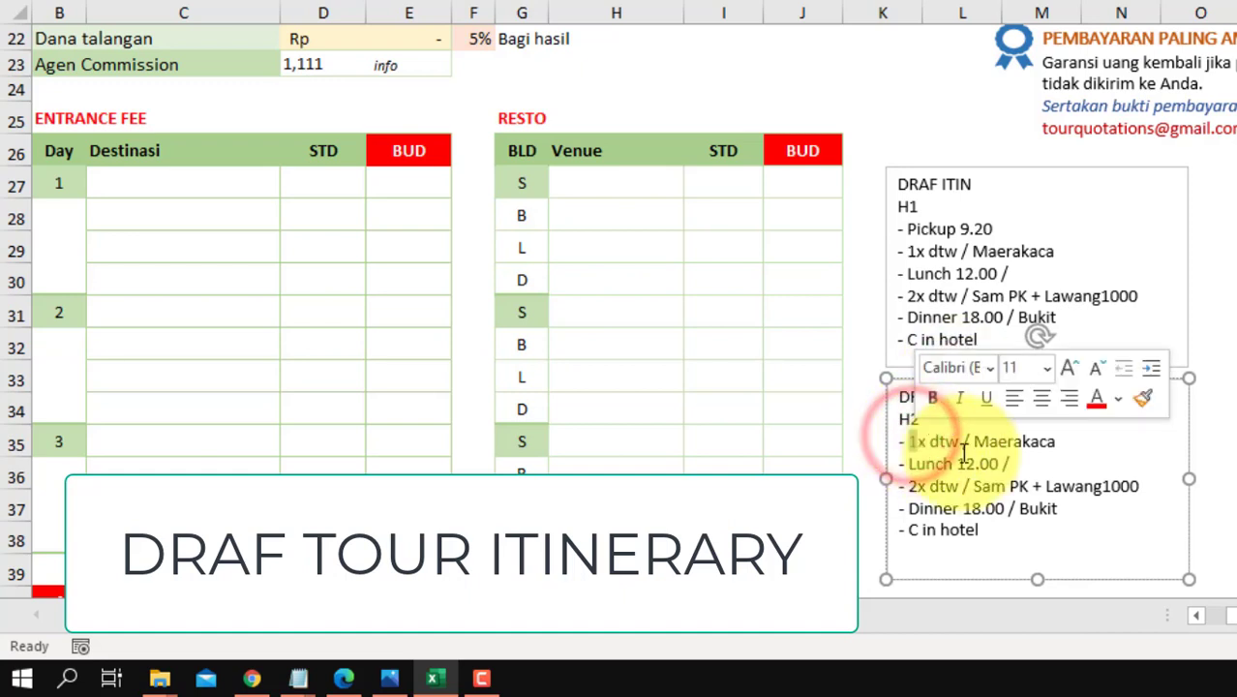
text(2)
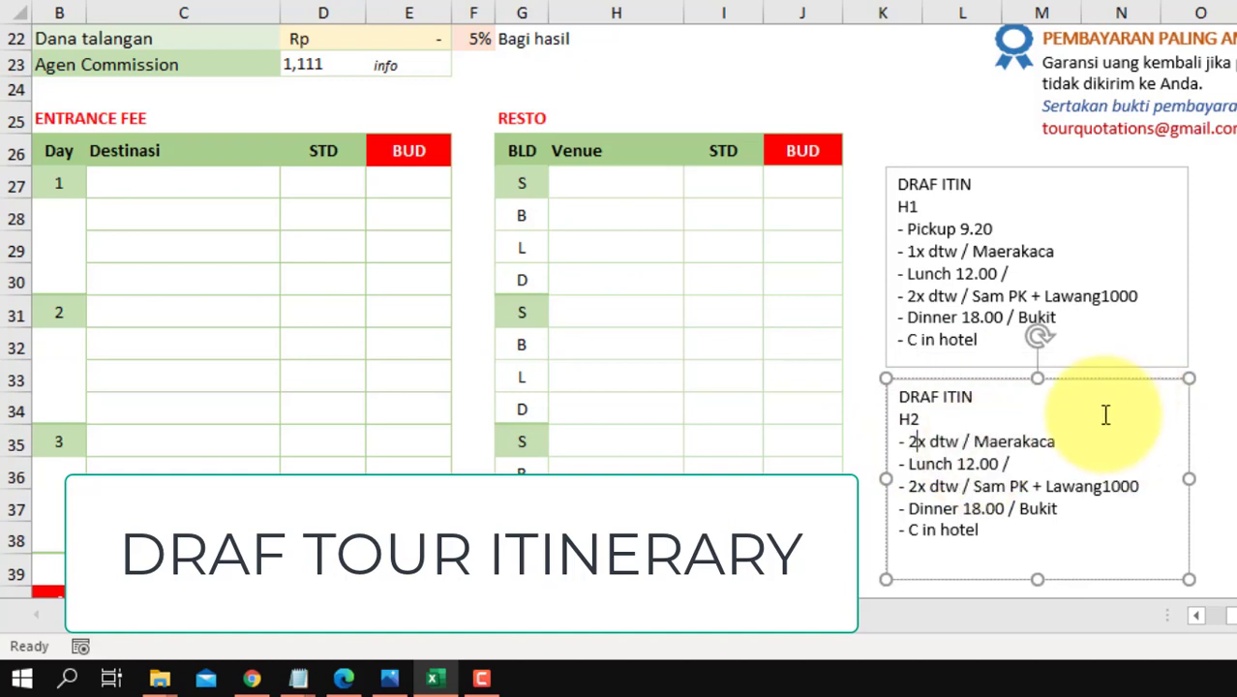
drag(976, 442, 1064, 440)
key(Delete)
key(Delete)
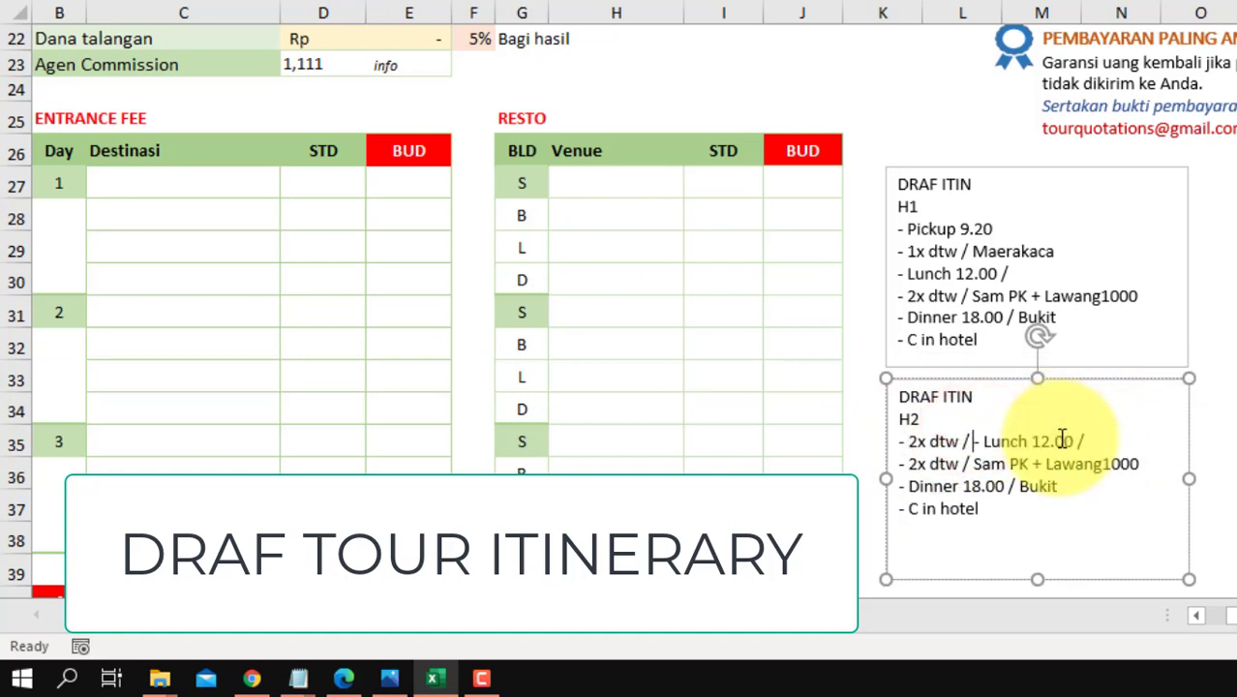
key(Return)
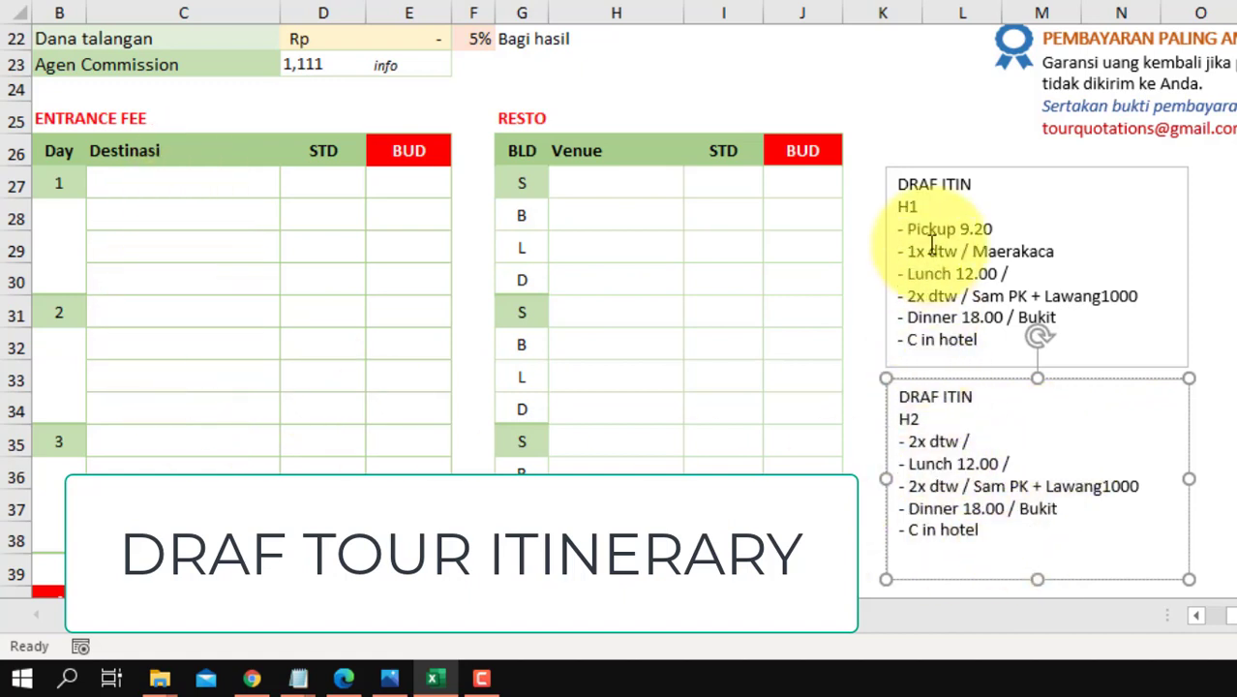
Step: Clear the destinations from the "2x dtw /" line below Lunch in the H2 itinerary
drag(130, 179, 133, 268)
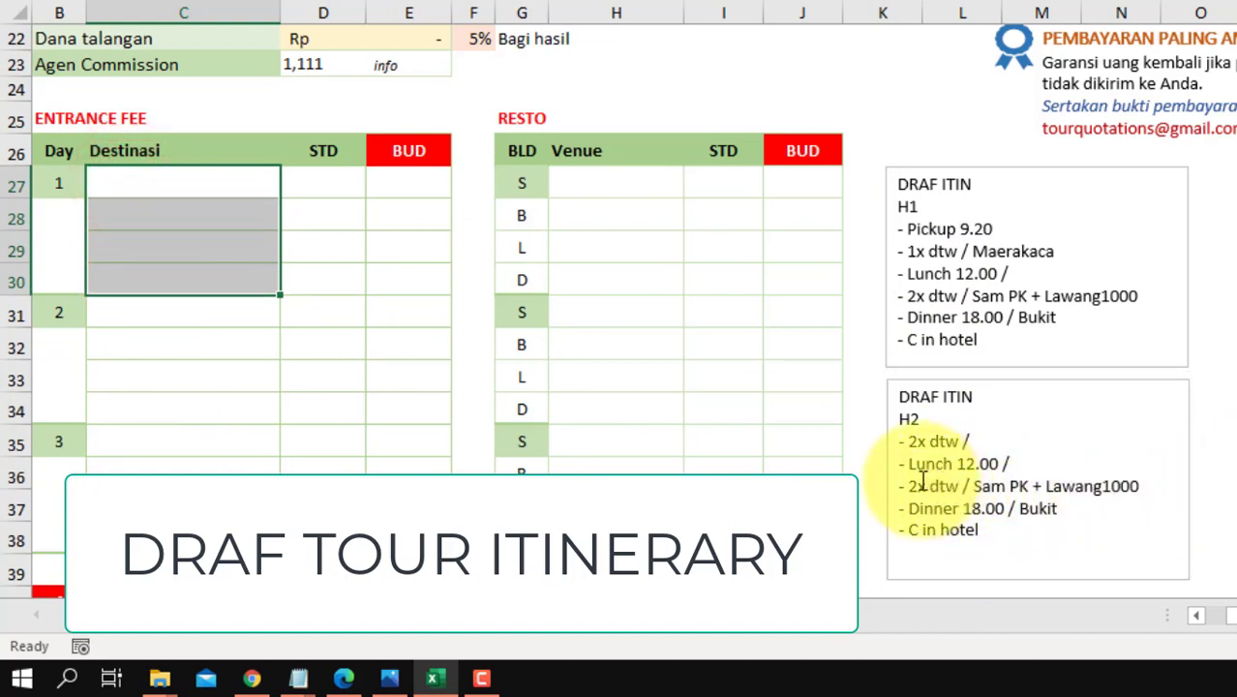
drag(976, 486, 1135, 486)
key(BackSpace)
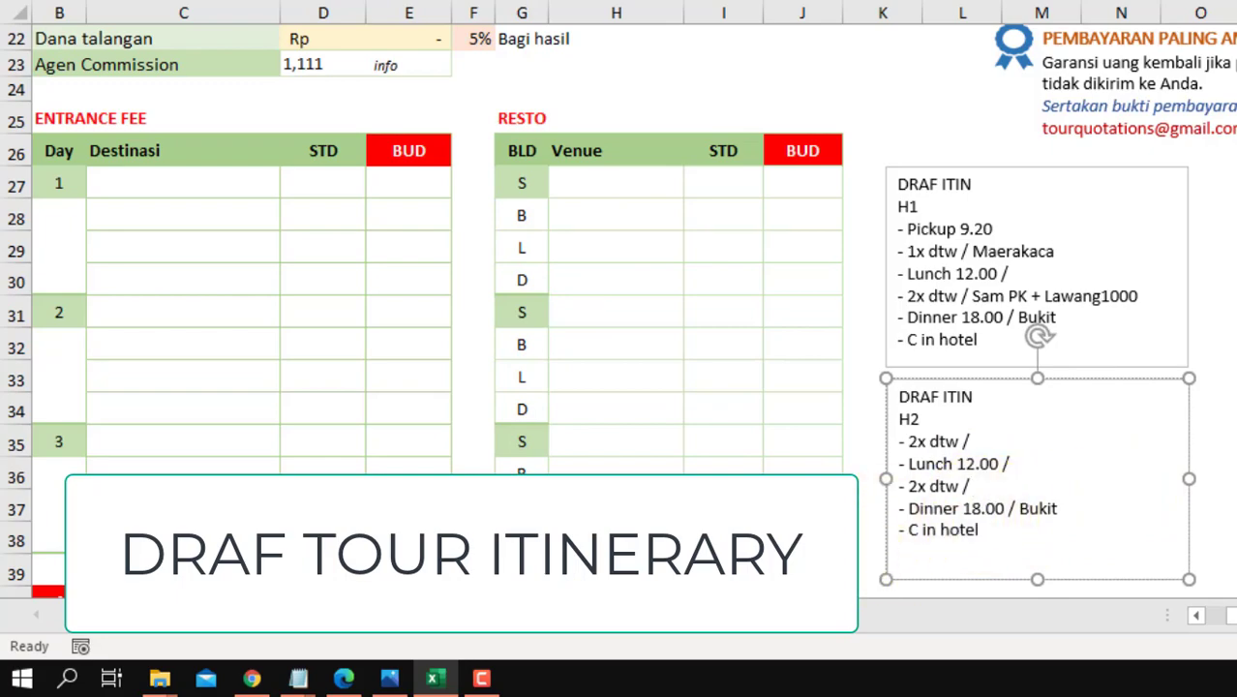
Step: Check the tour brief, set the H2 dinner venue to Hotel and remove the "C in hotel" line
scroll(1216, 515, down, 6)
scroll(1222, 479, down, 3)
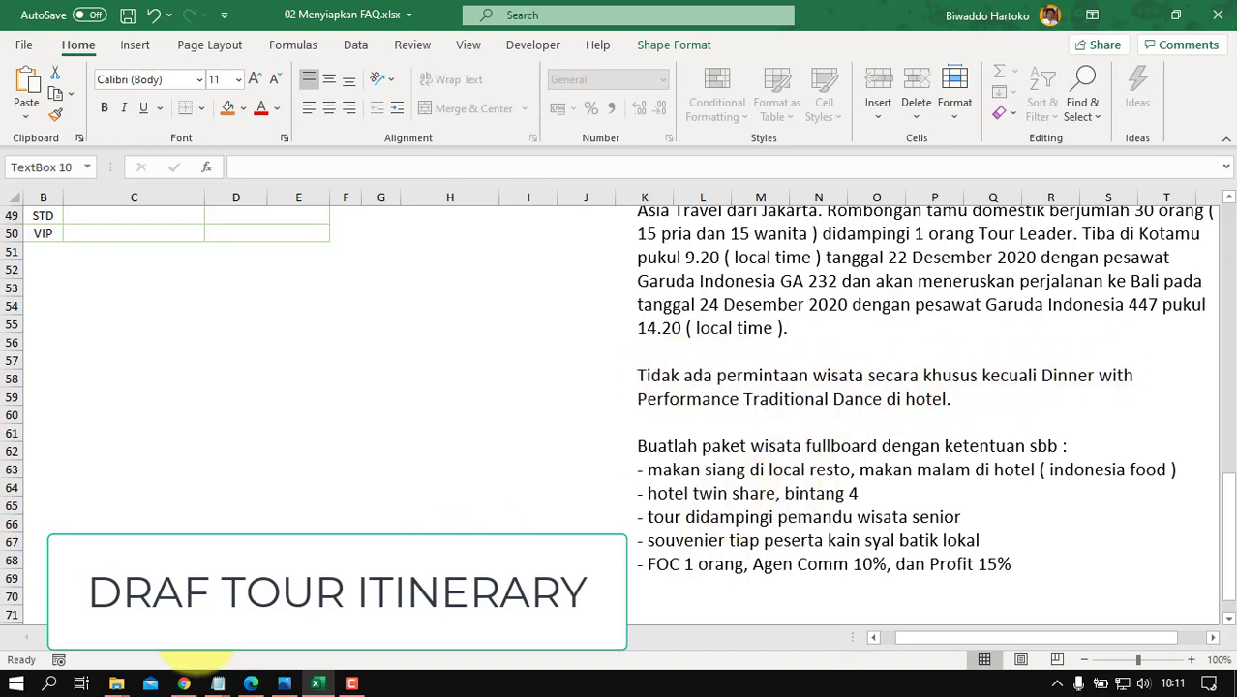
scroll(1022, 367, up, 7)
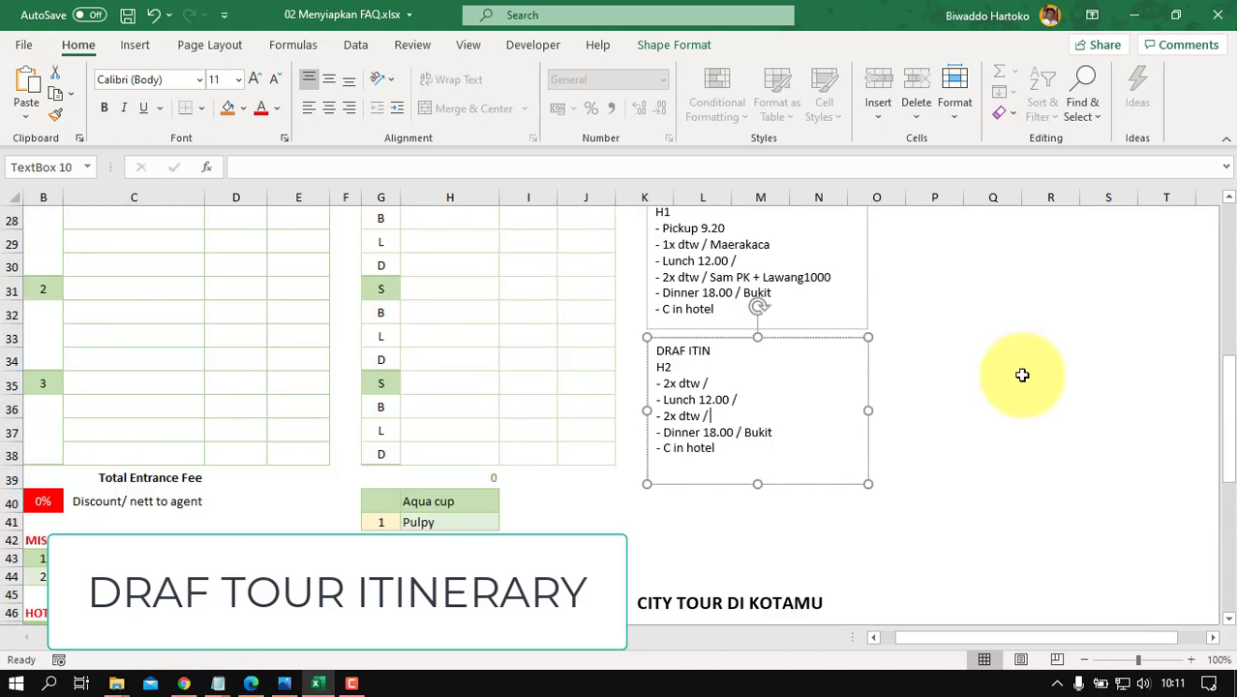
double_click(748, 431)
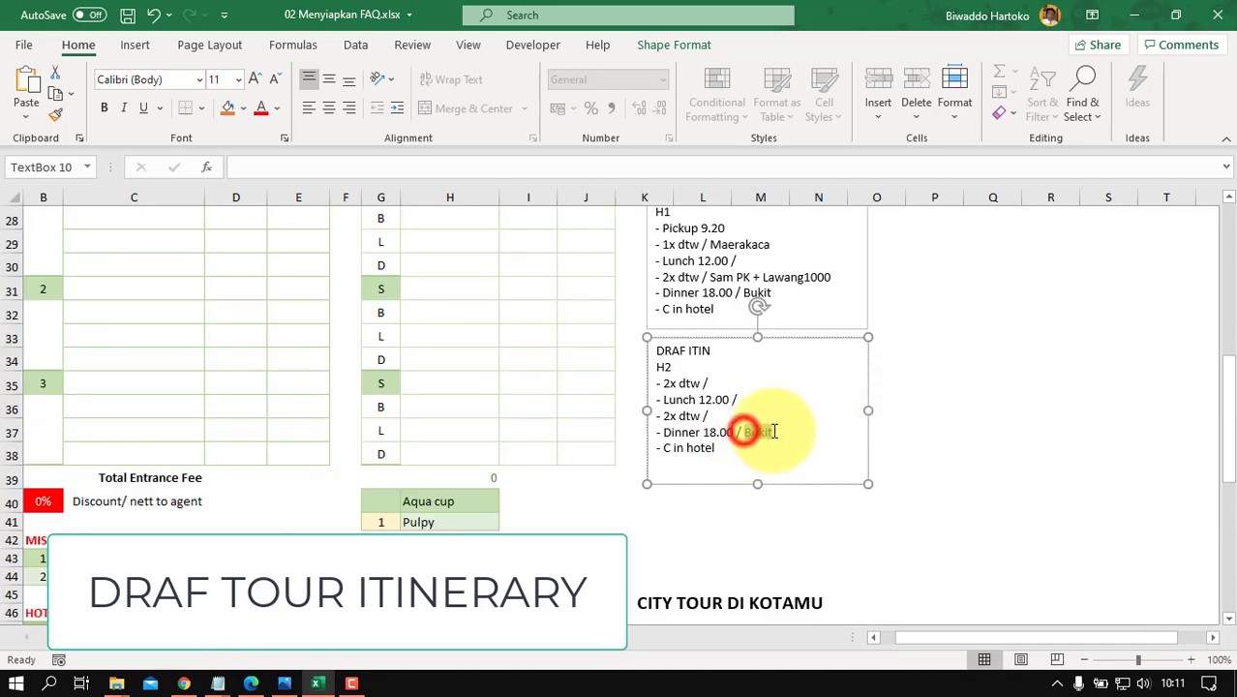
text(H)
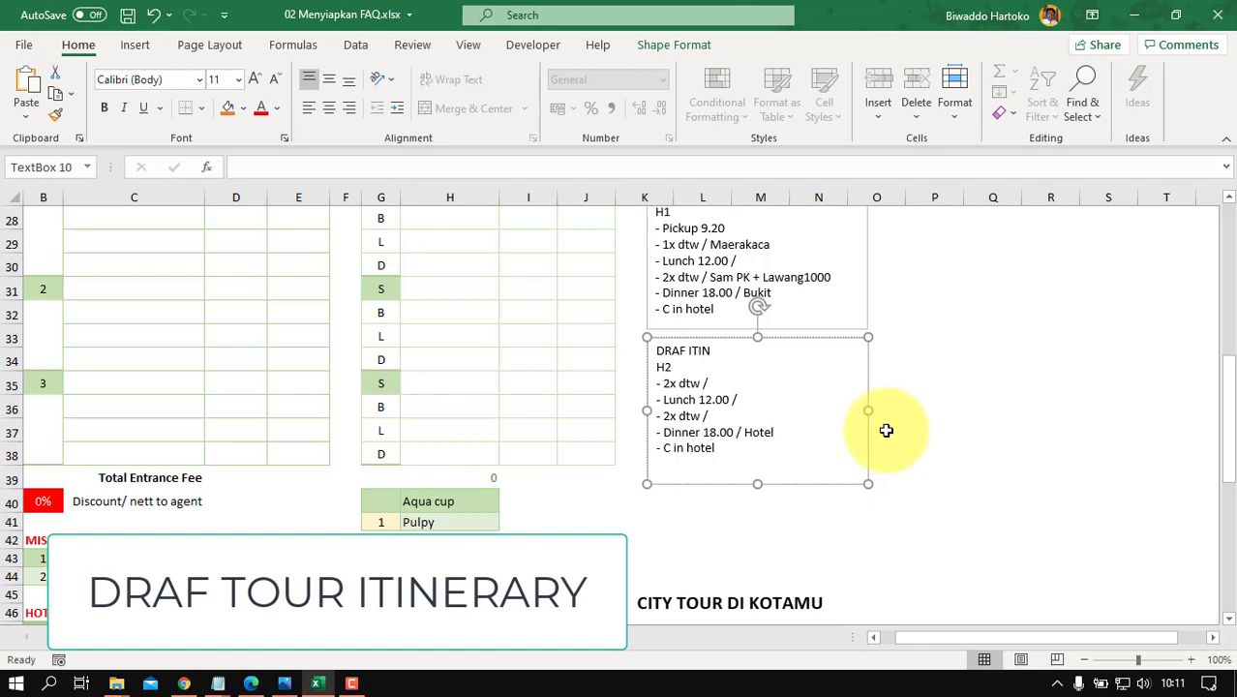
text(otel)
drag(786, 431, 789, 450)
key(BackSpace)
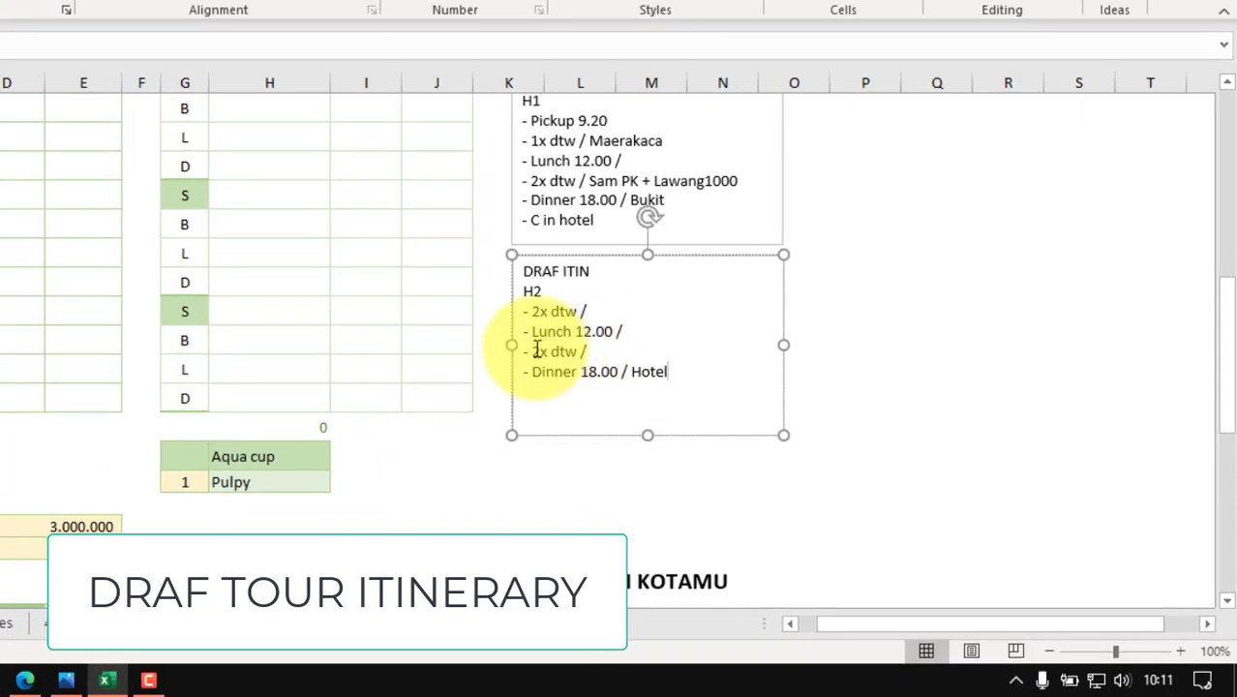
Step: Change the H2 visit line below Lunch to "1x dtw /" and add the line "- 16.00 back to hotel ?" under it
double_click(536, 351)
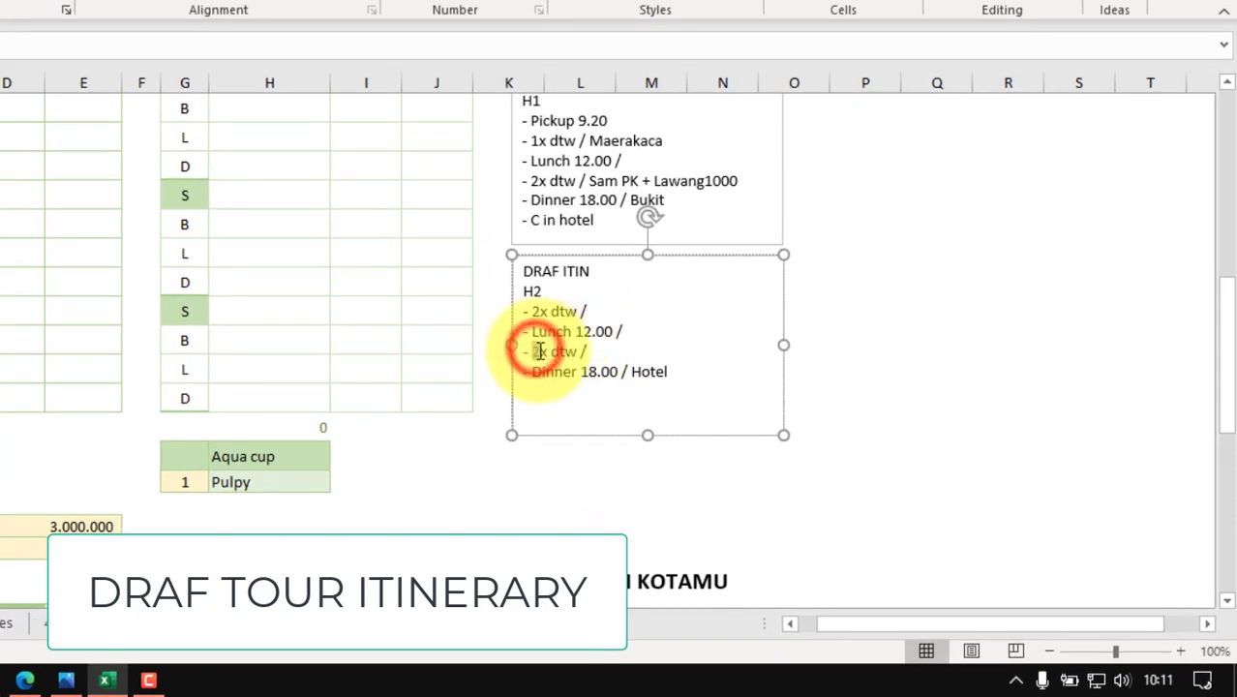
text(1)
click(600, 352)
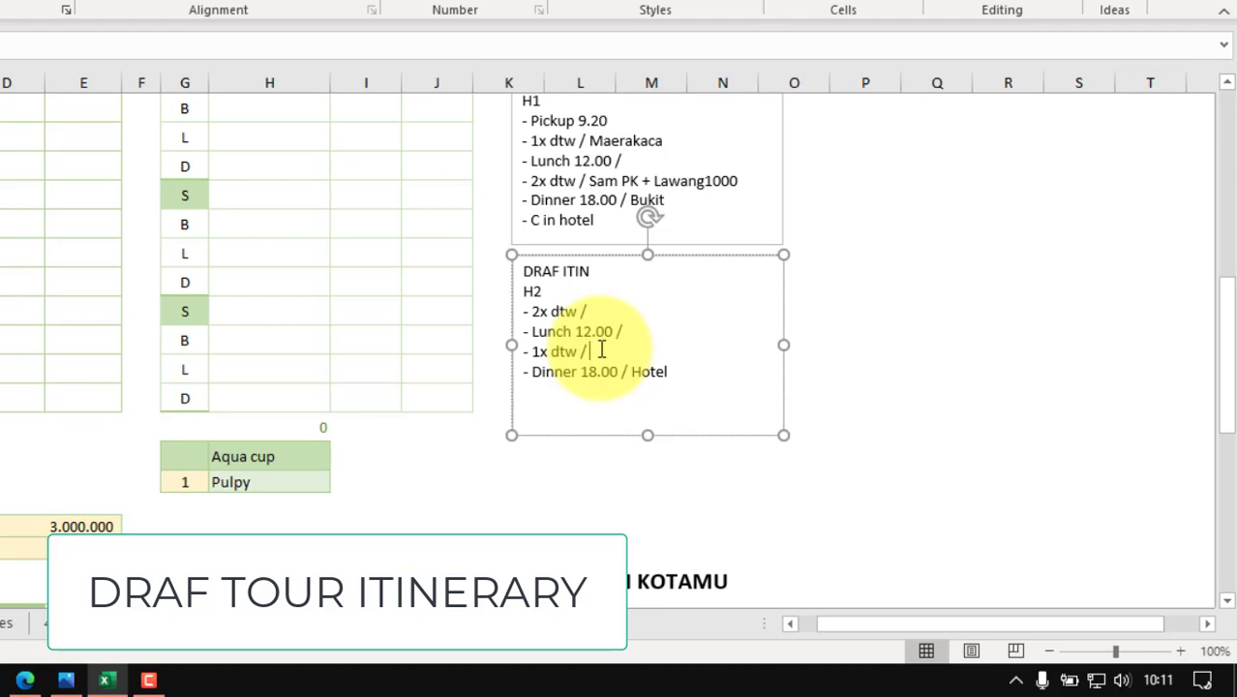
key(Return)
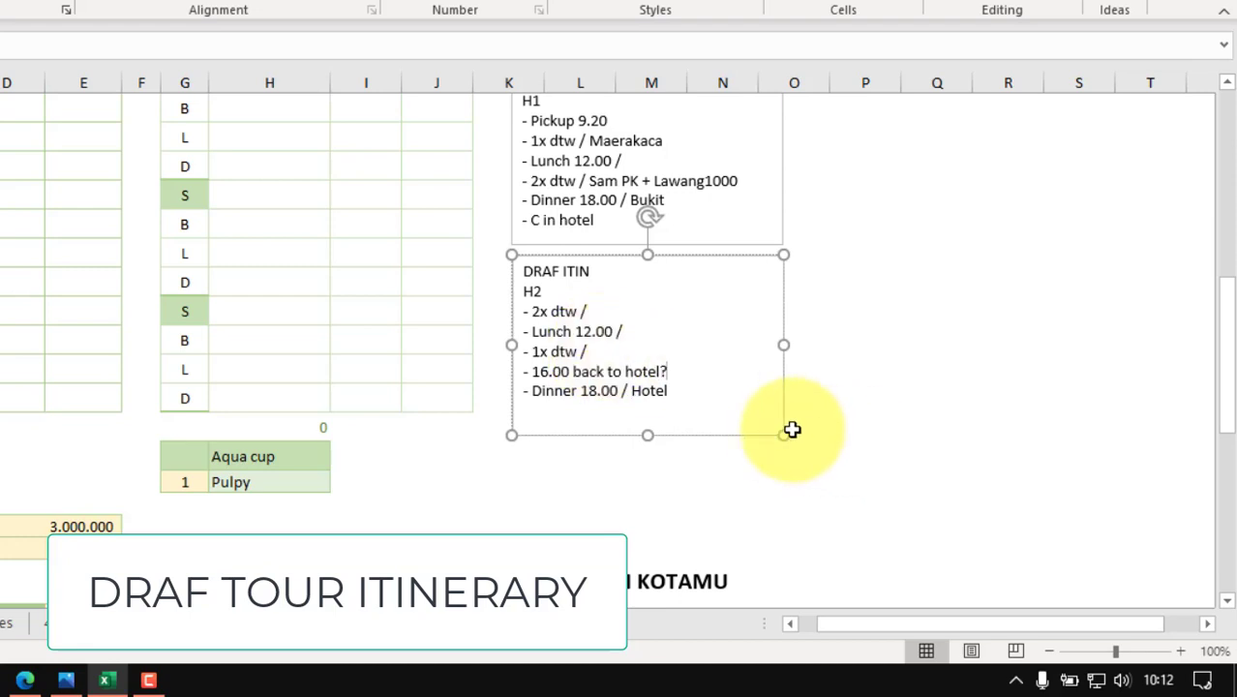
click(661, 371)
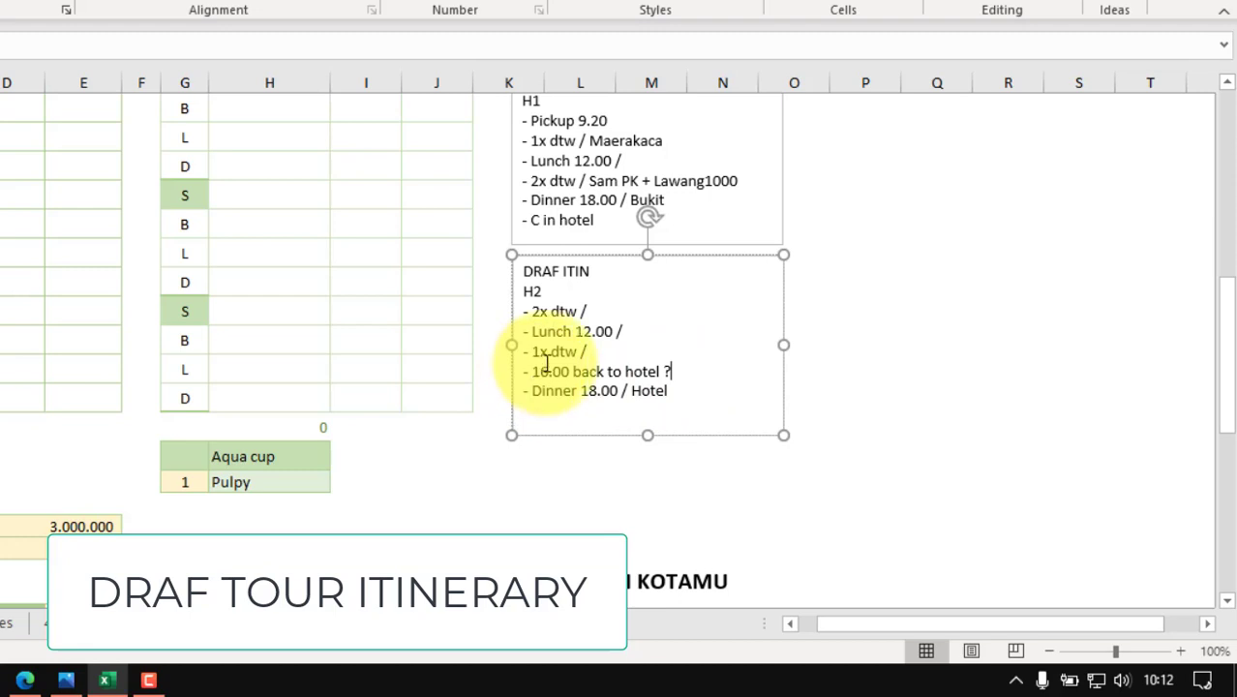
Step: Shrink the H2 text box to the height of its text and format the time 16.00 in bold red
click(652, 435)
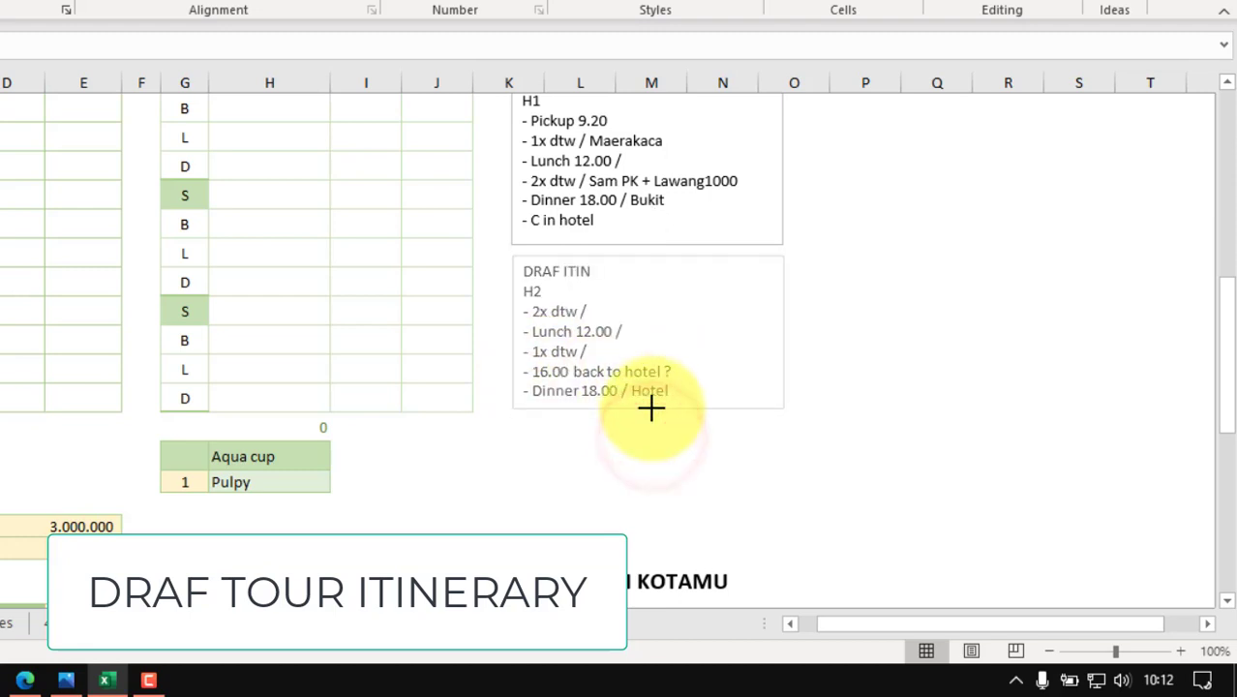
click(652, 409)
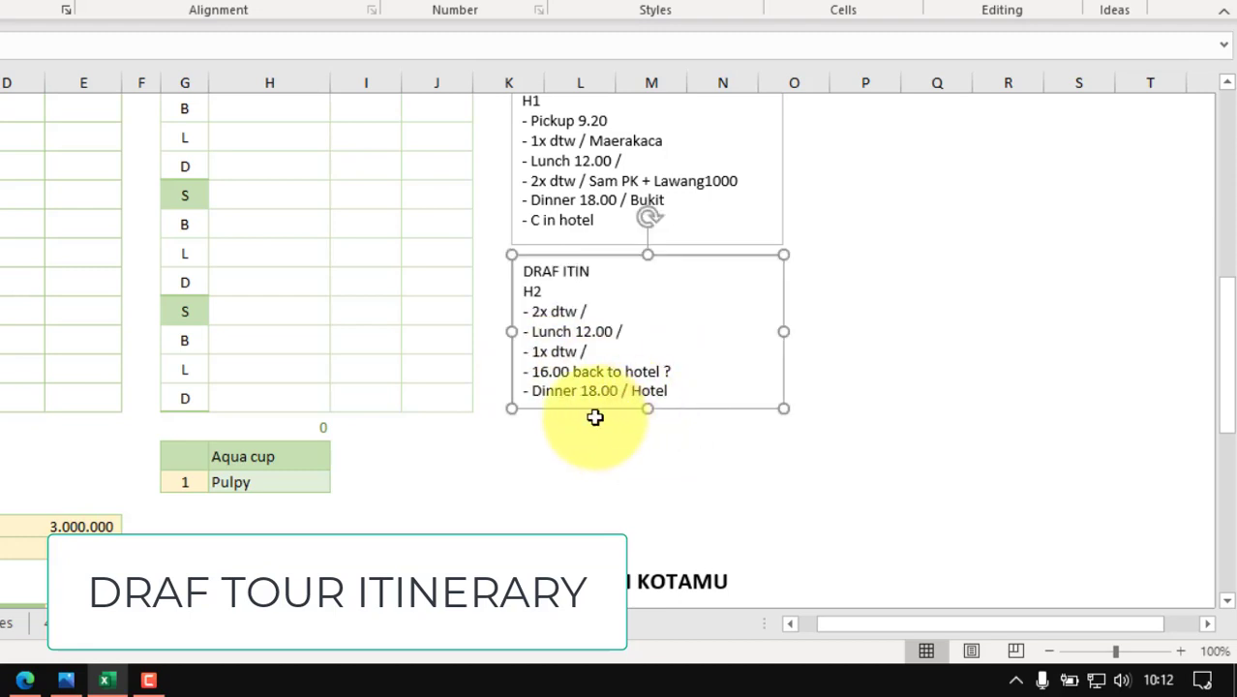
double_click(536, 373)
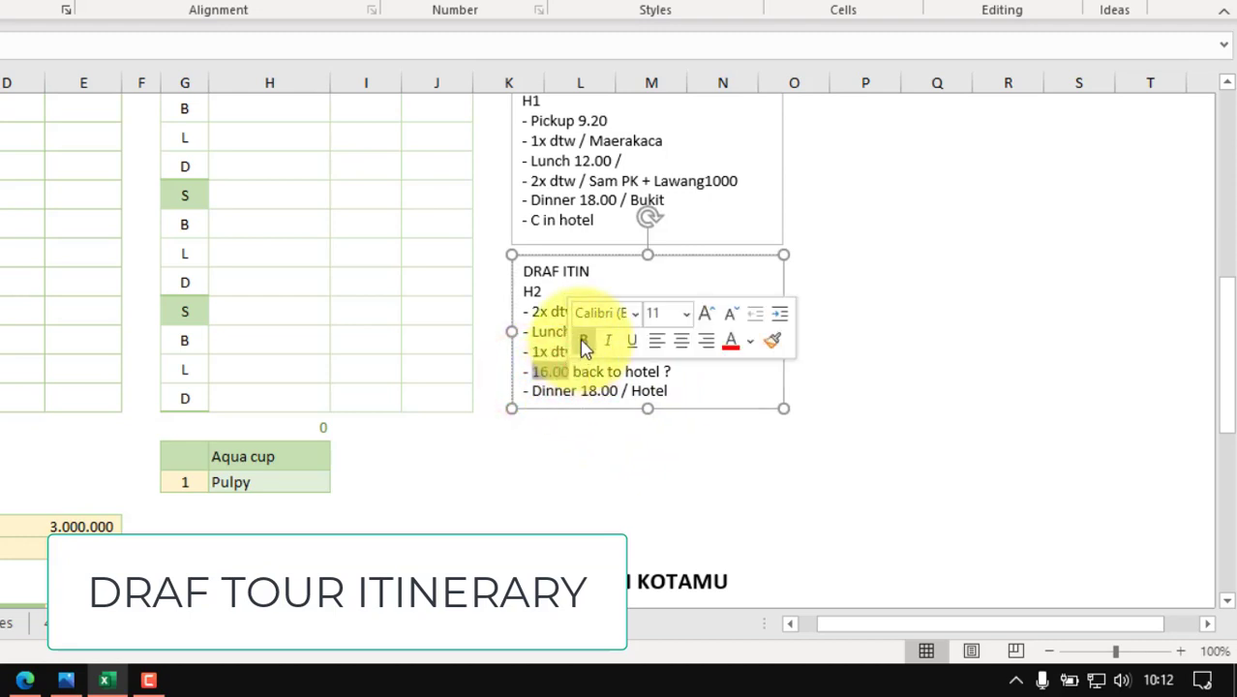
click(584, 342)
click(729, 340)
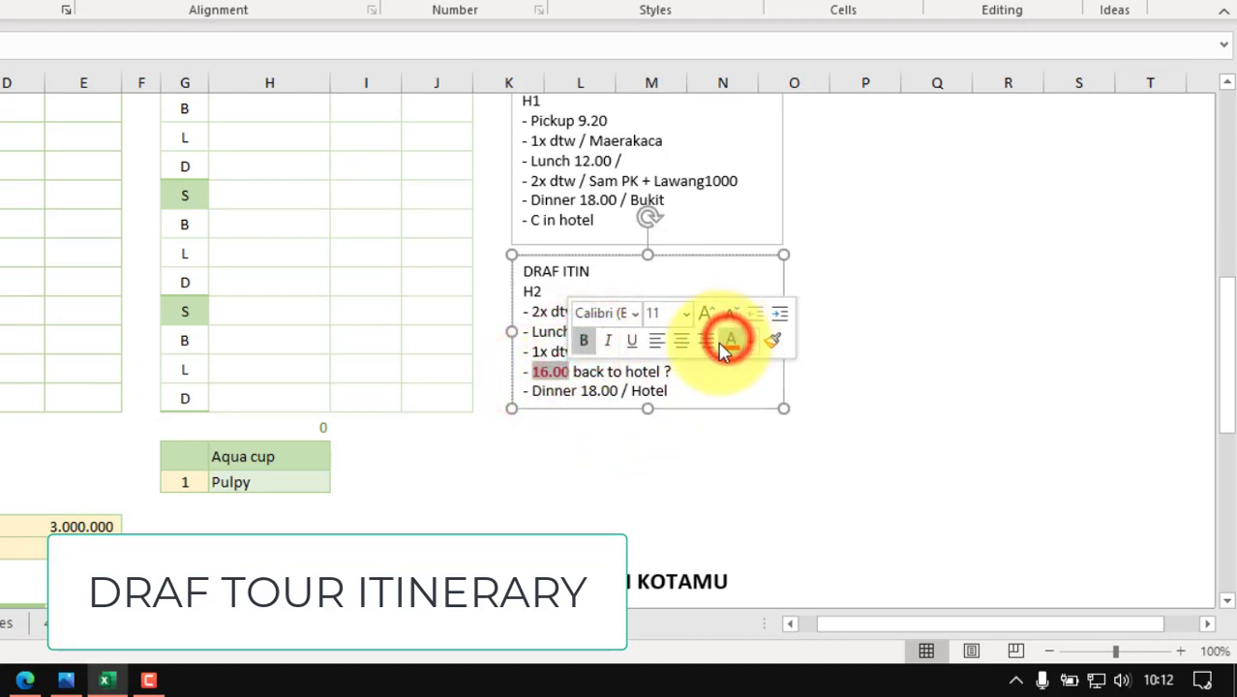
click(629, 380)
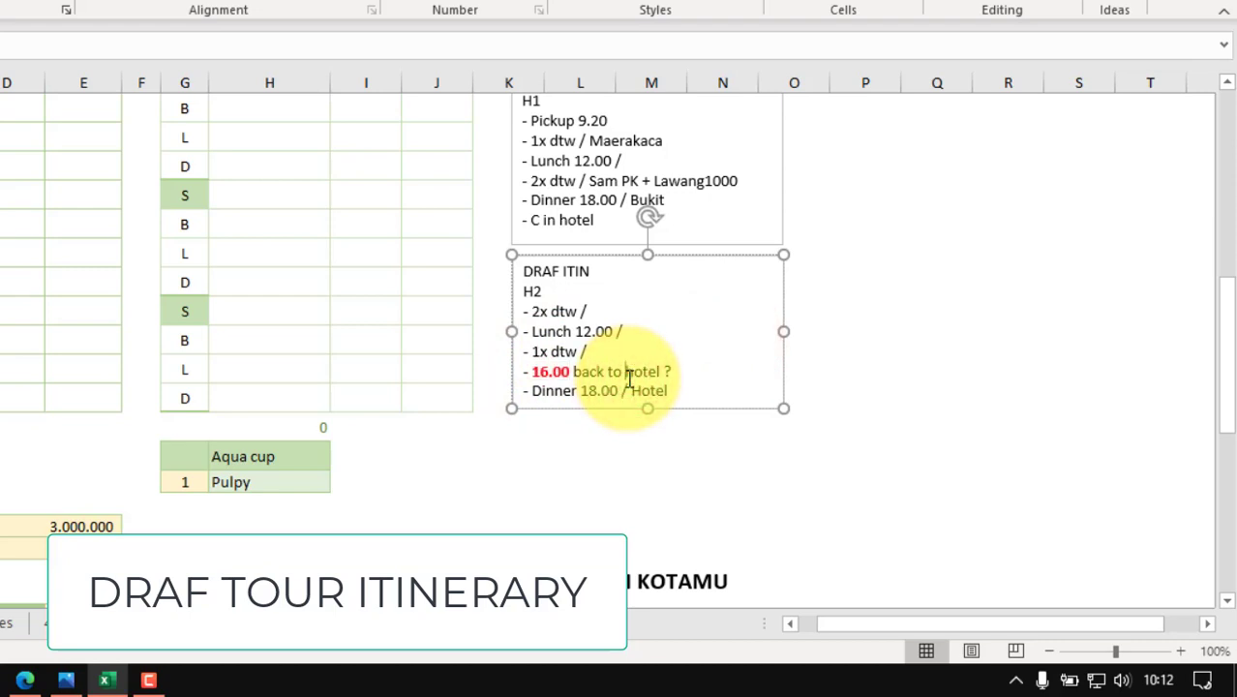
Step: Set the dinner time in the H2 itinerary to 19.00 and leave the text box
drag(589, 391, 598, 391)
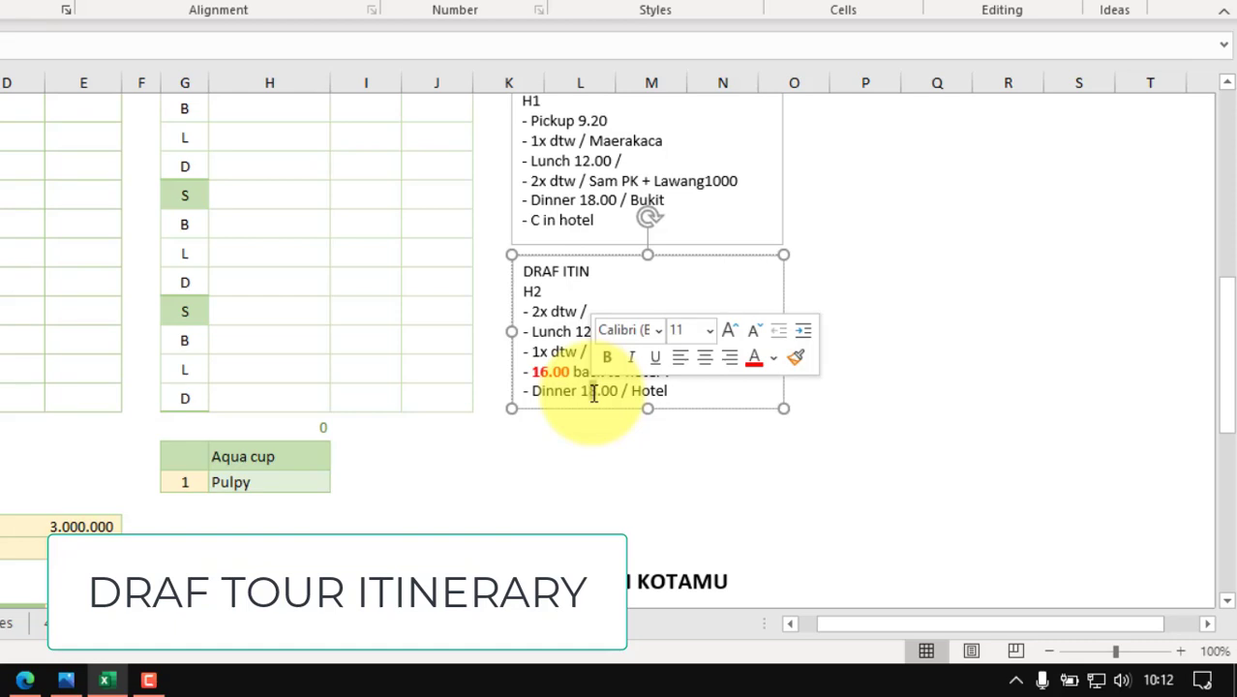
text(9)
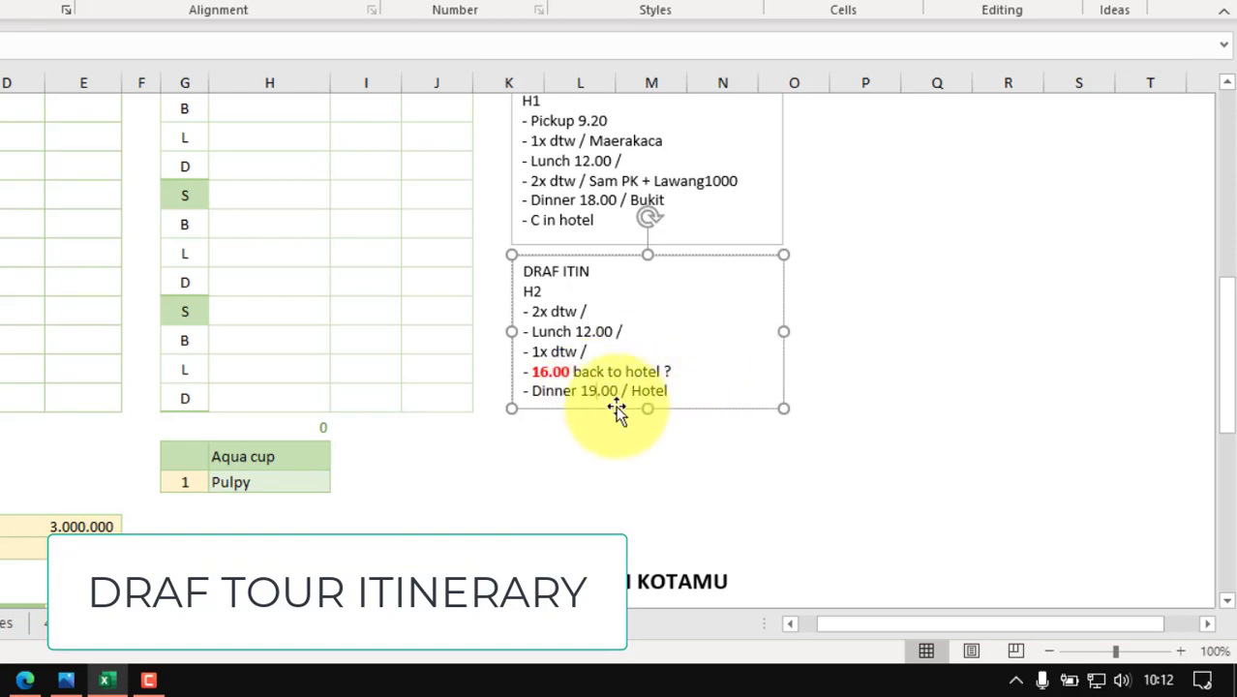
click(572, 438)
click(531, 431)
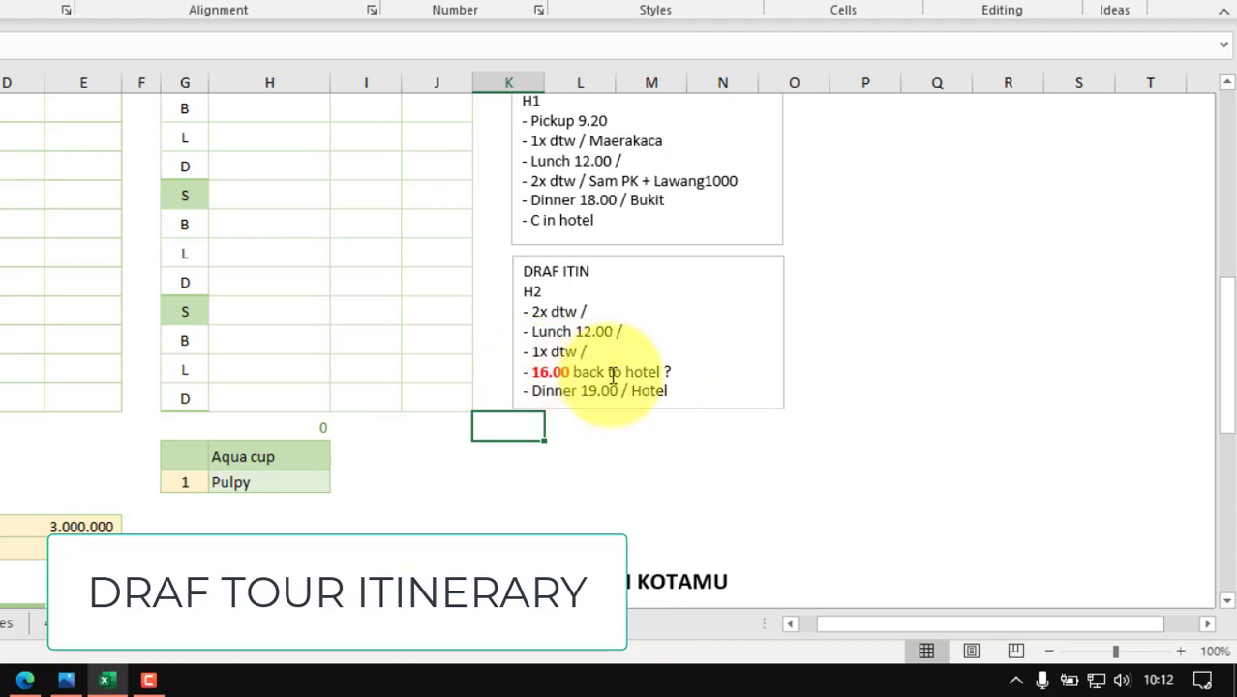
click(573, 446)
scroll(608, 416, up, 2)
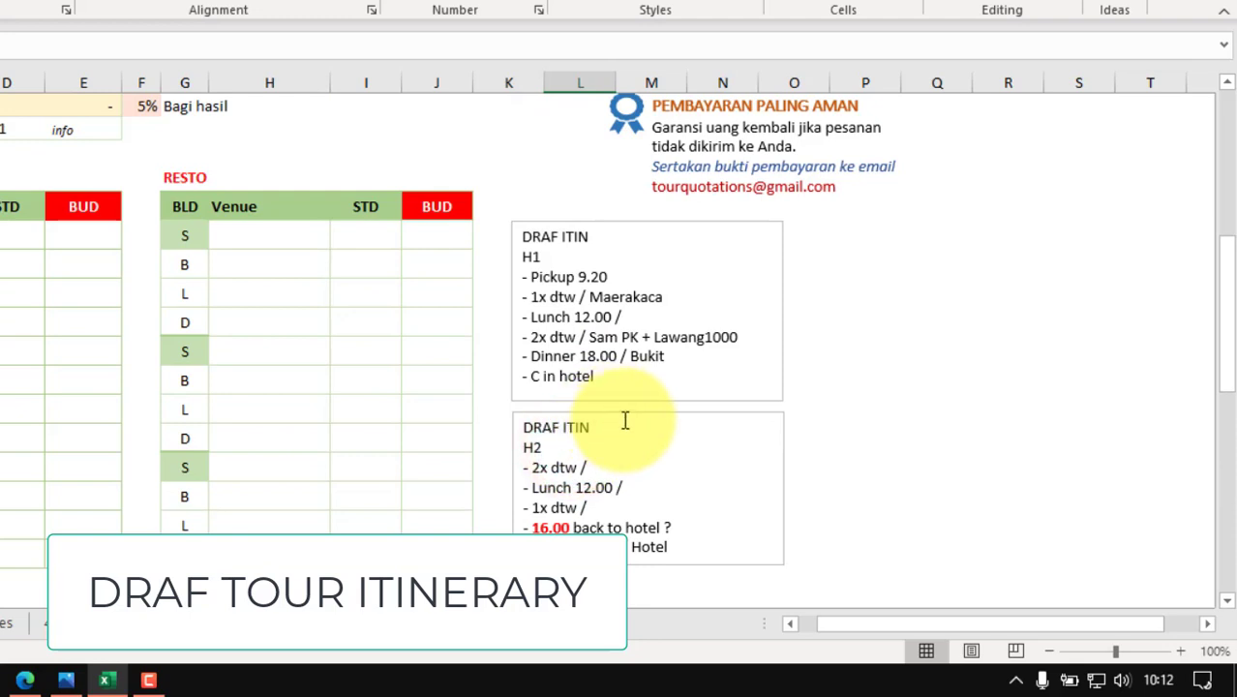
Step: Duplicate the H2 itinerary text box, place the copy beside the H1 box and change its heading to H3
click(624, 418)
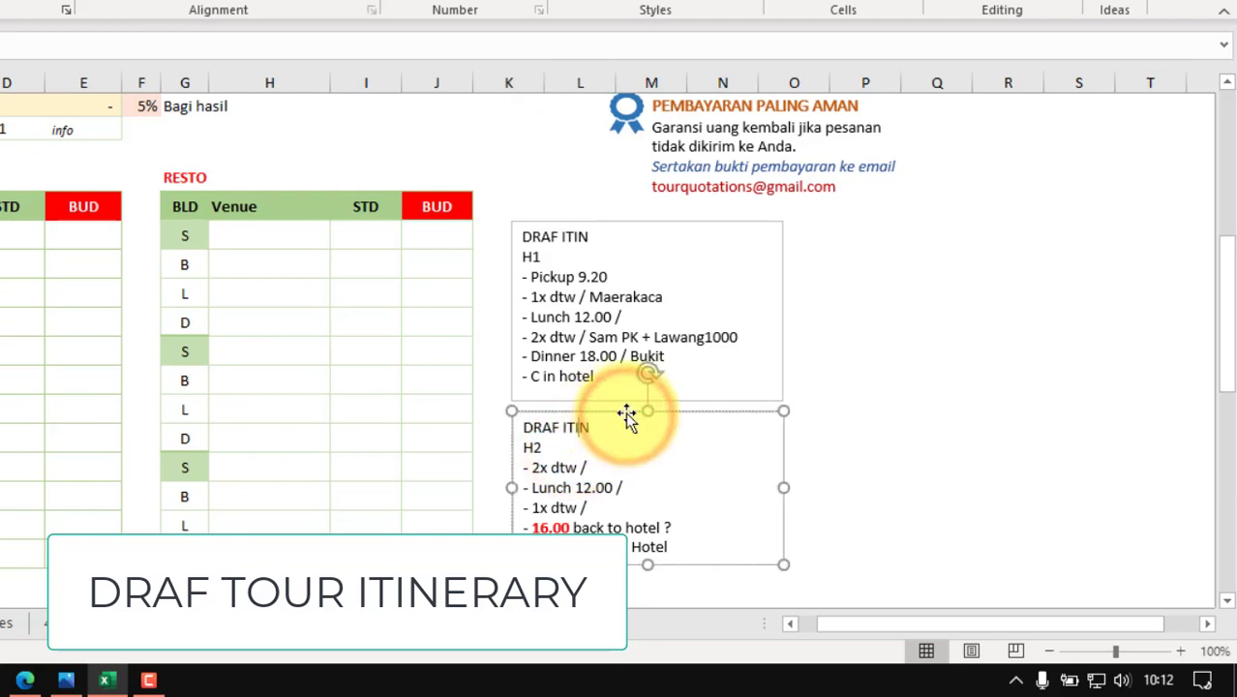
key(ctrl+c)
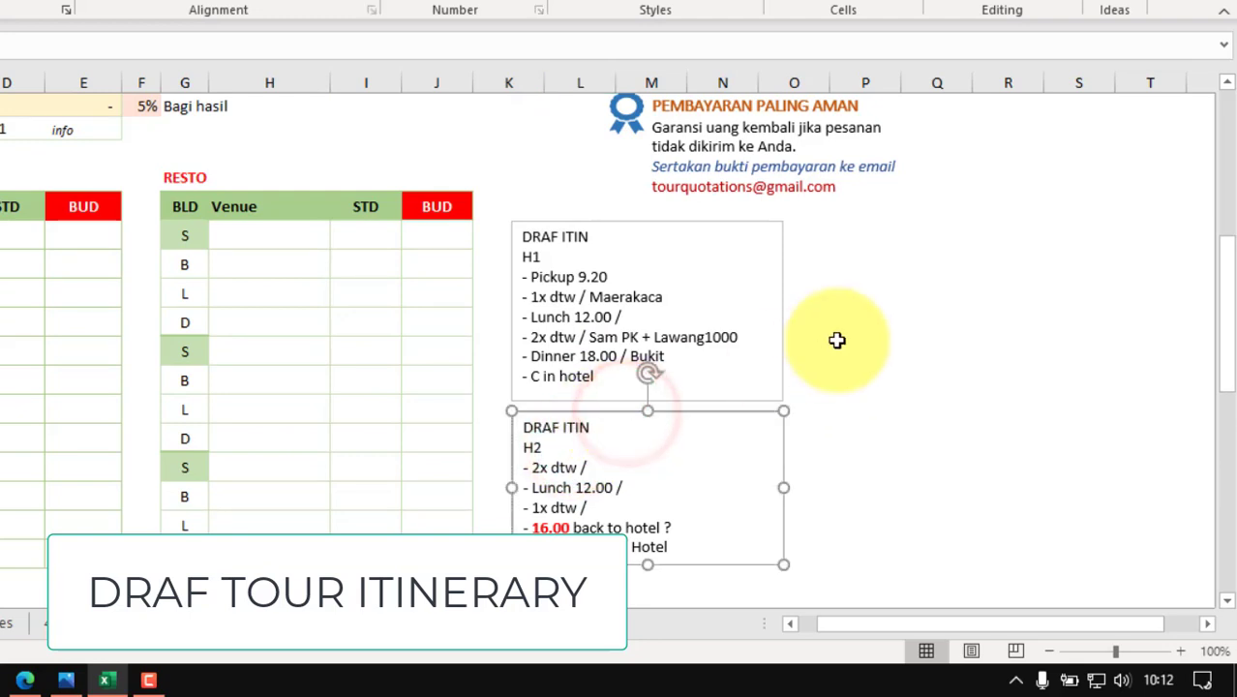
click(872, 229)
key(ctrl+v)
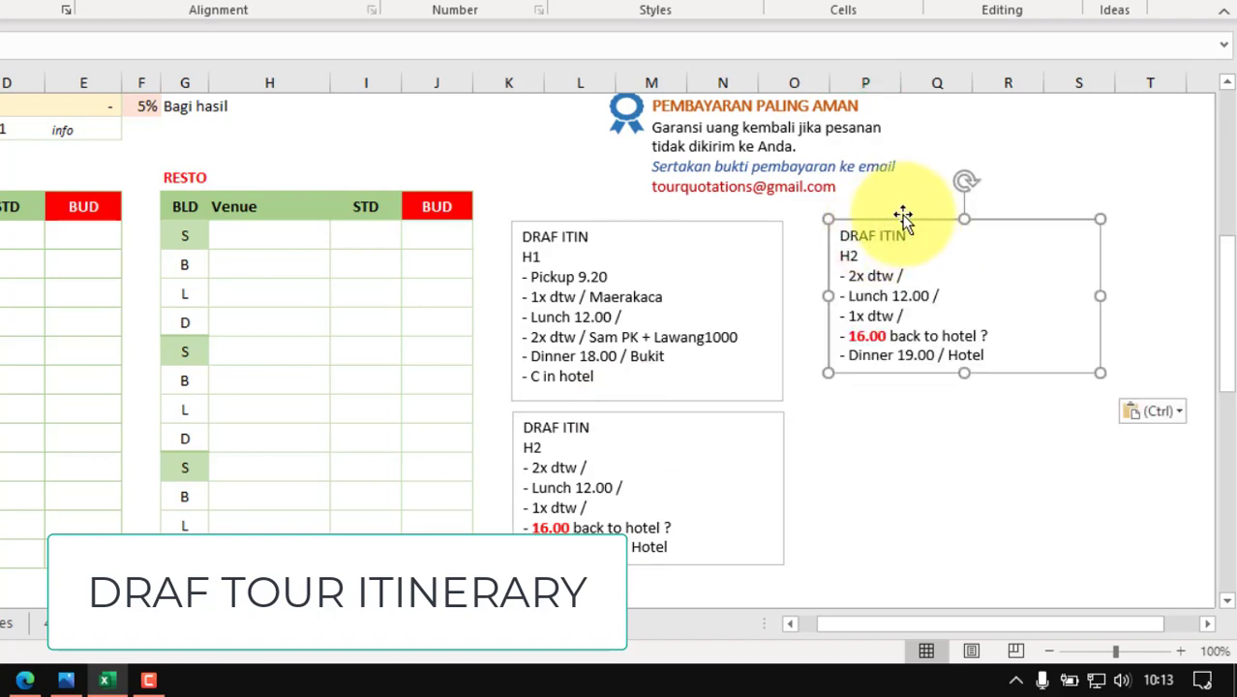
click(885, 223)
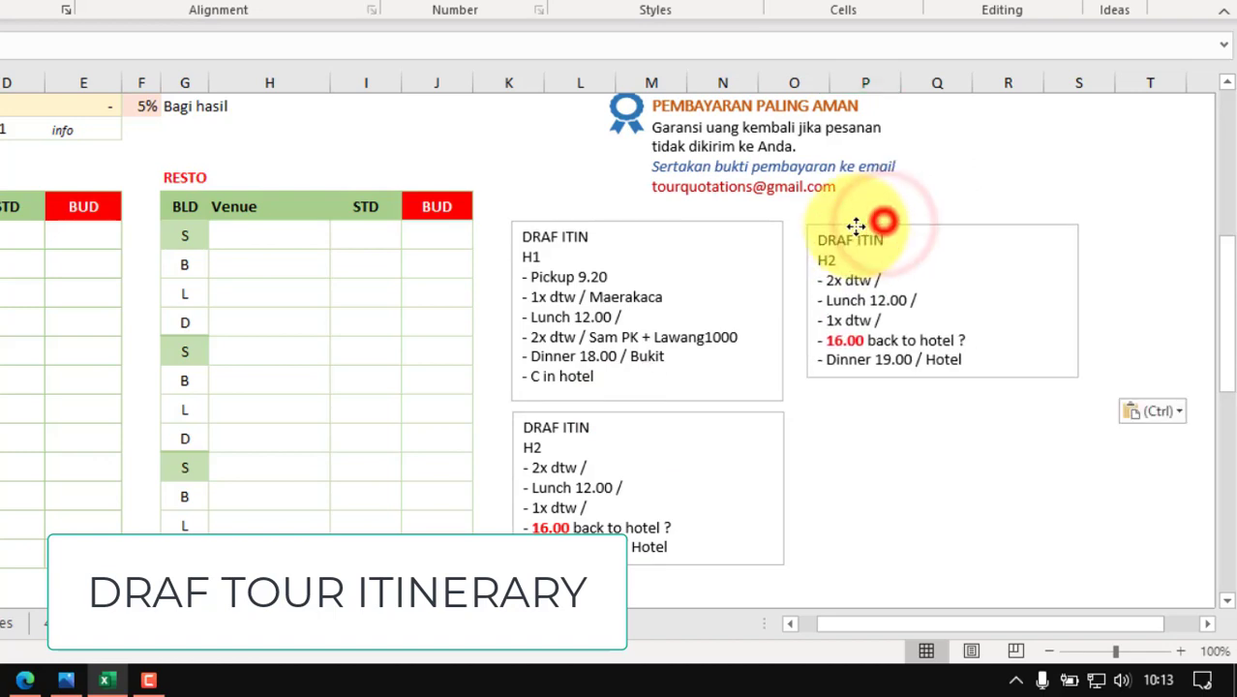
drag(884, 215, 858, 230)
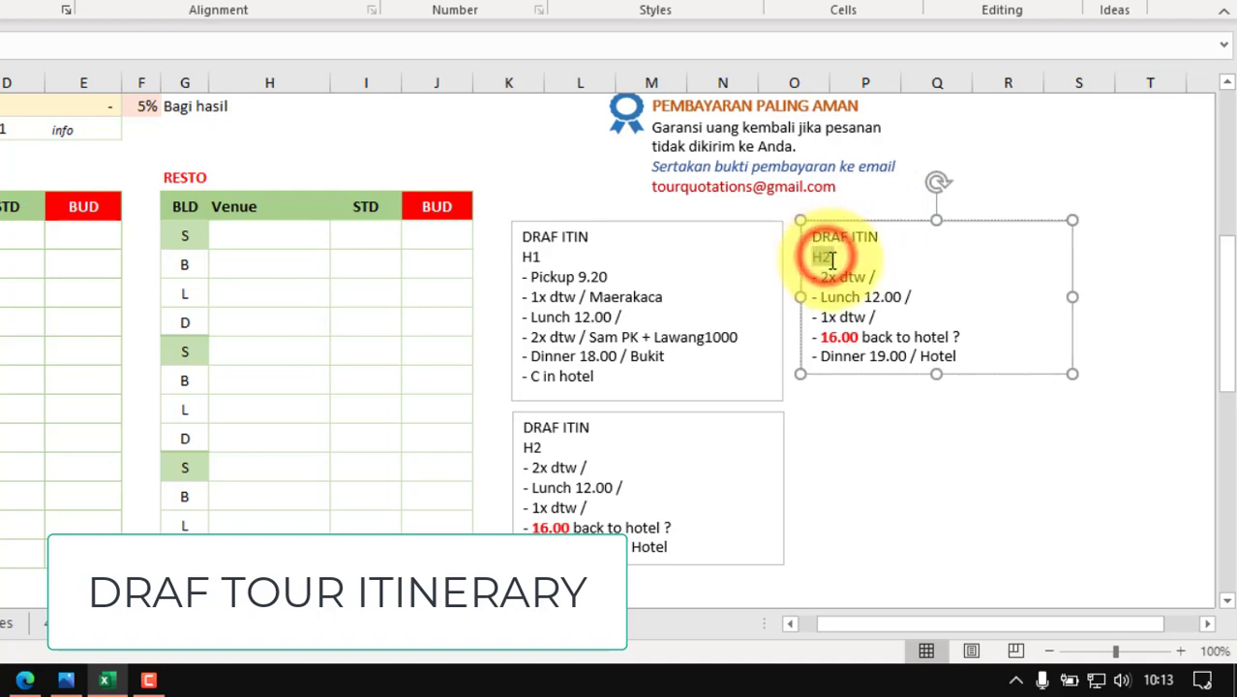
double_click(825, 256)
text(H)
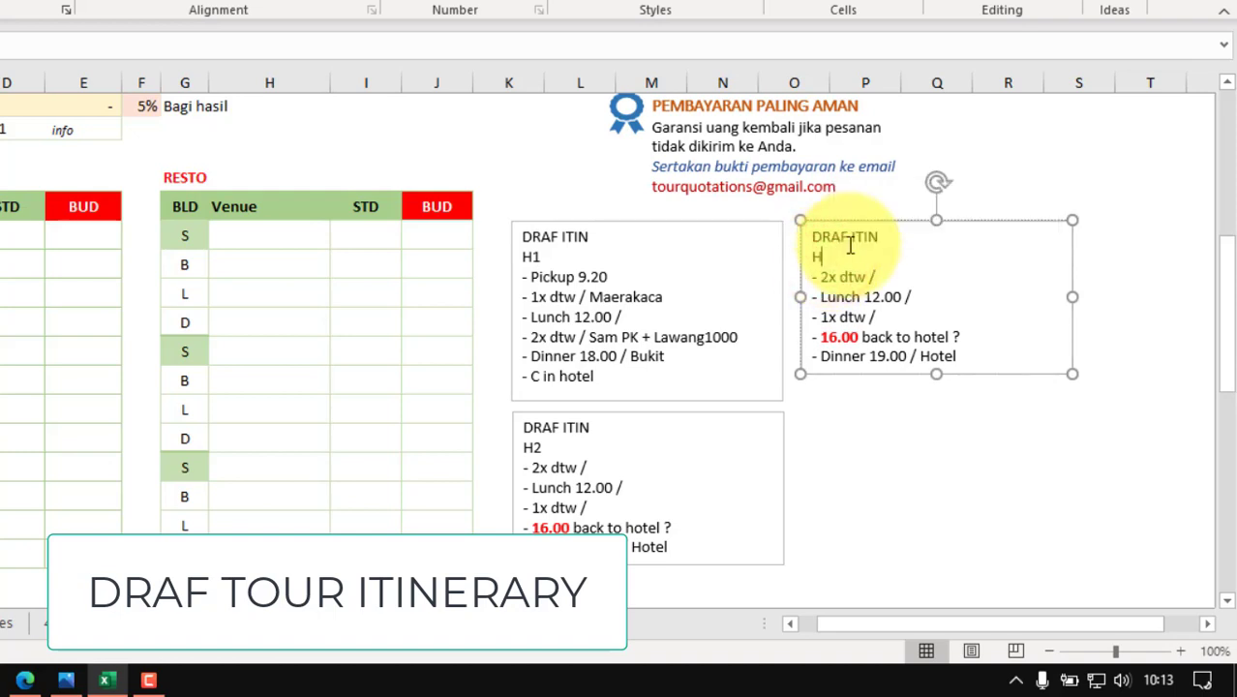
Step: Colour the departure time 14.20 red in the CITY TOUR DI KOTAMU brief
scroll(713, 401, down, 6)
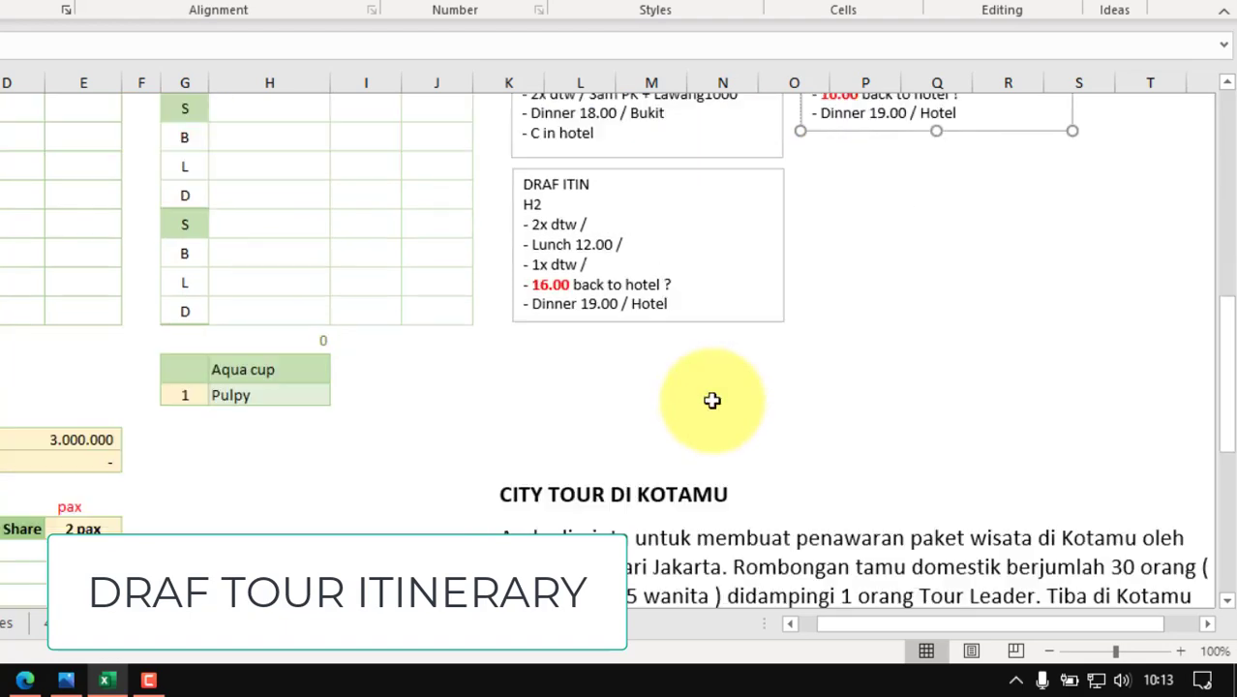
scroll(712, 401, down, 2)
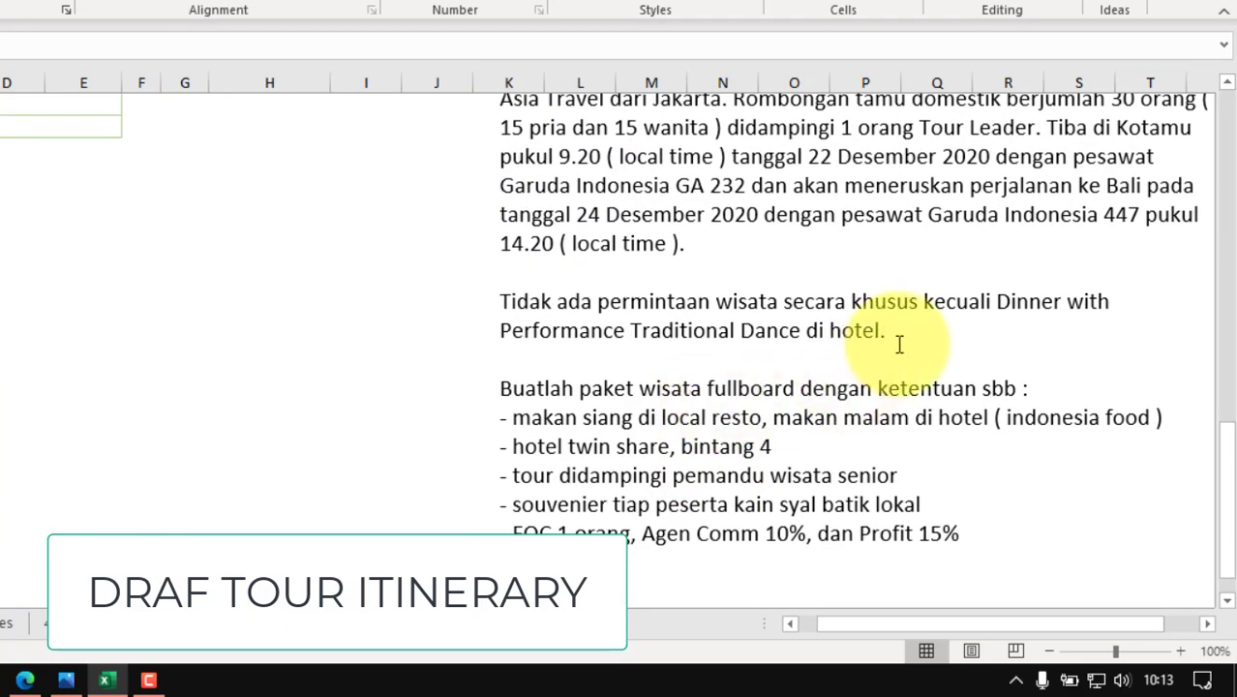
scroll(737, 354, up, 1)
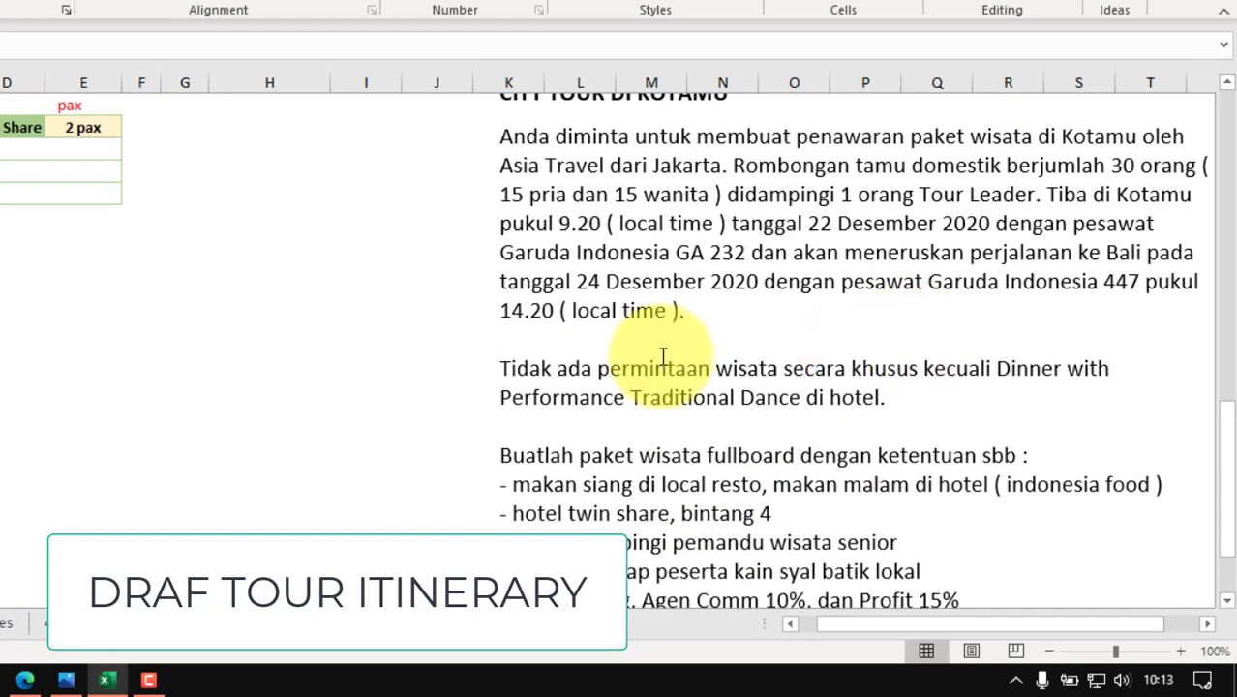
double_click(499, 310)
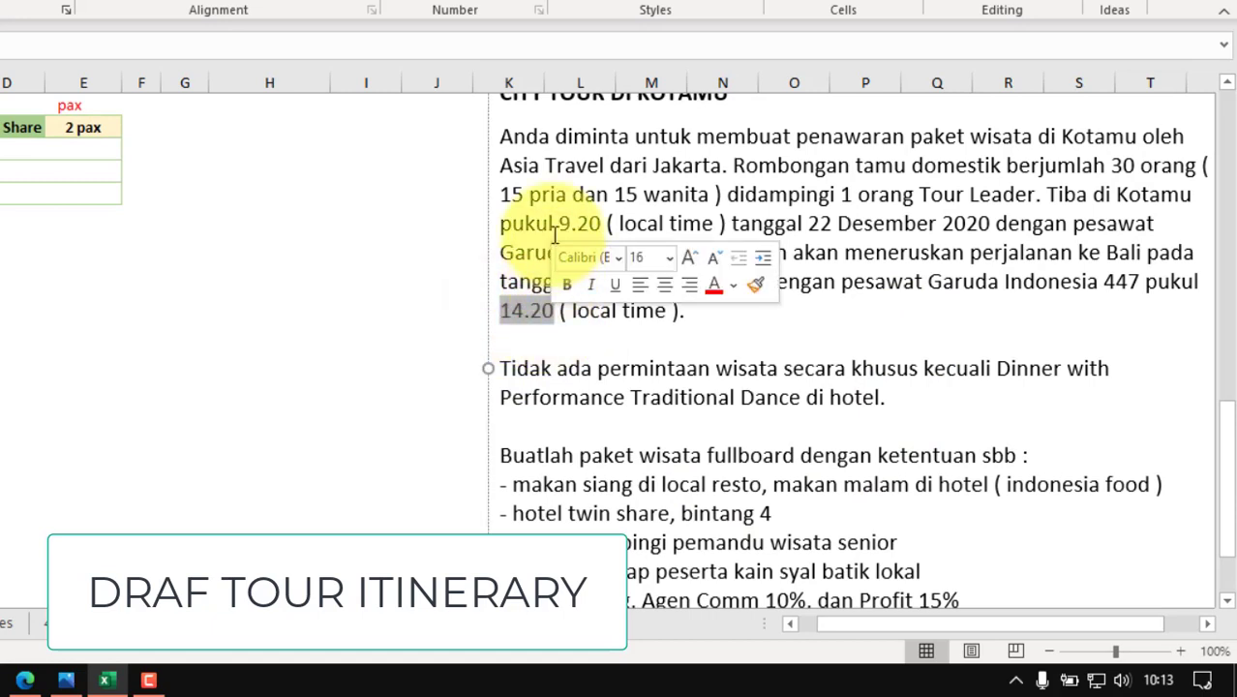
click(713, 285)
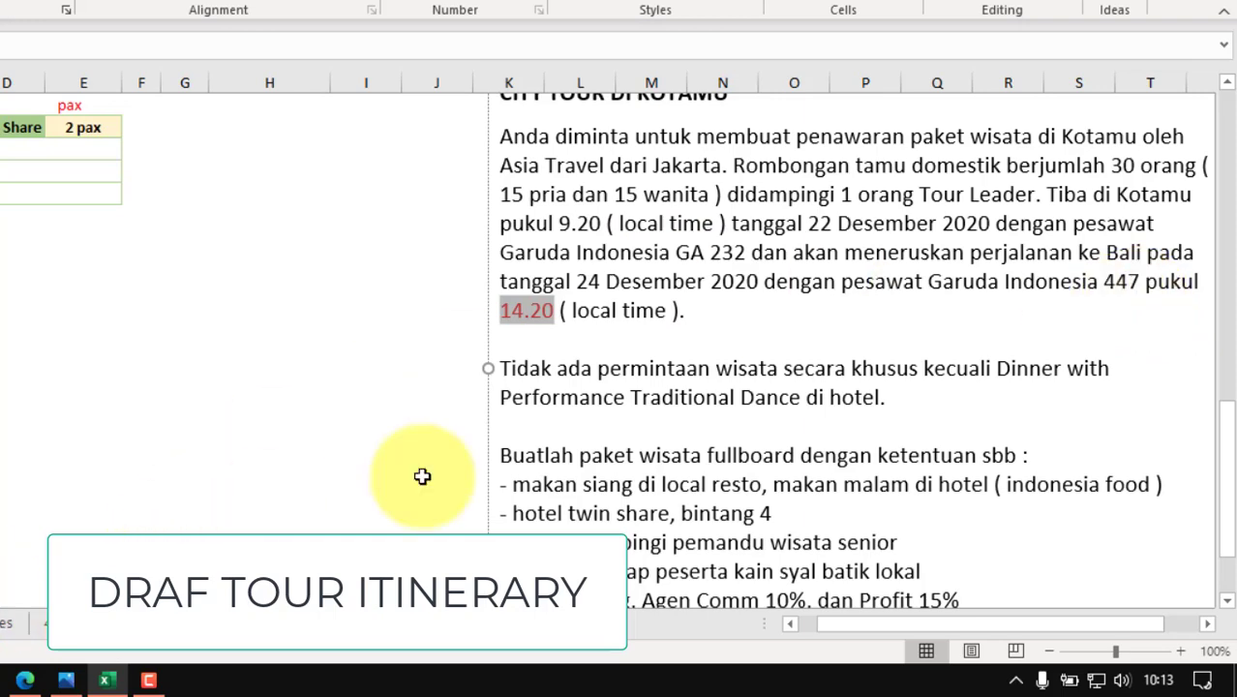
Step: Check the brief against the H3 itinerary and change the "back to hotel" line to "- 13.00 c in apt"
scroll(422, 476, up, 7)
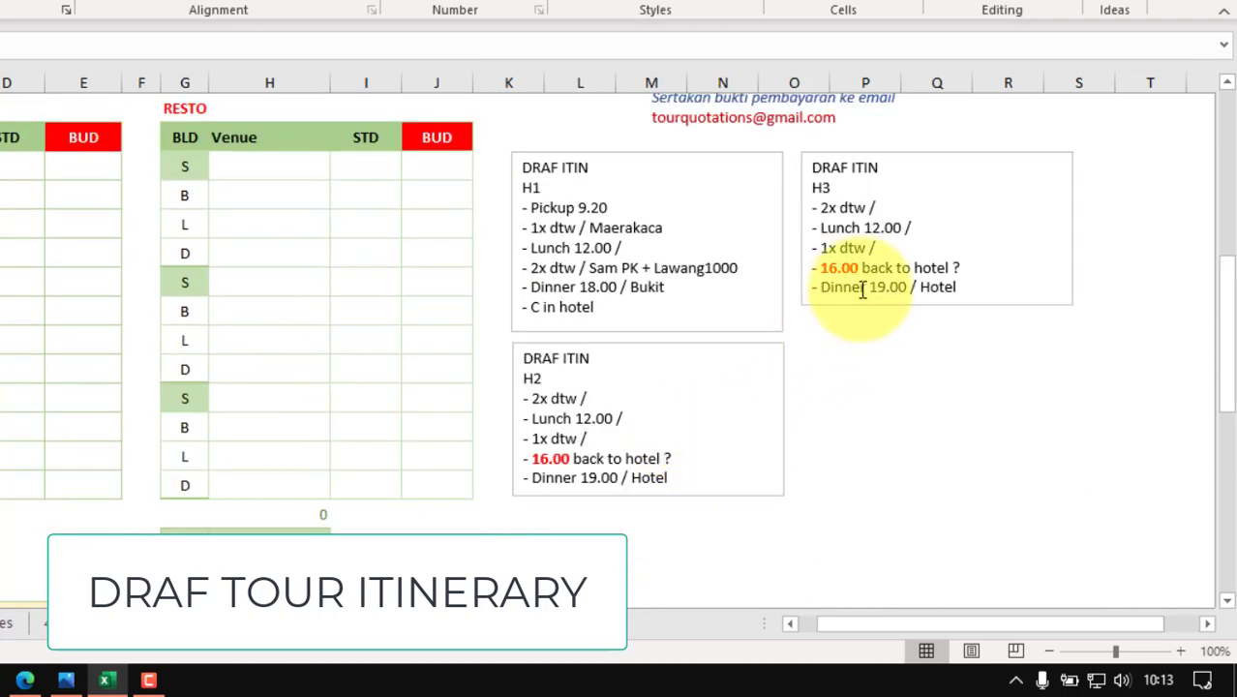
scroll(741, 505, down, 7)
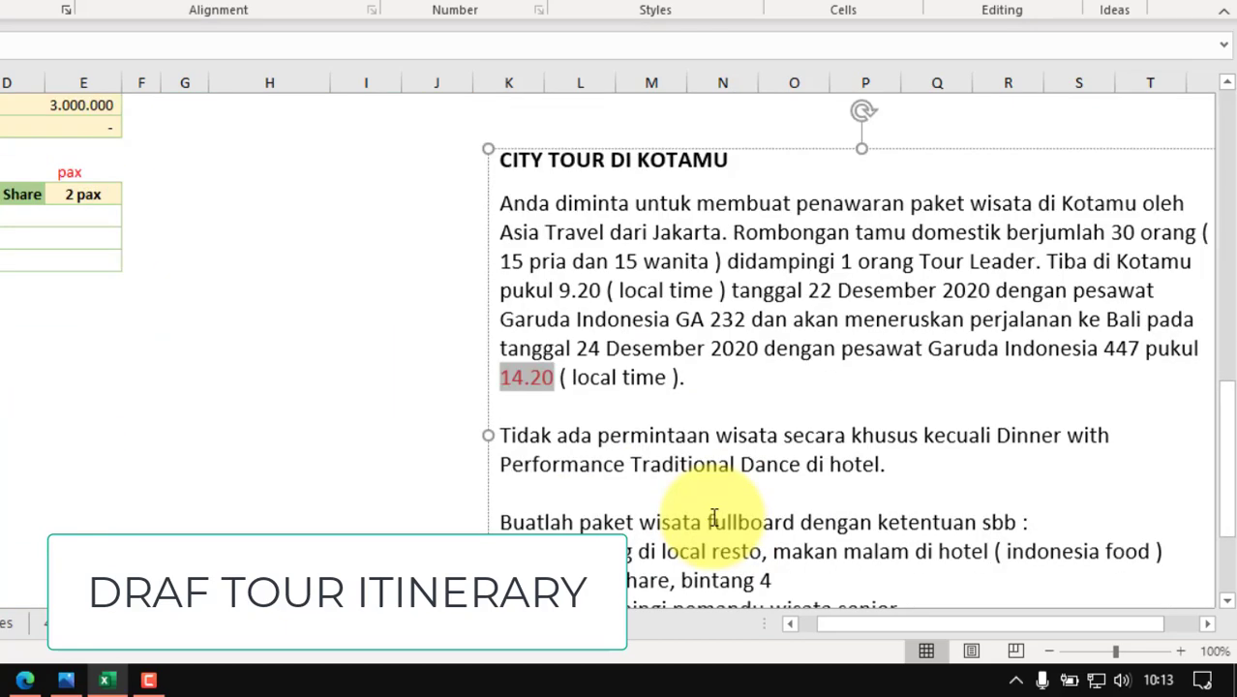
scroll(714, 516, up, 7)
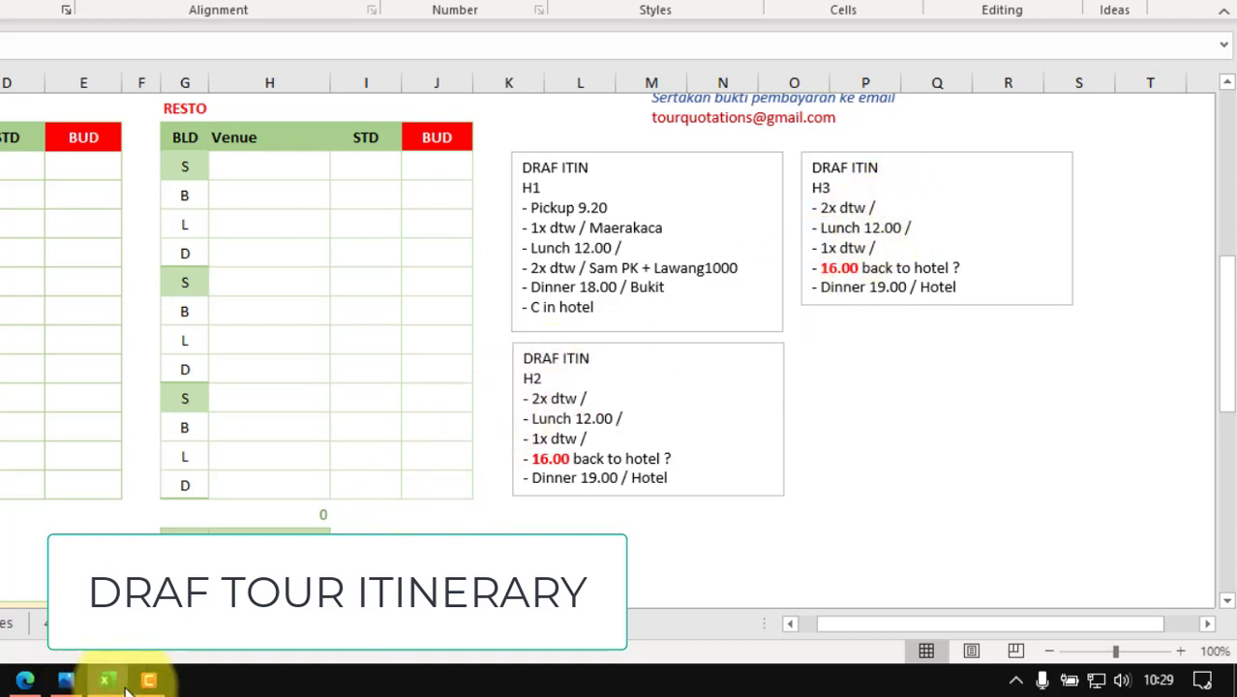
mouse_move(148, 682)
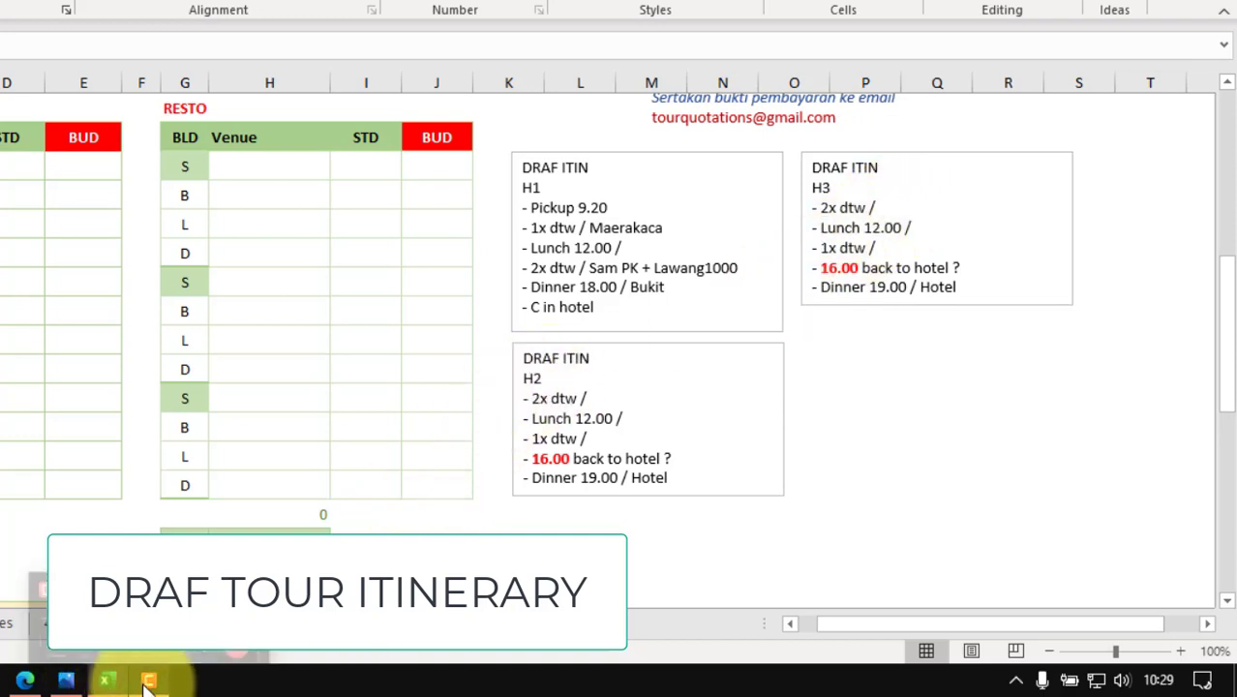
click(863, 273)
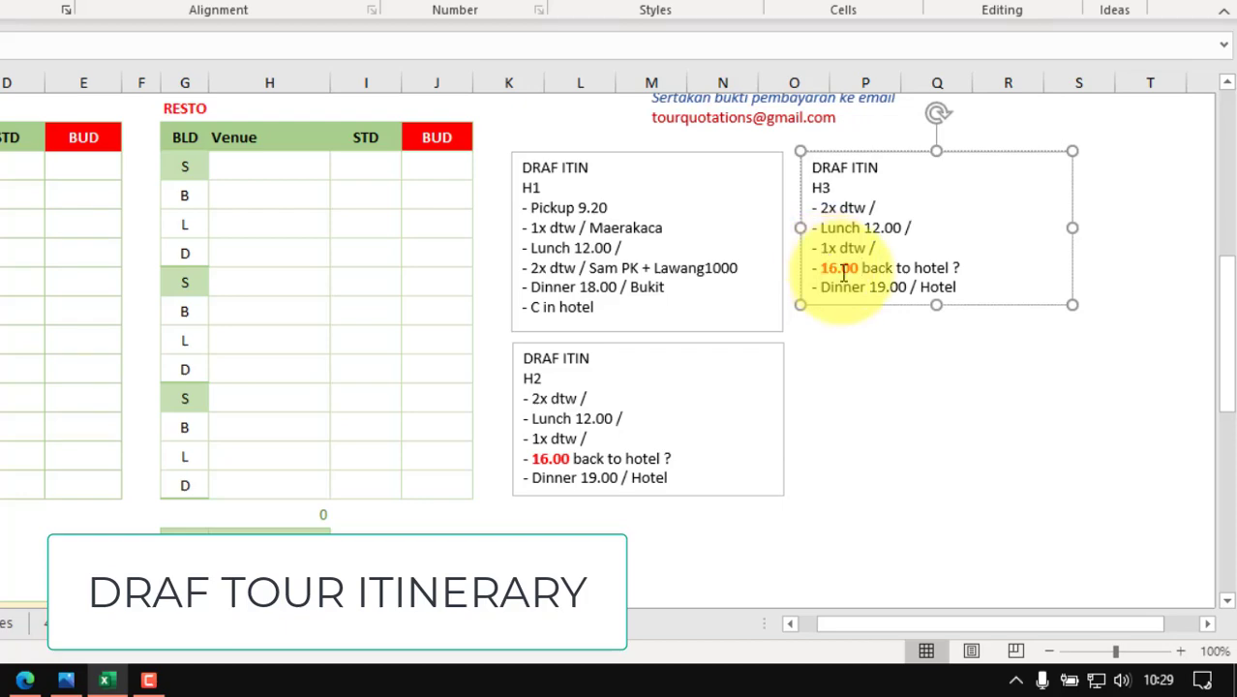
scroll(528, 455, down, 5)
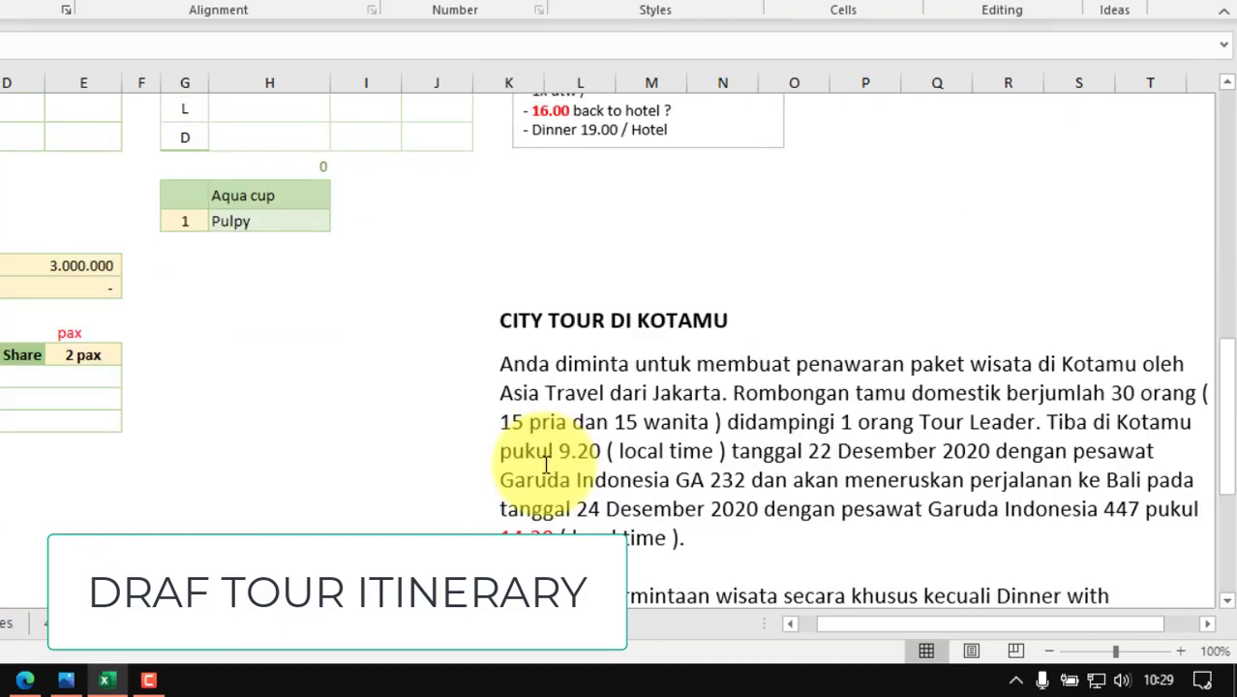
scroll(563, 452, up, 5)
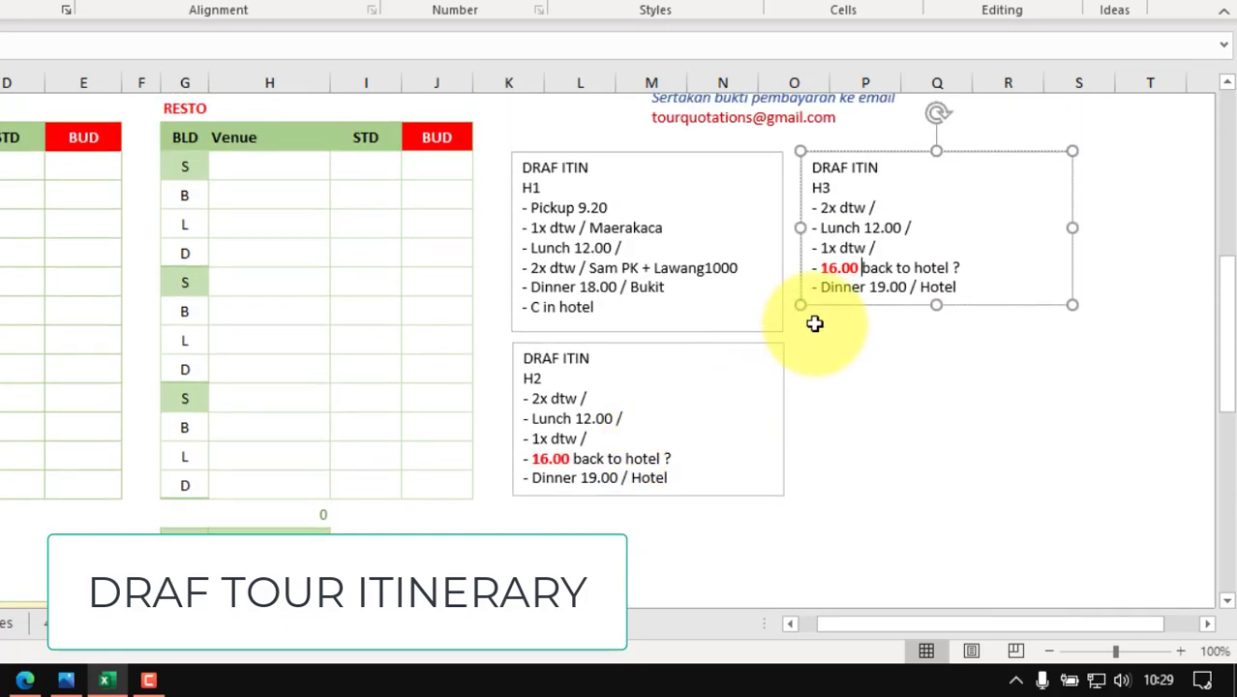
double_click(833, 266)
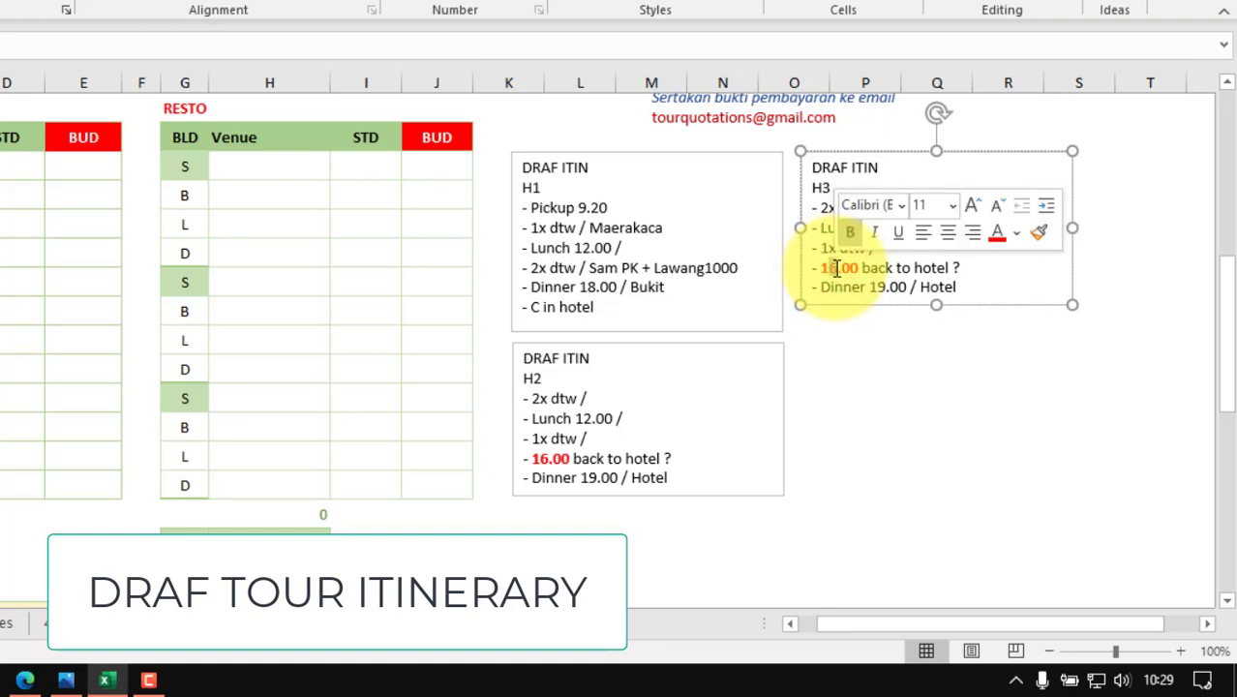
text(13.00)
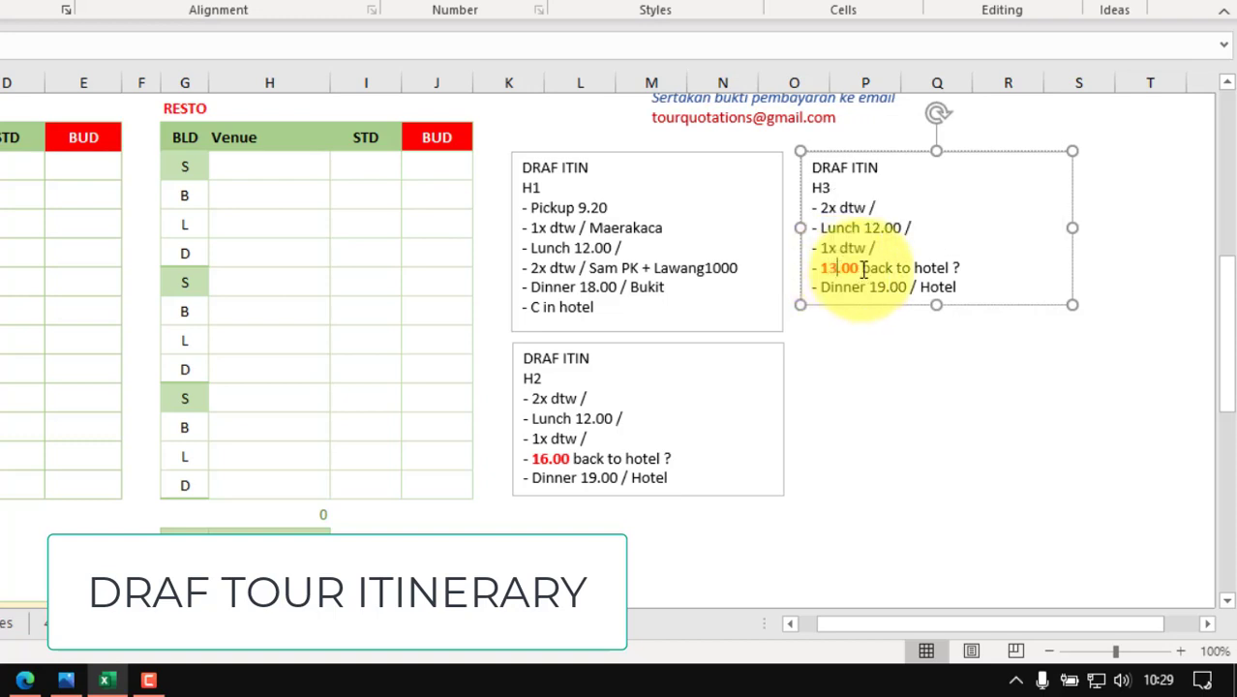
drag(862, 268, 964, 267)
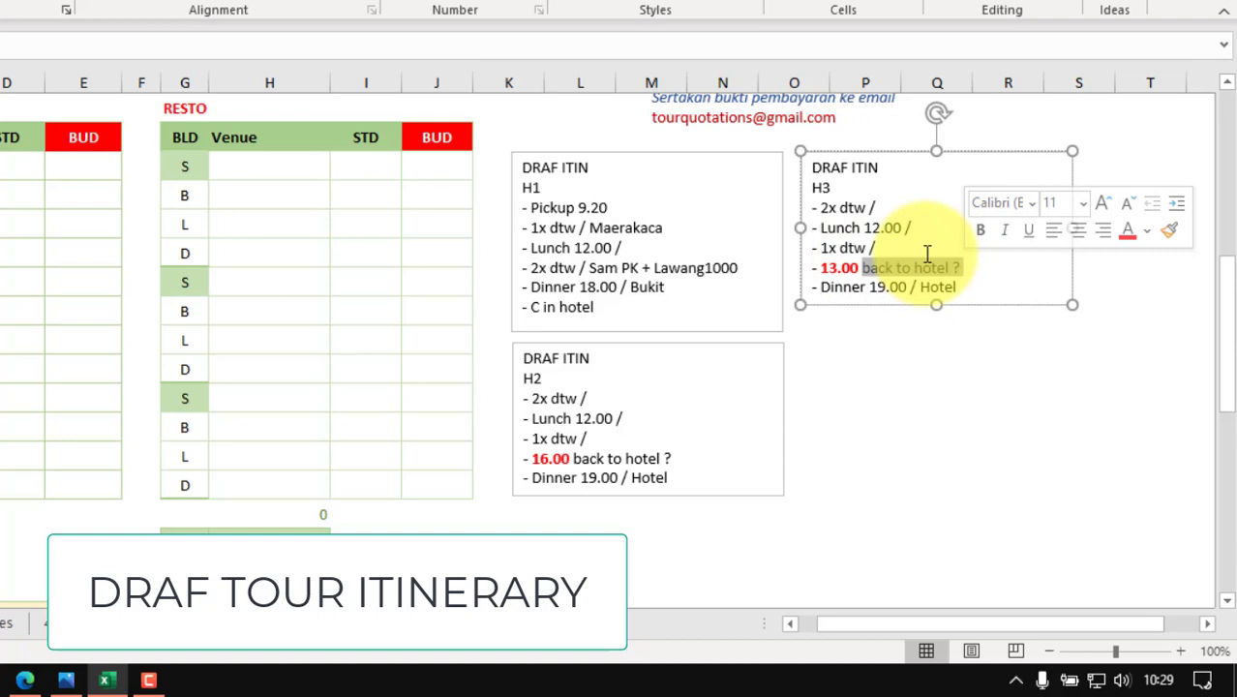
text(c in apt)
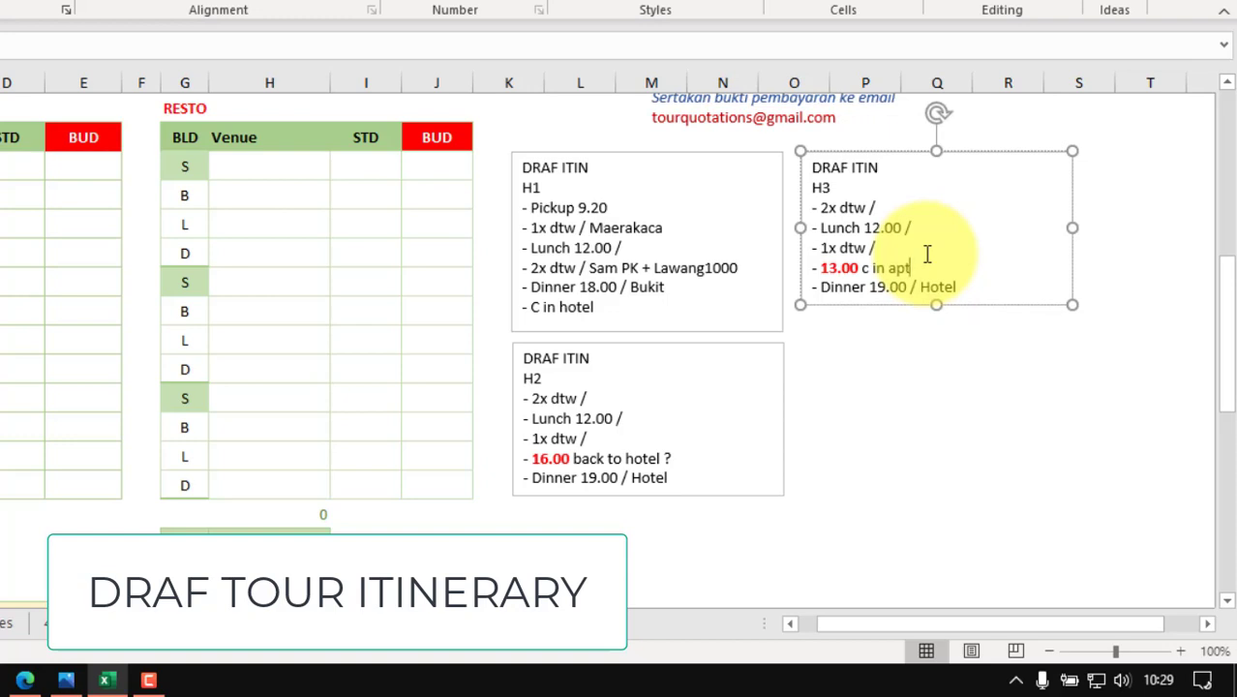
Step: Remove the Dinner line and the "1x dtw /" line from H3, keeping the 13.00 entry on its own line below Lunch
drag(916, 269, 966, 287)
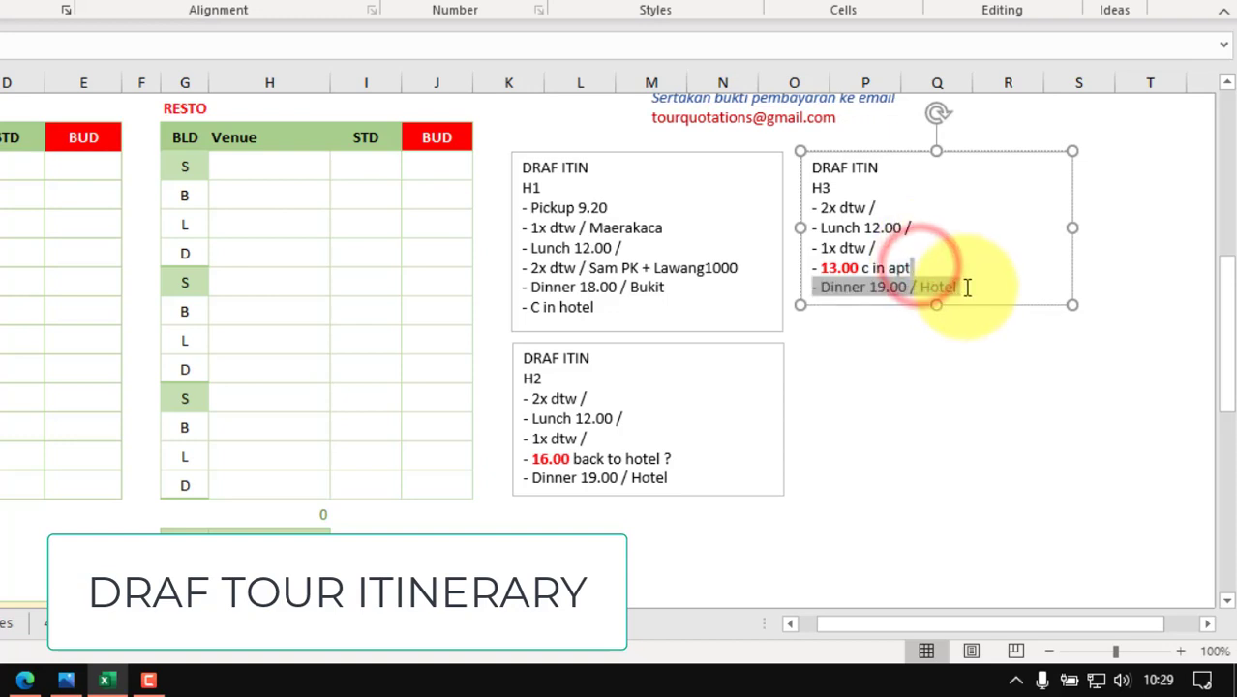
key(Delete)
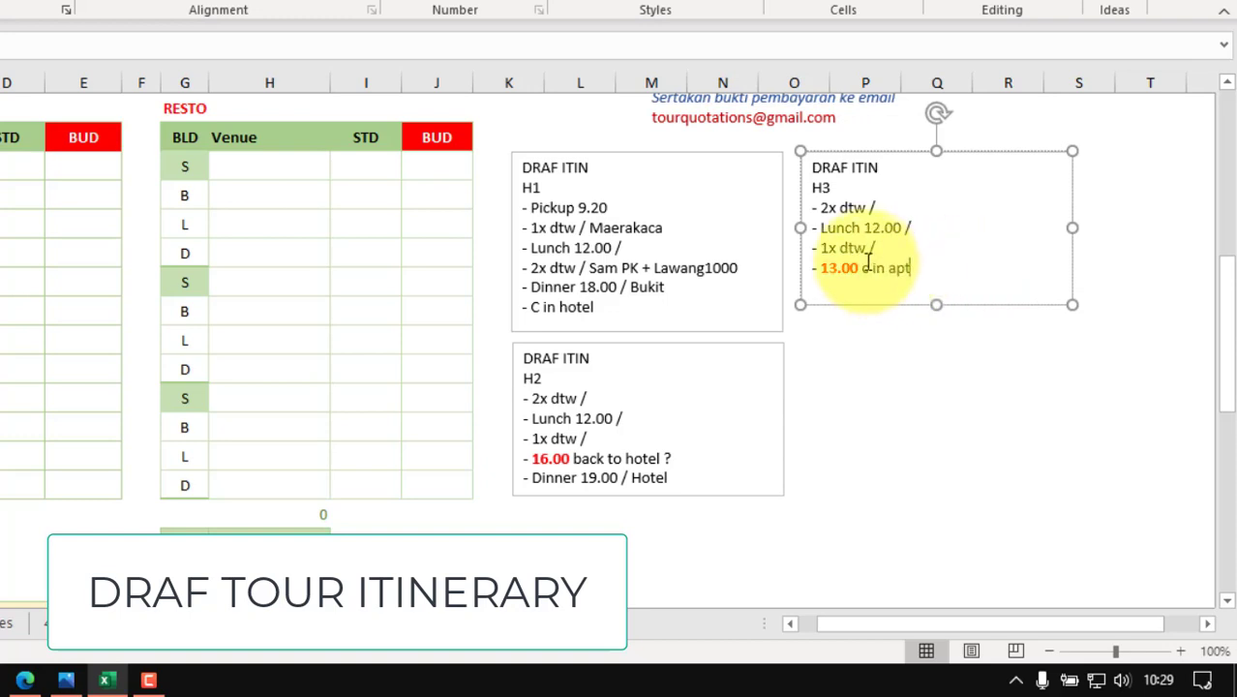
drag(917, 230, 925, 250)
key(Delete)
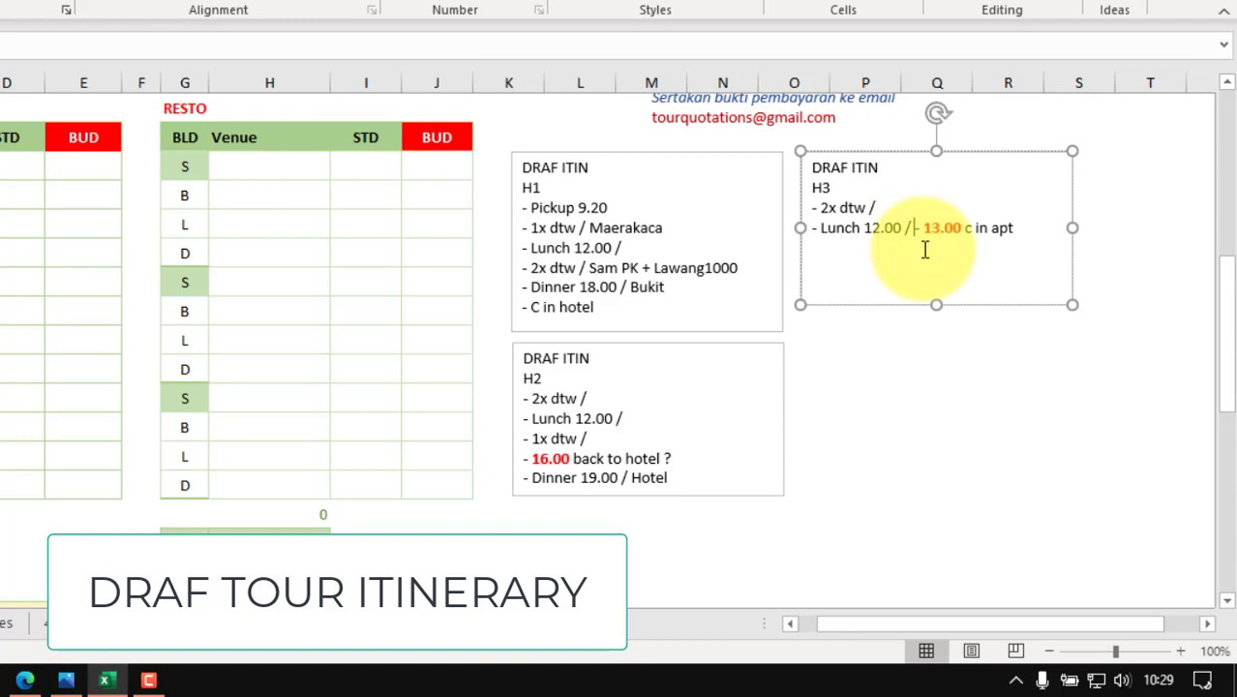
key(Return)
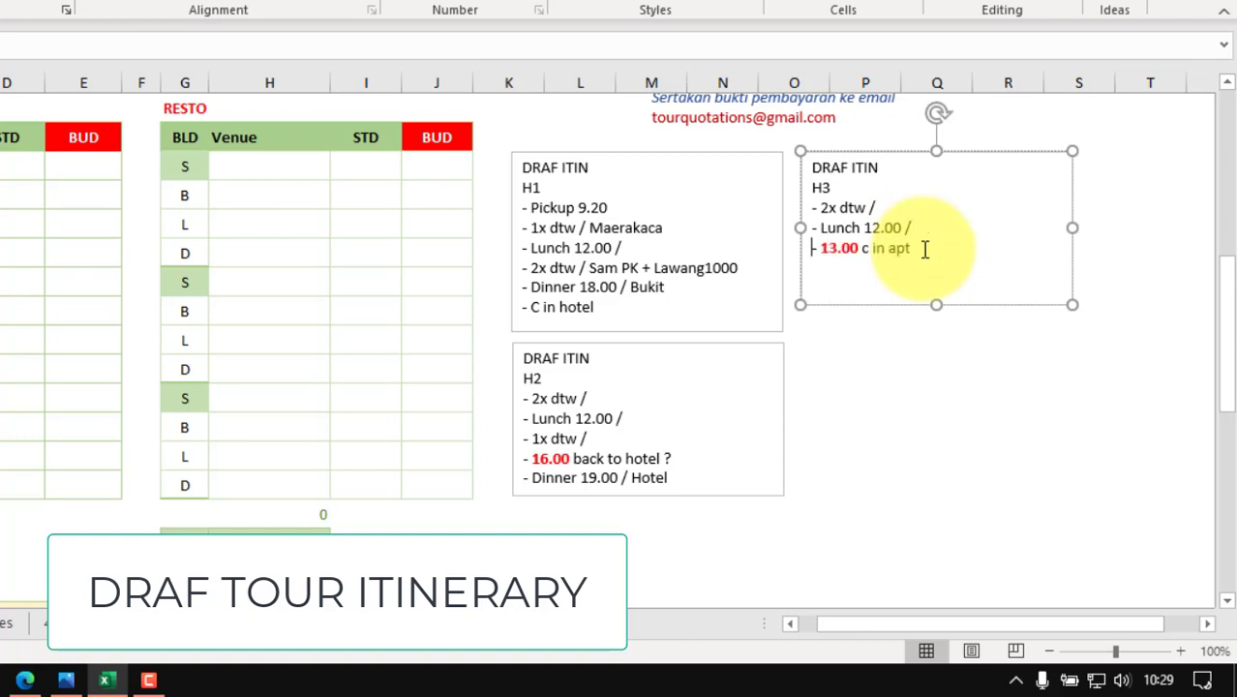
Step: Set the H3 lunch time to 11.30 and its venue to "dekat apt"
click(873, 227)
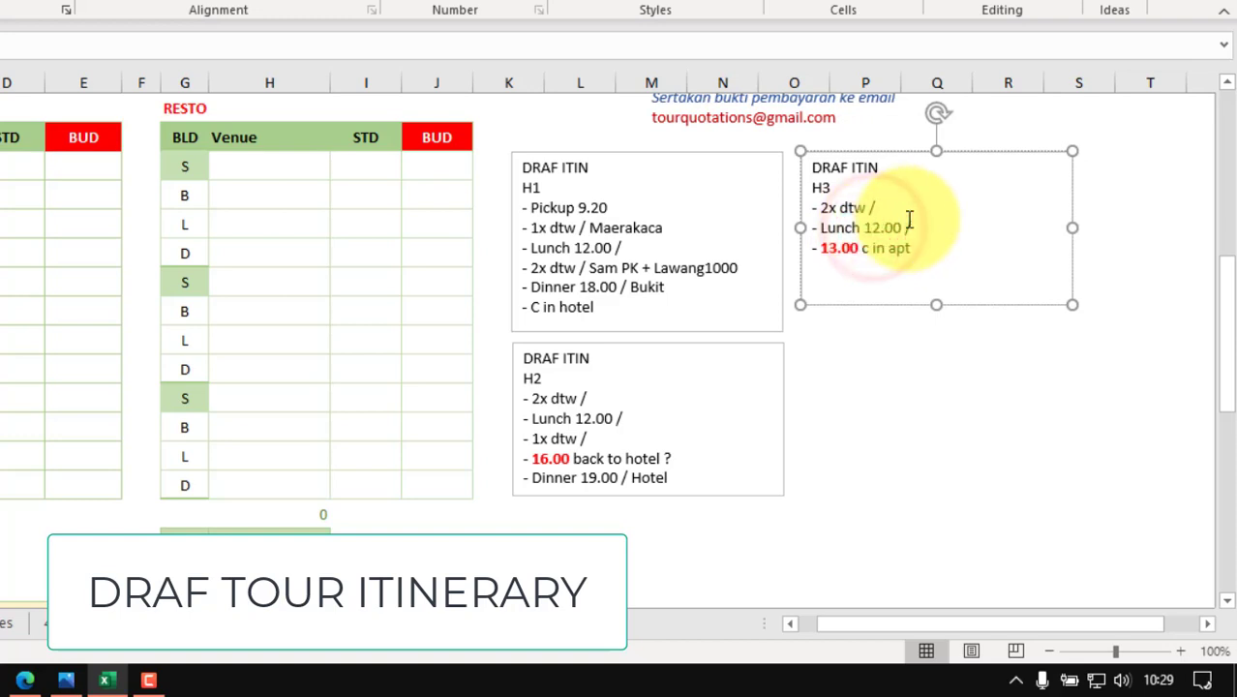
key(Delete)
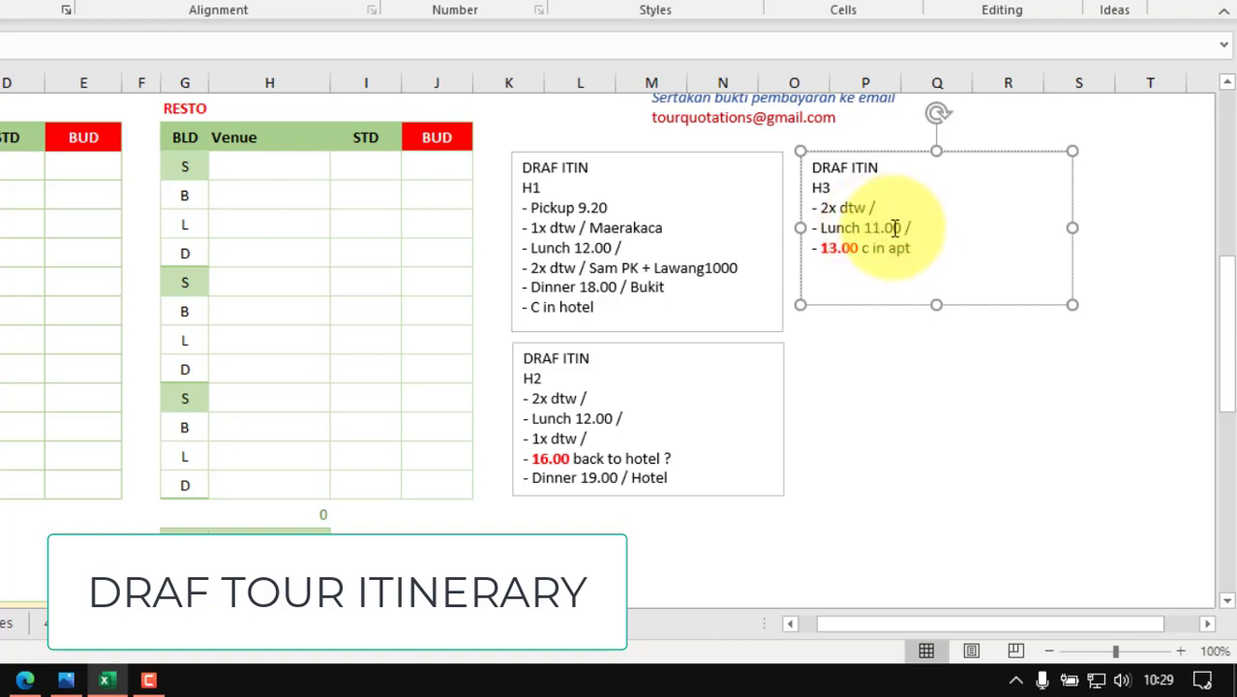
click(893, 227)
key(BackSpace)
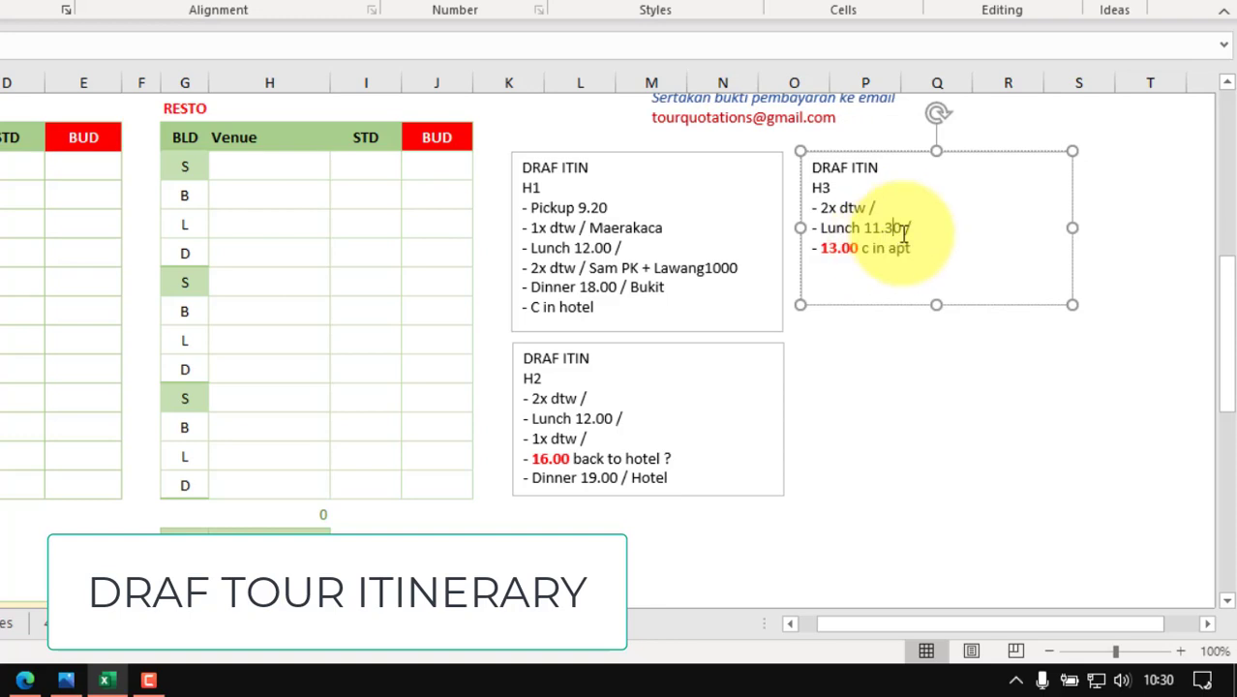
click(922, 226)
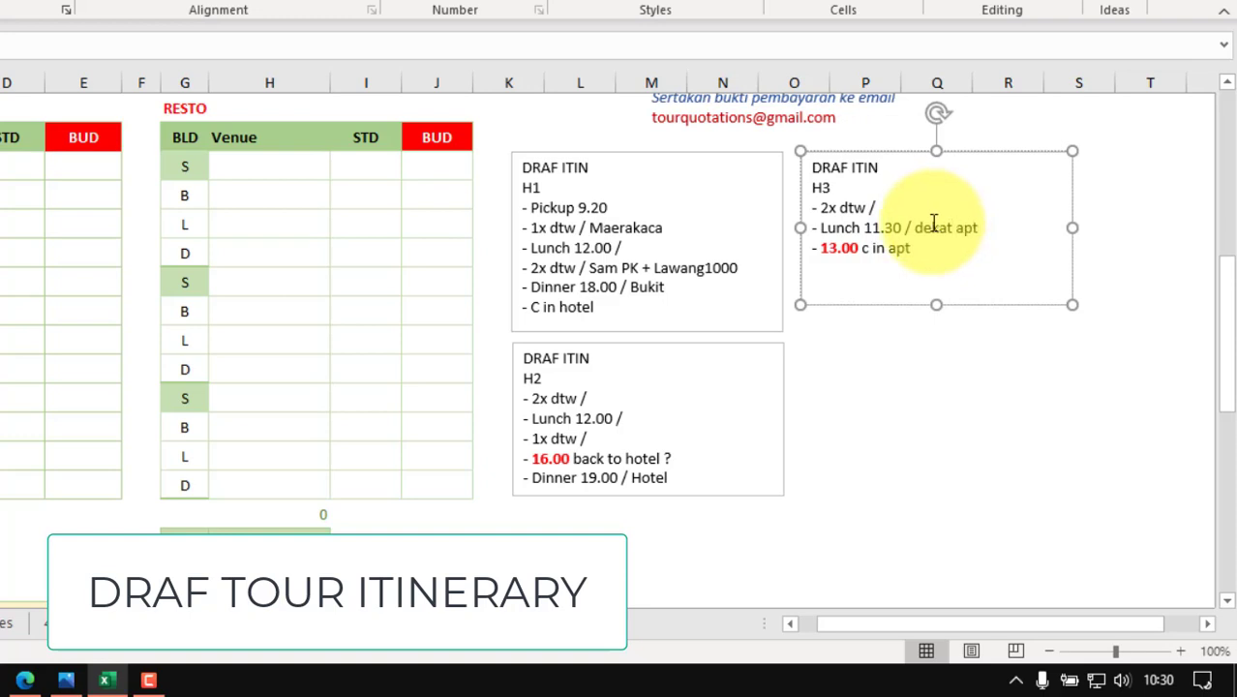
Step: Change the number of visits in the H3 line above Lunch to 1x dtw
click(889, 206)
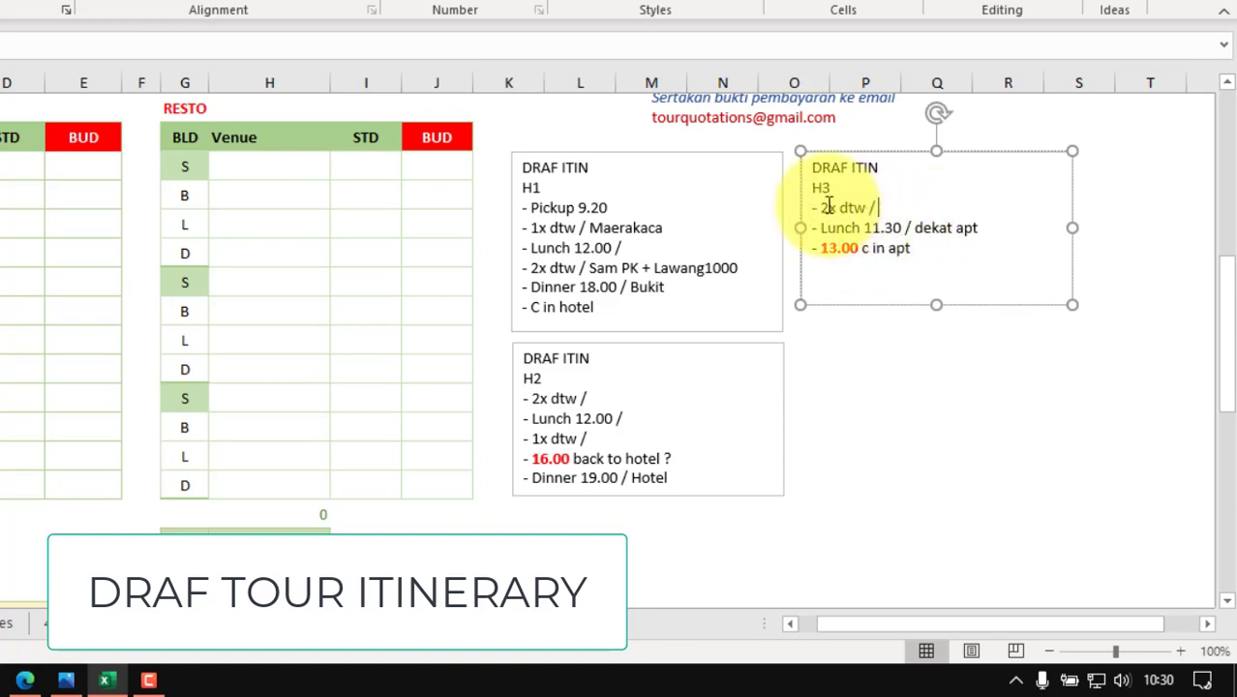
drag(823, 198, 828, 202)
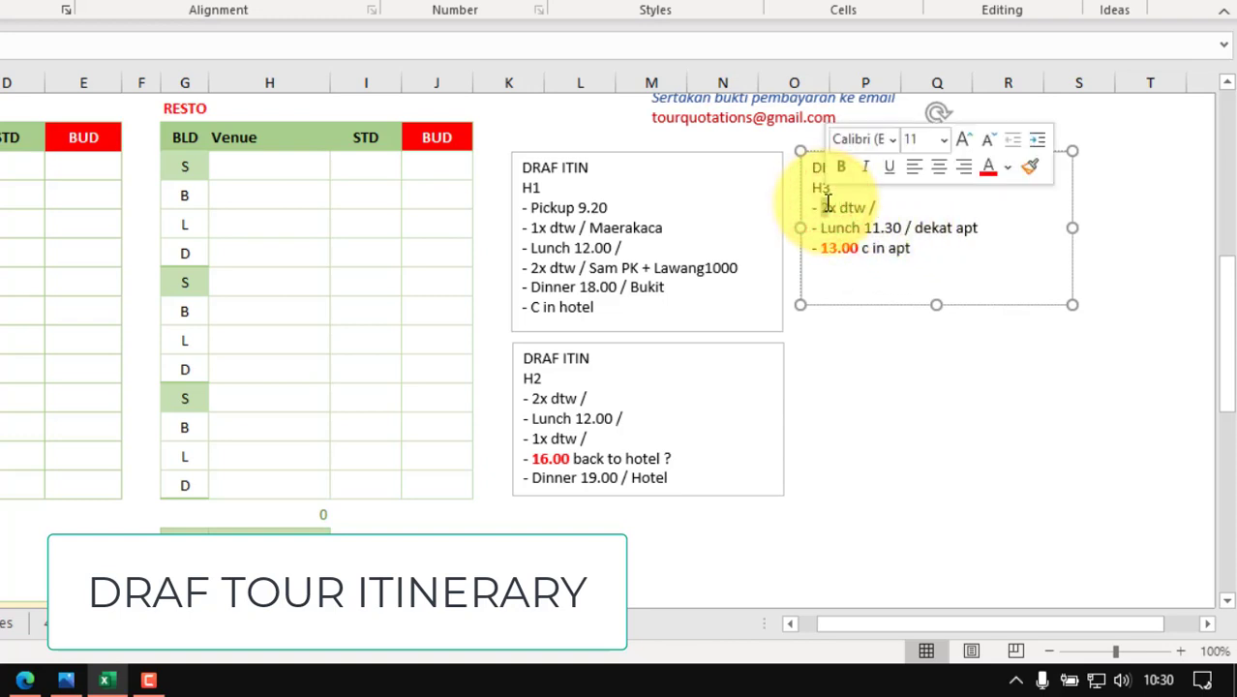
text(1)
Step: Add the line "- c out hotel" under the H3 heading and shrink the text box to the height of its text
click(850, 194)
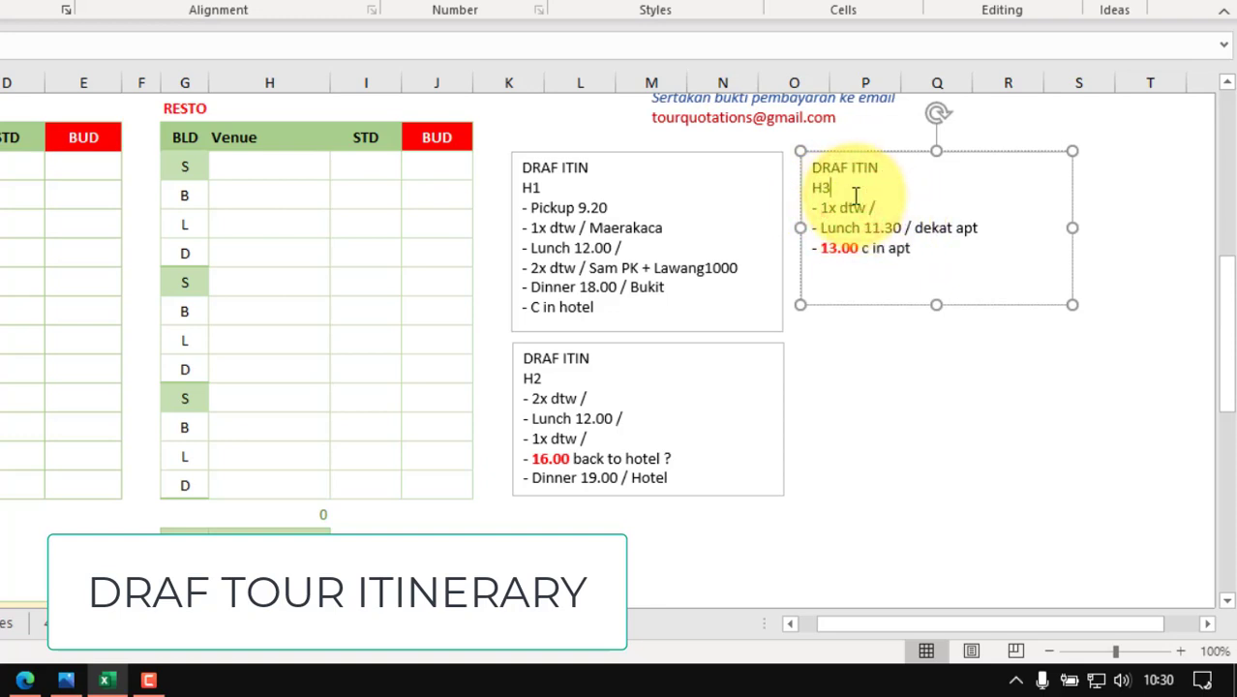
key(Return)
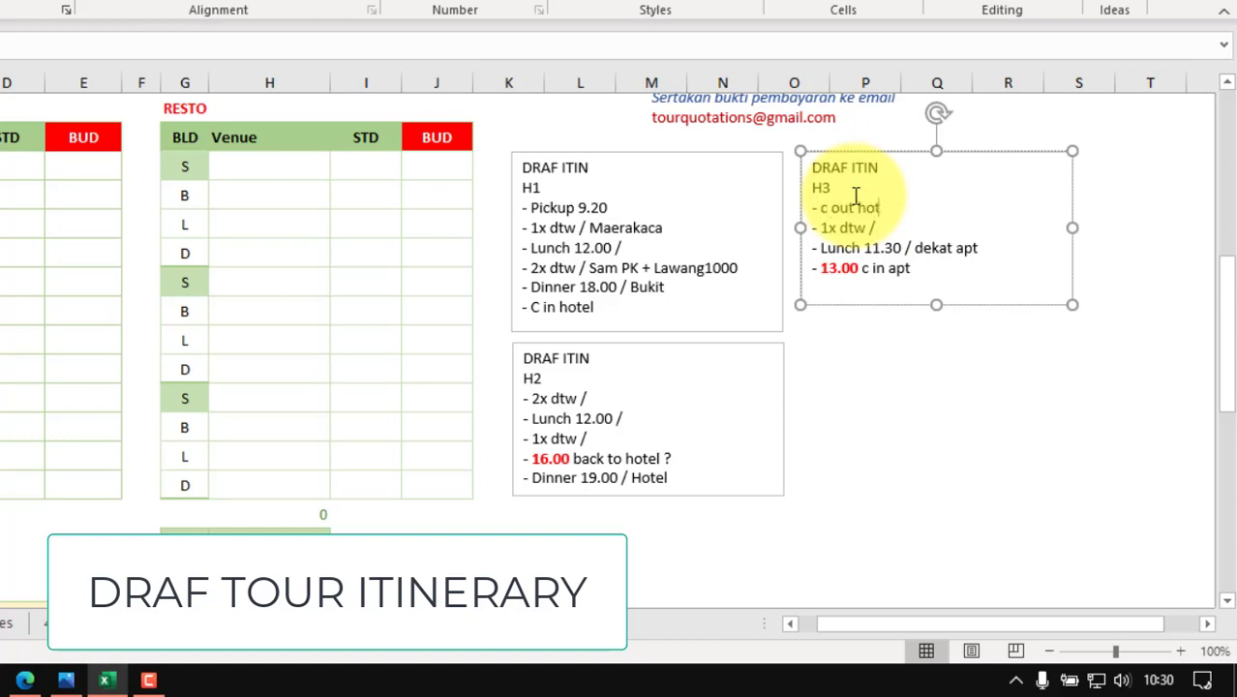
click(932, 302)
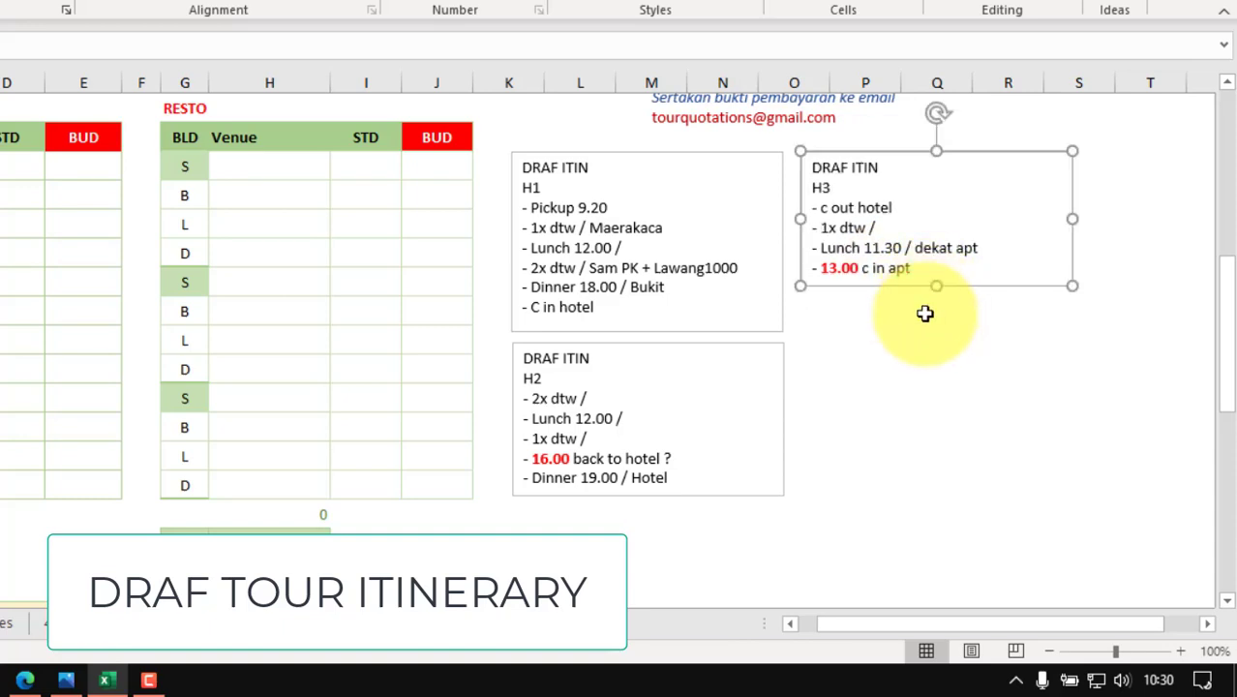
Step: Compare the dtw visits in the H1 and H2 drafts with the Day 1 and Day 2 rows of the Entrance Fee table
click(924, 314)
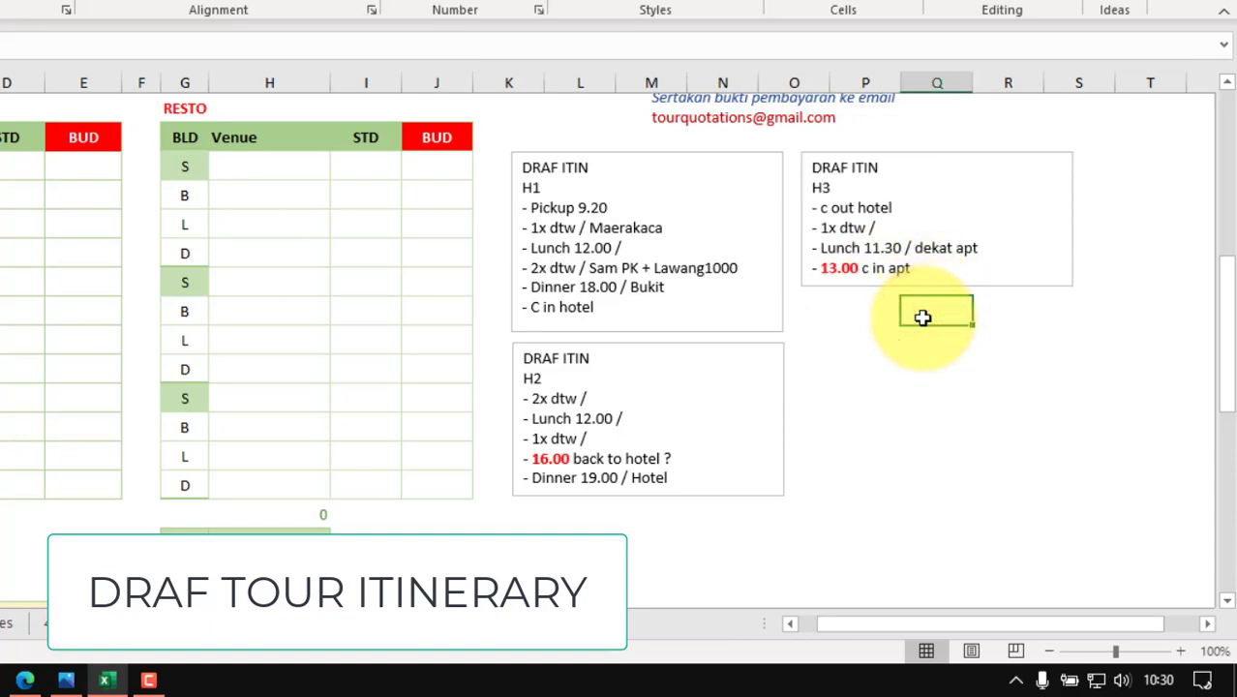
click(567, 169)
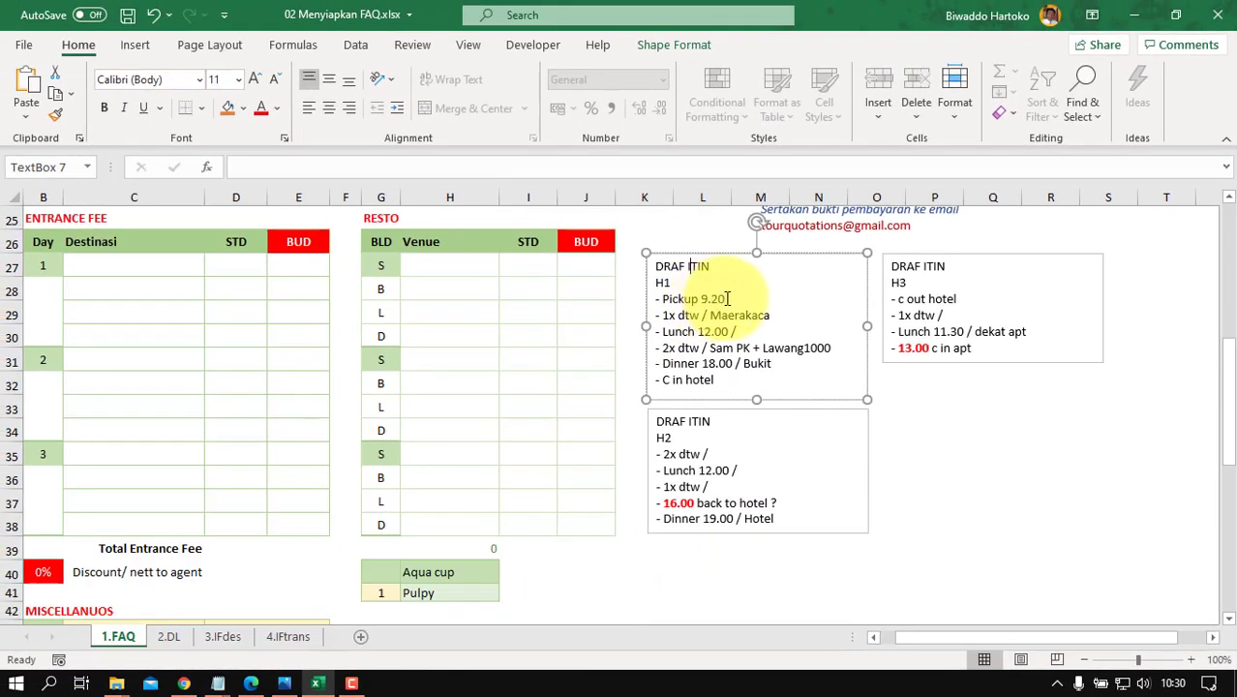
click(90, 267)
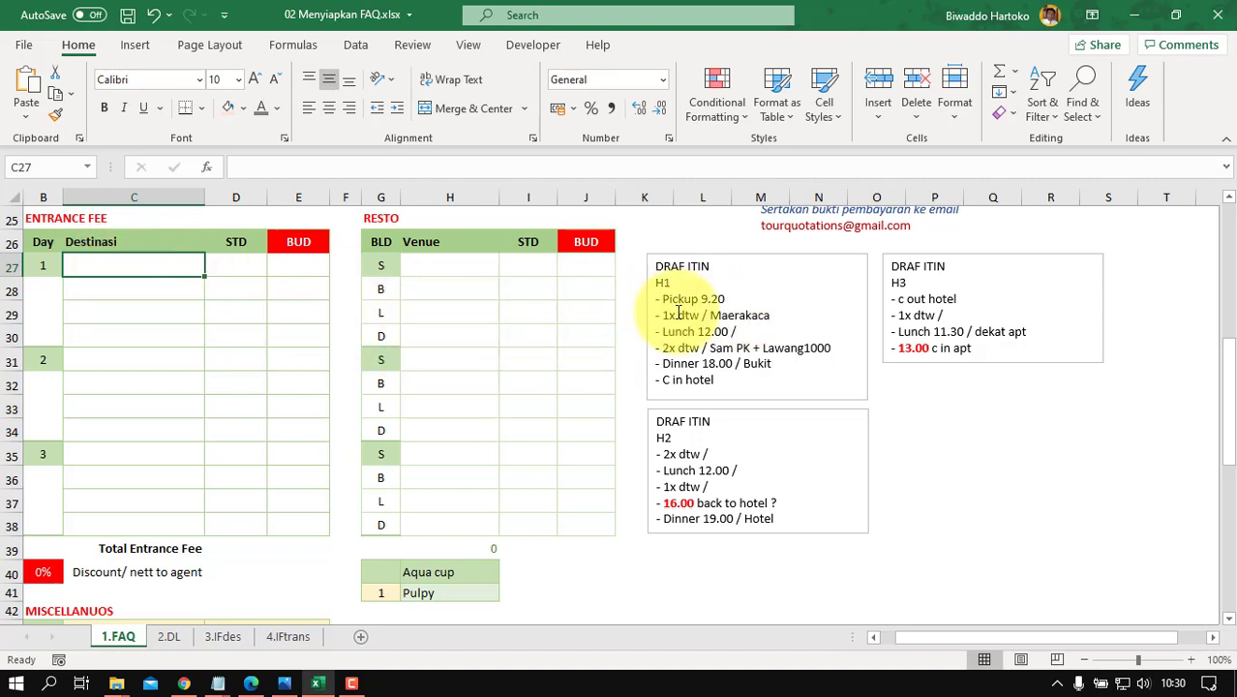
click(128, 296)
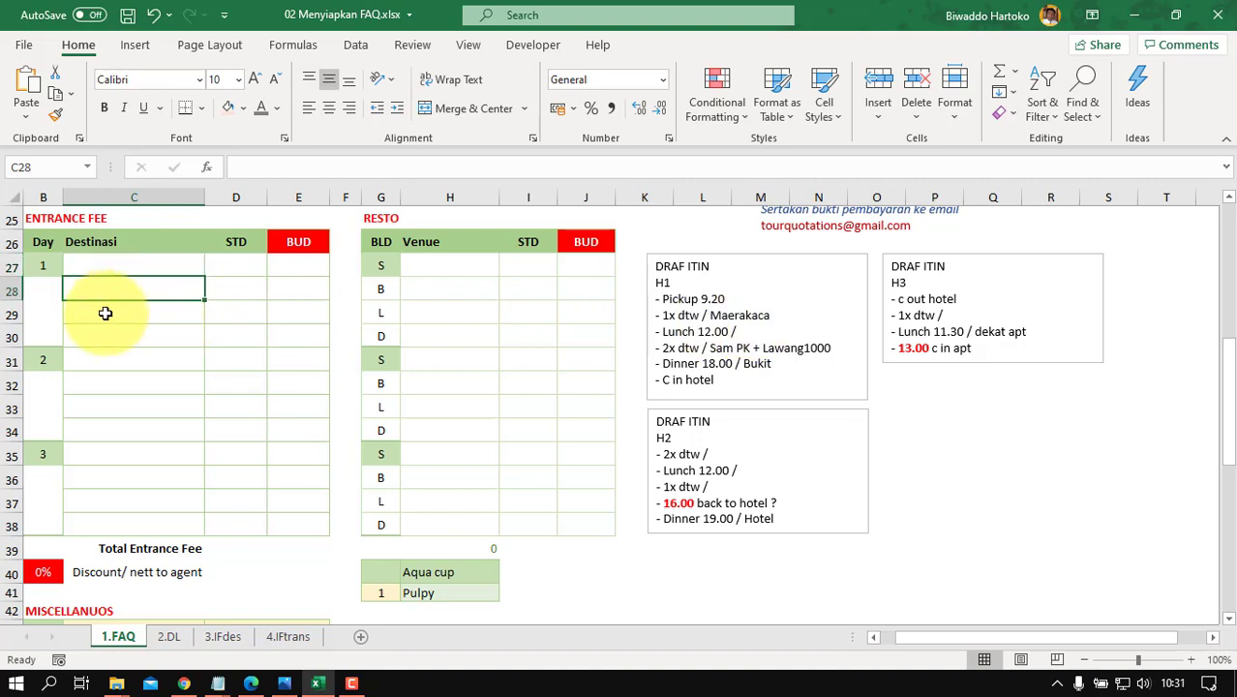
click(106, 312)
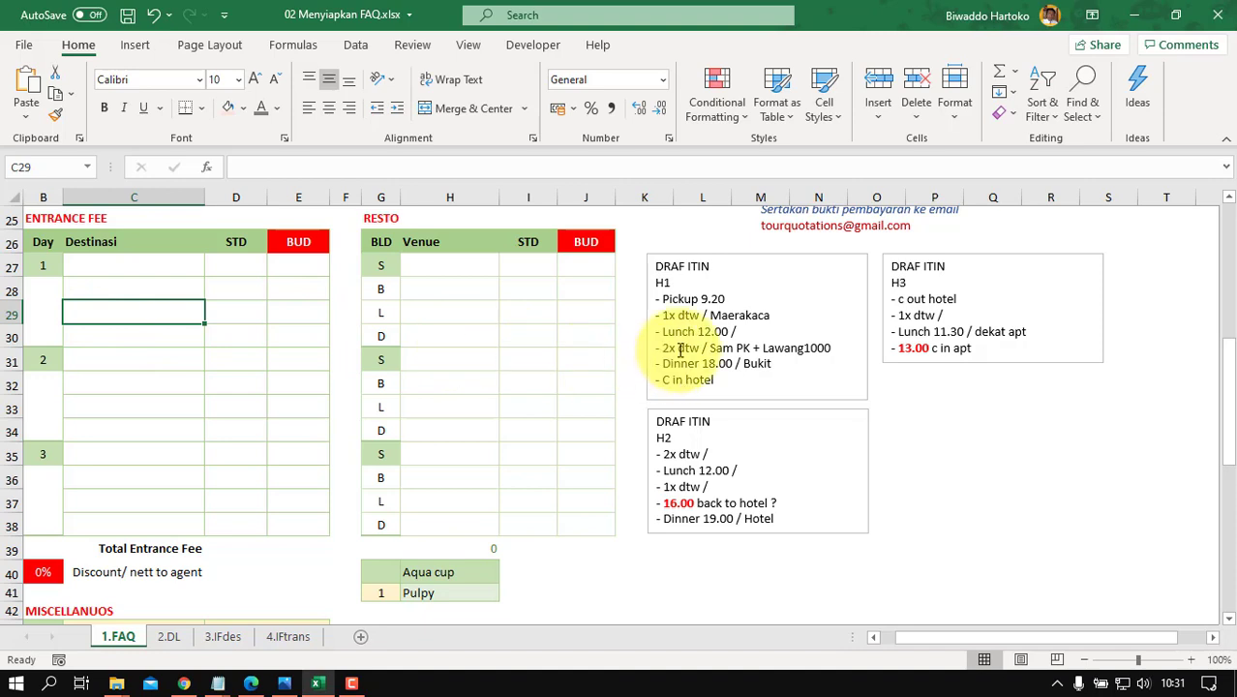
click(96, 336)
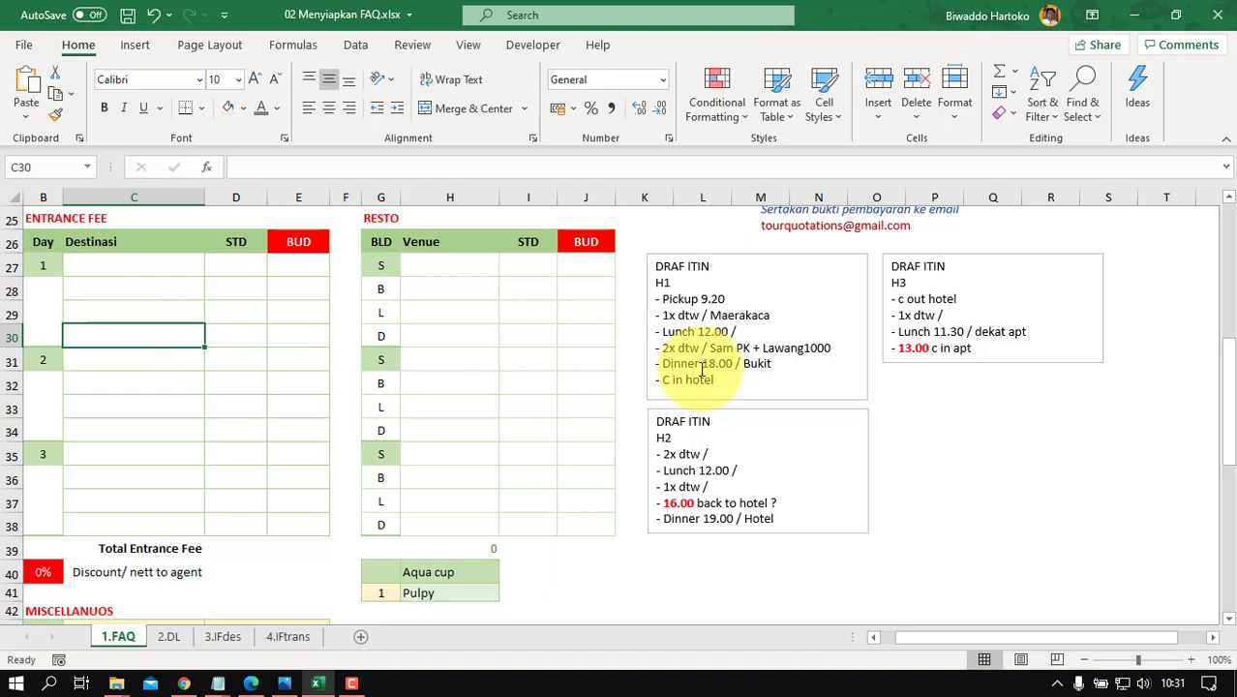
click(679, 302)
click(674, 314)
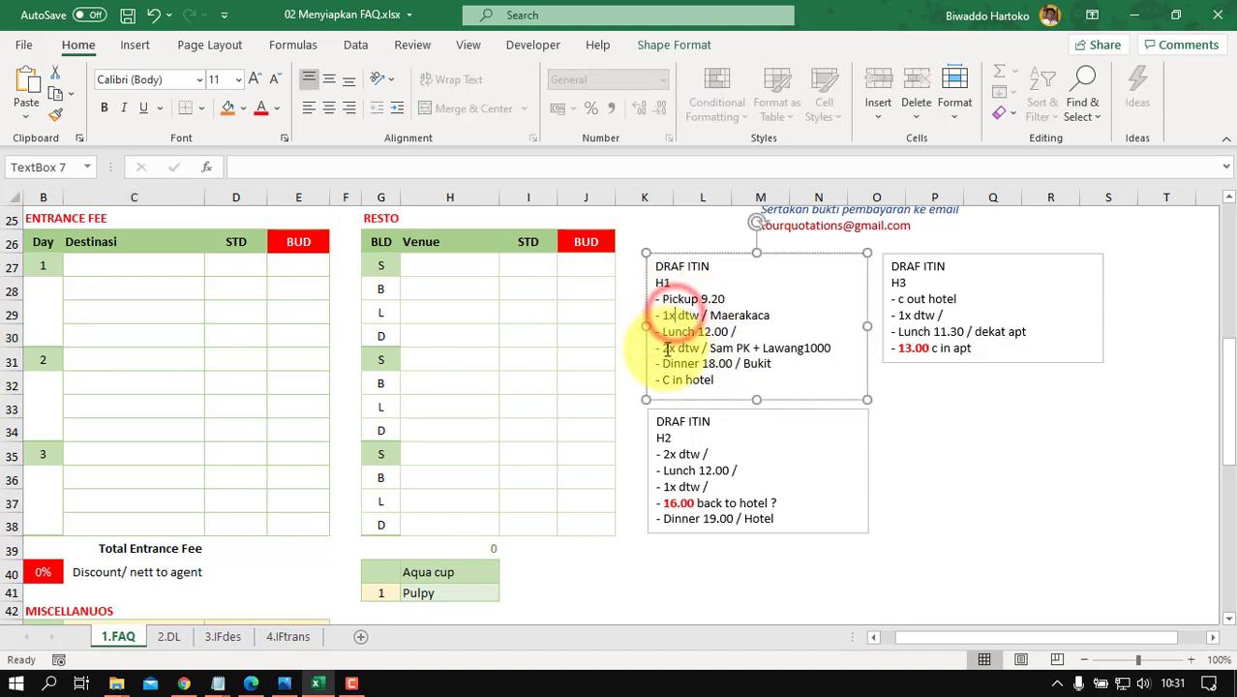
click(667, 349)
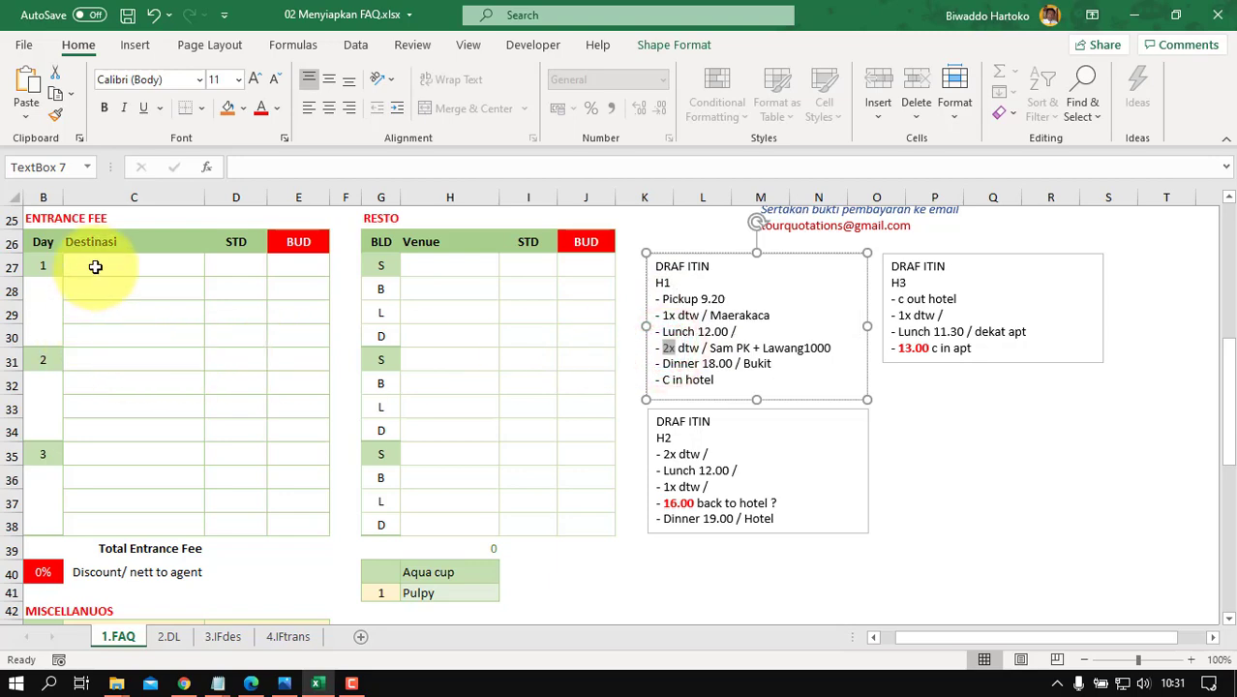
drag(95, 267, 95, 328)
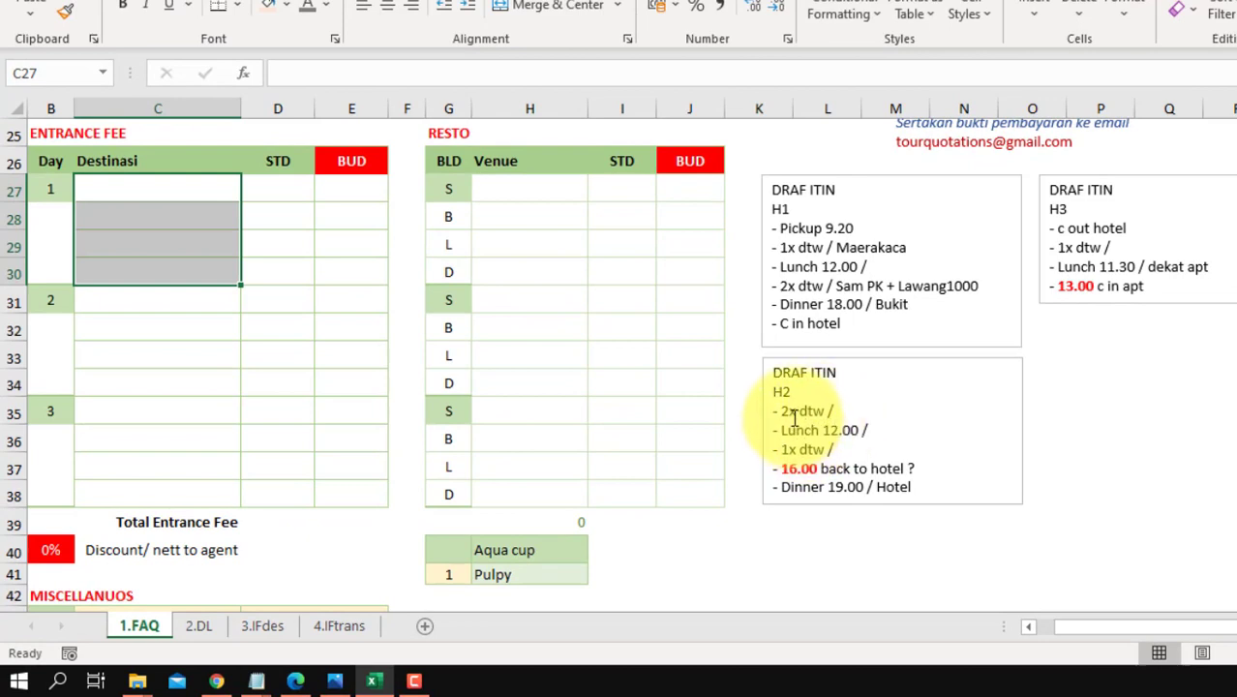
click(800, 411)
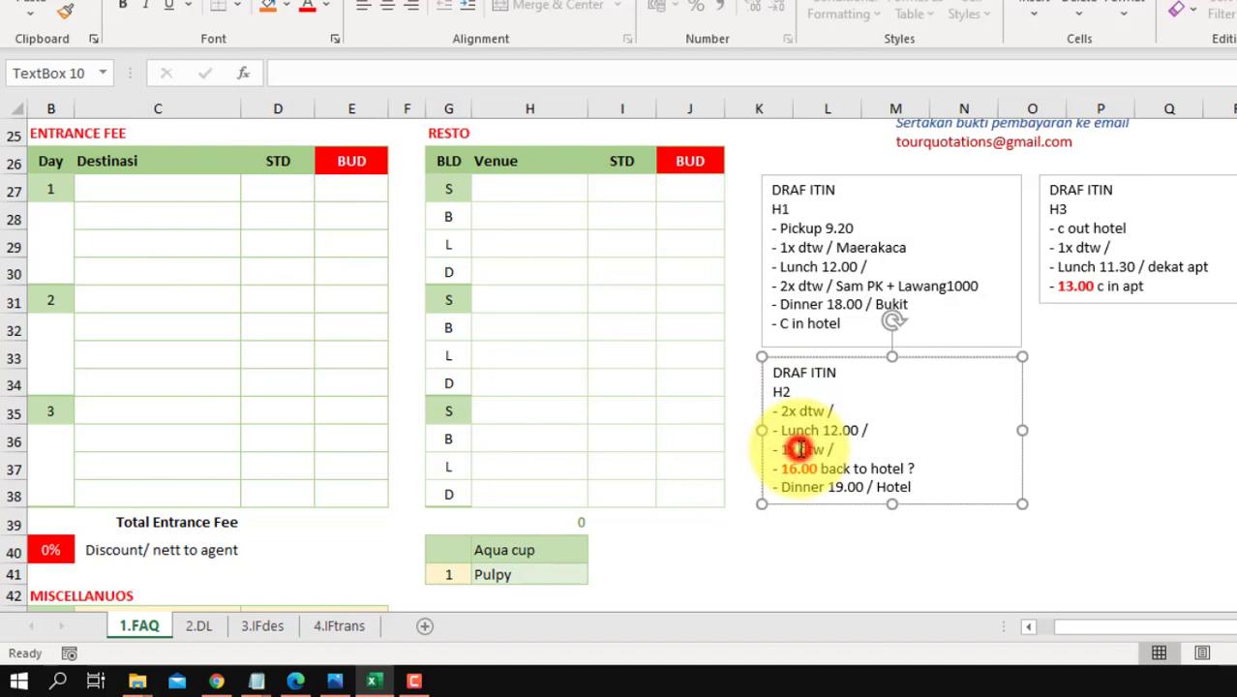
click(800, 450)
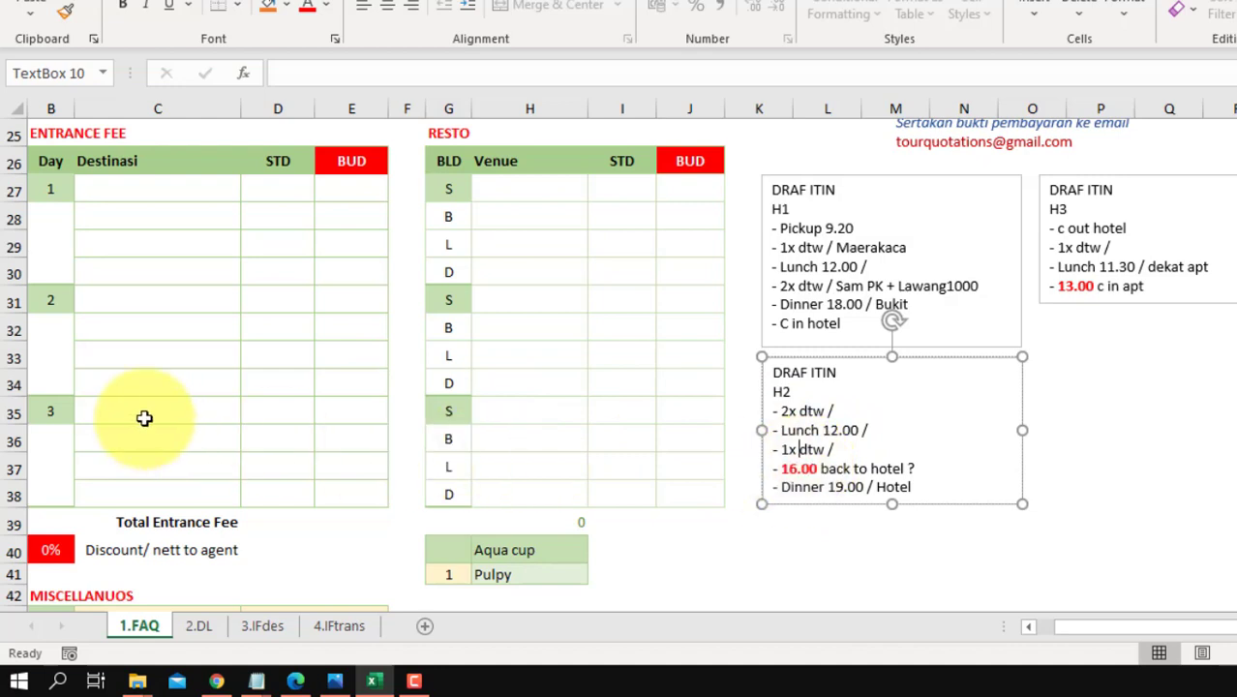
Step: Delete the surplus Day 2 row B33:E33 from the Entrance Fee table, shifting the cells up
click(113, 303)
drag(173, 309, 340, 375)
drag(49, 353, 169, 358)
drag(1097, 634, 1091, 624)
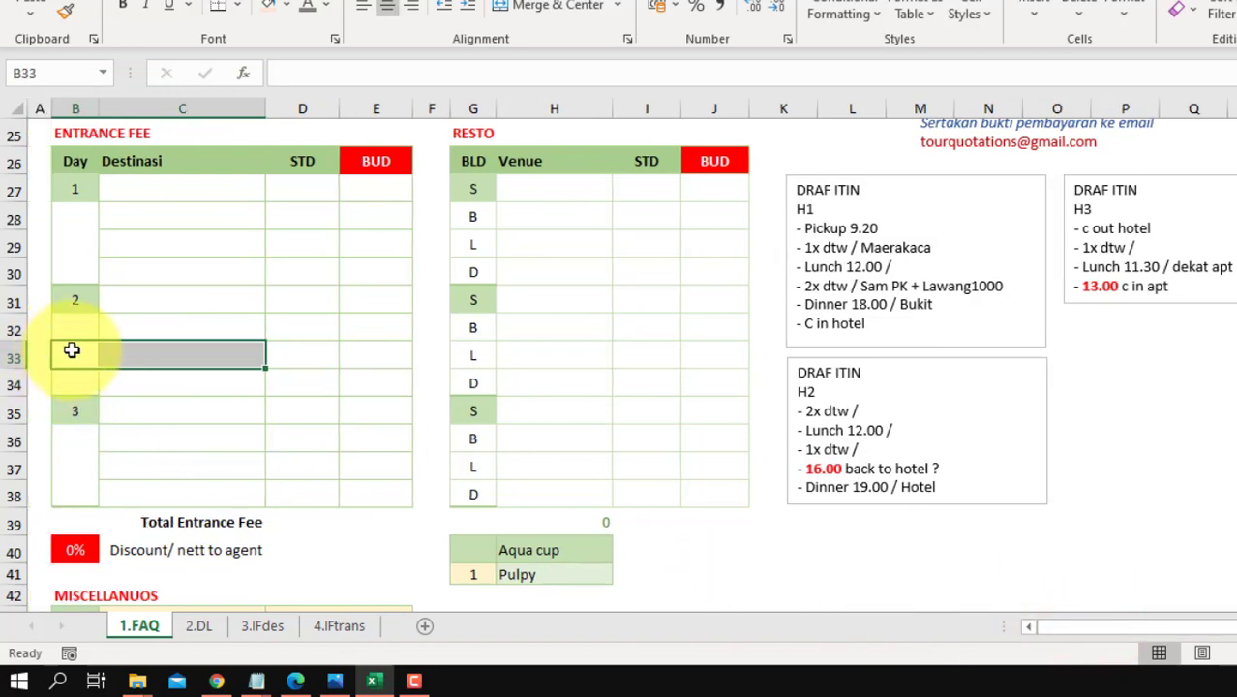
drag(72, 350, 372, 356)
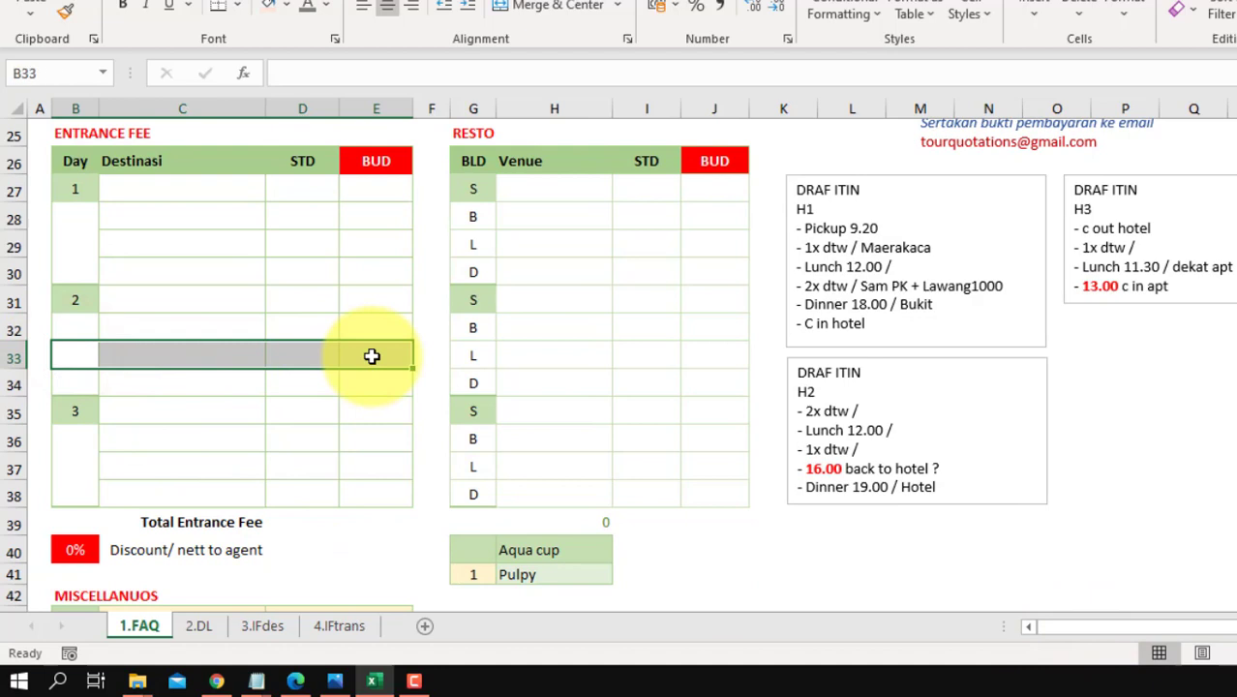
right_click(371, 358)
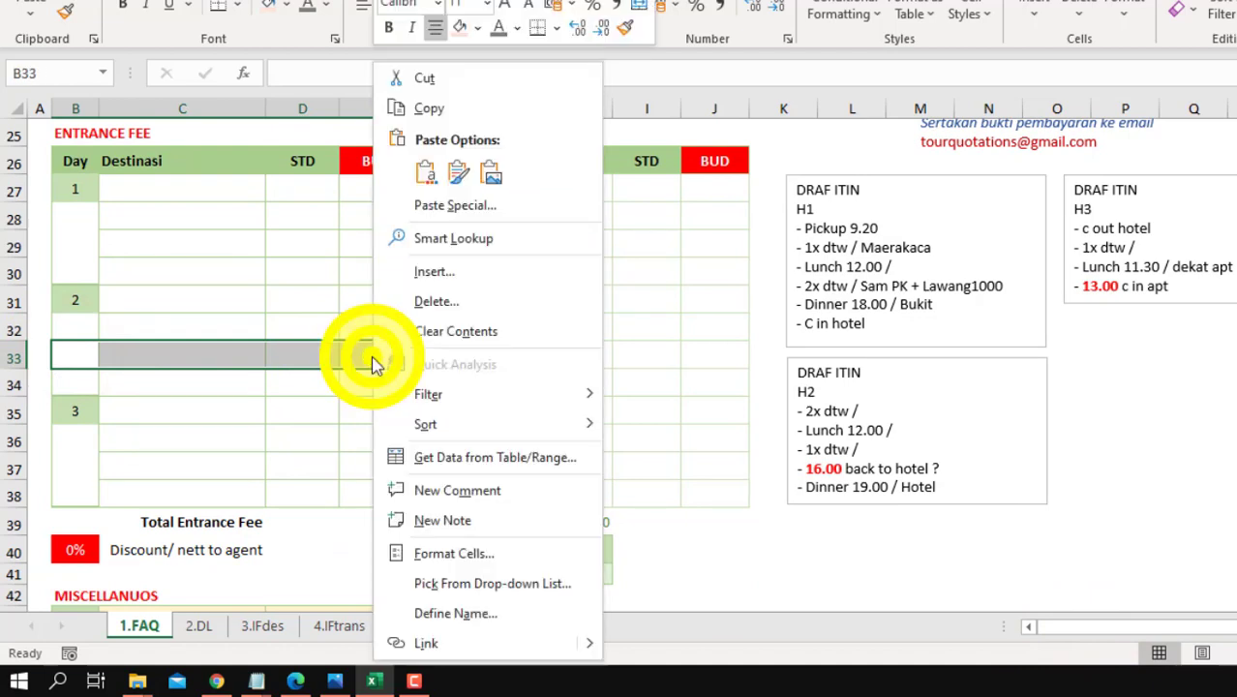
click(428, 302)
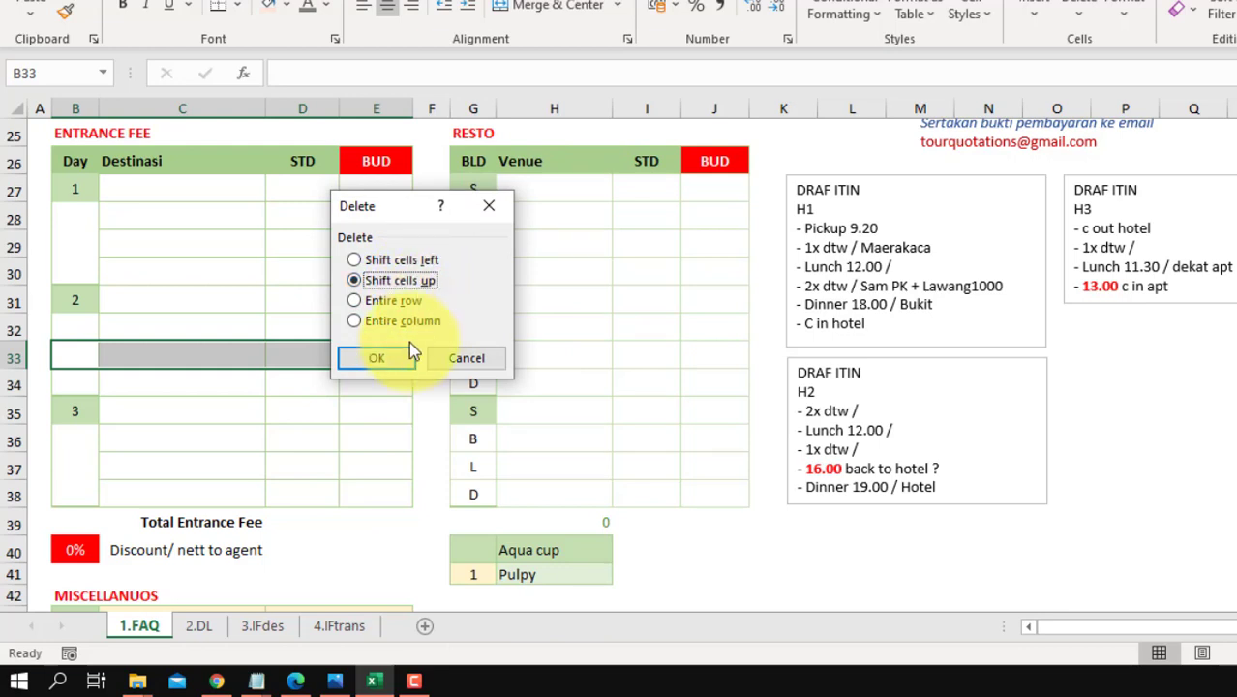
click(389, 363)
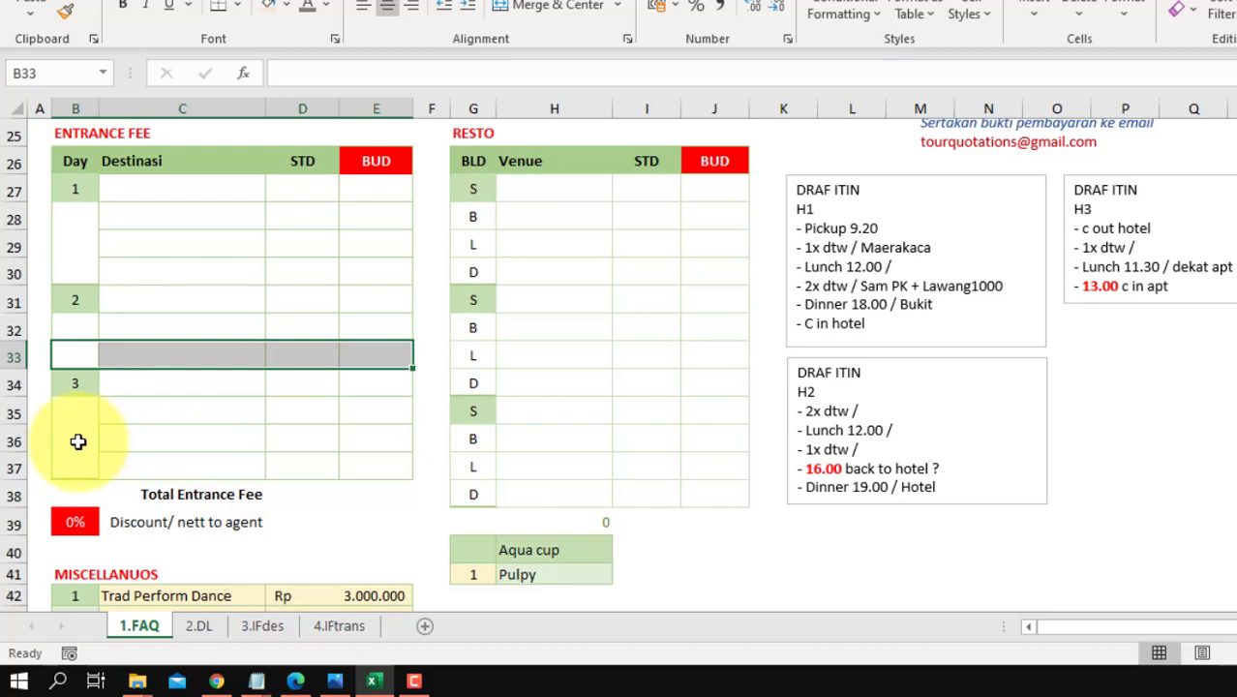
Step: Delete the two surplus Day 3 rows B35:E36 from the Entrance Fee table, shifting the cells up
drag(78, 415, 368, 438)
right_click(368, 439)
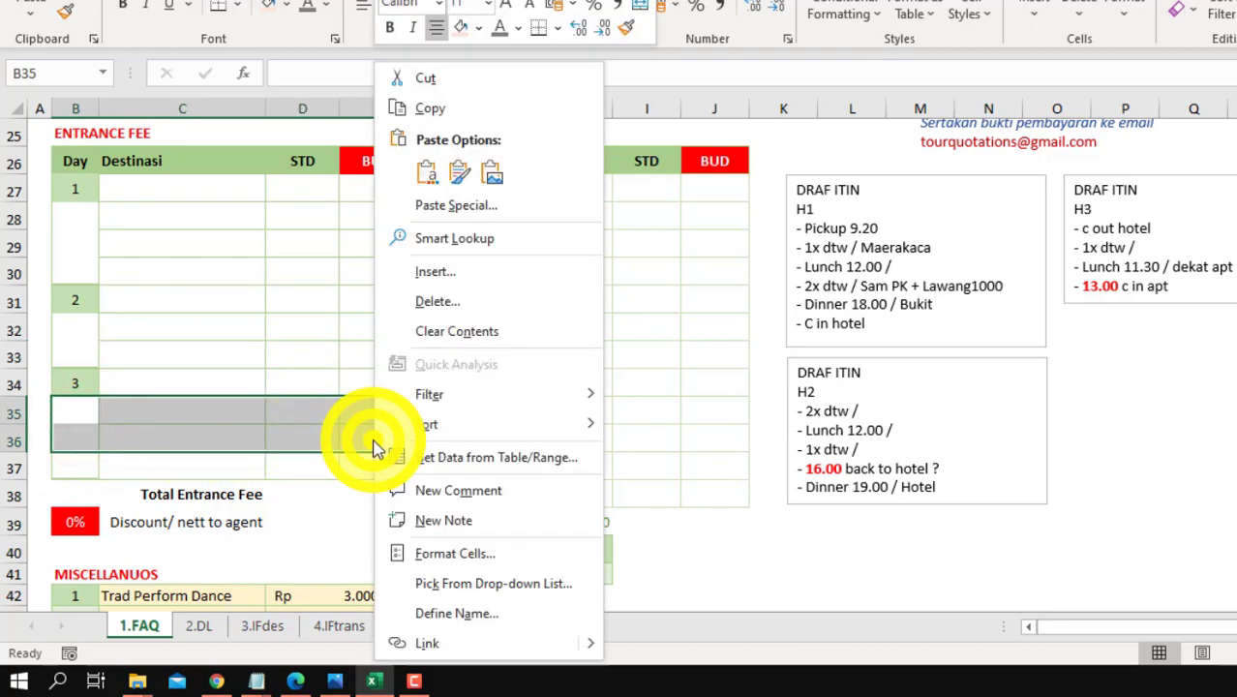
click(441, 302)
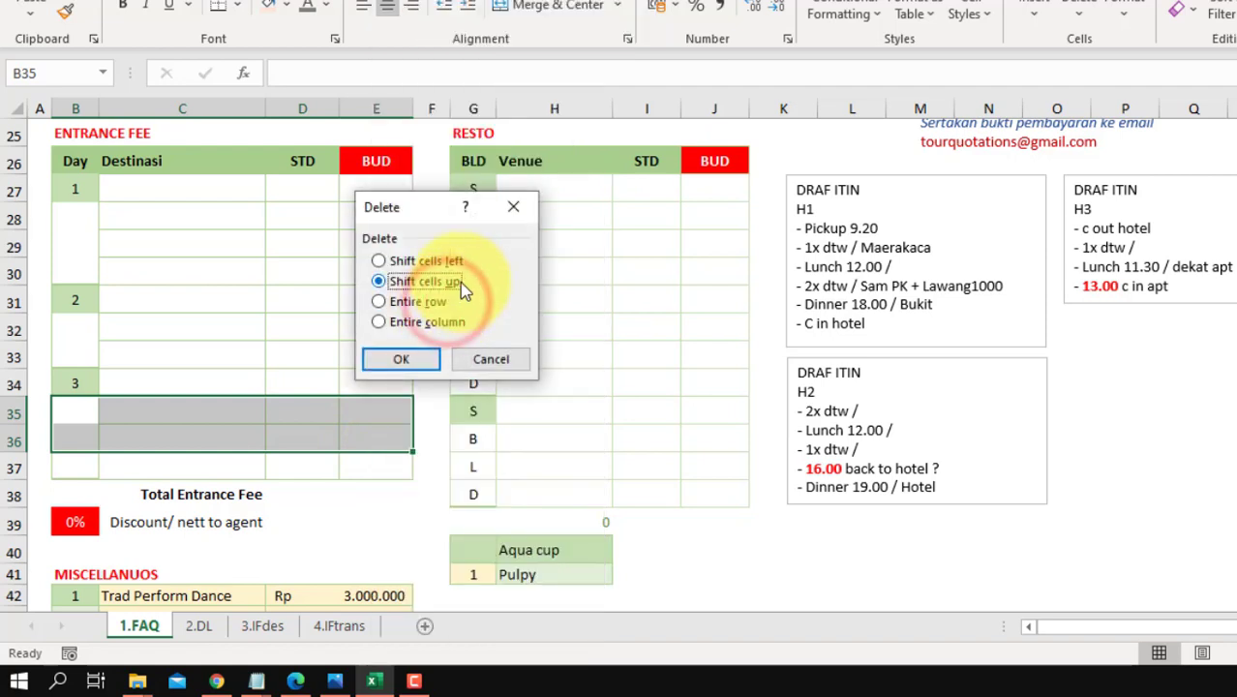
click(405, 359)
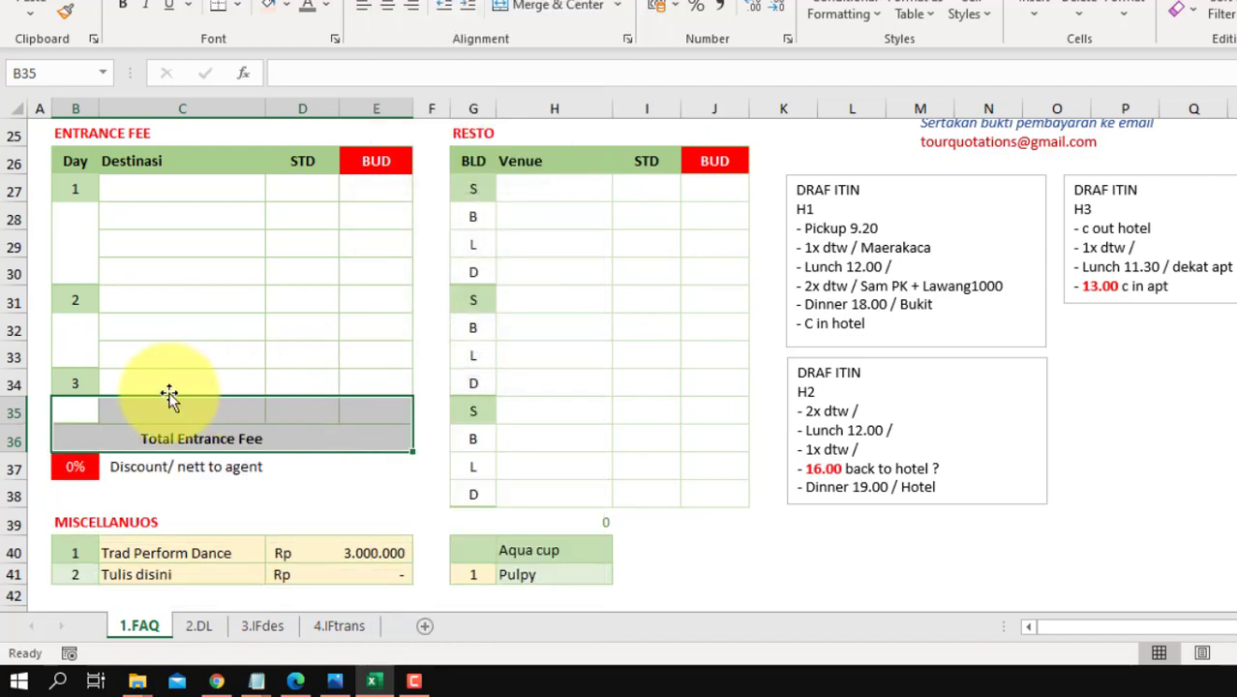
click(676, 530)
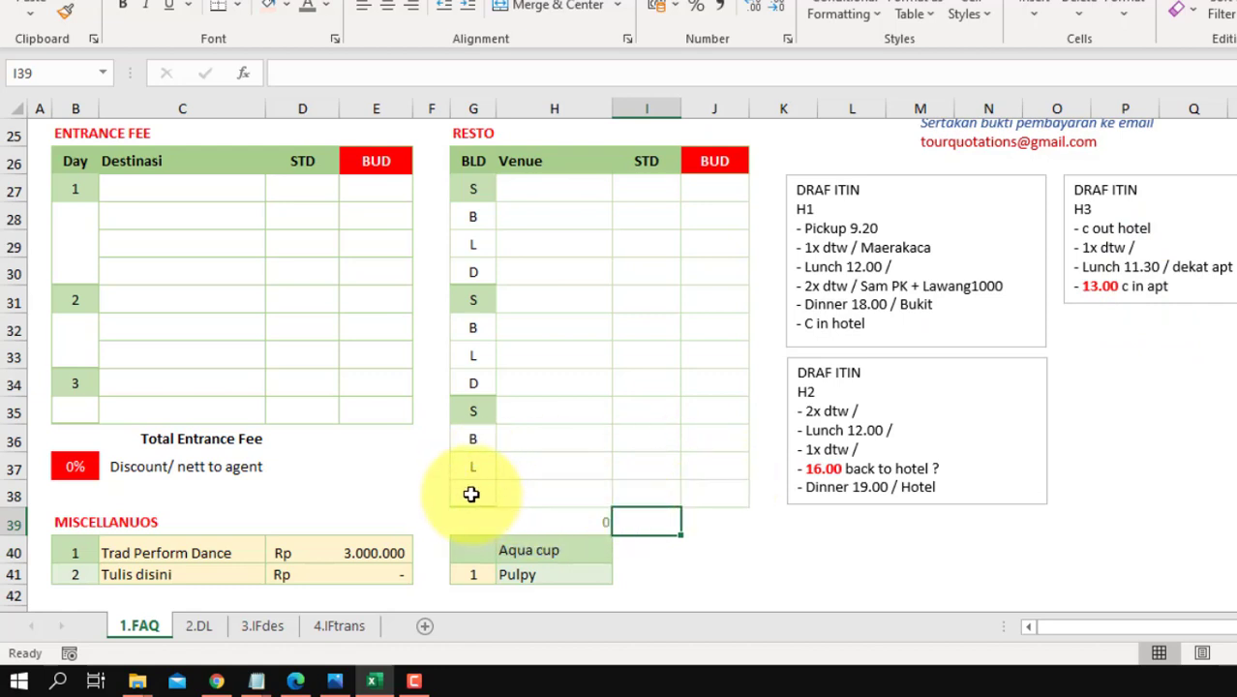
drag(471, 493, 710, 492)
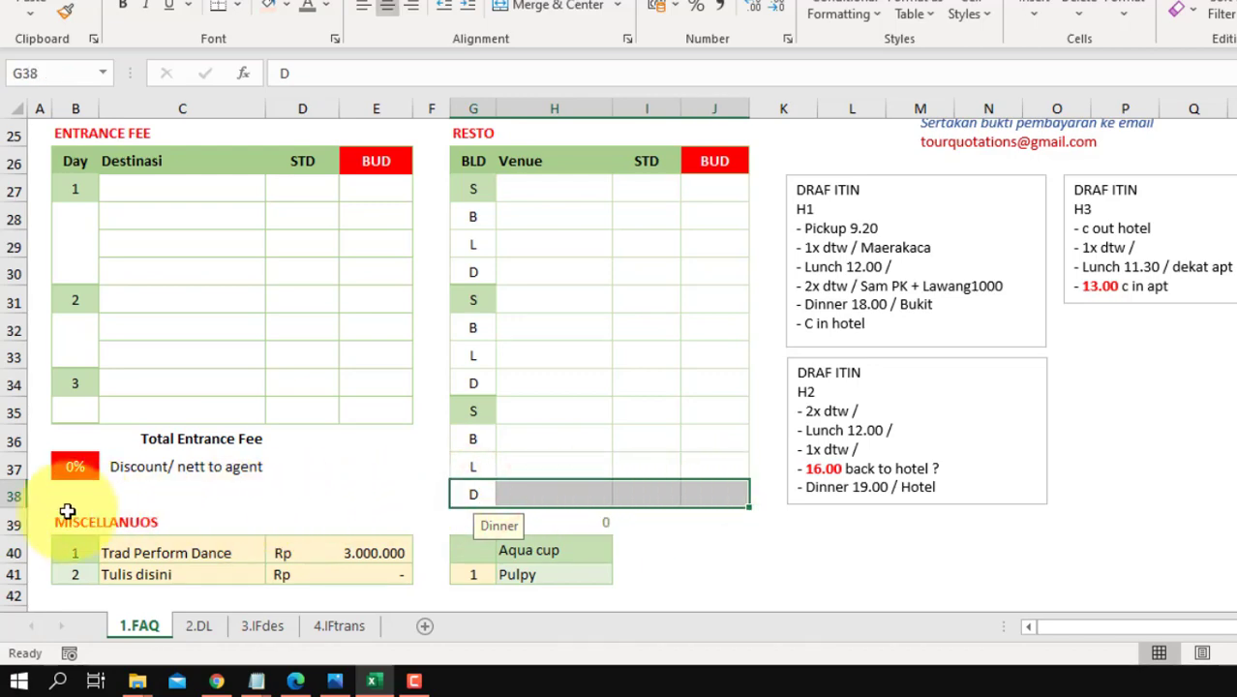
scroll(581, 504, down, 2)
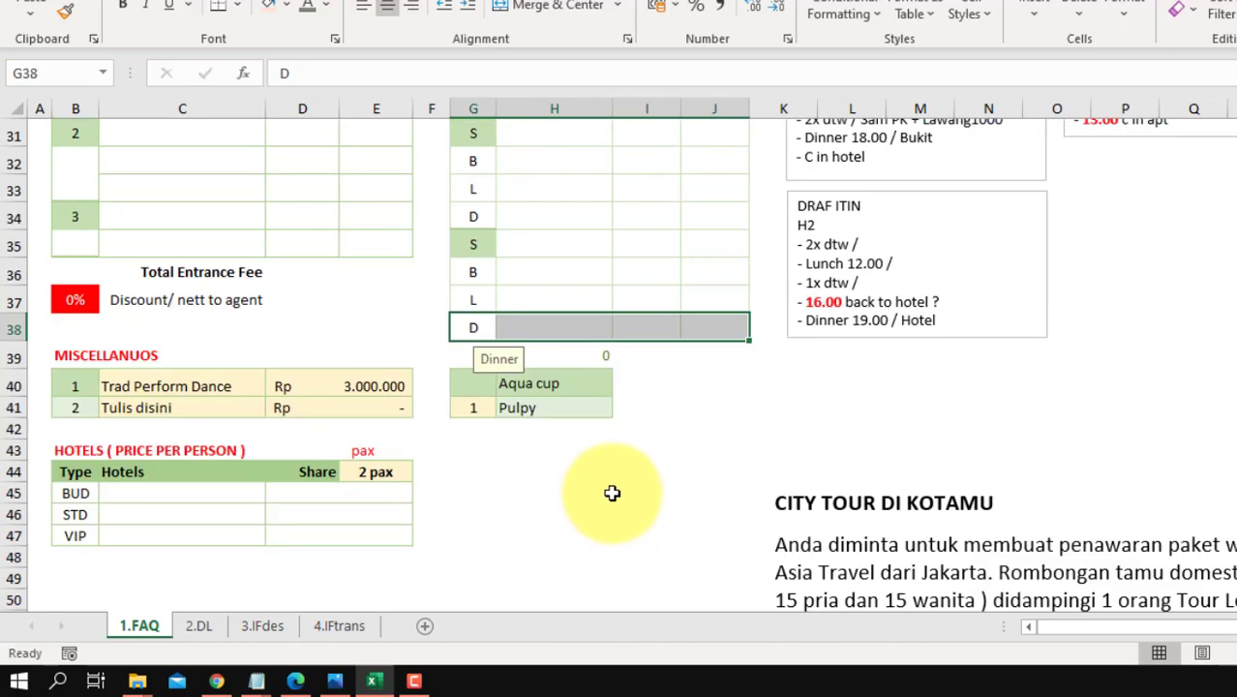
scroll(614, 493, down, 2)
scroll(614, 493, up, 3)
scroll(304, 429, up, 2)
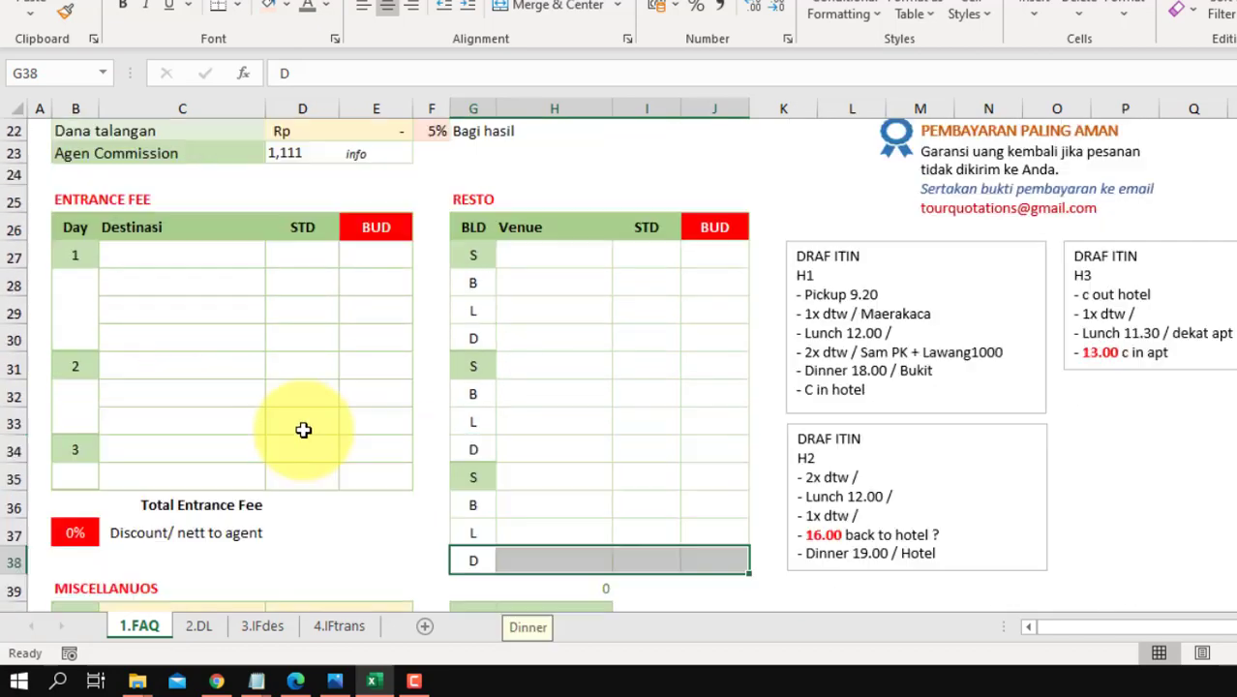
Step: Add list data validation with the source =dtw to the first Day 1 destination cell, C27
click(177, 323)
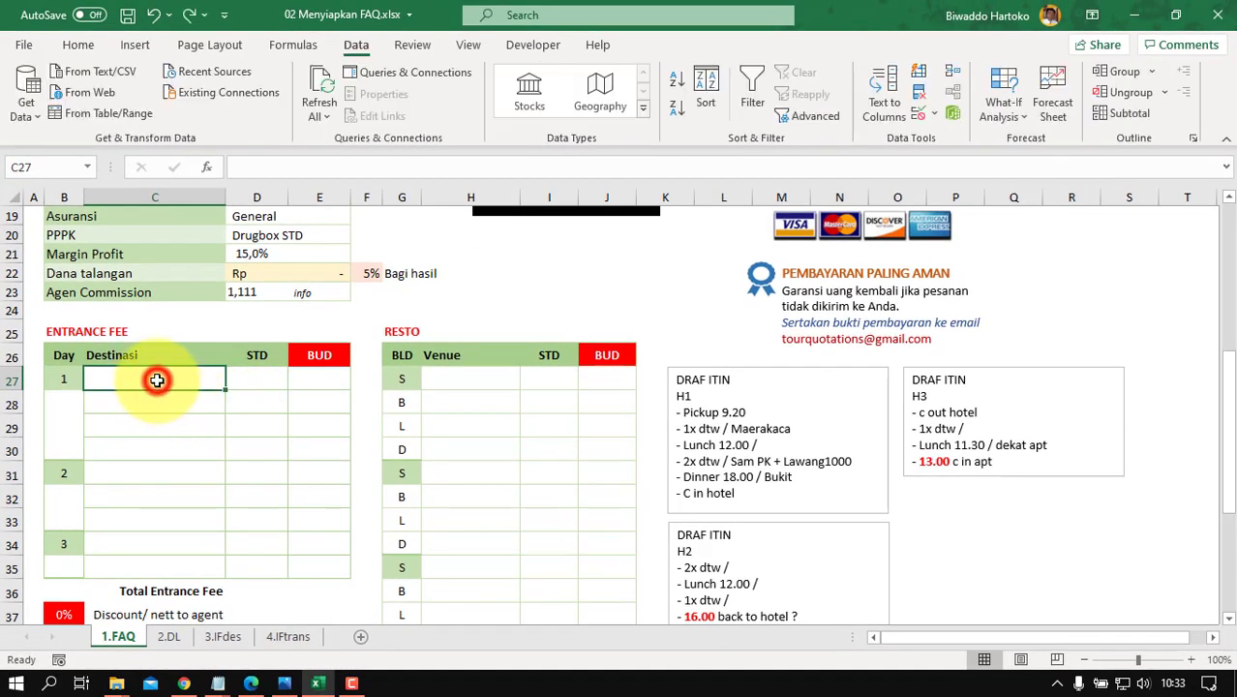
click(157, 380)
click(936, 118)
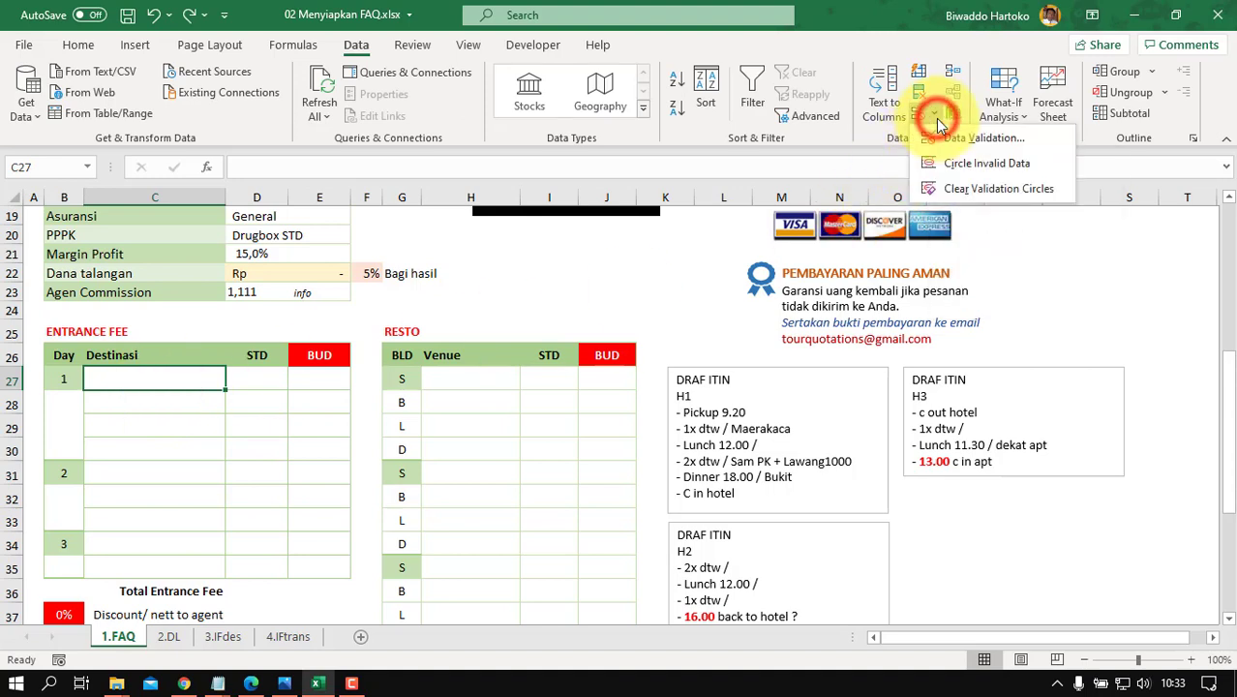
click(960, 143)
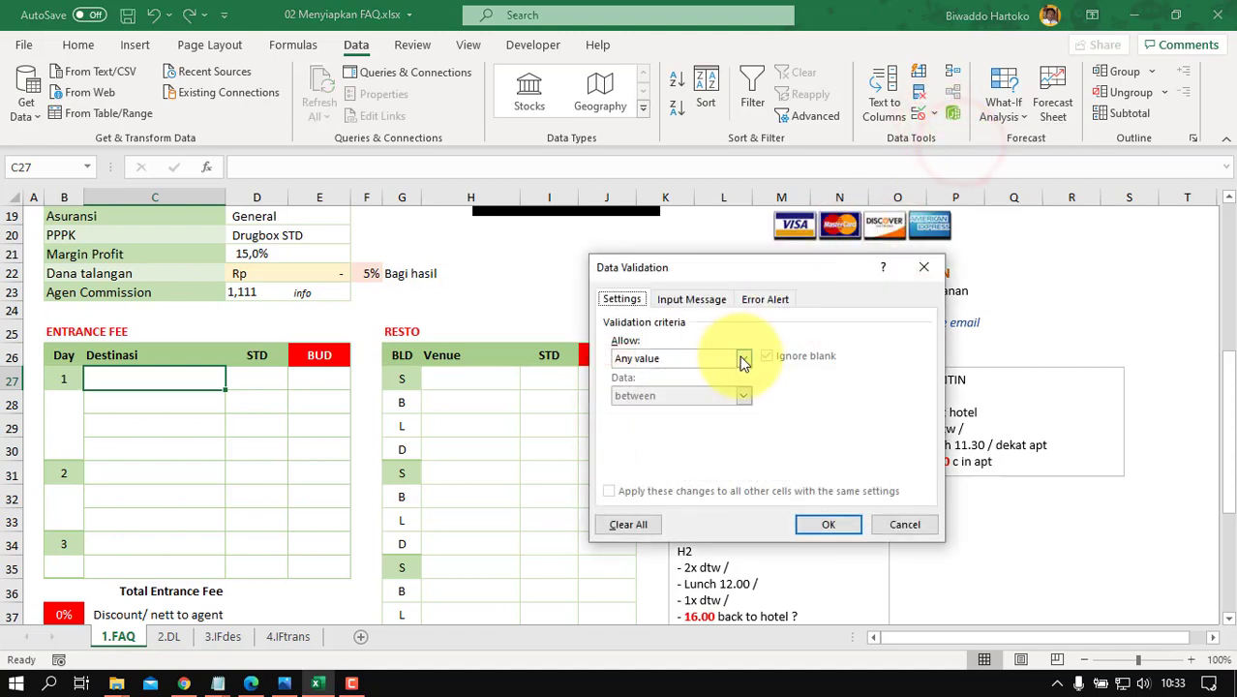
click(742, 359)
click(644, 410)
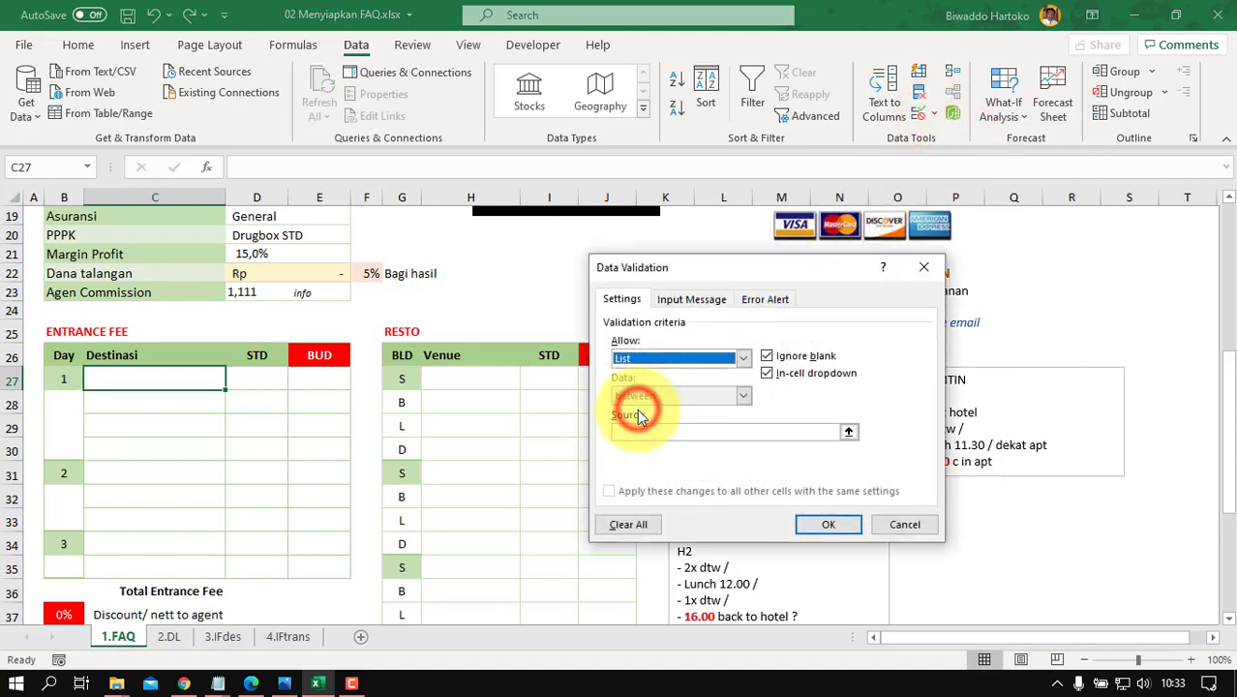
click(623, 432)
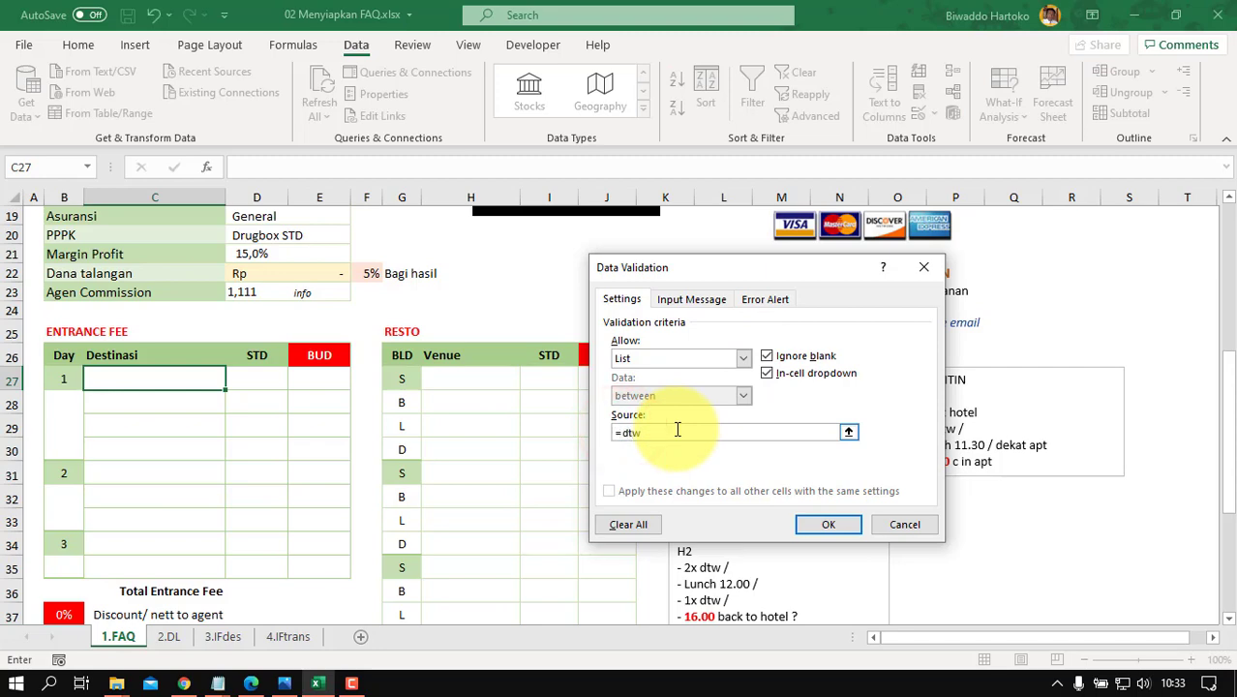
click(829, 523)
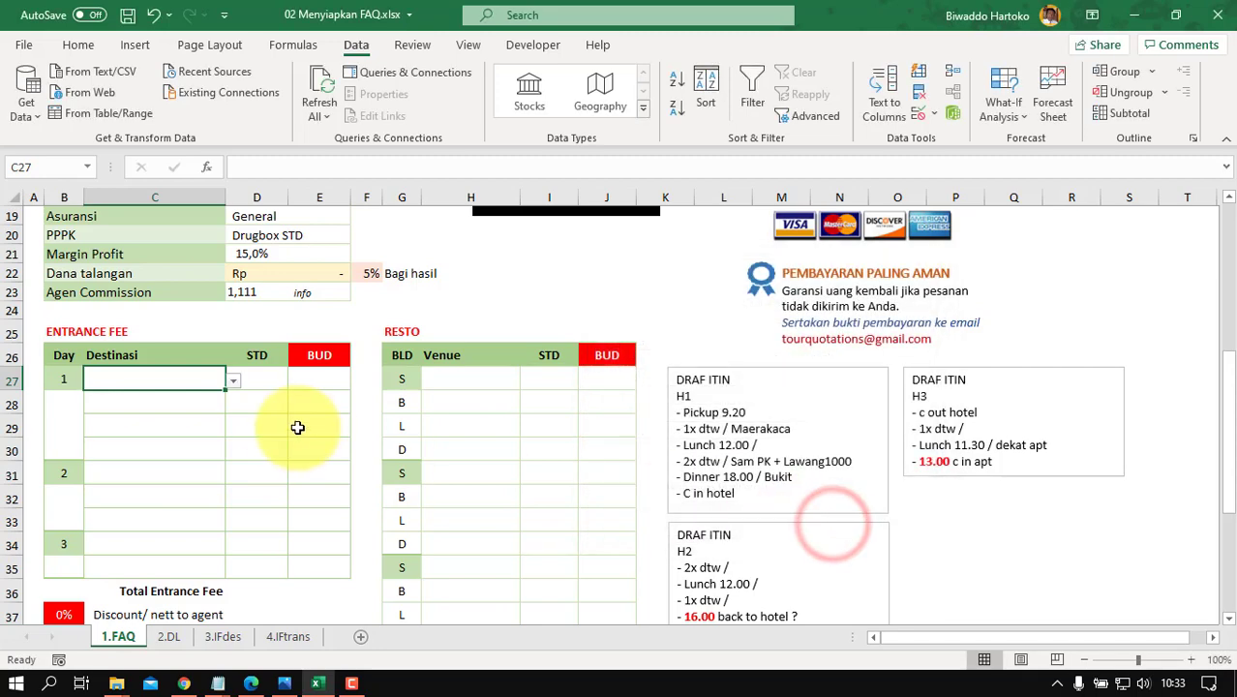
Step: Choose "Pickup service" as the destination in C27 and fill it down through C35
click(233, 381)
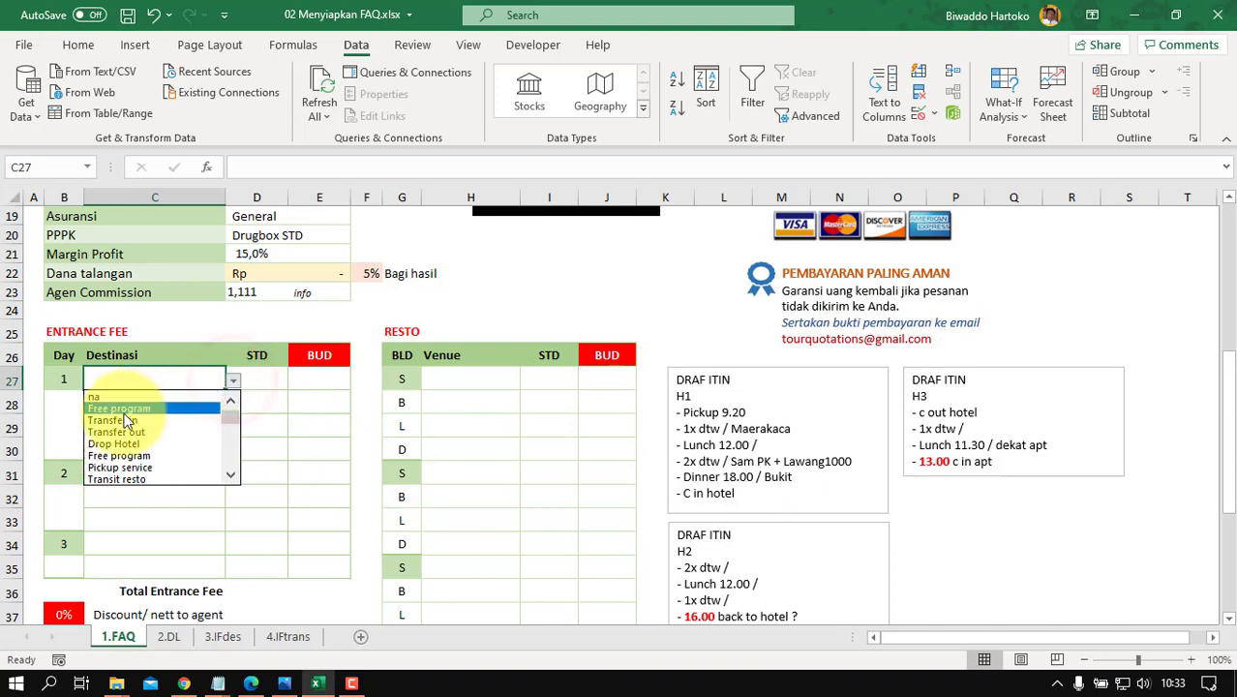
click(118, 469)
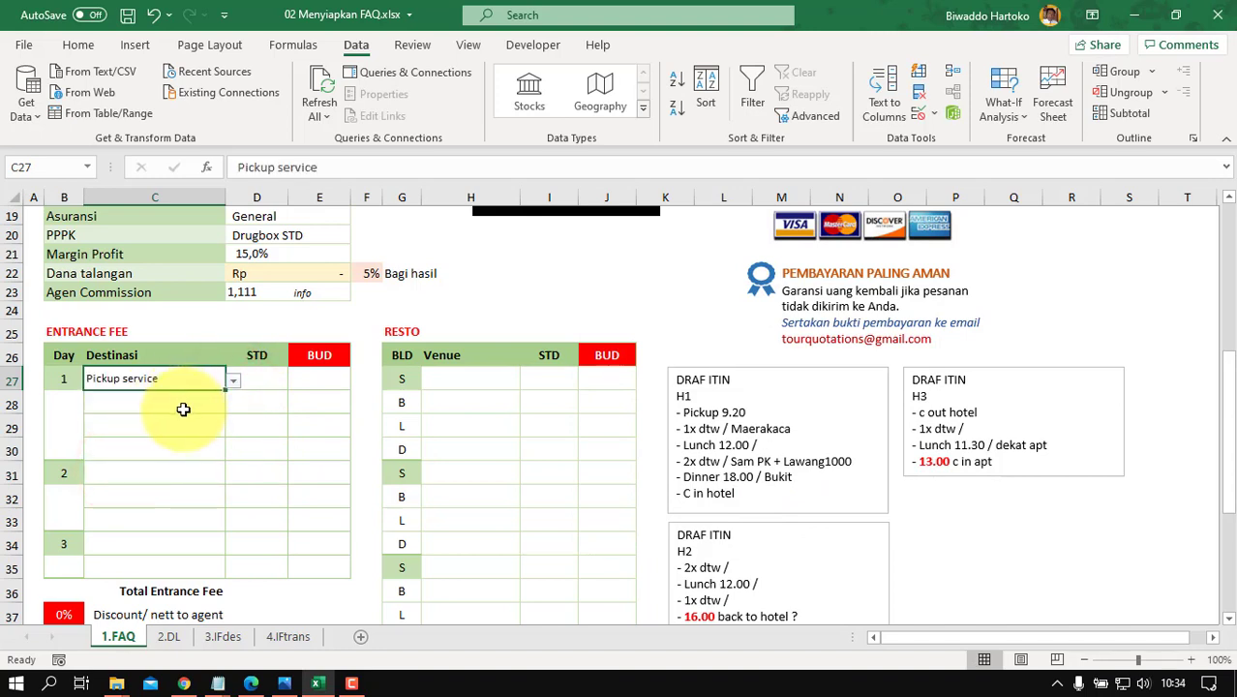
drag(226, 389, 221, 573)
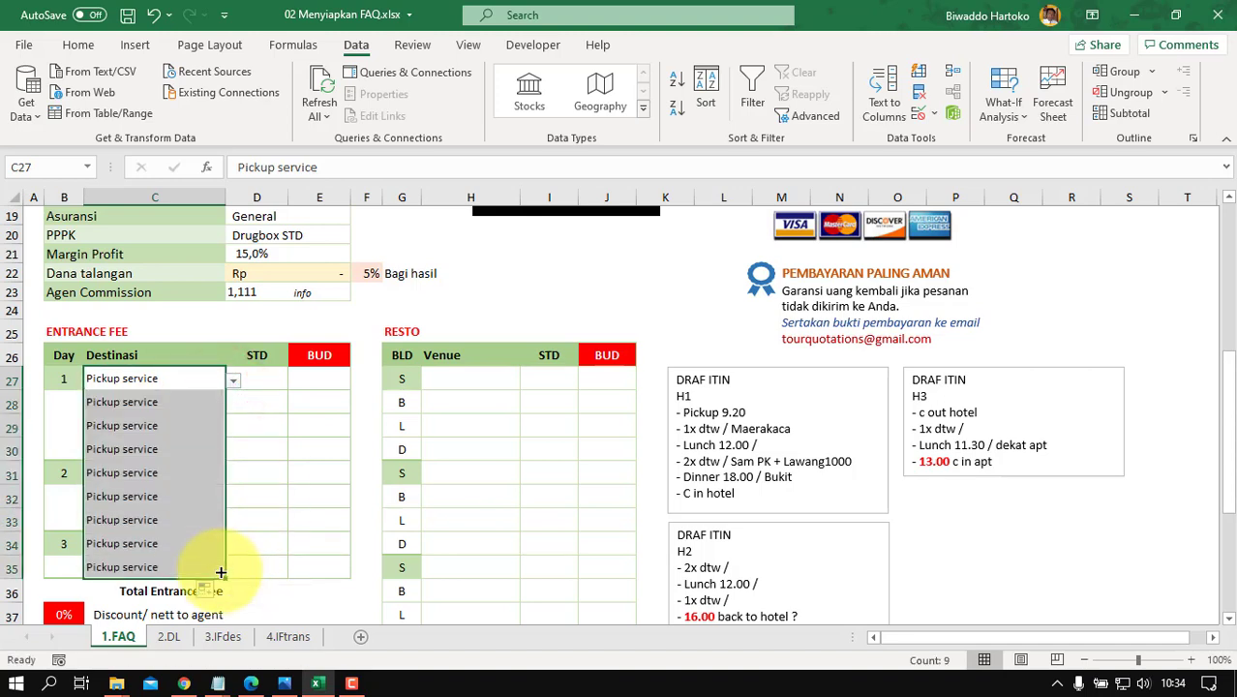
click(153, 15)
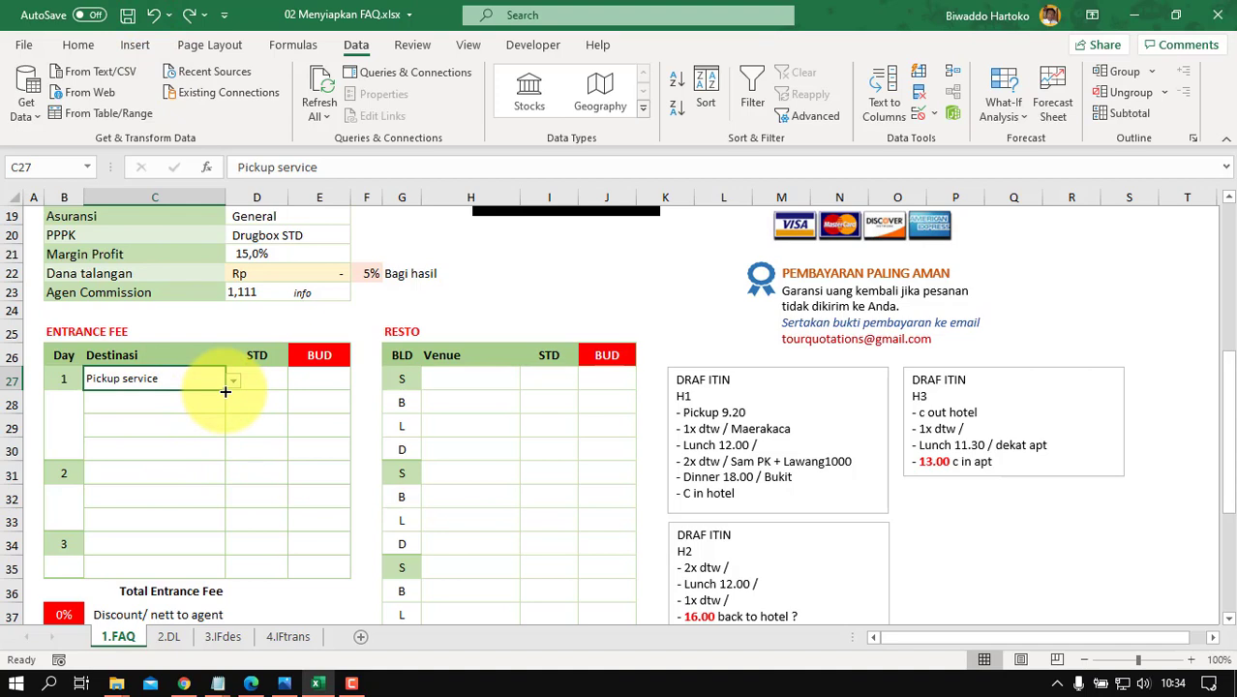
drag(225, 391, 226, 570)
Step: Choose "Maerakaca" from the validation list as the second Day 1 destination in C28
click(148, 405)
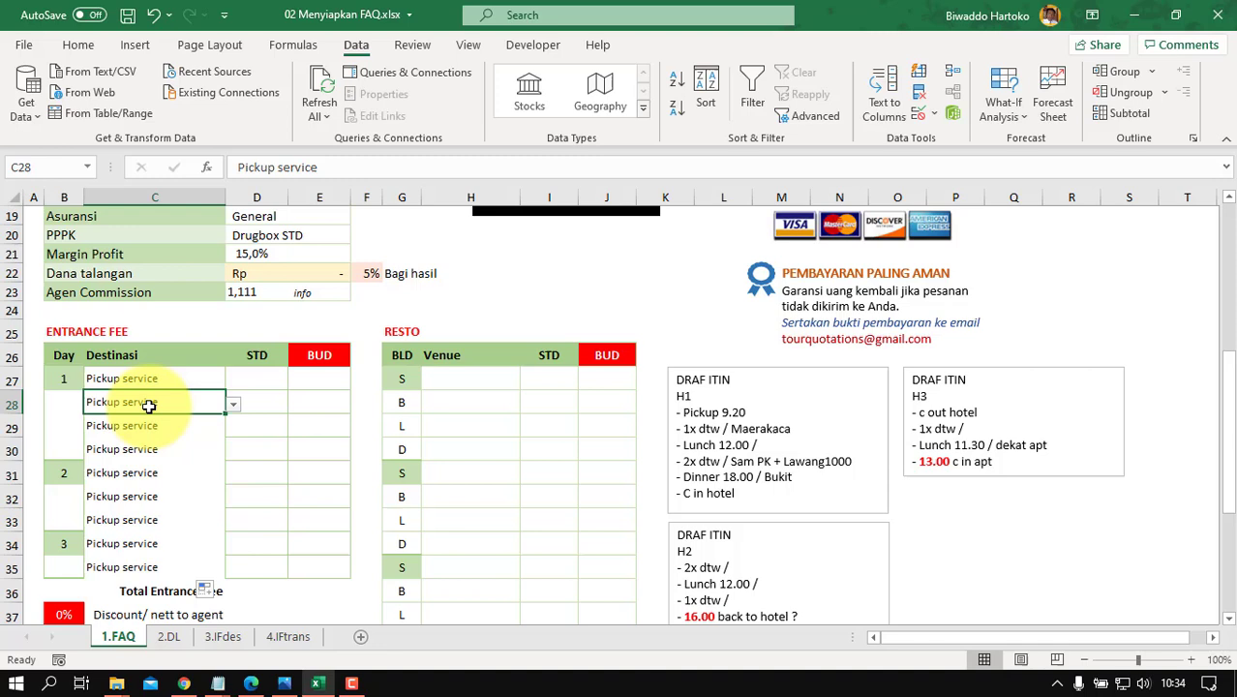
click(233, 404)
drag(242, 455, 235, 471)
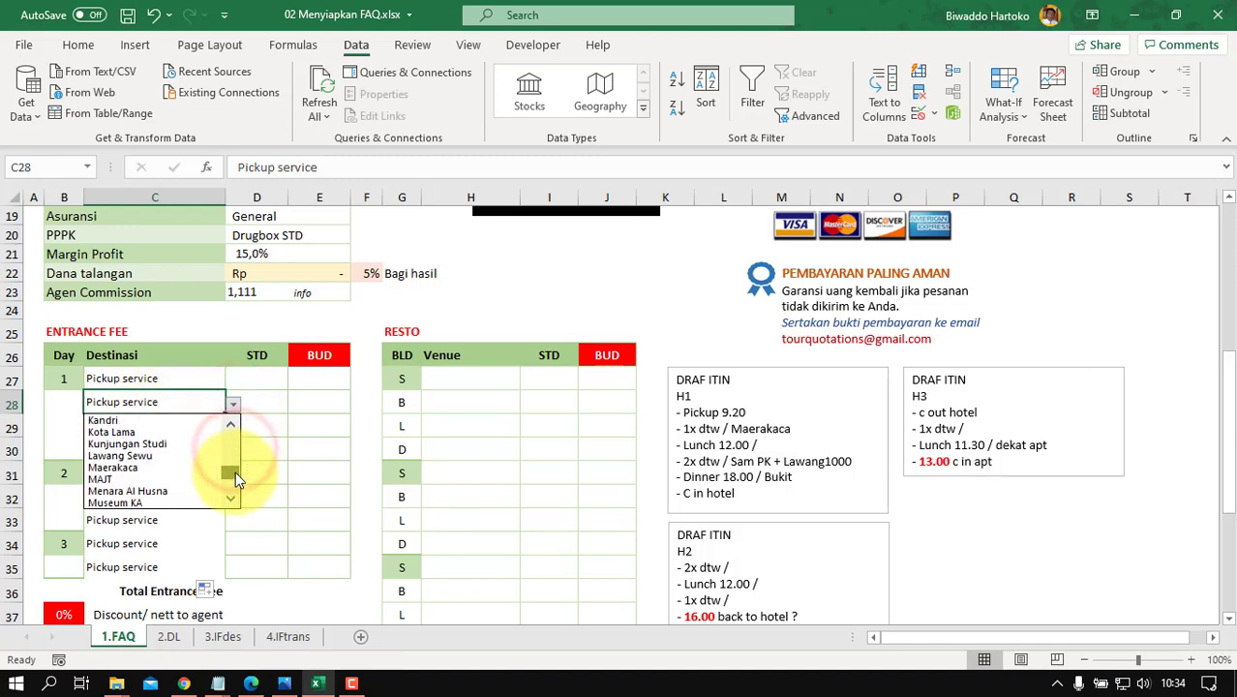
click(116, 468)
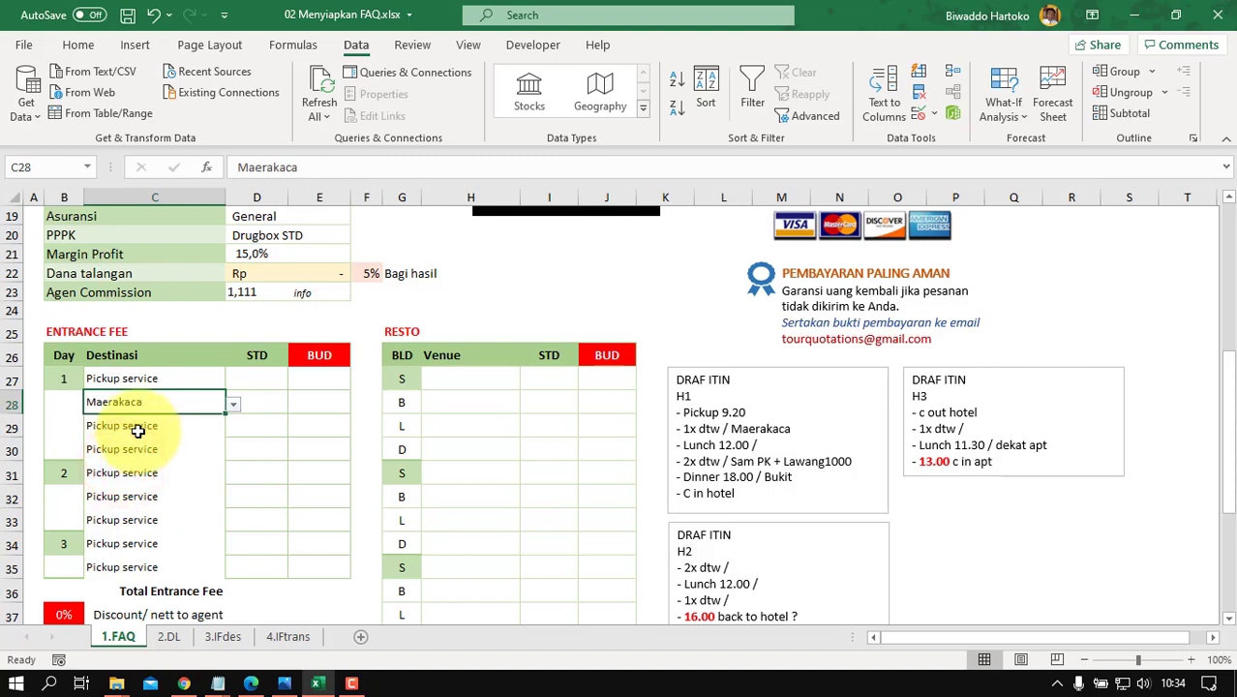
Step: Choose "Sam Poo Kong" in C29 and "Lawang Sewu" in C30 as the remaining Day 1 destinations
click(147, 428)
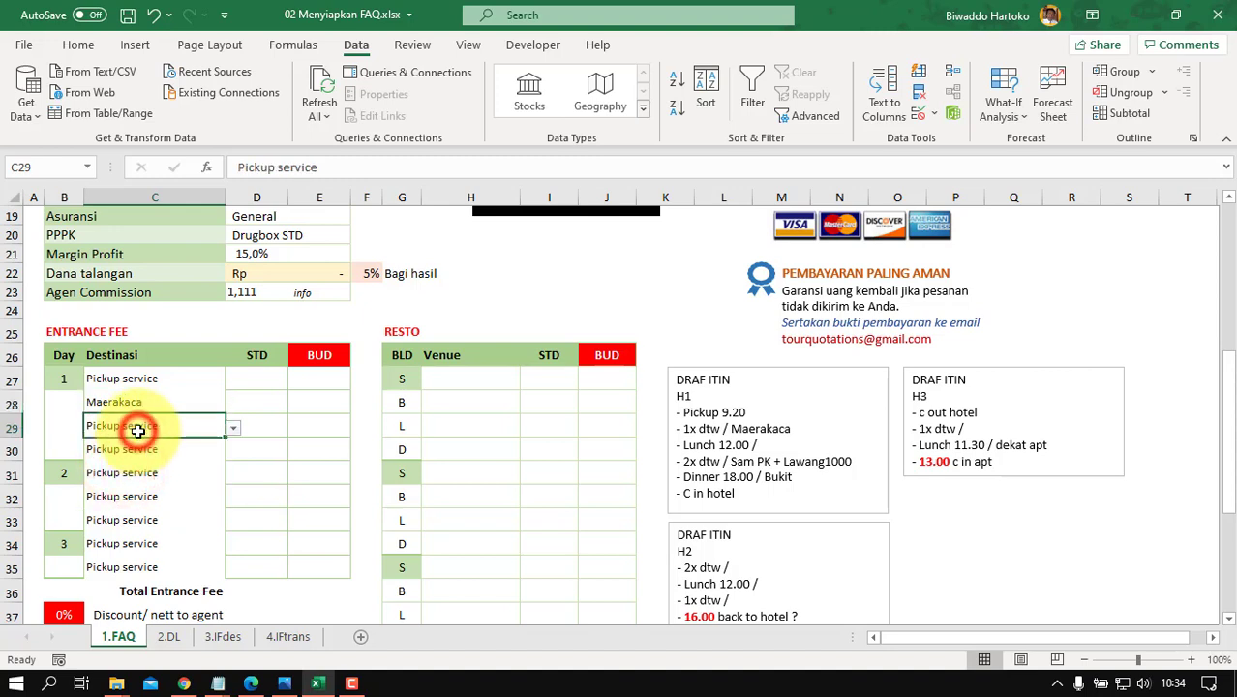
click(234, 427)
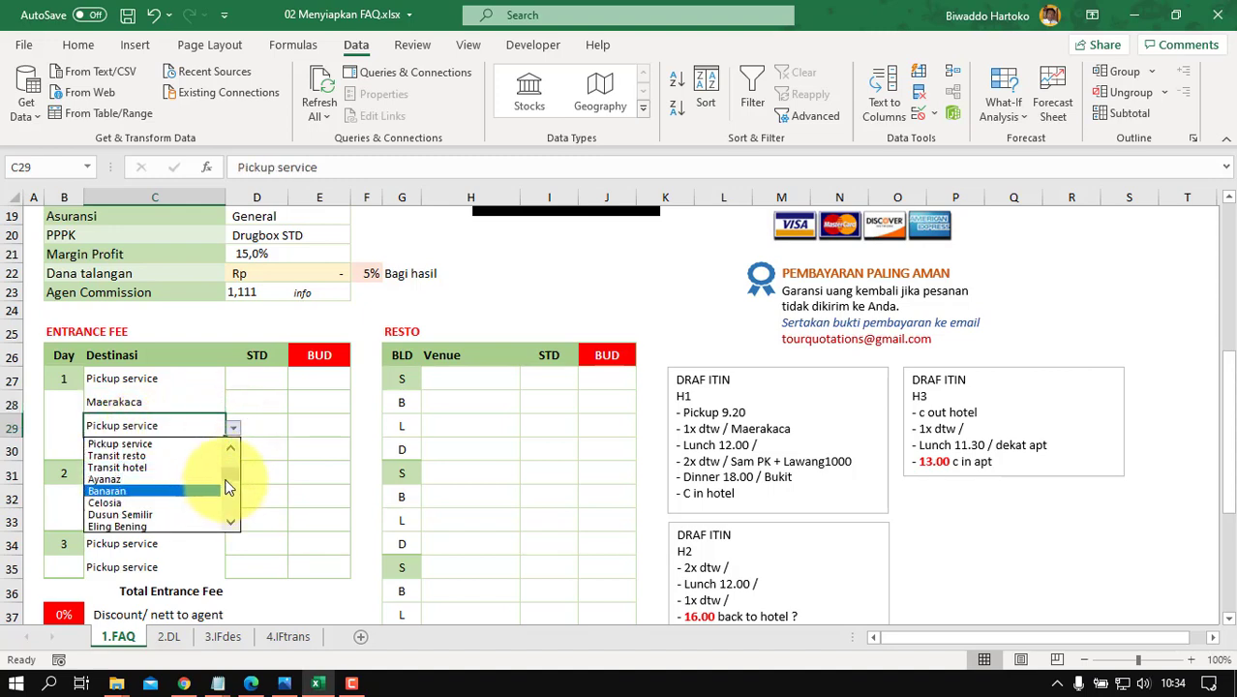
drag(230, 478, 229, 507)
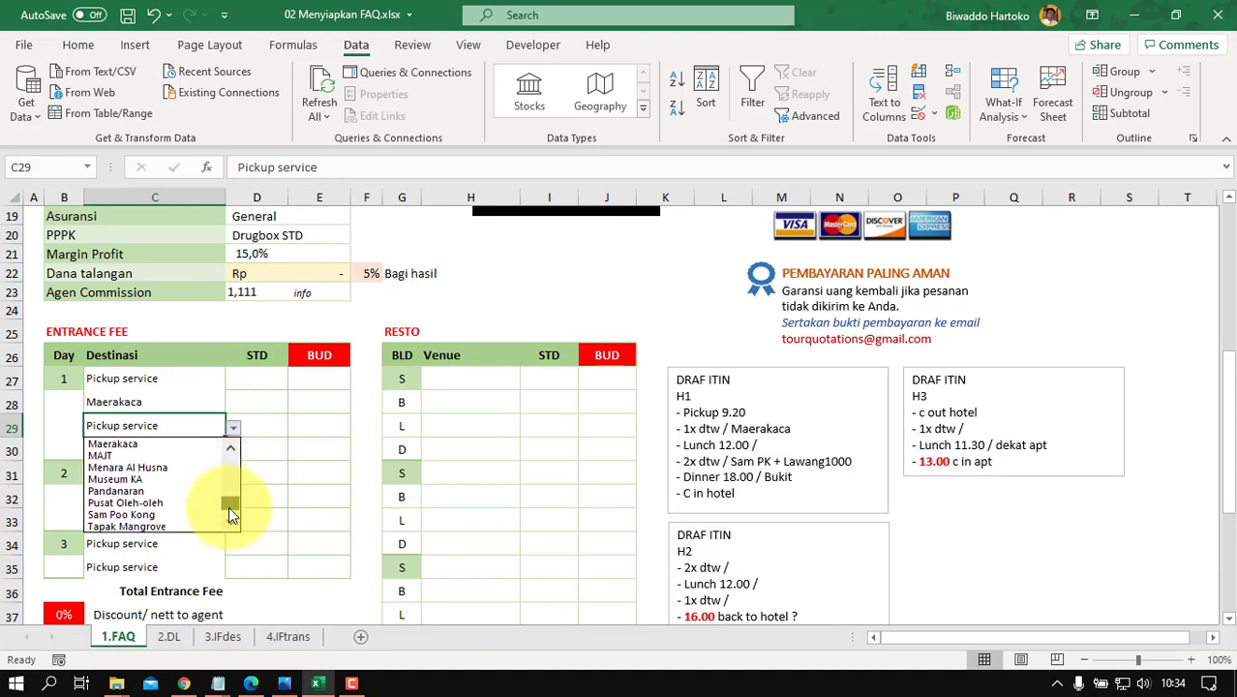
click(172, 511)
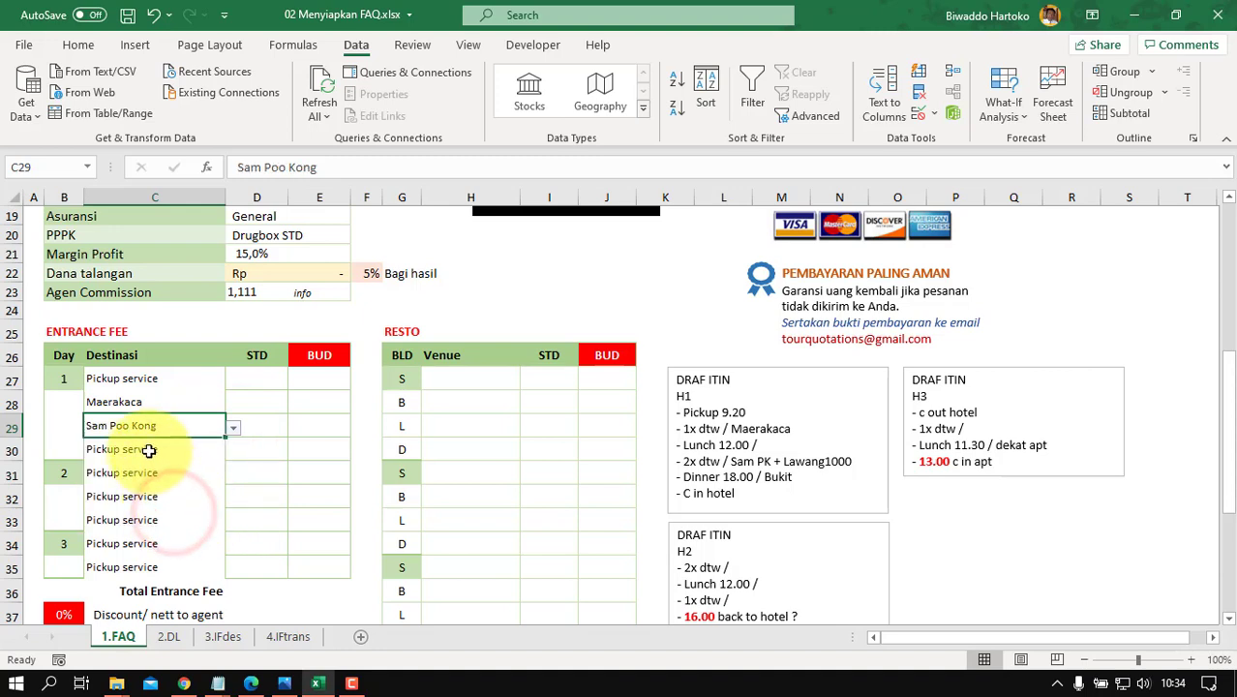
click(153, 448)
click(234, 453)
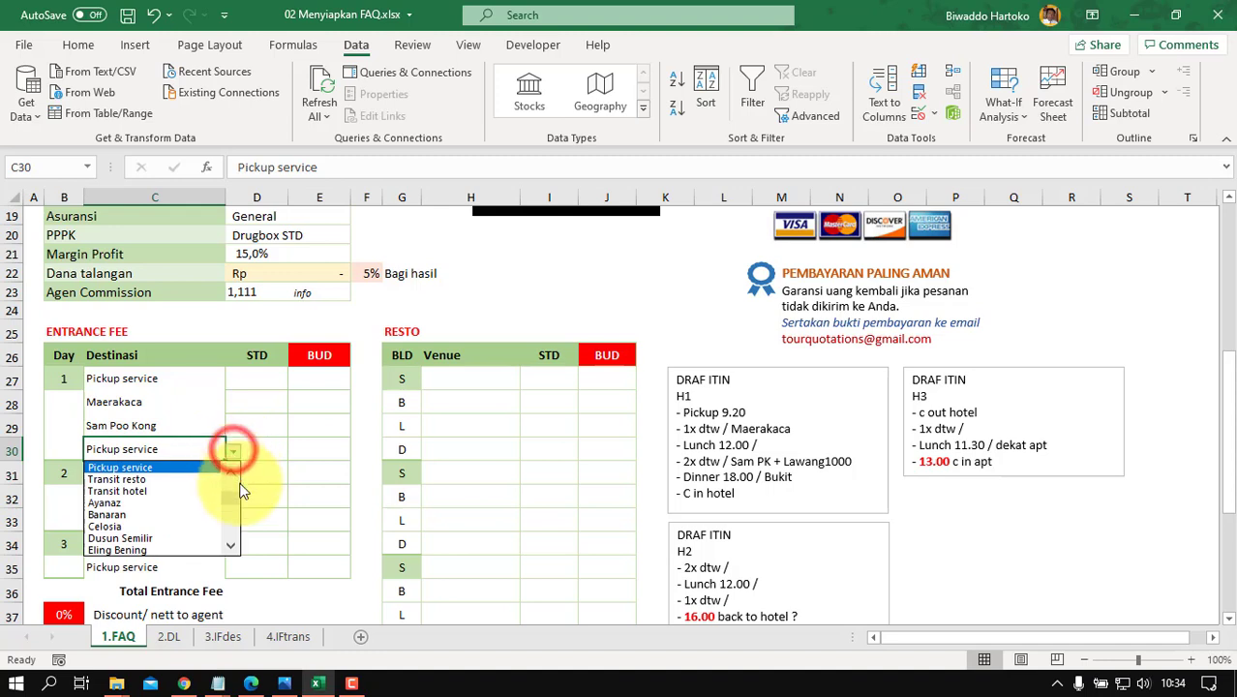
drag(232, 489, 232, 520)
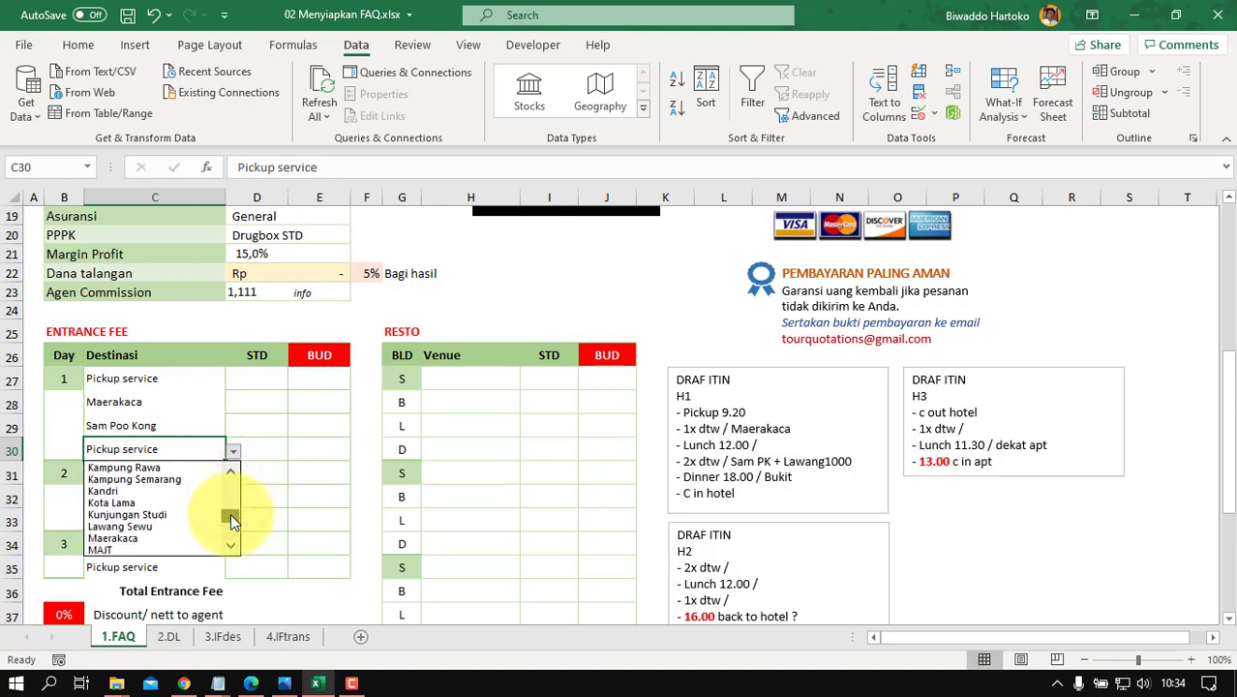
click(126, 525)
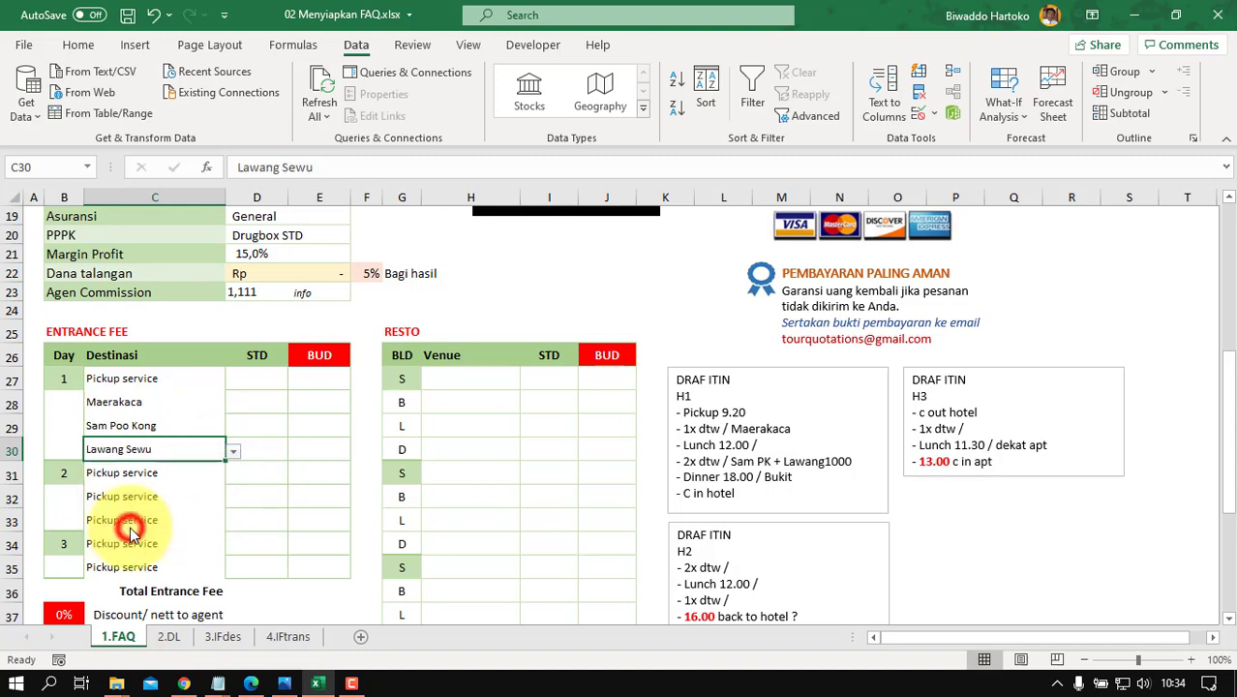
Step: Choose "Ayanaz" in C31 and "Kampung Rawa" in C32 as the first two Day 2 destinations
click(124, 473)
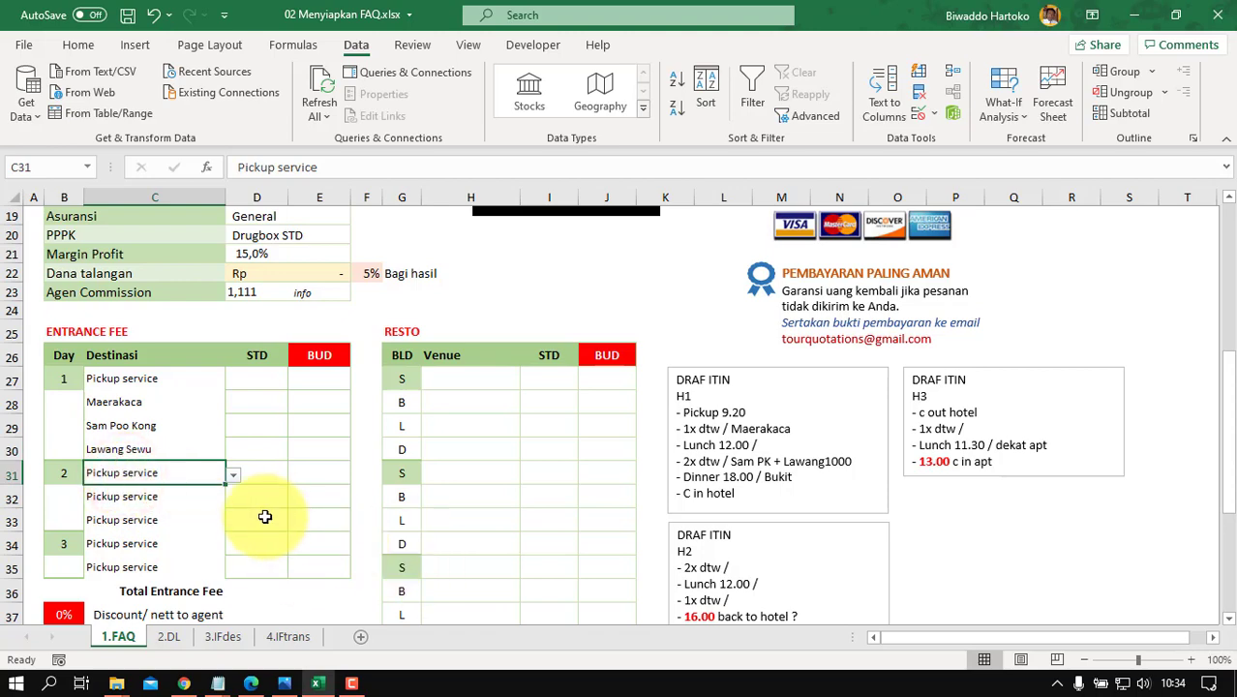
scroll(823, 558, down, 1)
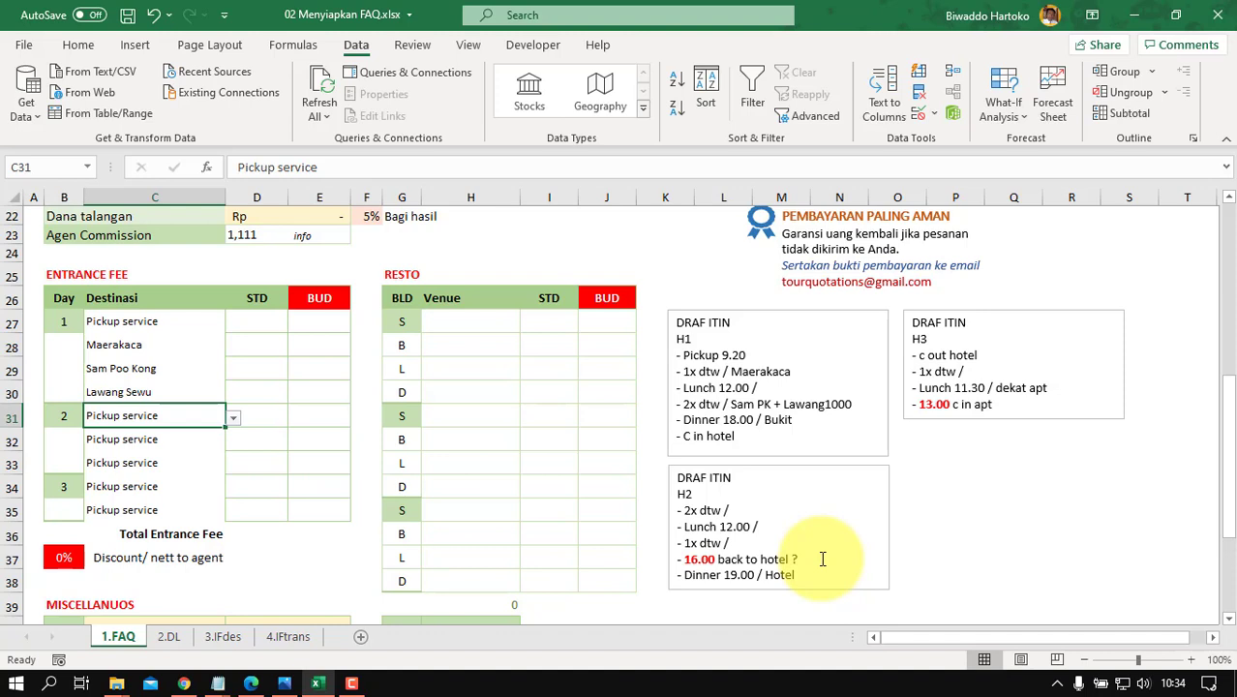
click(233, 419)
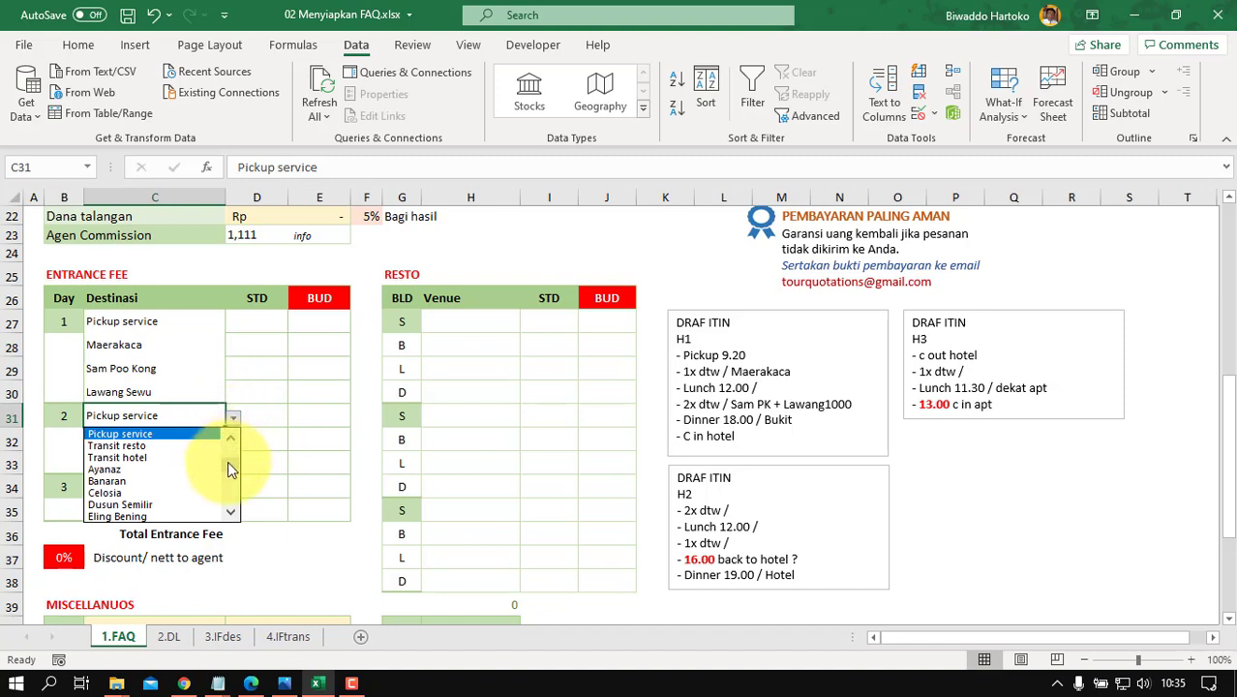
click(109, 470)
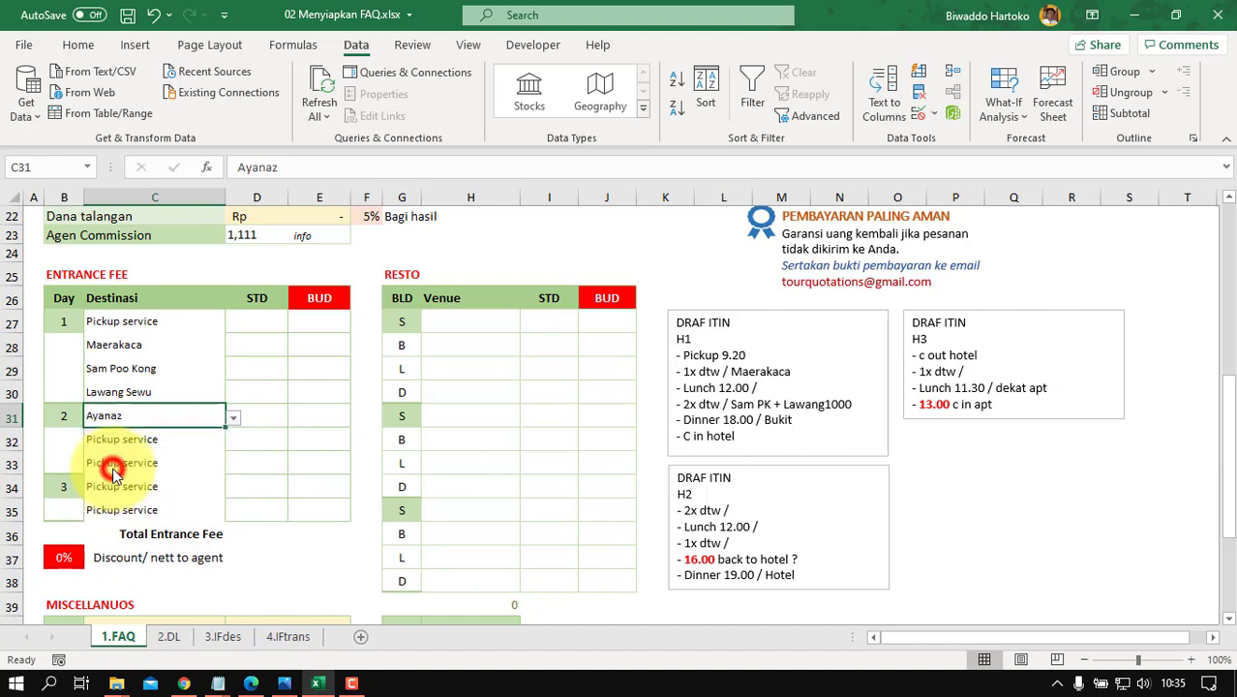
click(134, 439)
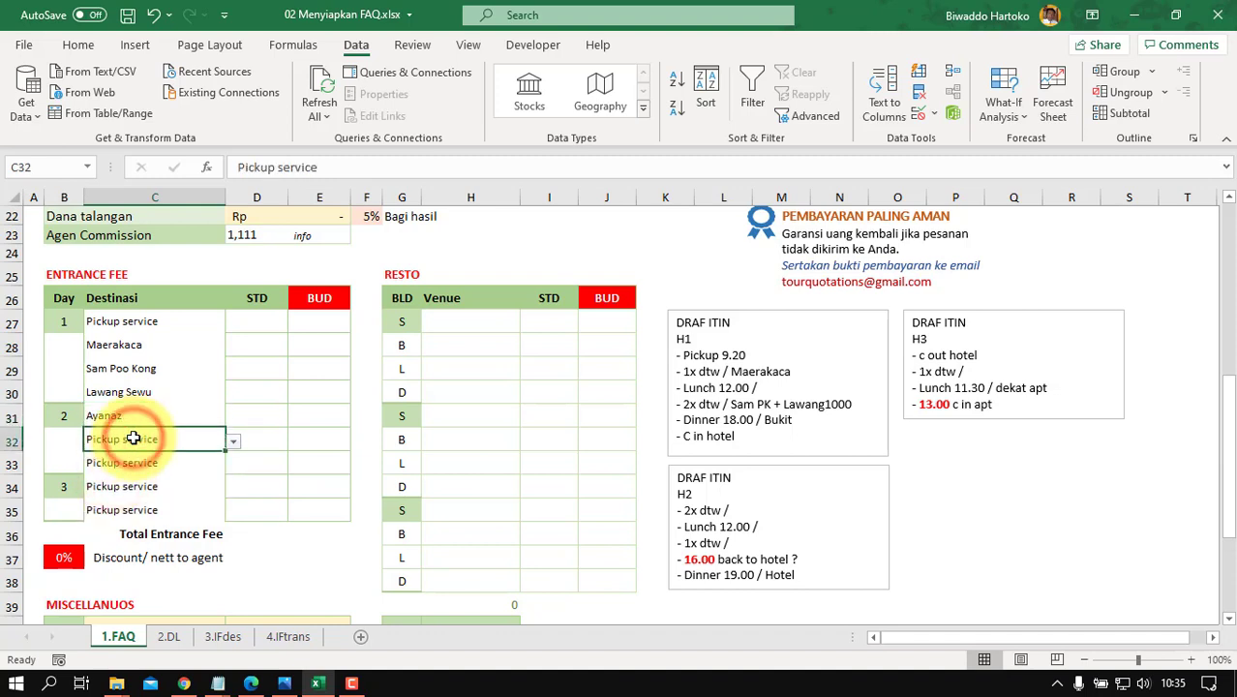
click(233, 441)
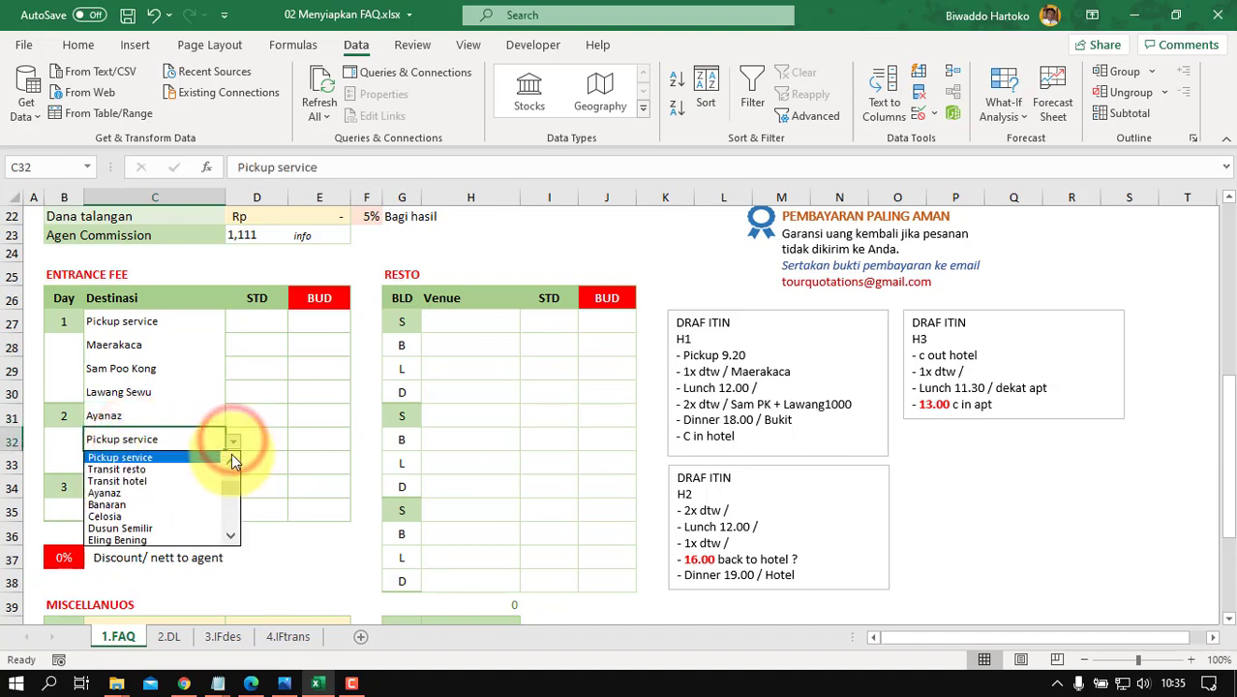
drag(232, 487, 233, 503)
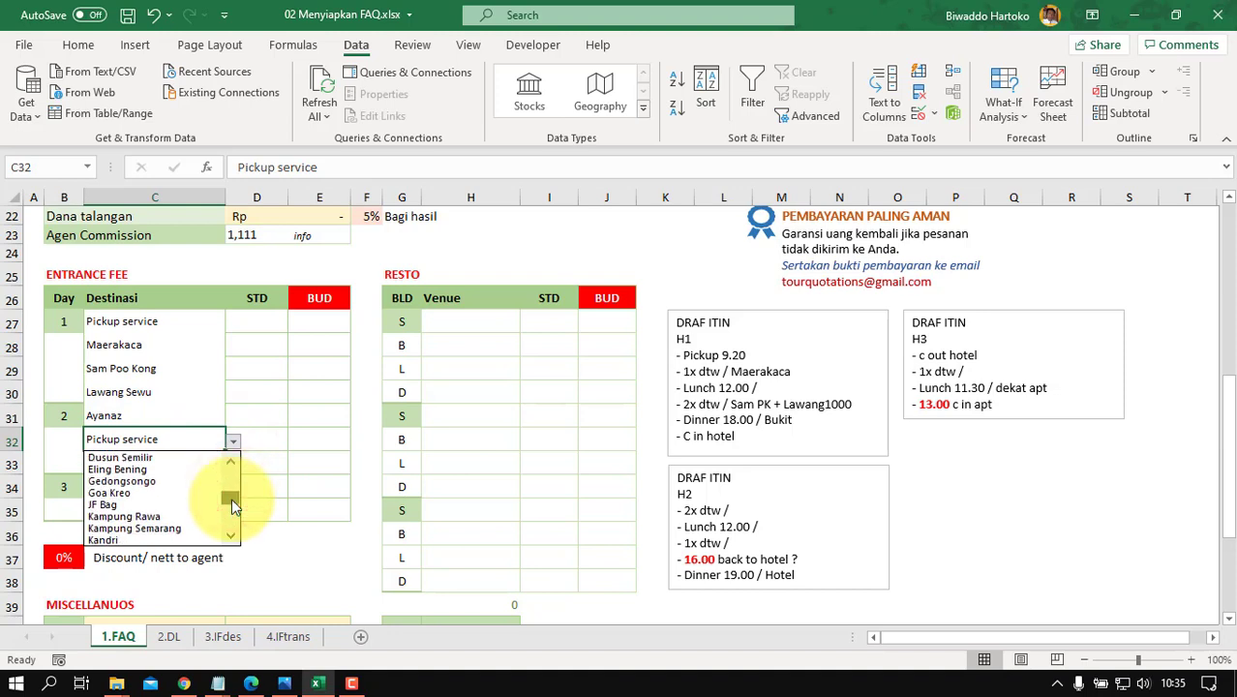
click(142, 518)
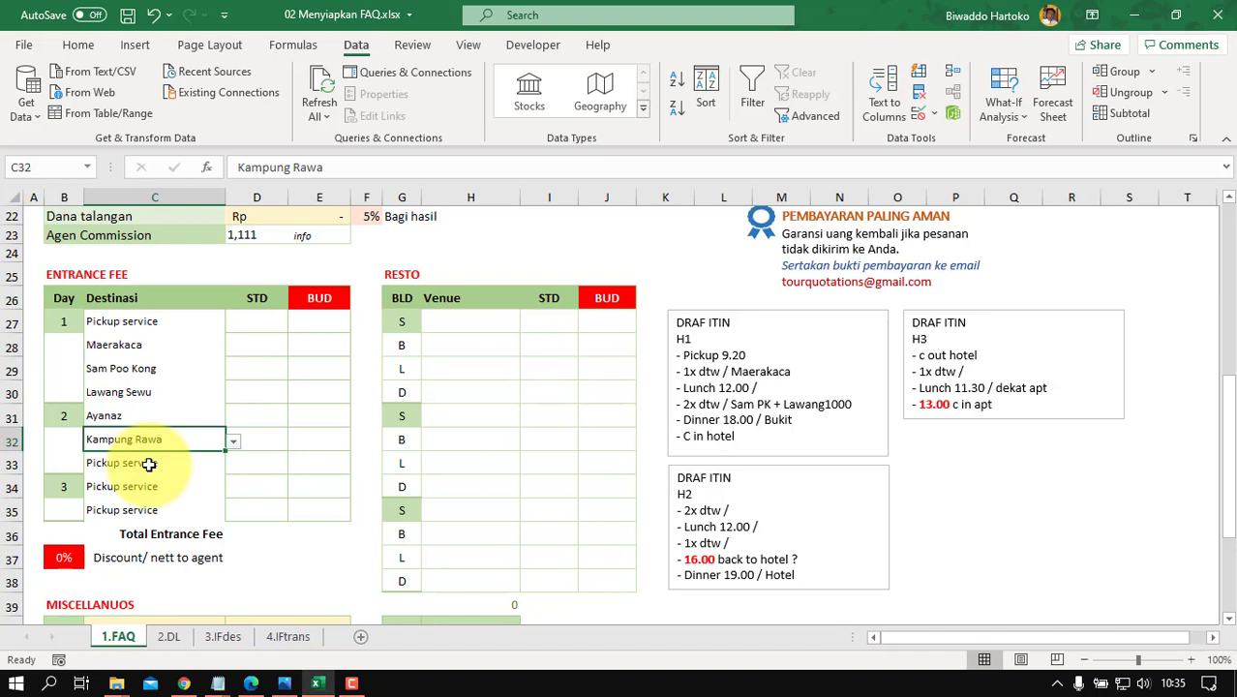
Step: Choose "Dusun Semilir" as the third Day 2 destination in C33
click(148, 464)
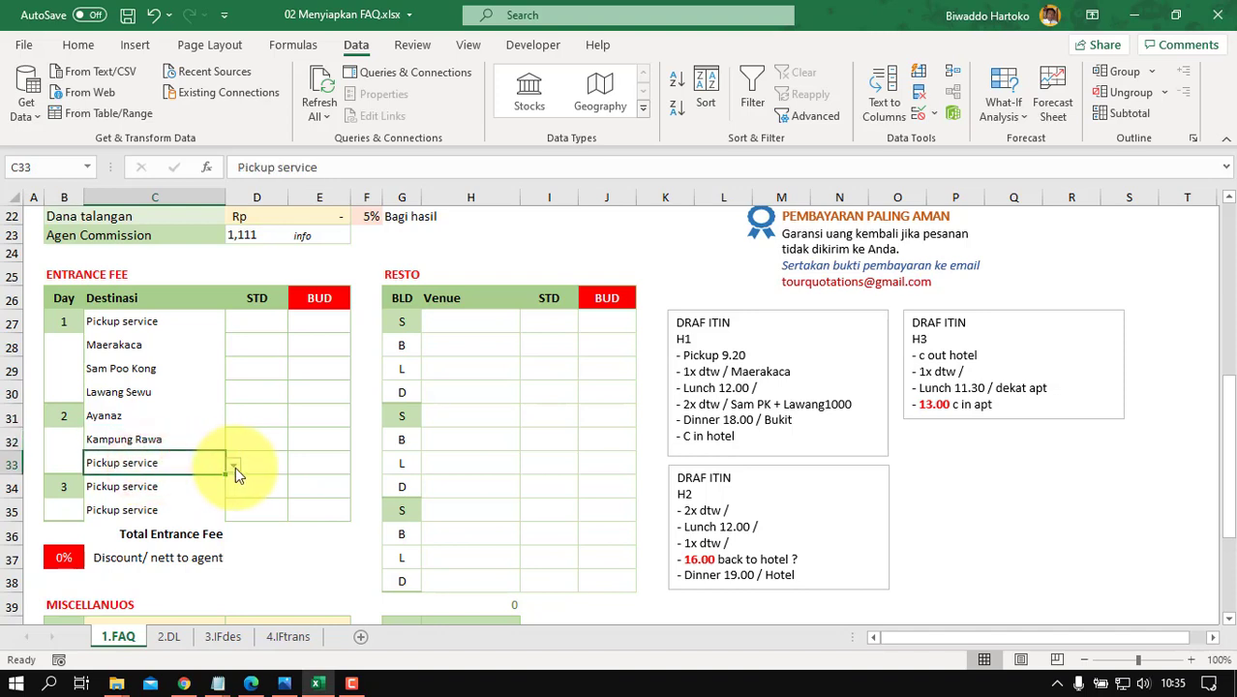
click(234, 466)
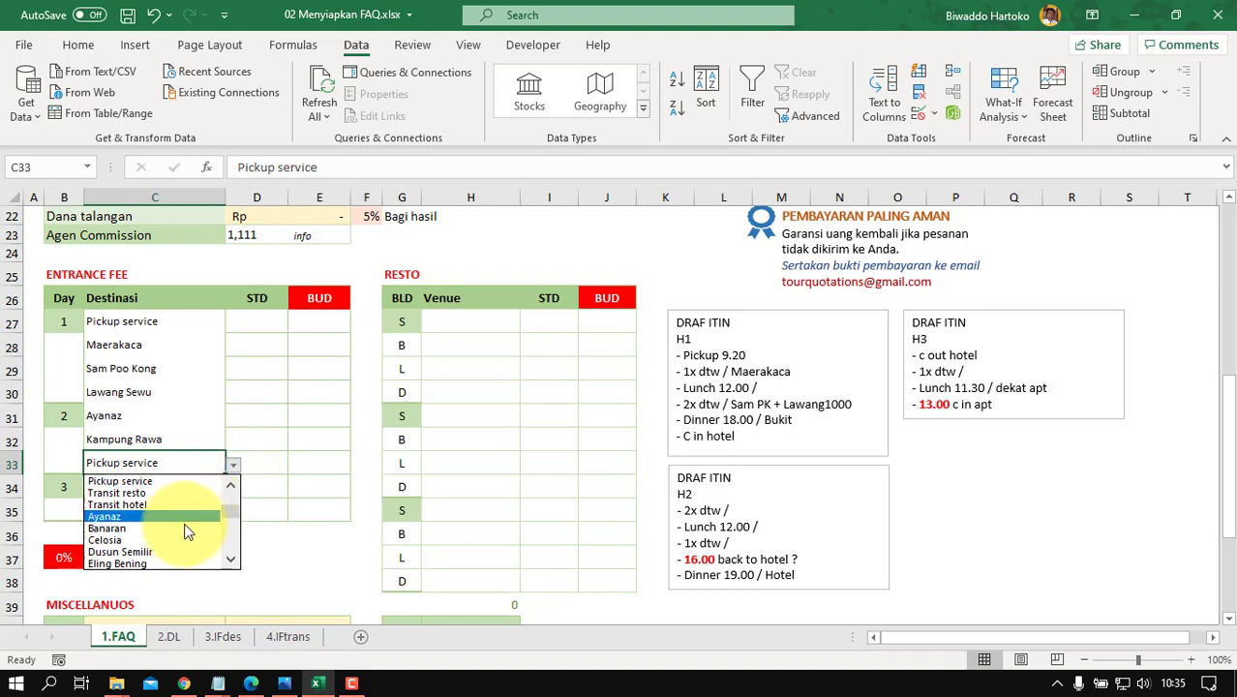
click(146, 552)
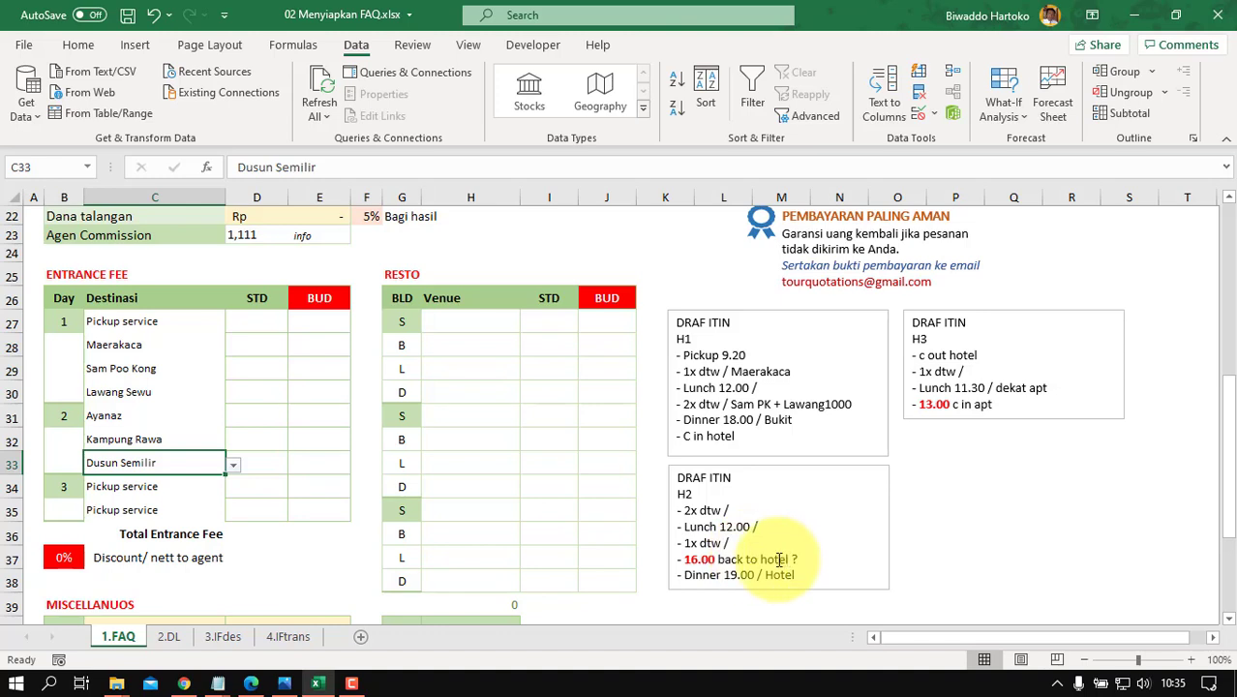
Step: Choose "Kampung Semarang" as the first Day 3 destination in C34
click(107, 486)
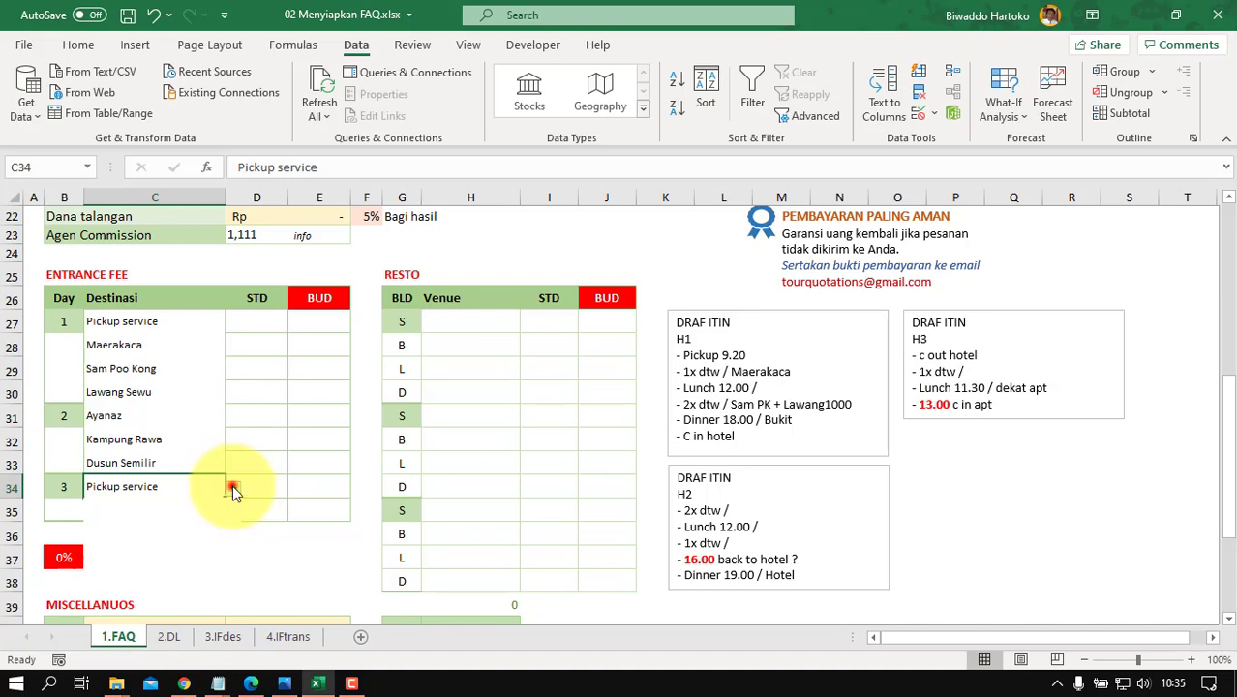
click(232, 489)
drag(234, 534, 232, 544)
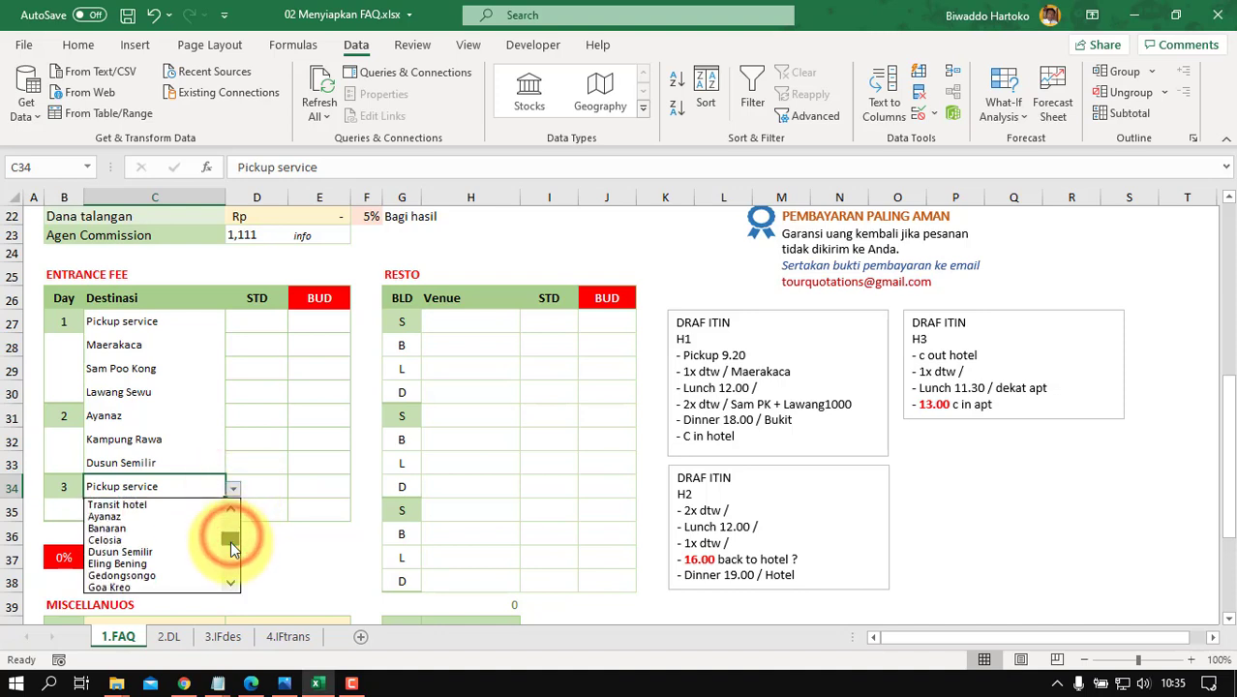
scroll(231, 550, down, 3)
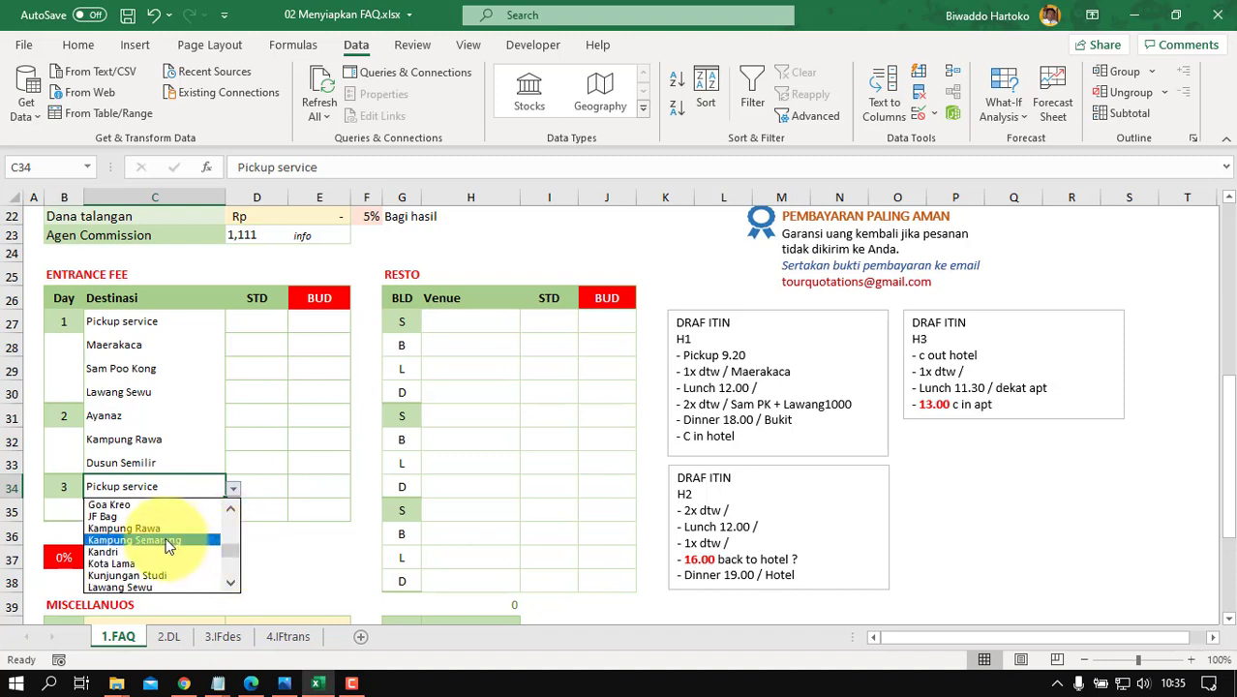
click(166, 542)
Step: Choose "Transfer out" as the last Day 3 entry in C35
click(158, 508)
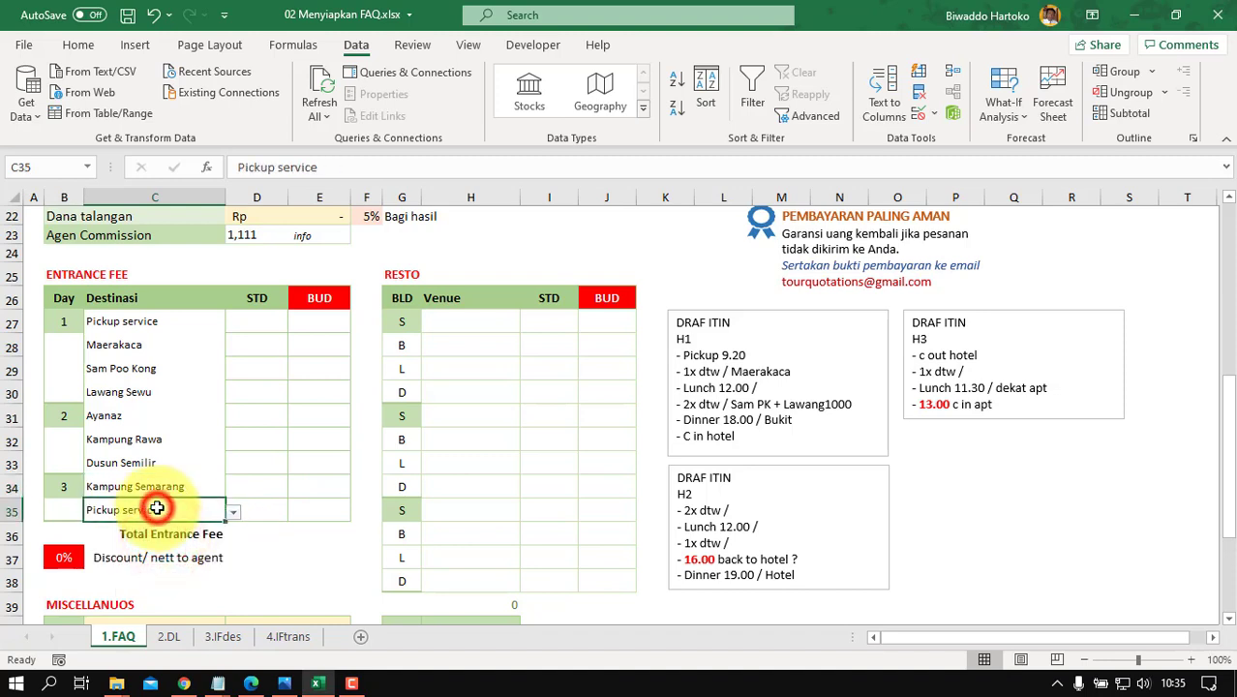
click(233, 512)
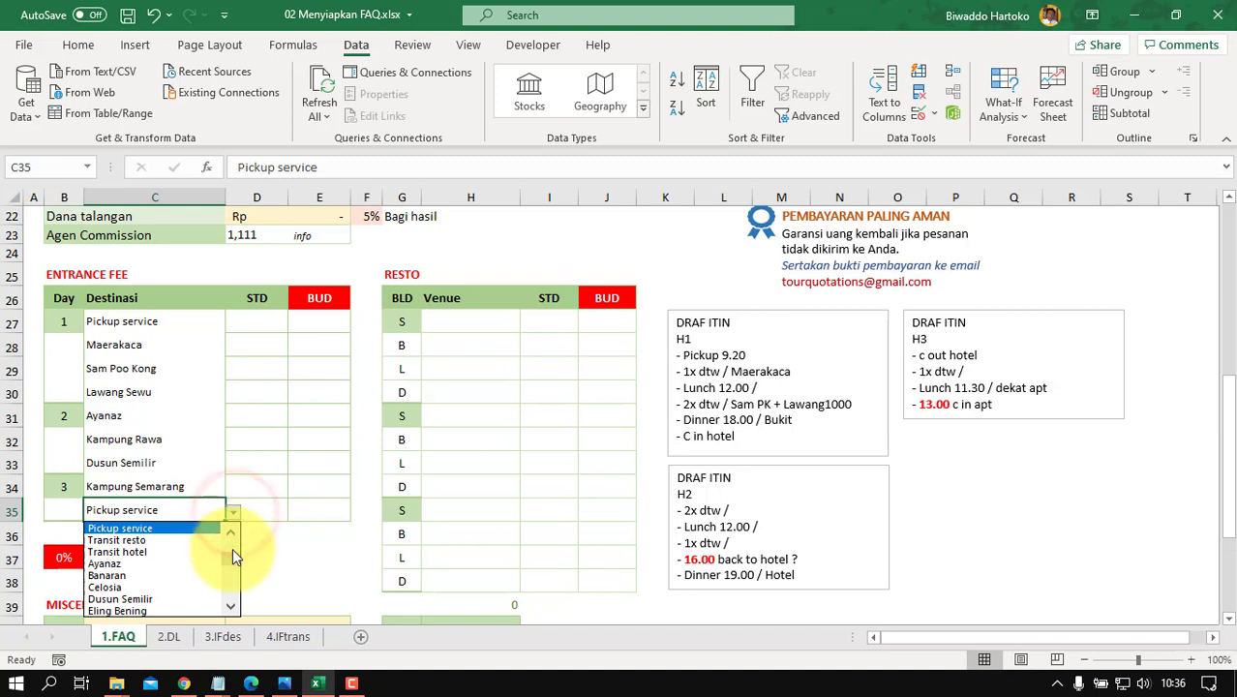
scroll(235, 544, up, 2)
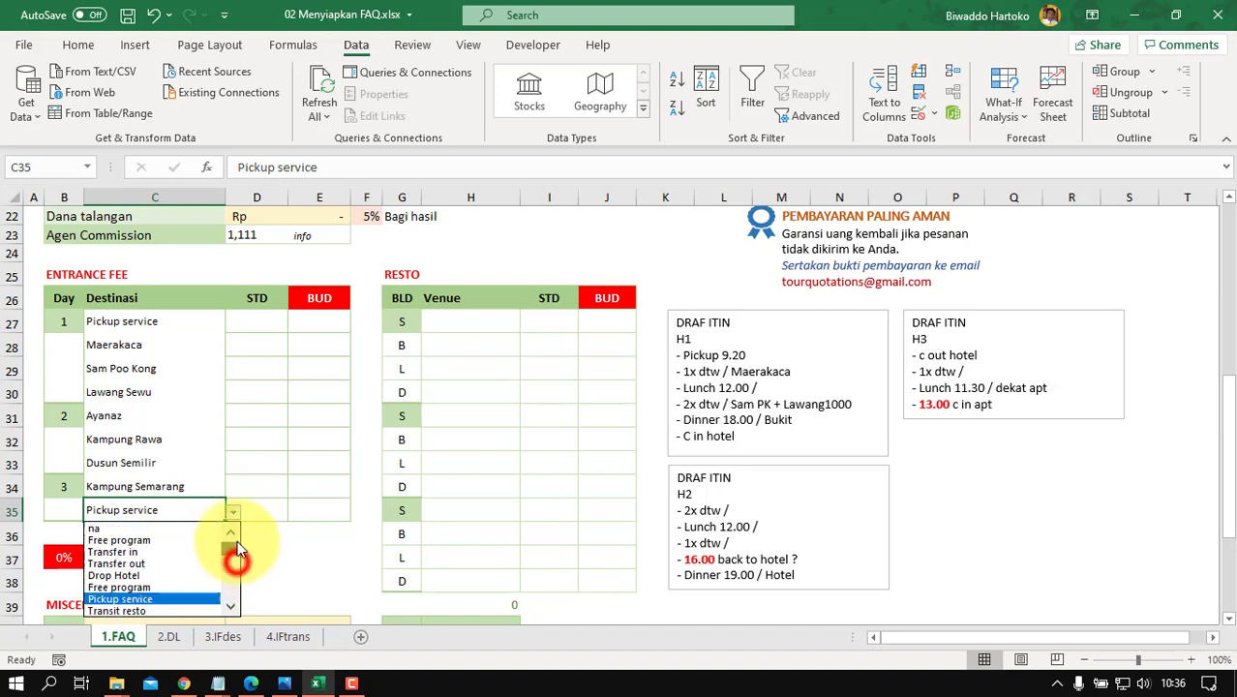
click(139, 563)
click(315, 551)
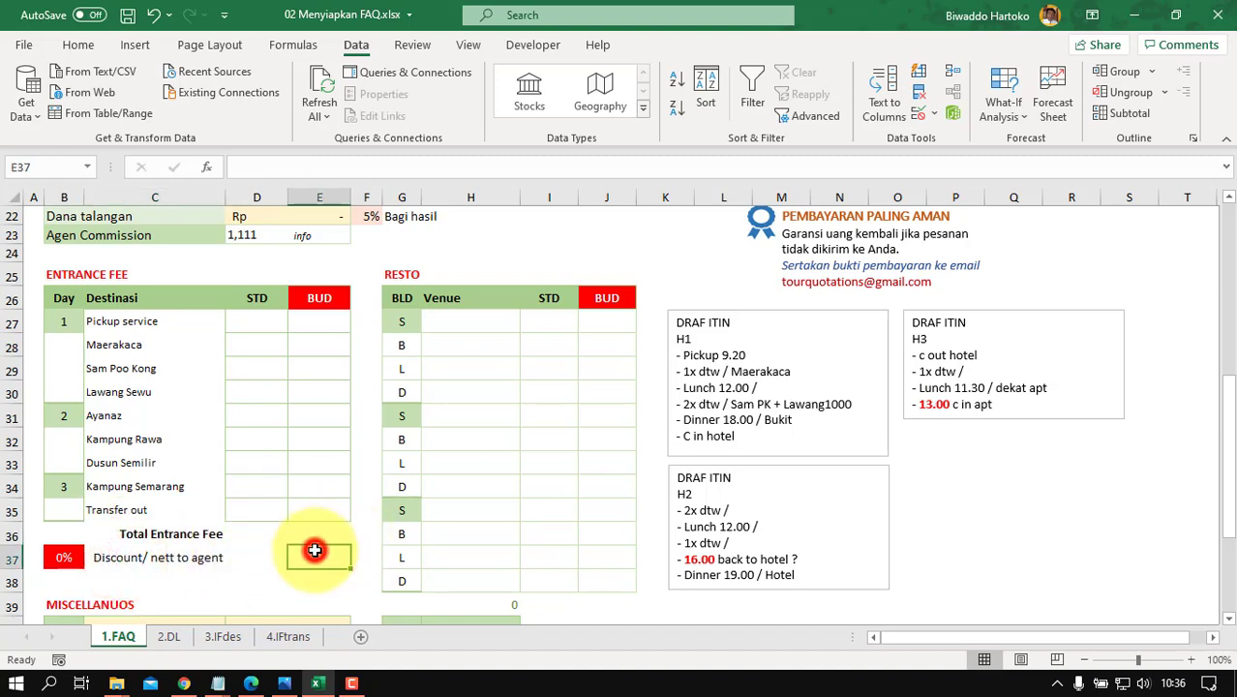
Step: Add a bottom border to the last destination cell, C35, in the Entrance Fee table
click(185, 506)
right_click(184, 505)
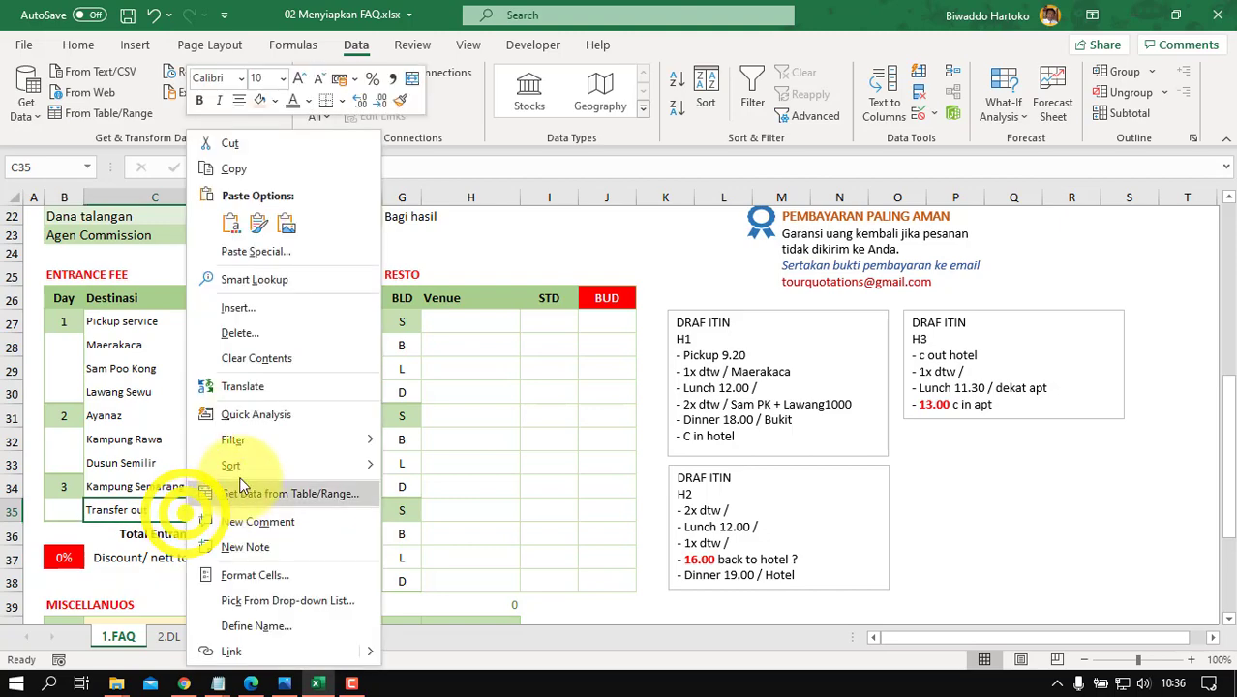
click(254, 575)
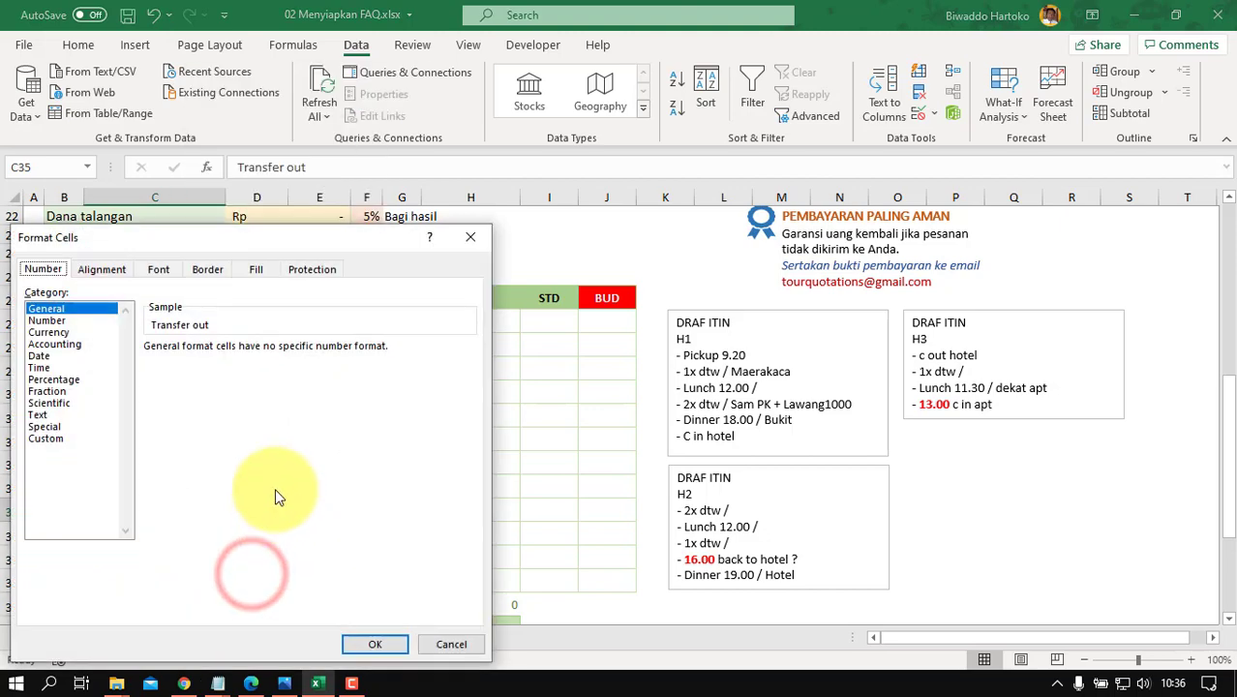
click(207, 269)
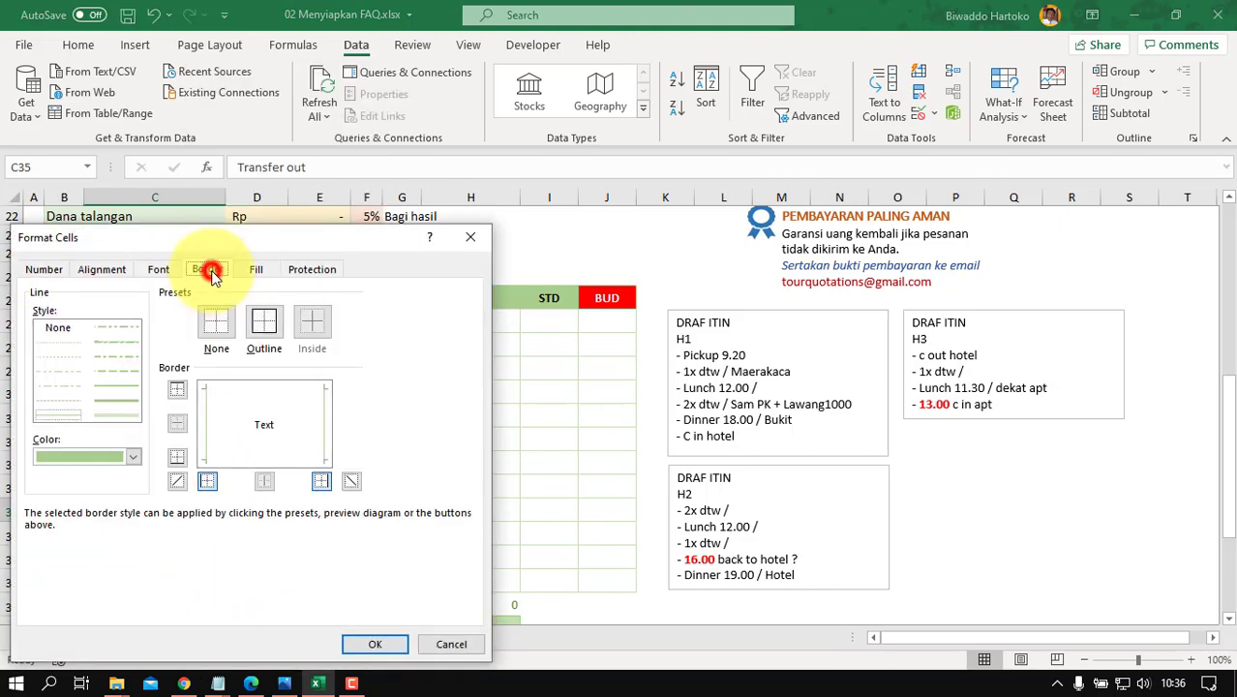
click(182, 459)
click(375, 644)
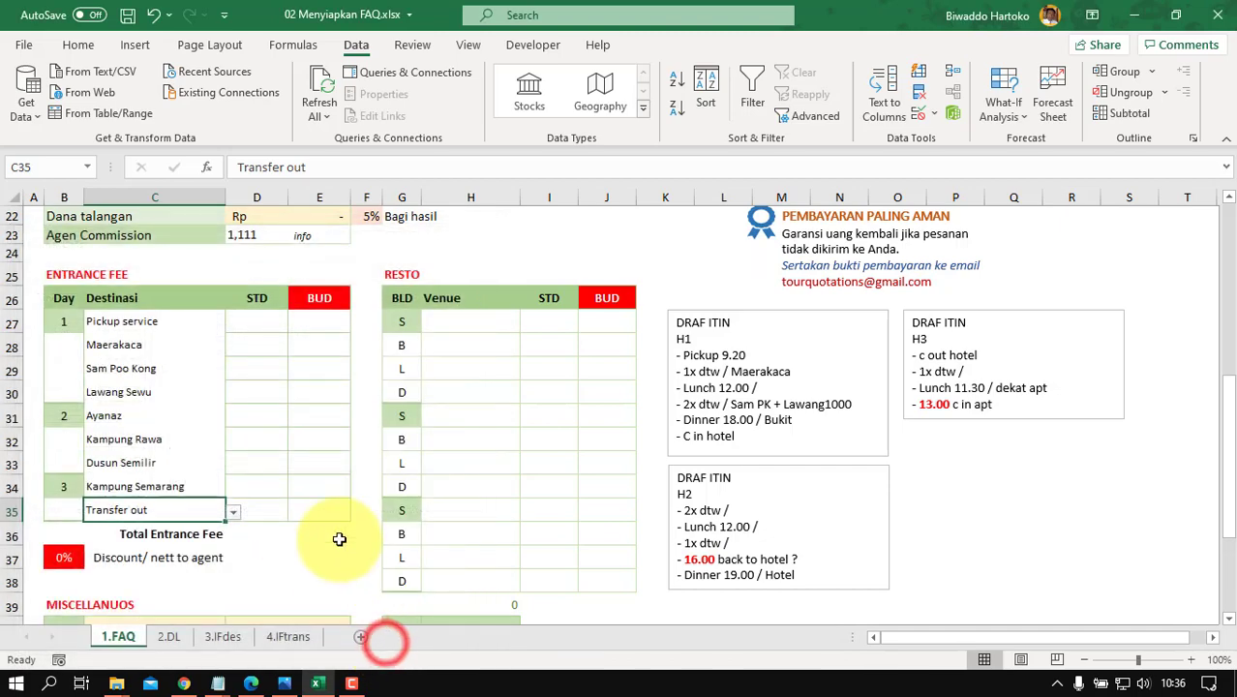
click(289, 513)
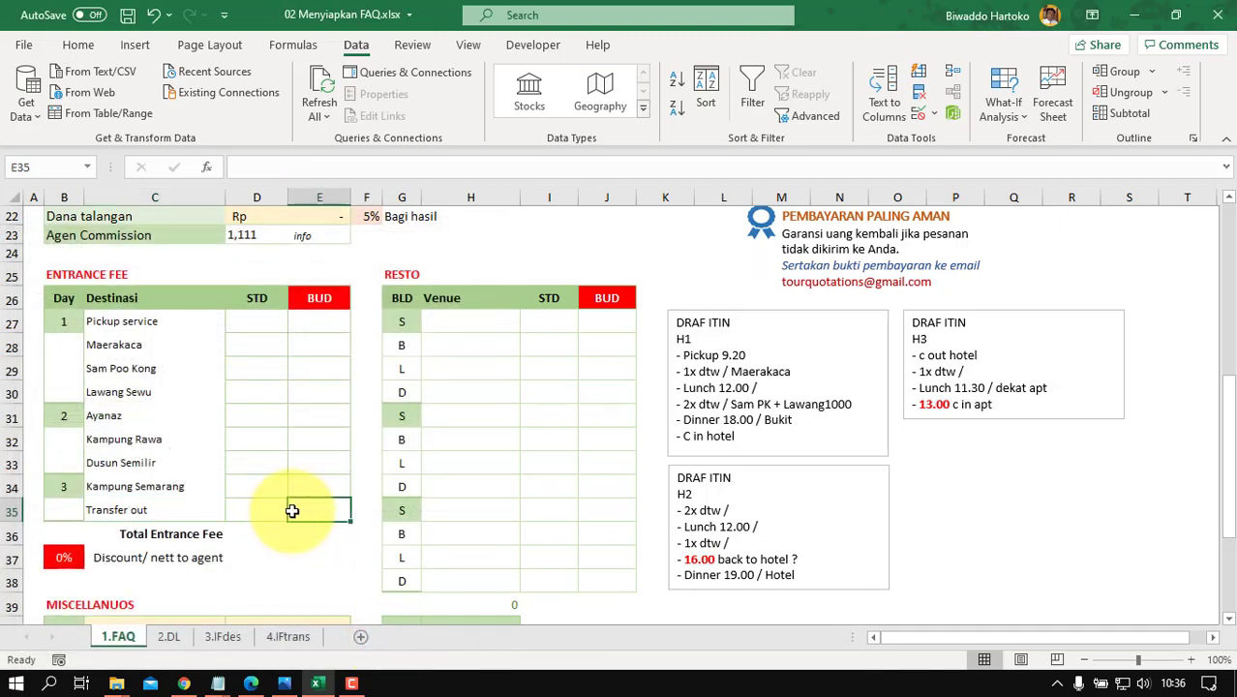
Step: Add top, inner horizontal and bottom borders to the destination cells C28:C34 in the Entrance Fee table
drag(114, 345, 202, 489)
right_click(206, 474)
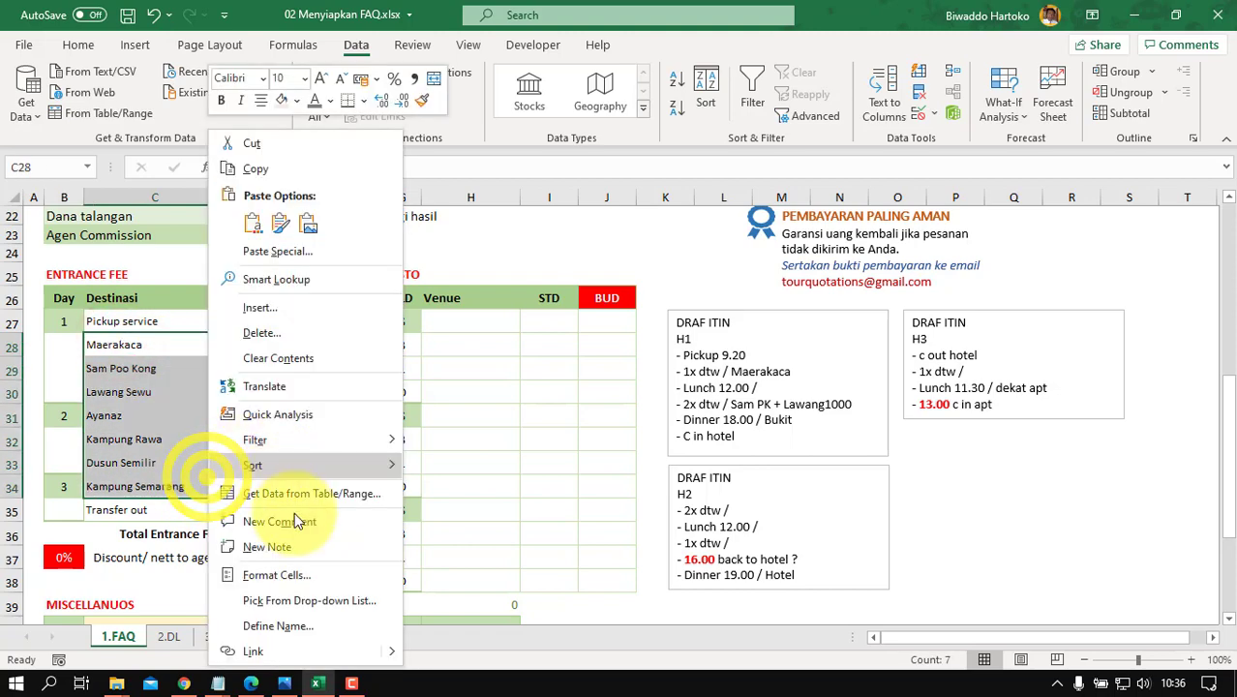
click(276, 575)
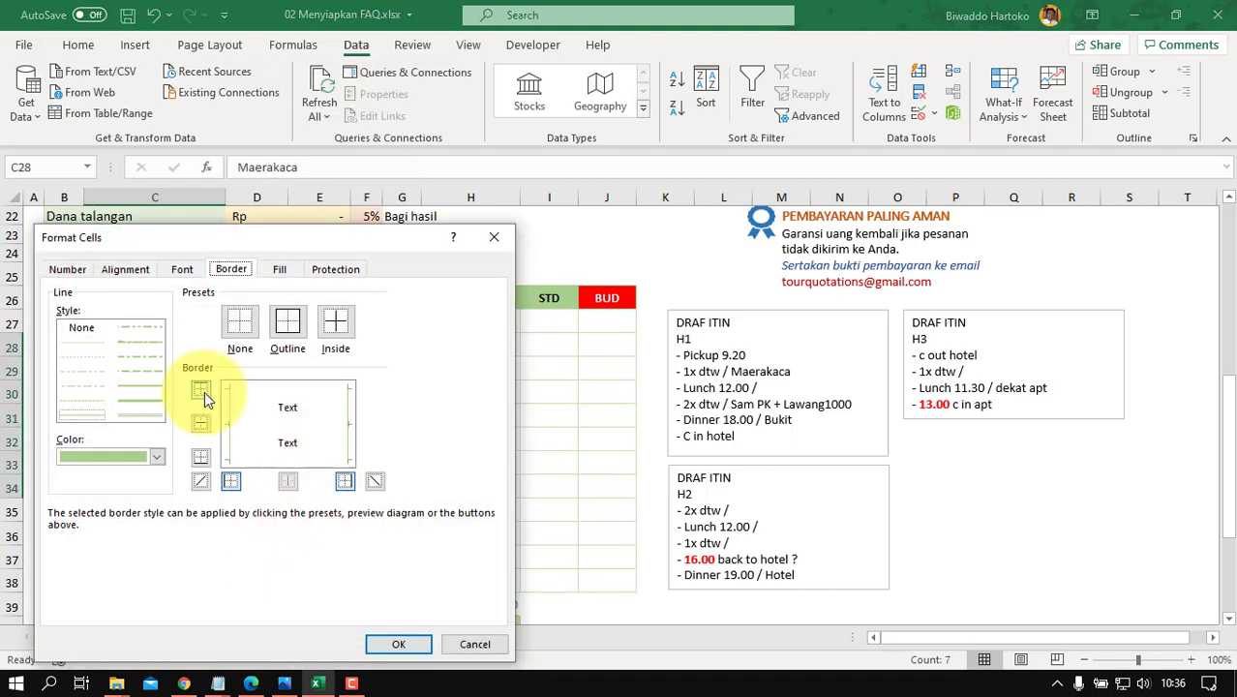
click(200, 390)
click(200, 423)
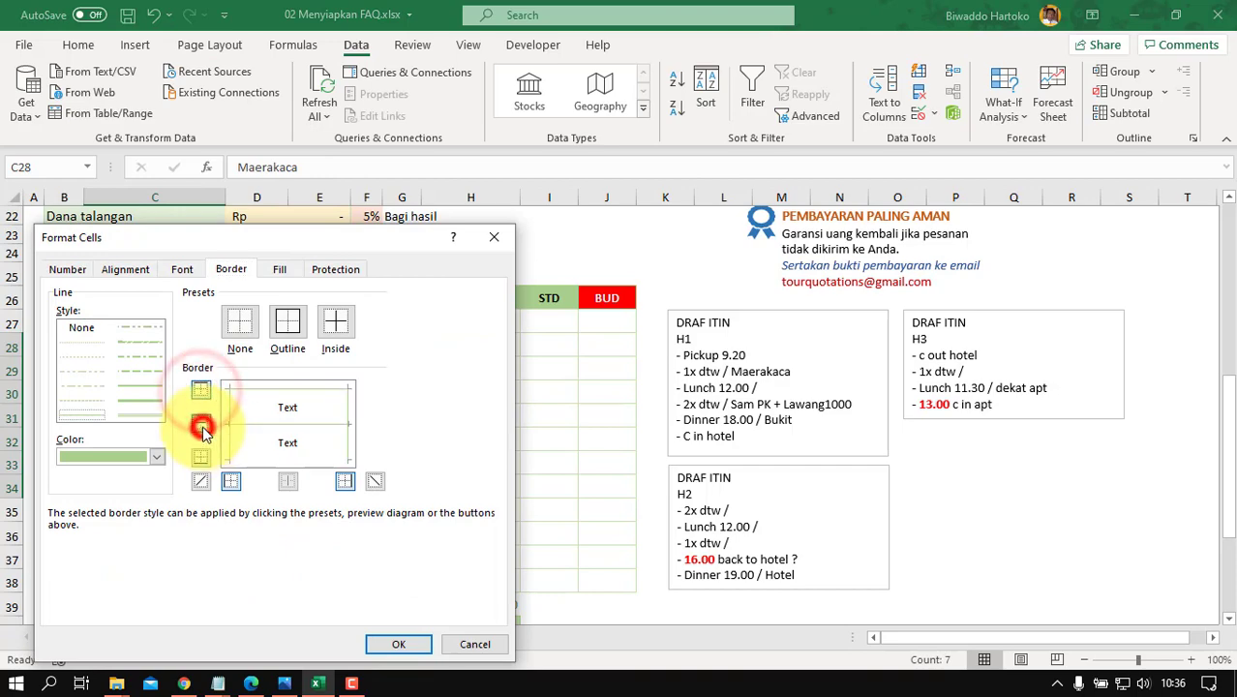
click(200, 456)
click(407, 644)
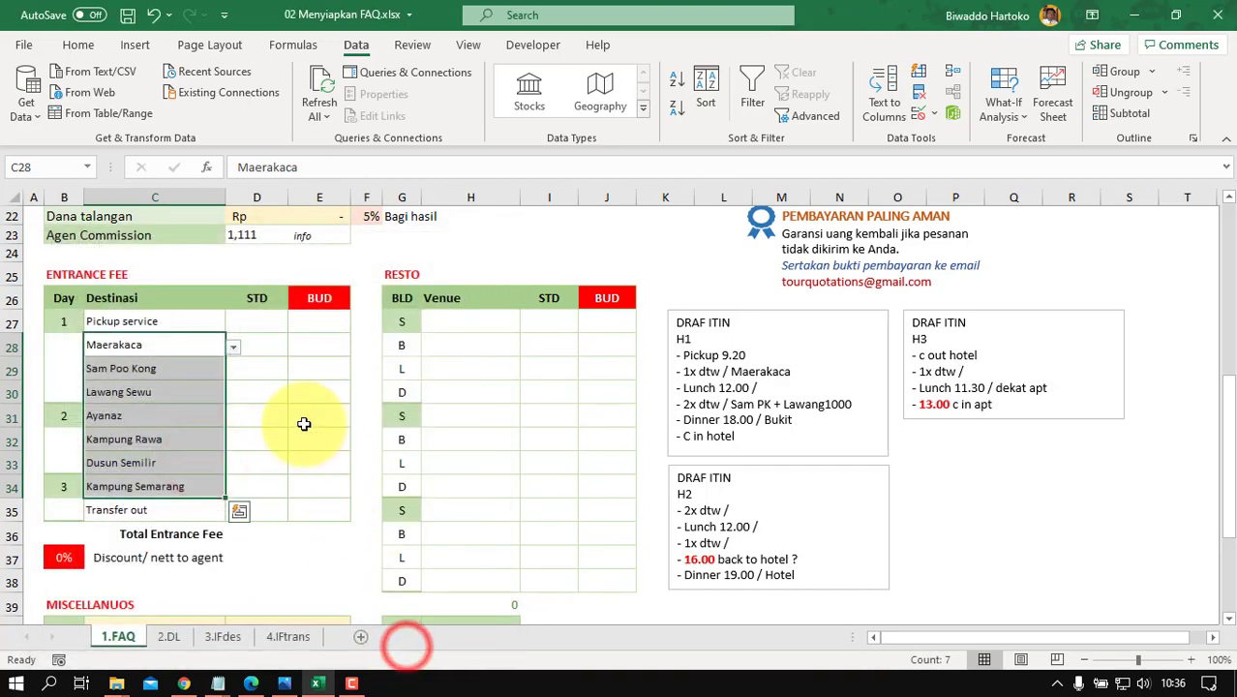
click(276, 411)
Step: Review the destination options available for the Day 1 entry in C27, keeping "Pickup service" as the choice
click(176, 326)
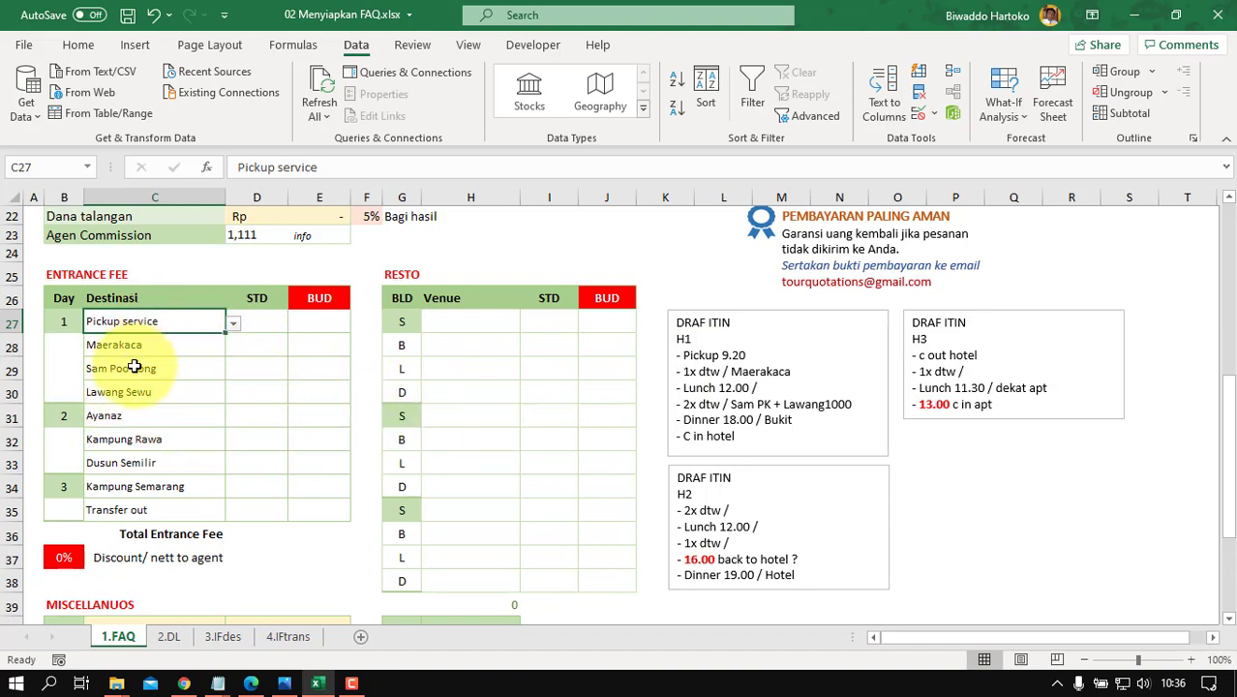
click(234, 323)
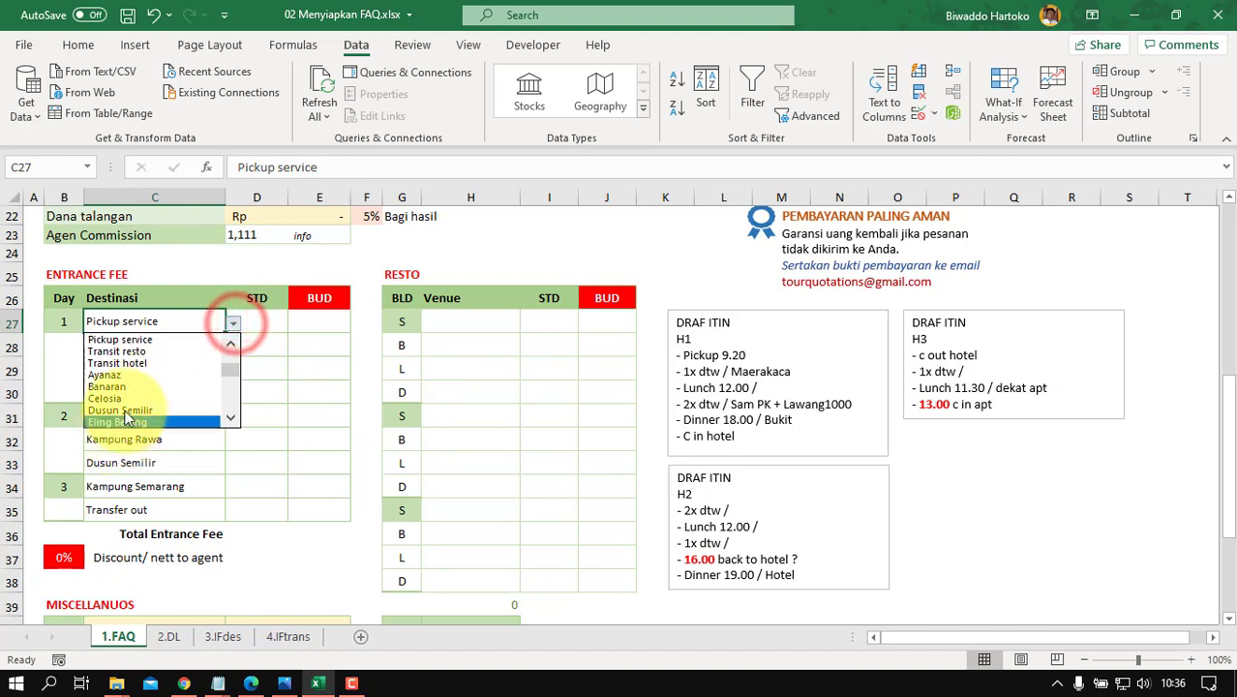
click(143, 340)
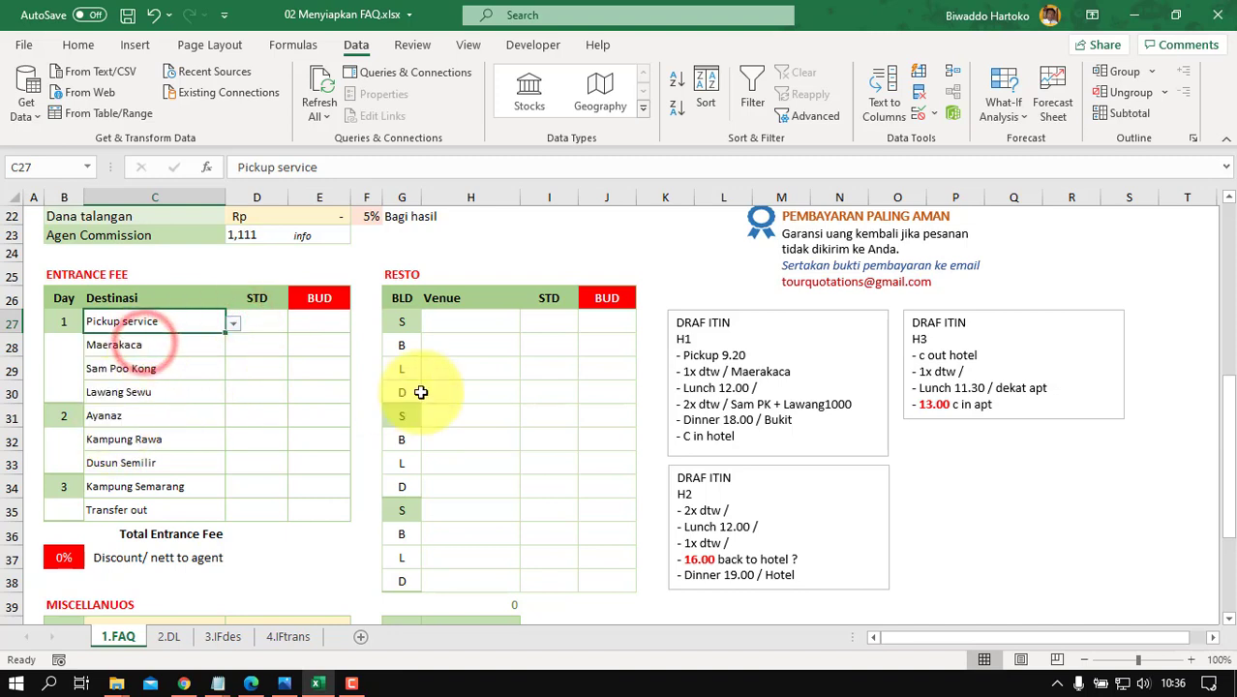
click(264, 320)
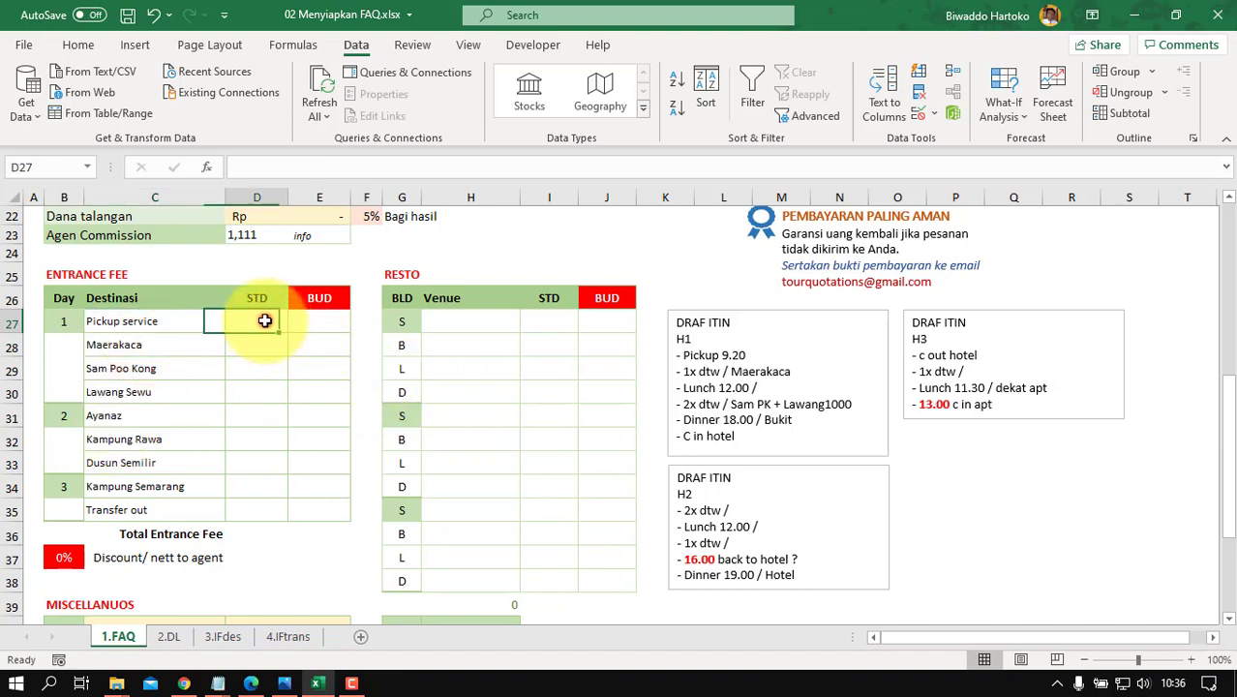
Step: Add list data validation with the source =refreshment to the first snack venue cell, H27, in the Resto table
click(468, 317)
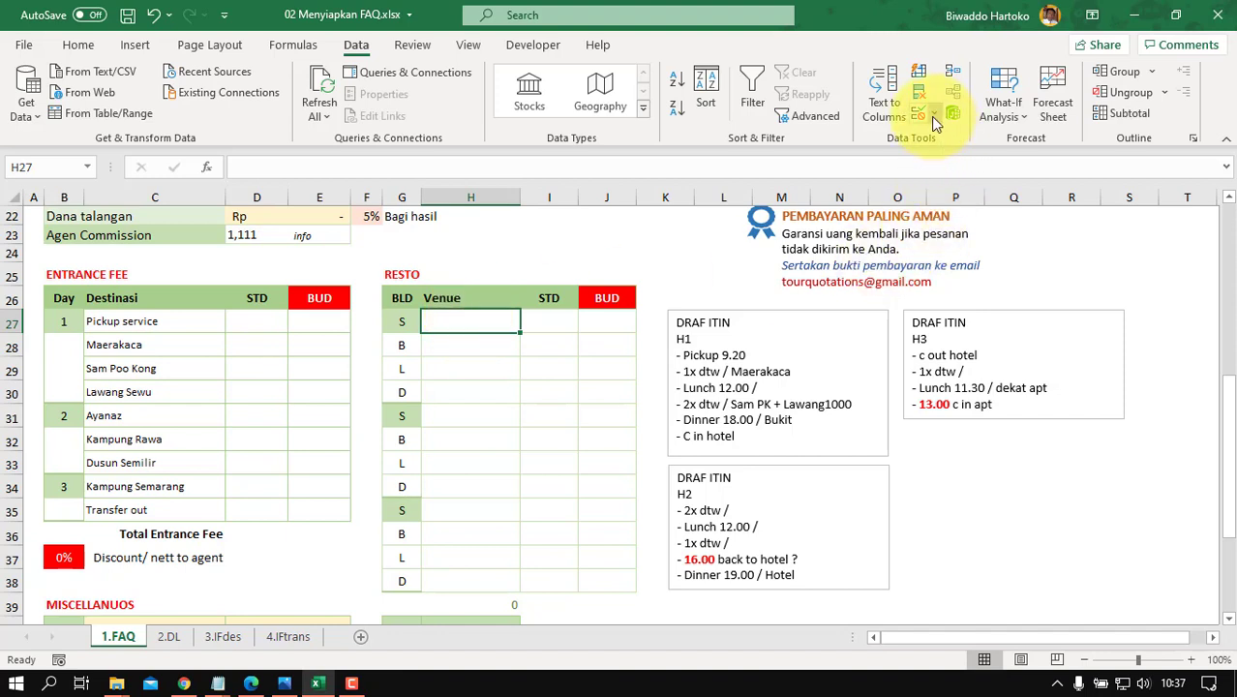
click(404, 320)
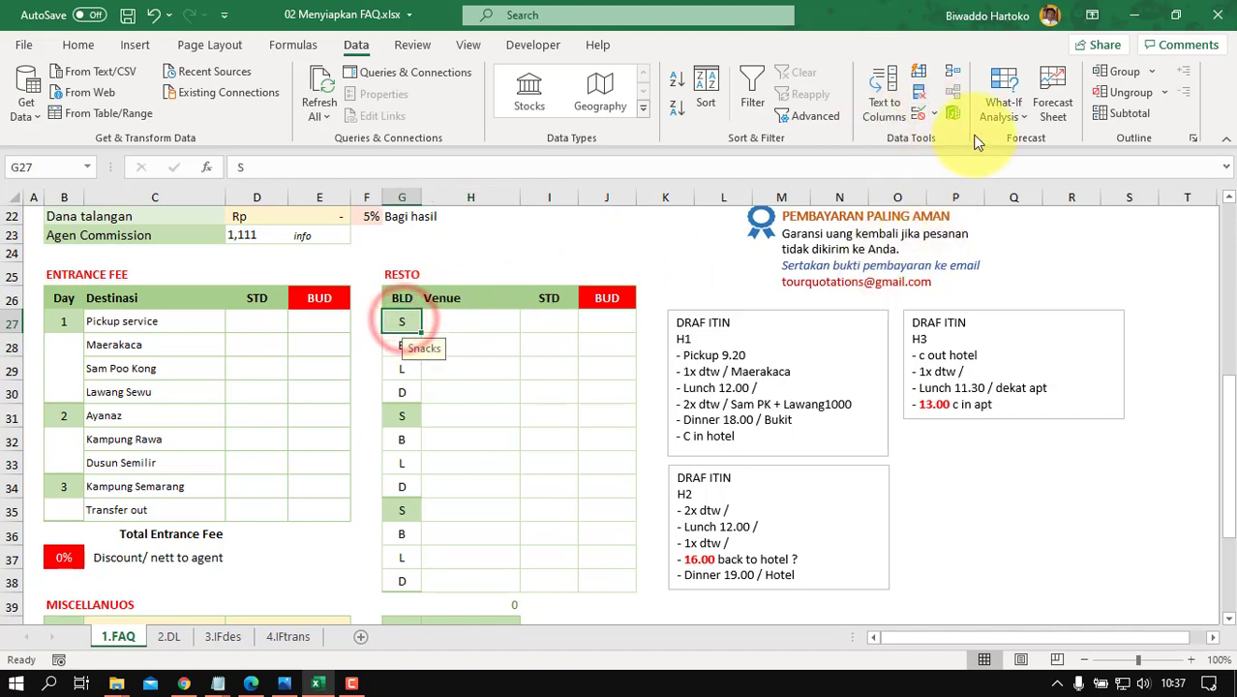
click(470, 313)
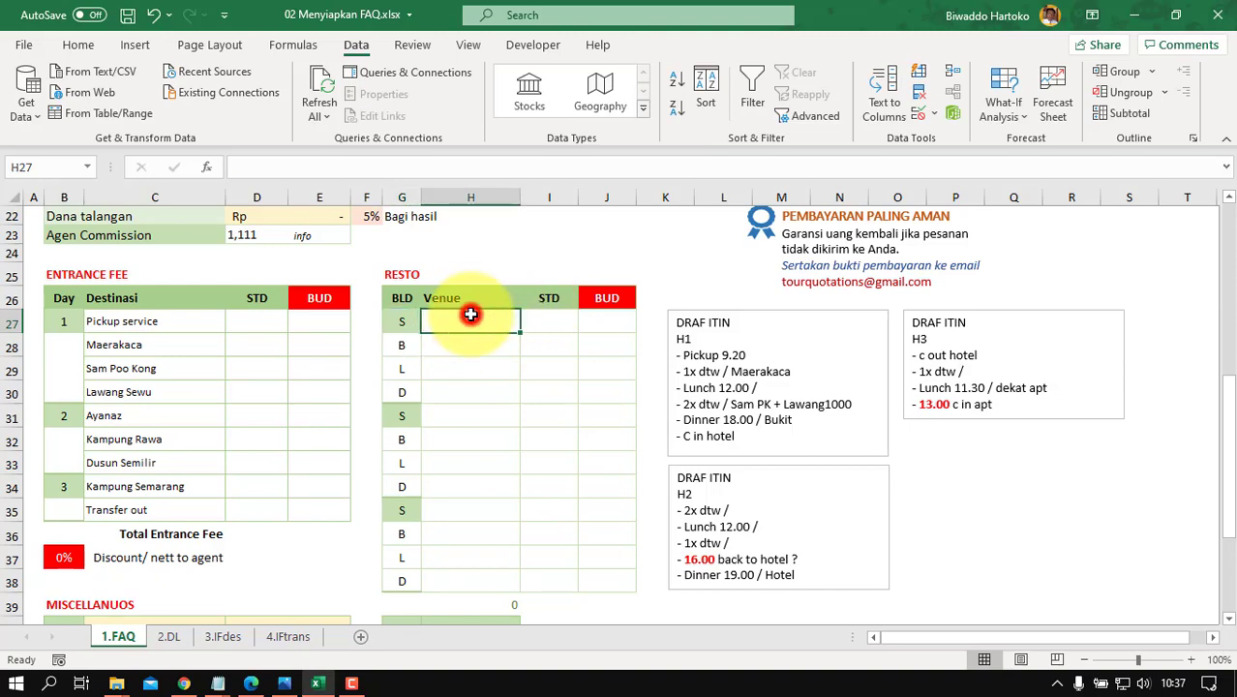
click(935, 116)
click(953, 137)
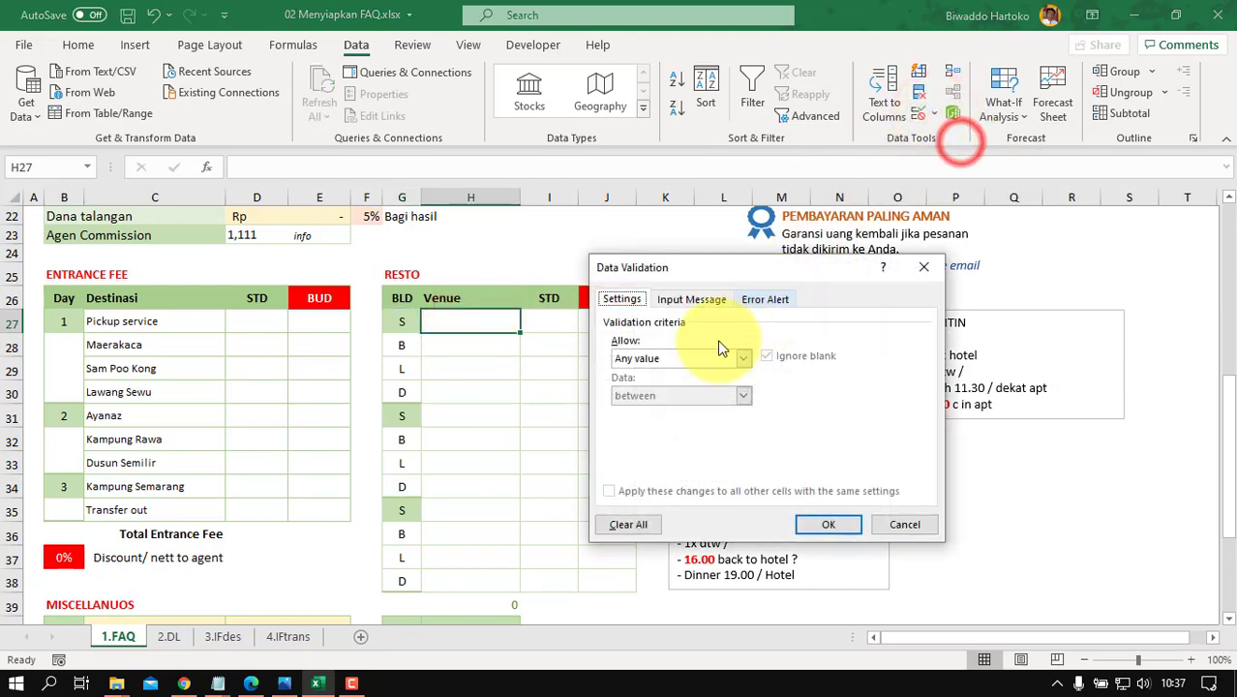
click(720, 364)
click(657, 405)
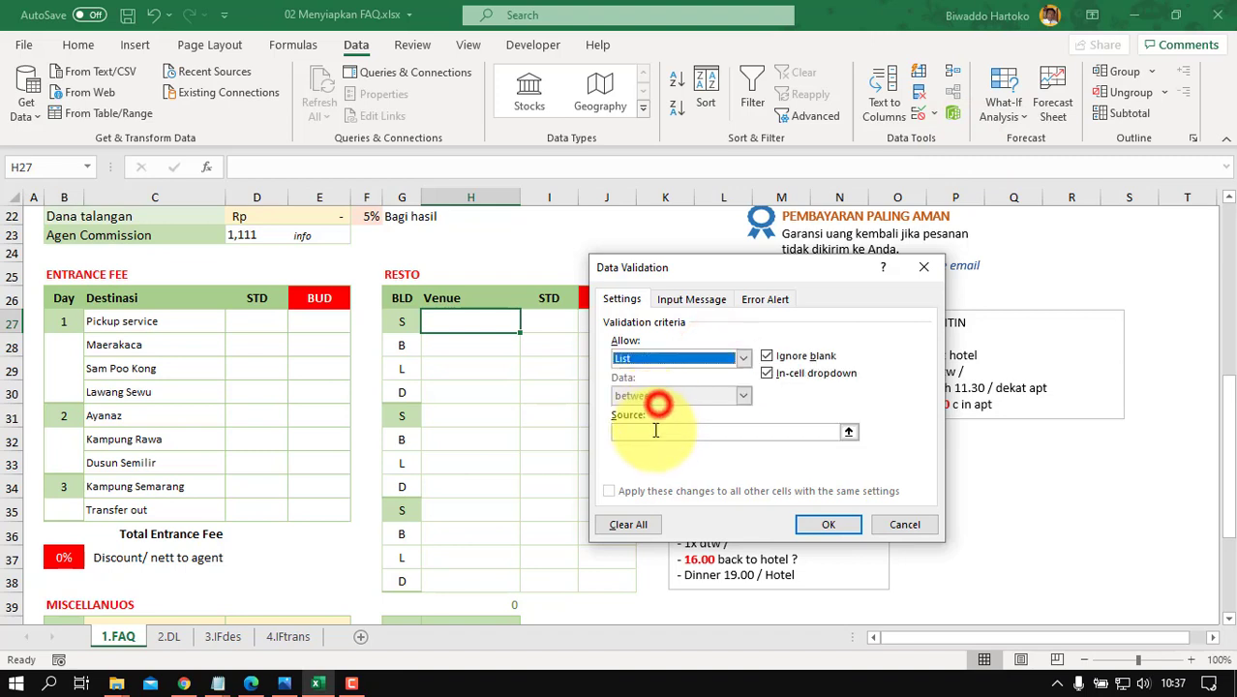
click(654, 433)
text(=refreshment)
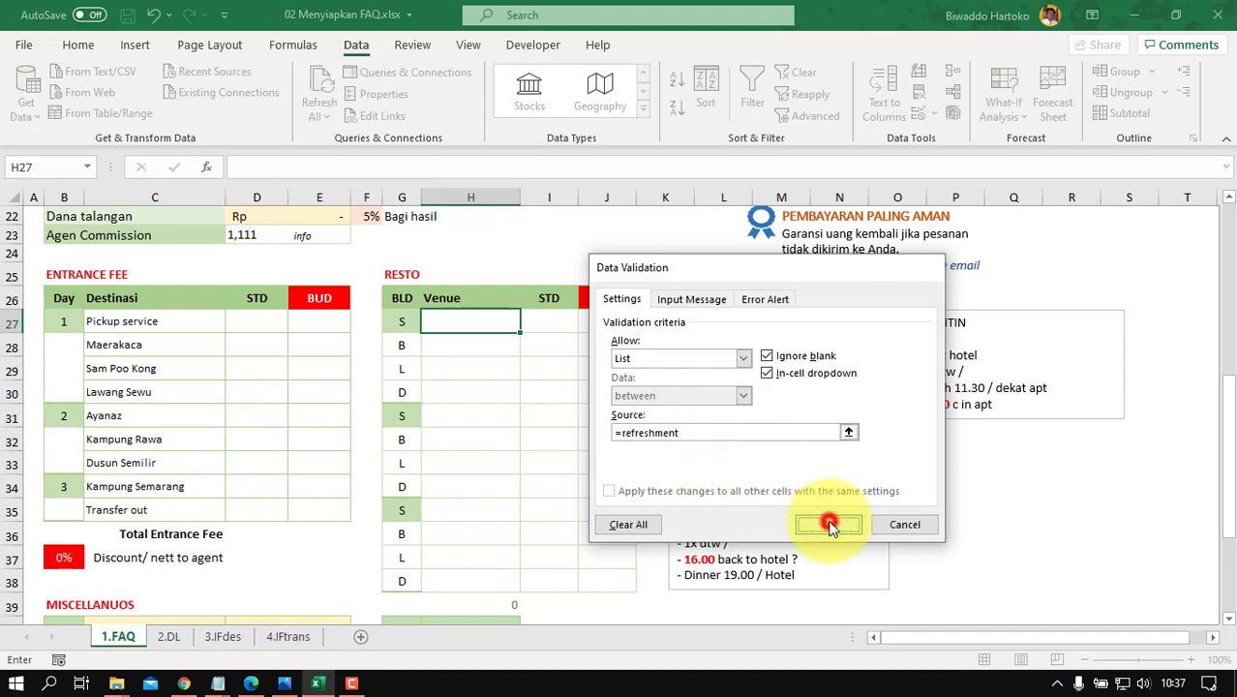
click(828, 524)
Step: Choose "Snack box" as the venue in H27 and copy that cell to the other snack rows, H31 and H35
click(529, 322)
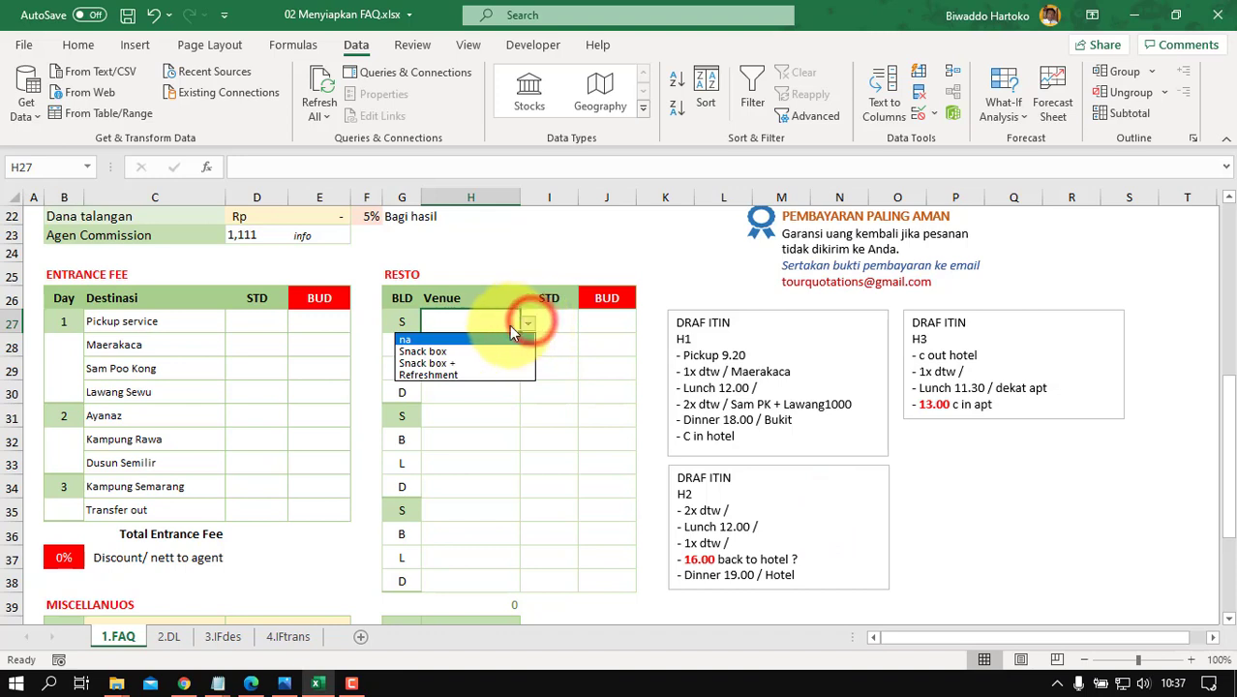
click(431, 352)
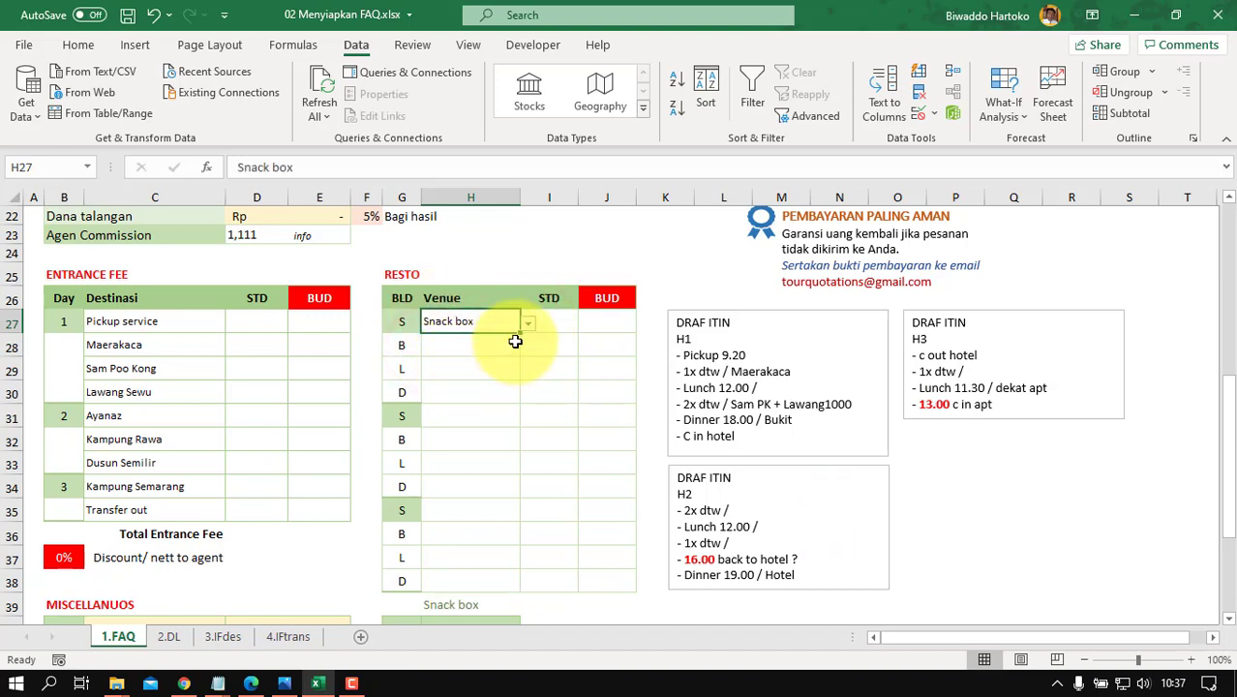
key(ctrl+c)
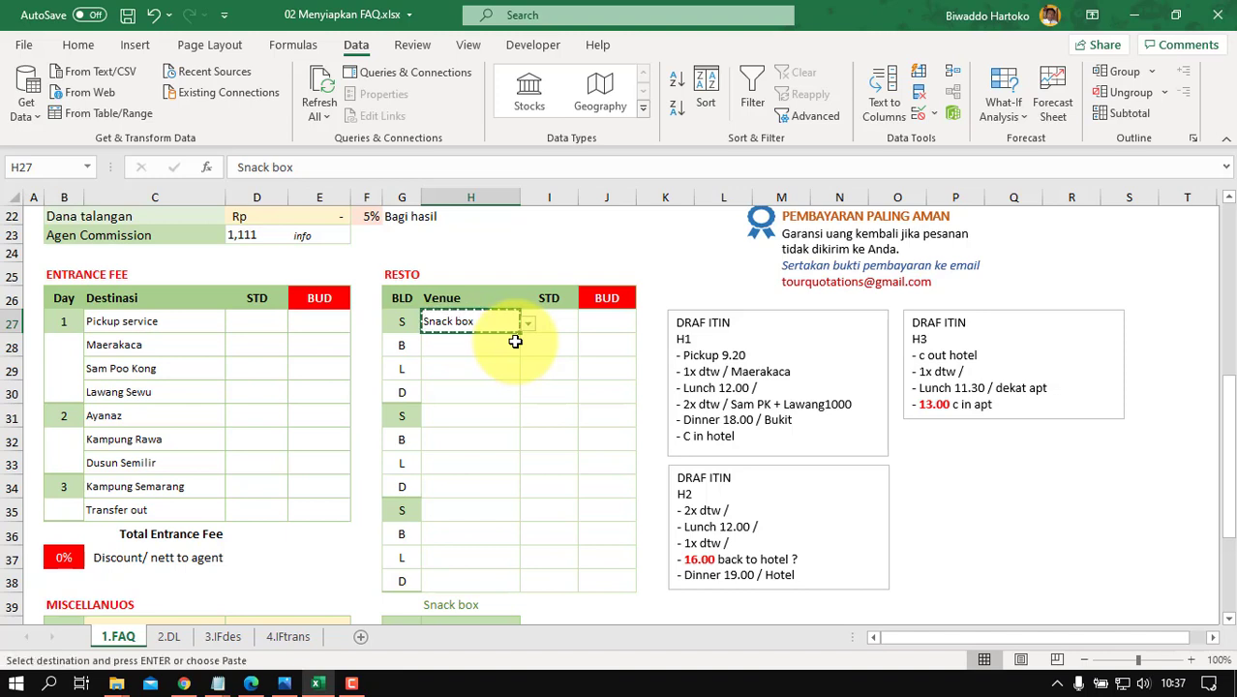
click(483, 414)
key(Return)
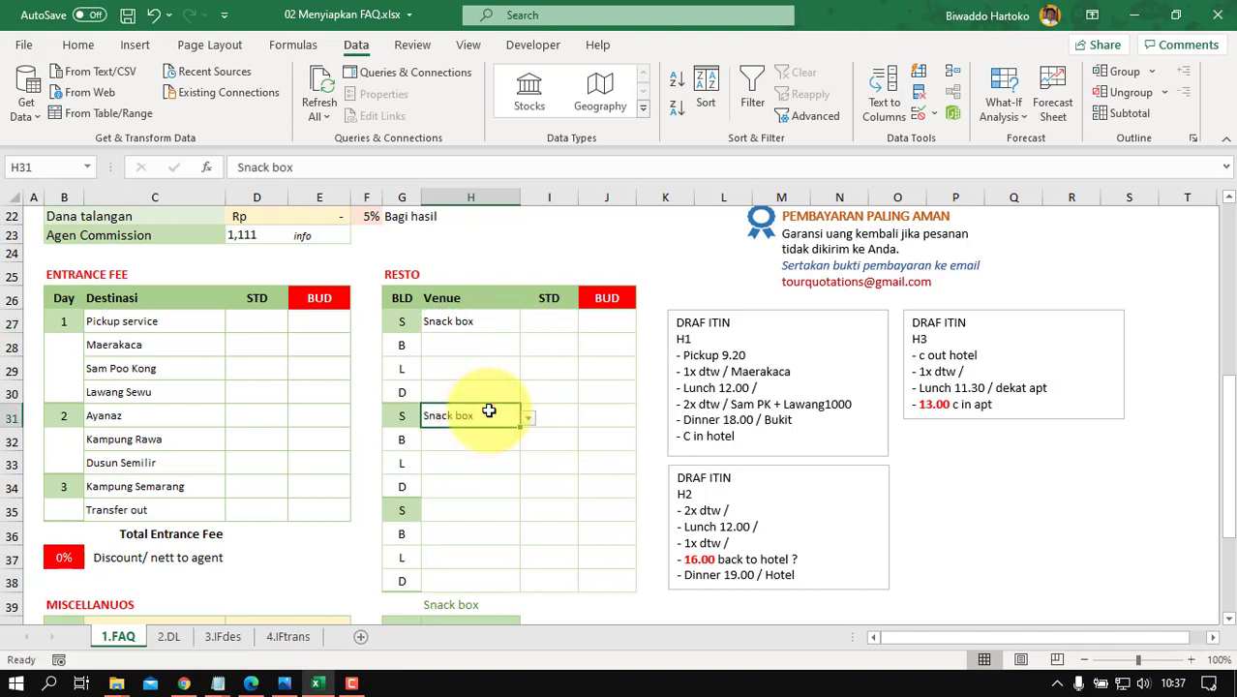
key(ctrl+c)
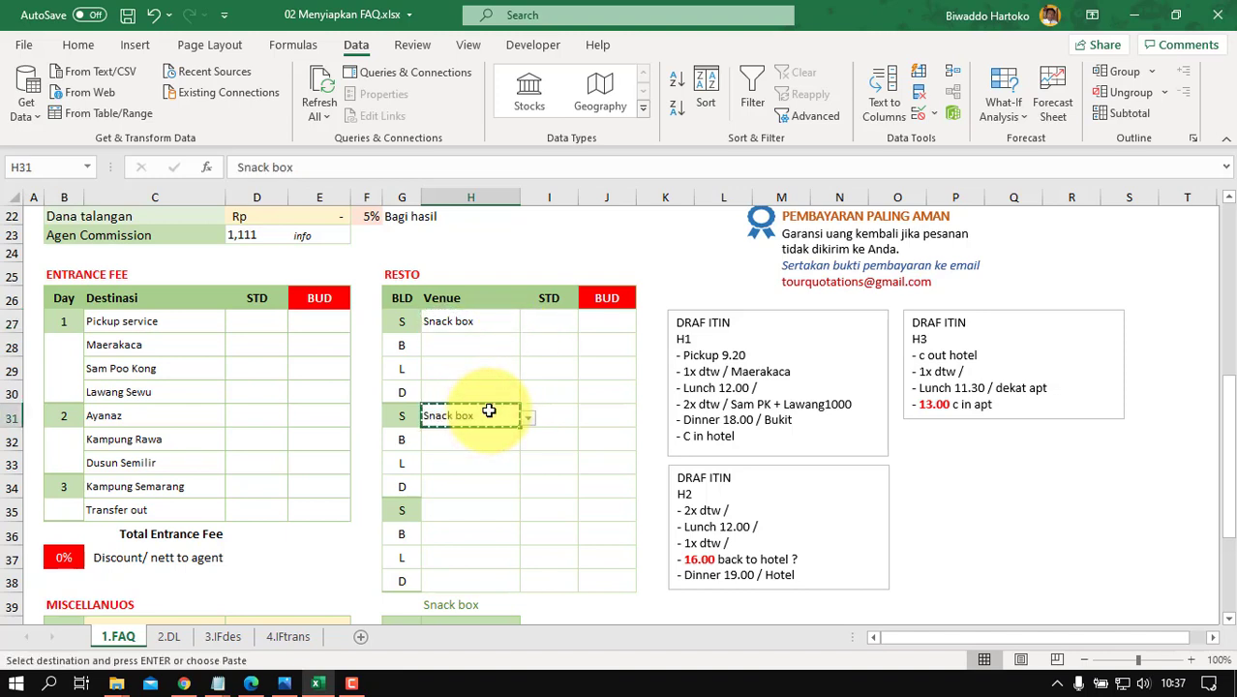
click(468, 504)
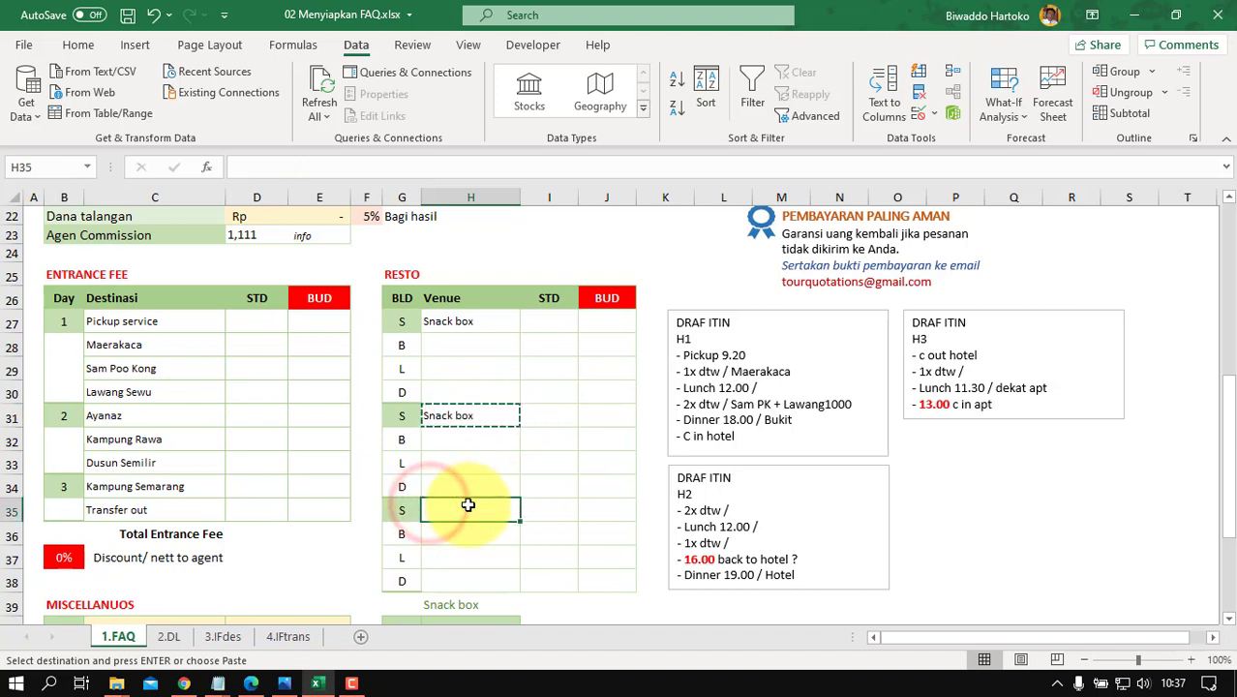
key(Return)
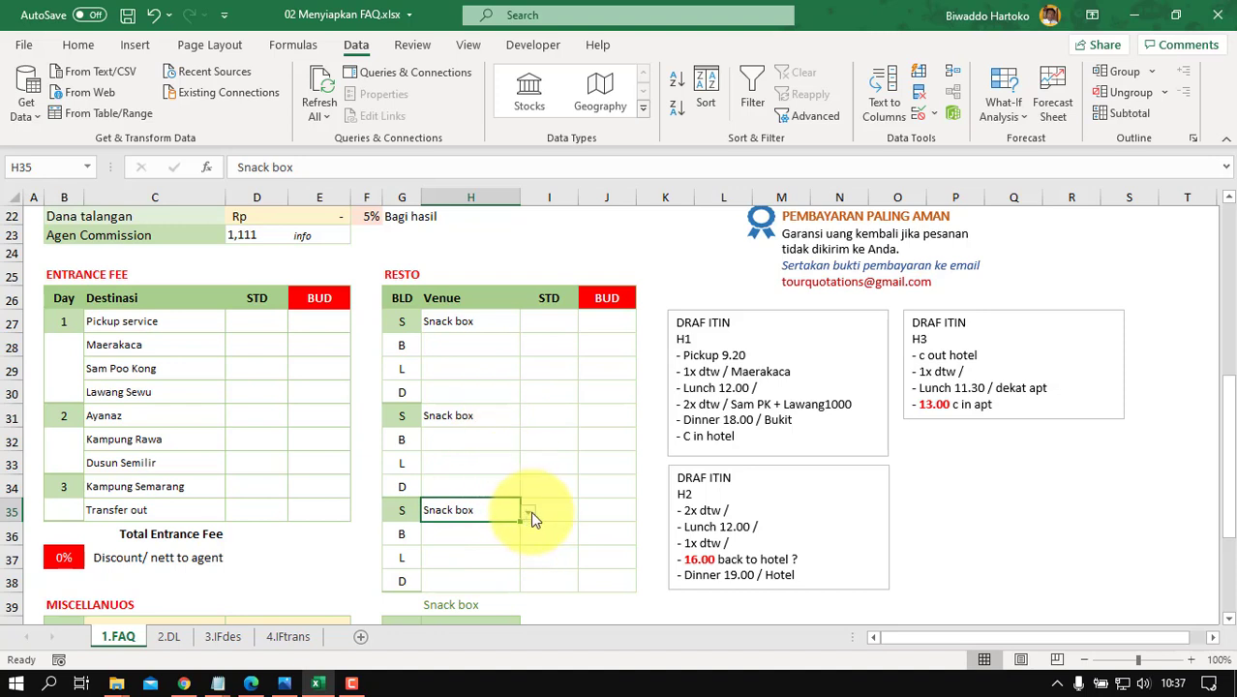
Step: Change the Day 3 and Day 2 snack venues in H35 and H31 to "na"
click(529, 512)
click(424, 529)
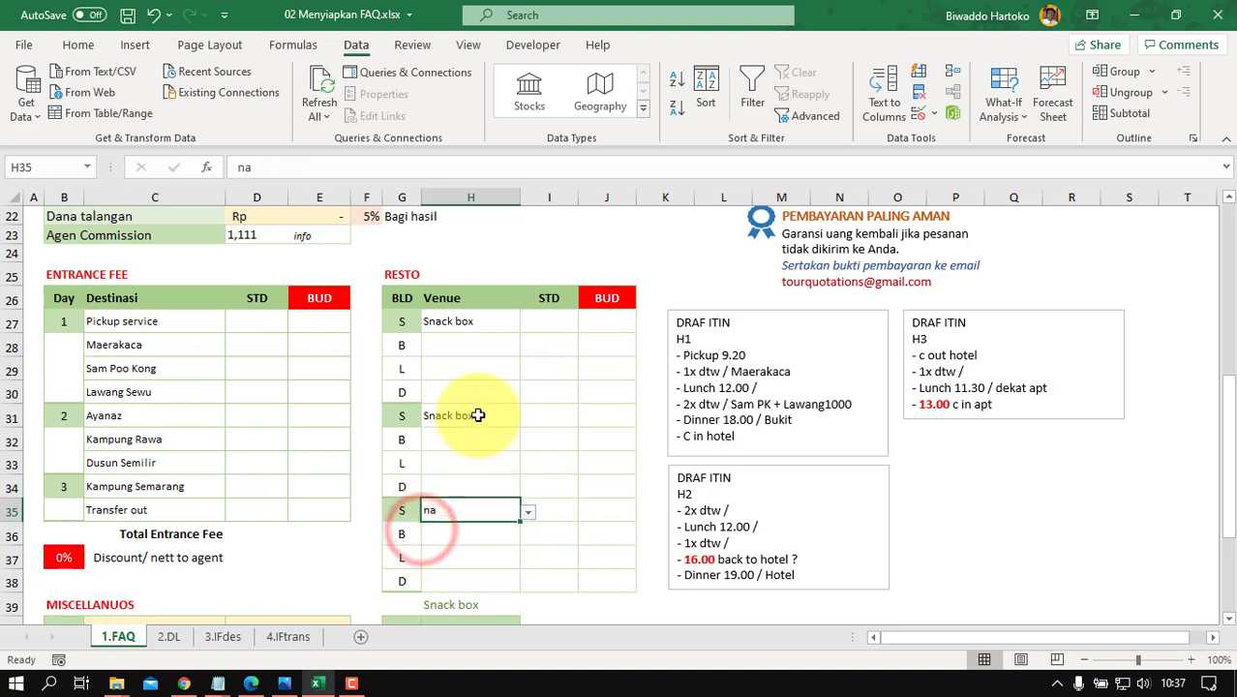
click(477, 416)
click(529, 417)
click(450, 436)
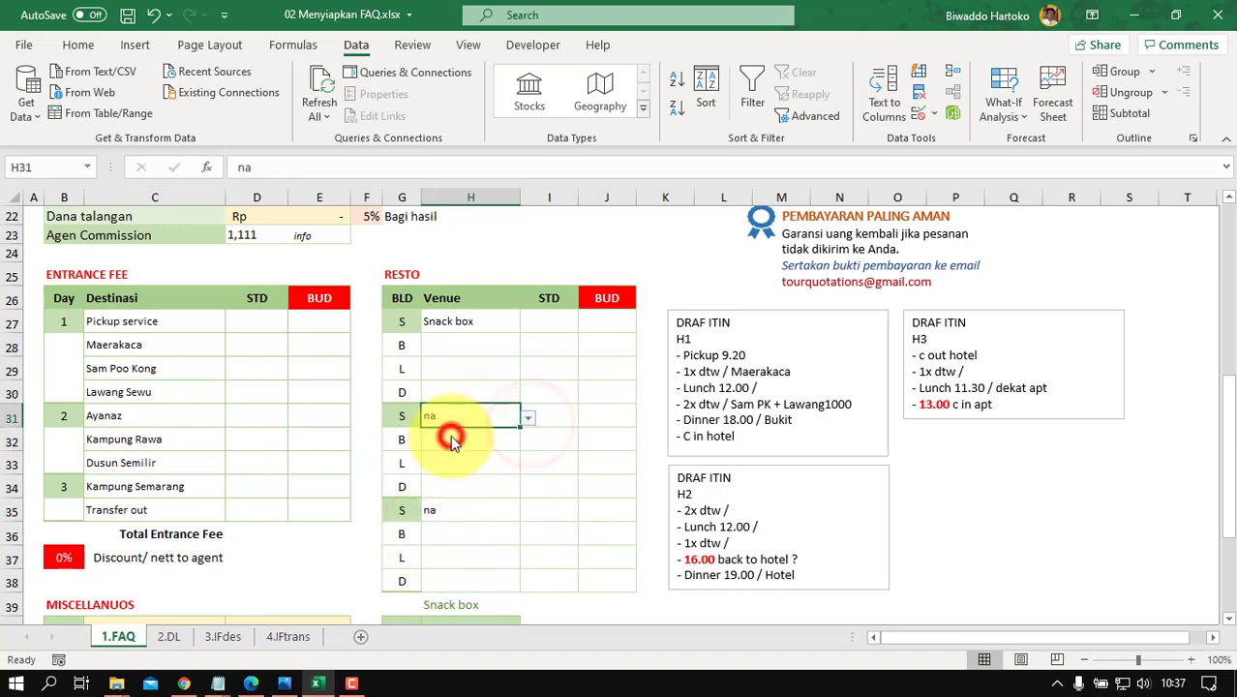
Step: Add list data validation with the source =resto_srg to the Day 1 breakfast venue cell, H28
click(464, 342)
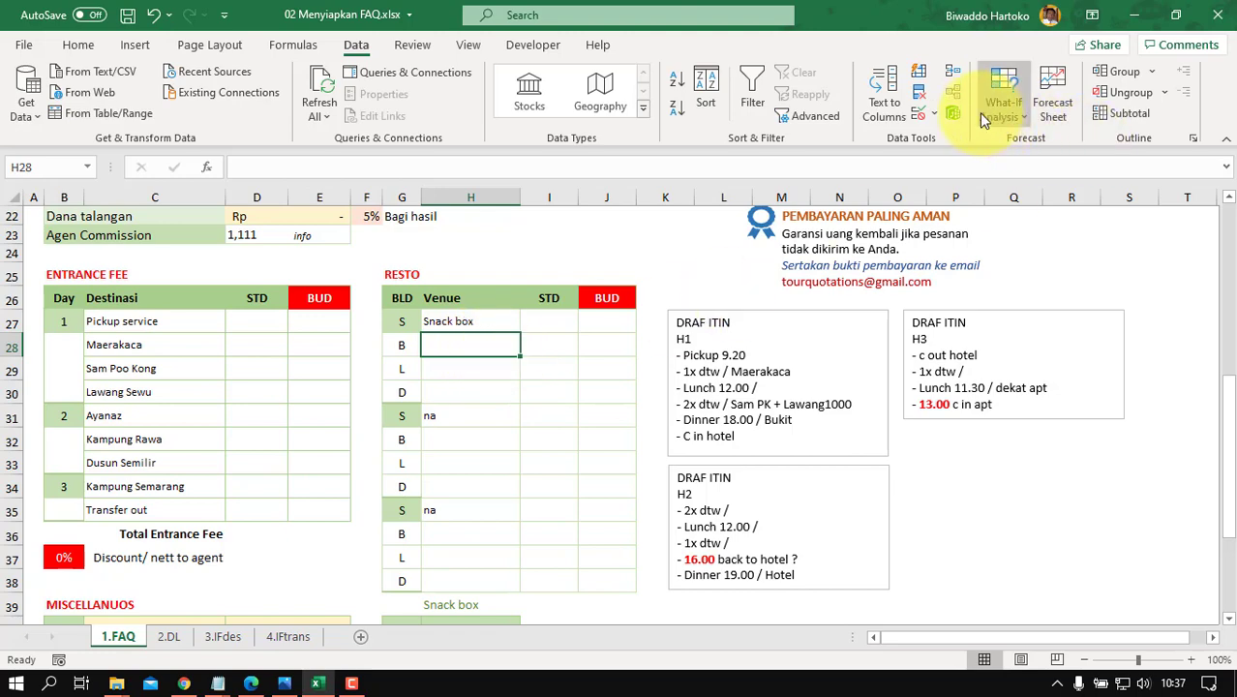
click(937, 114)
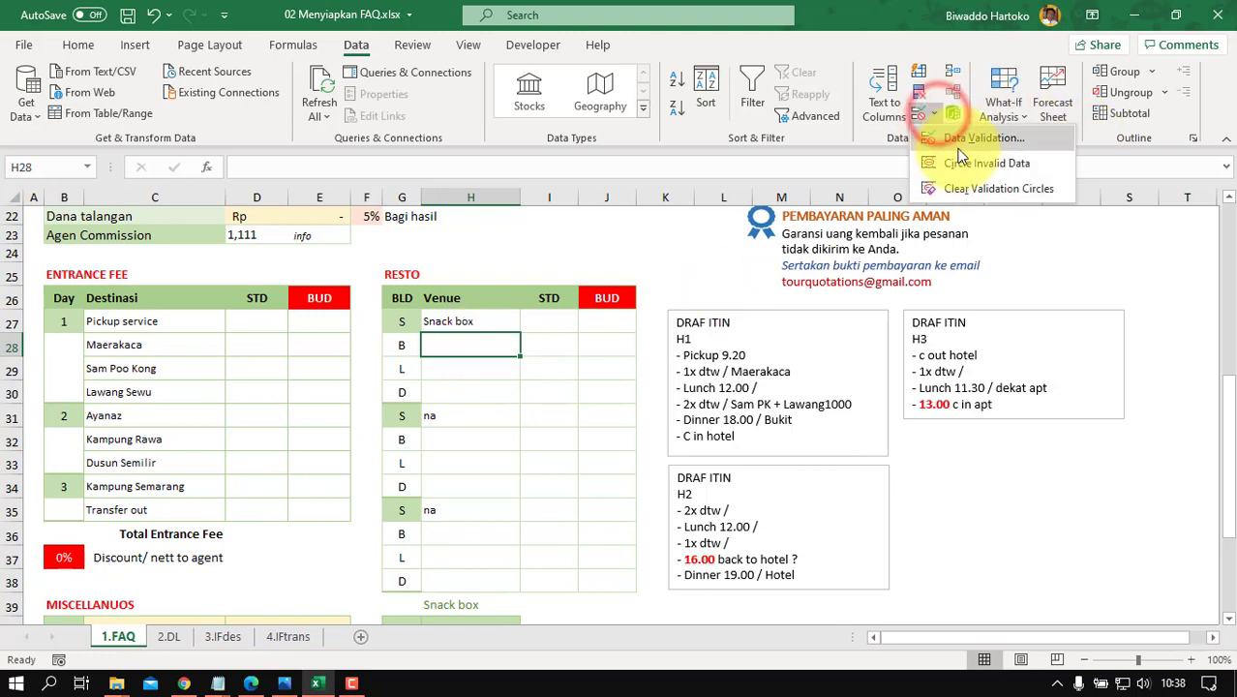
click(963, 141)
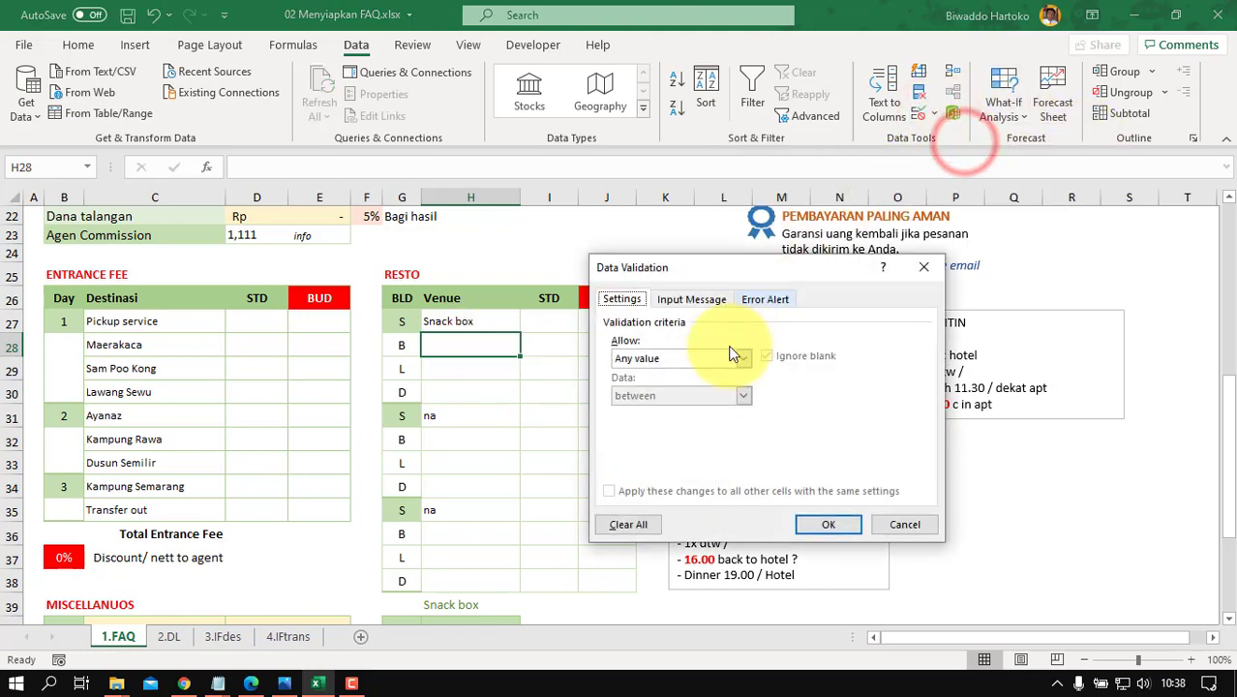
click(757, 359)
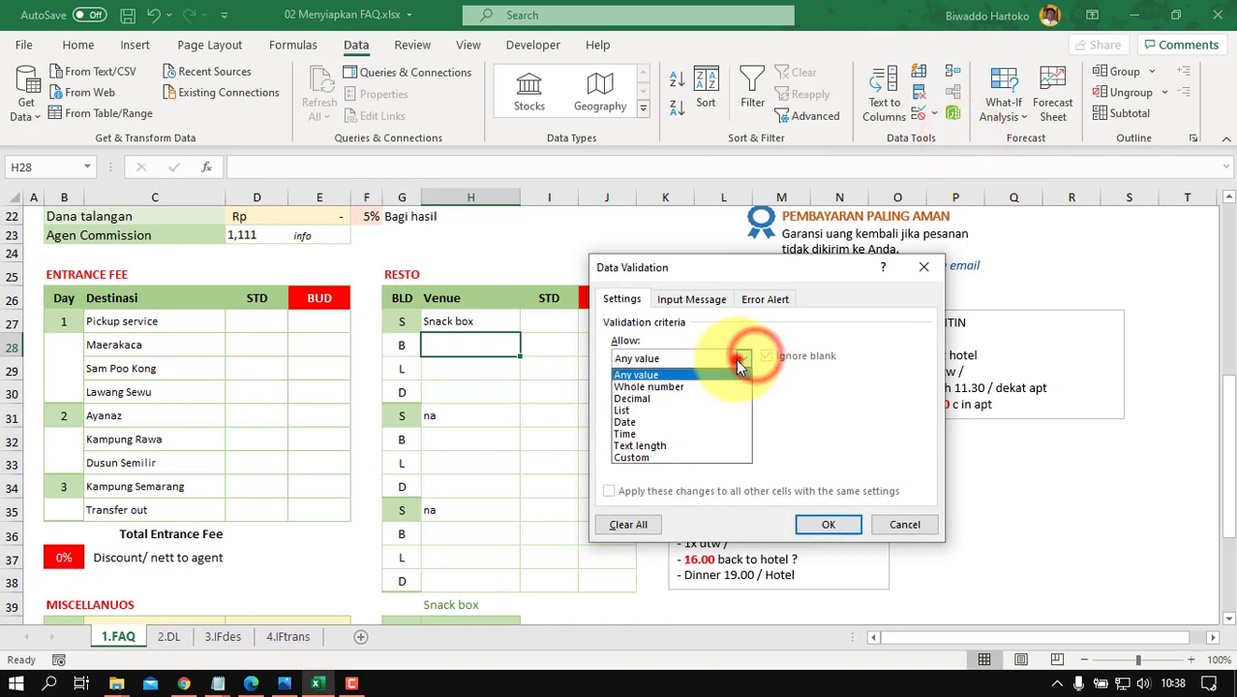
click(639, 409)
click(647, 432)
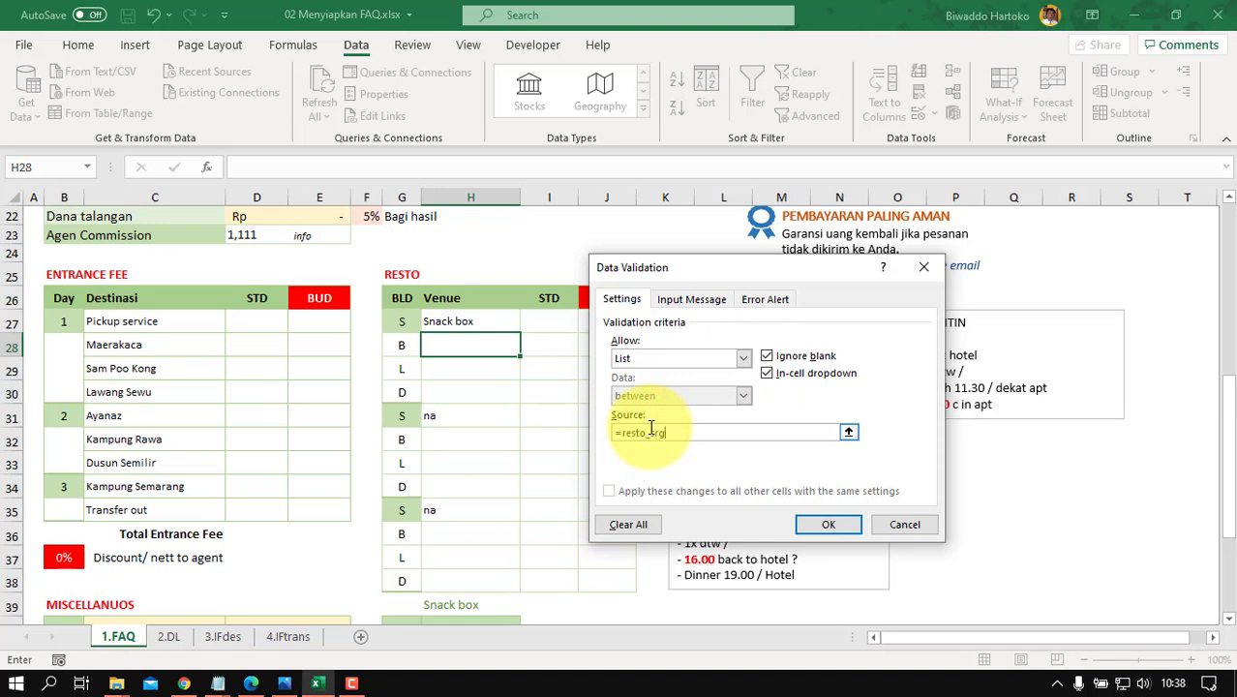
click(833, 526)
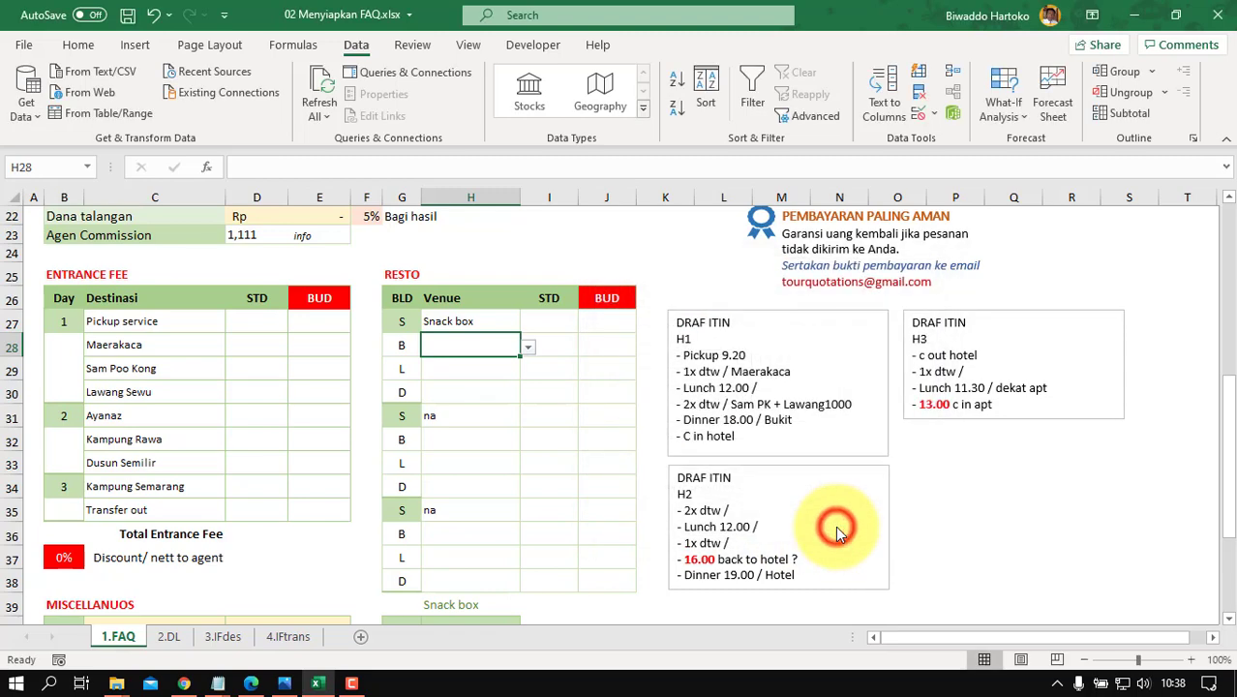
Step: Choose "No meal" for the Day 1 breakfast in H28 and fill it down through H30
click(528, 346)
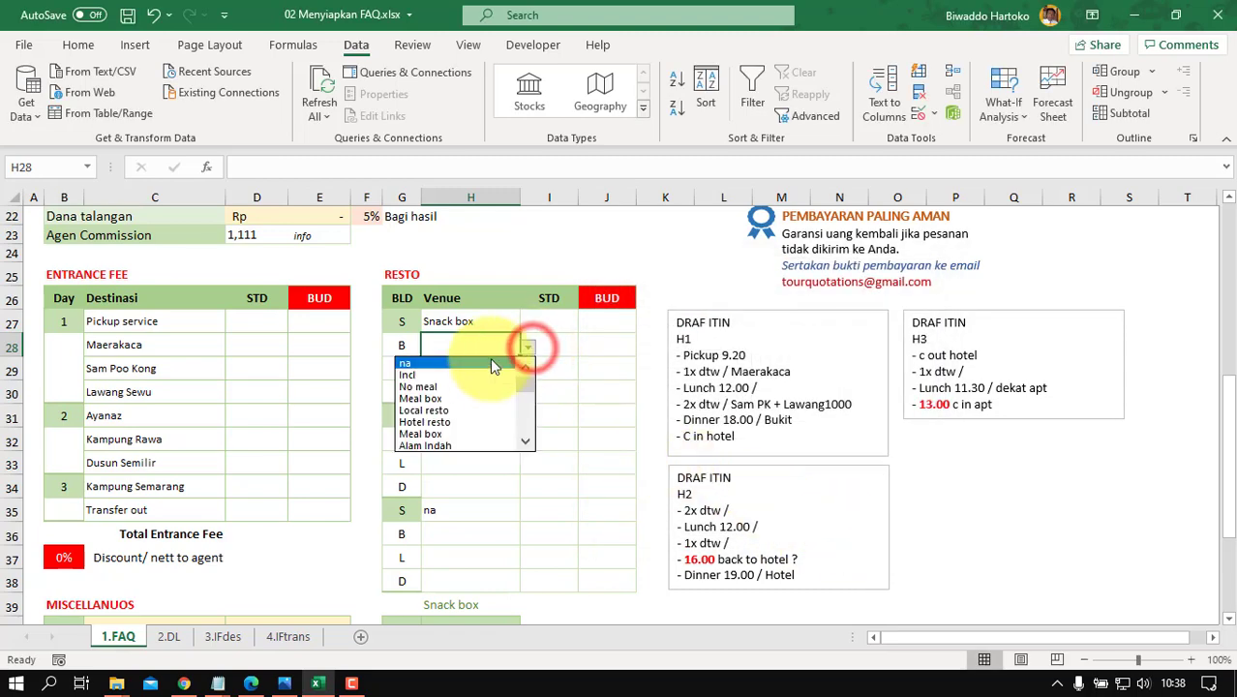
click(429, 388)
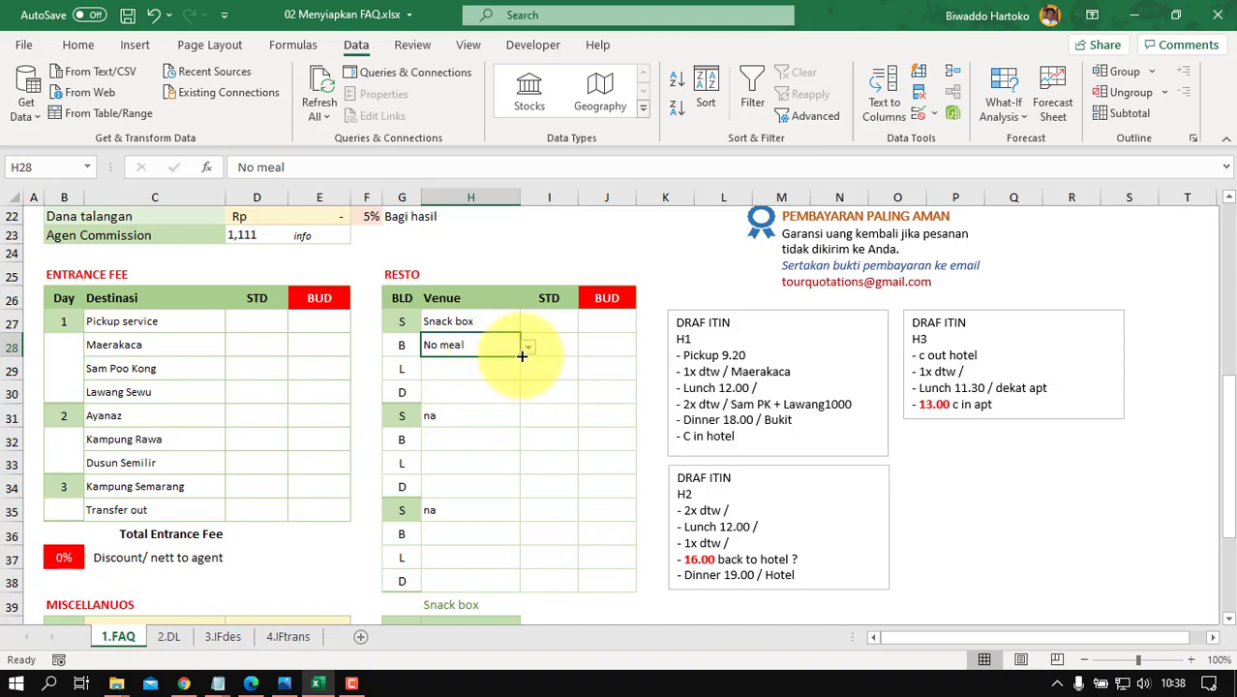
drag(520, 360, 520, 400)
Step: Choose "Kampung Laut" as the Day 1 lunch venue in H29
click(492, 368)
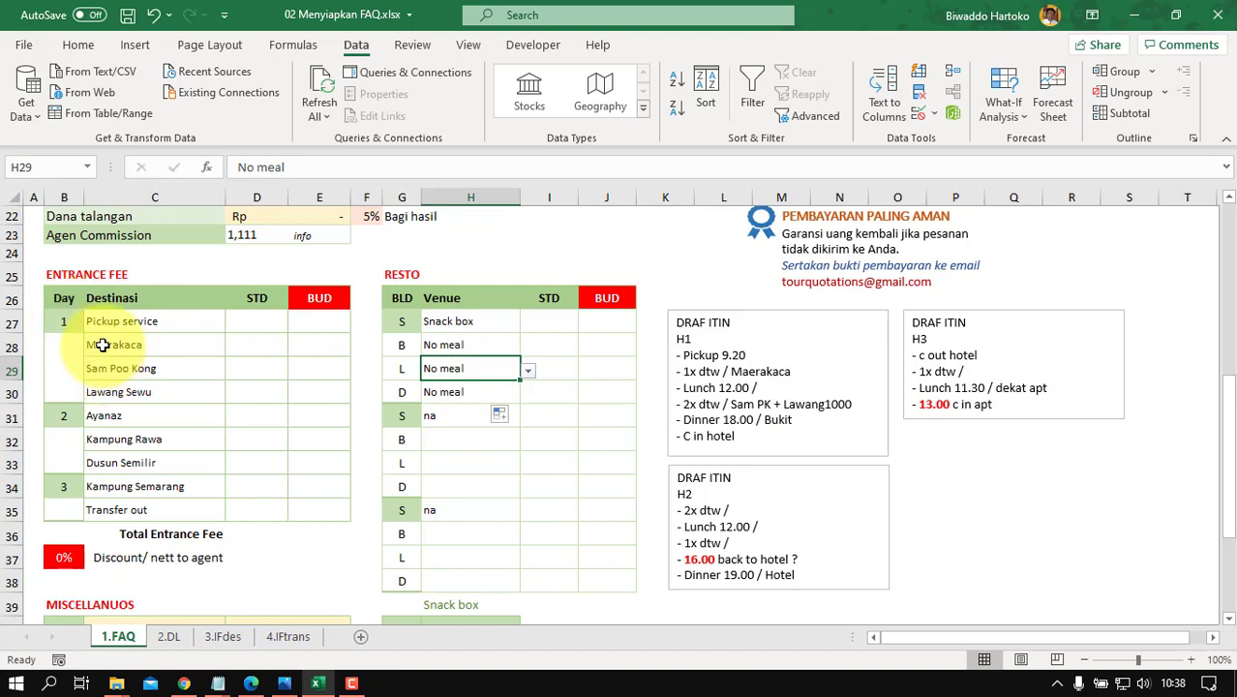
click(528, 372)
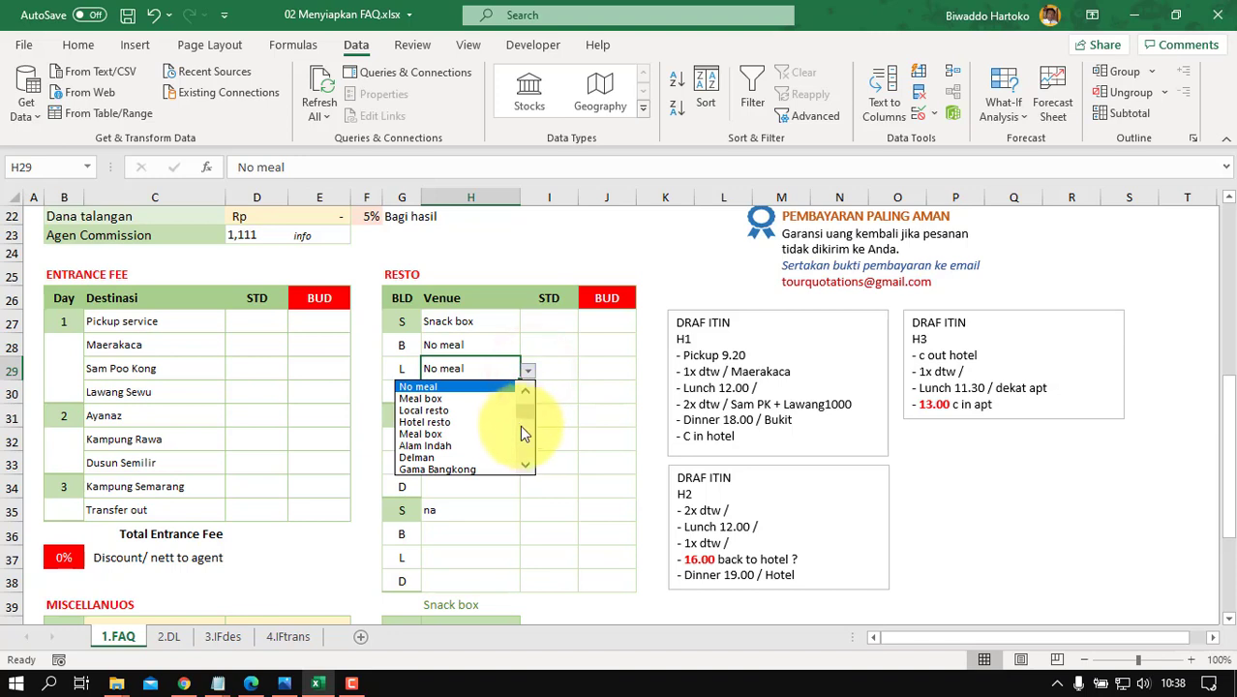
click(529, 416)
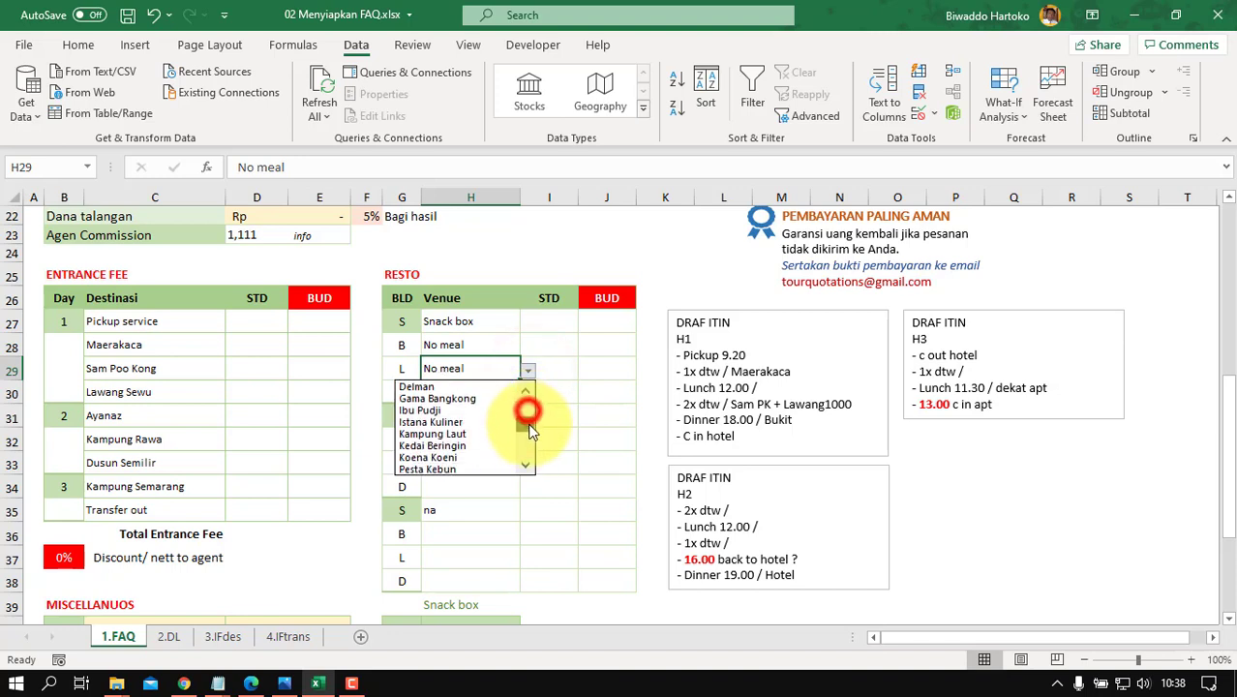
click(459, 438)
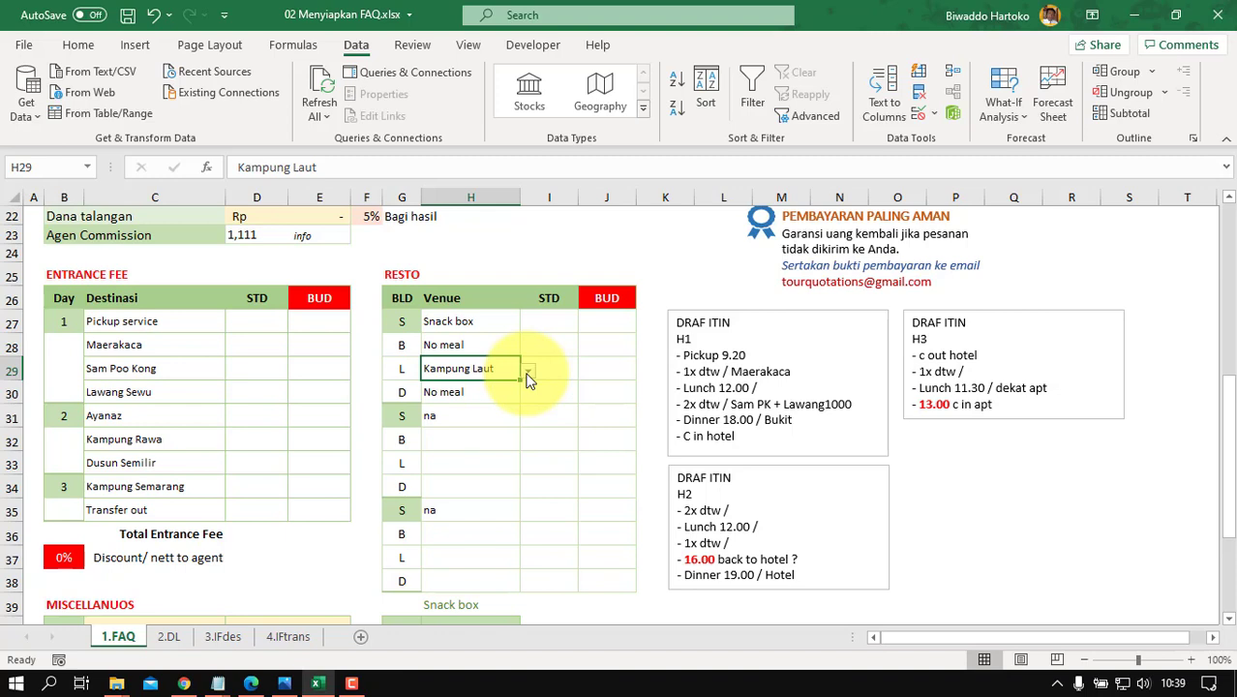
Step: Choose "Alam Indah" as the Day 1 dinner venue in H30
click(473, 395)
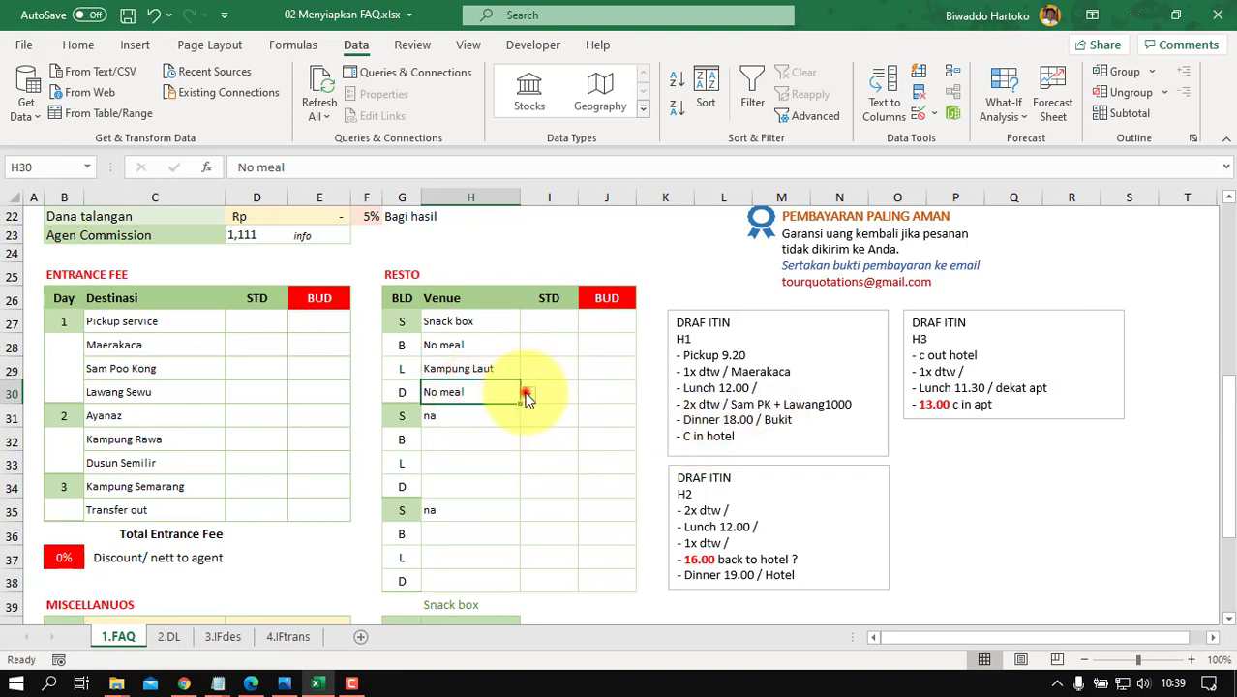
click(527, 395)
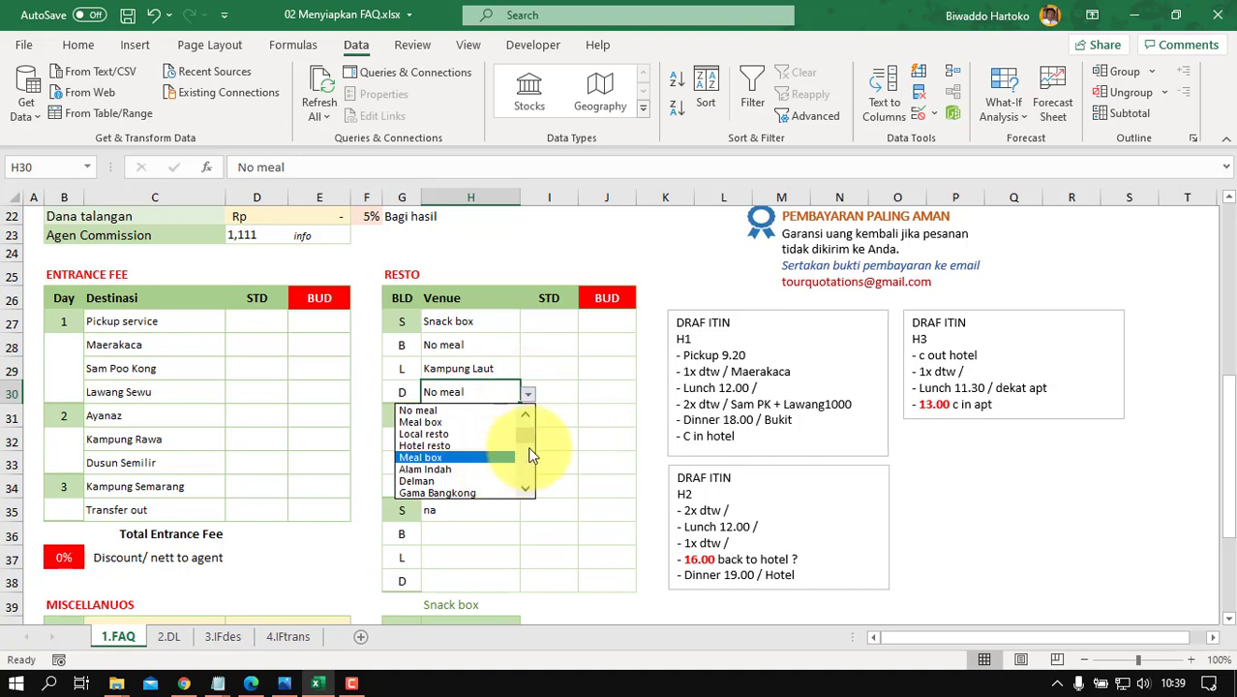
click(442, 469)
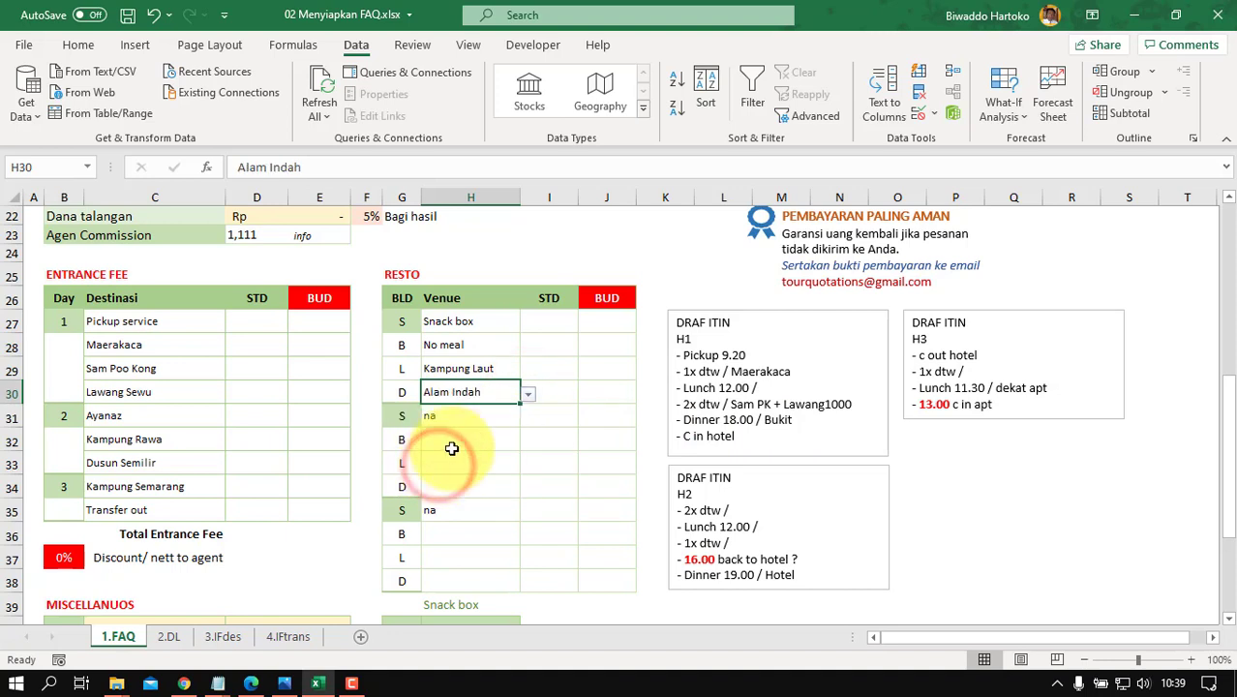
Step: Copy the Day 1 breakfast, lunch and dinner venues from H28:H30 into the Day 2 cells H32:H34 and Day 3 cells H36:H38
click(450, 438)
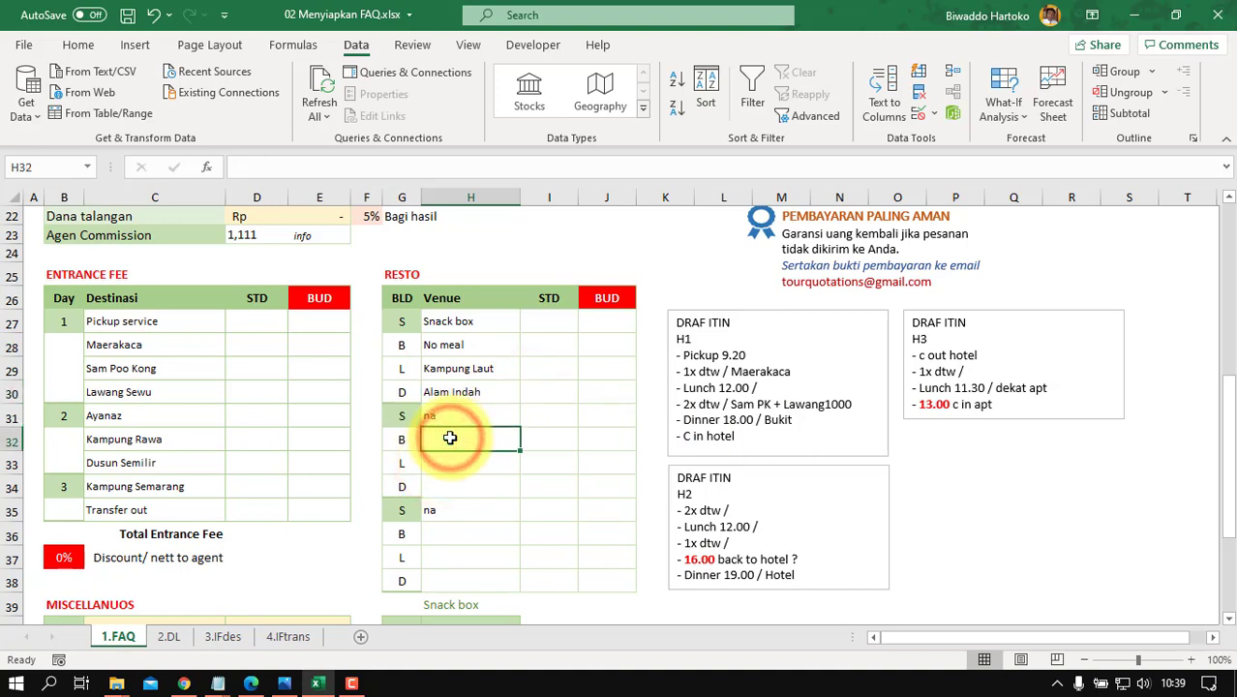
drag(456, 345, 448, 439)
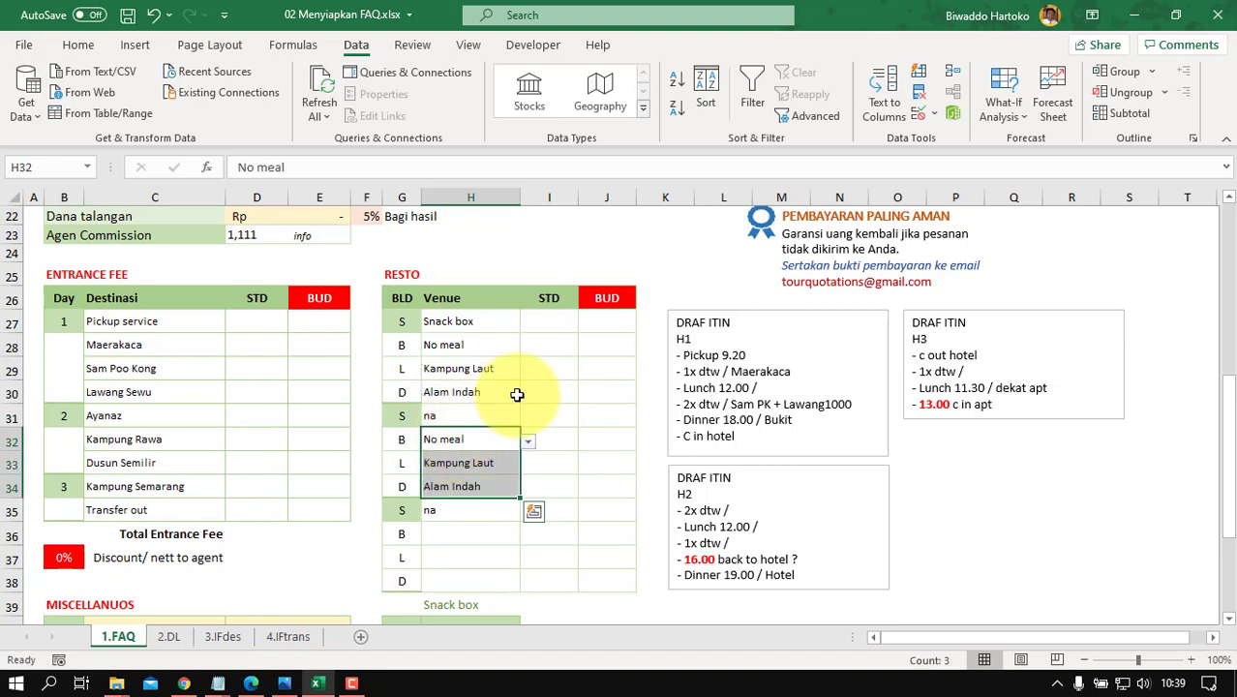
key(ctrl+c)
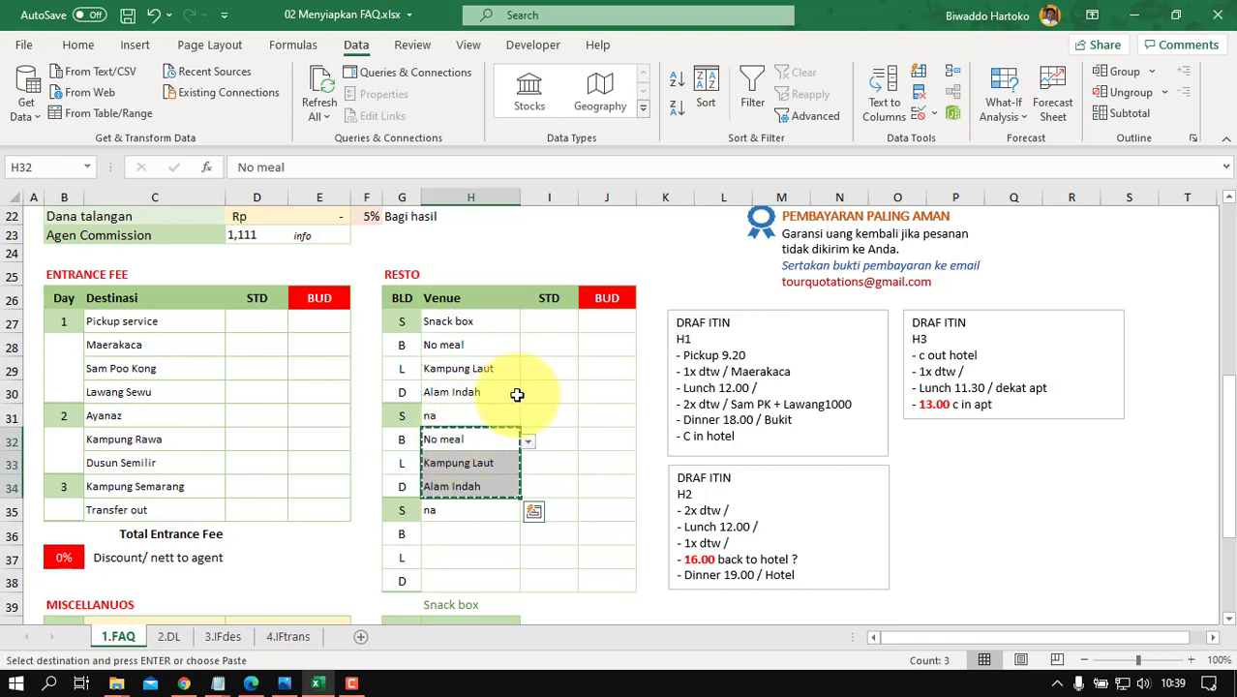
click(466, 528)
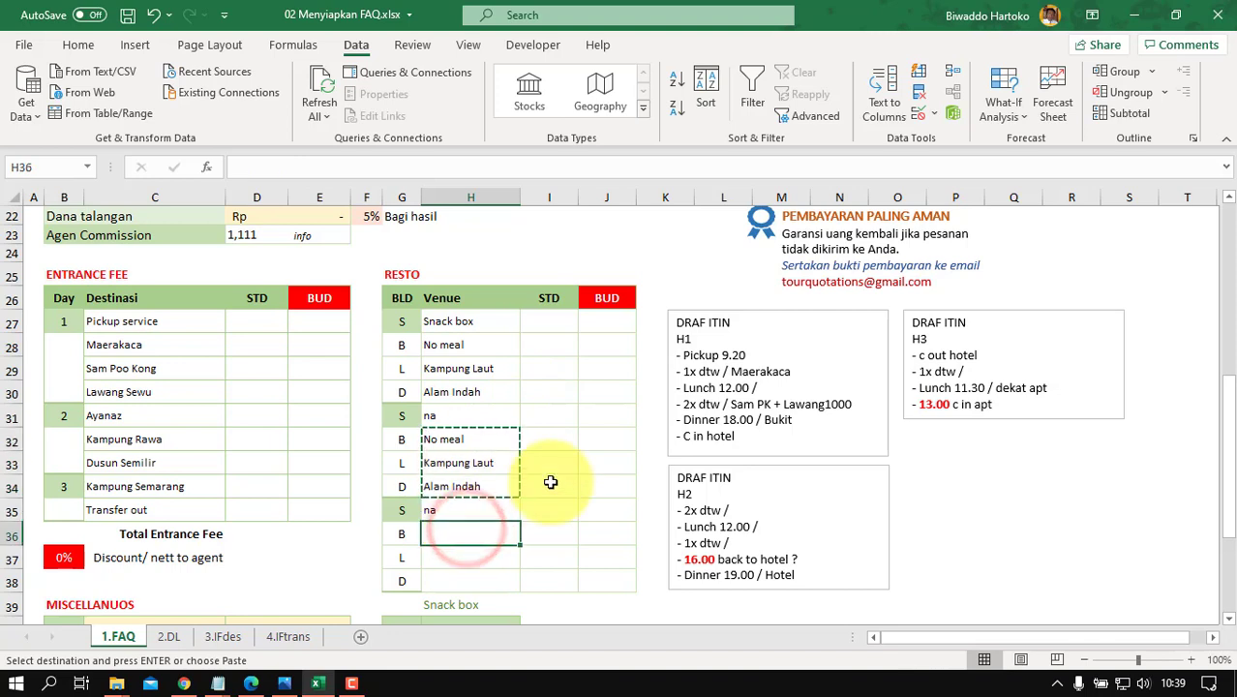
key(Return)
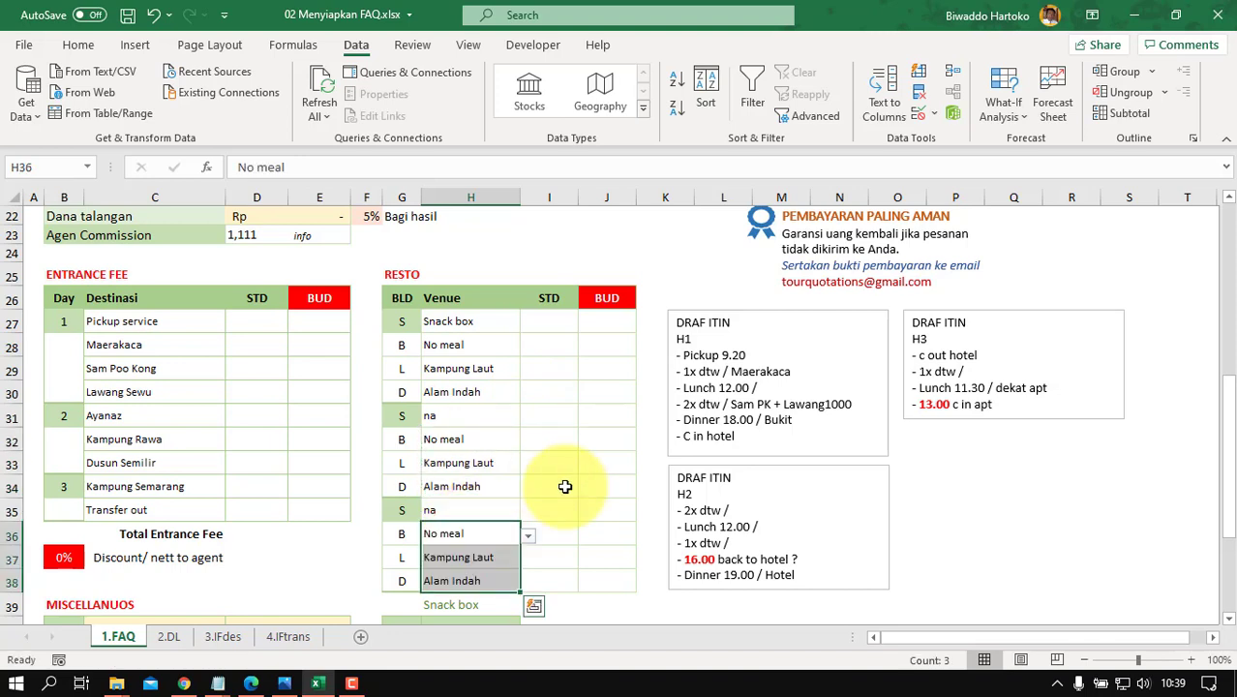
Step: Change the Day 3 lunch and dinner venues in H37 and H38 to "No meal"
click(448, 585)
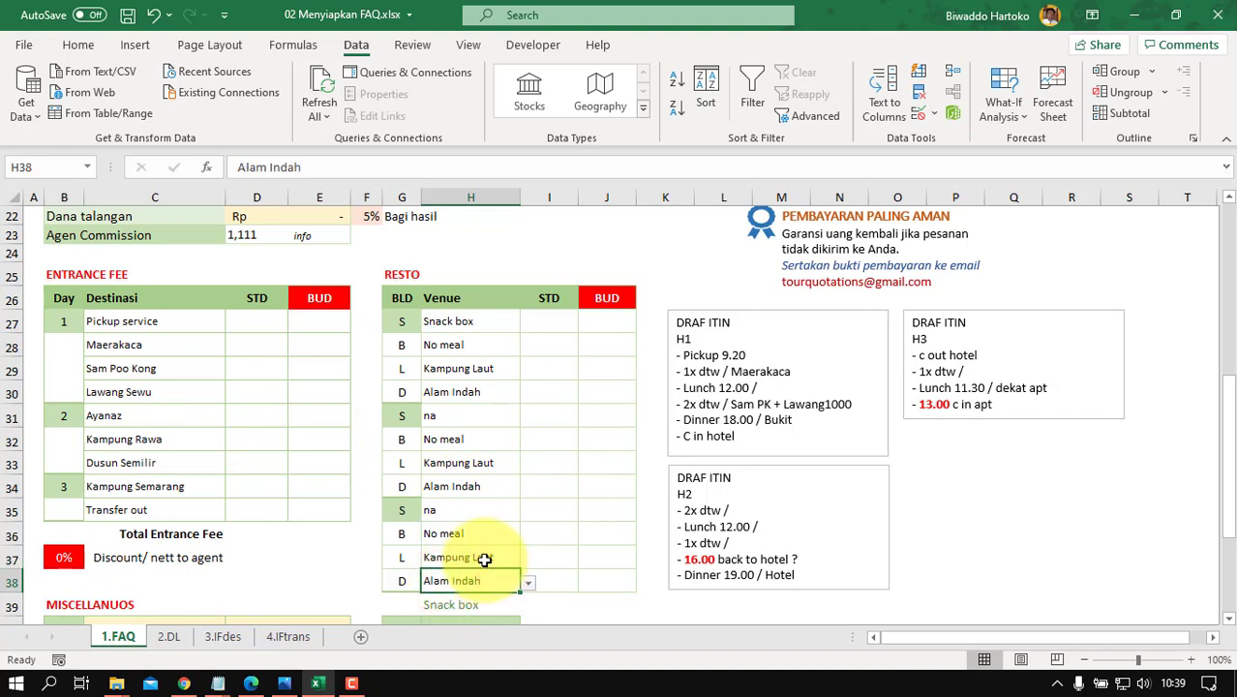
click(484, 560)
click(529, 559)
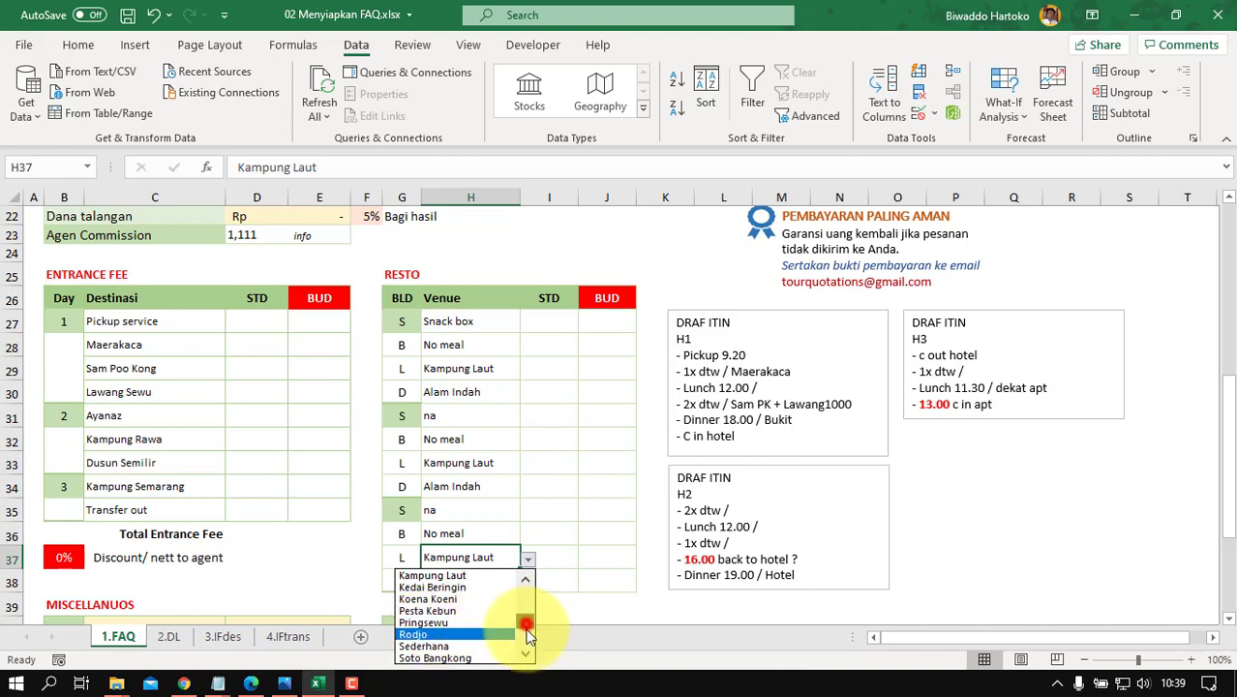
drag(529, 634, 530, 599)
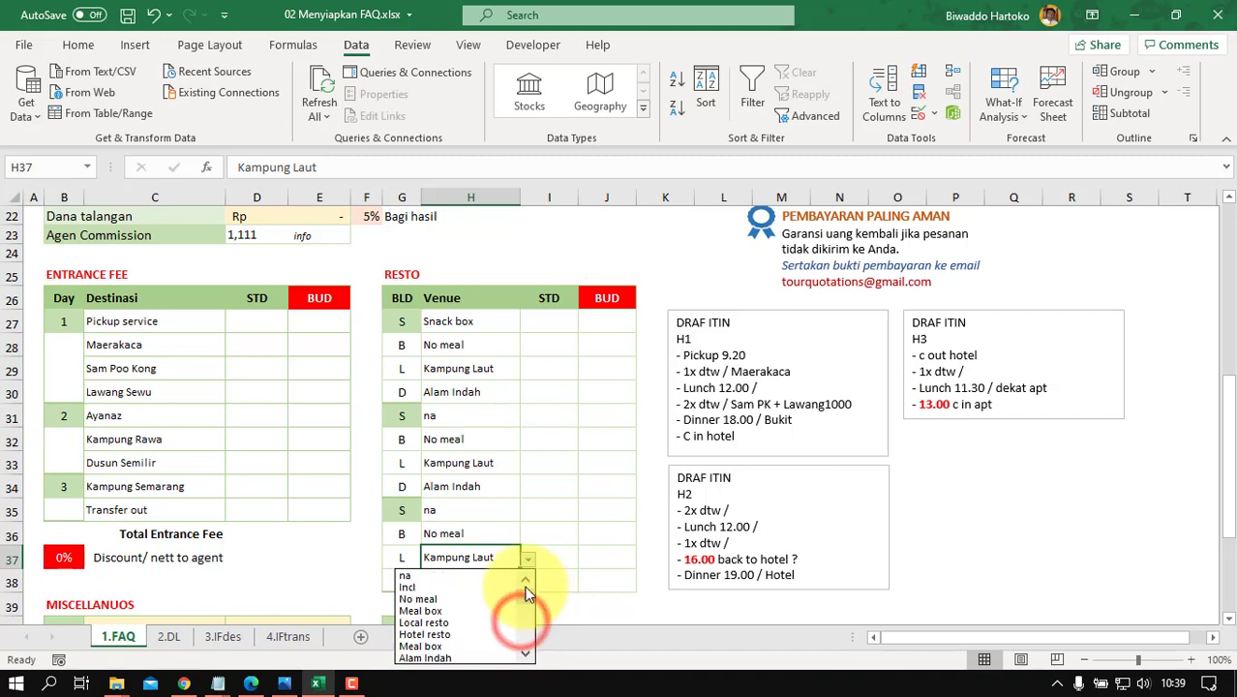
click(426, 599)
click(488, 582)
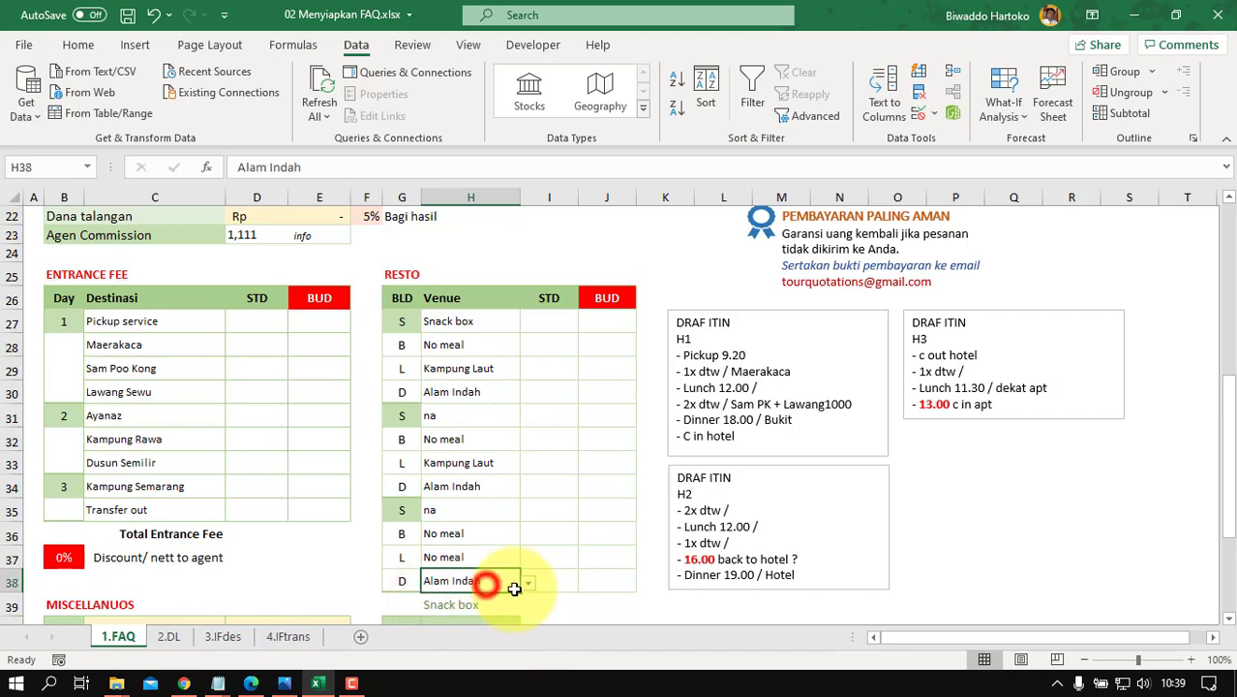
click(528, 582)
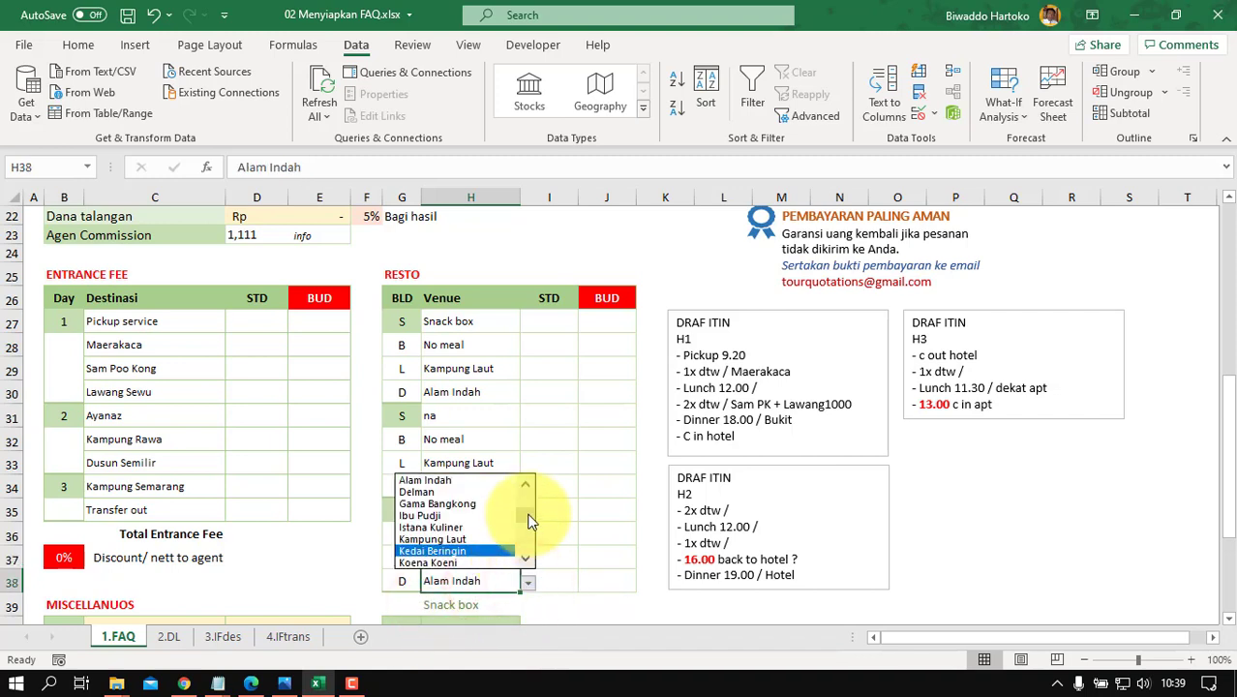
scroll(526, 503, up, 3)
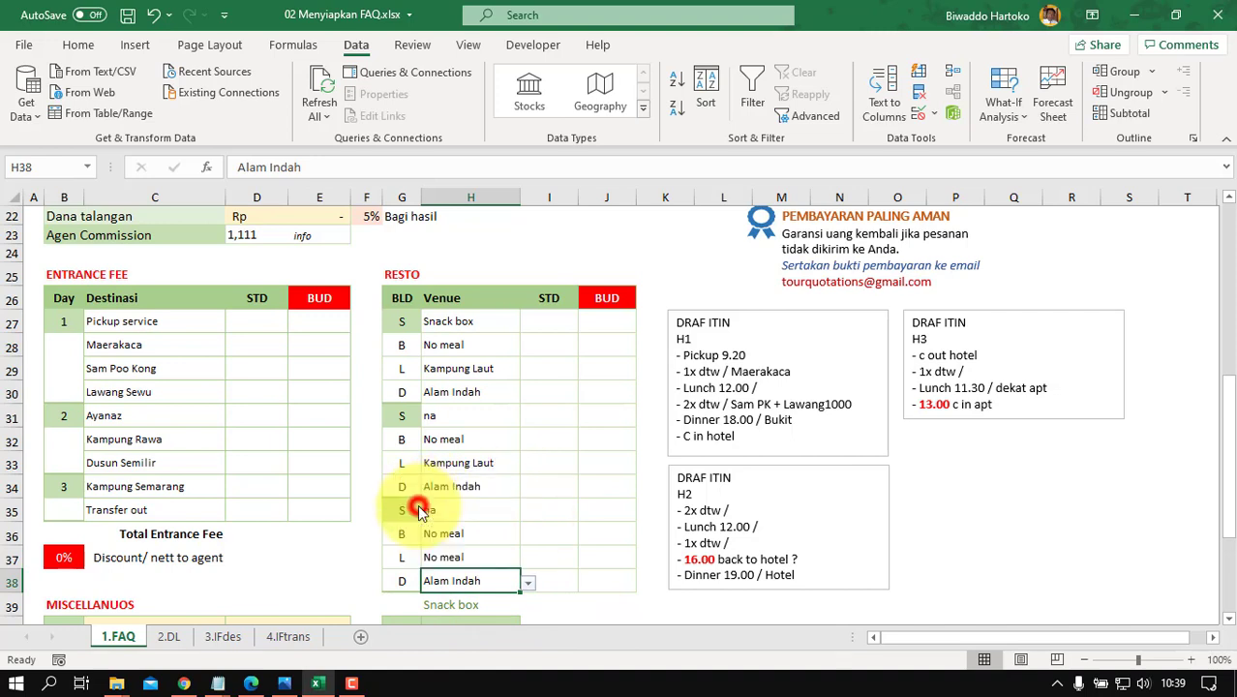
click(423, 504)
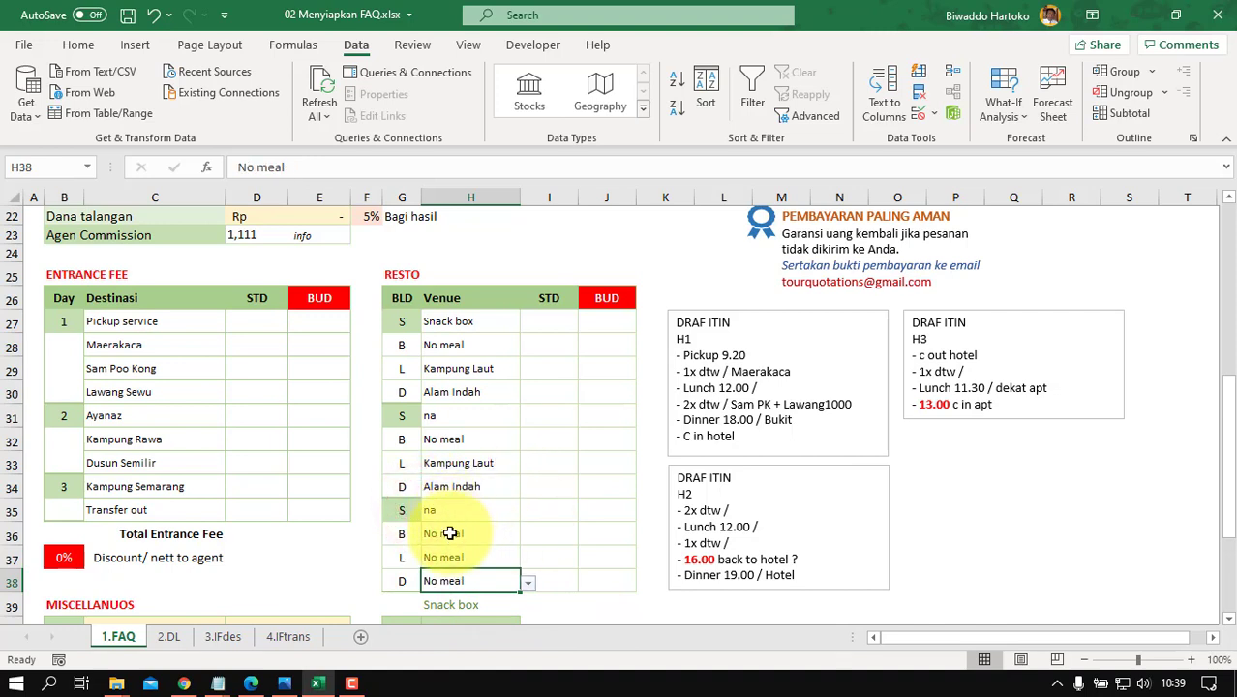
Step: Clear the data validation from the Day 2 breakfast cell H32 and delete its content
click(450, 534)
click(445, 441)
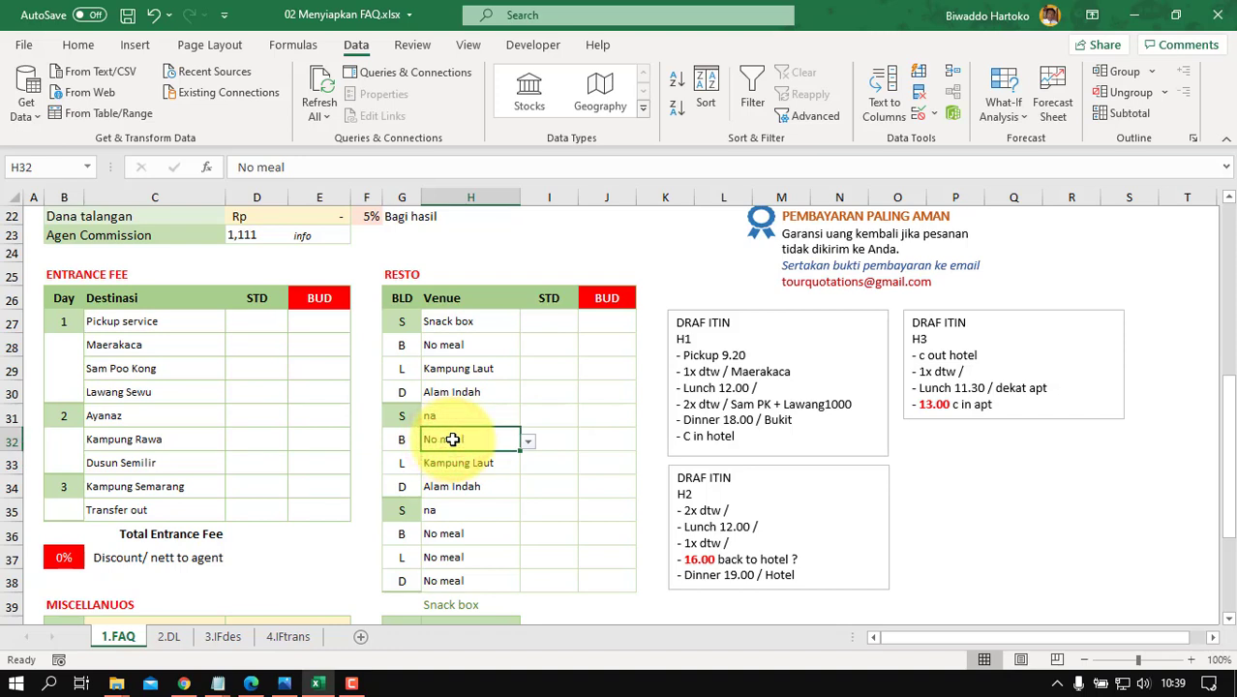
click(938, 114)
click(951, 140)
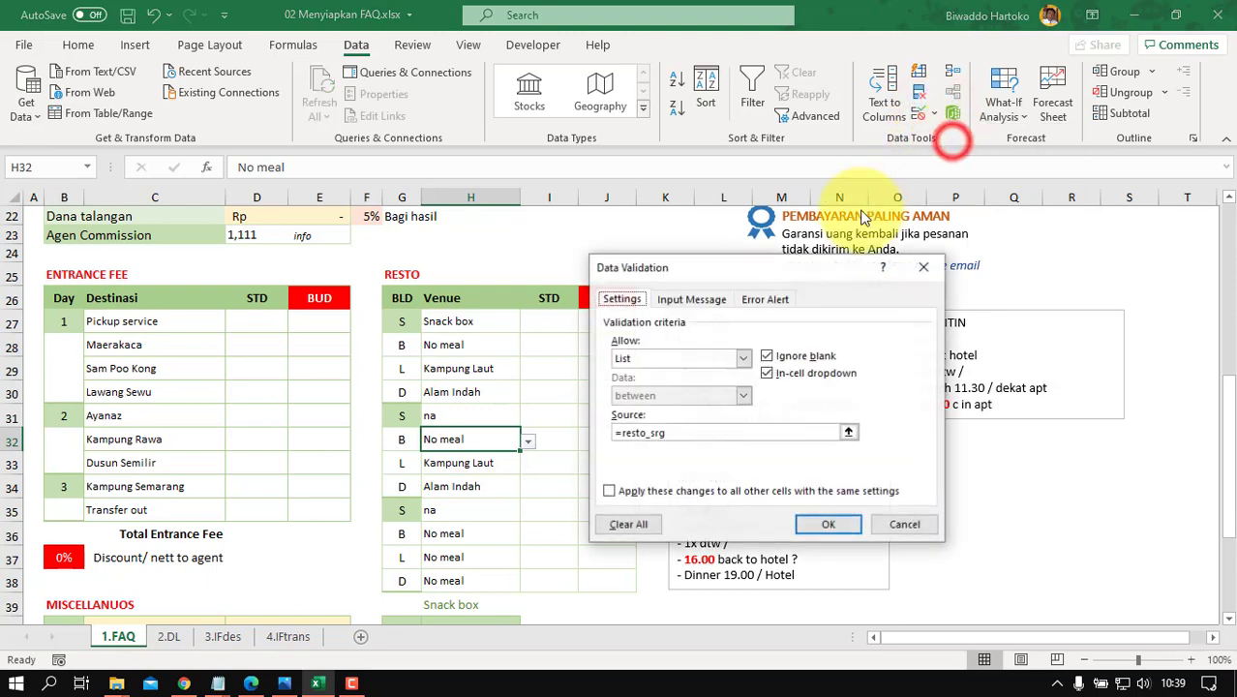
click(628, 524)
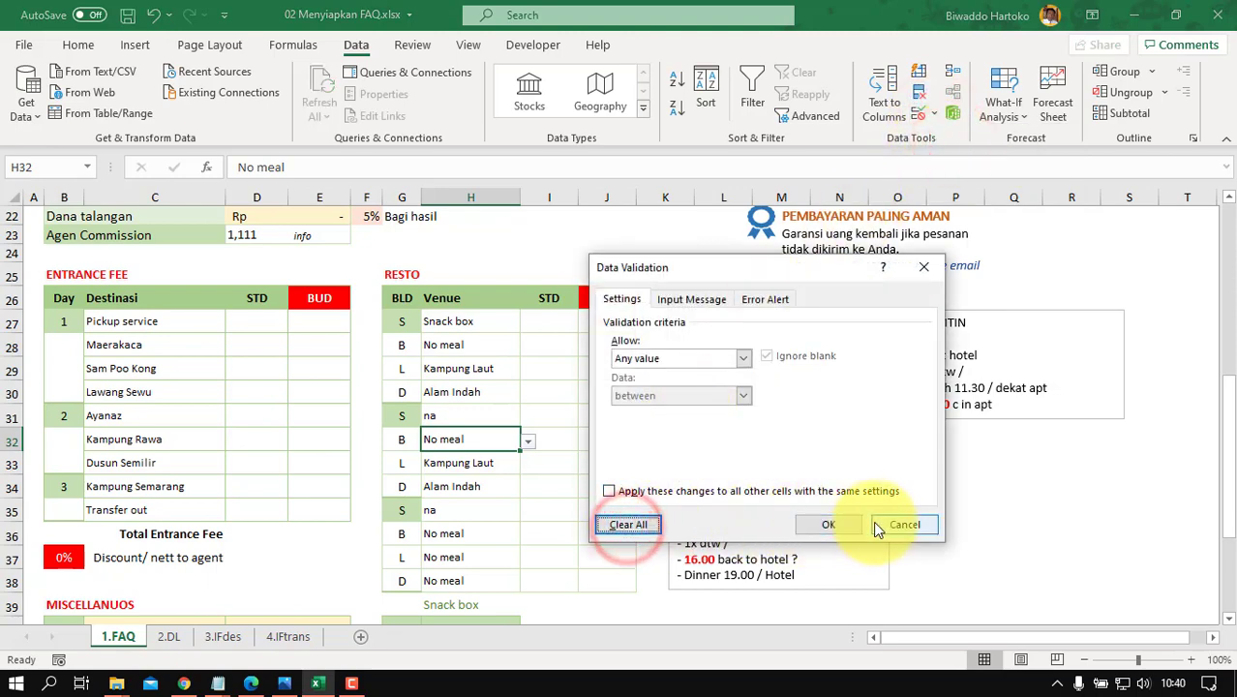
click(828, 524)
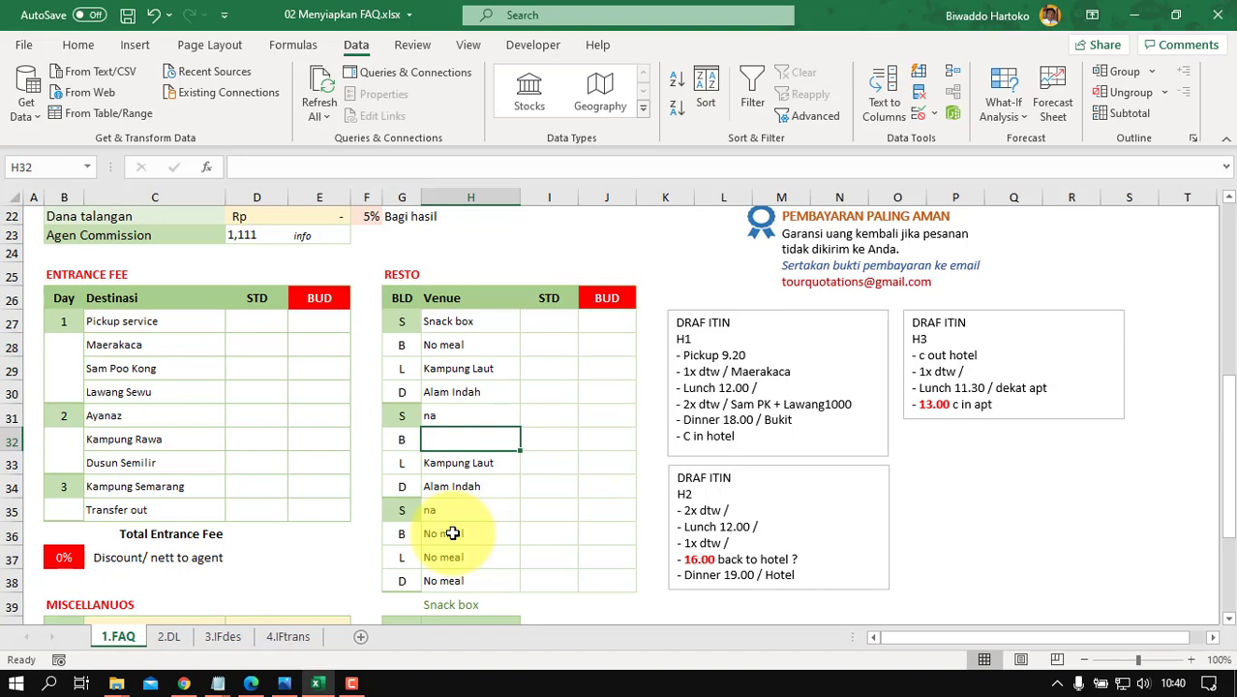
Step: Remove the data validation and the venue entry from the Day 3 breakfast cell H36
click(452, 534)
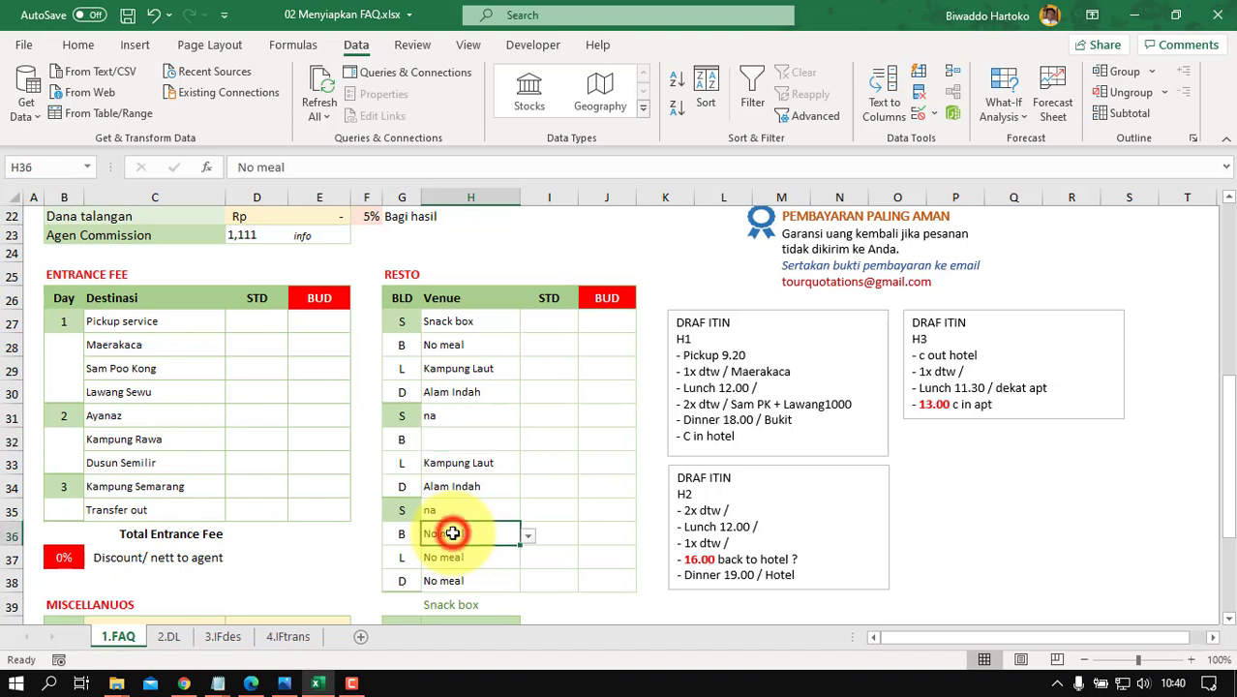
click(941, 114)
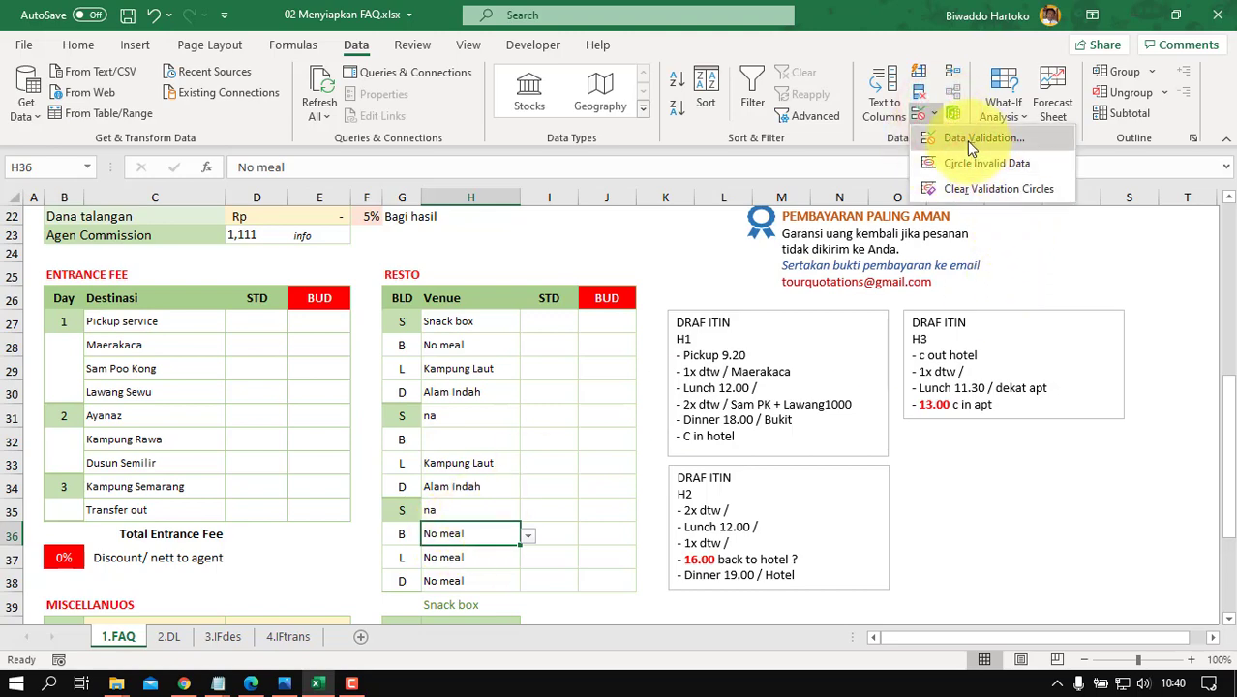
click(966, 138)
click(628, 523)
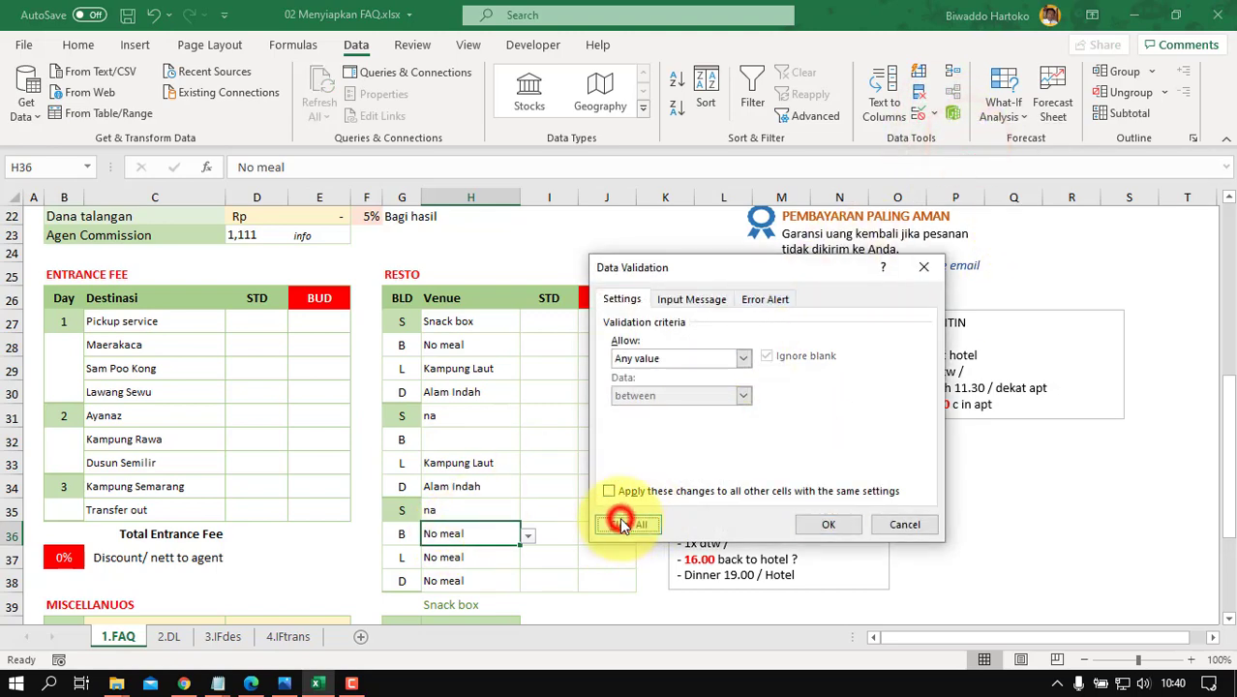
click(816, 527)
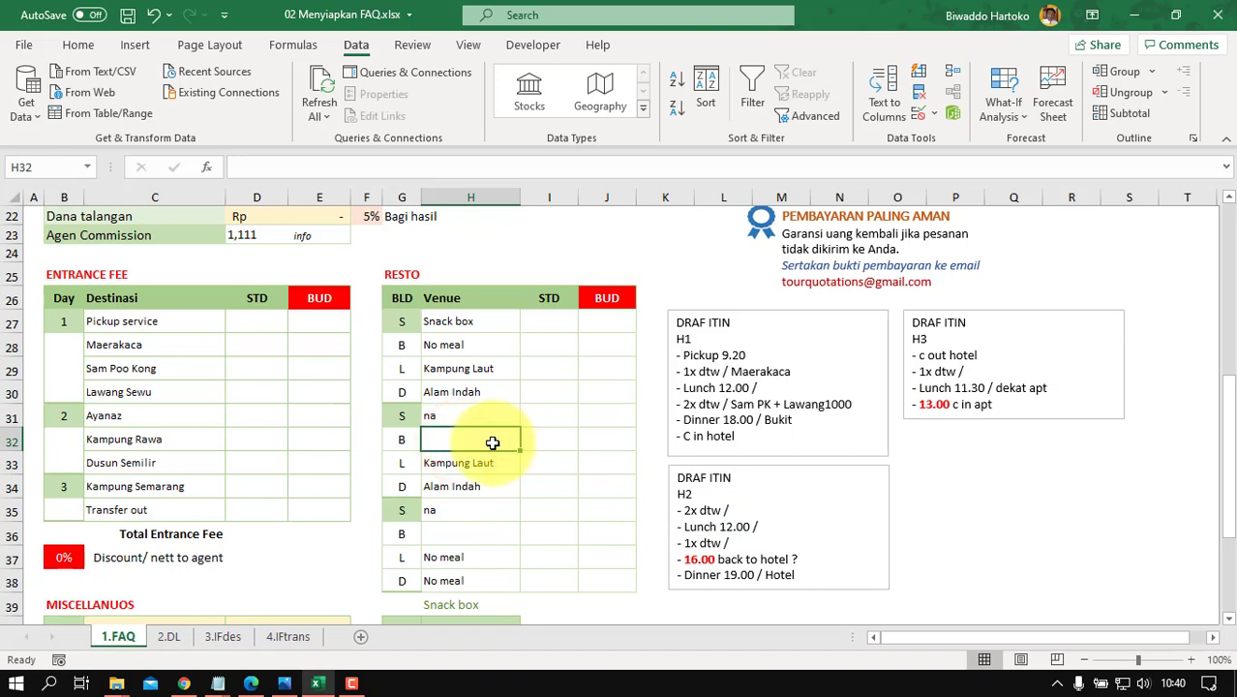
Step: Select the coloured sample cell G2 beside the "Tulis manual" legend
click(473, 533)
scroll(479, 536, down, 1)
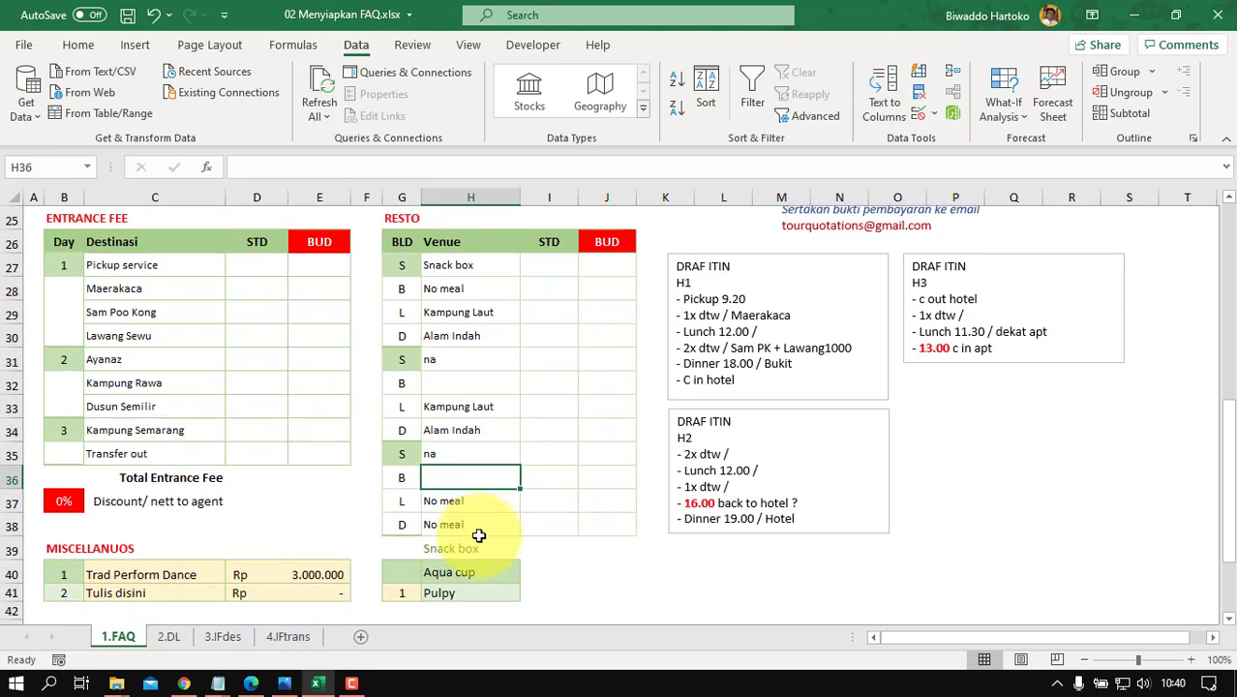
scroll(477, 538, up, 5)
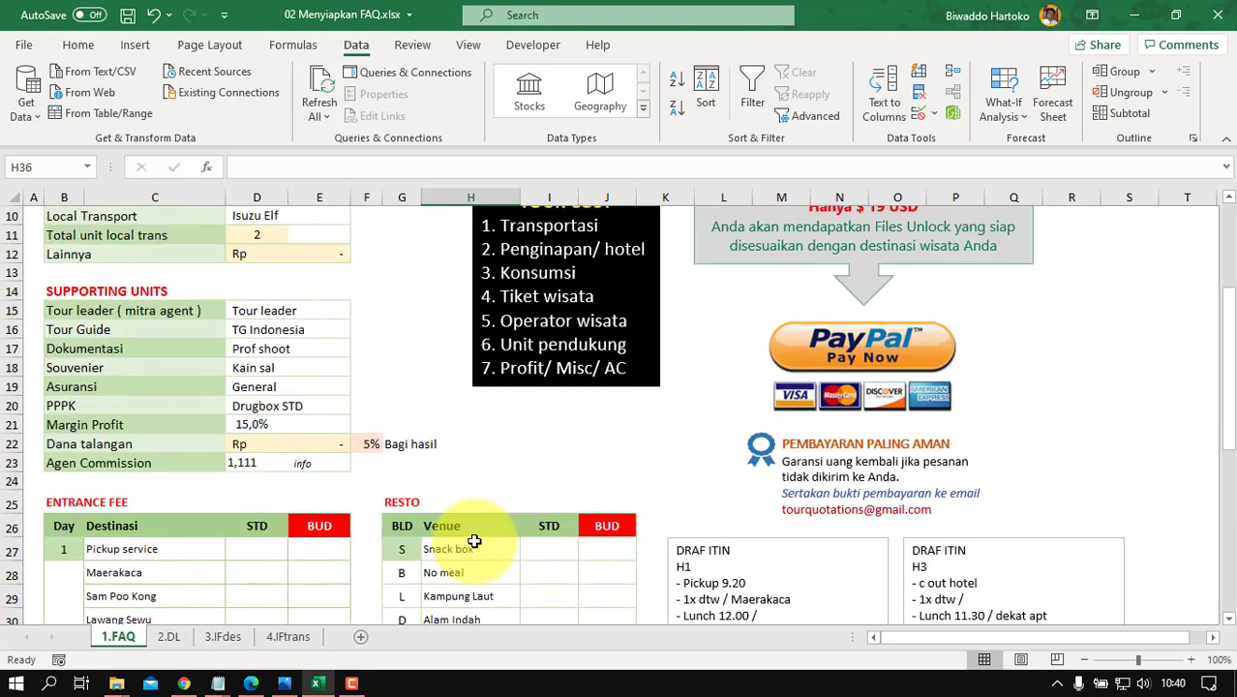
scroll(474, 542, up, 3)
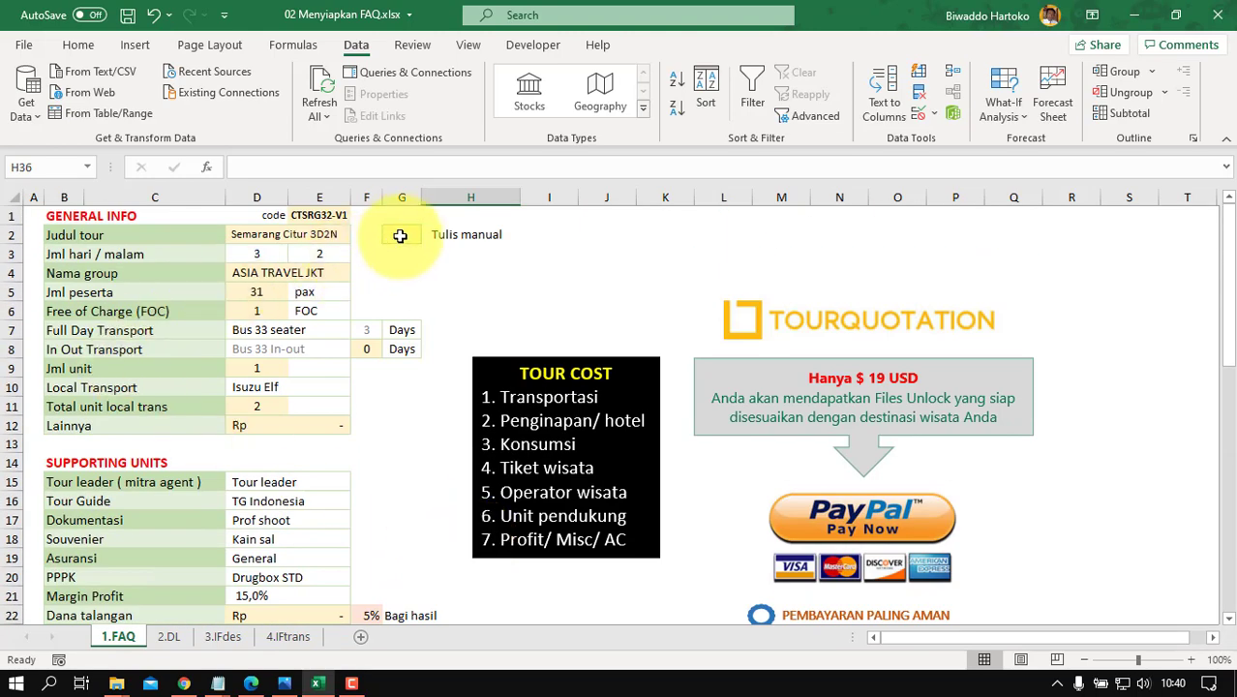
click(401, 235)
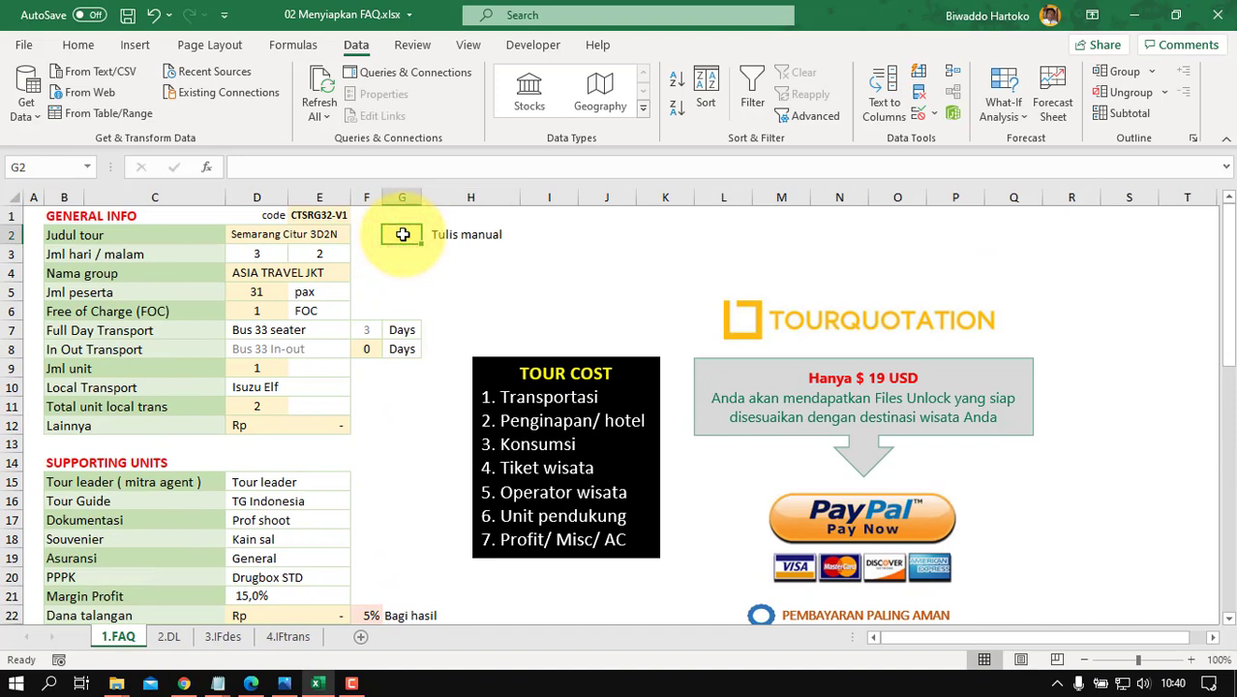